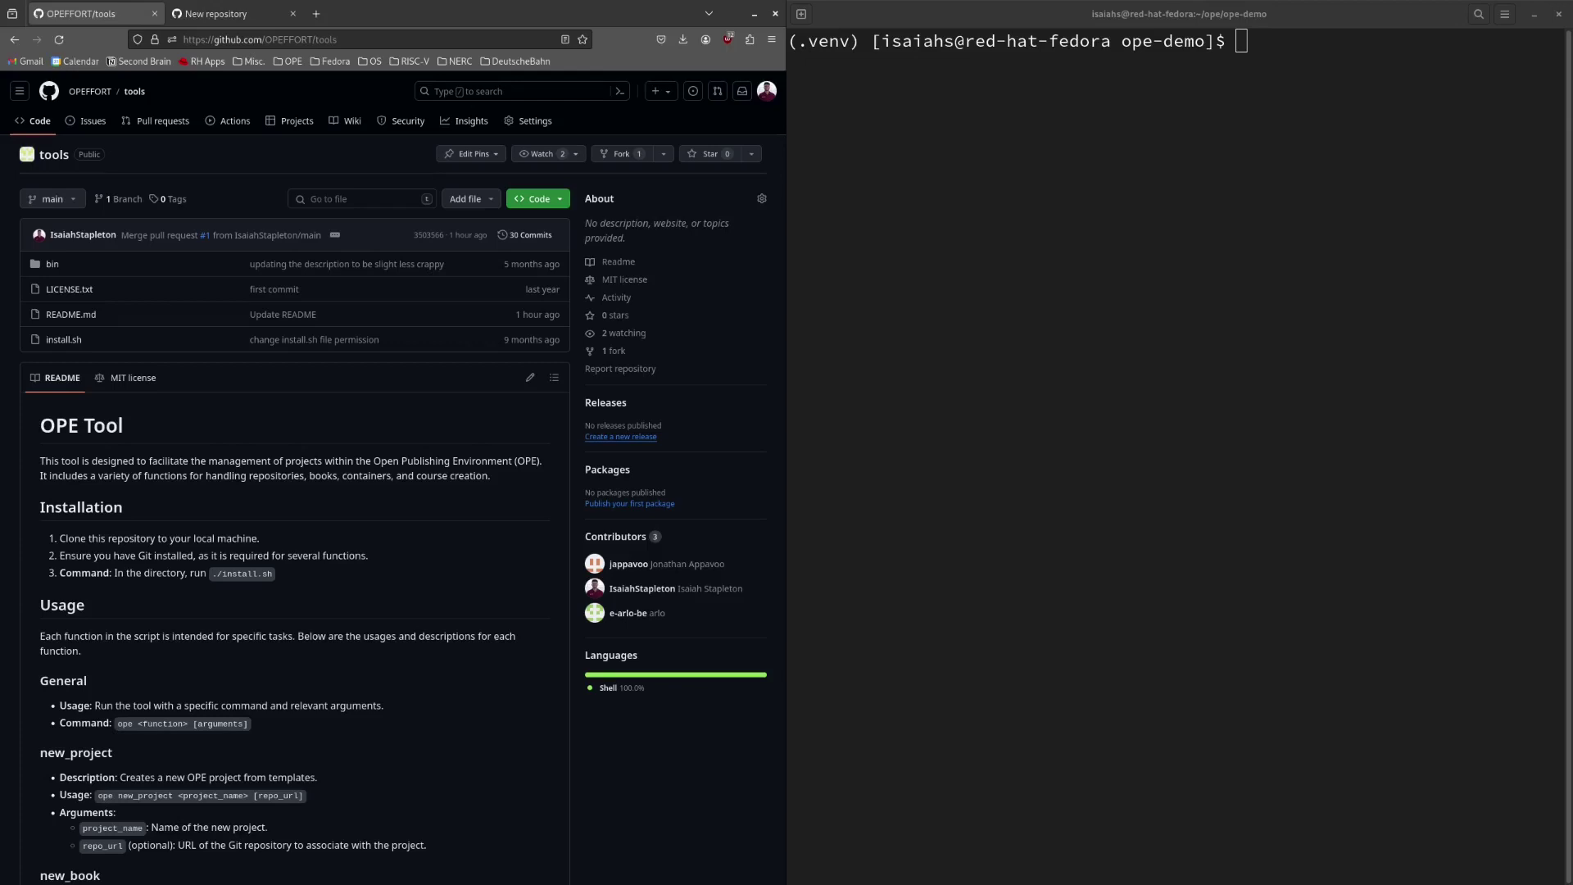
- Install the jupyter-book and ghp-import packages with pip in the virtual environment, and clear the terminal
click(1304, 326)
text(pip install jupyter-book)
key(Return)
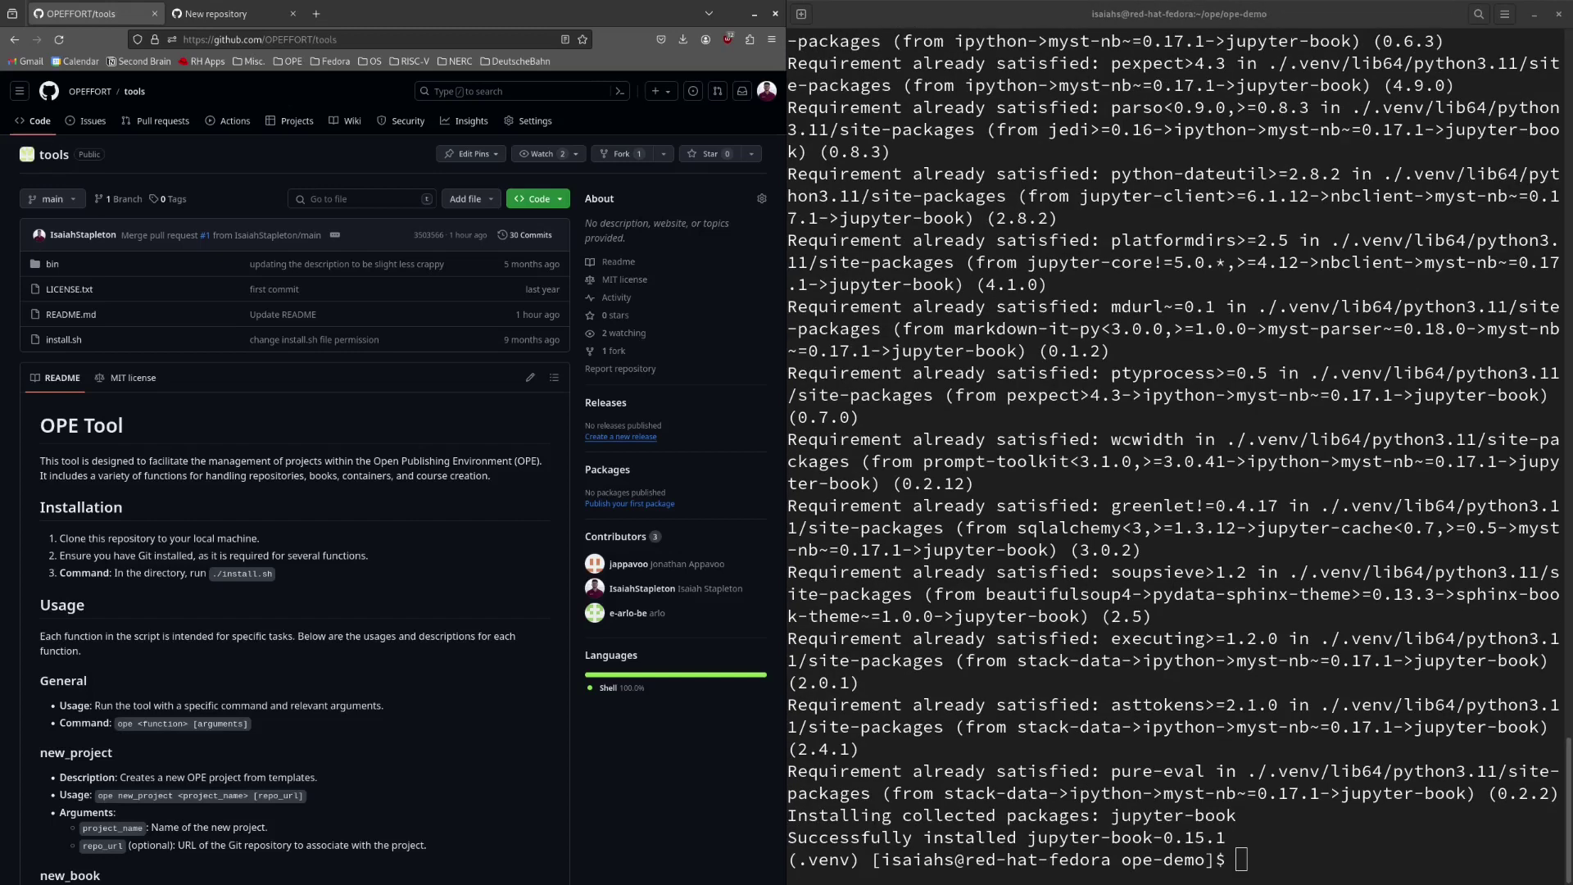
click(1401, 588)
text(pip install ghp-import)
key(Return)
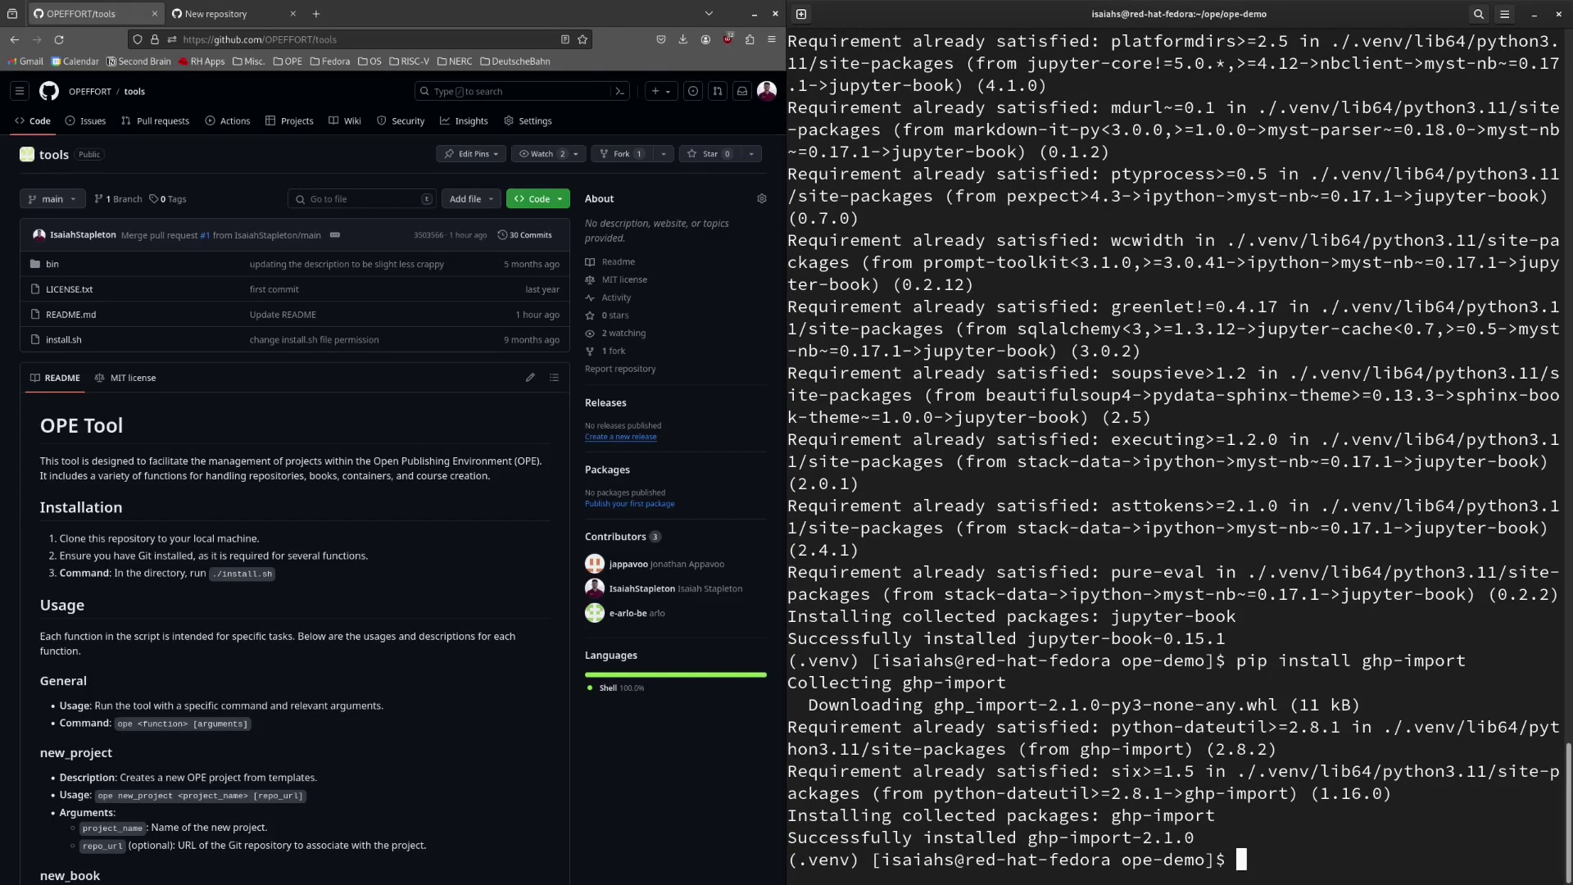
key(ctrl+l)
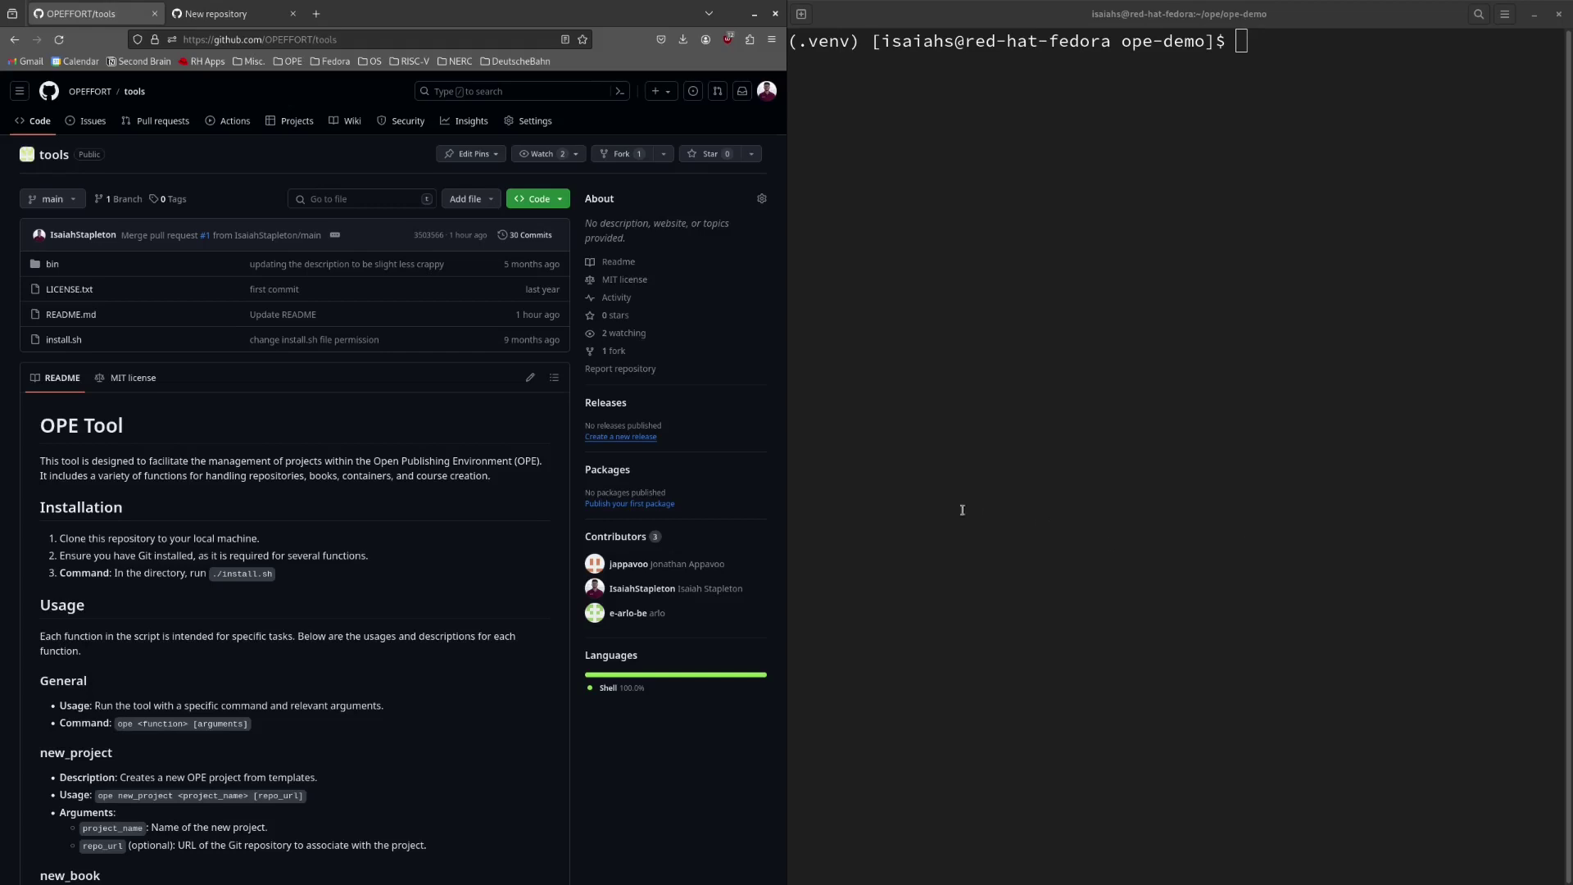
- Clone the OPEFFORT/tools repository over HTTPS into the ope-demo directory using its GitHub URL
click(538, 199)
click(547, 310)
click(1109, 295)
text(git clone)
key(ctrl+shift+v)
key(Return)
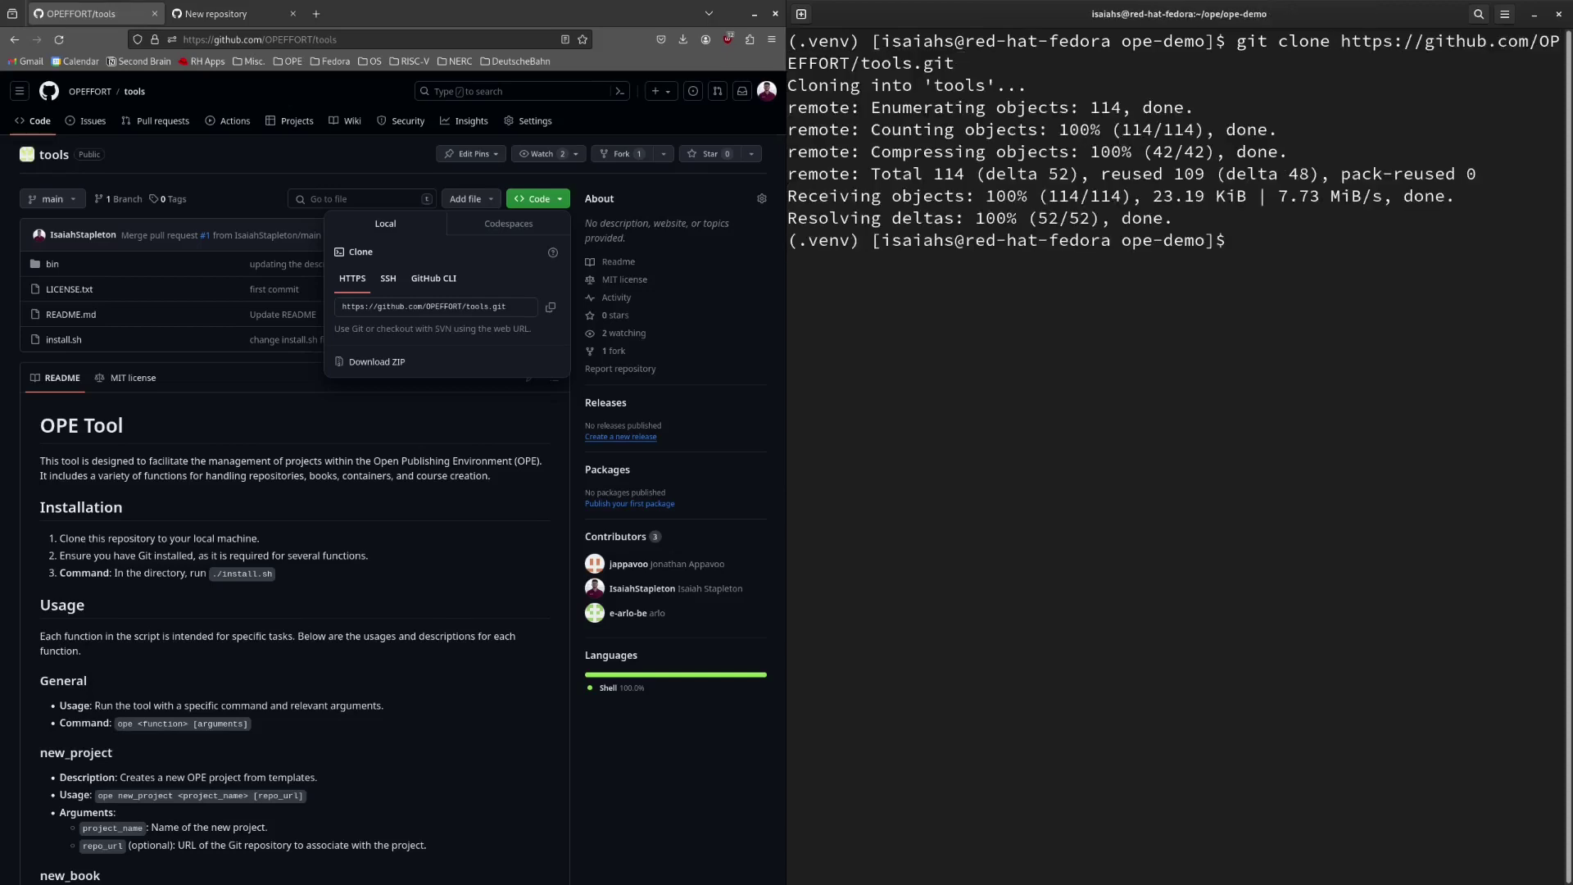
- Enter the cloned tools directory, list its files and run the install.sh script
text(cd t)
key(Tab)
key(Return)
text(ls)
key(Return)
text(./in)
key(Tab)
key(Return)
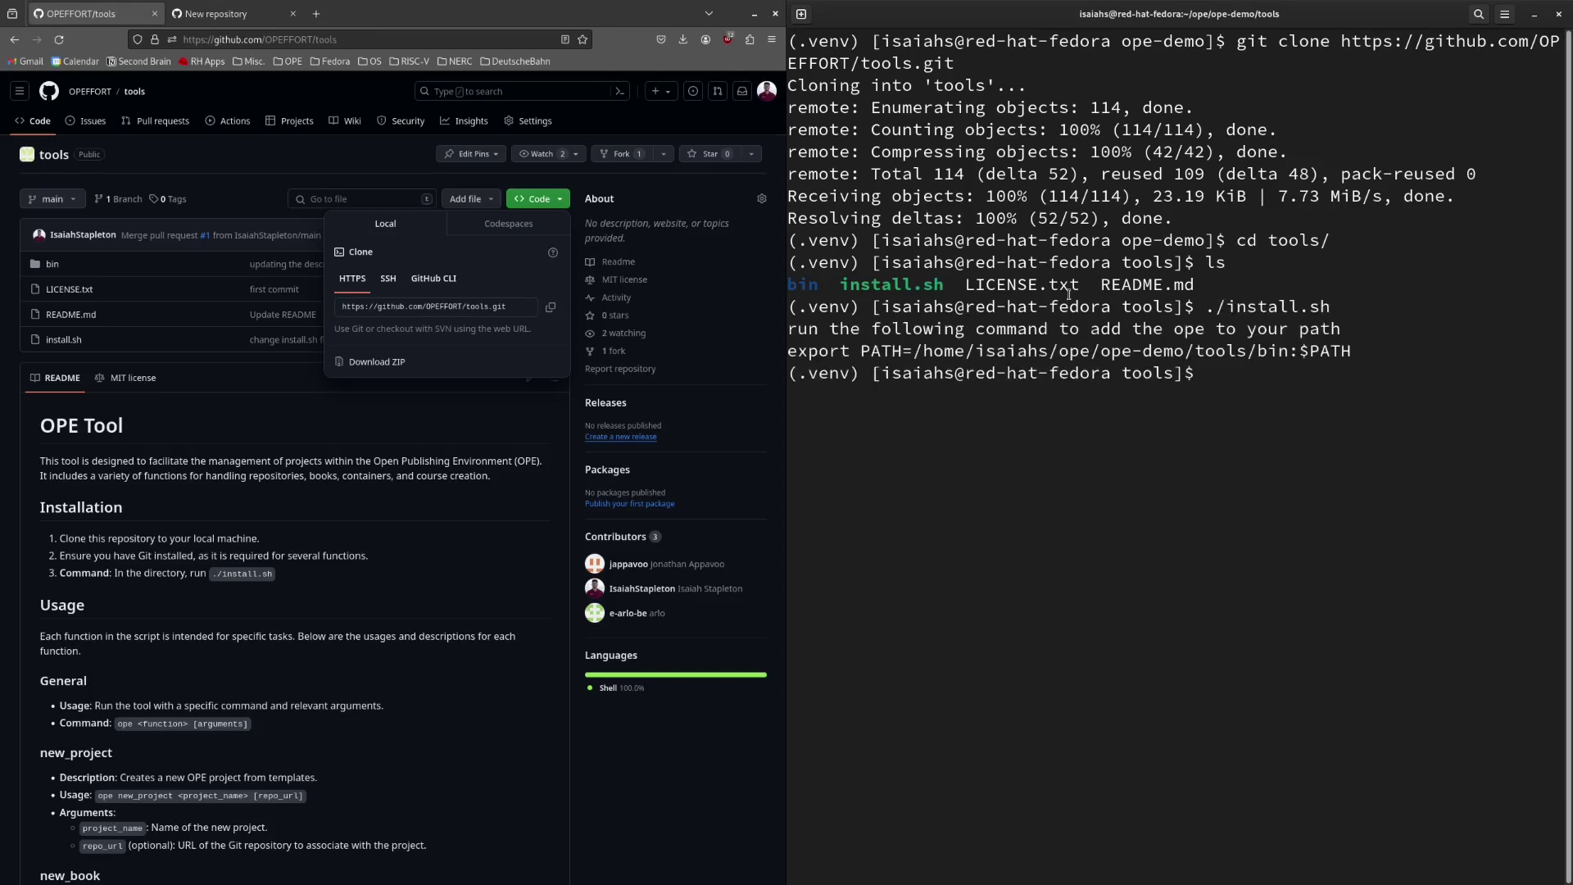
- Add the tools bin directory to PATH with the export command from the installer output, and run ope to show its usage
double_click(1095, 350)
right_click(1095, 351)
key(Escape)
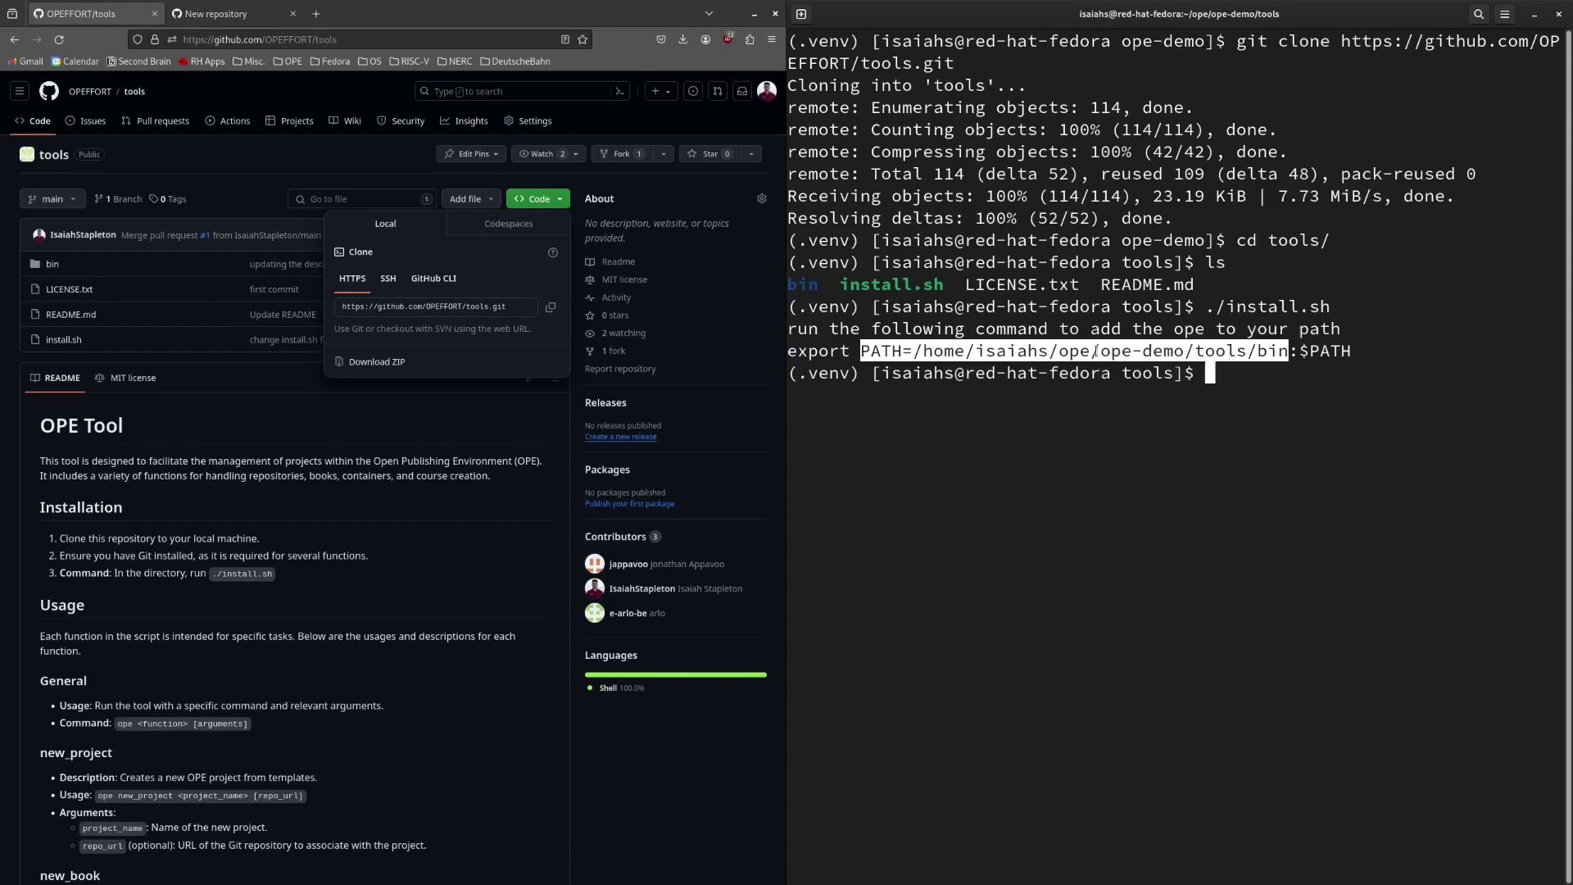
triple_click(1095, 351)
right_click(1095, 351)
click(1109, 358)
key(ctrl+shift+v)
key(Return)
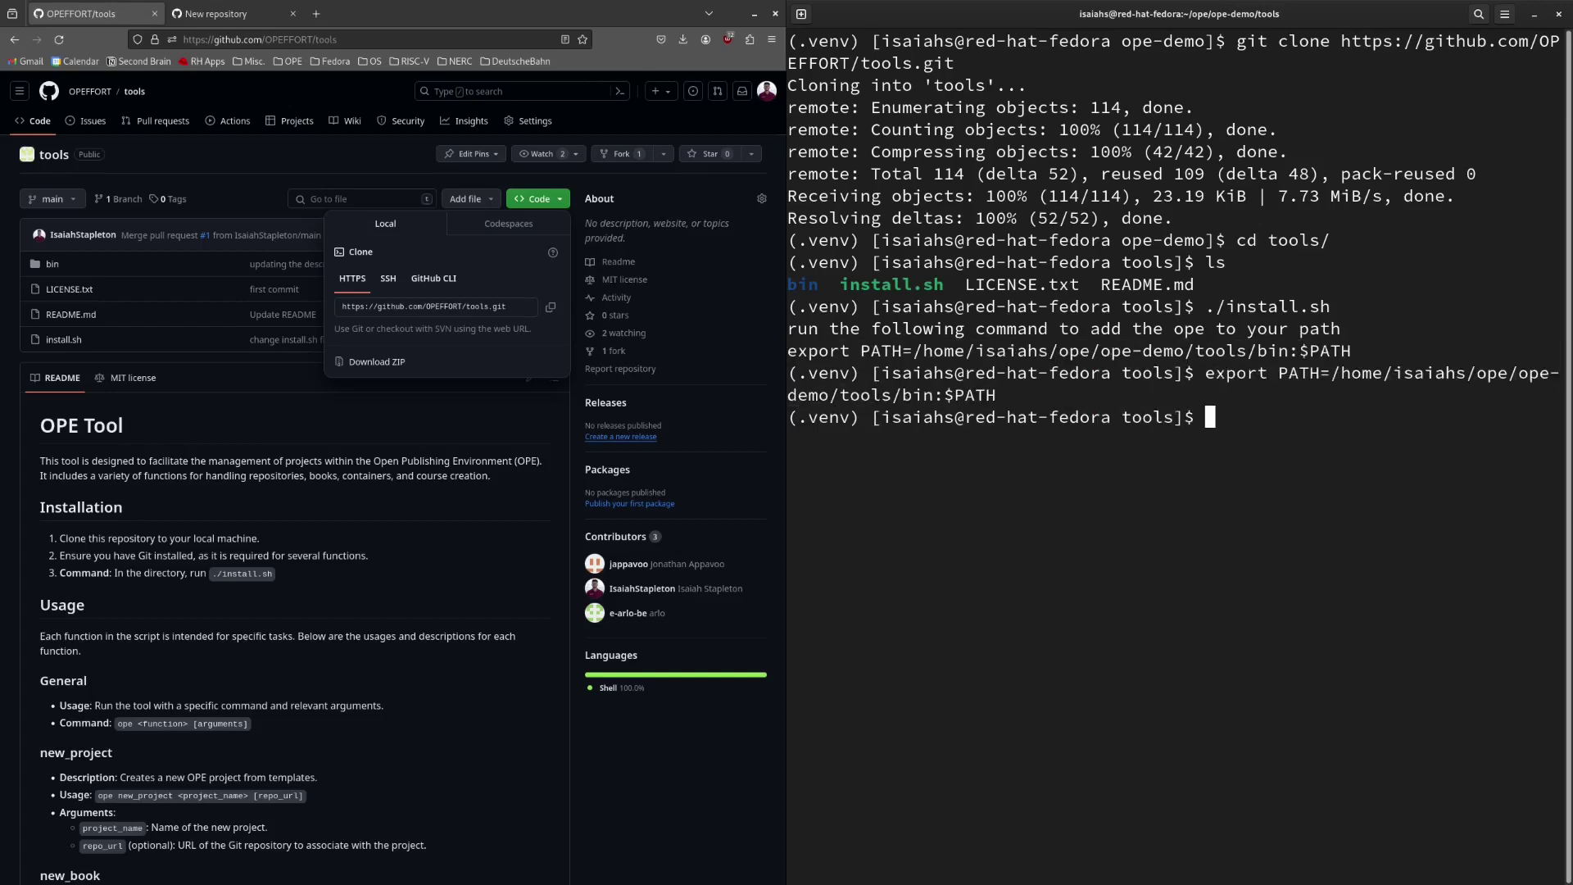
text(ope)
key(Return)
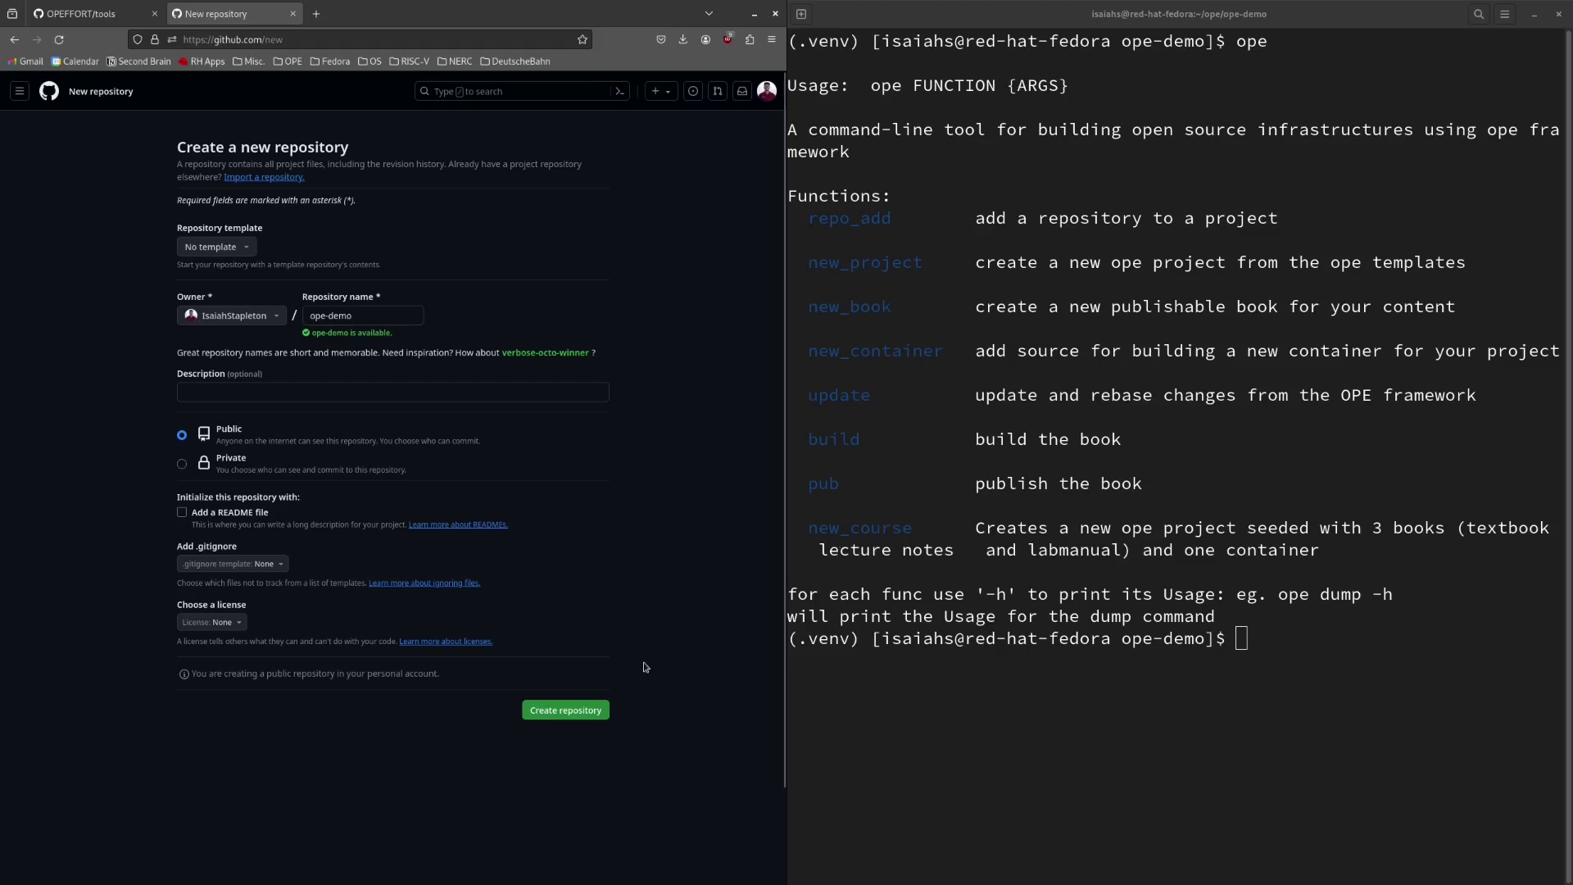
- Create the public GitHub repository ope-demo, and generate the OPE project ope-demo with ope new_project and that repository's URL
click(565, 709)
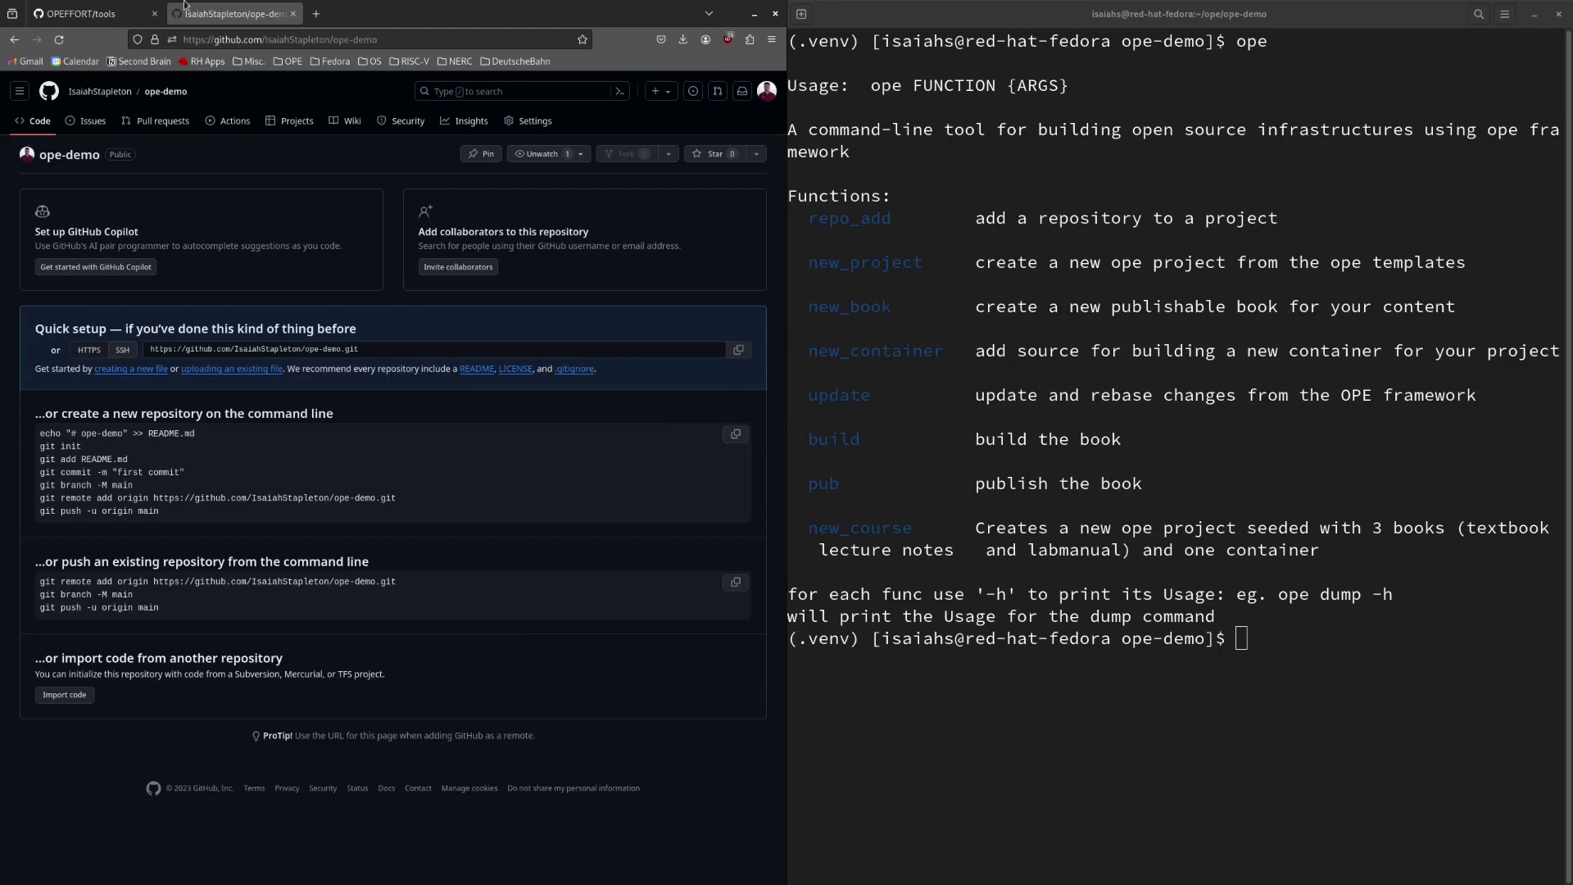
click(90, 14)
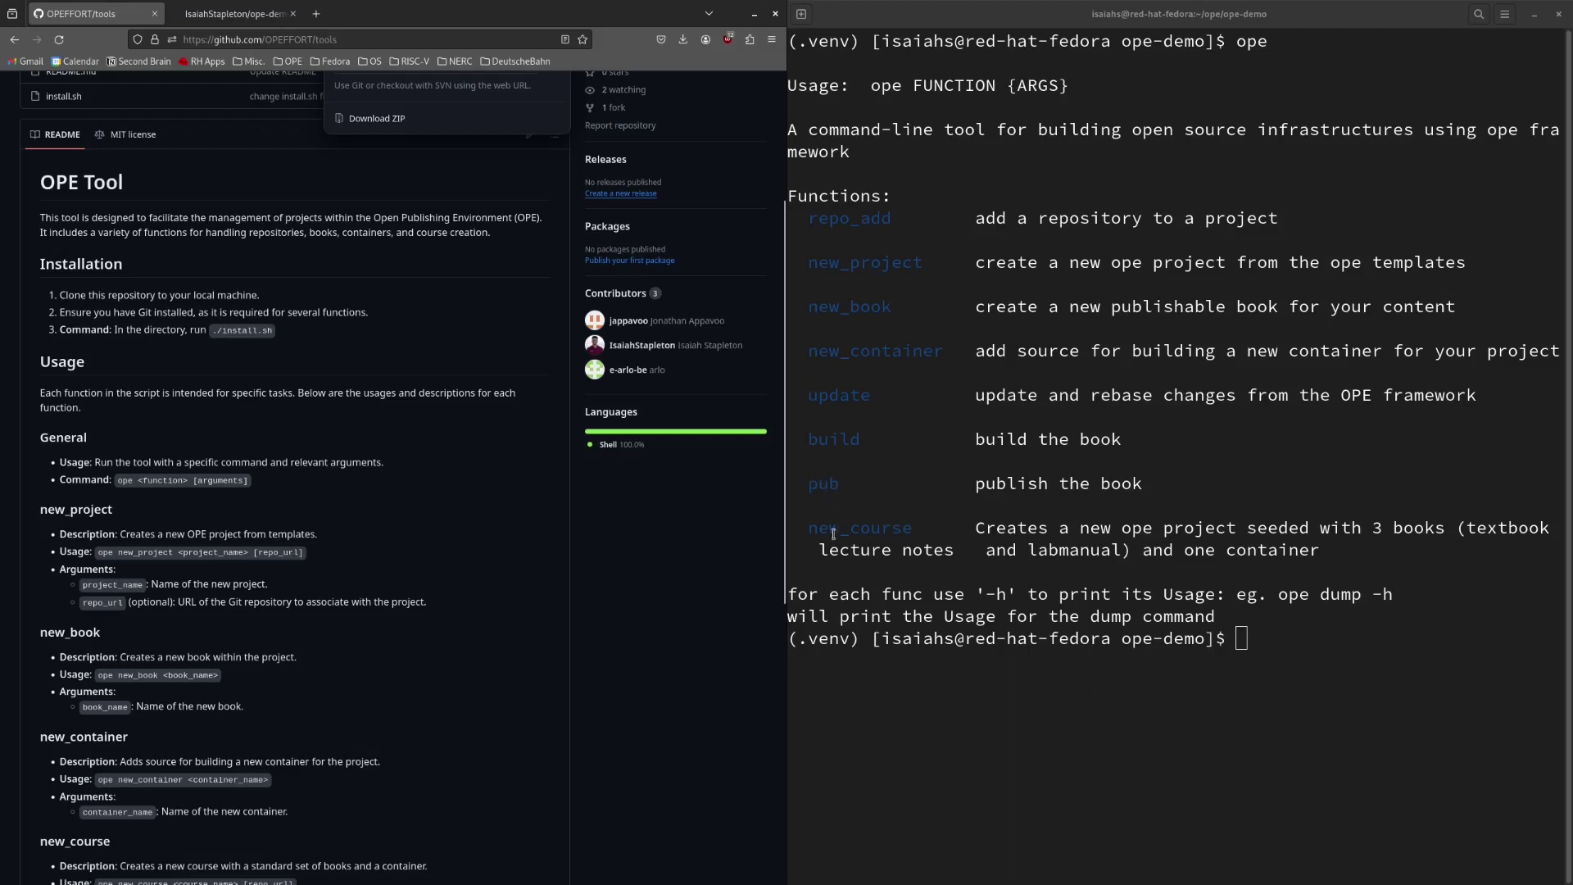
click(1013, 532)
text(ope ne)
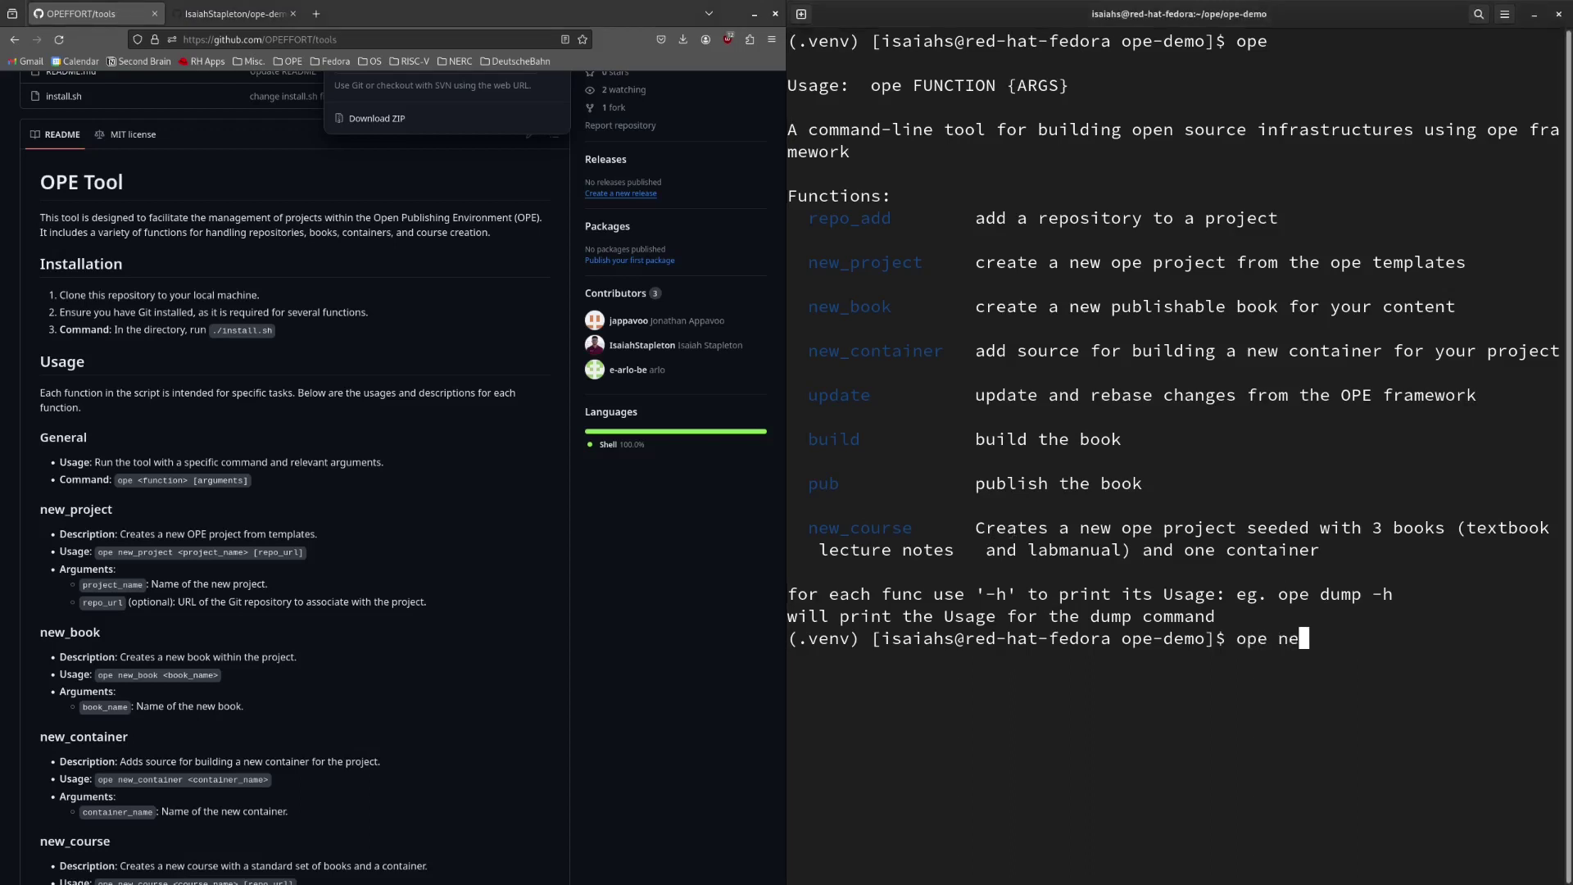
text(w_project ope-demo)
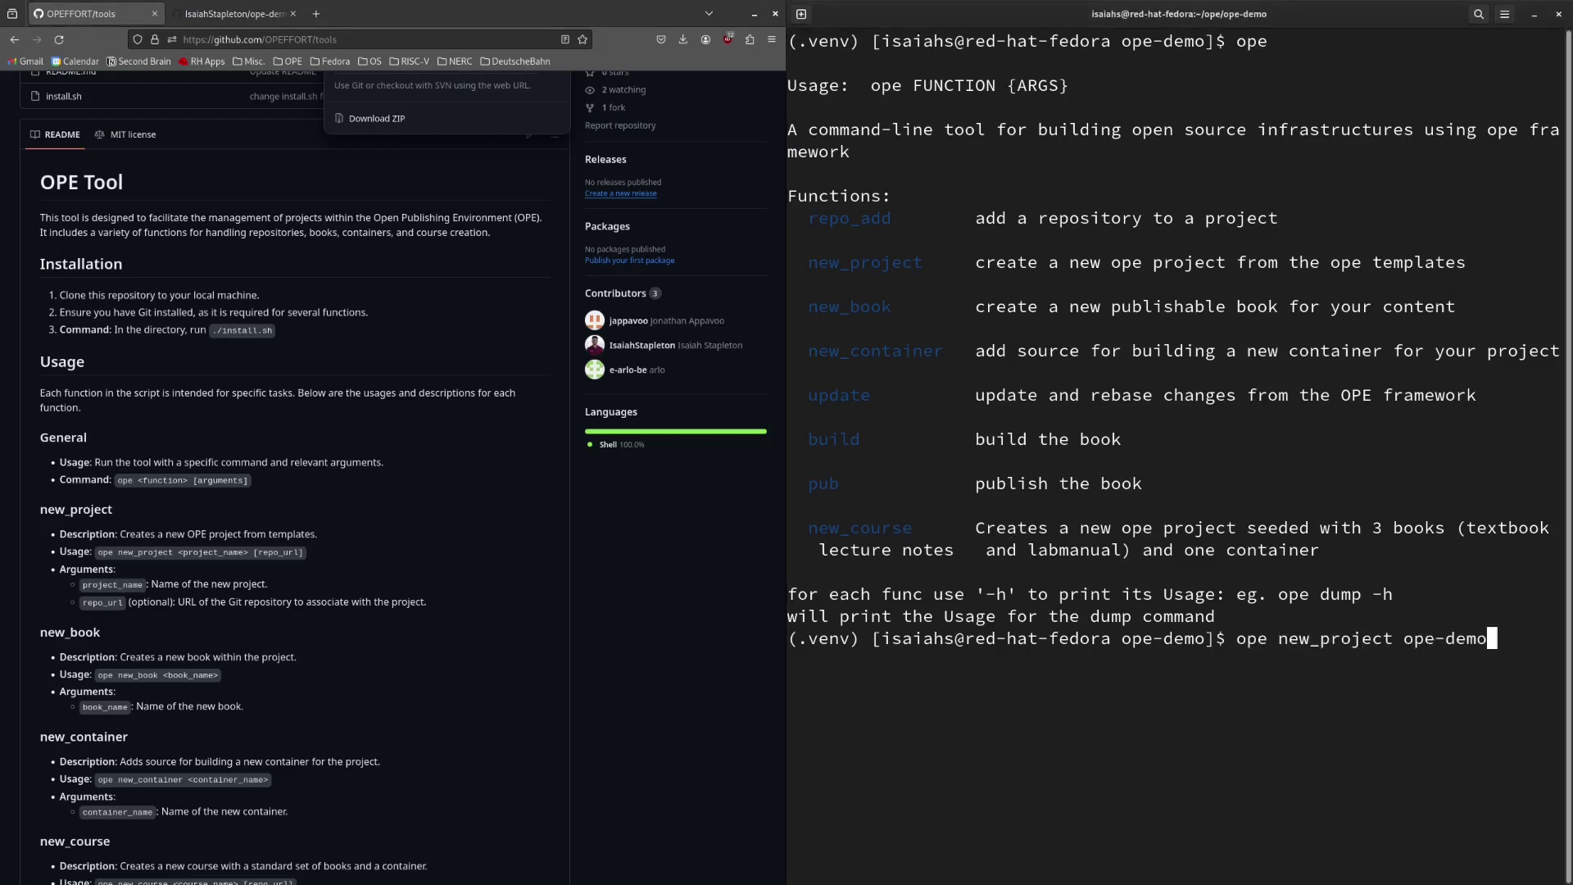
key(ctrl+shift+v)
key(Return)
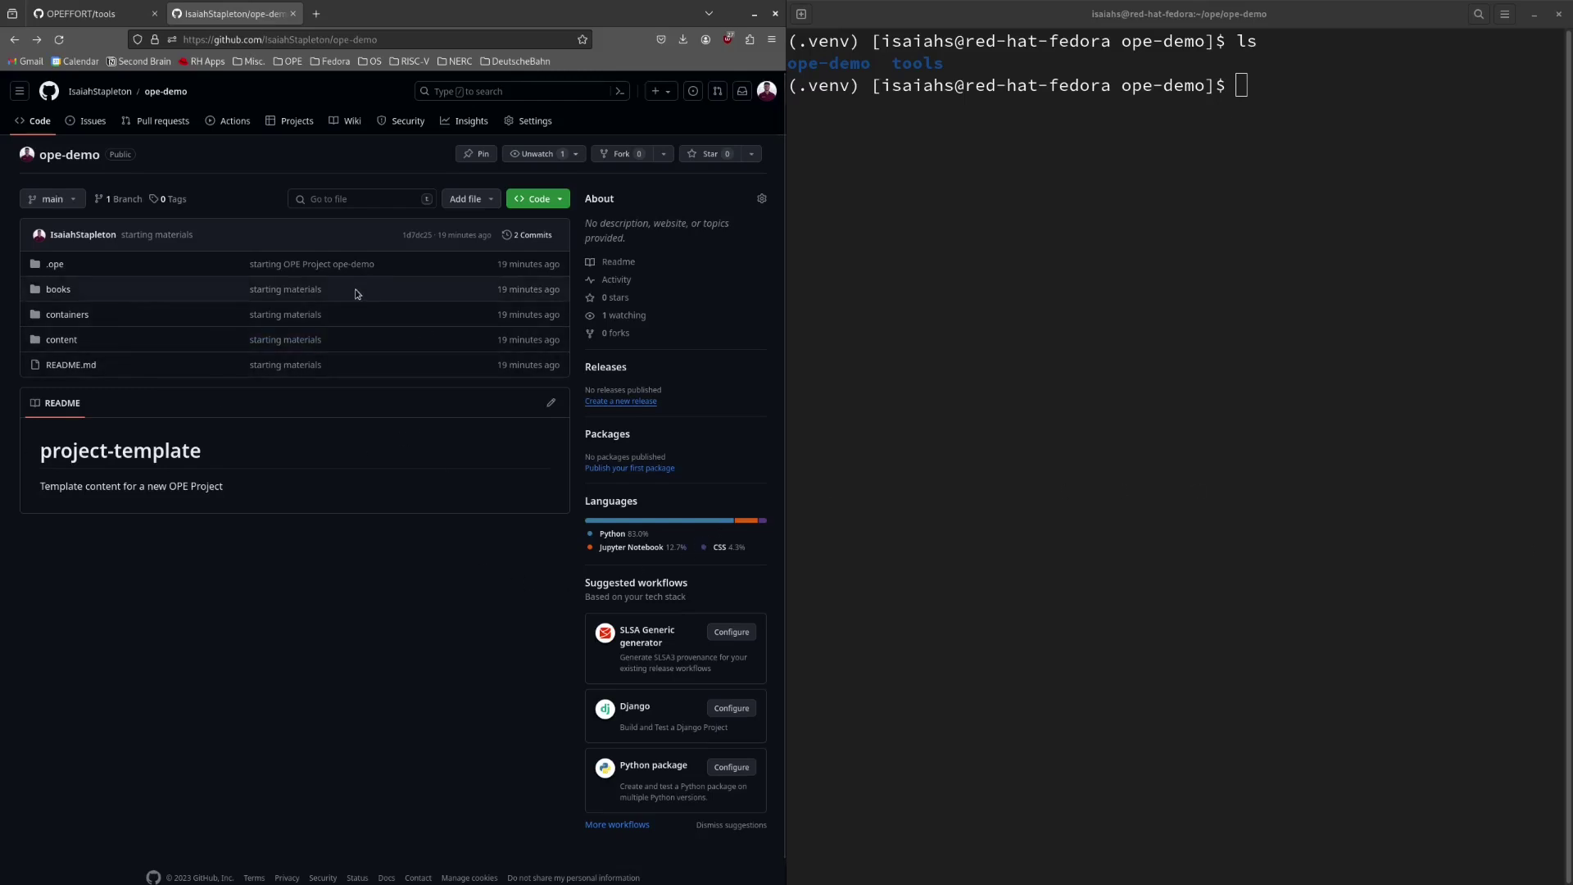
- Enter the ope-demo project directory and review its full file structure with tree
click(1005, 392)
text(cd ope)
key(Tab)
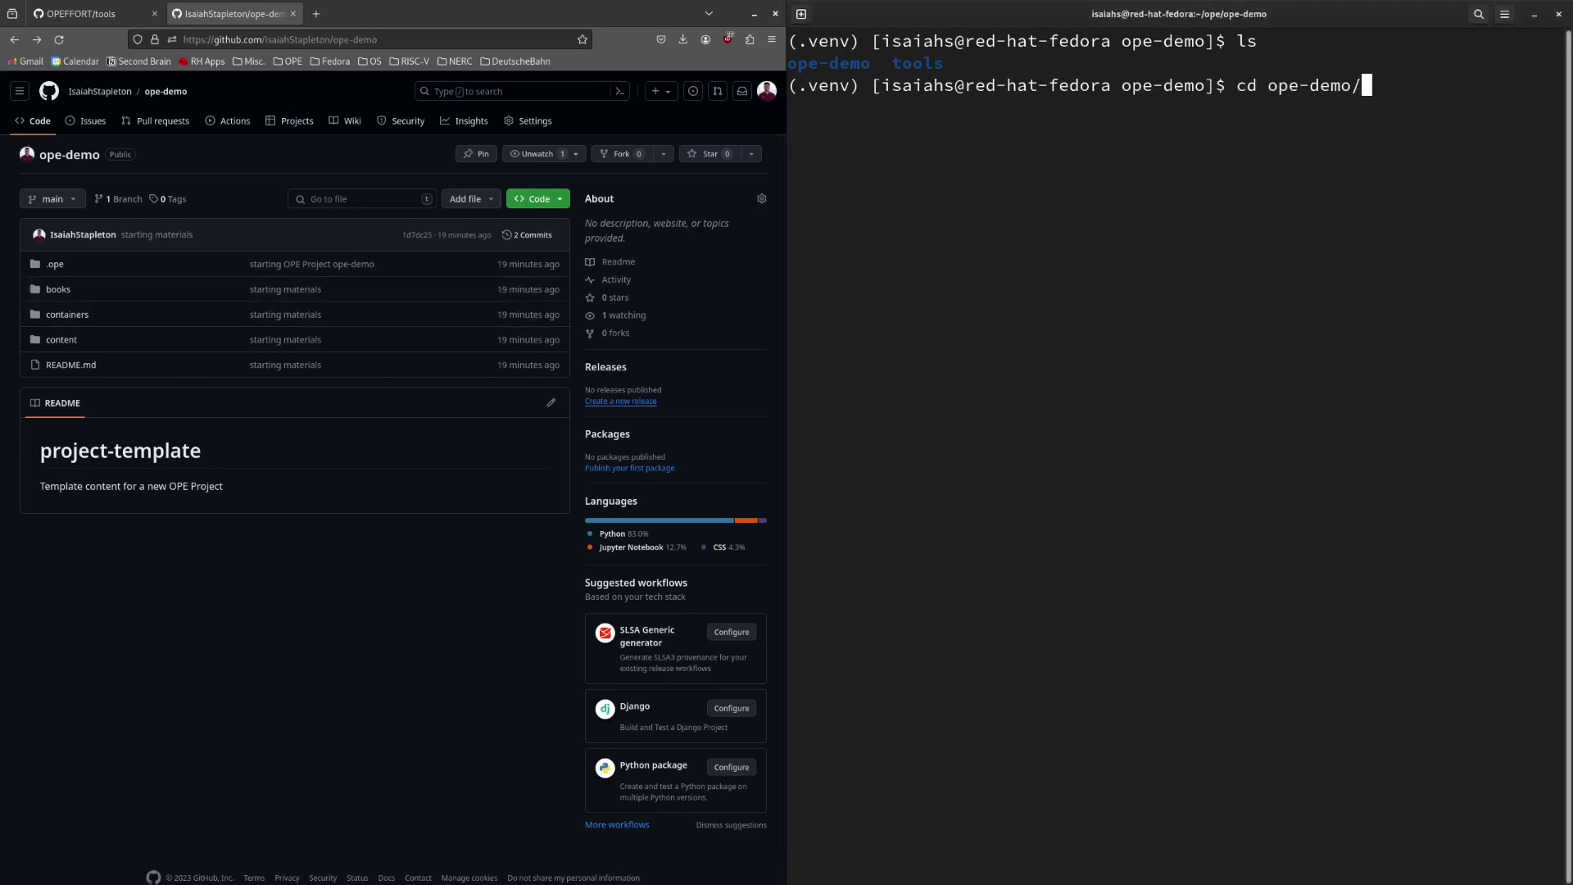
key(Return)
text(te)
key(BackSpace)
text(ree)
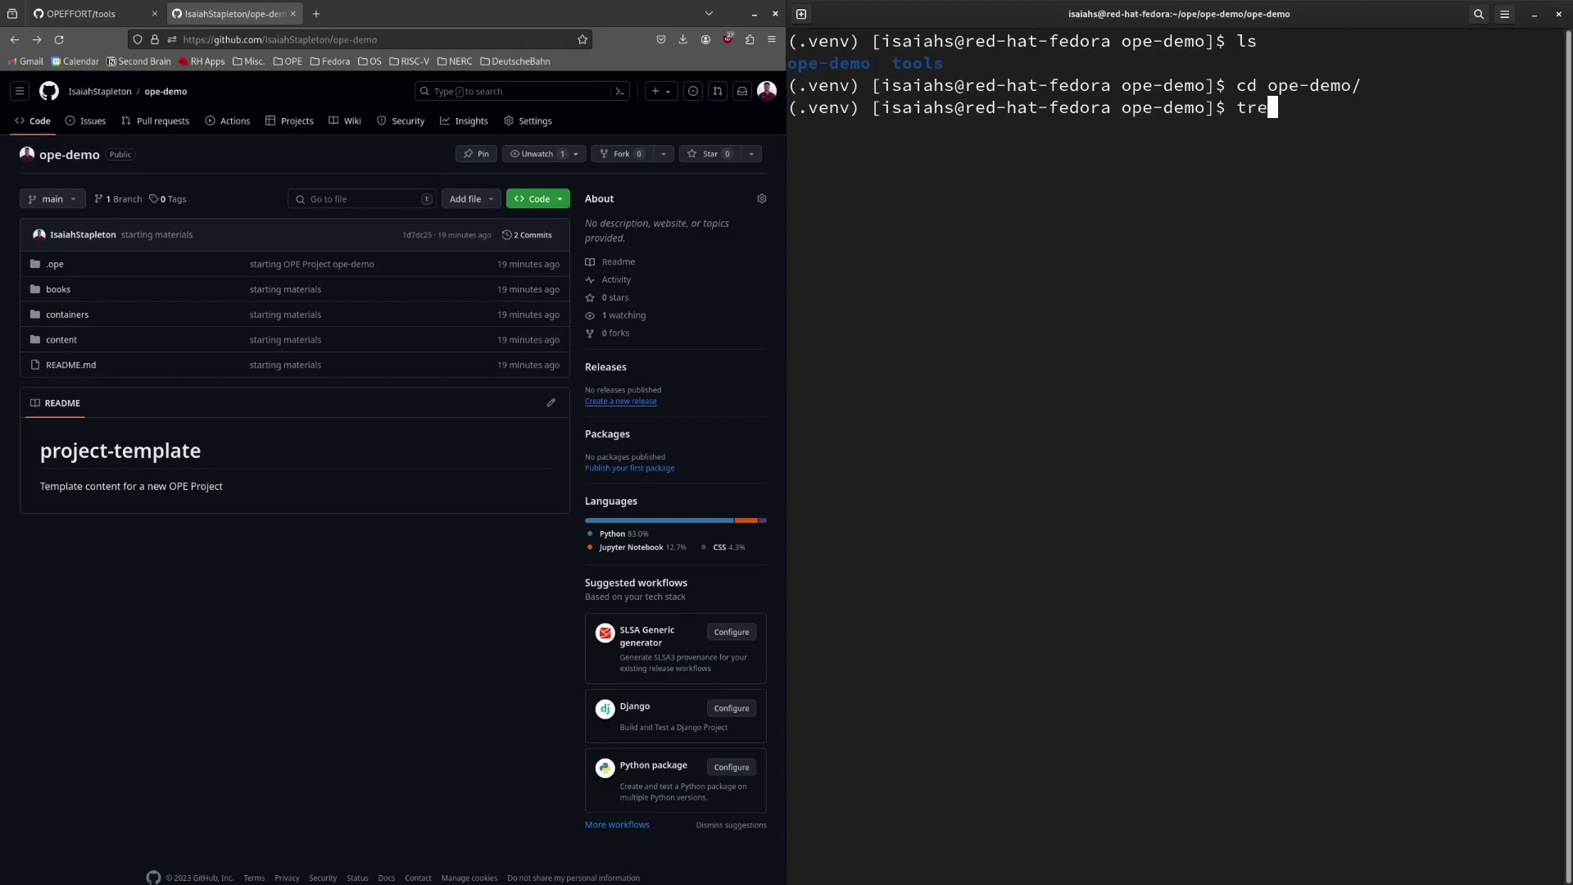
key(Return)
scroll(1179, 457, up, 5)
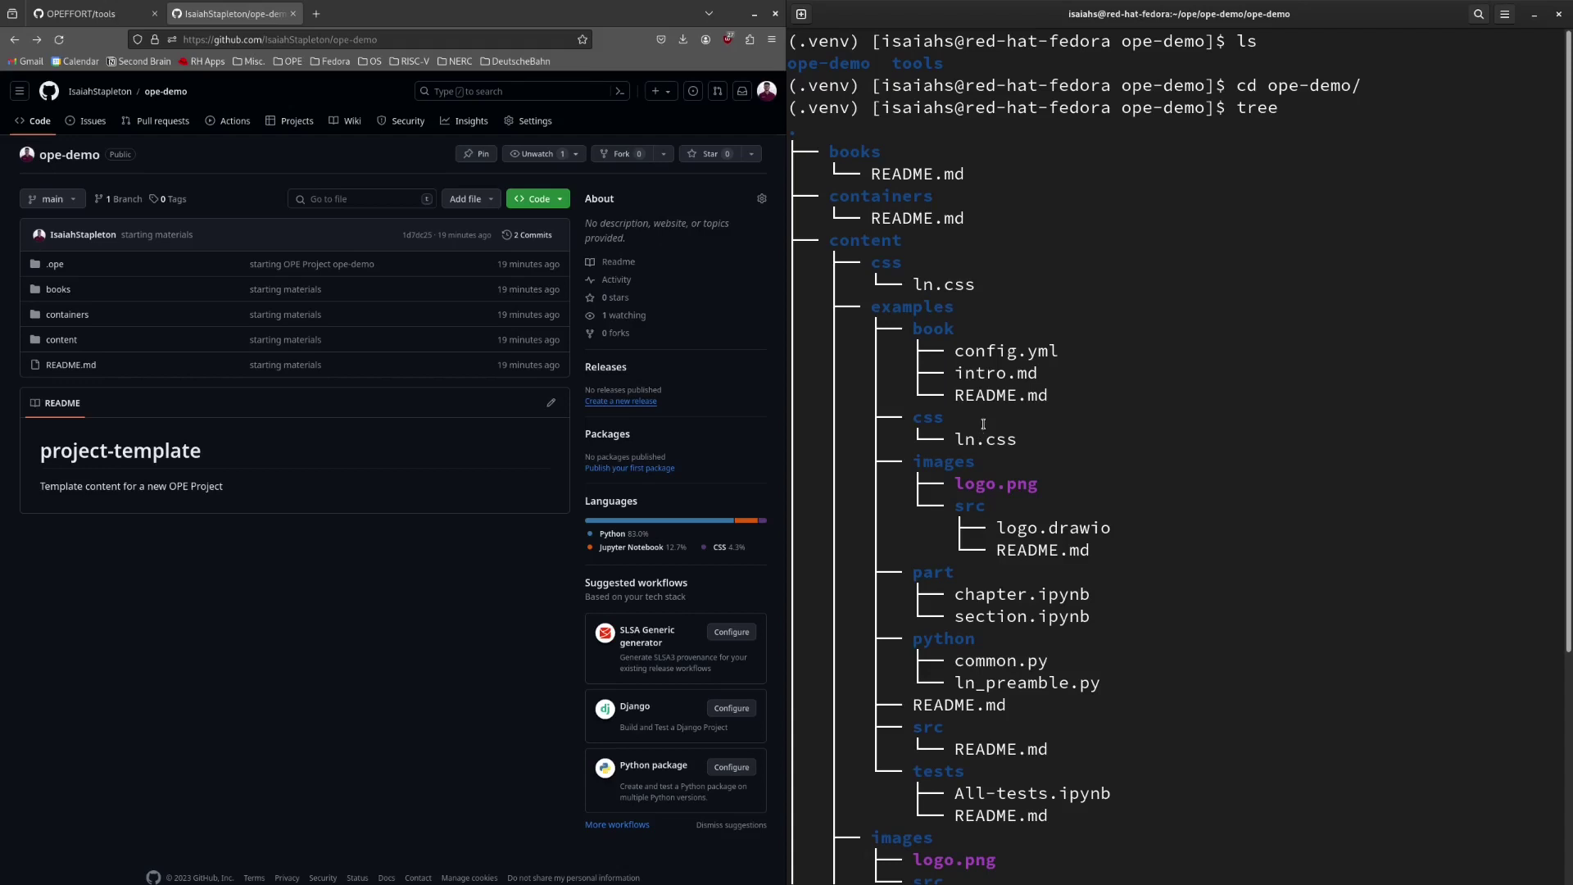
scroll(983, 424, down, 5)
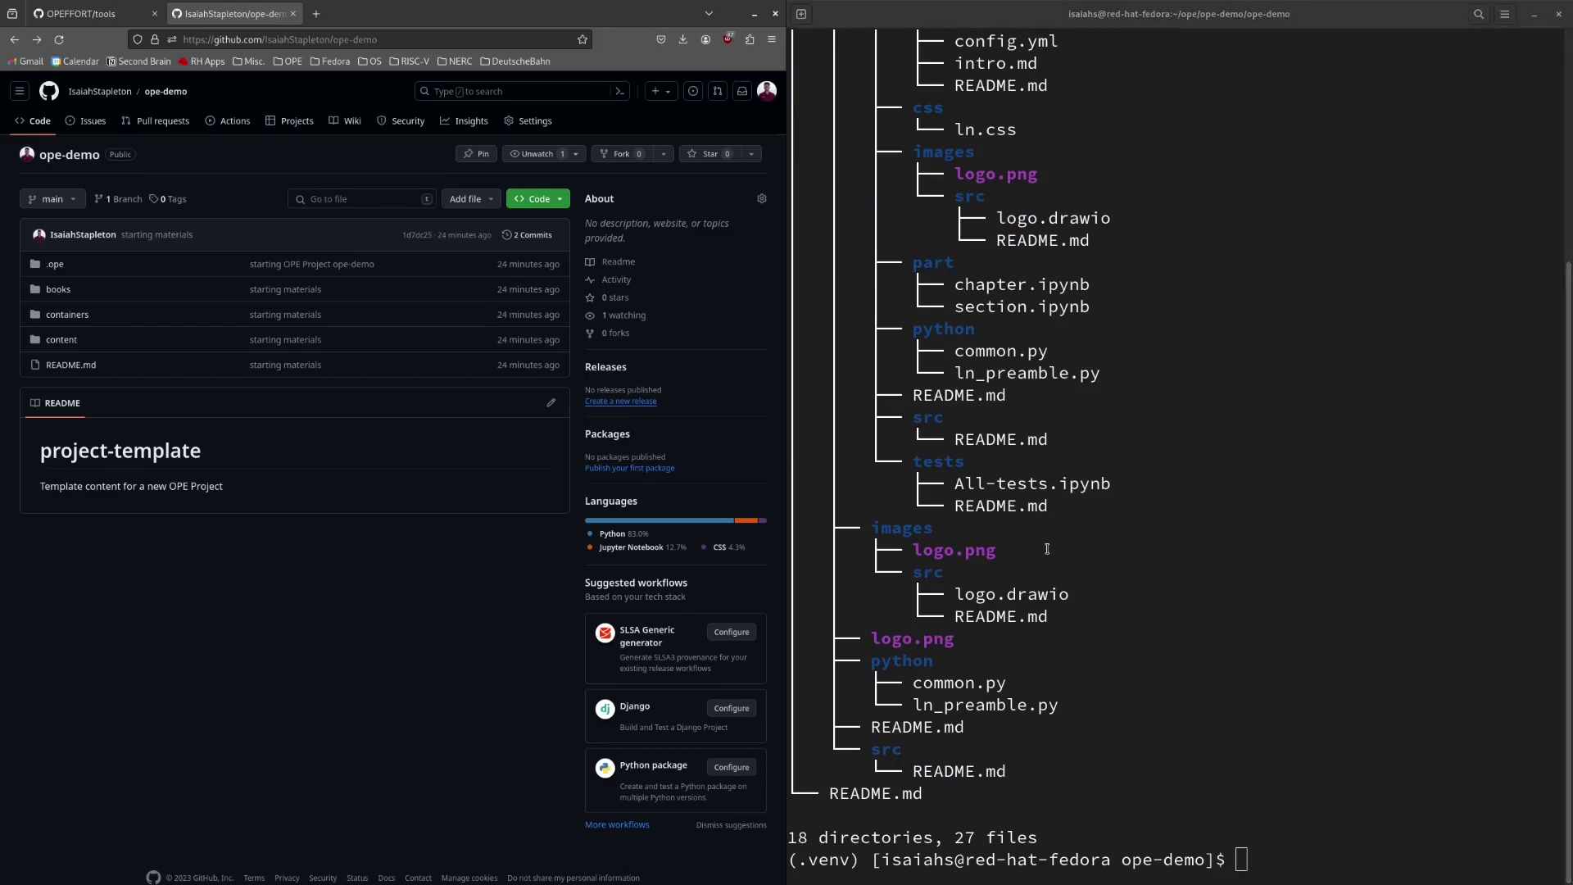
- Create a new book named my-first-book with ope new_book inside the books directory, and list the directory's contents
click(1012, 662)
text(cd books/)
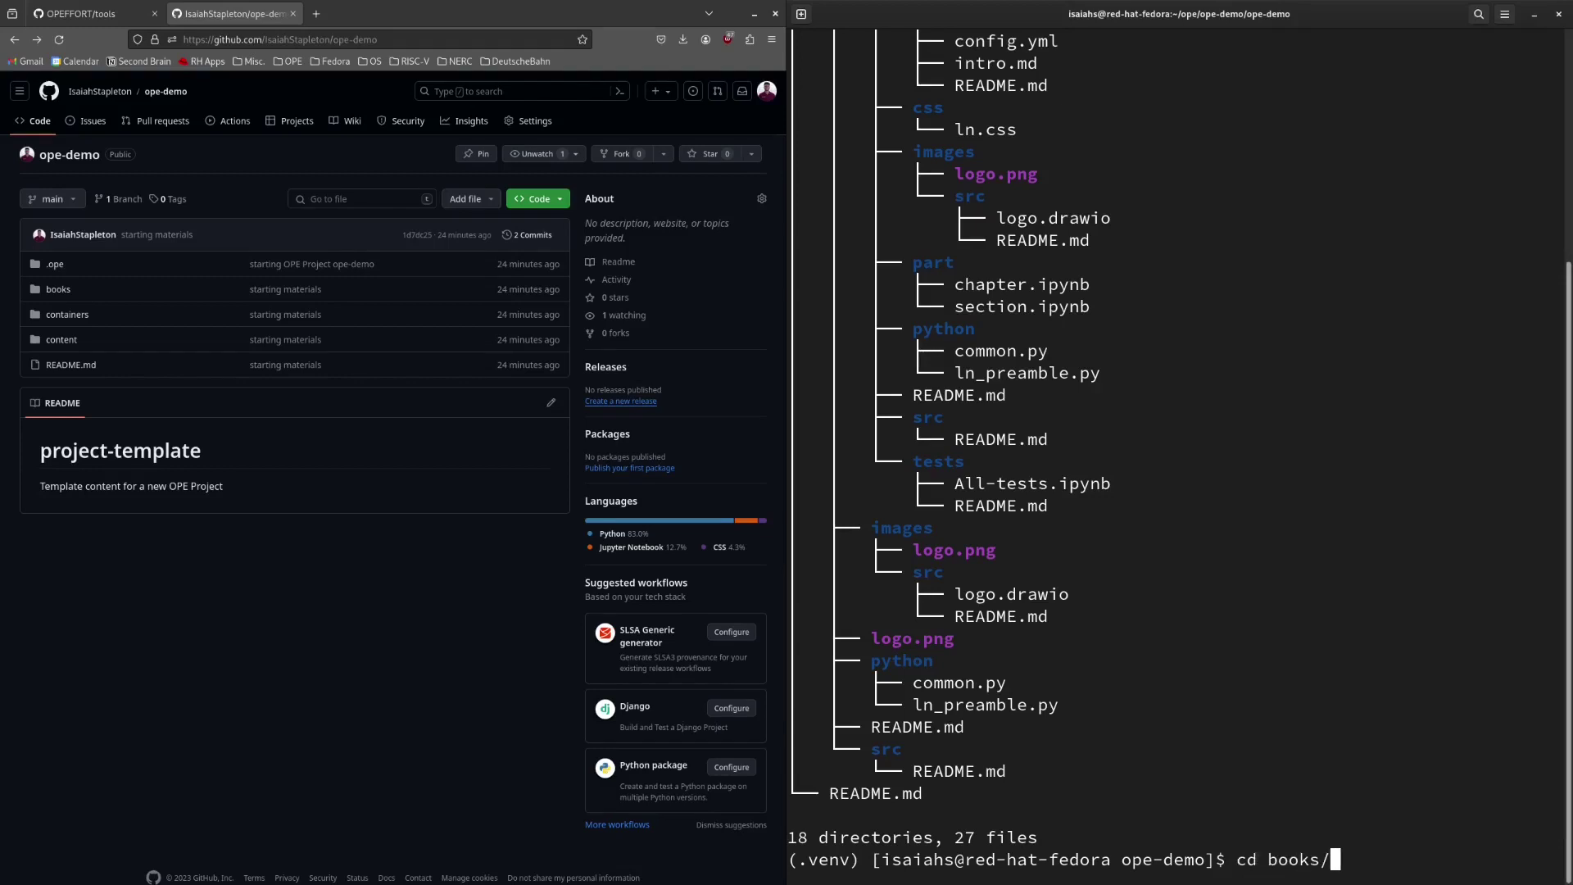
key(Return)
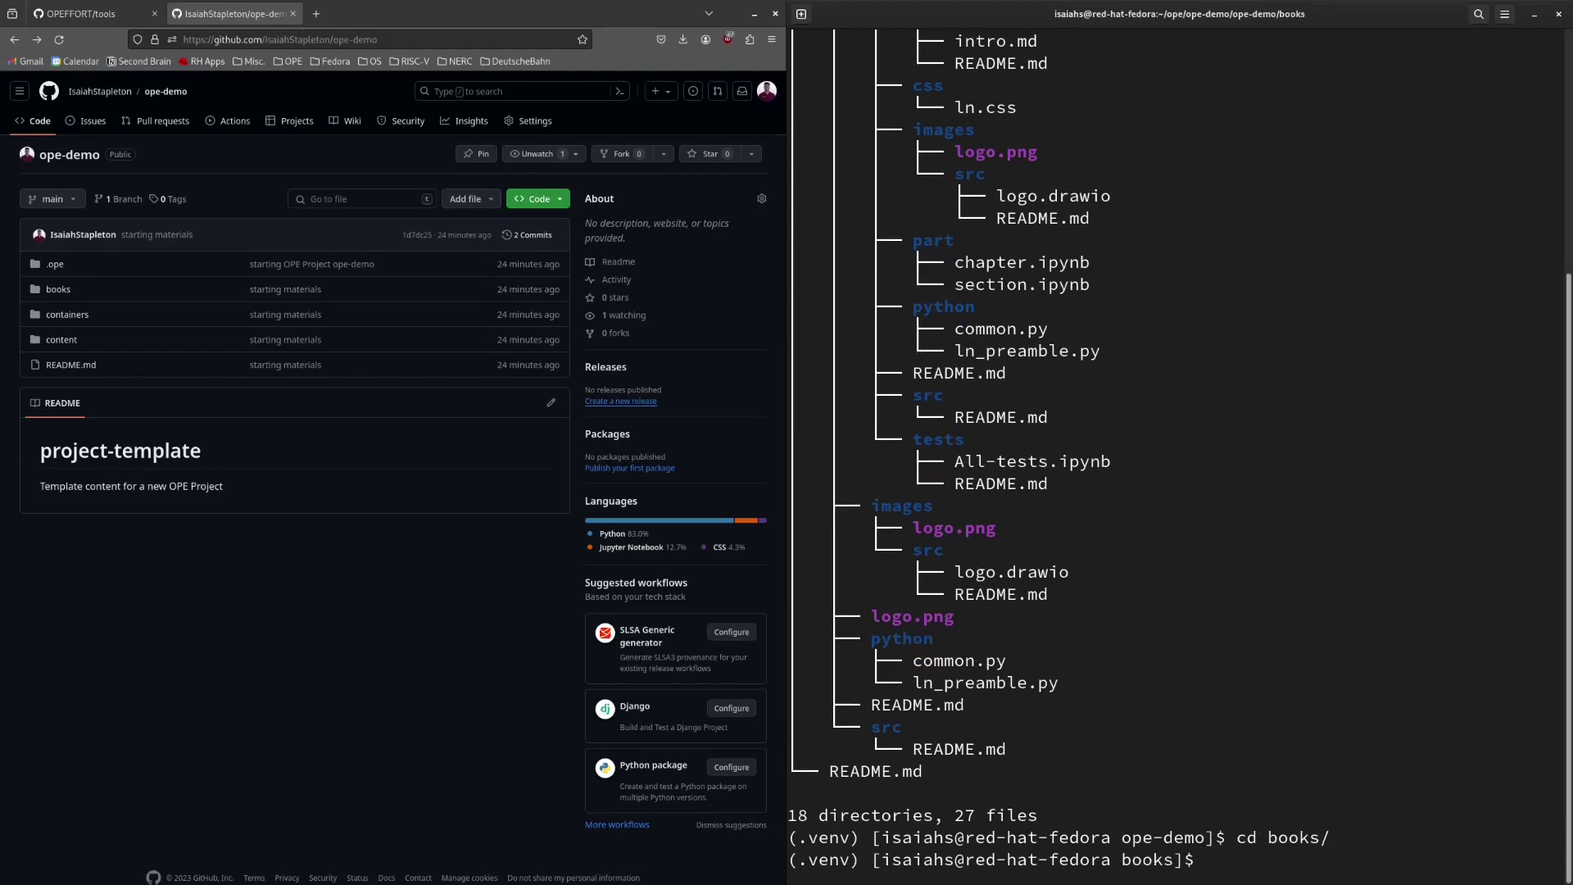
text(ope new_book my-first-book)
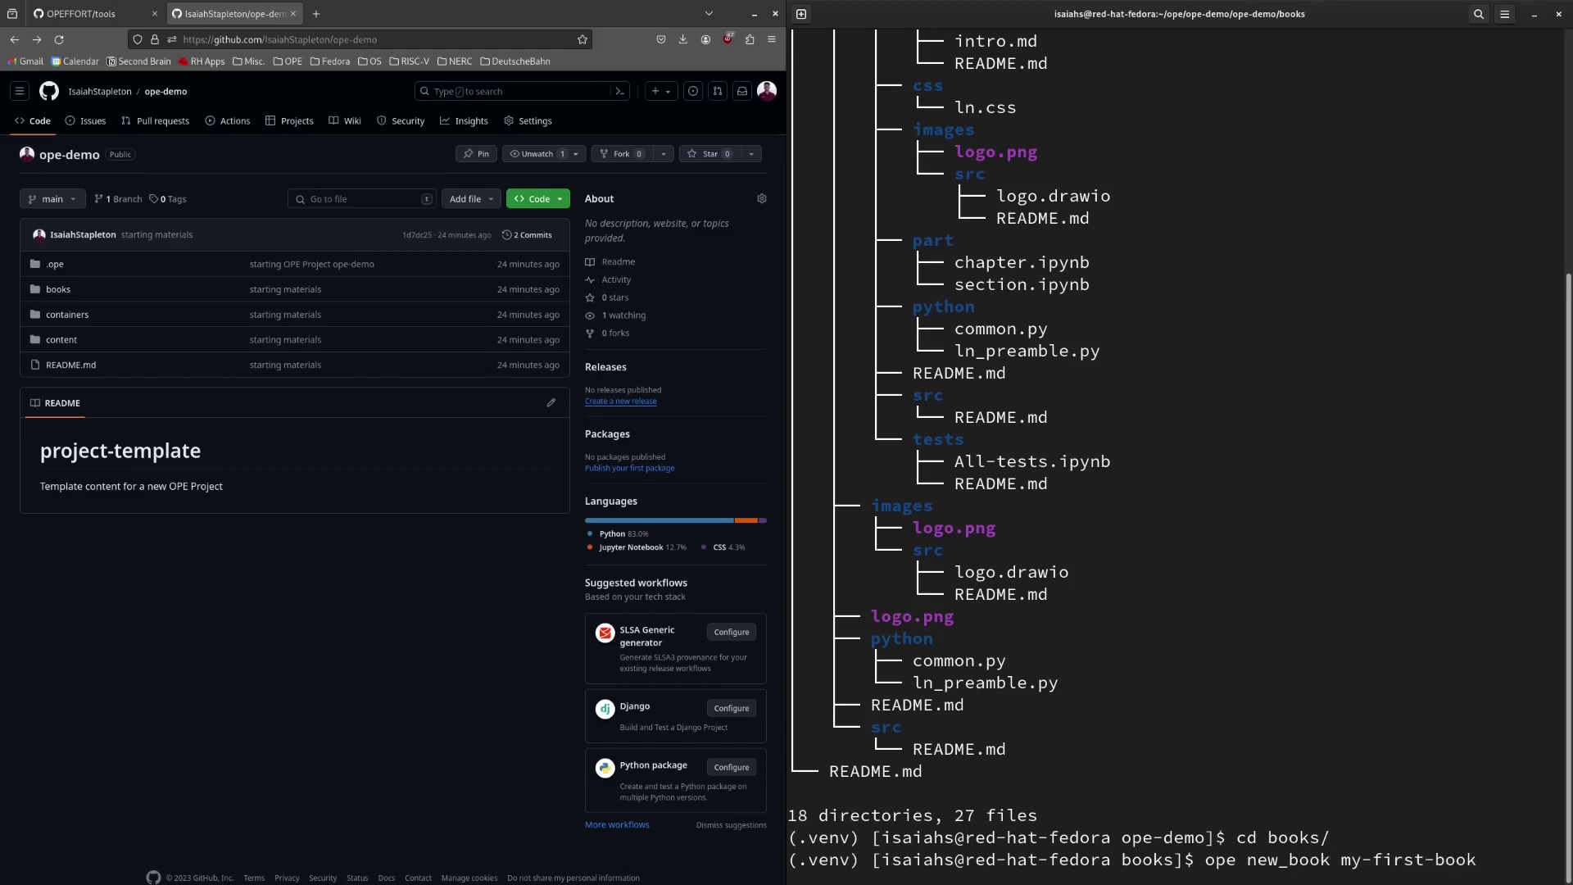
key(Return)
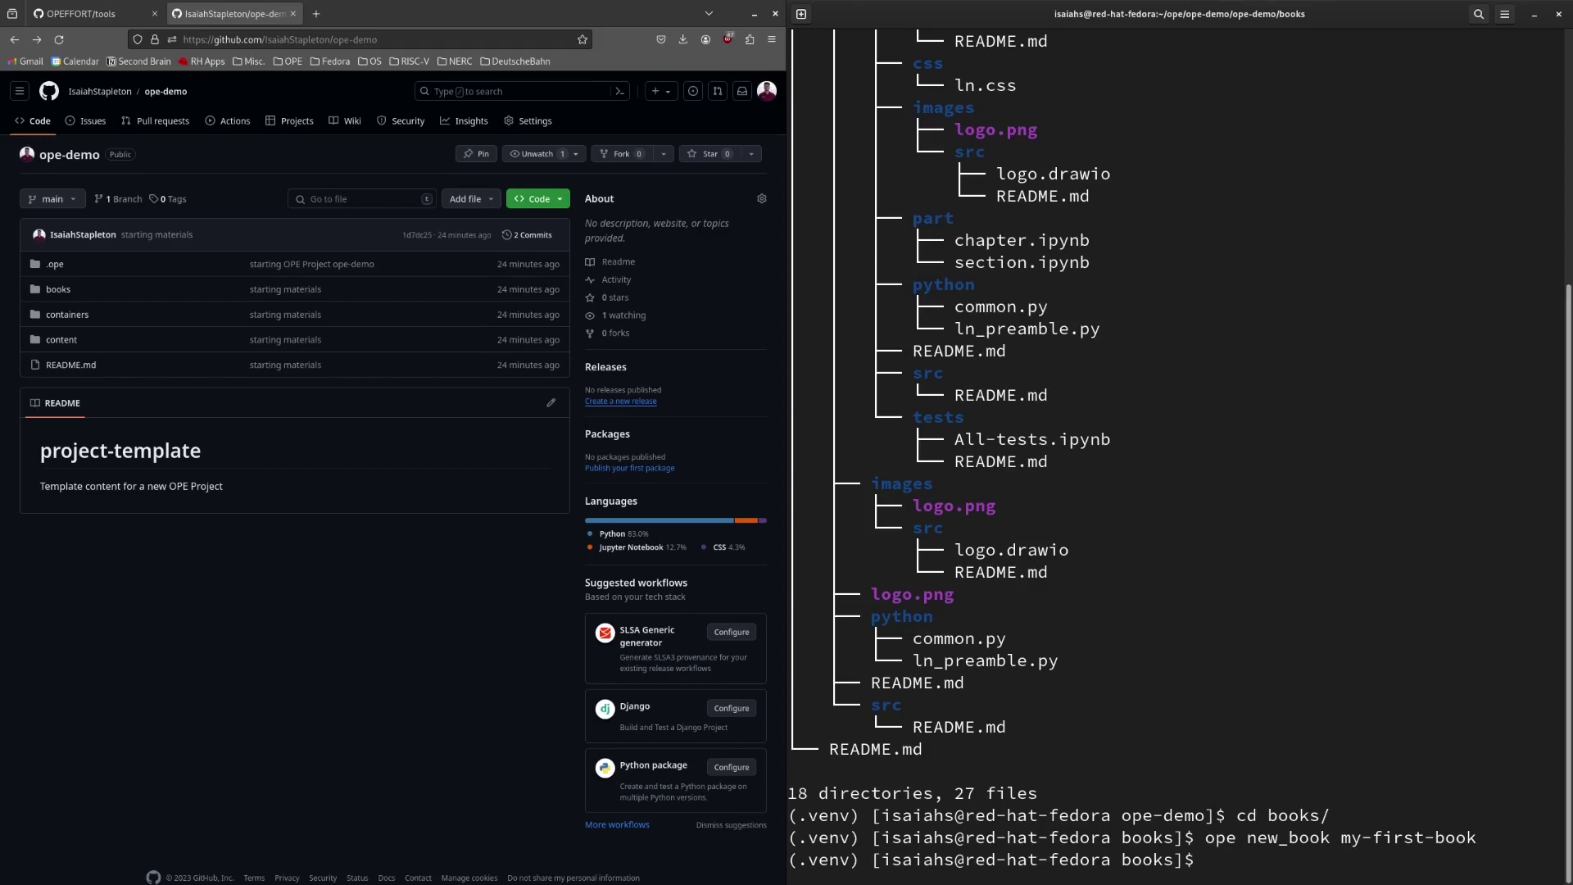
text(ls)
key(Return)
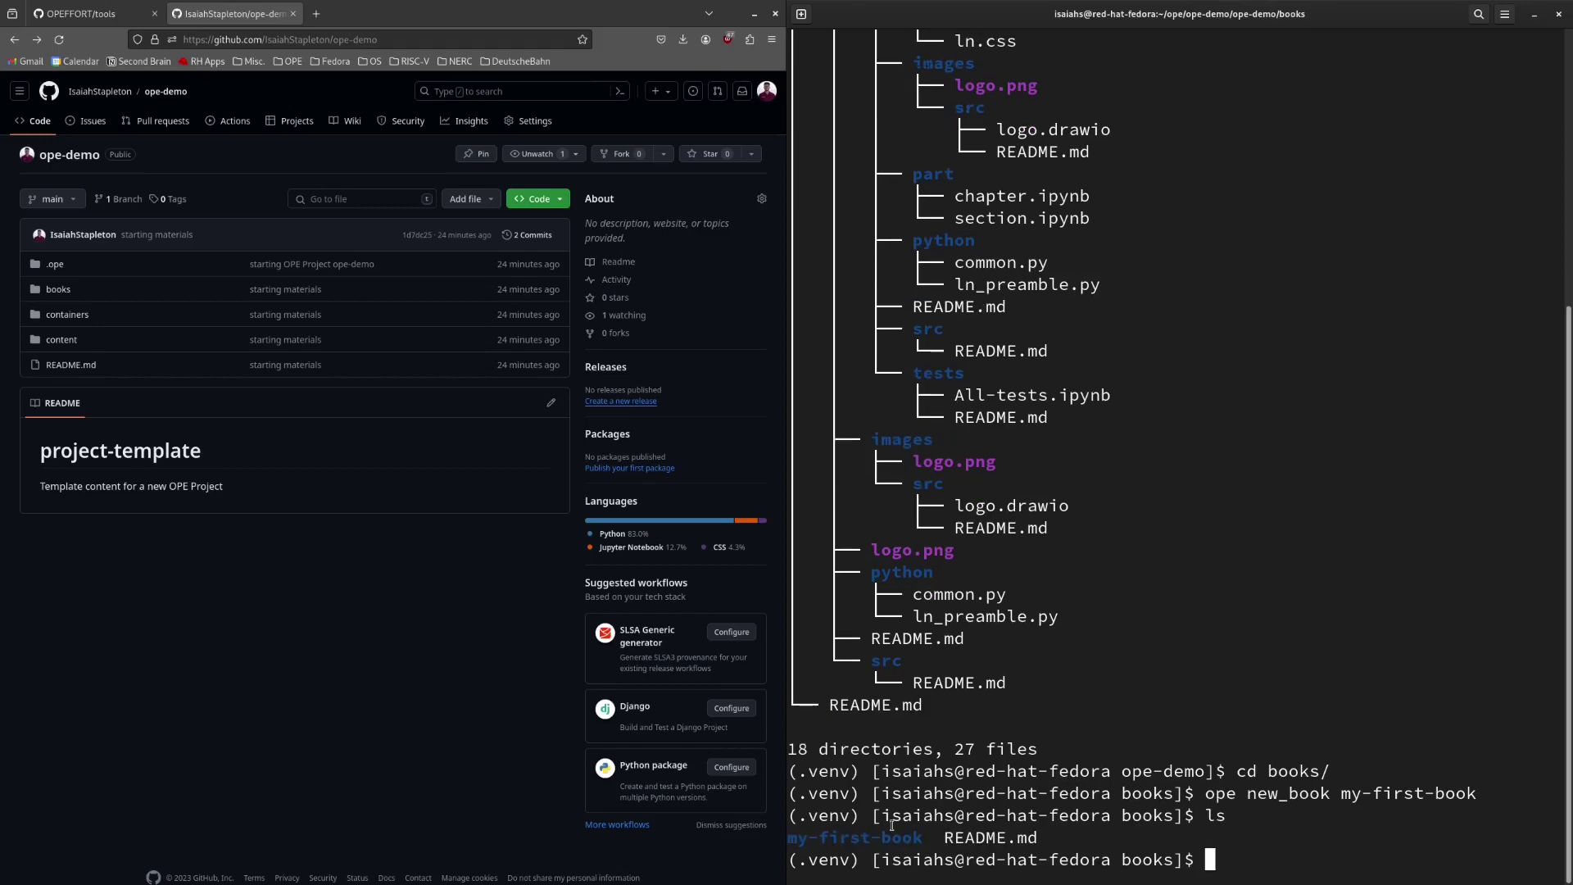
- Enter the my-first-book directory and list its files, including hidden ones and link targets, with ls -lsa
text(cd my)
key(Tab)
key(Return)
text(ls)
key(Return)
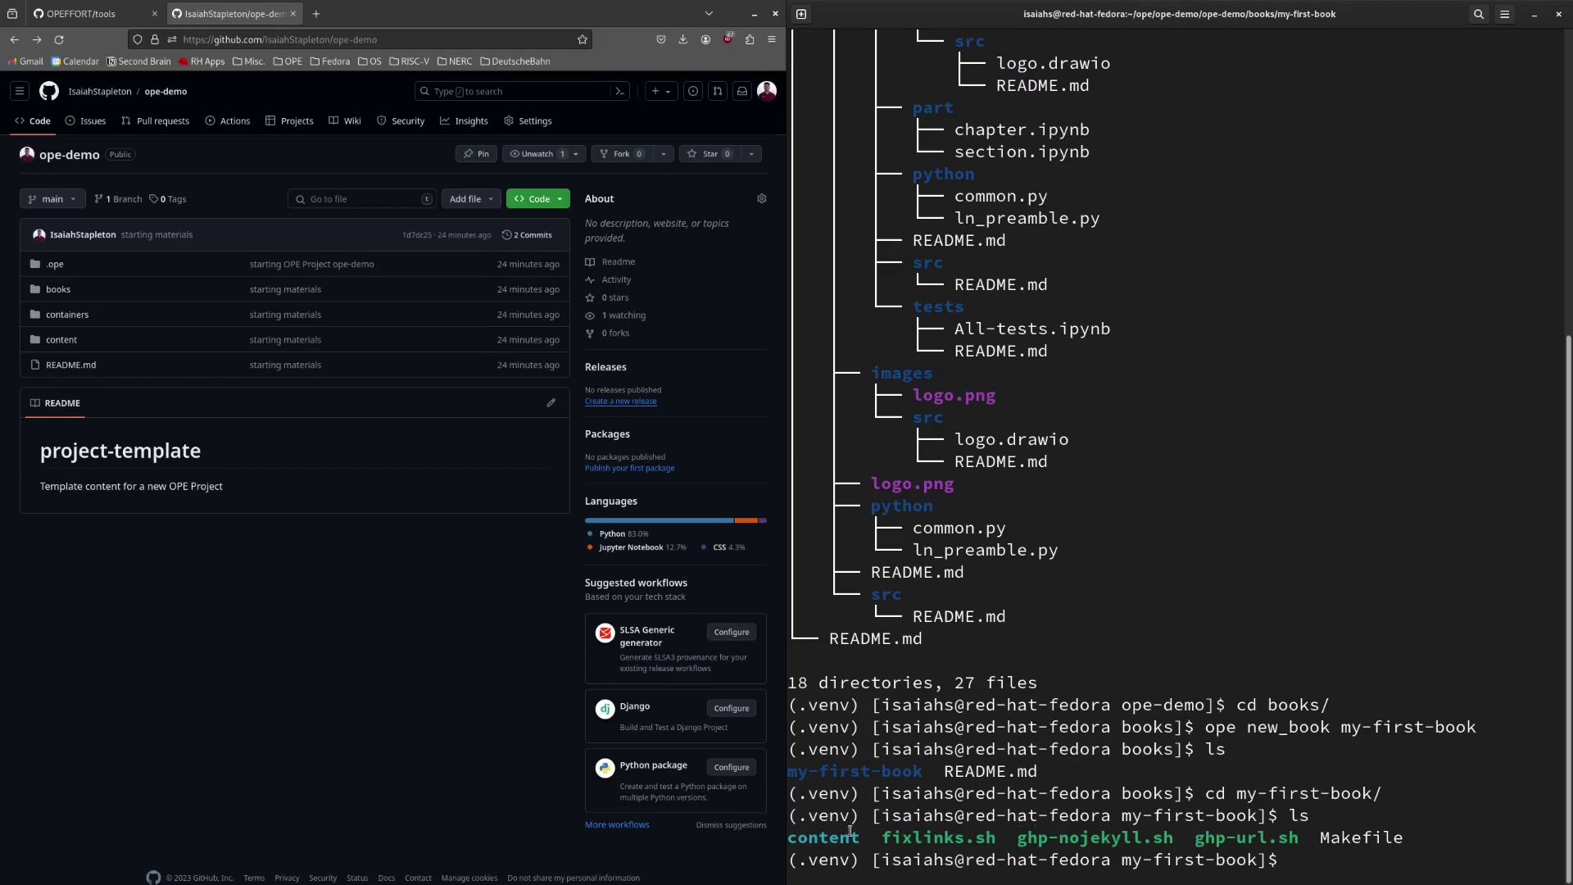
text(ls -ls)
text(a)
key(Return)
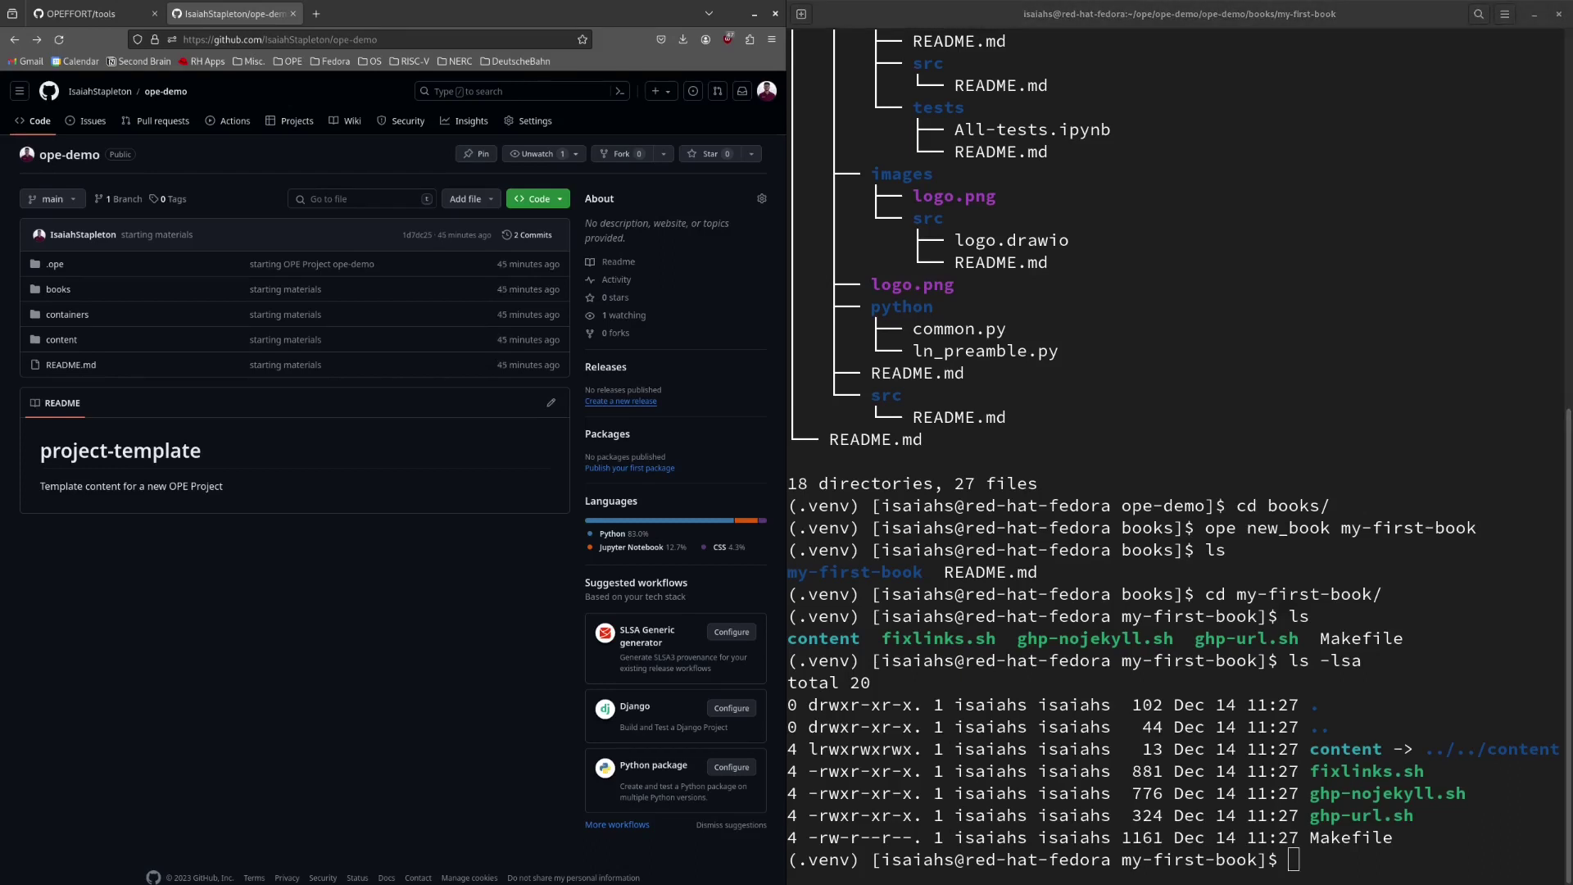
- Switch to Visual Studio Code and, in my-first-book_config.yml, set the title to my-first-book, the copyright to 2023 and the author's first name
drag(1540, 319, 1571, 323)
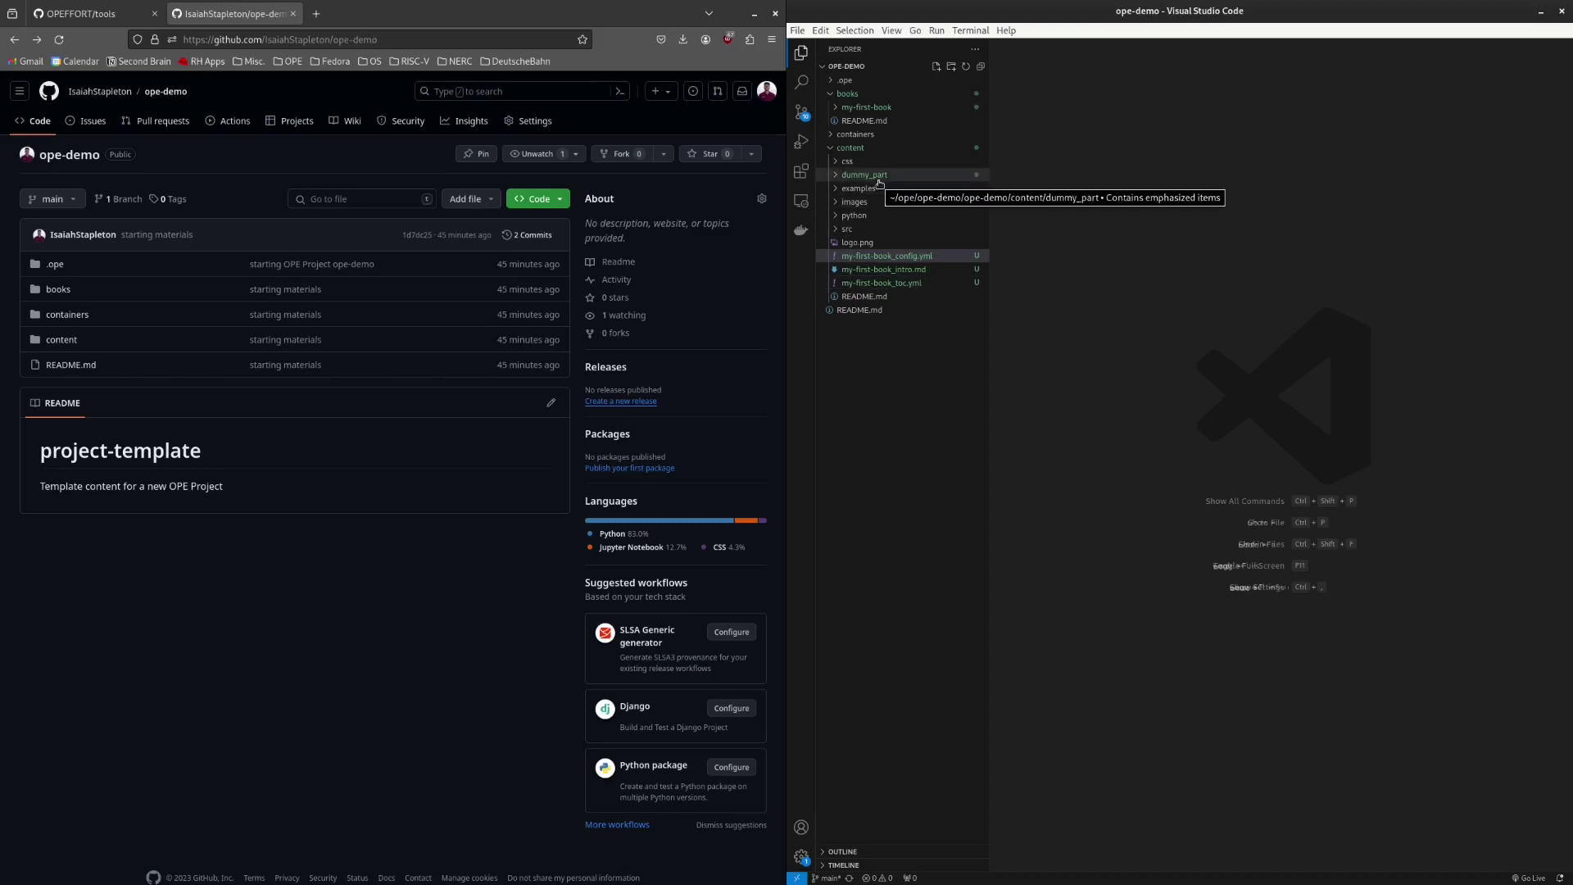
click(895, 256)
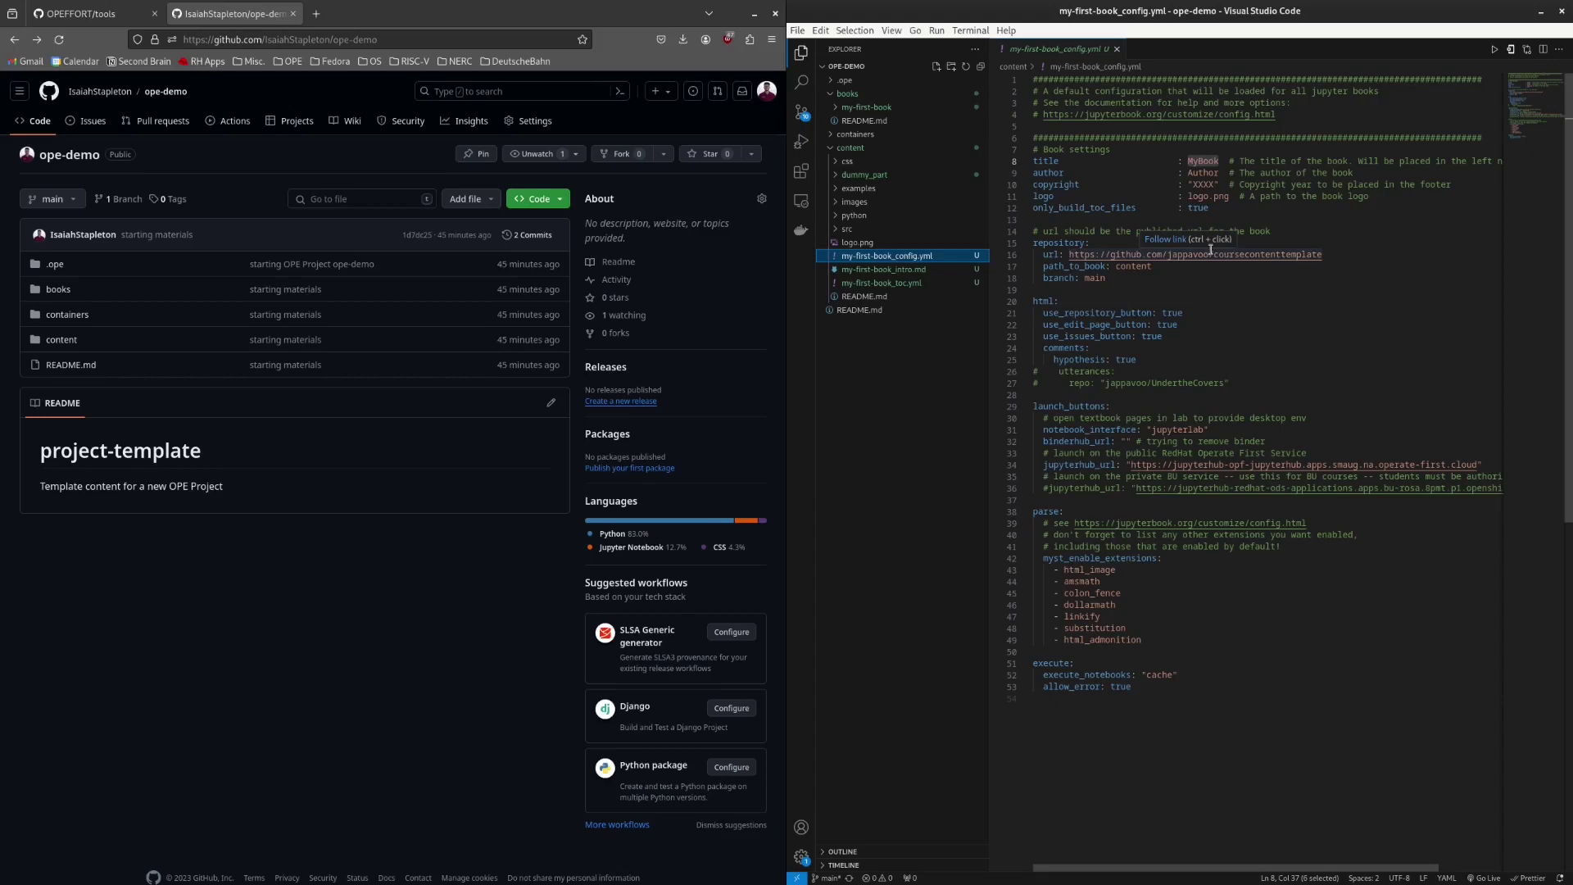
double_click(1203, 161)
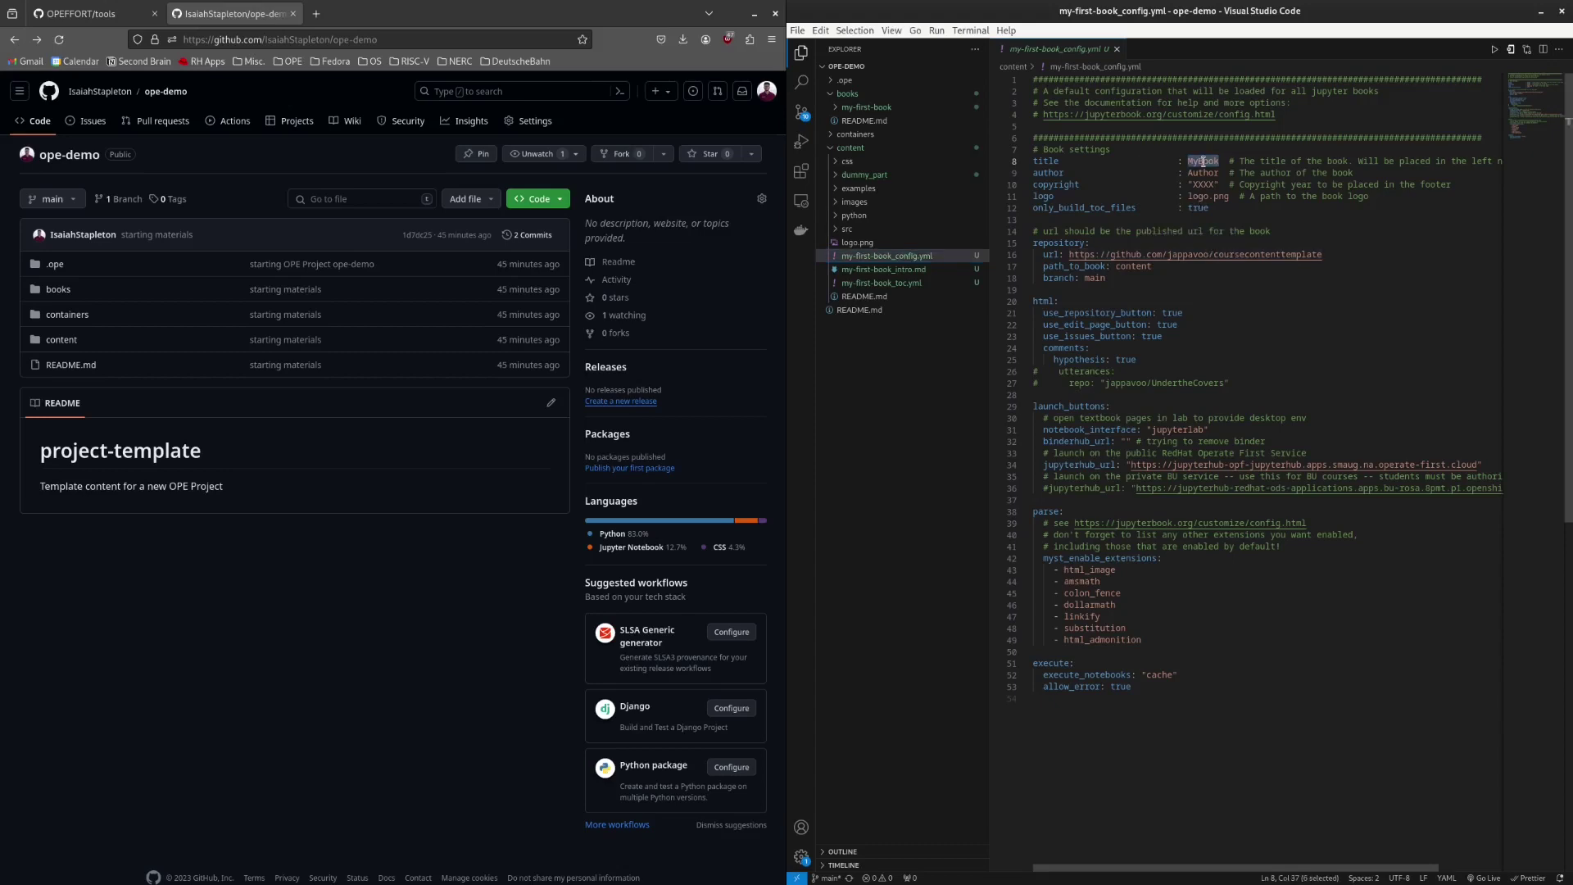
text(my-first-book)
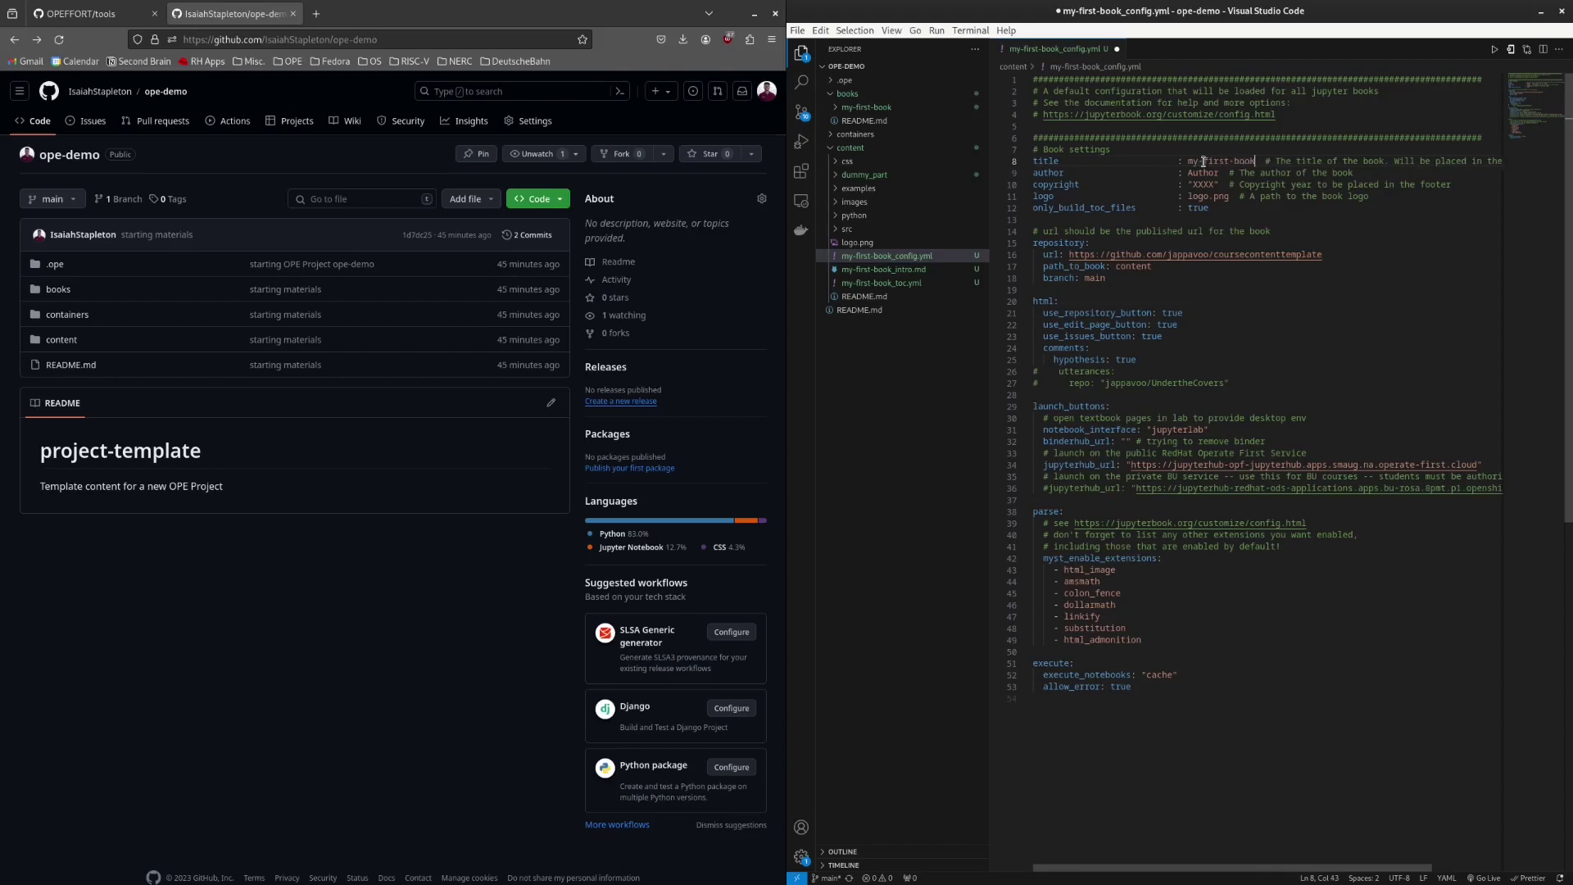
double_click(1202, 172)
text(Isaiah)
double_click(1204, 184)
text(2023)
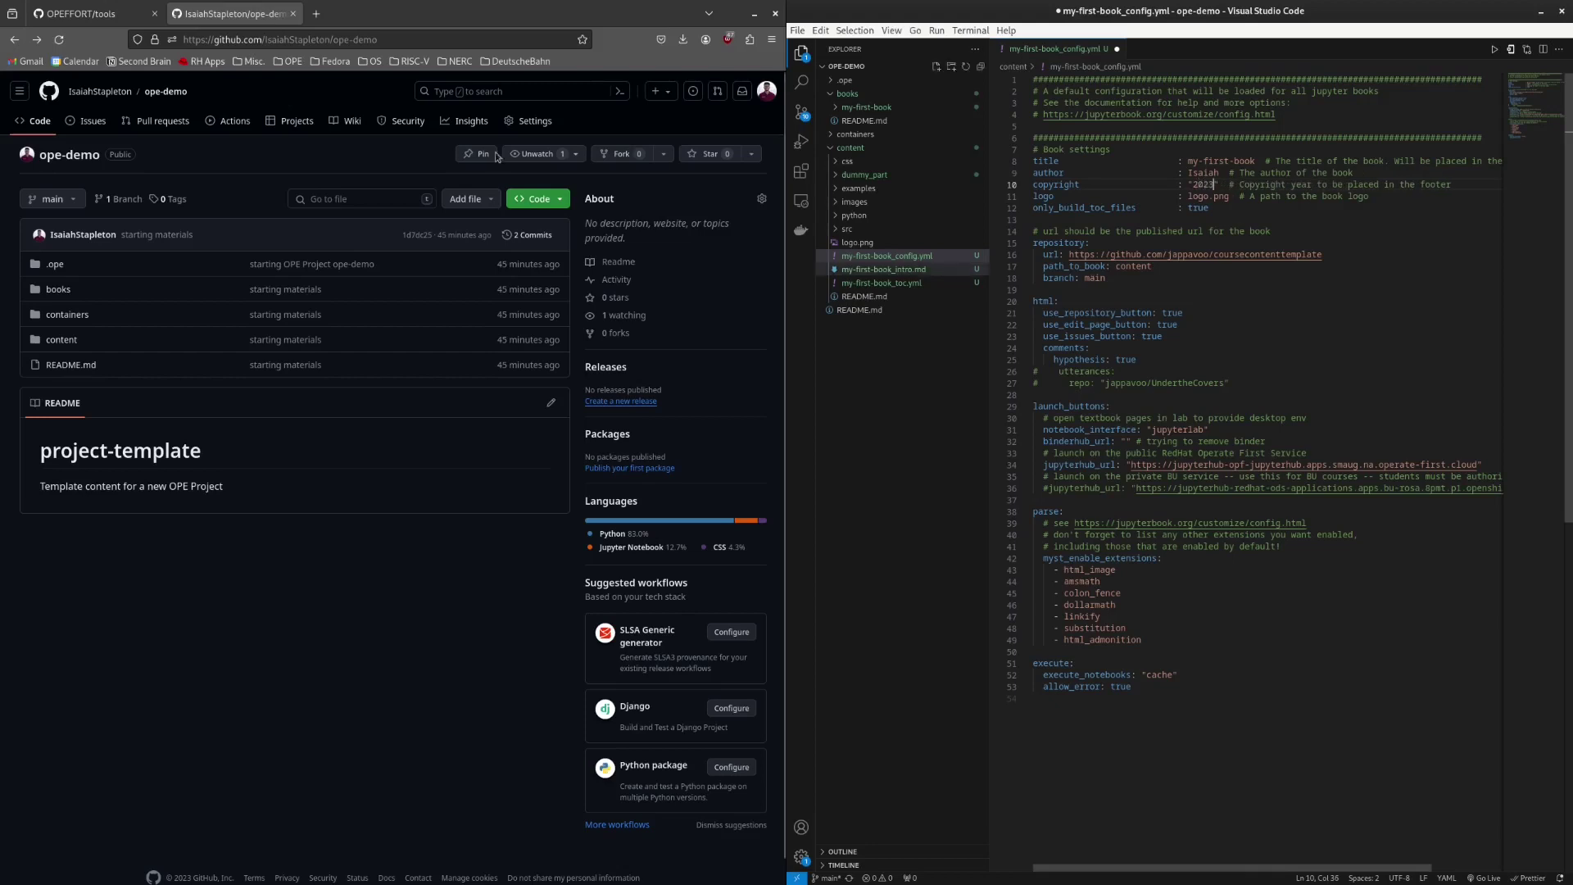
- Replace the repository url in the book configuration with the ope-demo repository's GitHub address, and save the file
click(268, 40)
key(ctrl+c)
drag(1322, 255, 1067, 253)
key(ctrl+v)
key(ctrl+s)
click(1318, 297)
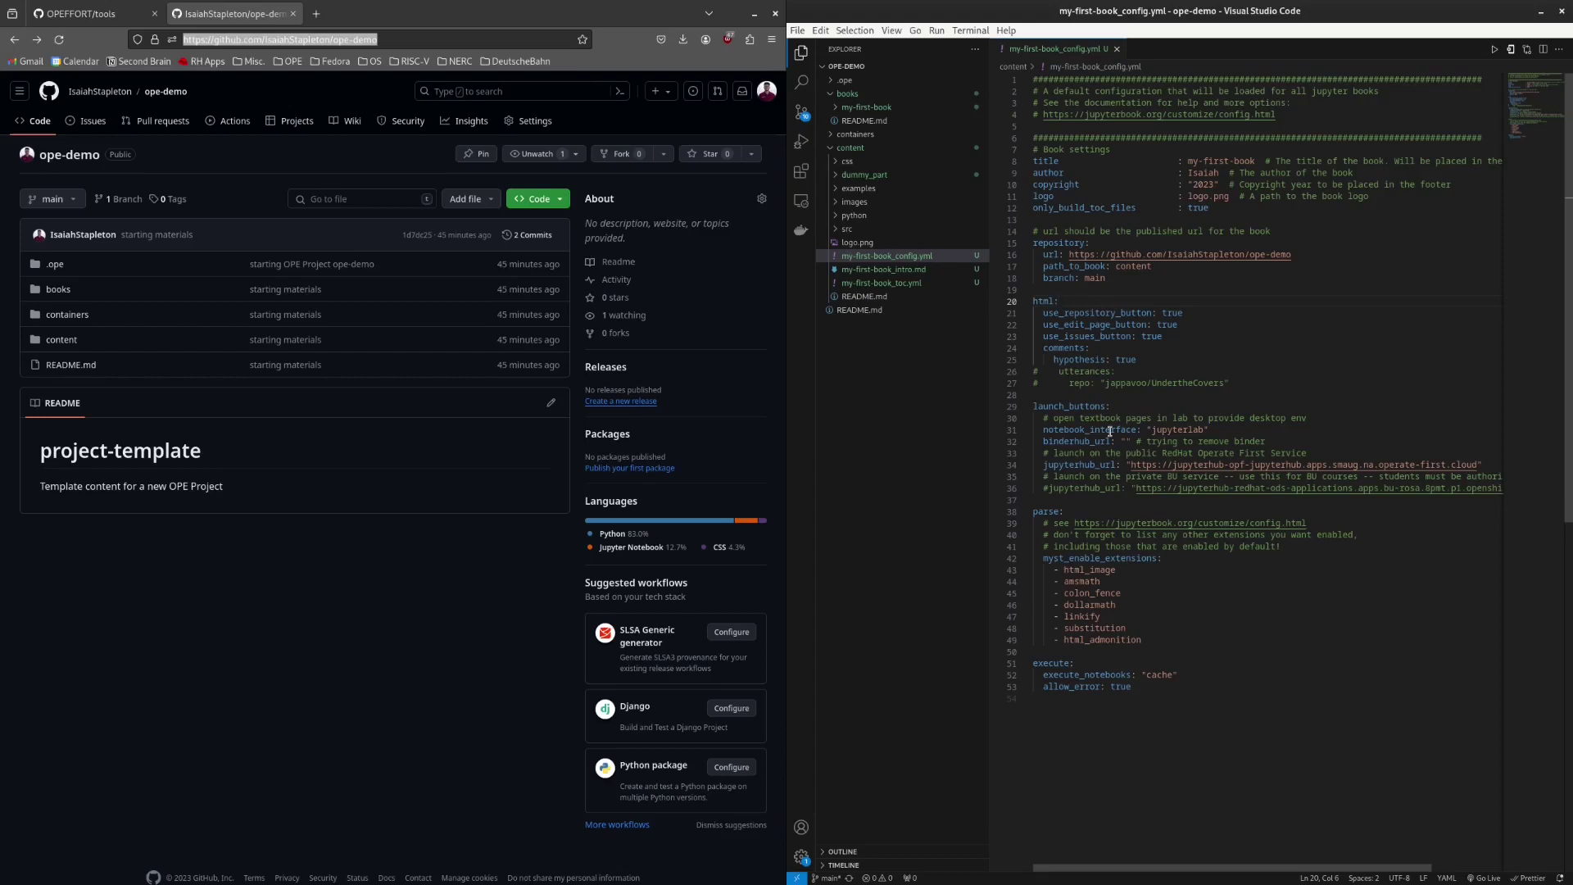
drag(1308, 523, 1074, 524)
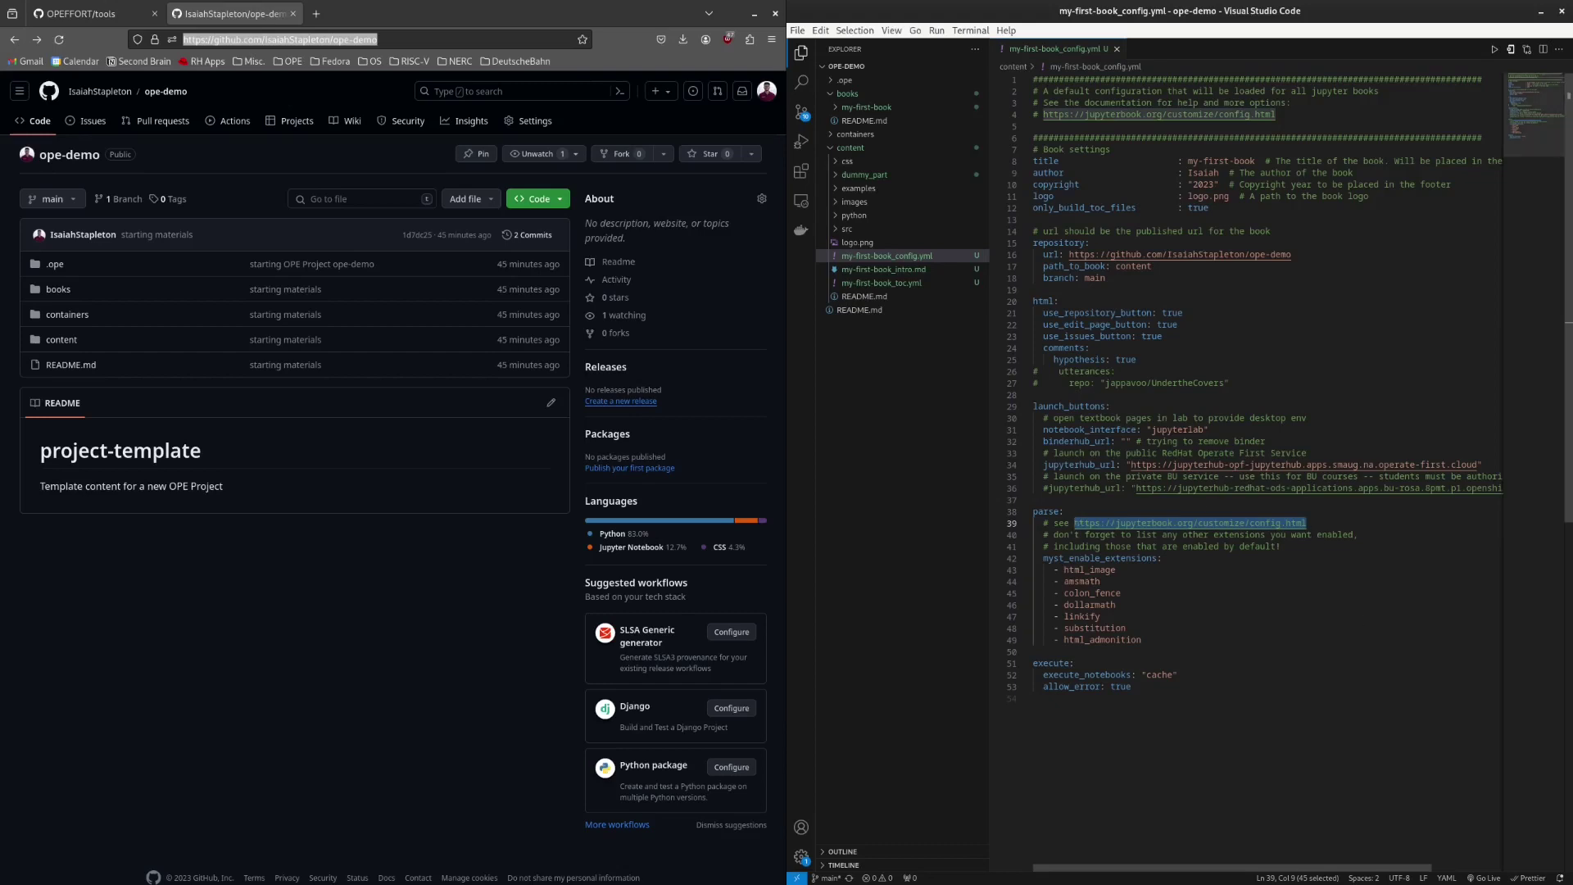
key(Right)
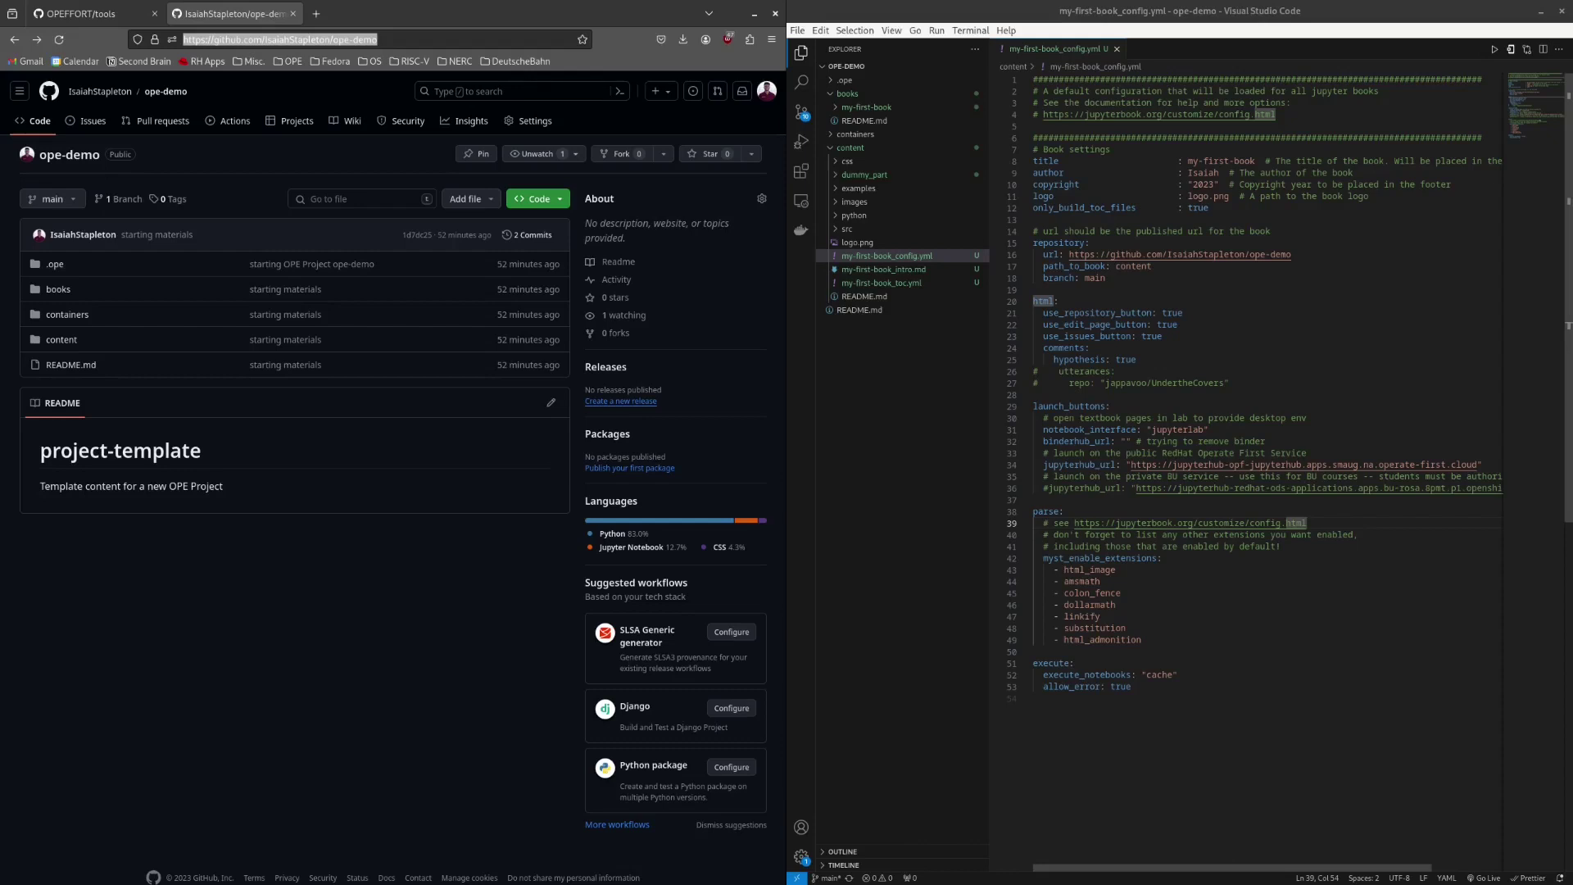
- Open my-first-book_intro.md and replace the placeholder book title with "My First Book"
click(883, 268)
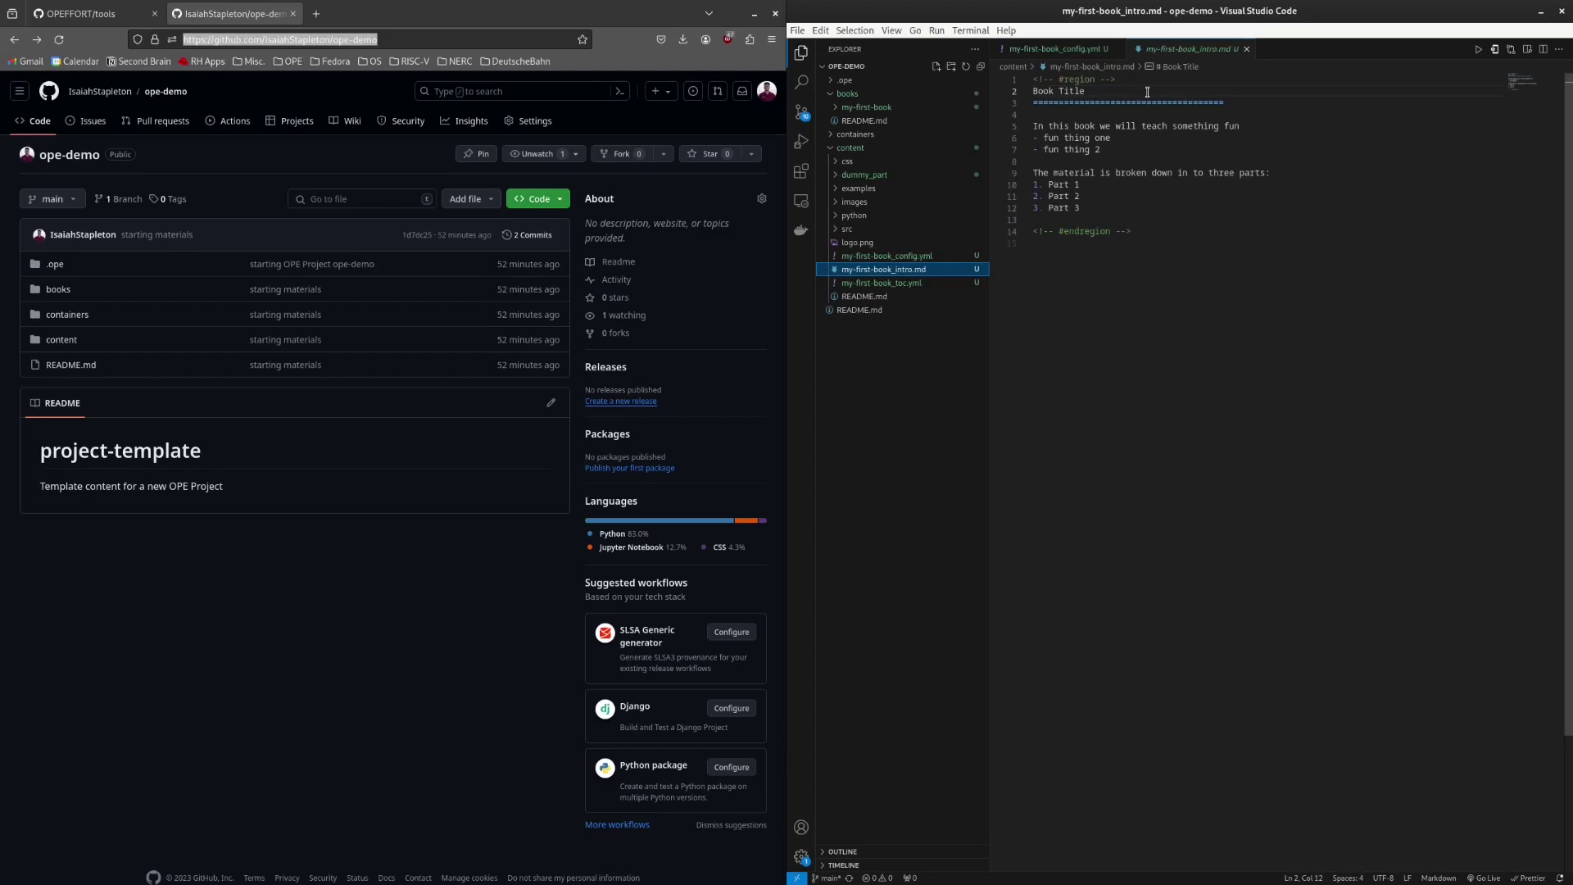
drag(1147, 92, 1031, 91)
text(My First Book)
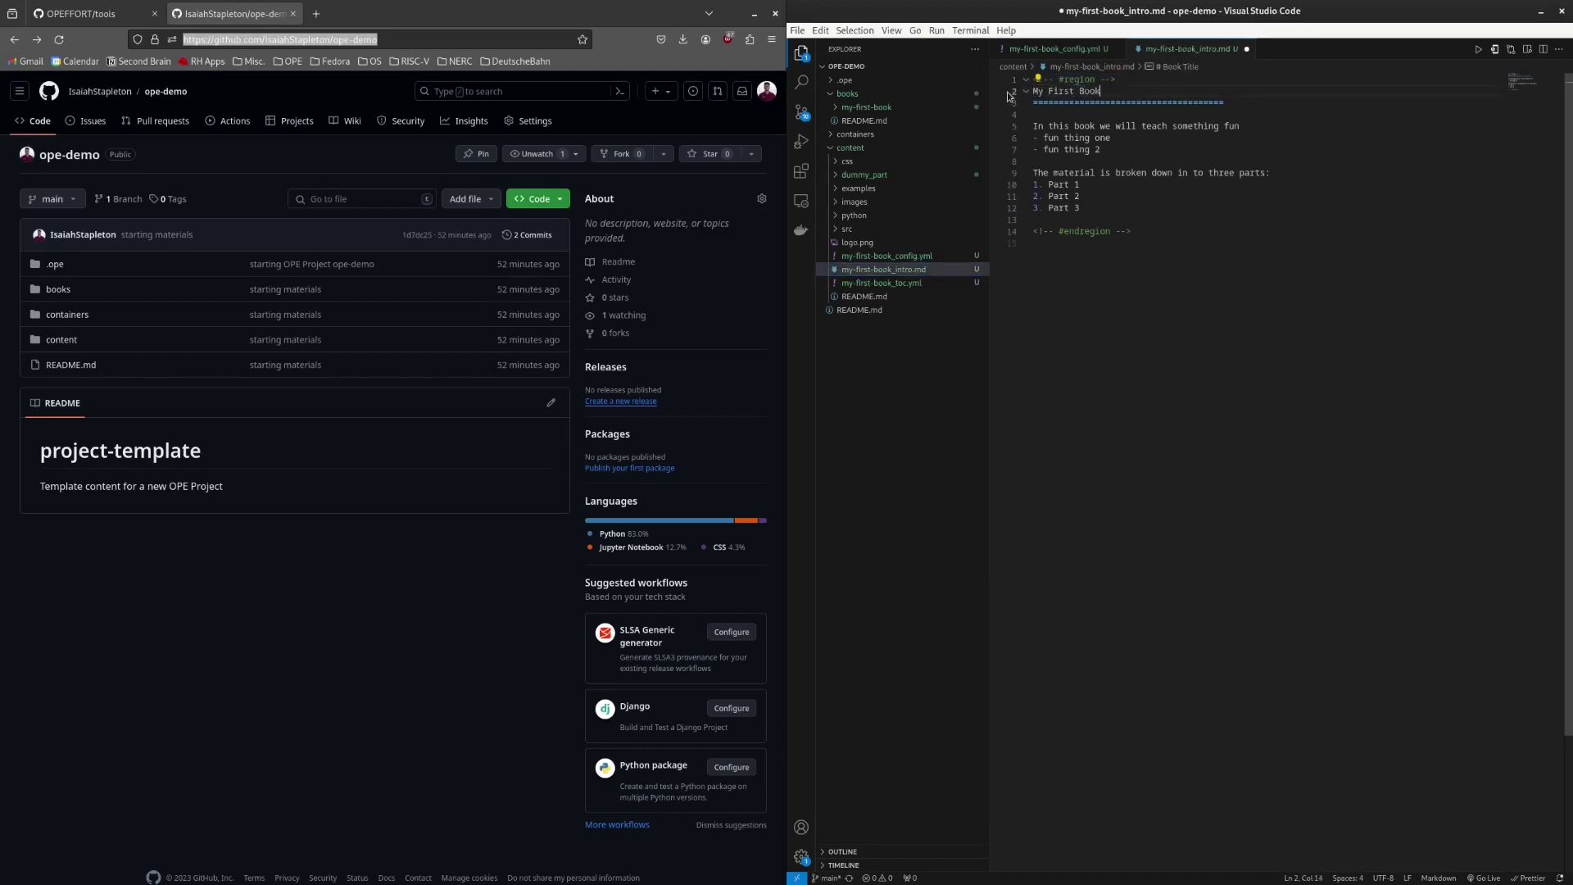
- Replace the sample body text of the intro page with "Hello World! Welcome to my first book :)" and save the file
drag(1088, 215, 1025, 128)
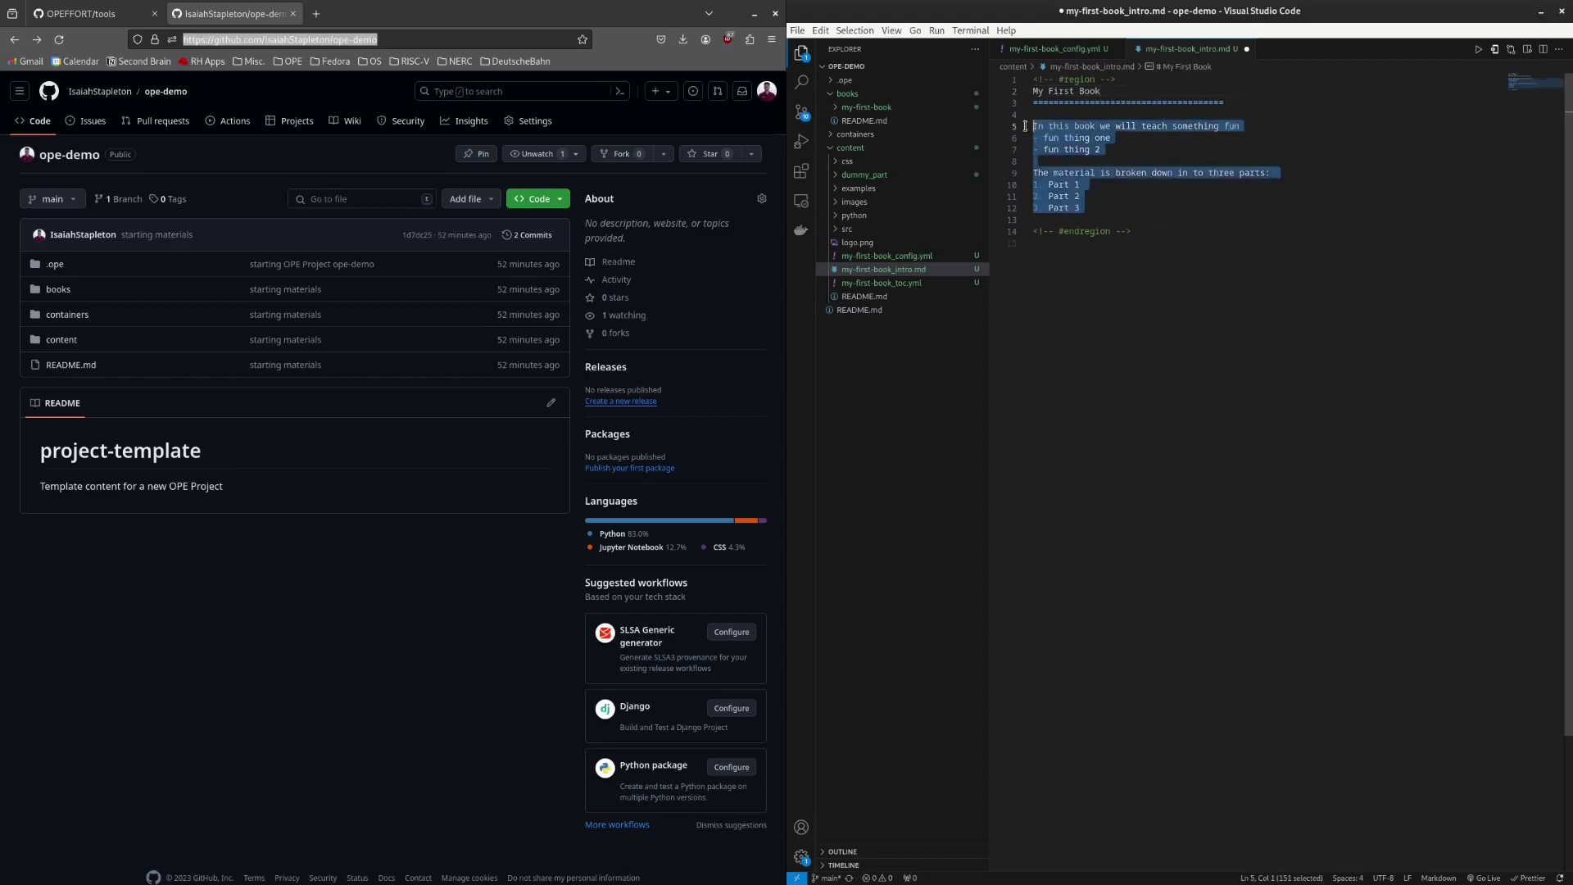
text(Hello World)
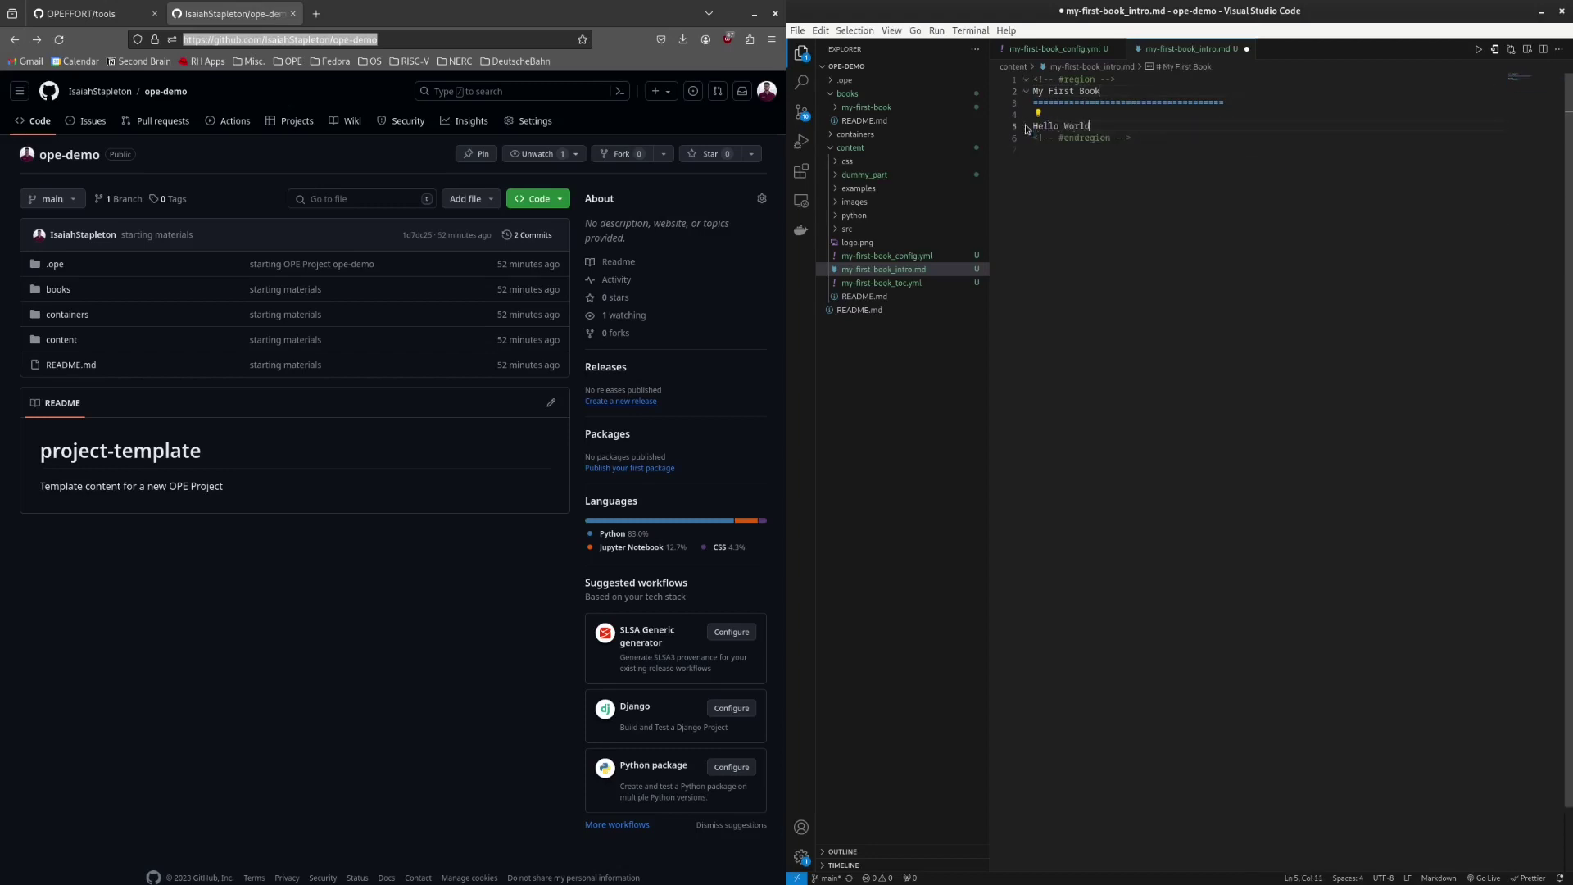
text(! Welcome to my first book :))
key(Return)
key(ctrl+s)
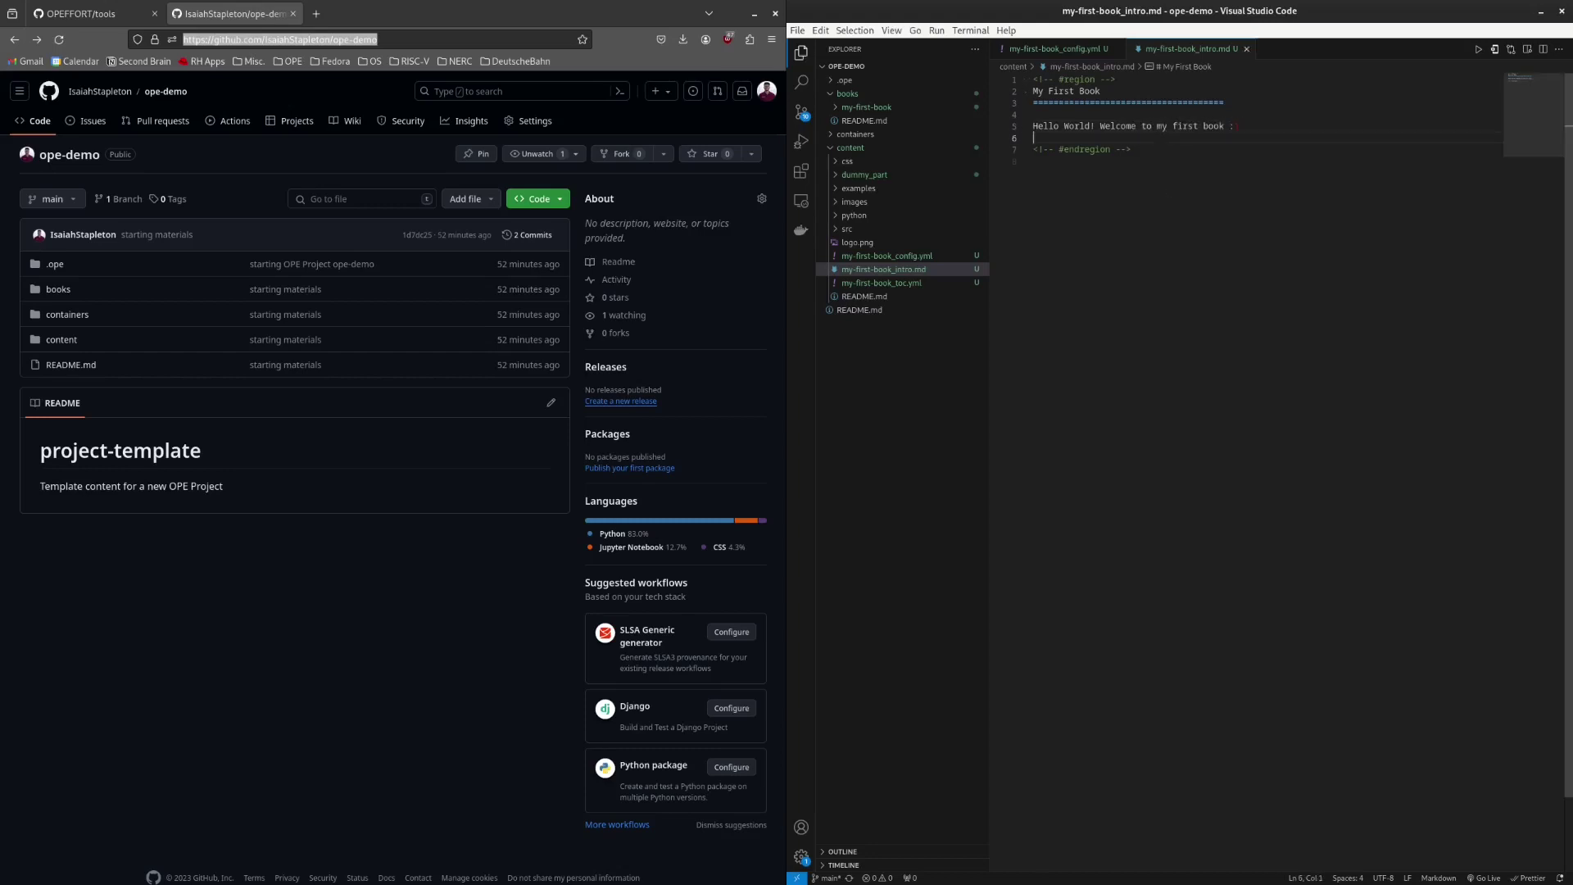
click(1147, 161)
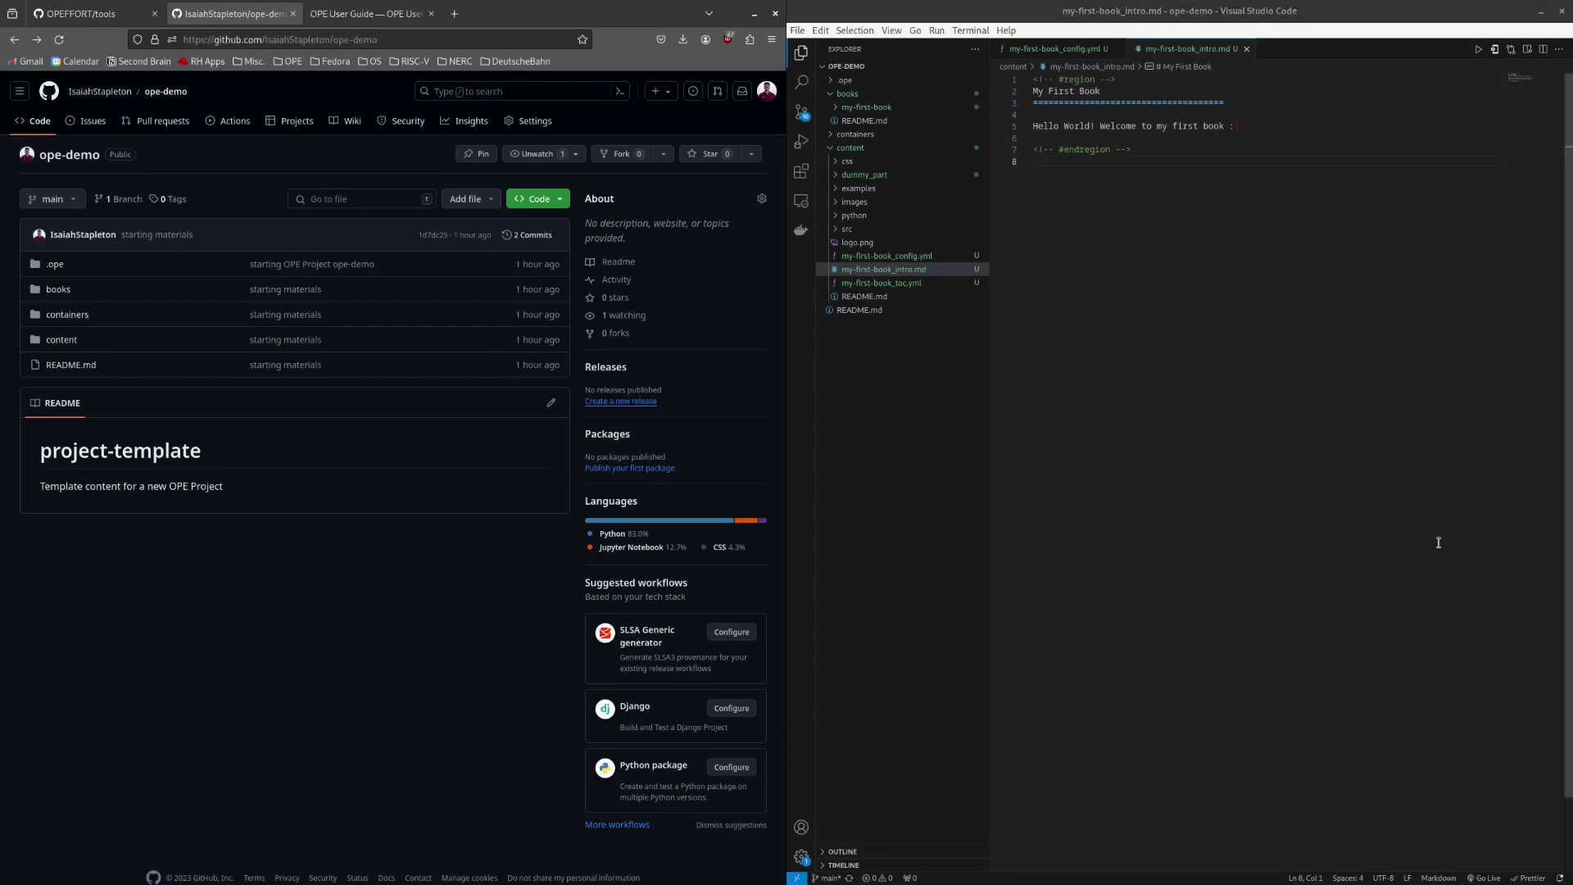
- Open my-first-book_toc.yml and show the published OPE User Guide in the browser as a reference for the book structure
click(945, 284)
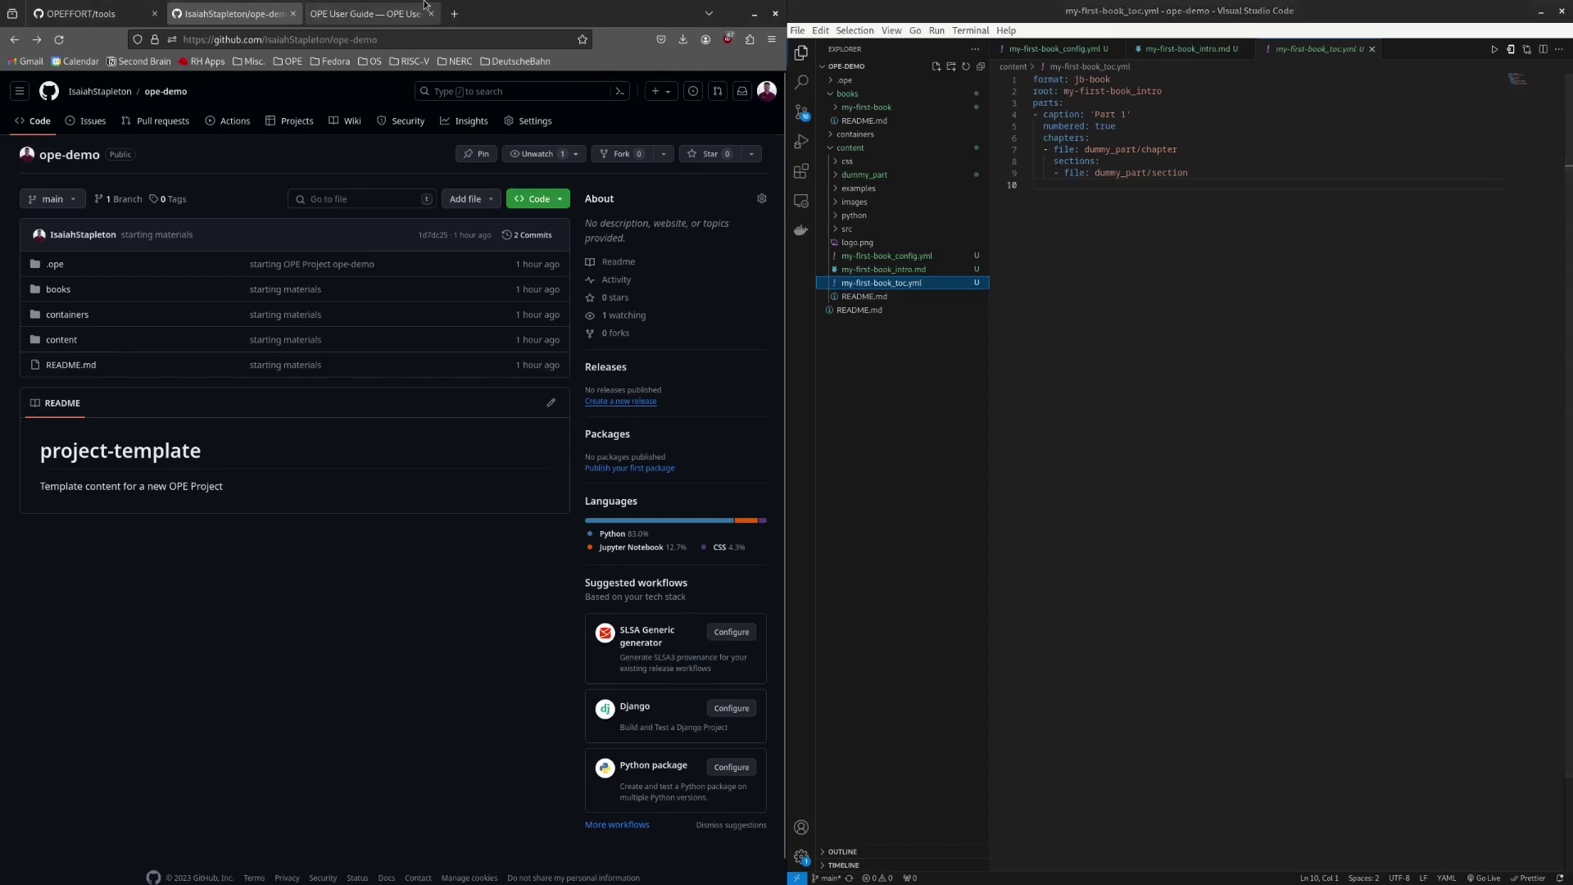
click(425, 9)
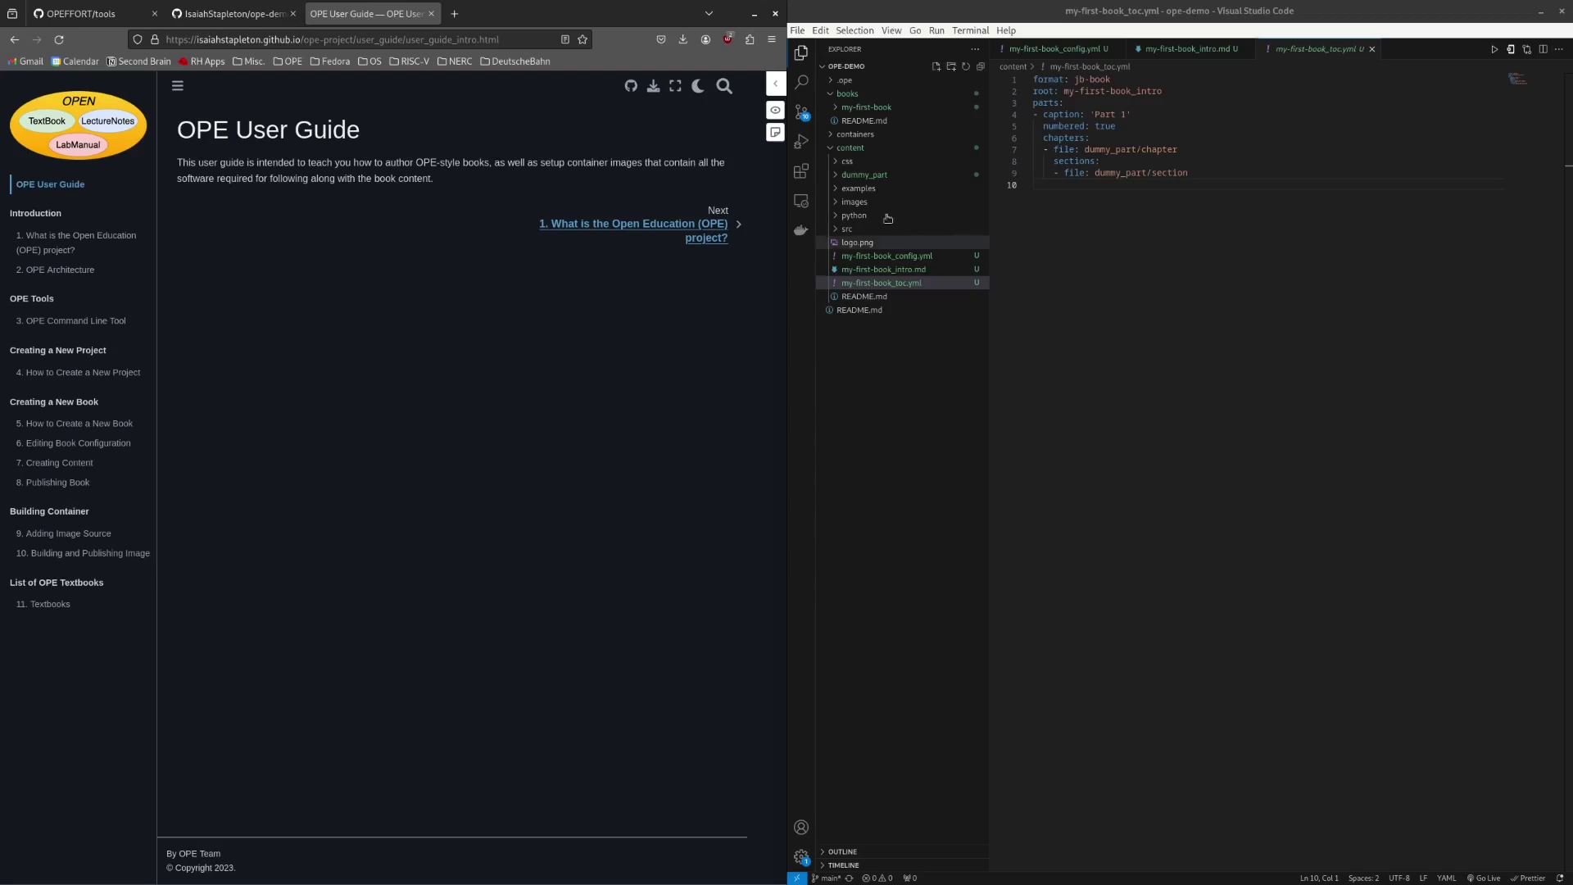
click(1195, 53)
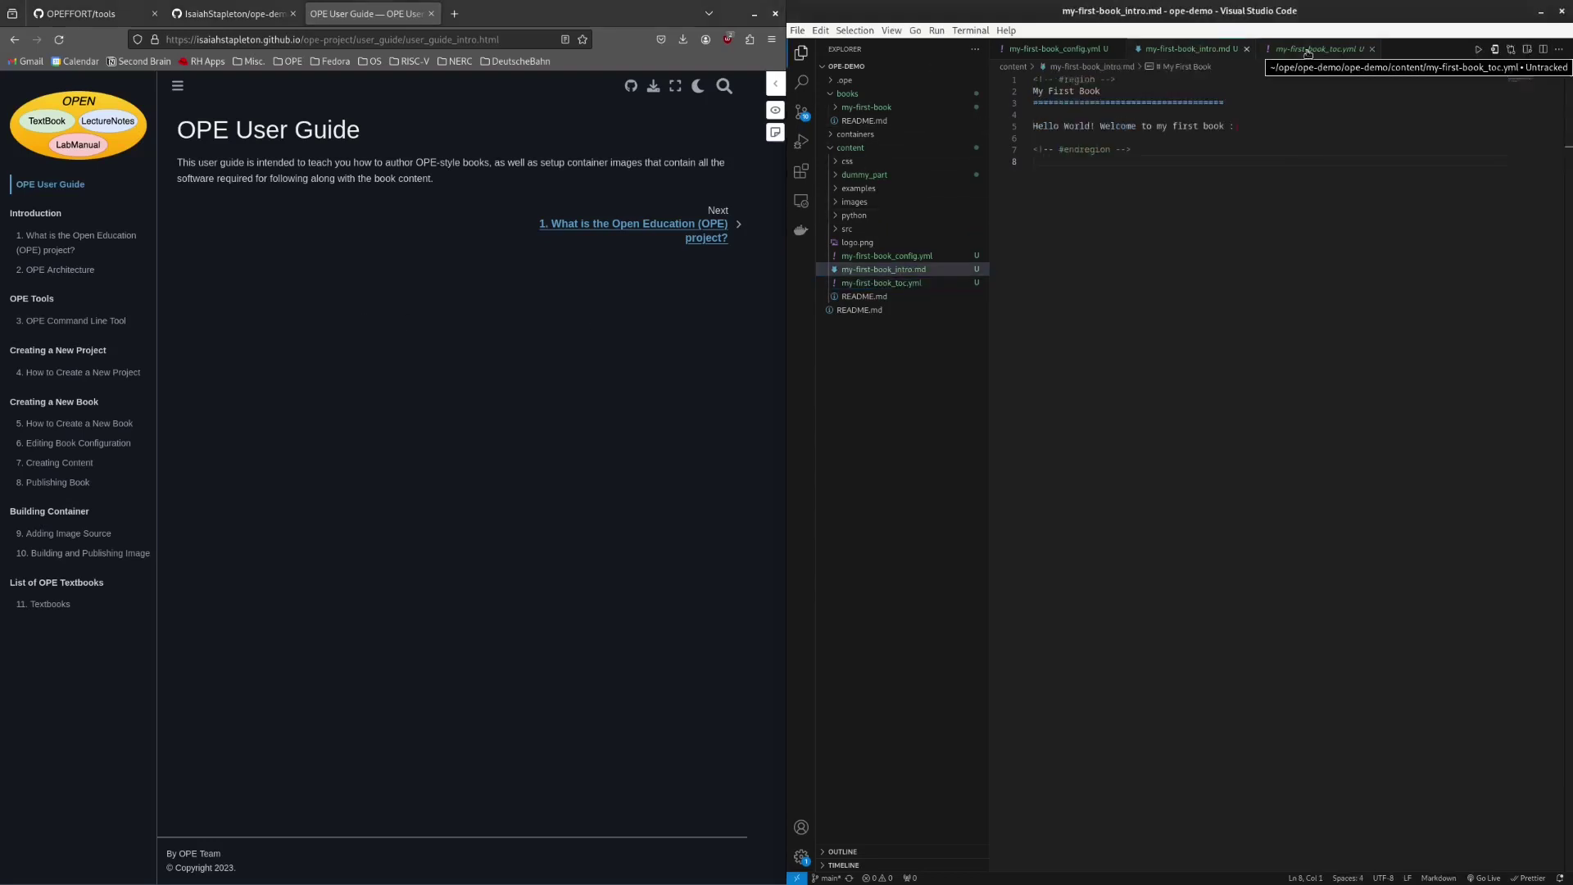
click(1314, 50)
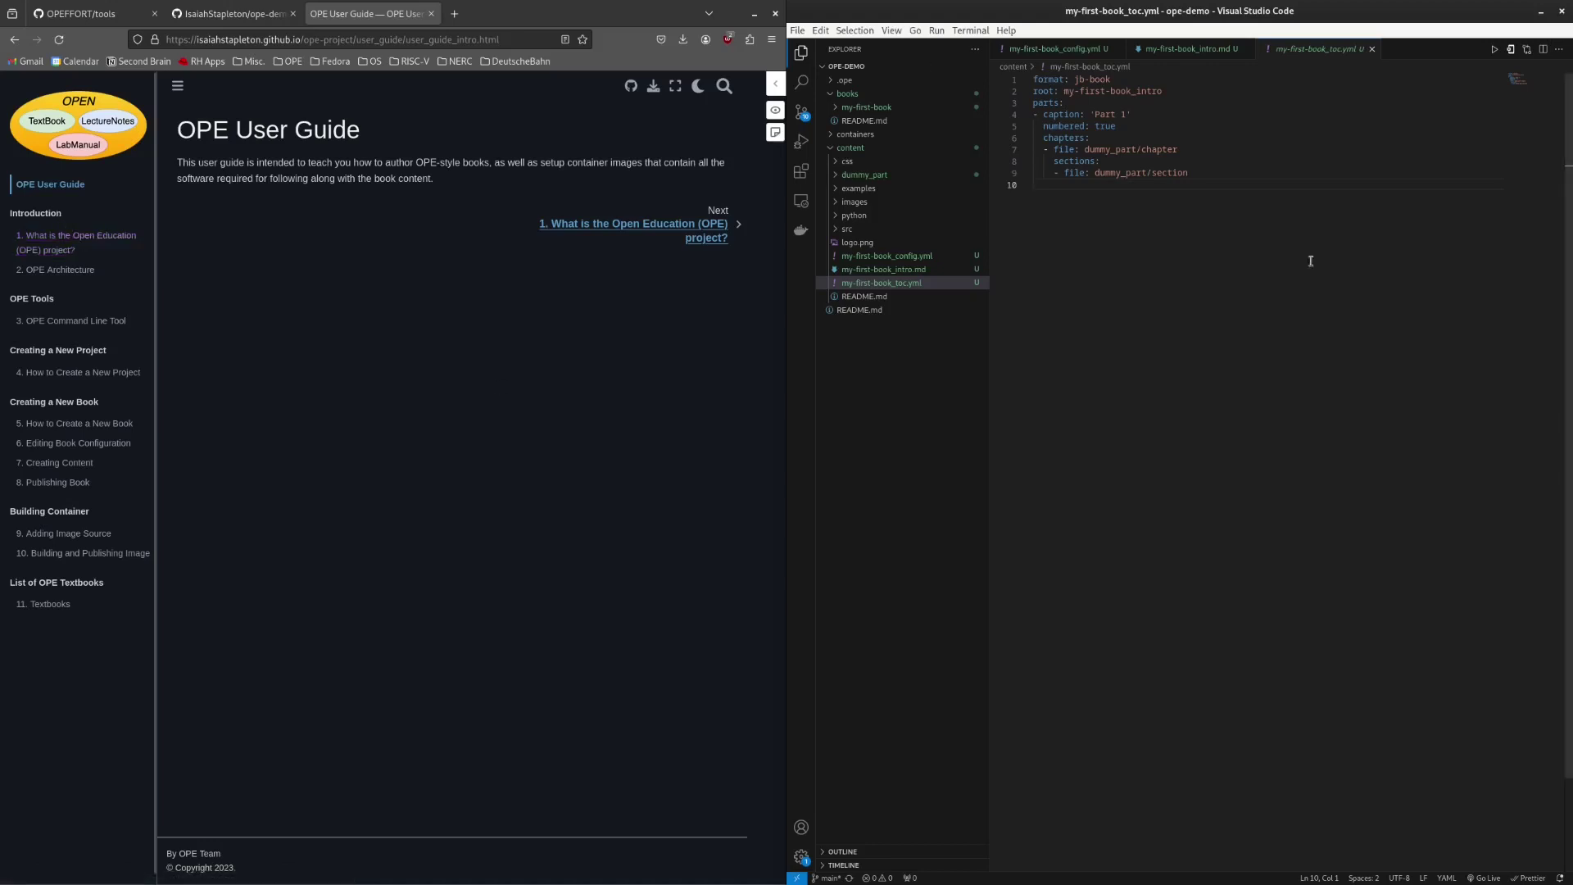
- In my-first-book_toc.yml, change the first part's caption to 'Introduction' and save the file
drag(1141, 112, 1034, 114)
key(End)
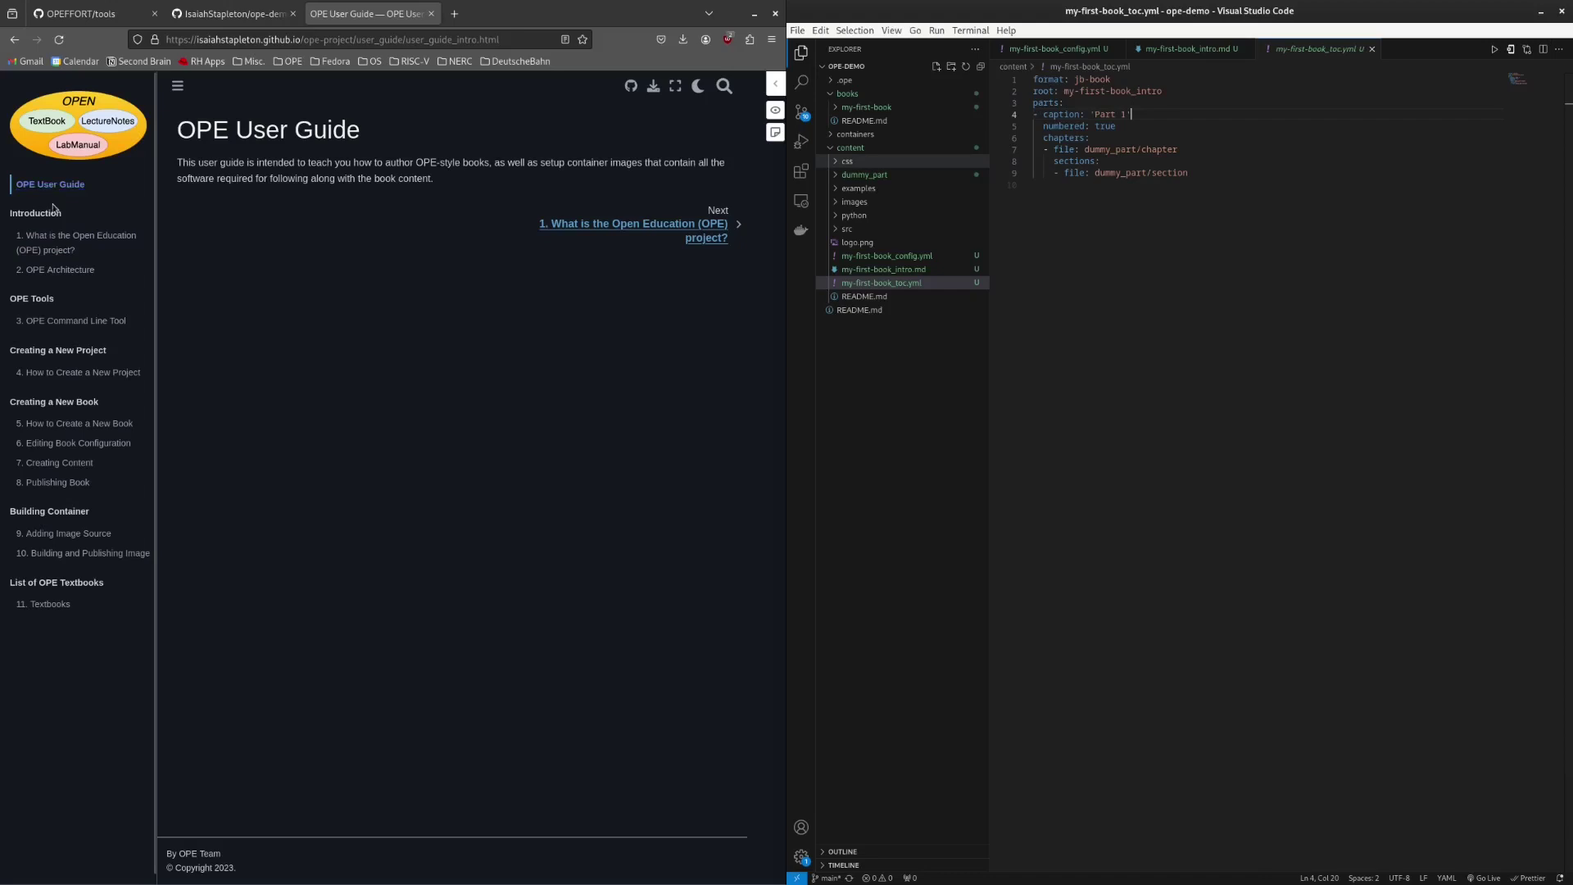
click(1125, 114)
key(BackSpace)
key(BackSpace)
key(BackSpace)
key(BackSpace)
key(BackSpace)
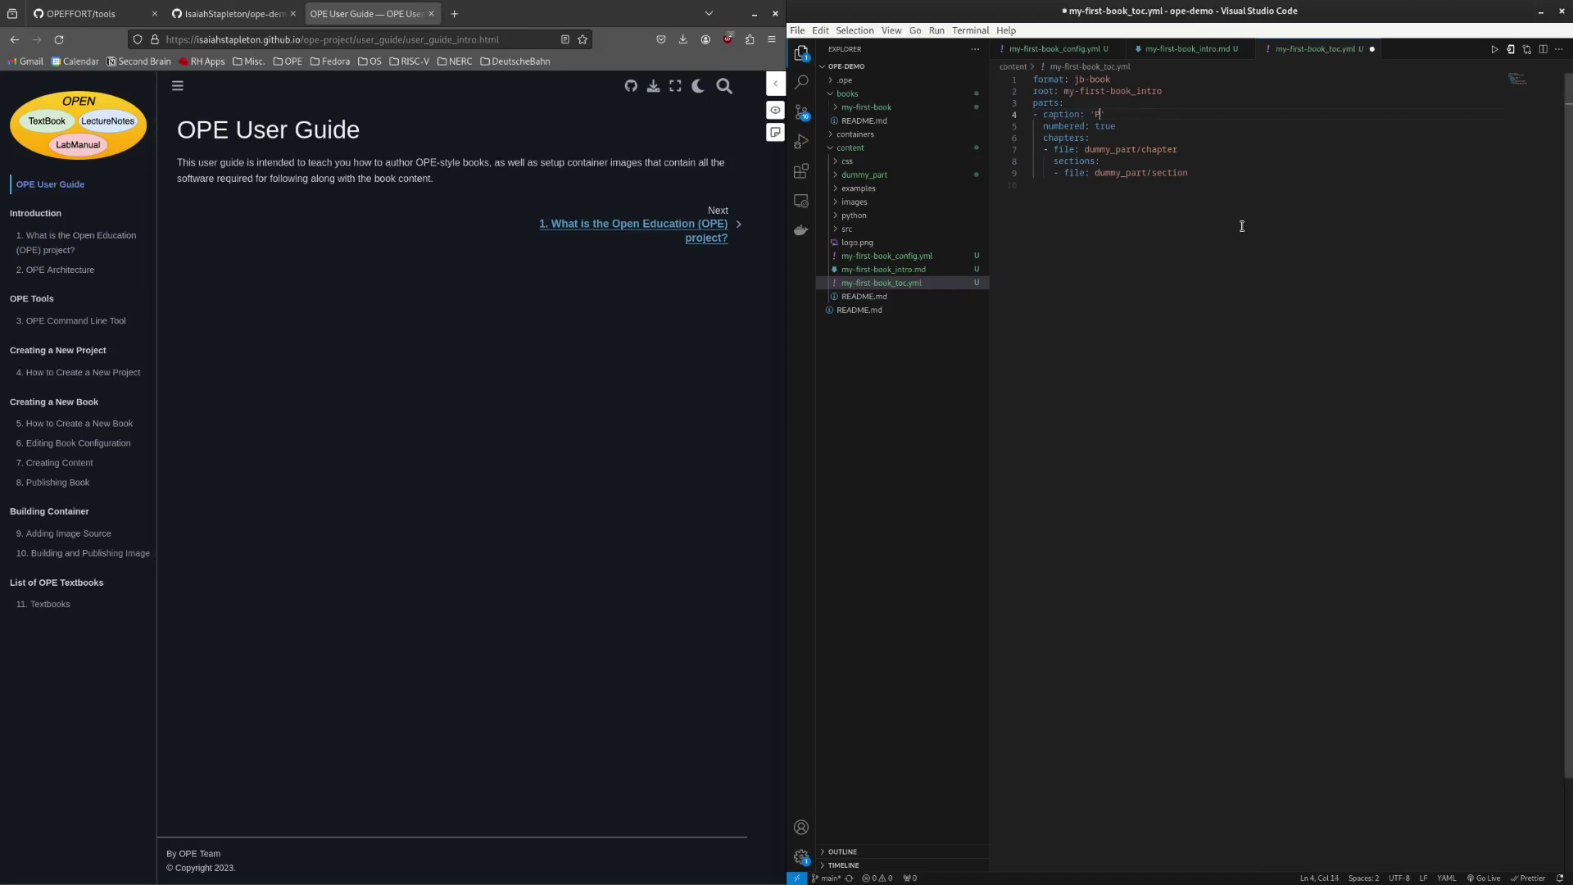
text(Introduction)
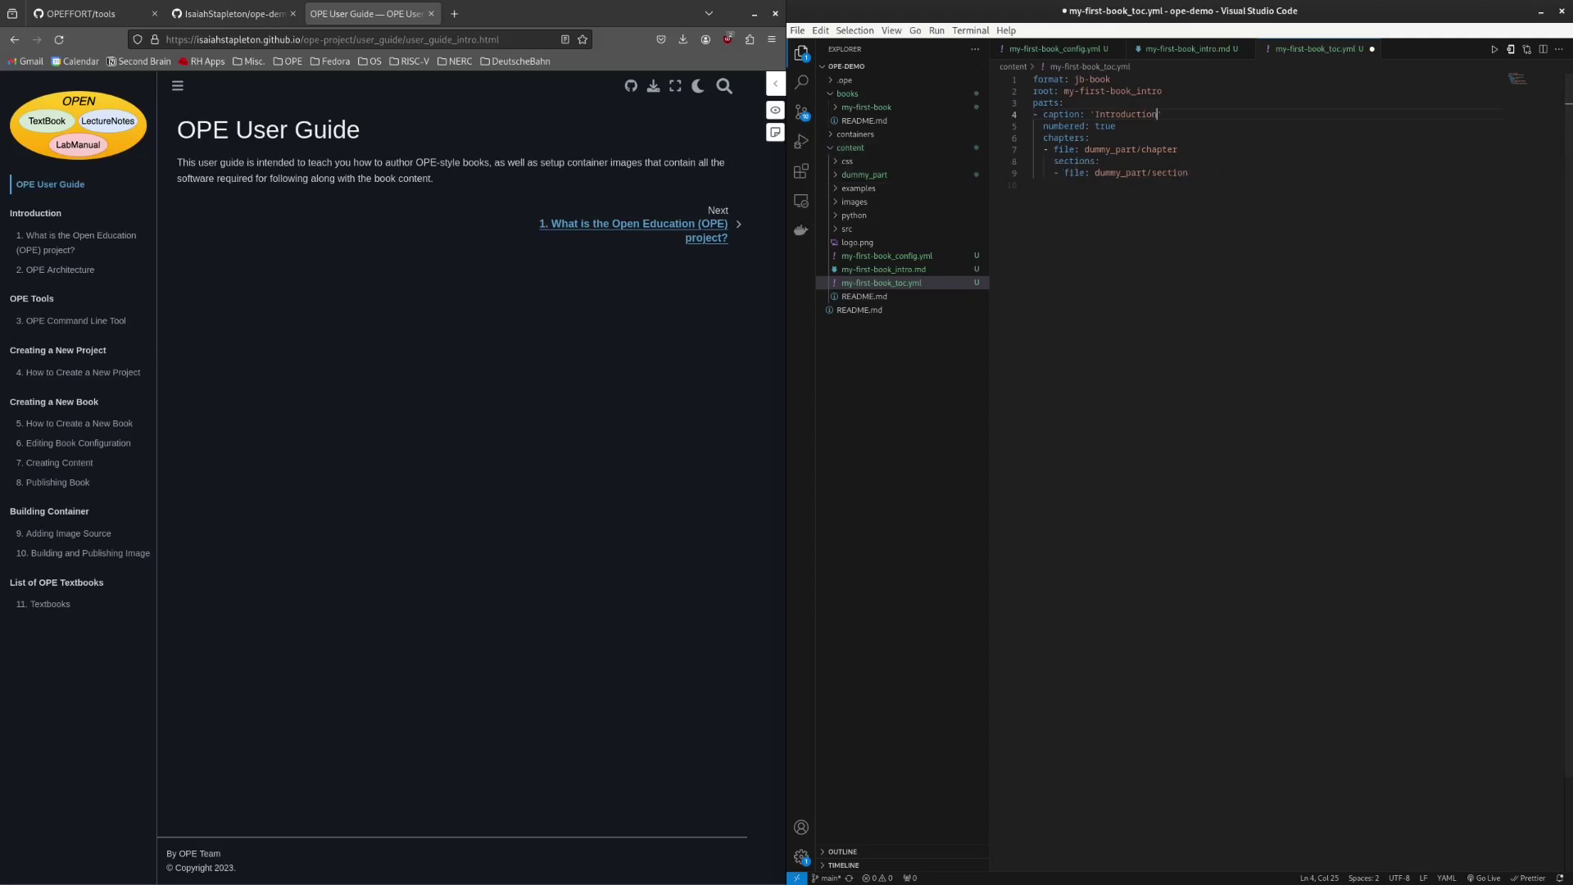
key(ctrl+End)
key(ctrl+s)
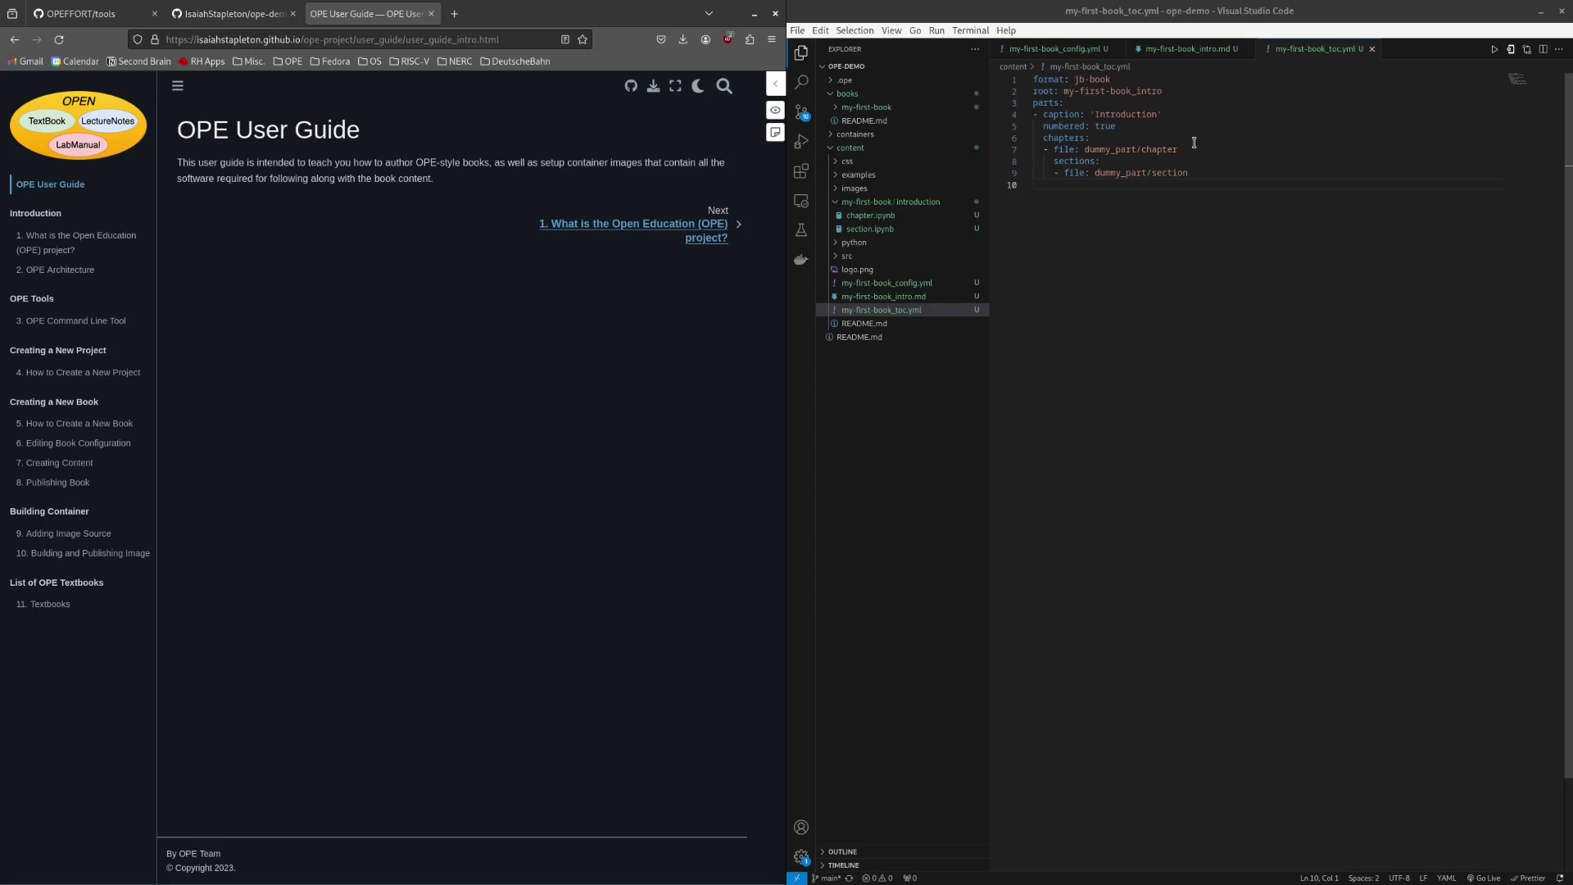
- Set the chapter file to my-first-book/introduction/chapter and the section file to my-first-book/introduction/section in the table of contents, and save it
drag(1178, 150, 1084, 152)
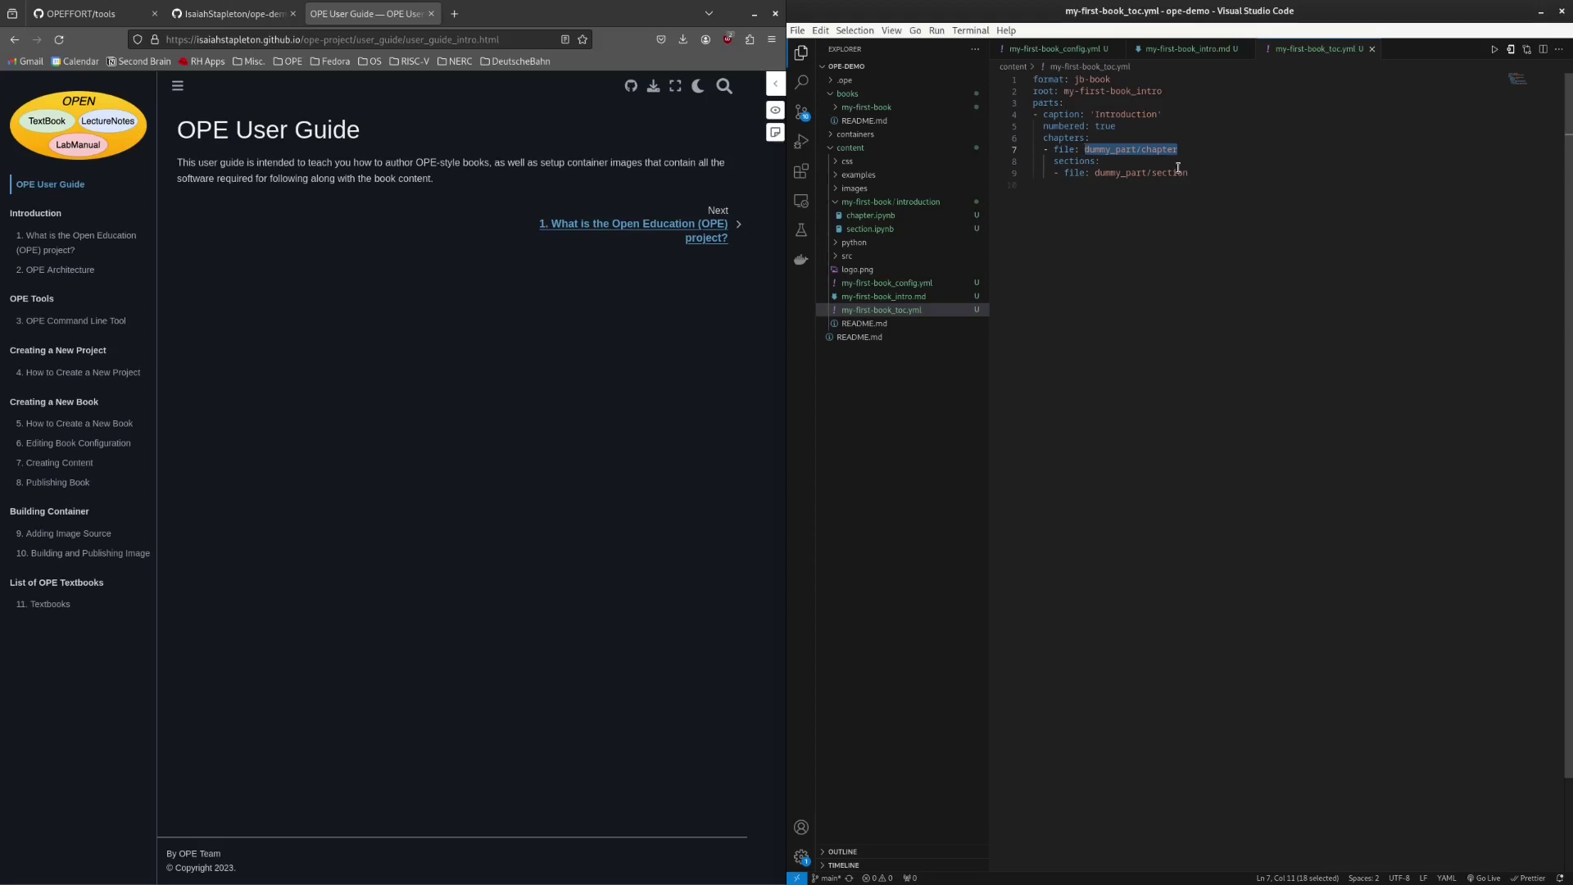
text(my-first-b)
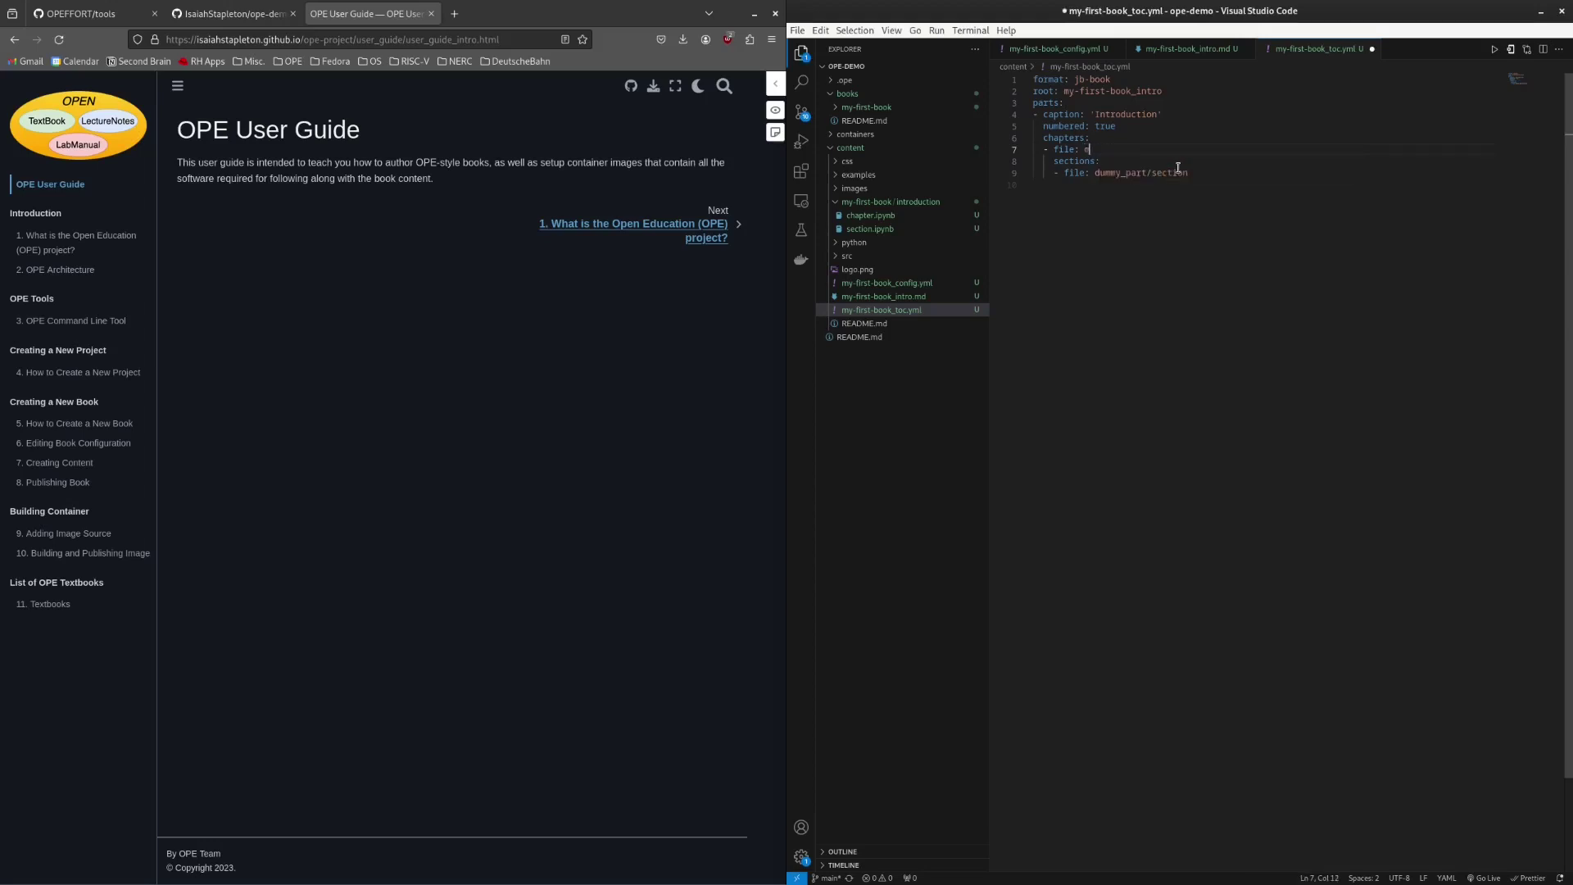
text(ook/introduction/chapter)
drag(1262, 153, 1081, 150)
key(ctrl+c)
drag(1188, 173, 1084, 173)
key(ctrl+v)
key(BackSpace)
key(BackSpace)
key(BackSpace)
key(BackSpace)
key(BackSpace)
key(BackSpace)
key(BackSpace)
text(section)
key(ctrl+s)
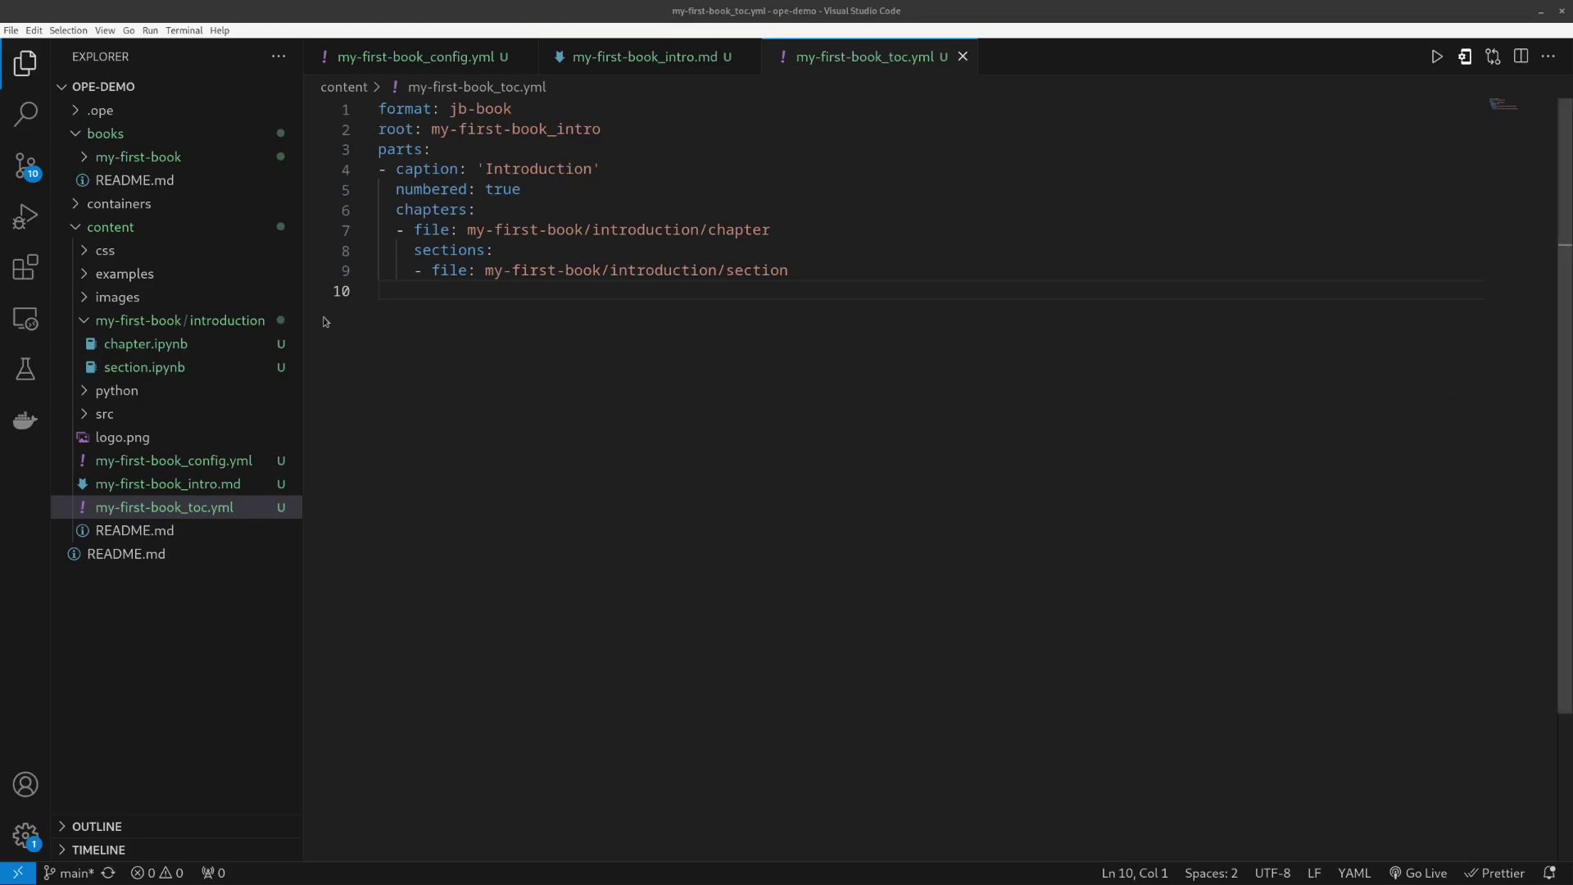
- Open chapter.ipynb from the introduction folder and change its main heading to "Hello World!"
click(196, 343)
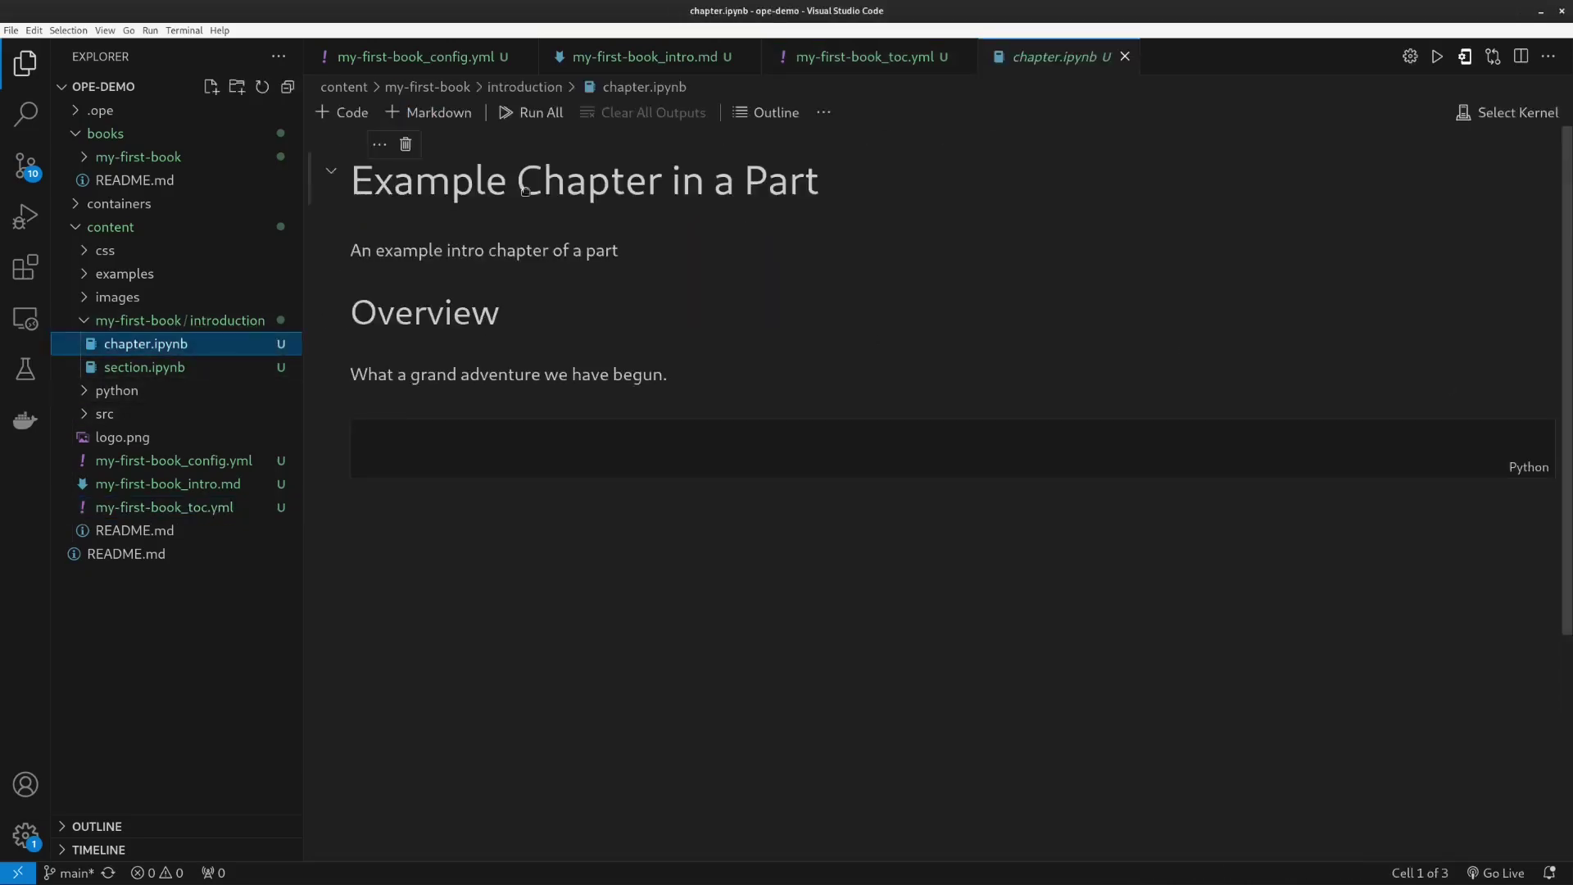
double_click(491, 177)
drag(569, 174, 403, 174)
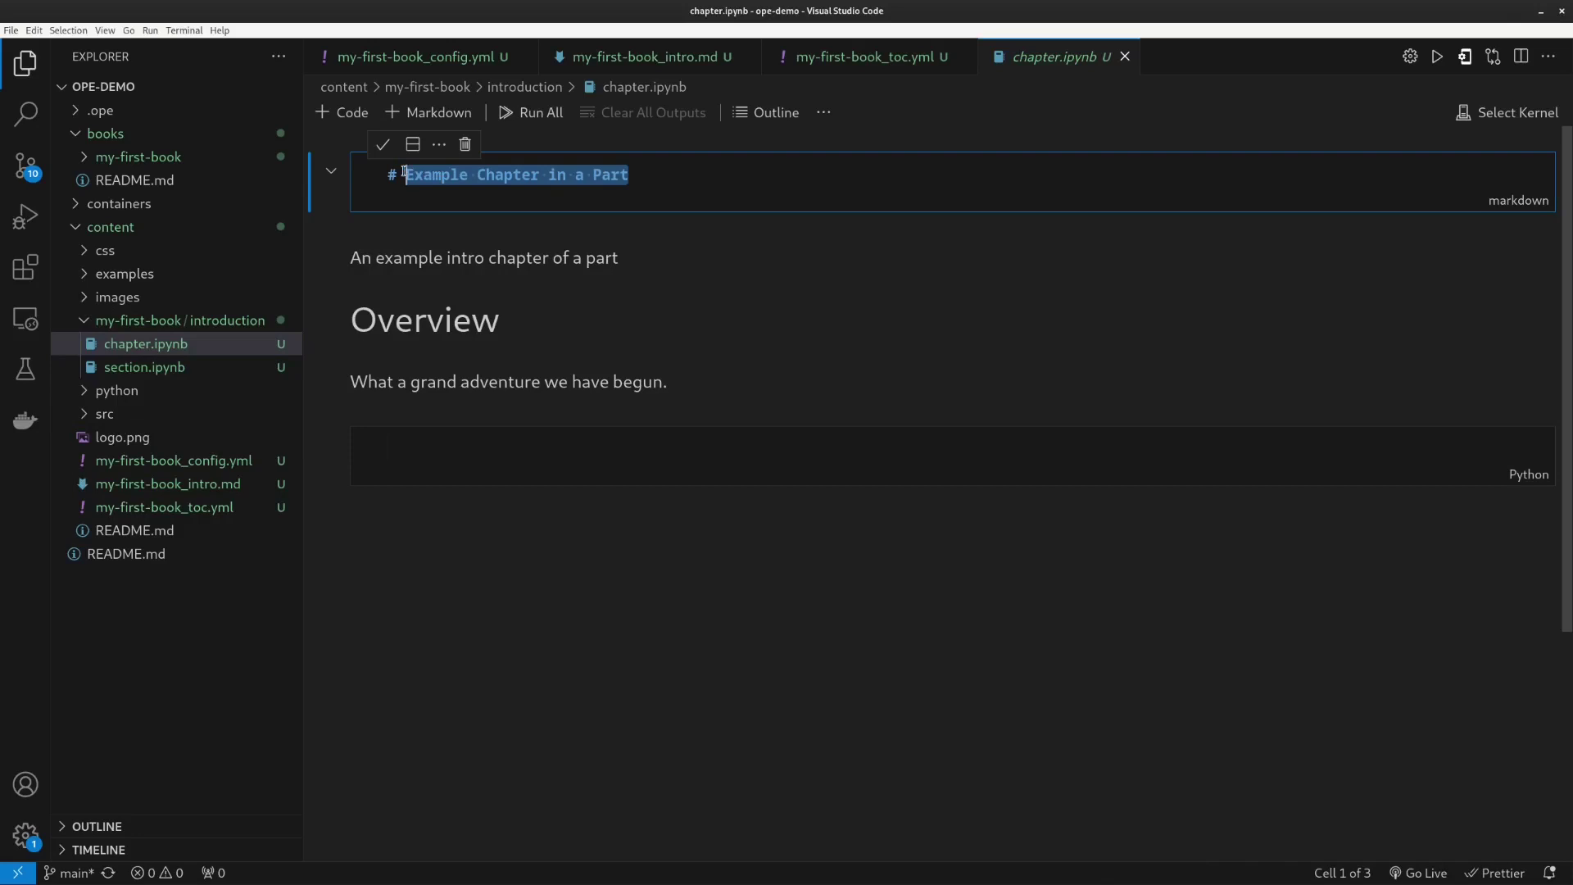
text(Hello World!)
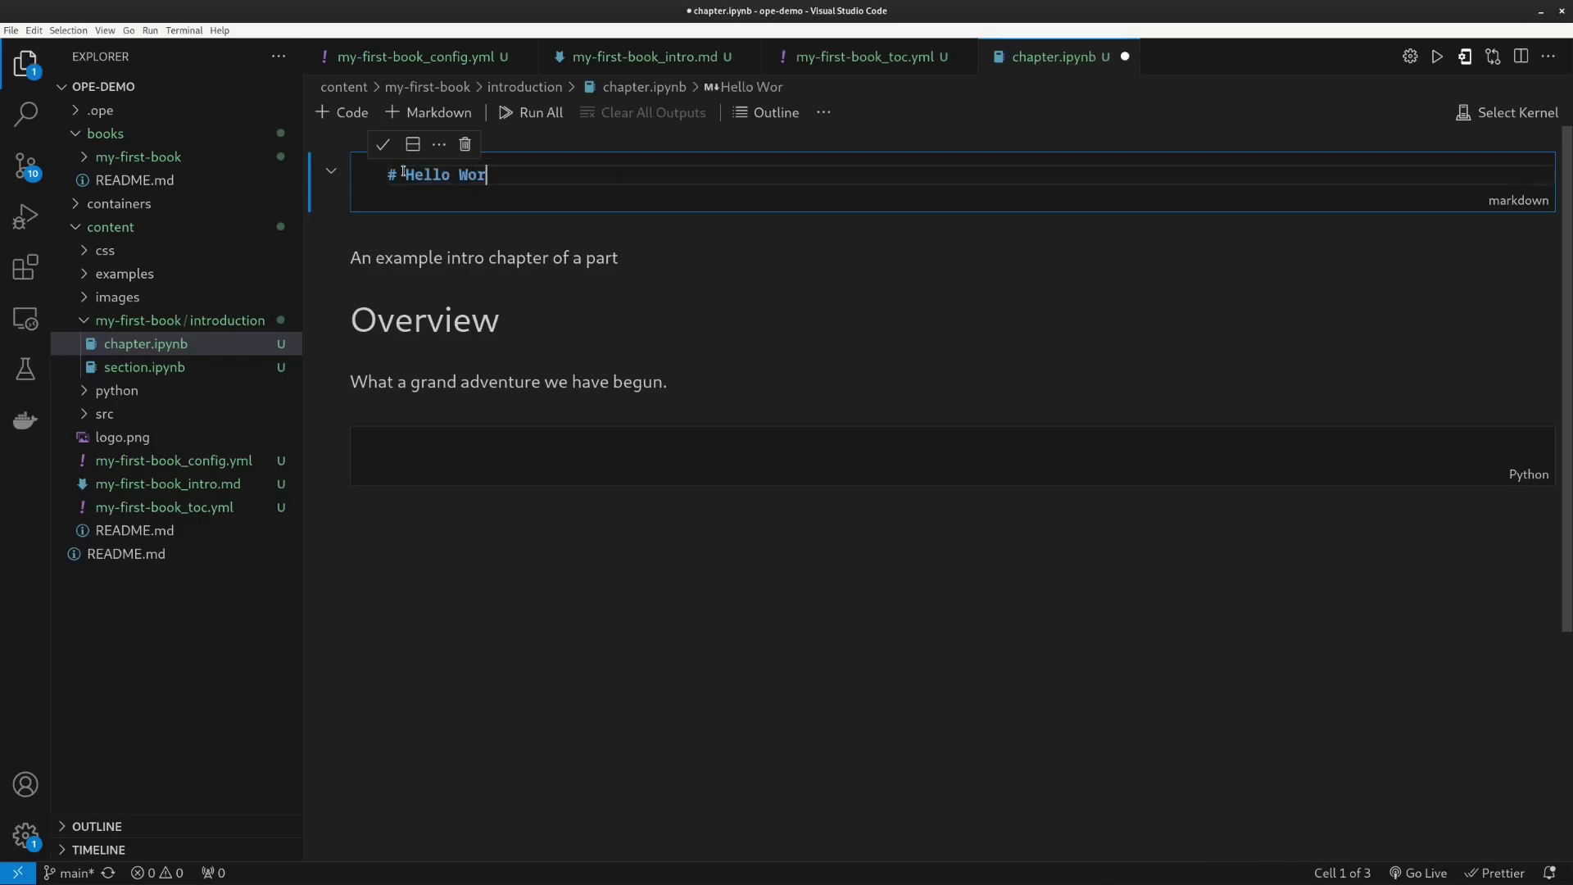
- Replace the opening line of the chapter's second markdown cell with "This is my first chapter!"
double_click(555, 278)
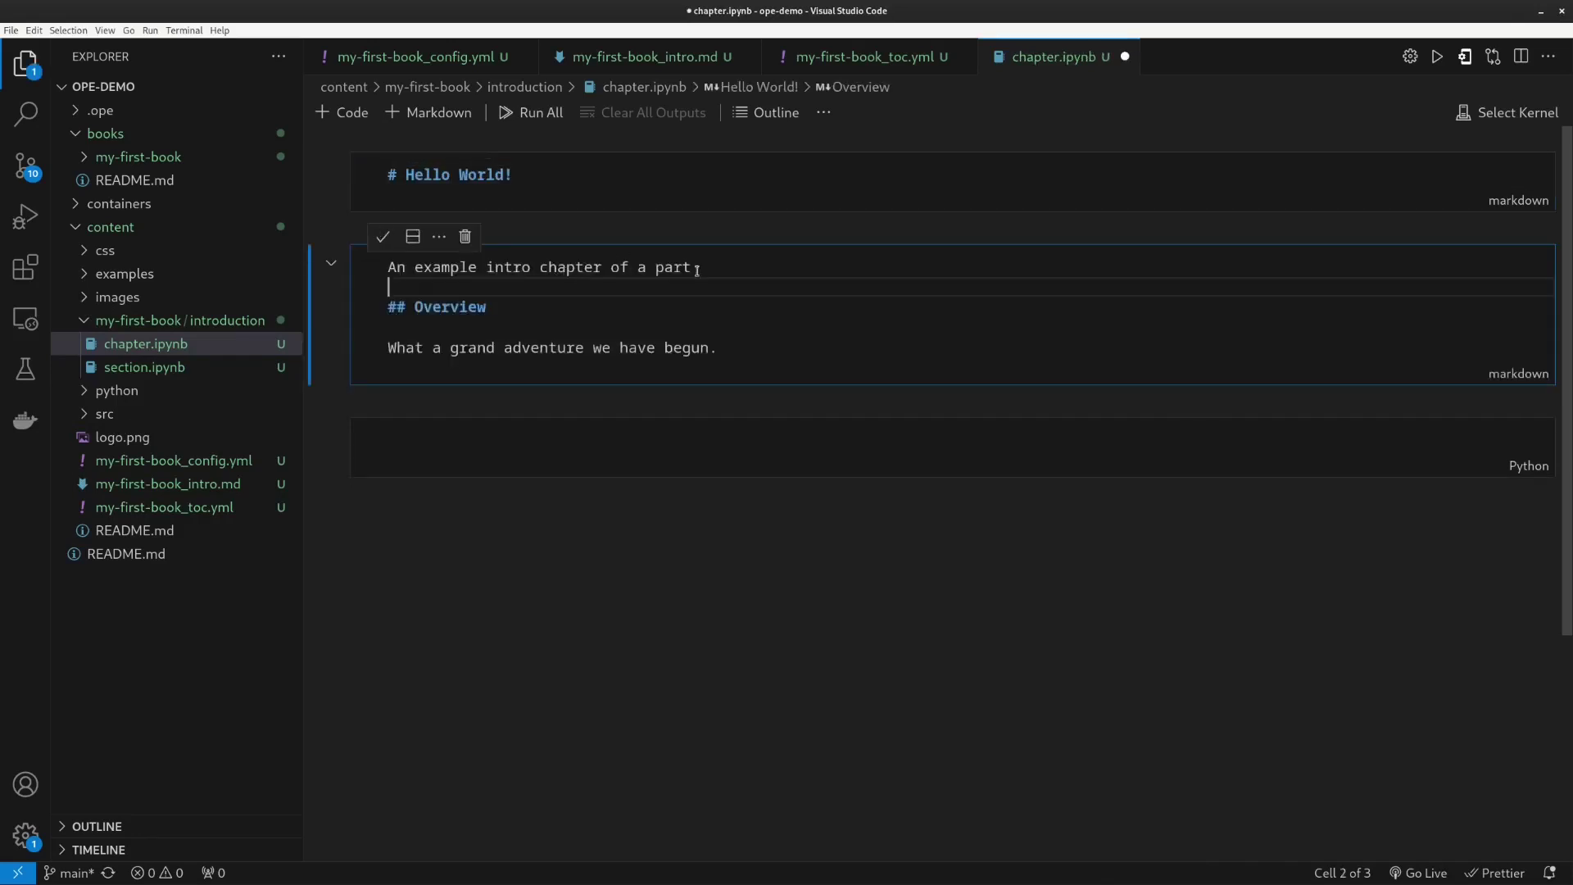
drag(692, 267, 328, 267)
text(Th)
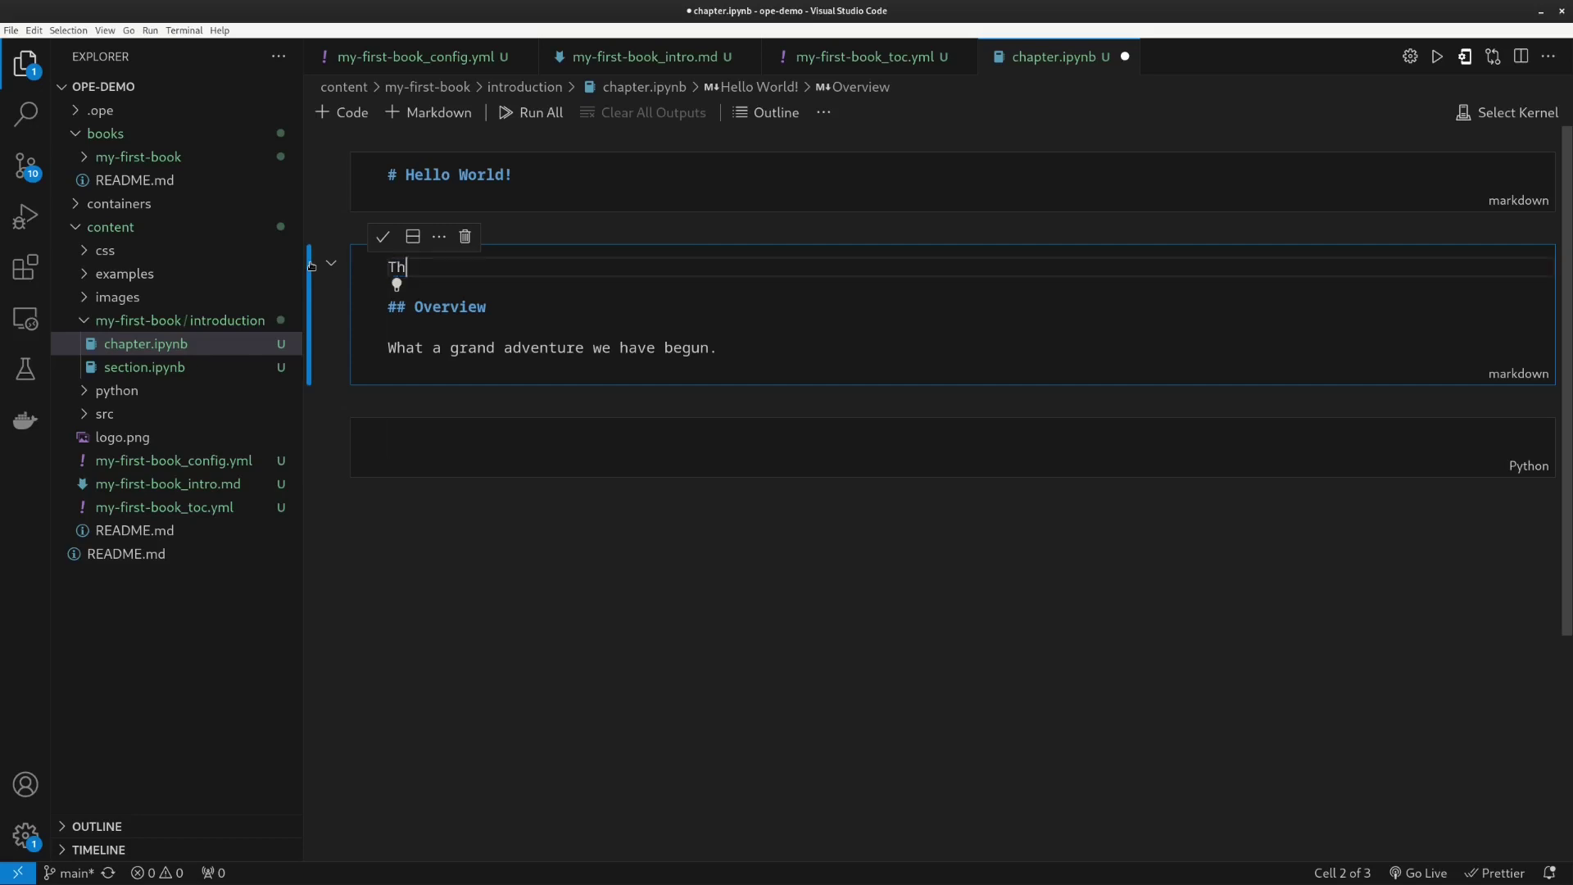
text(is is my first chapter!)
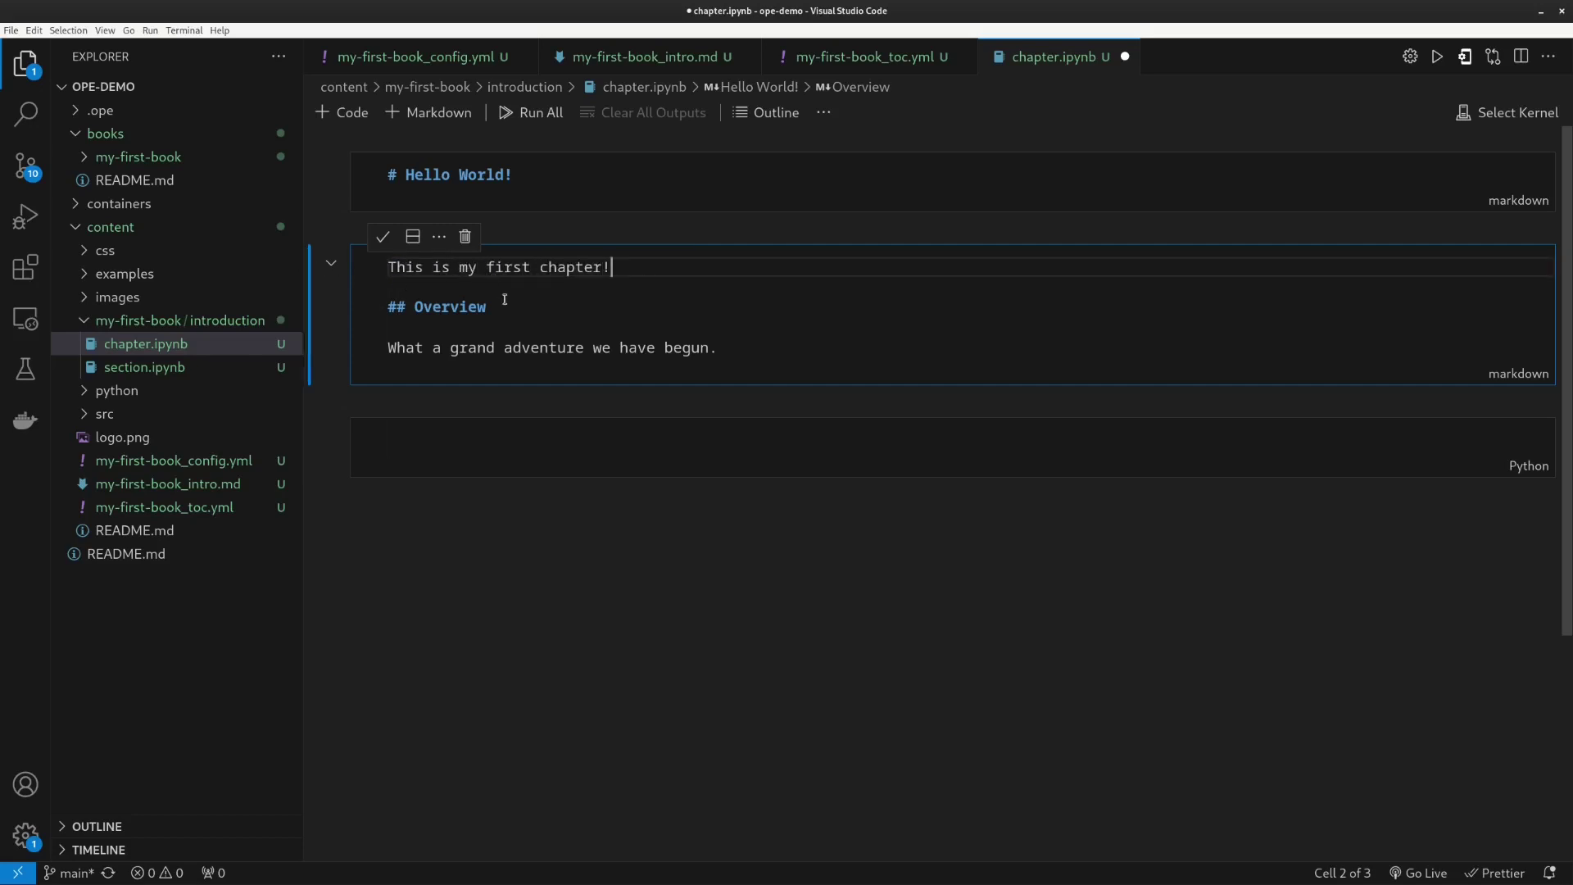
- Change the Overview subheading to "Get excited!" and its text to "I'm excited to author highly interactive teaching material", and save the notebook
drag(487, 306, 417, 303)
text(Get excited!)
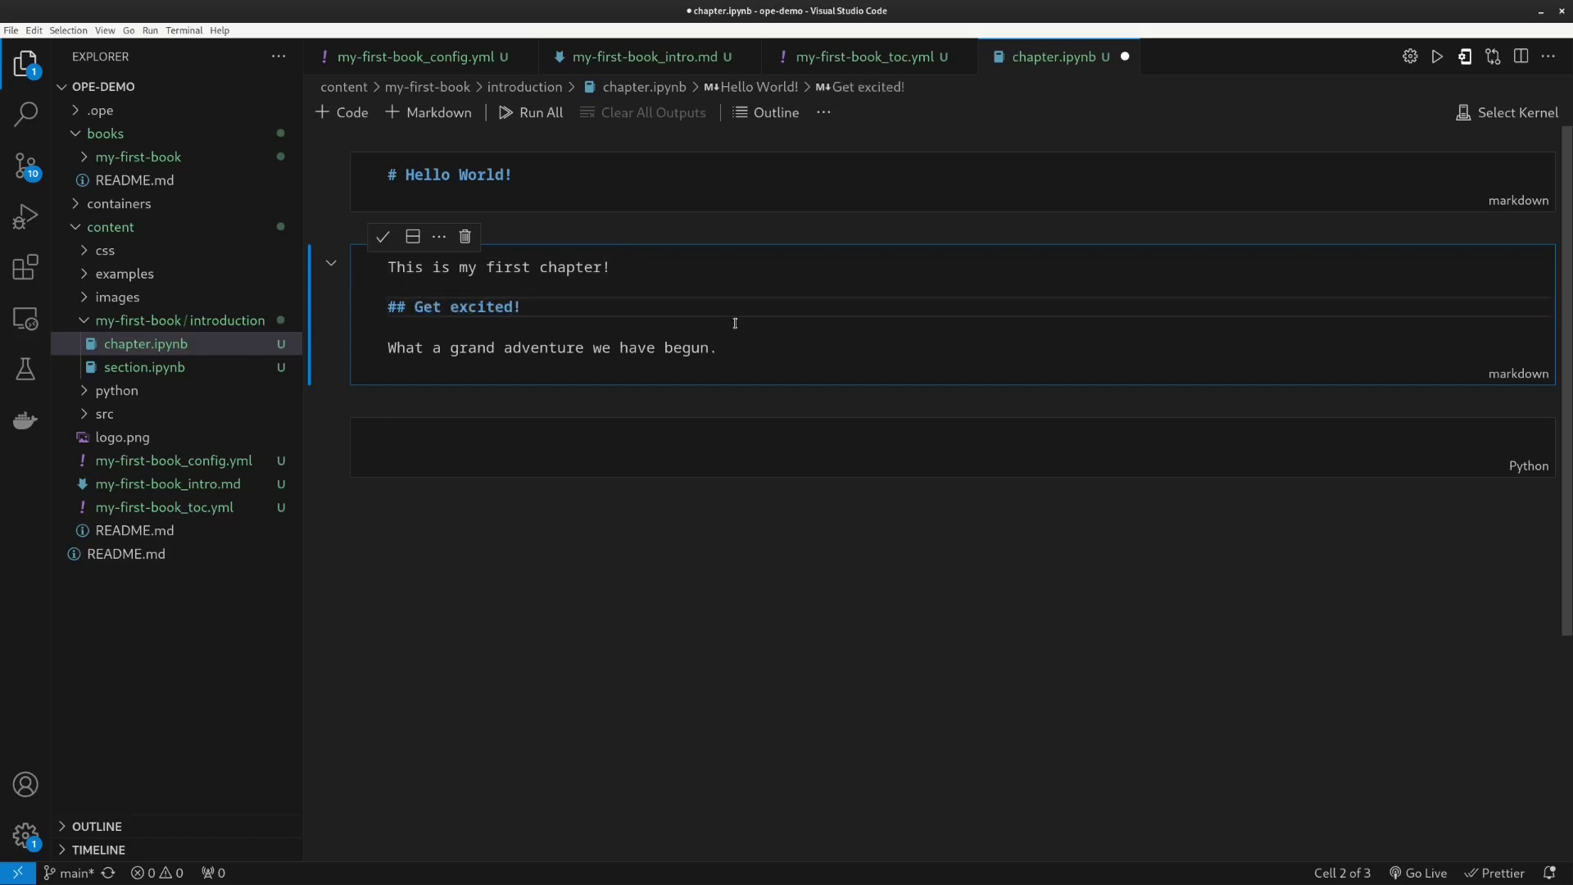
drag(717, 347, 357, 358)
text(I)
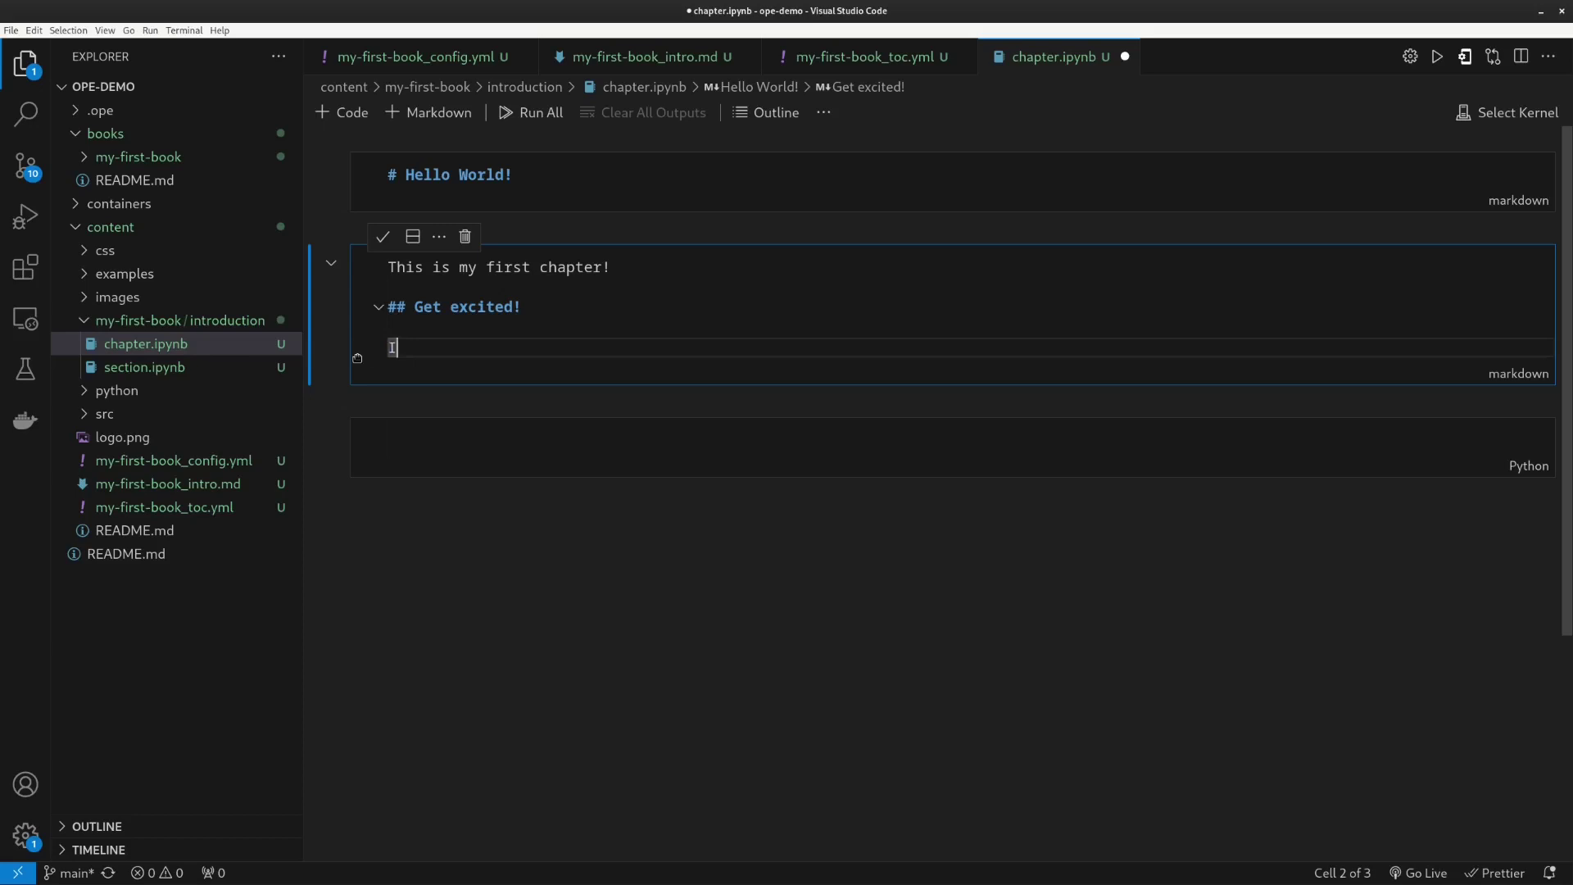
text('m excited to author highly in)
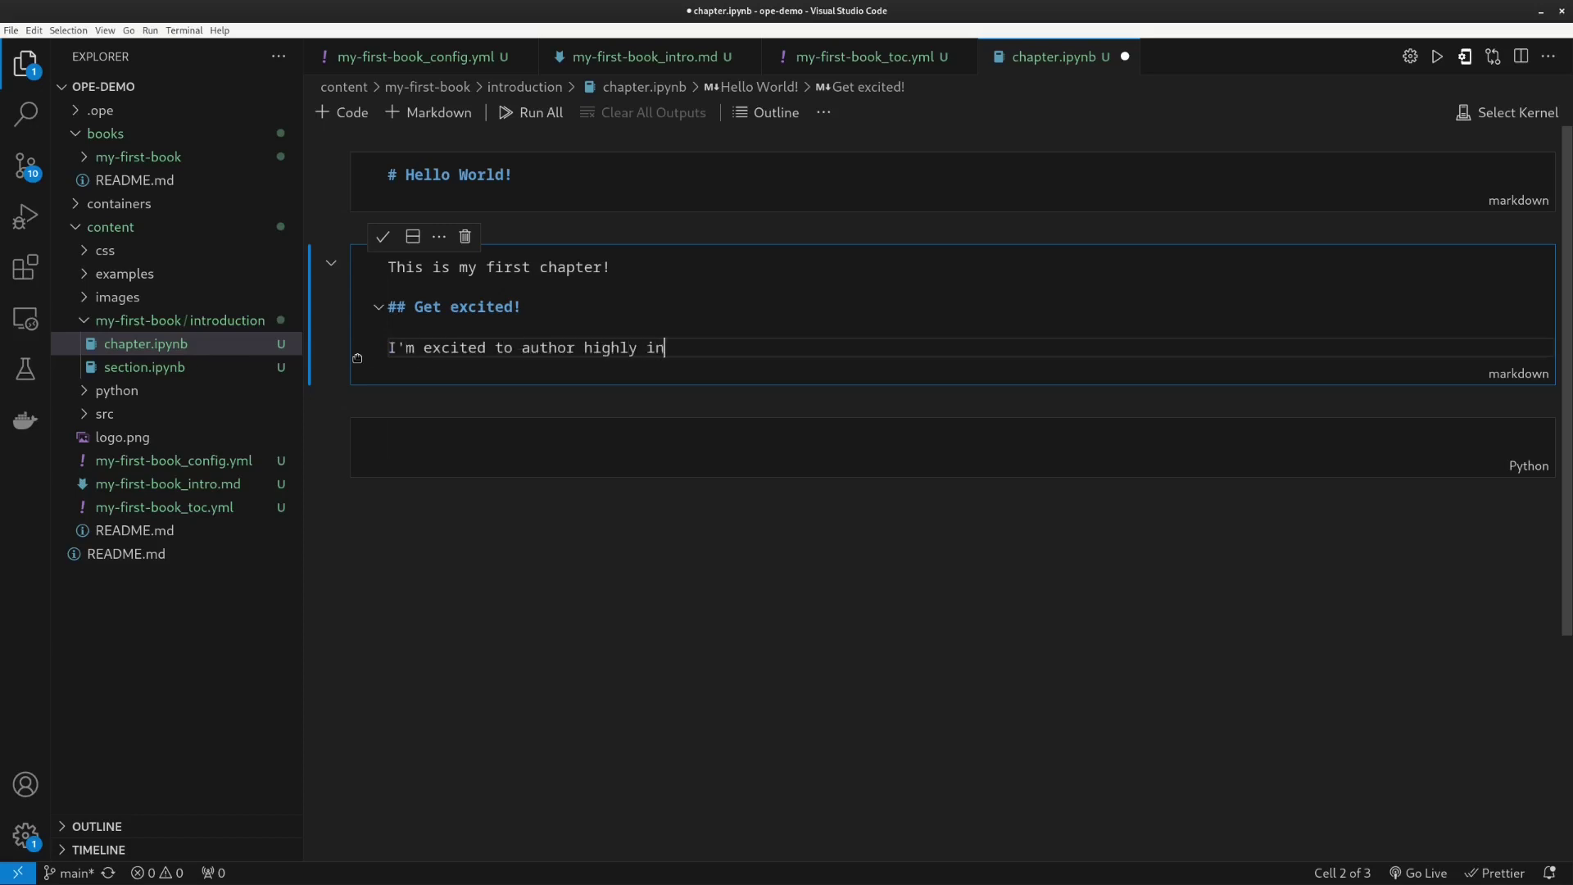
text(teractive teaching material)
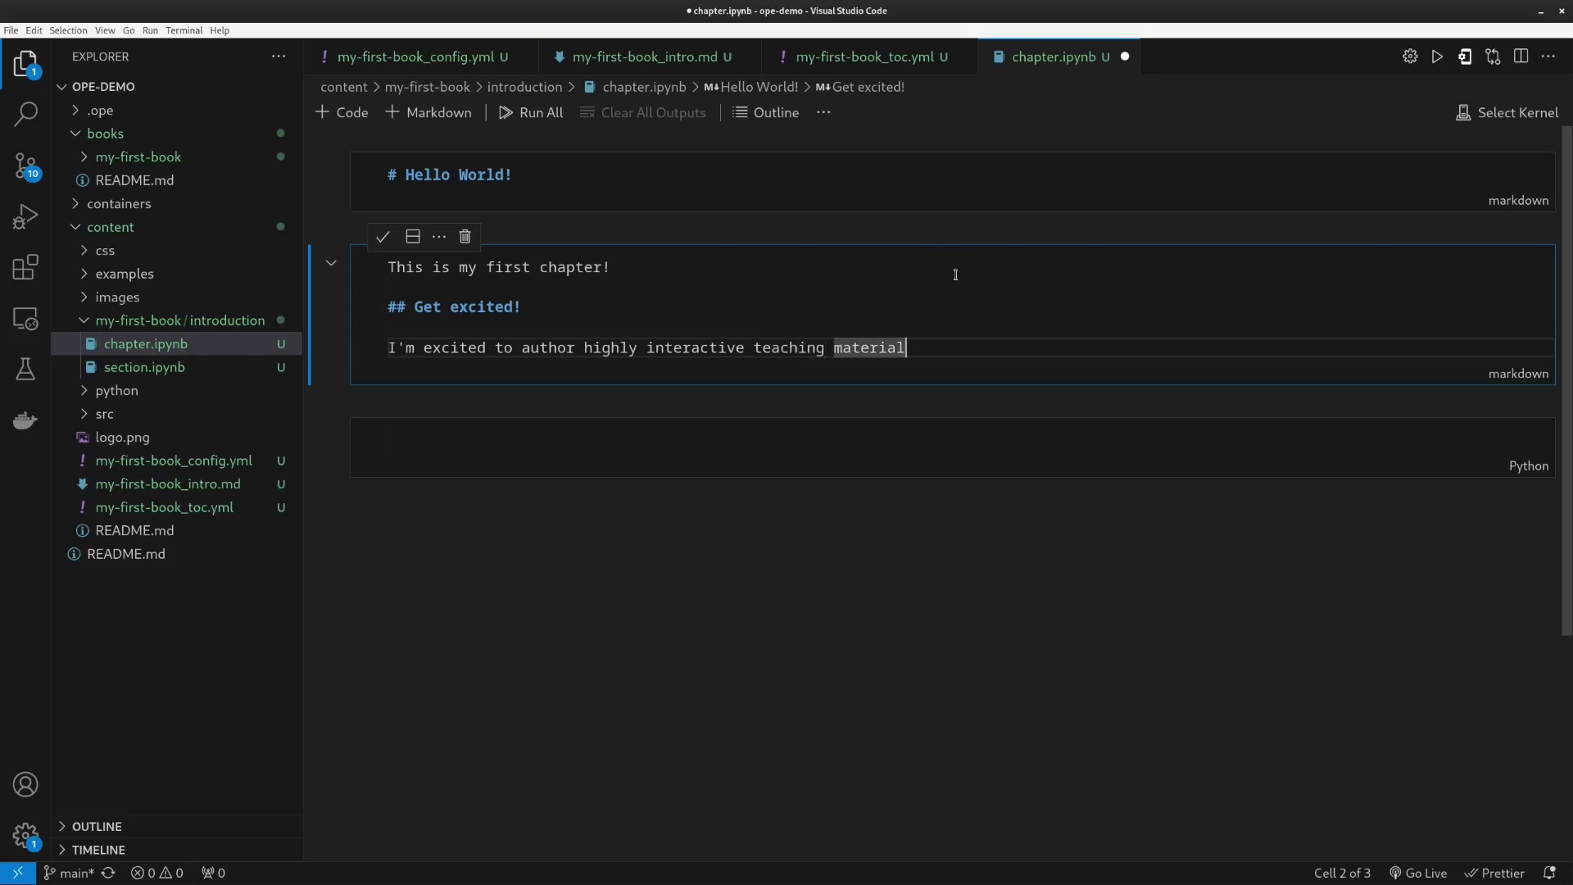
key(ctrl+s)
- In section.ipynb, set the heading to "My First Section" and the body text to "Welcome to my first section :)", and save the notebook
click(144, 366)
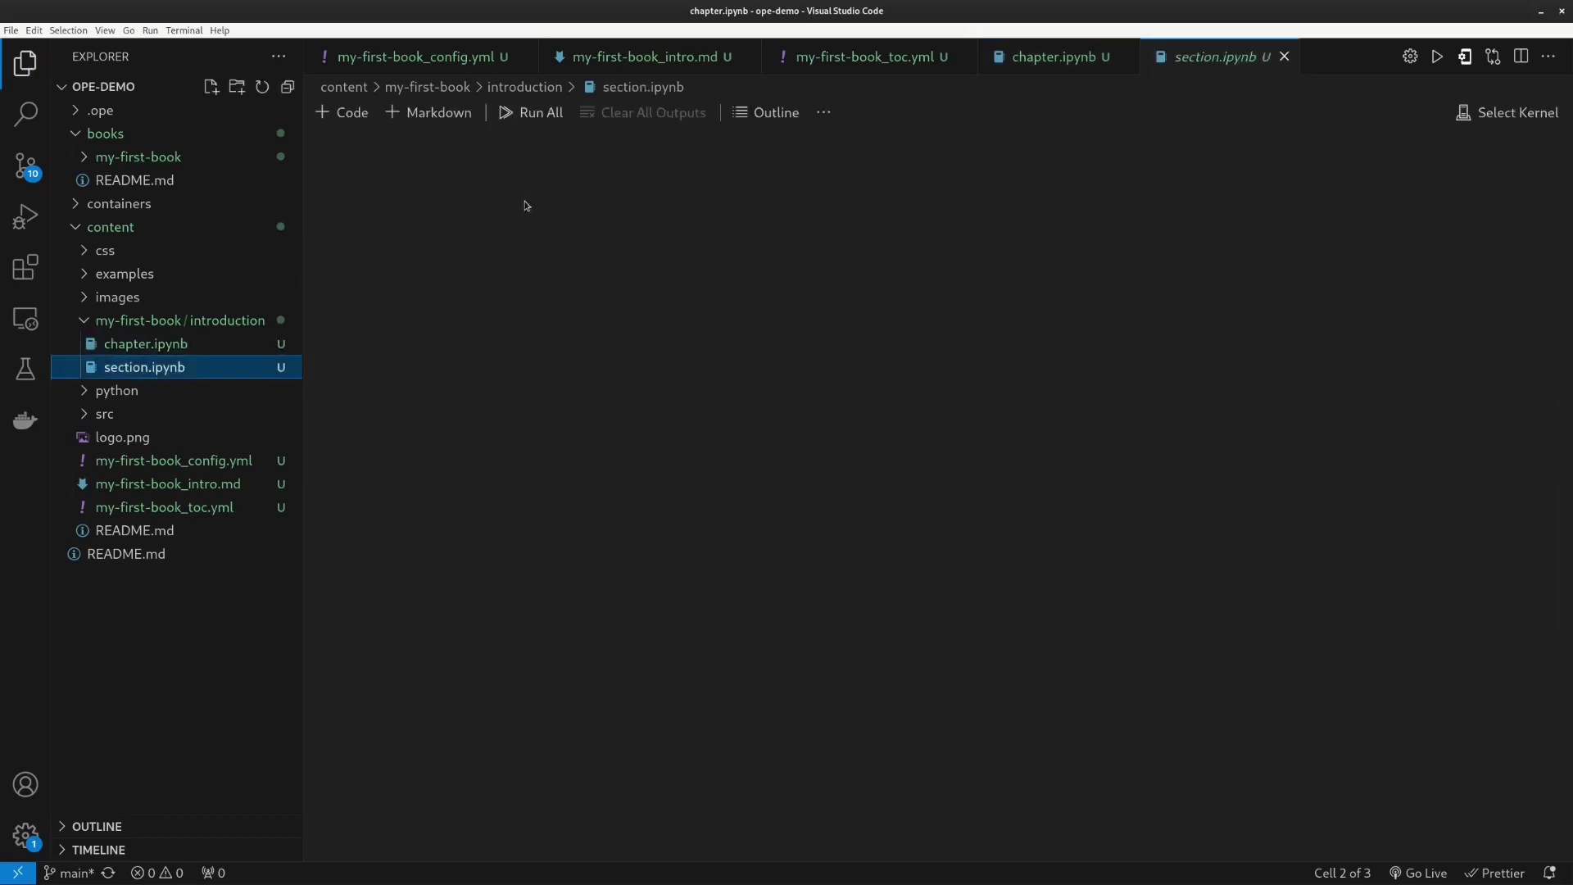
double_click(525, 182)
double_click(464, 174)
text(First Section)
triple_click(835, 216)
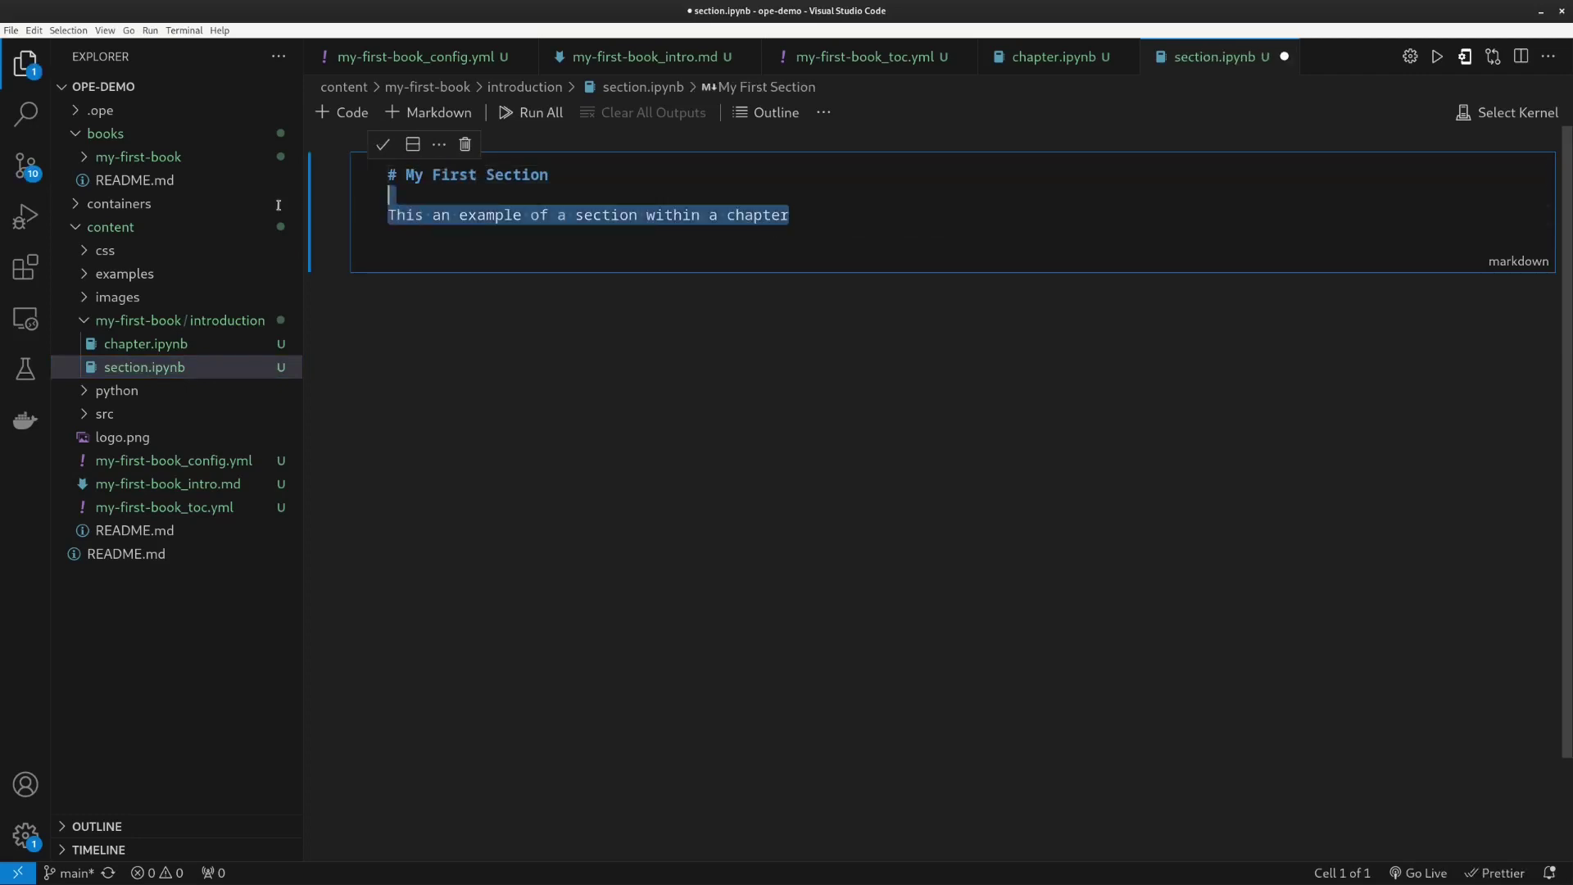
key(BackSpace)
text(Welcome to my first se)
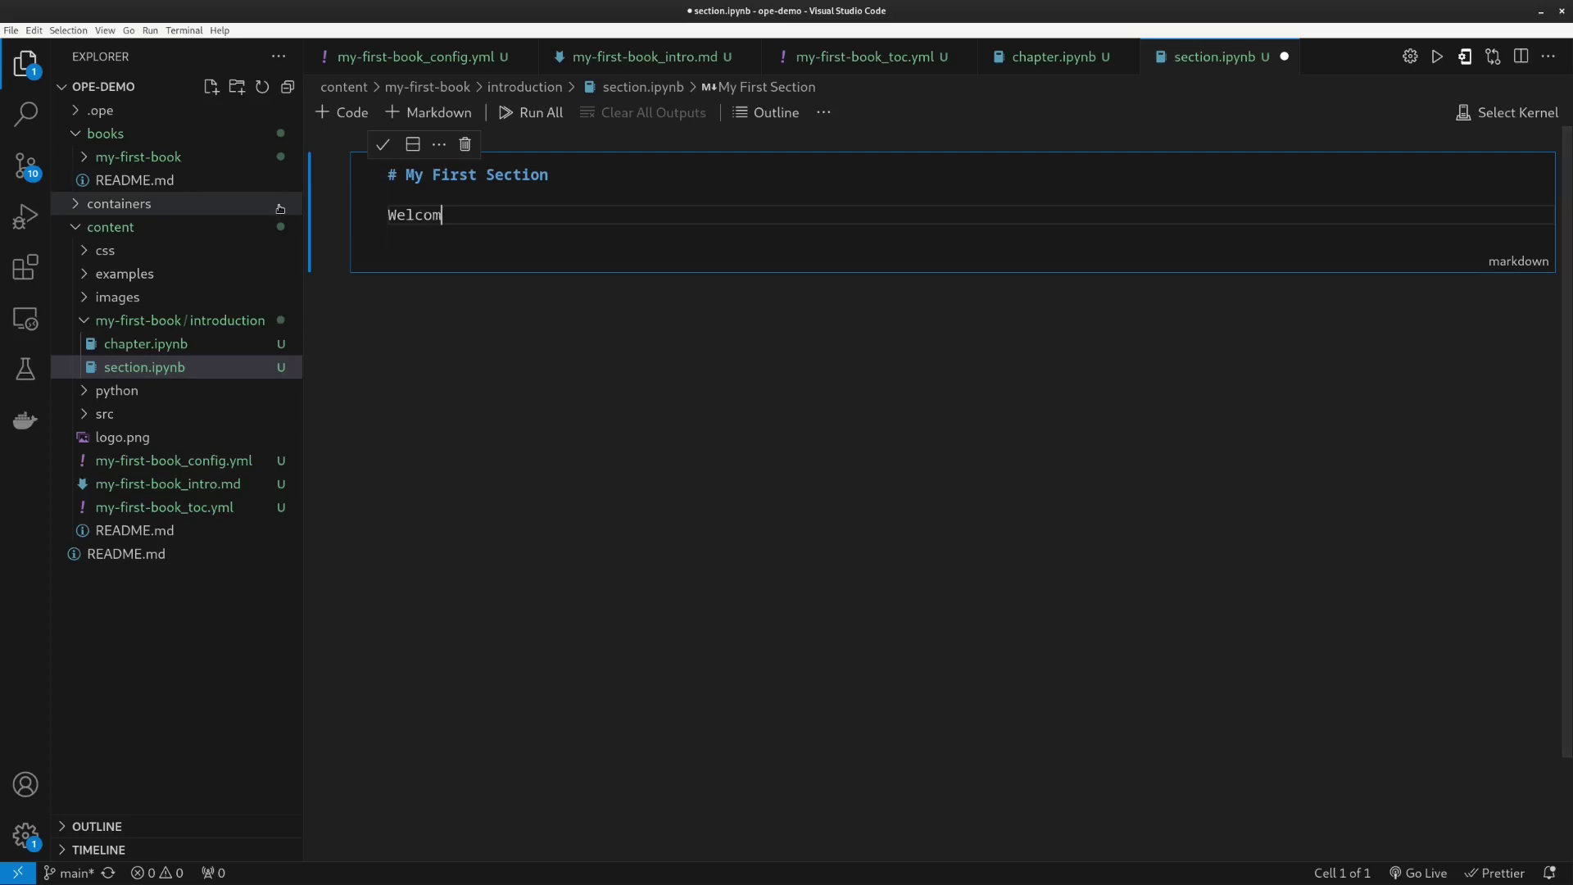
text(ction :))
key(ctrl+s)
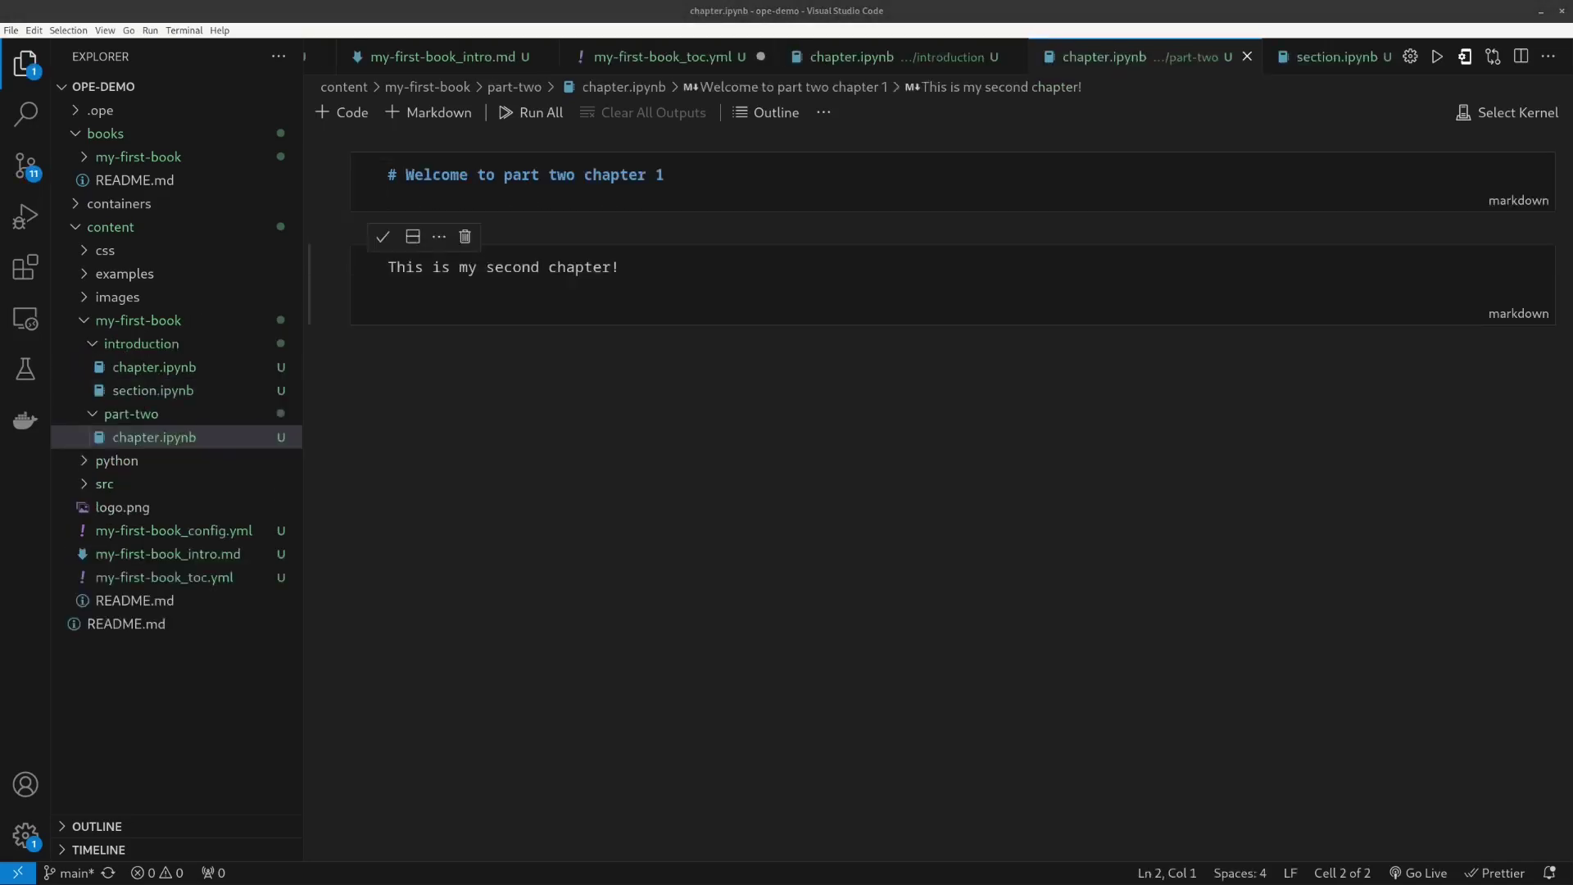
- In my-first-book_toc.yml, set the 'Part Two' chapter file to my-first-book/part-two/chapter and save the file
click(689, 73)
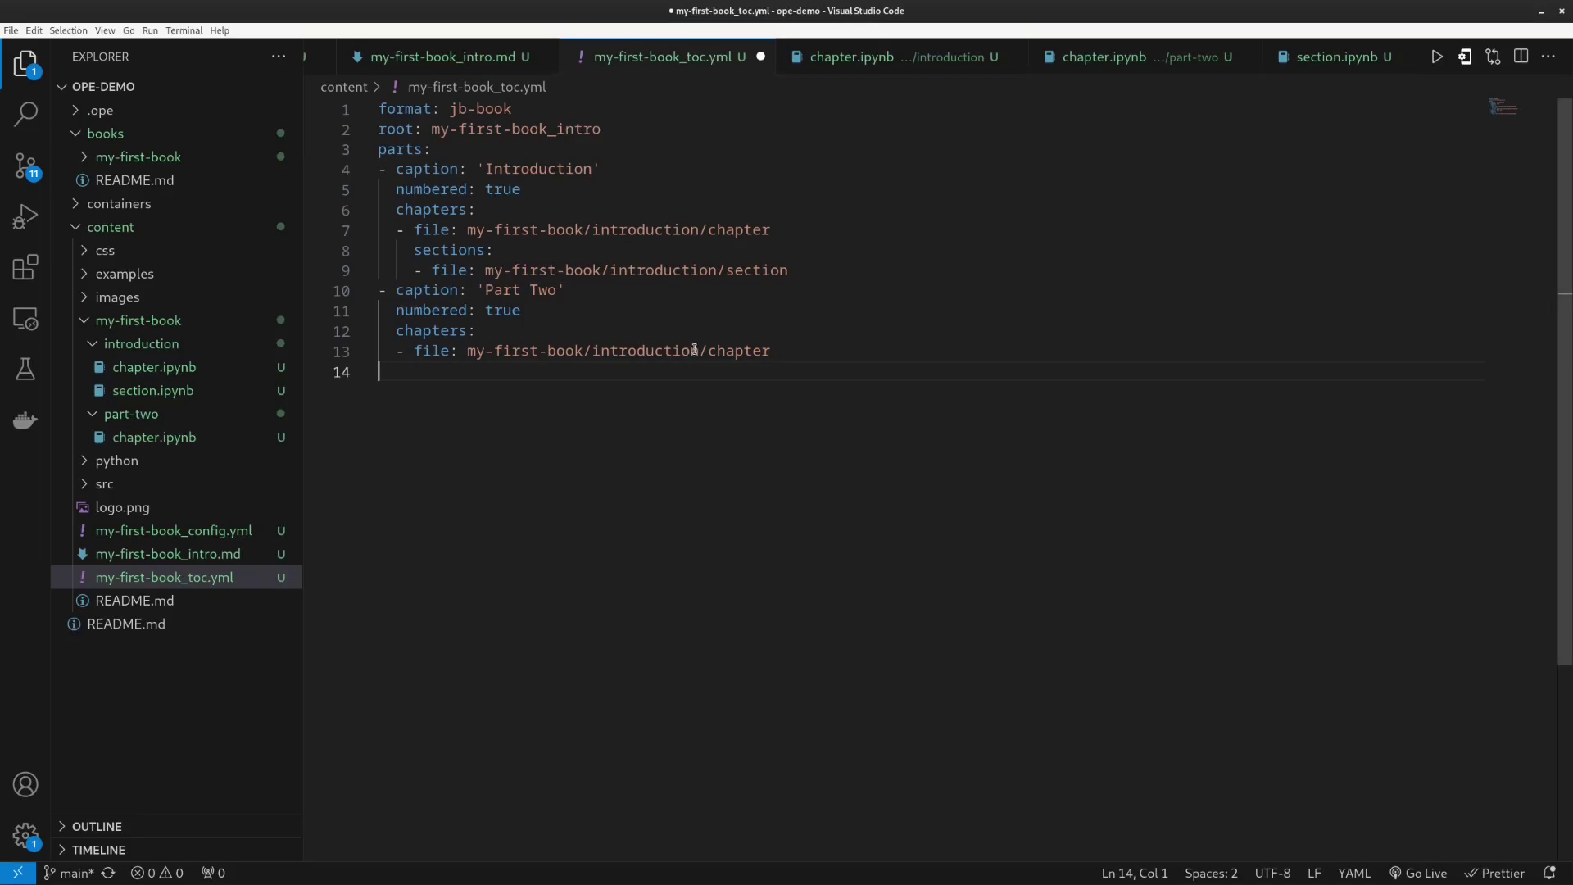
drag(698, 349, 598, 348)
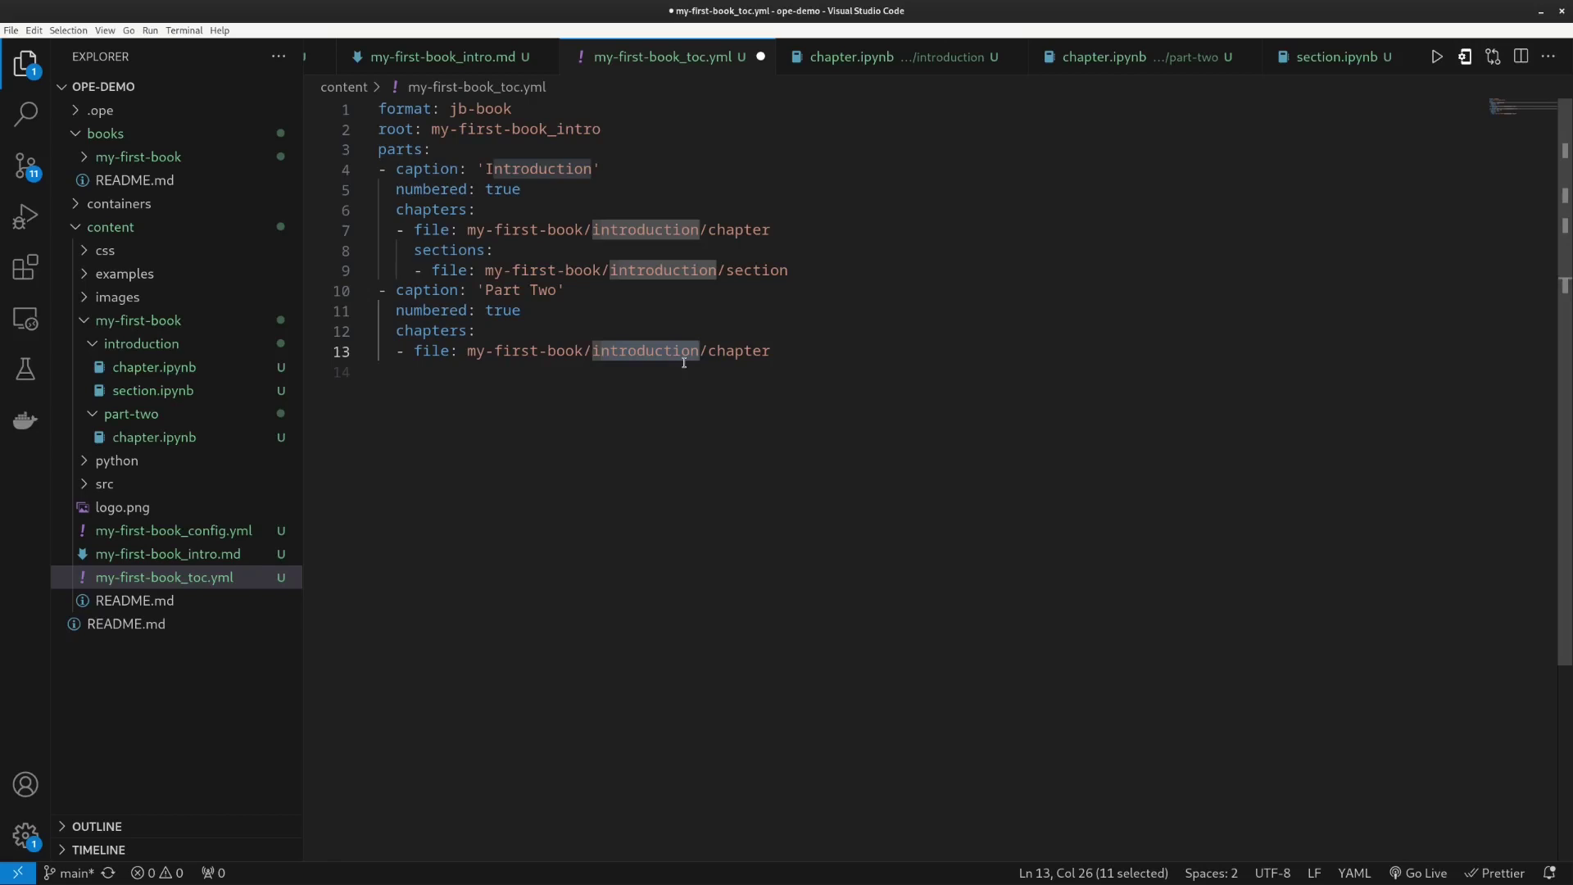
key(BackSpace)
key(BackSpace)
text(part-two)
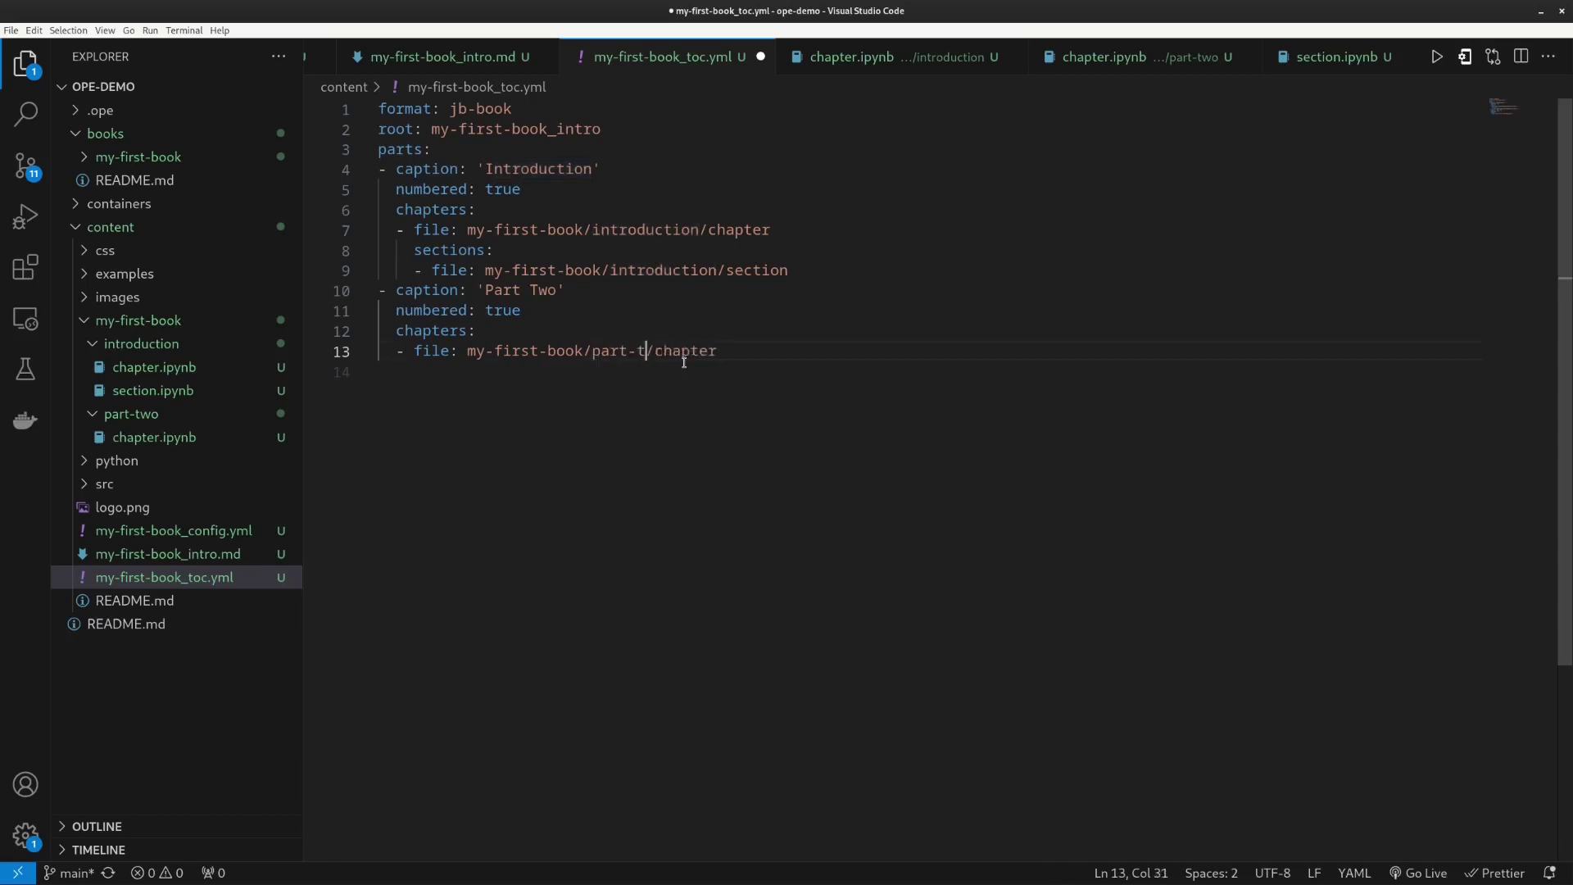
key(ctrl+s)
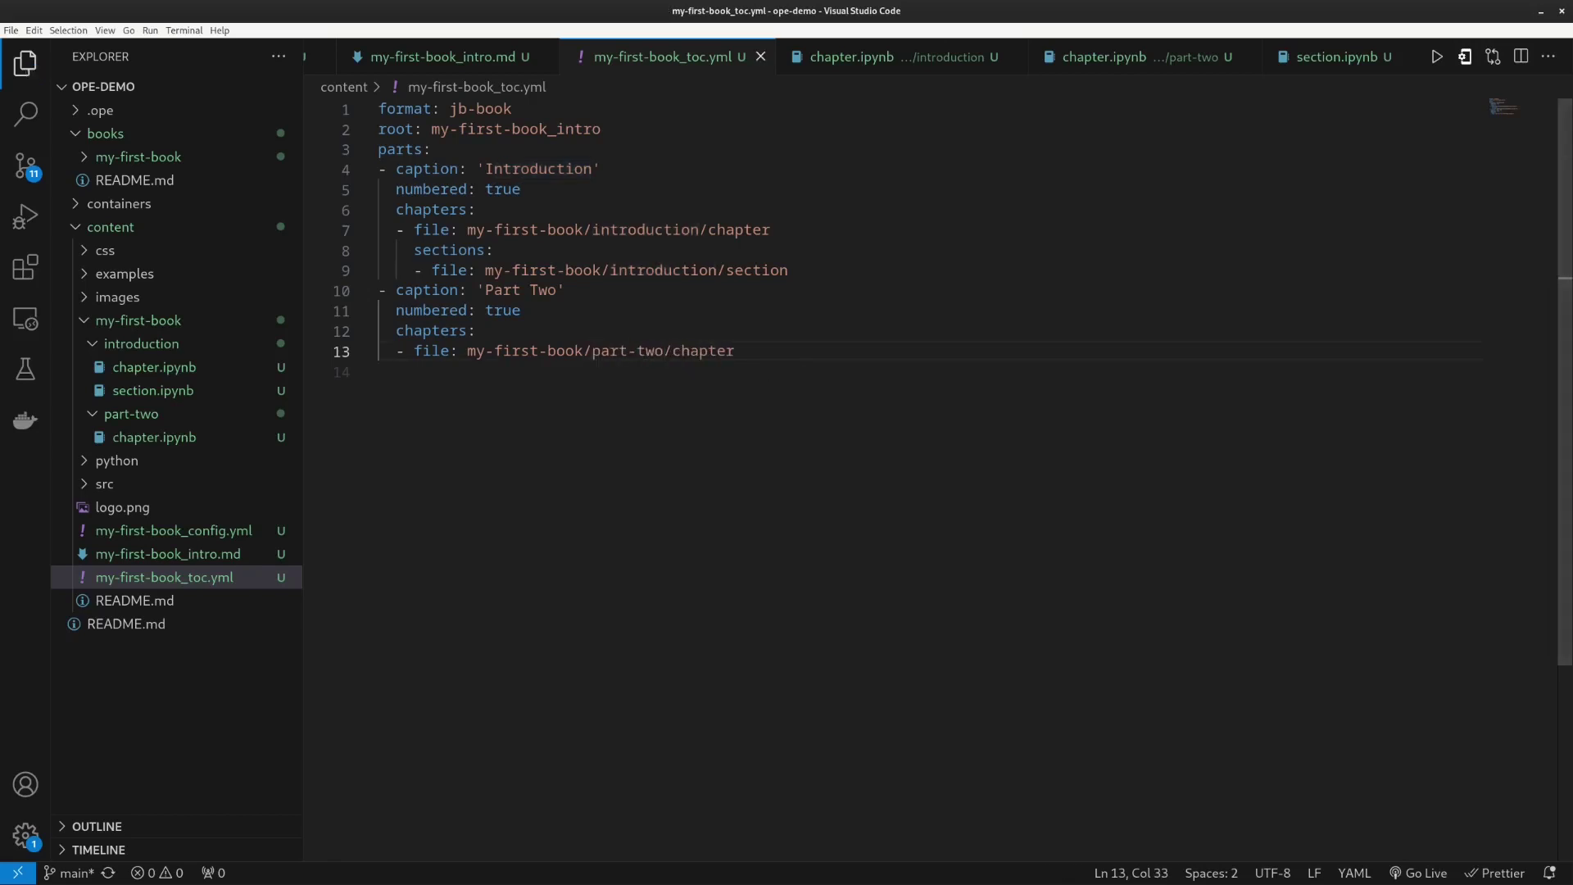
- Switch to the terminal and build the book with ope build in the my-first-book folder
key(Down)
scroll(893, 327, down, 1)
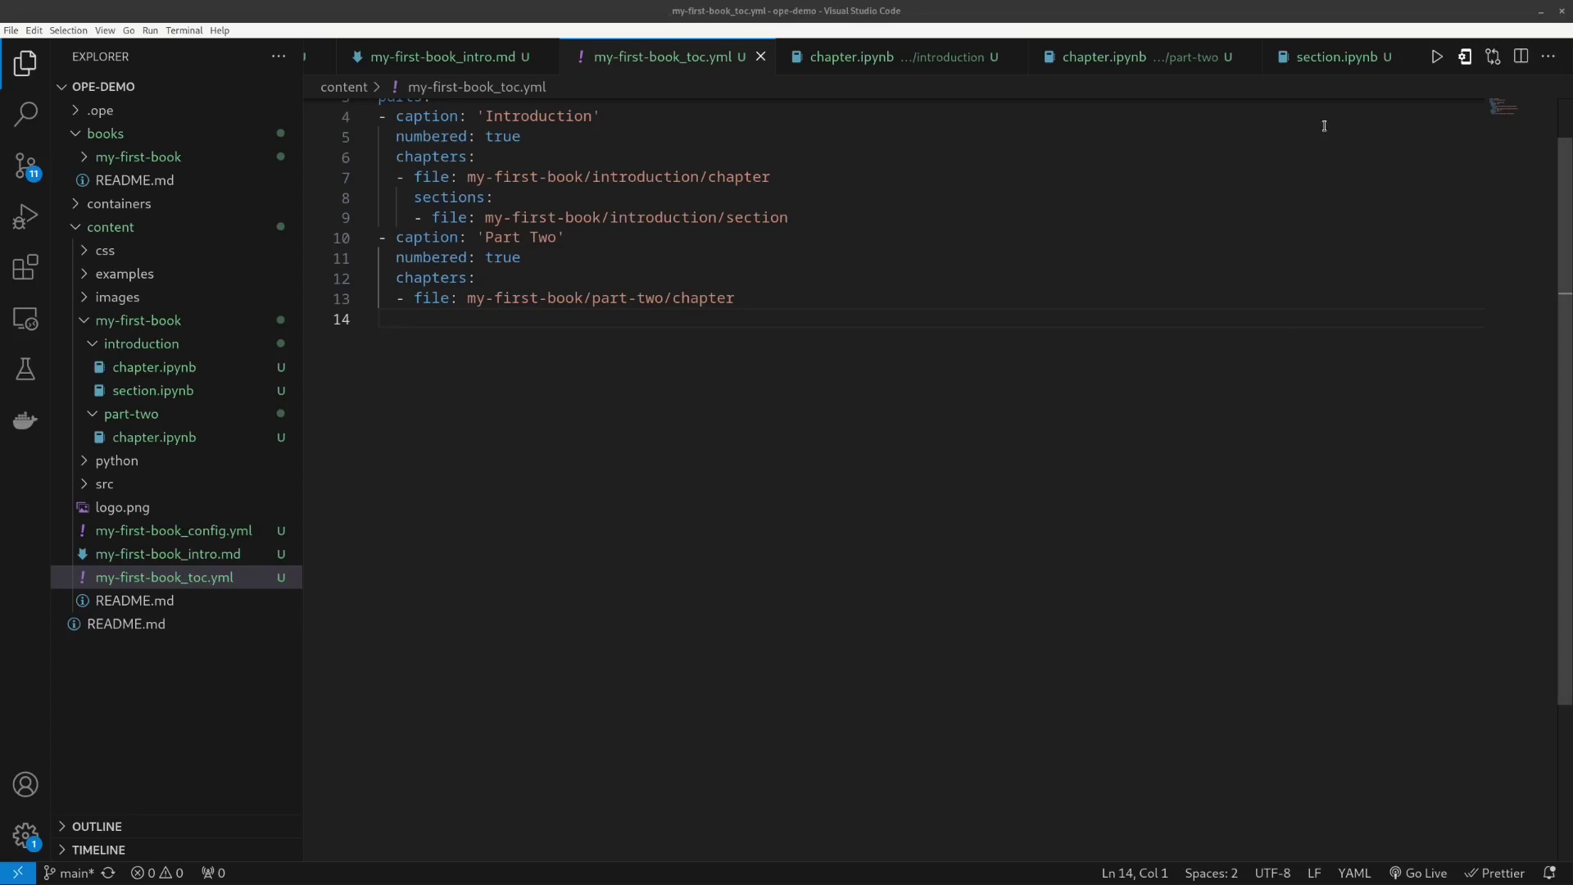
key(alt+Tab)
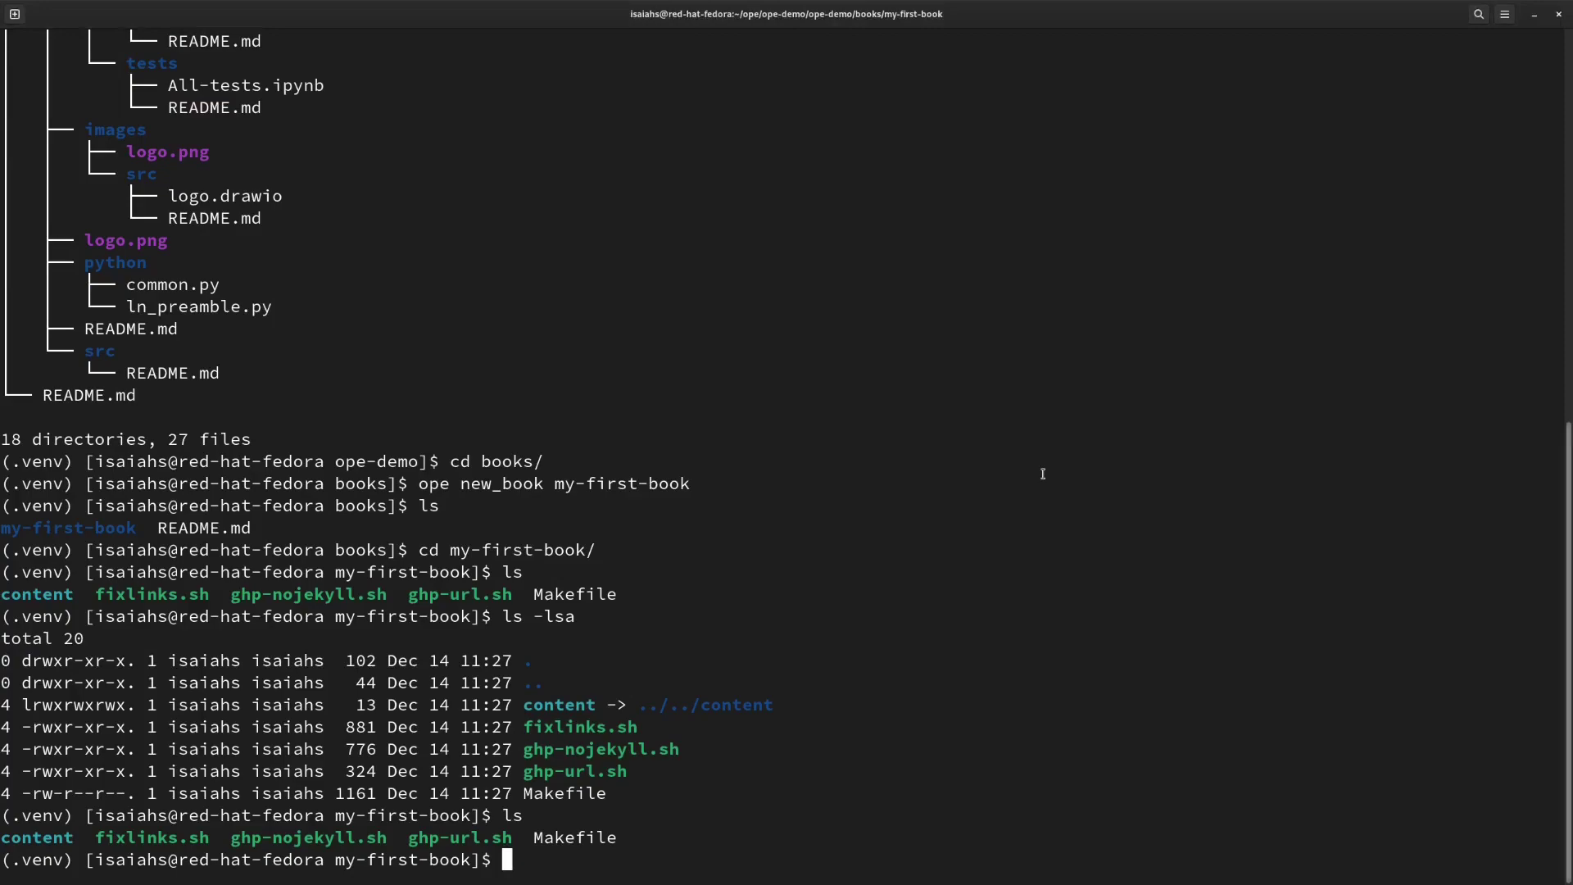
text(ope build)
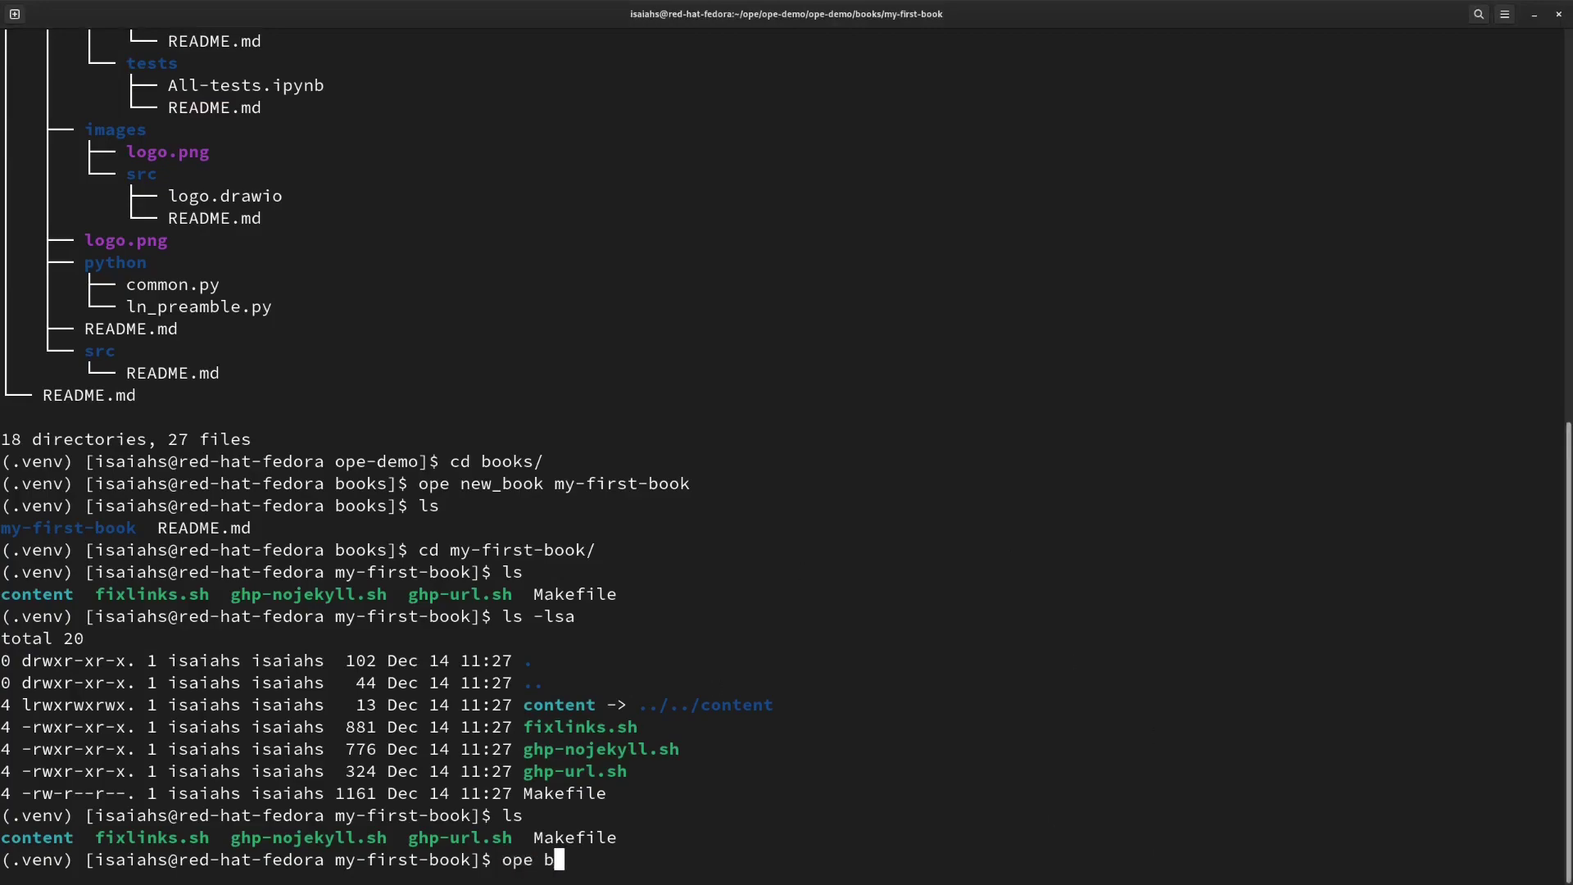
key(Return)
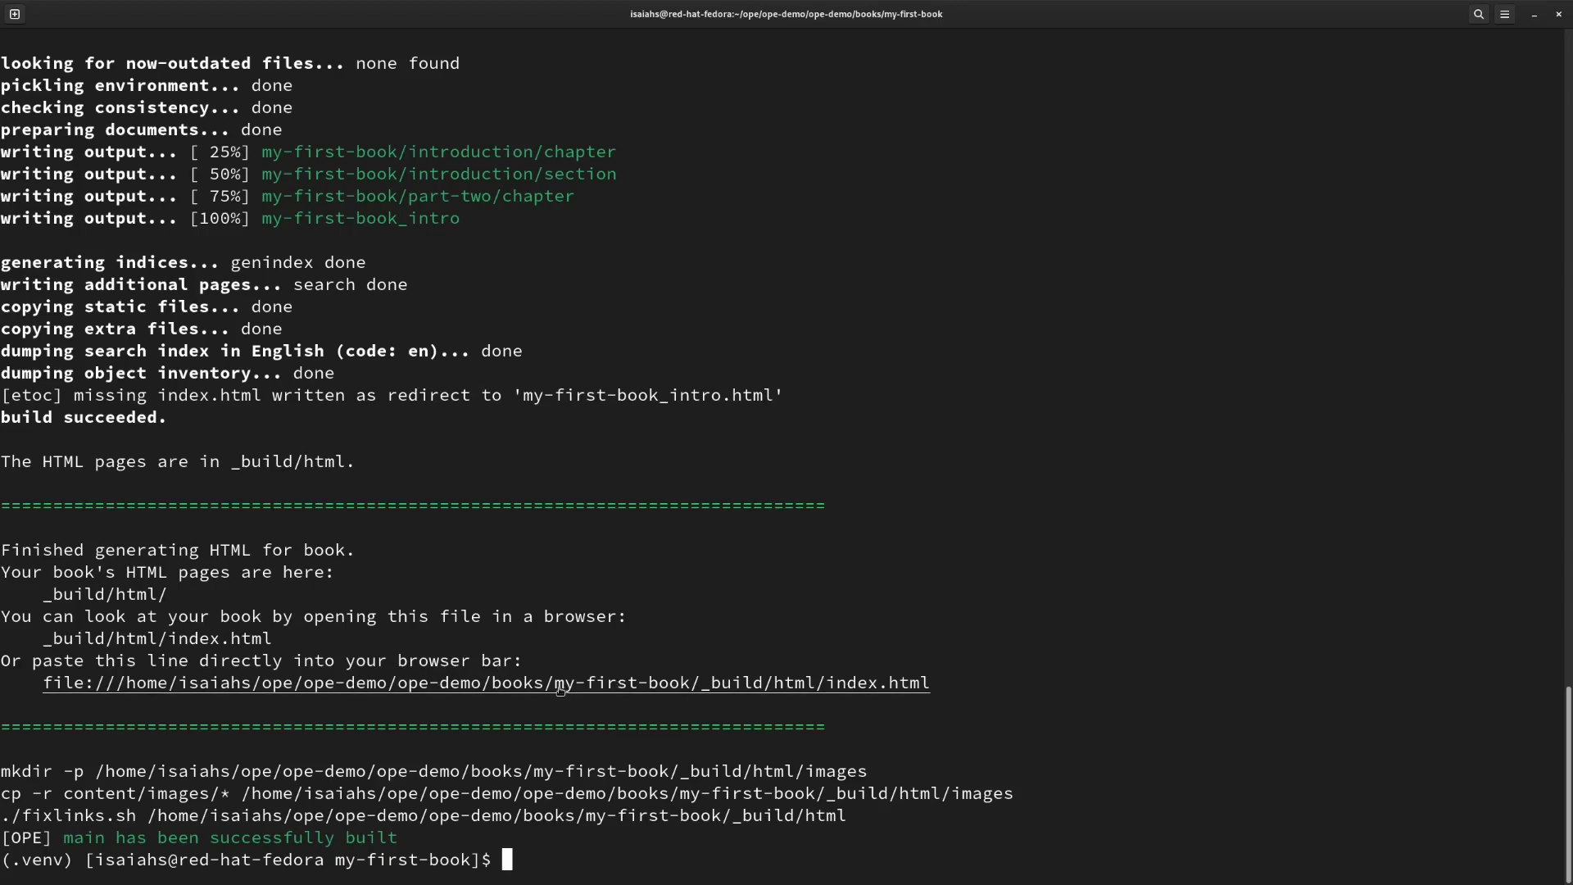
- List the book folder's contents, go into _build/html, and list the generated files
text(ls)
key(Return)
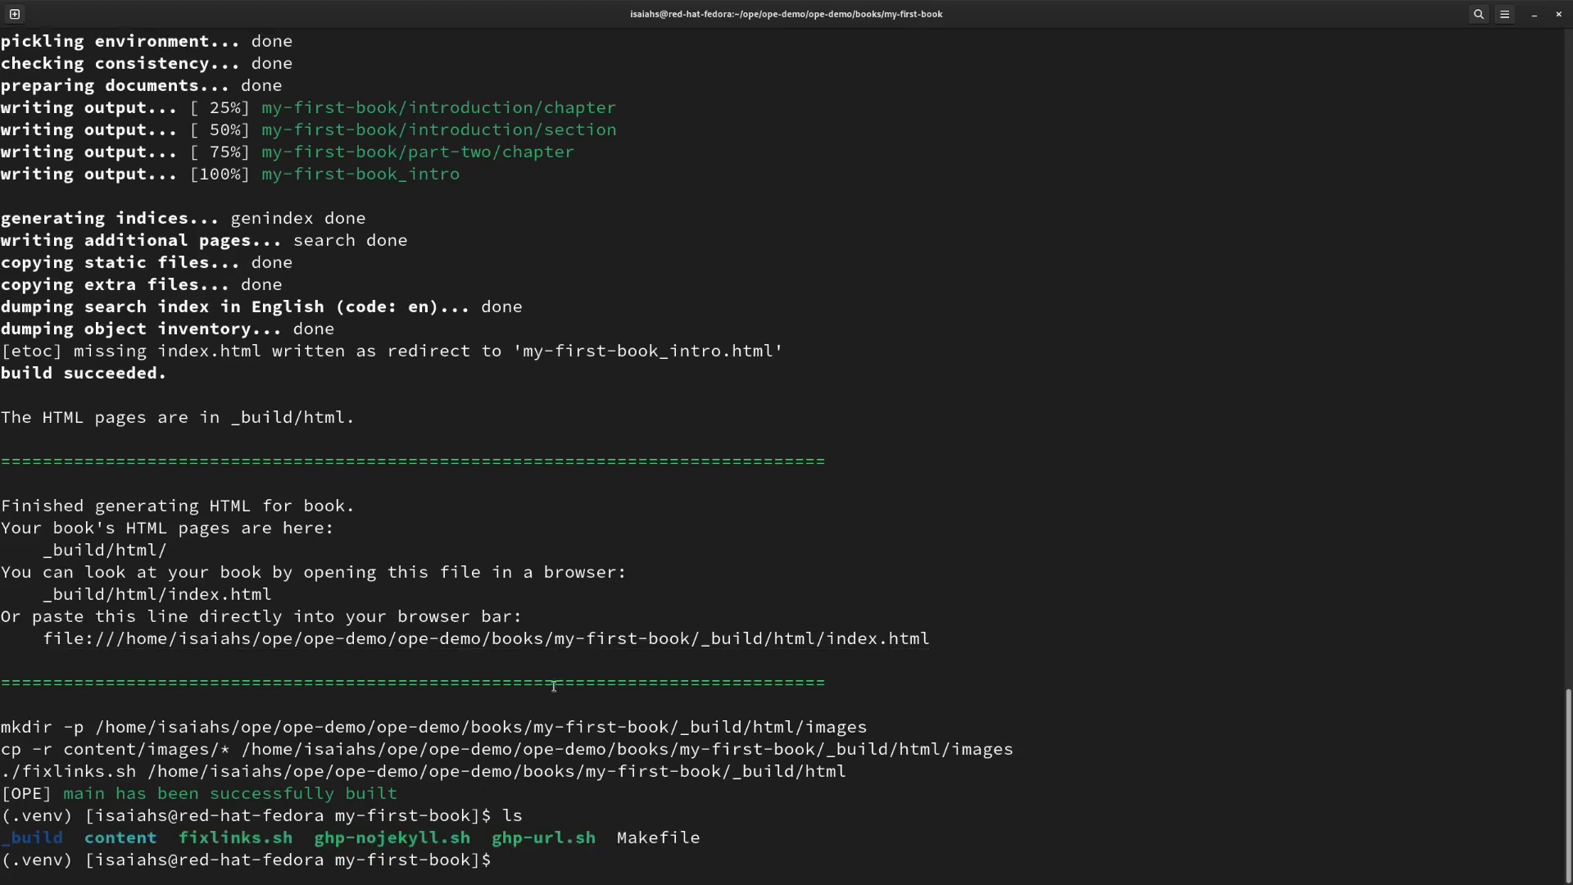
text(cd _b)
key(Tab)
key(Return)
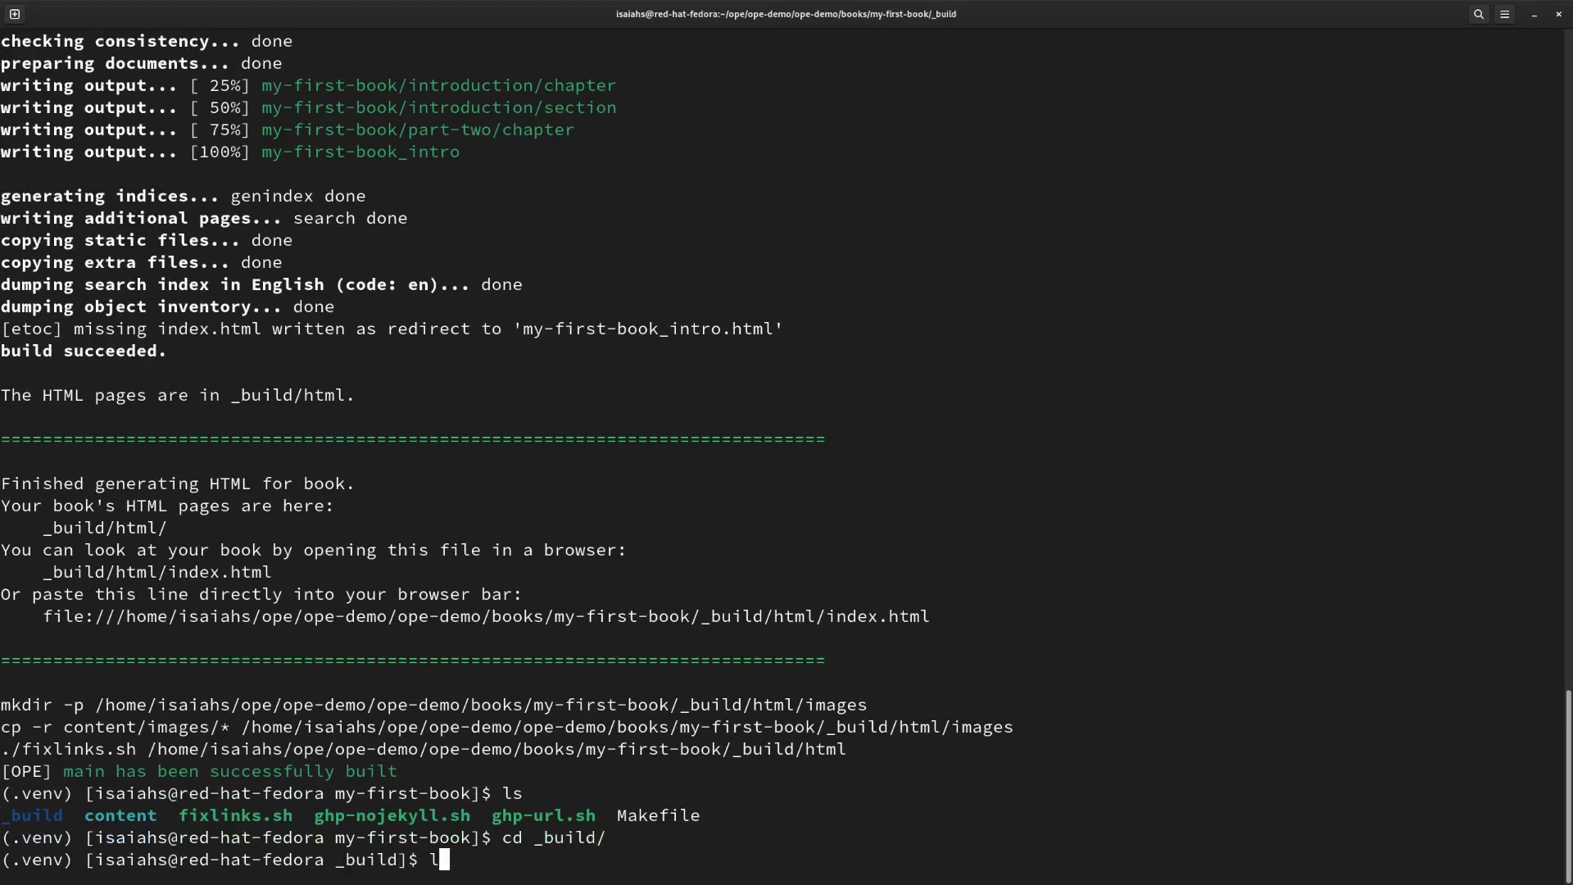
text(ls)
key(Return)
text(cd h)
key(Tab)
key(Return)
text(ls)
key(Return)
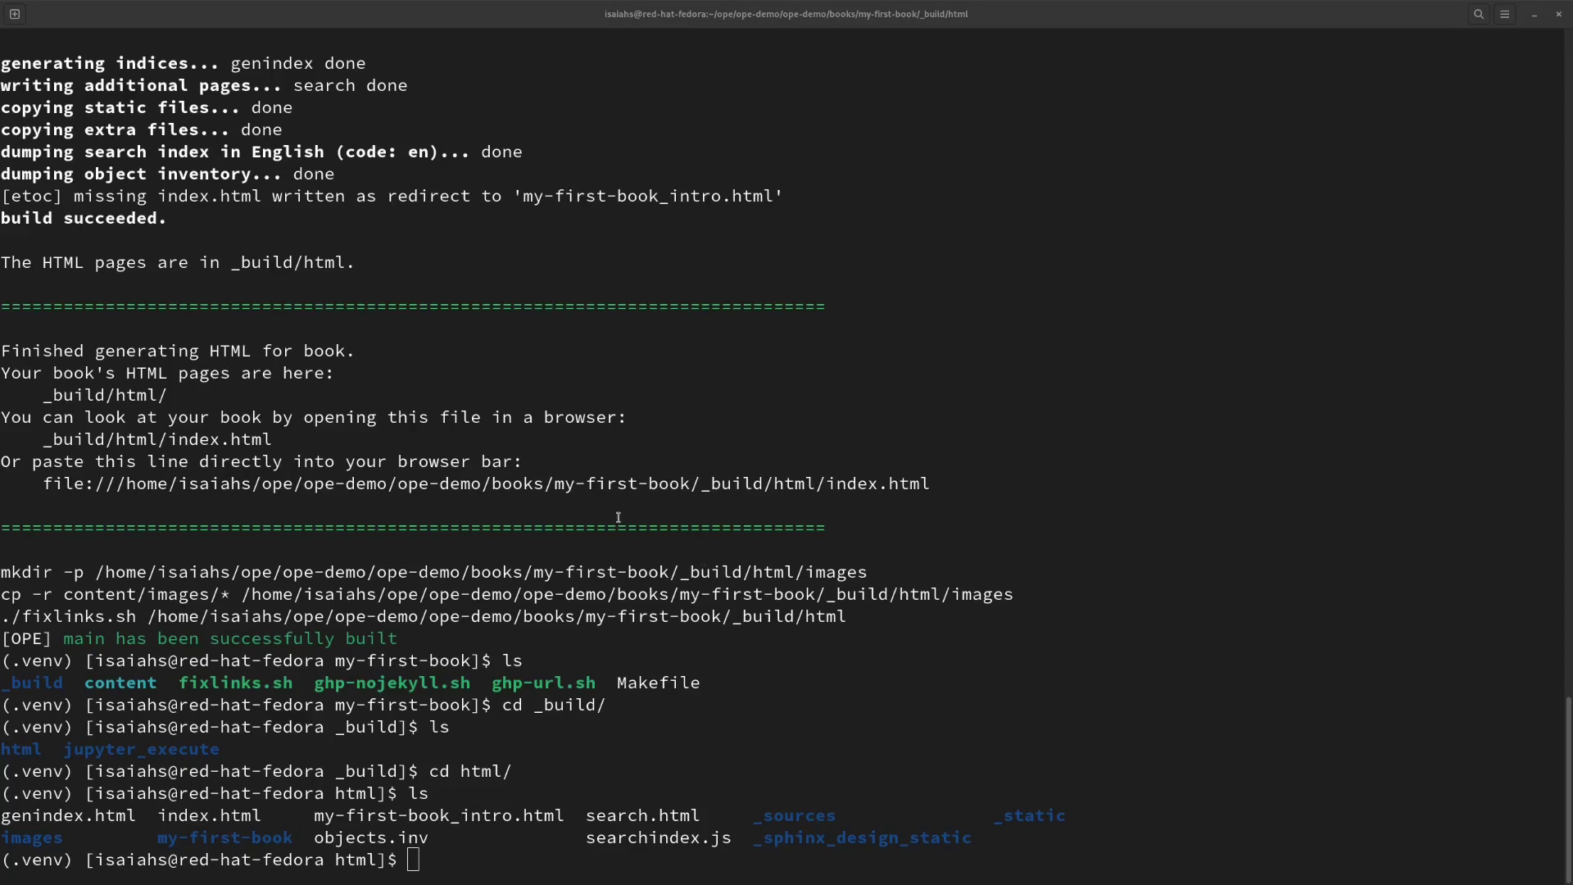
- Copy the link to the built book's index.html and open it in a new browser tab
right_click(621, 490)
click(616, 489)
right_click(616, 488)
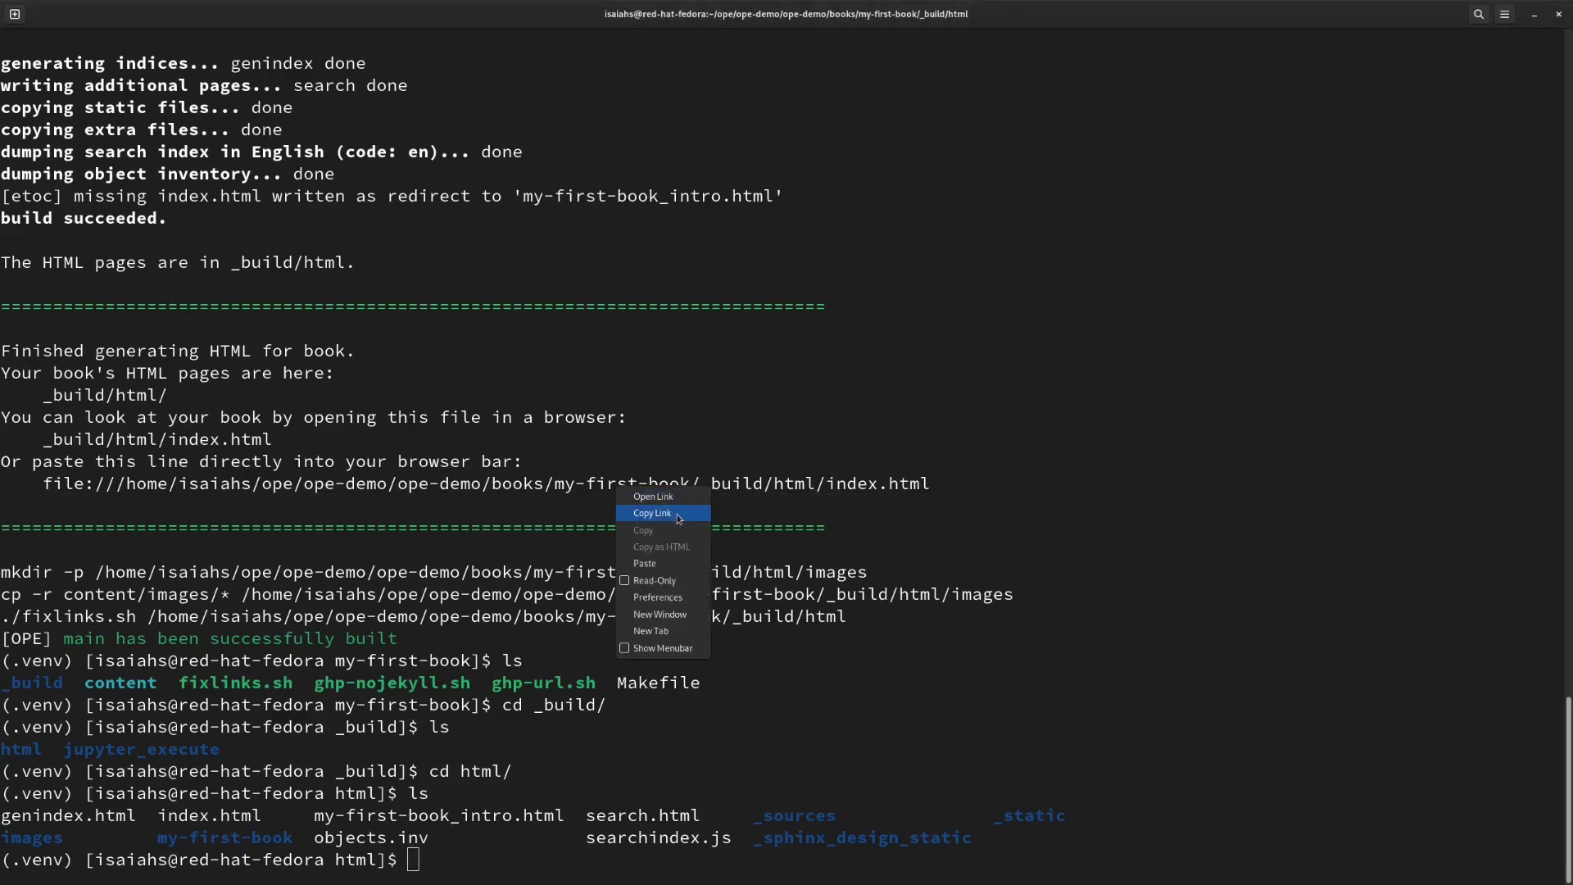
click(678, 518)
click(1533, 14)
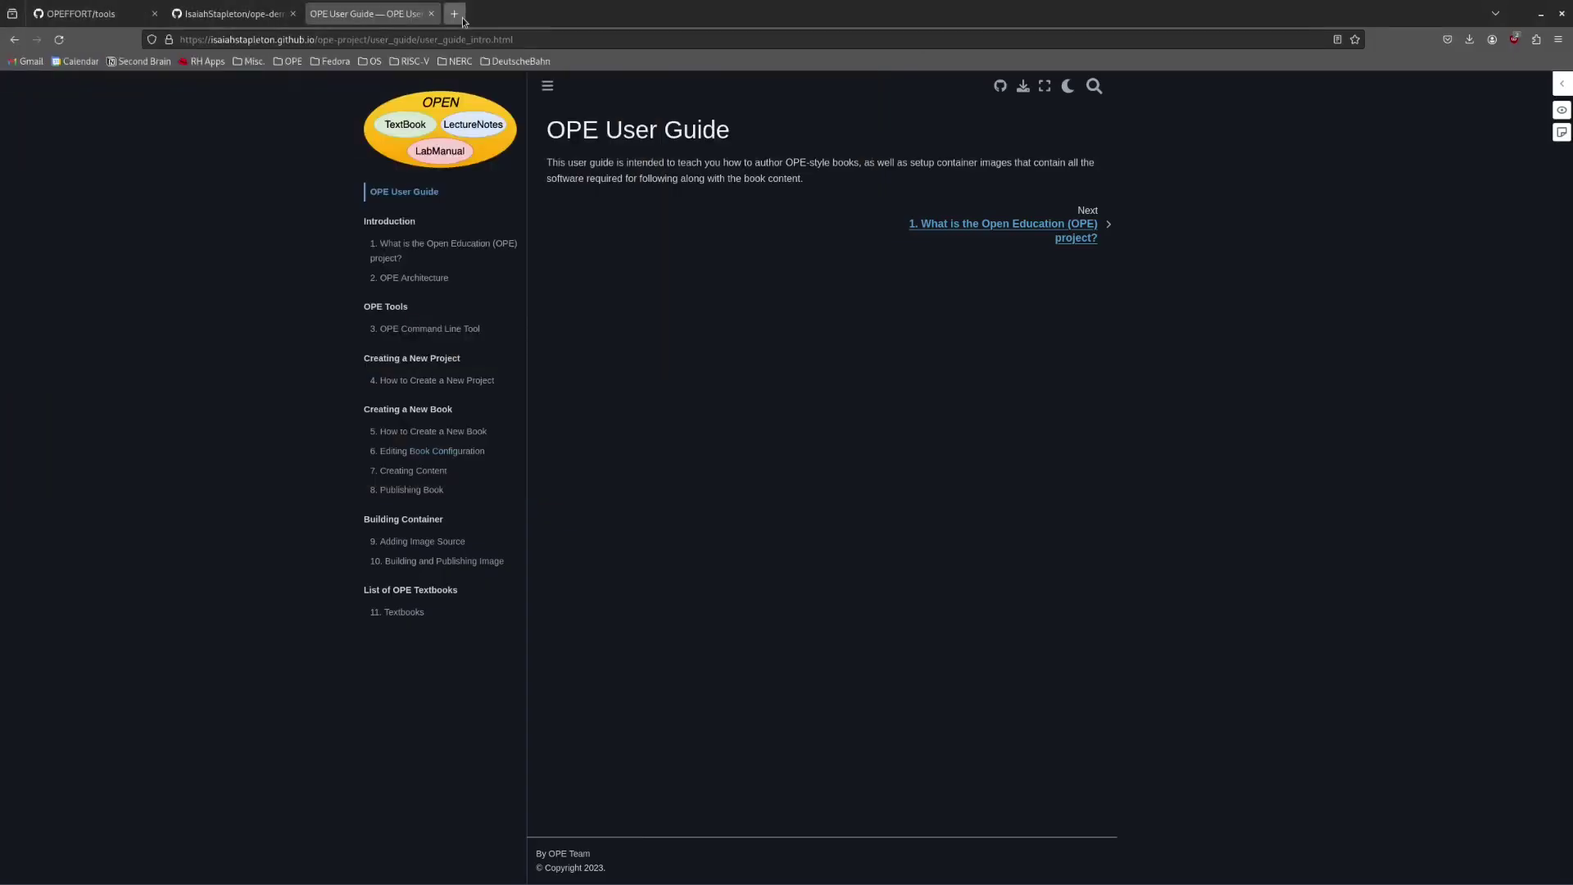
click(454, 14)
key(ctrl+v)
key(Return)
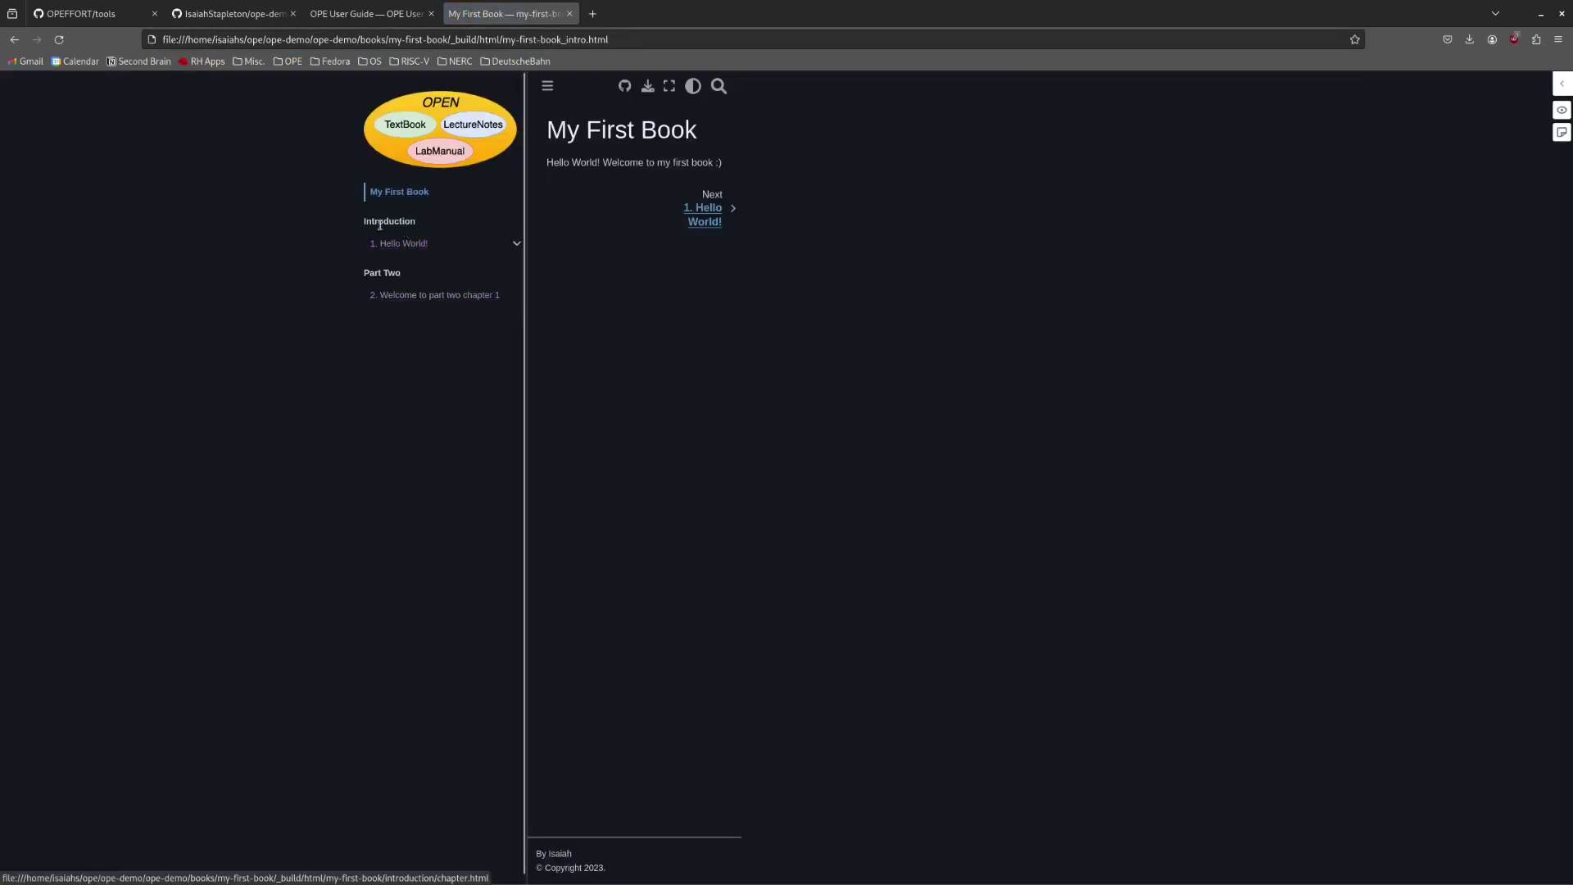
- View the local book's Hello World! chapter, My First Section, and the part two chapter
click(401, 242)
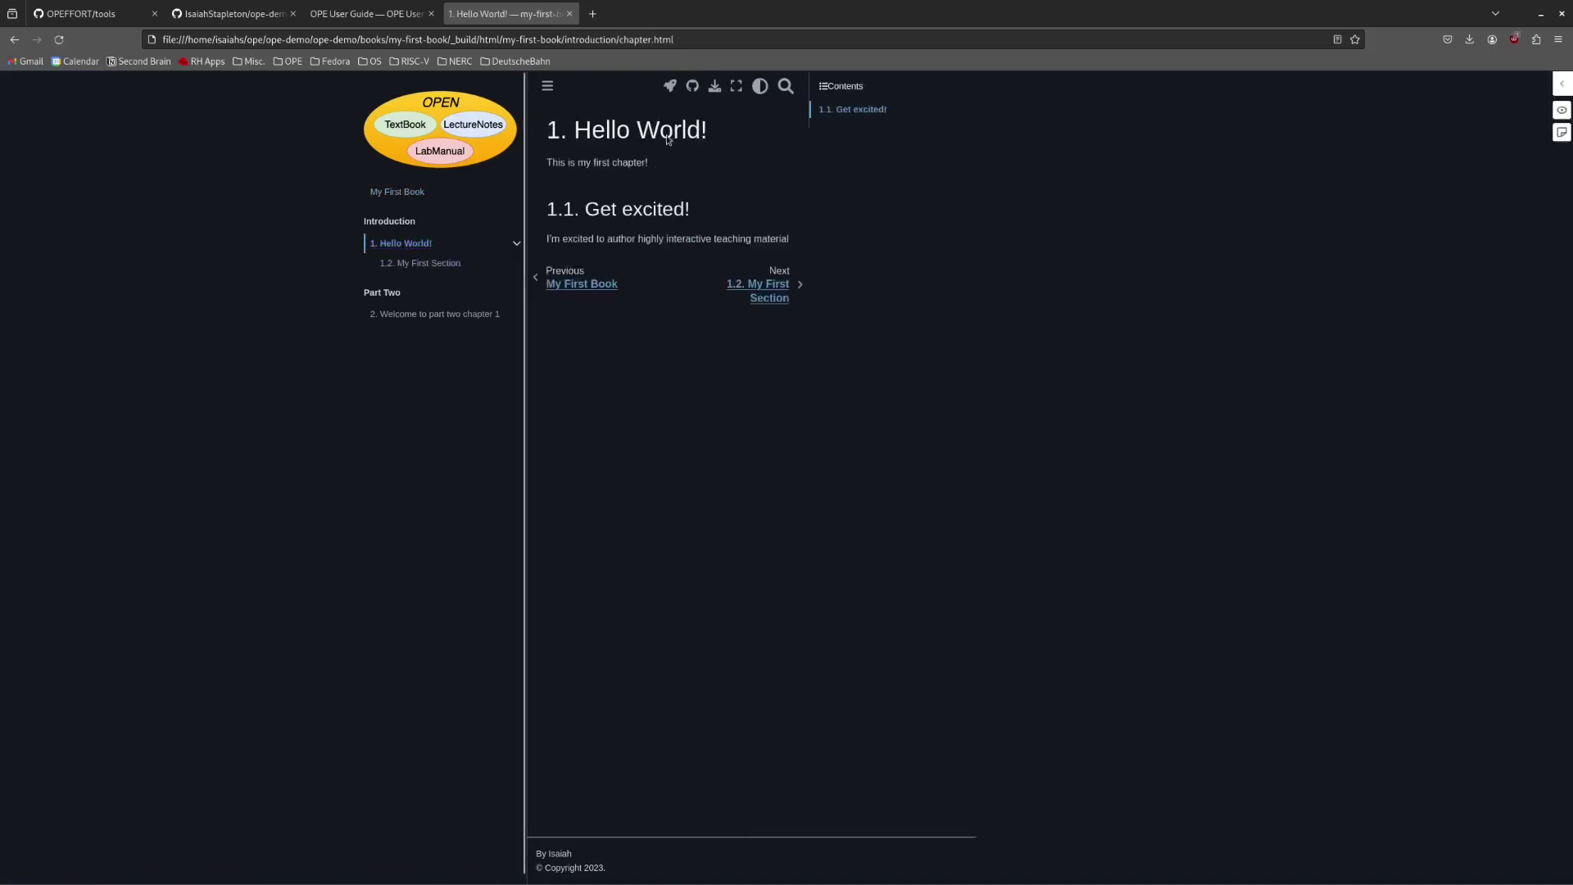
click(422, 263)
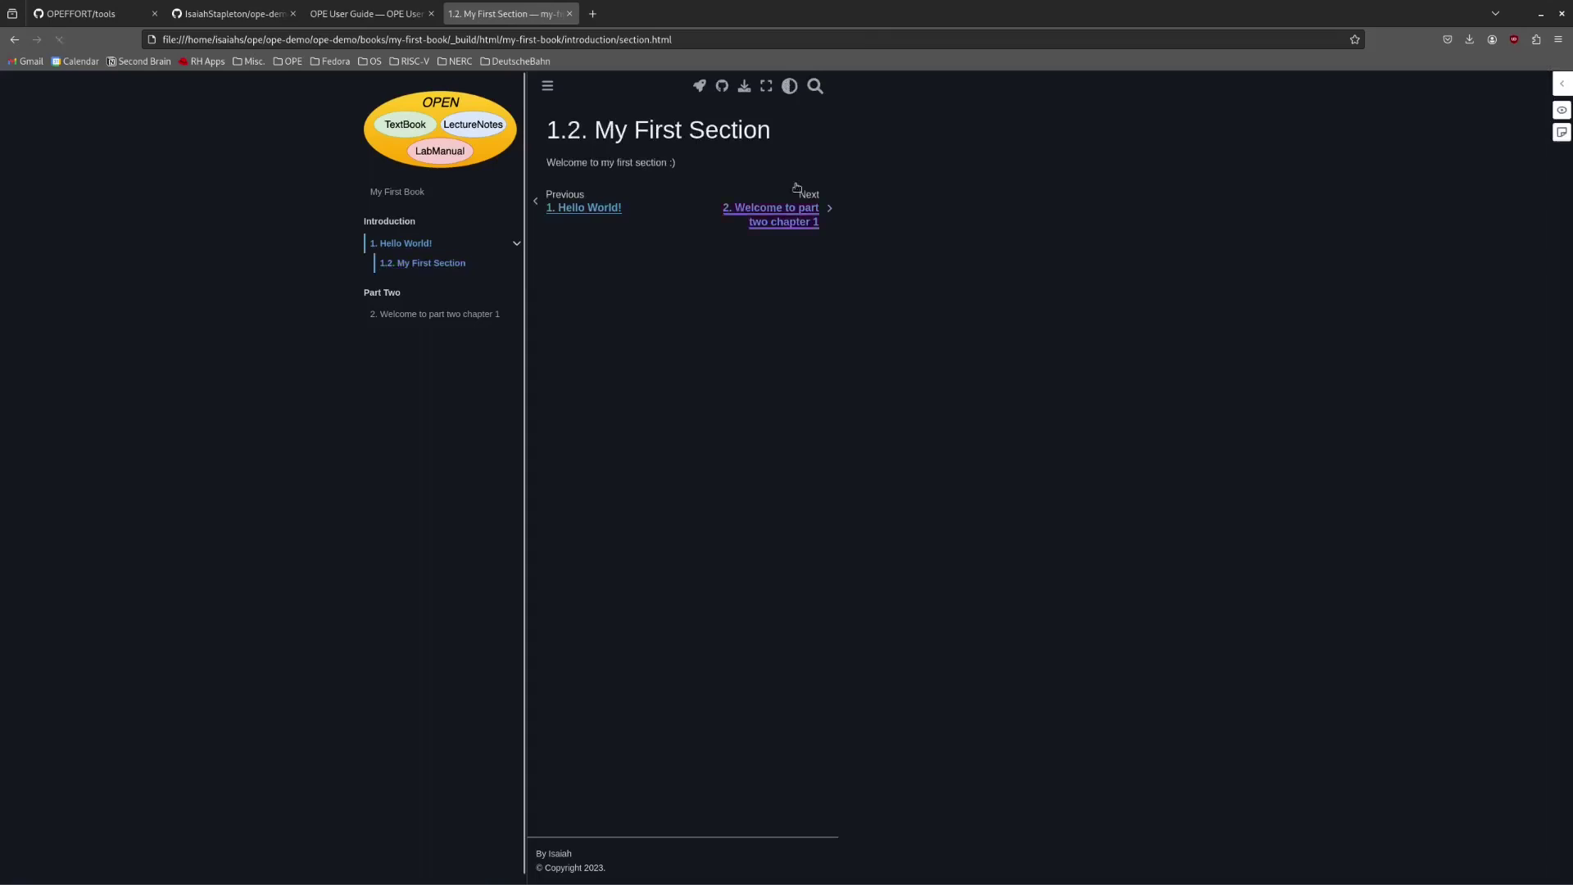
click(447, 318)
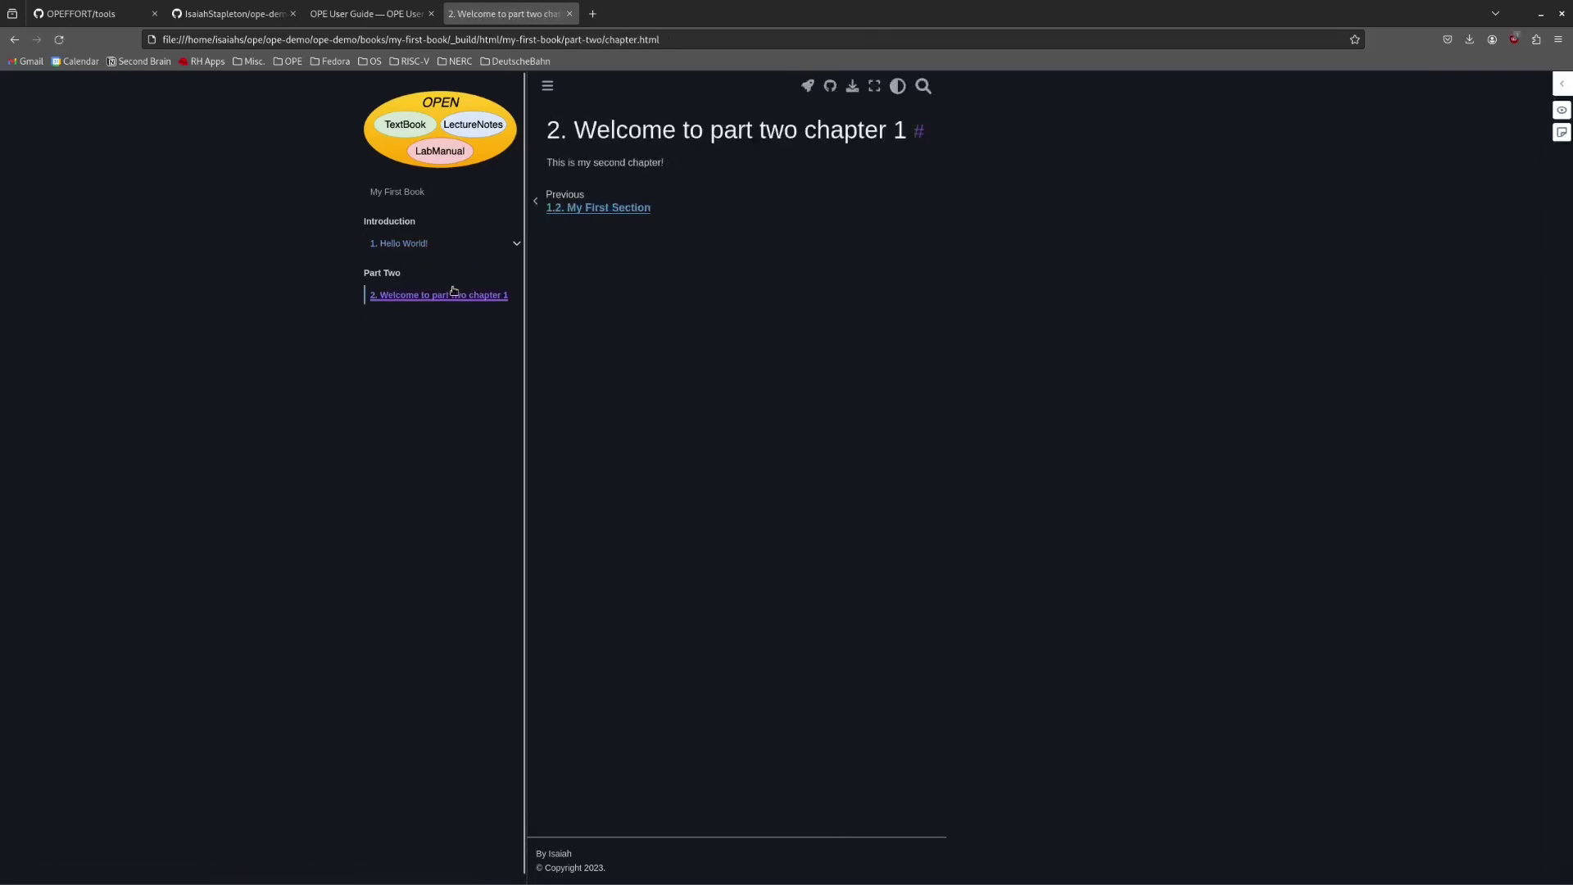
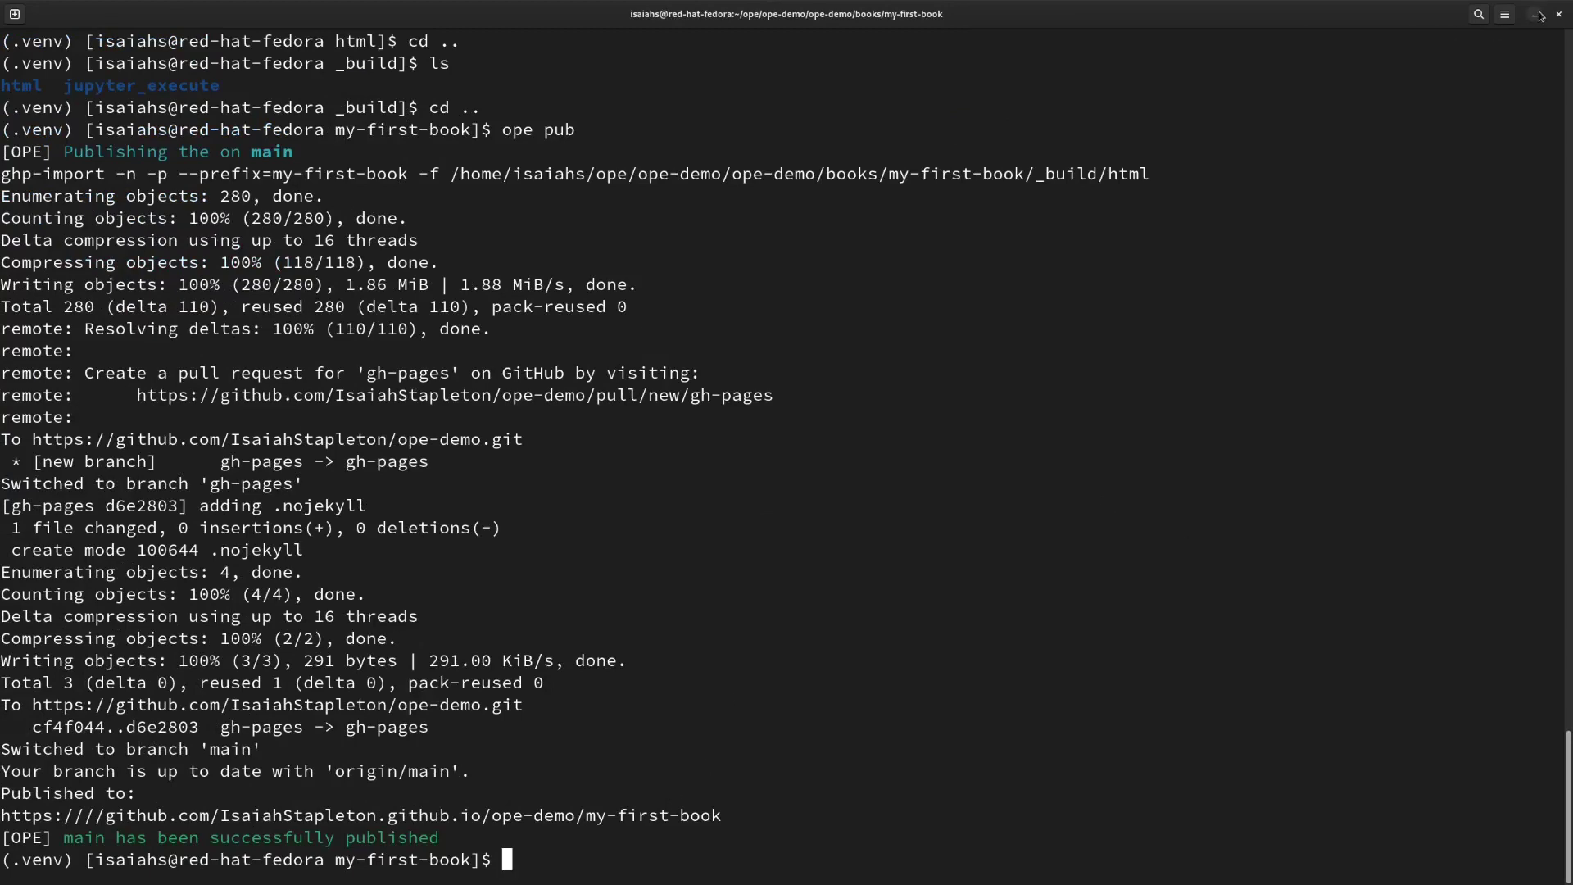
- In the browser, reload the ope-demo GitHub repository and view its gh-pages branch
key(super)
click(727, 574)
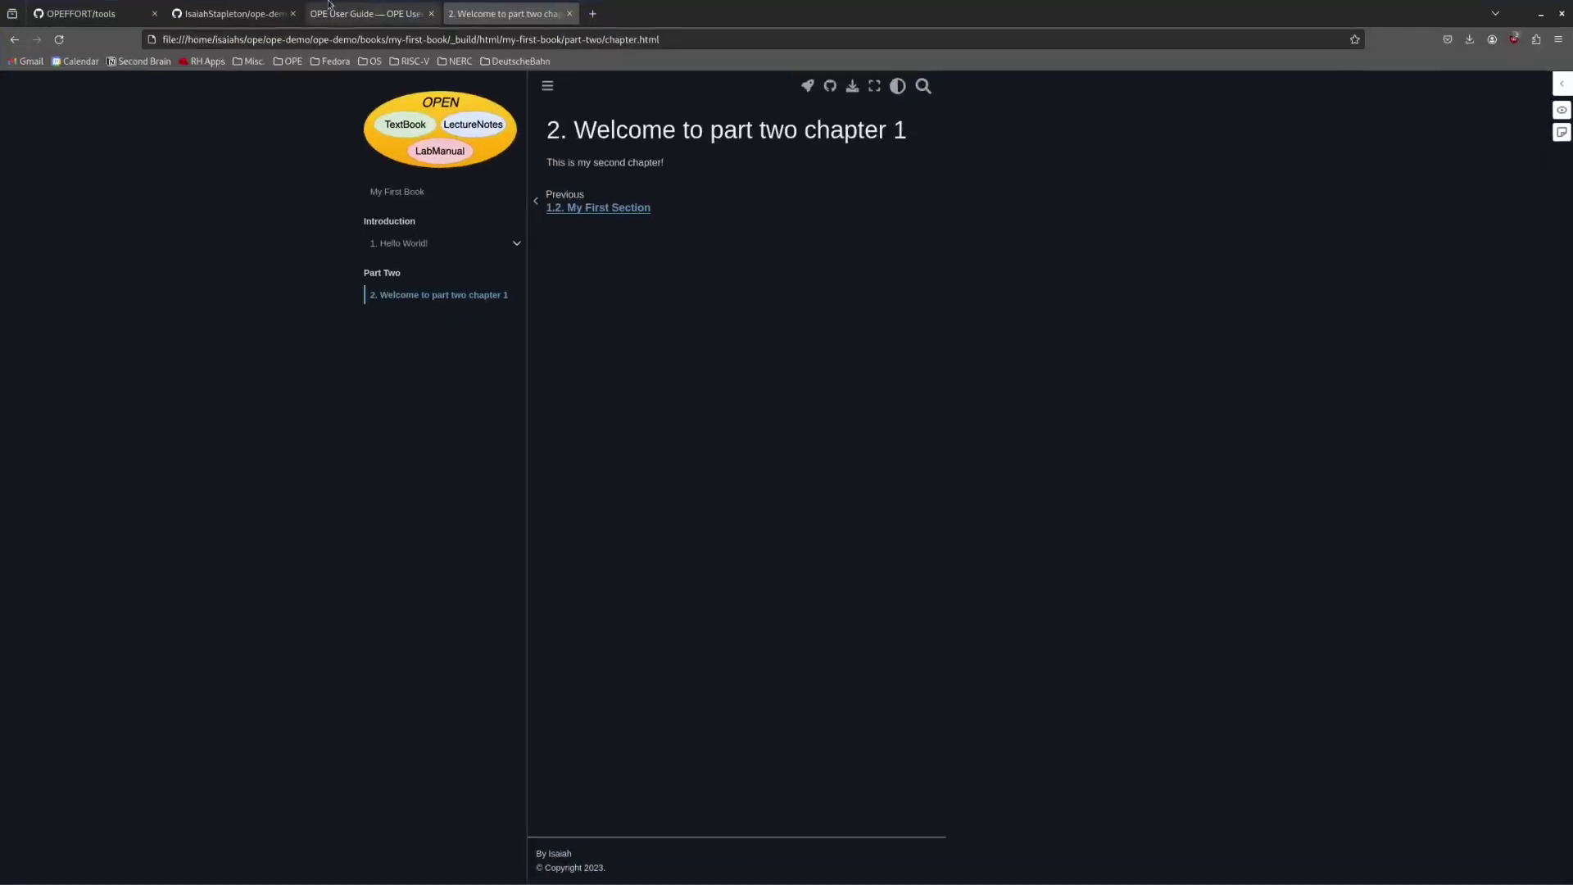
click(224, 8)
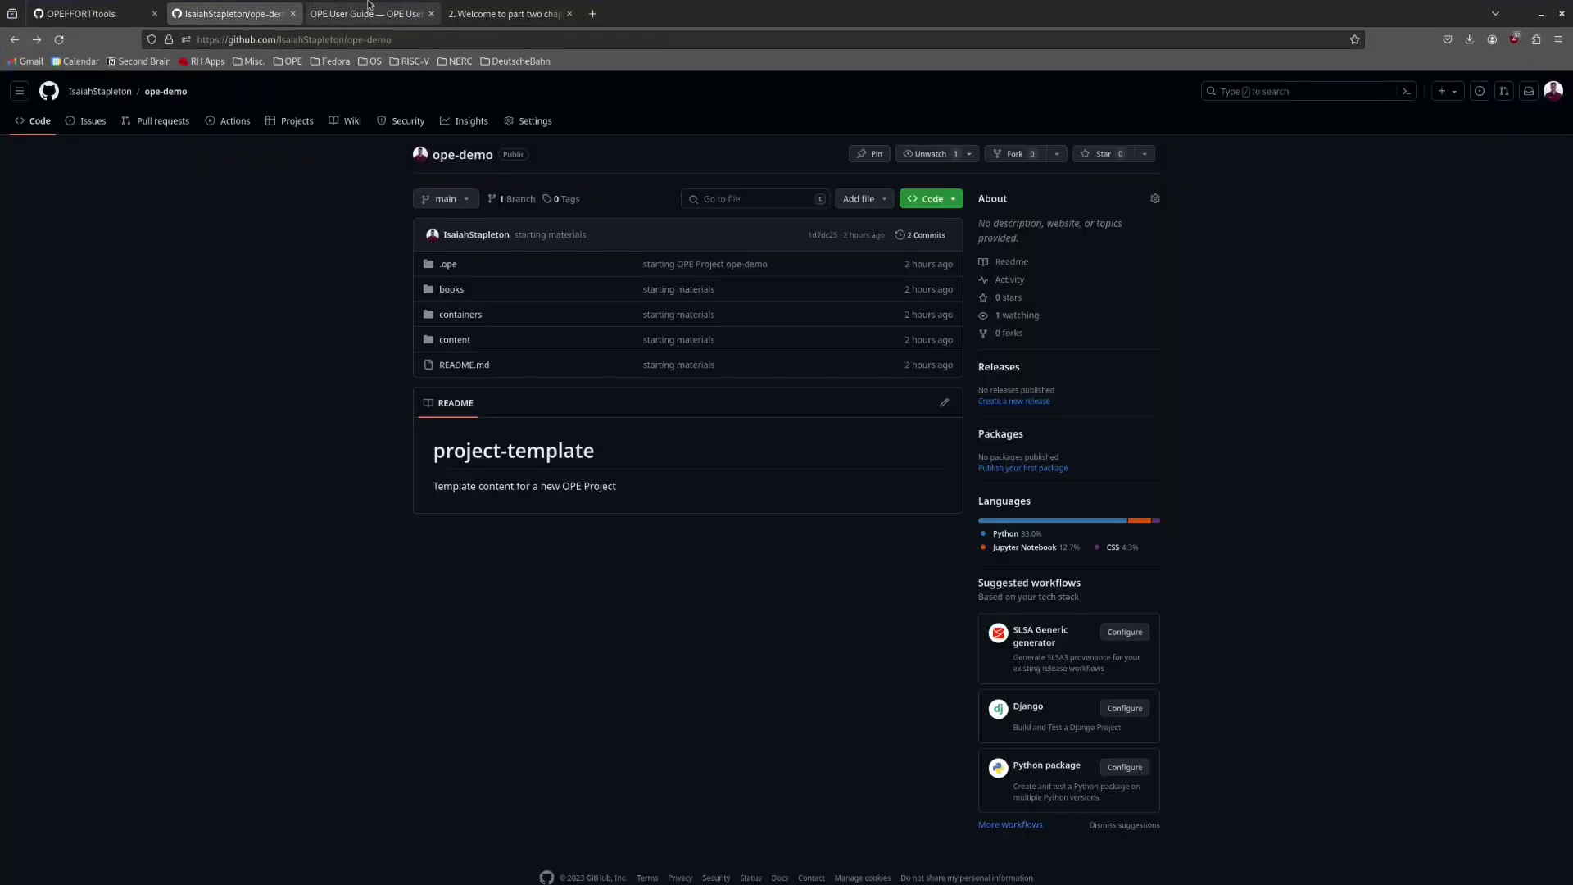
click(446, 199)
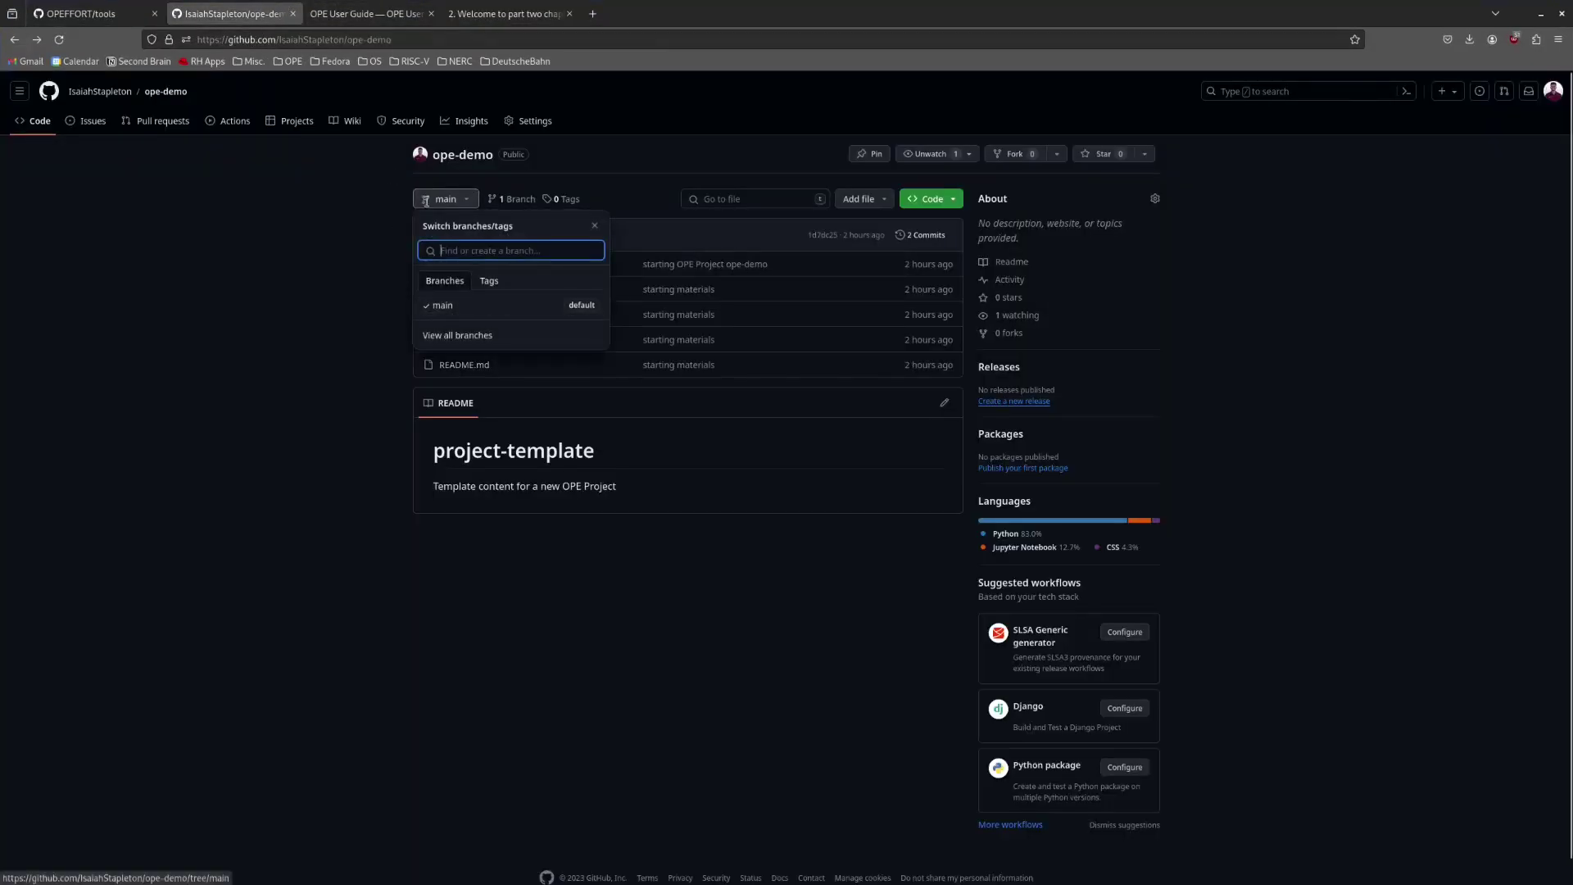
click(56, 40)
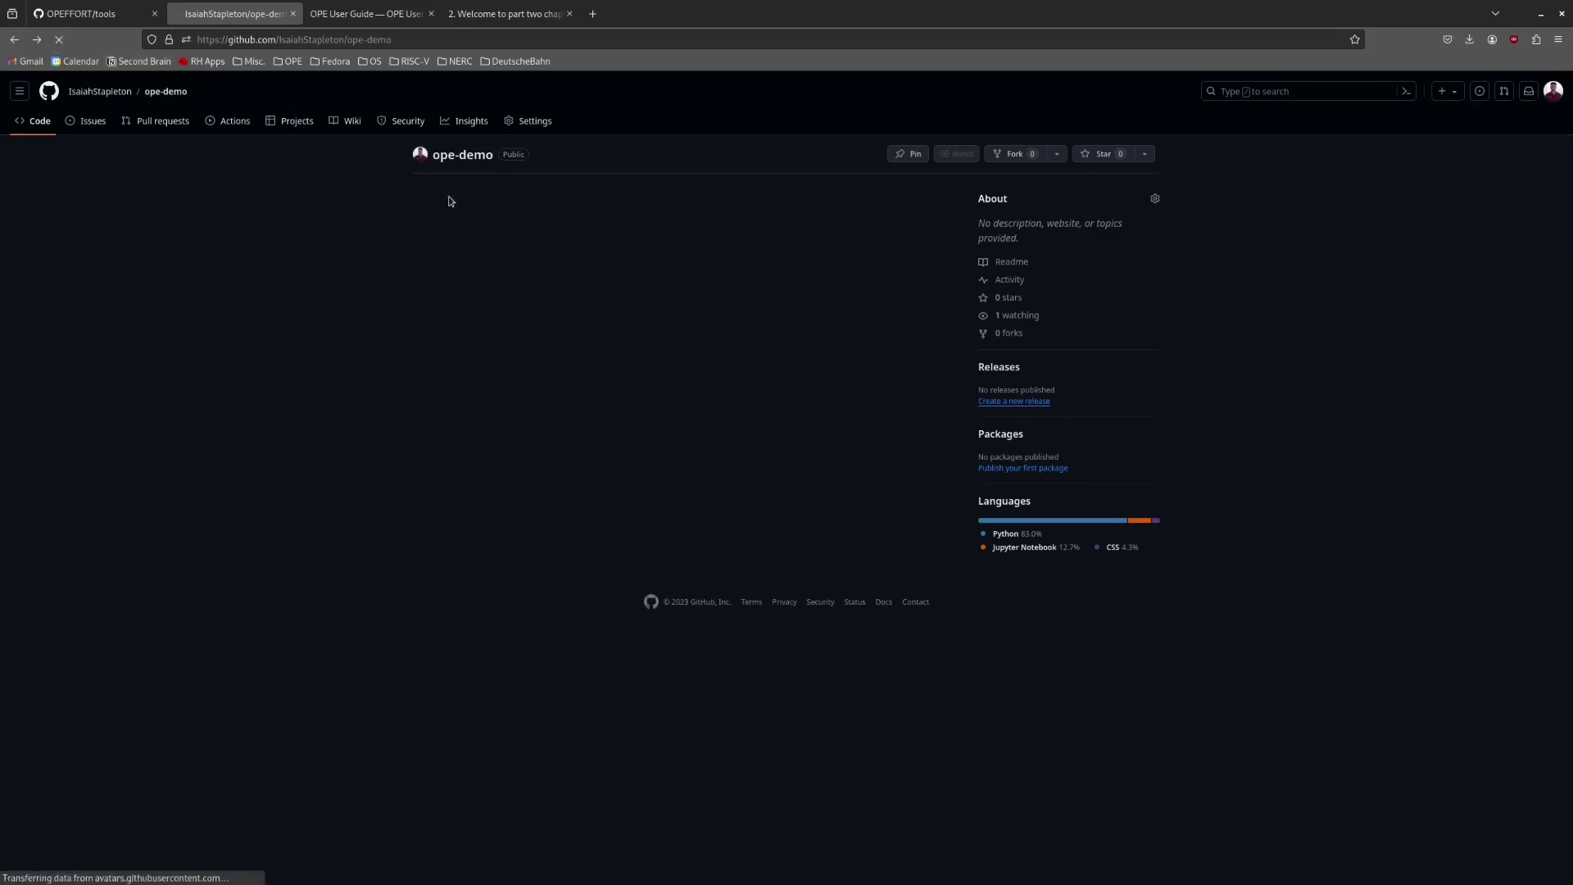
click(449, 199)
click(478, 328)
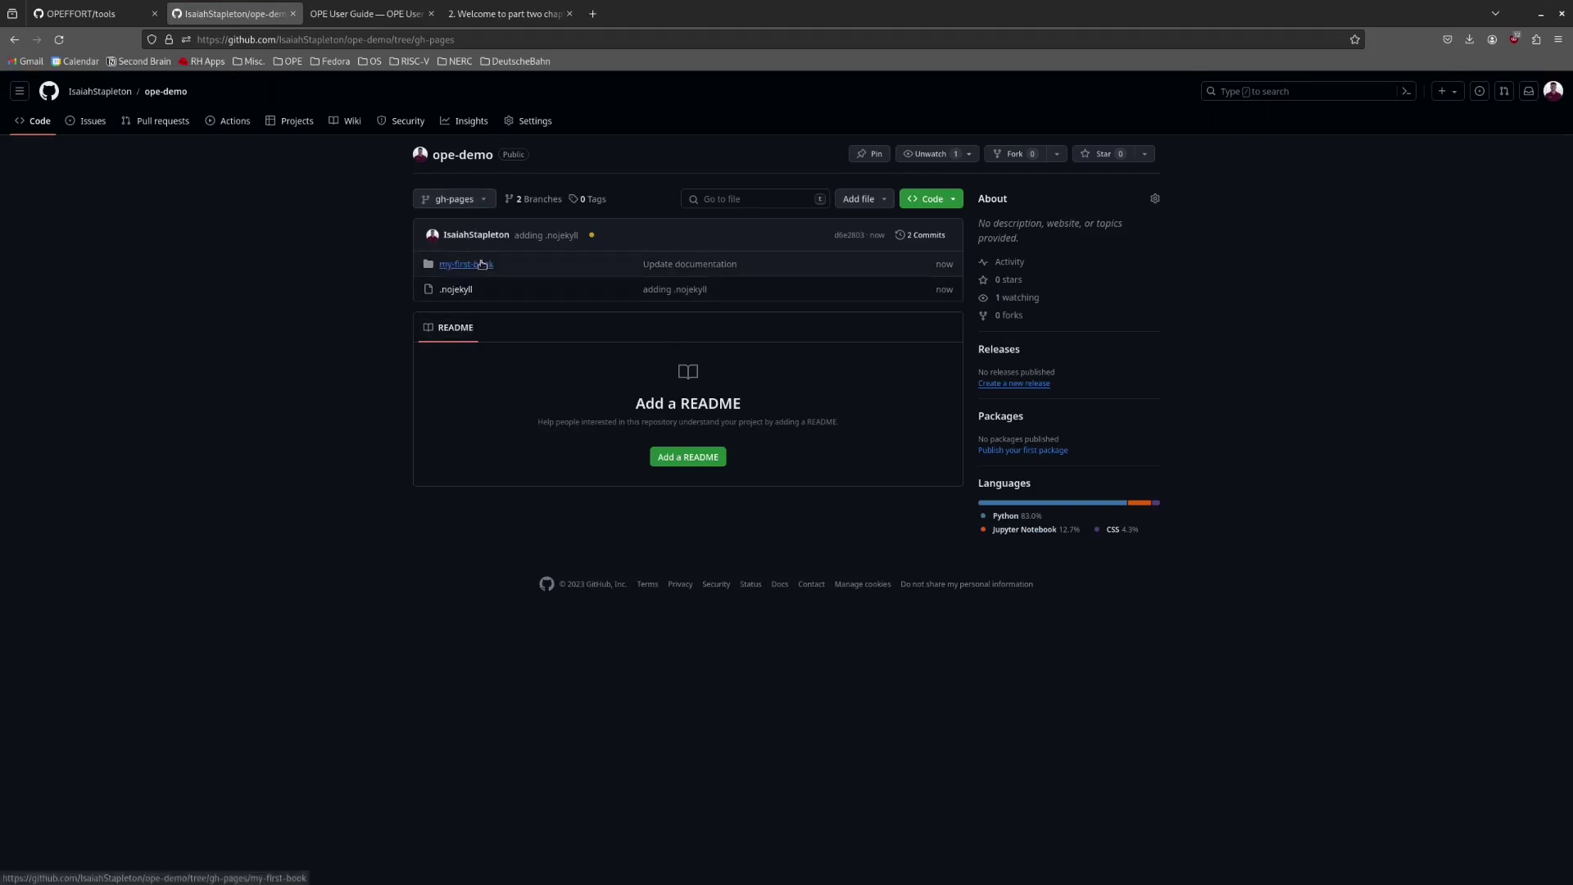
- Check the repository's GitHub Pages settings and examine the latest pages build and deployment workflow run
click(510, 123)
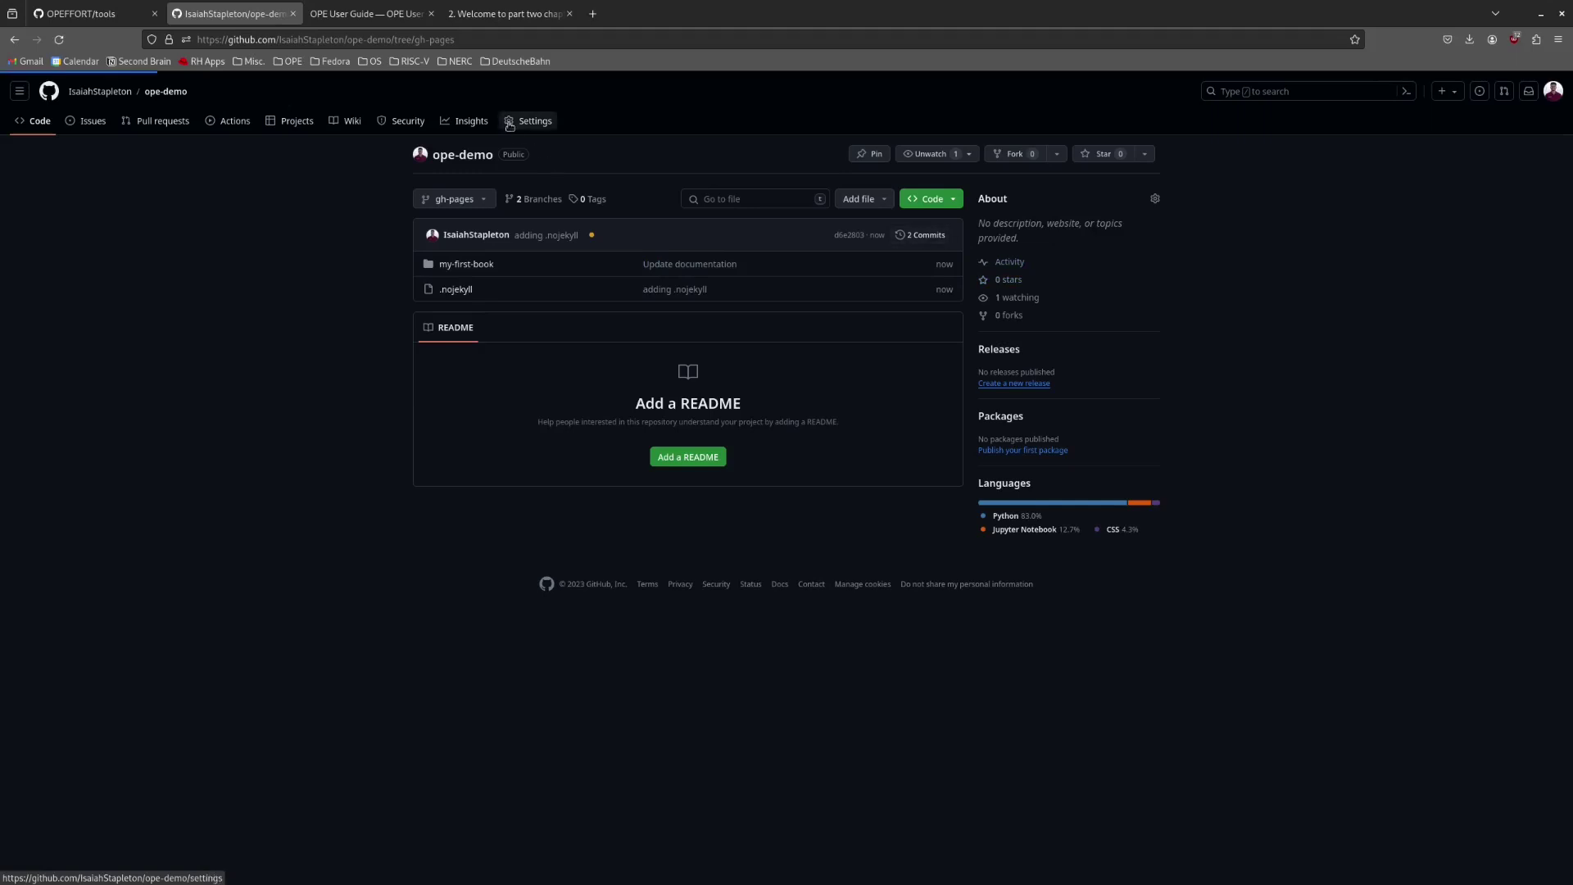
click(510, 412)
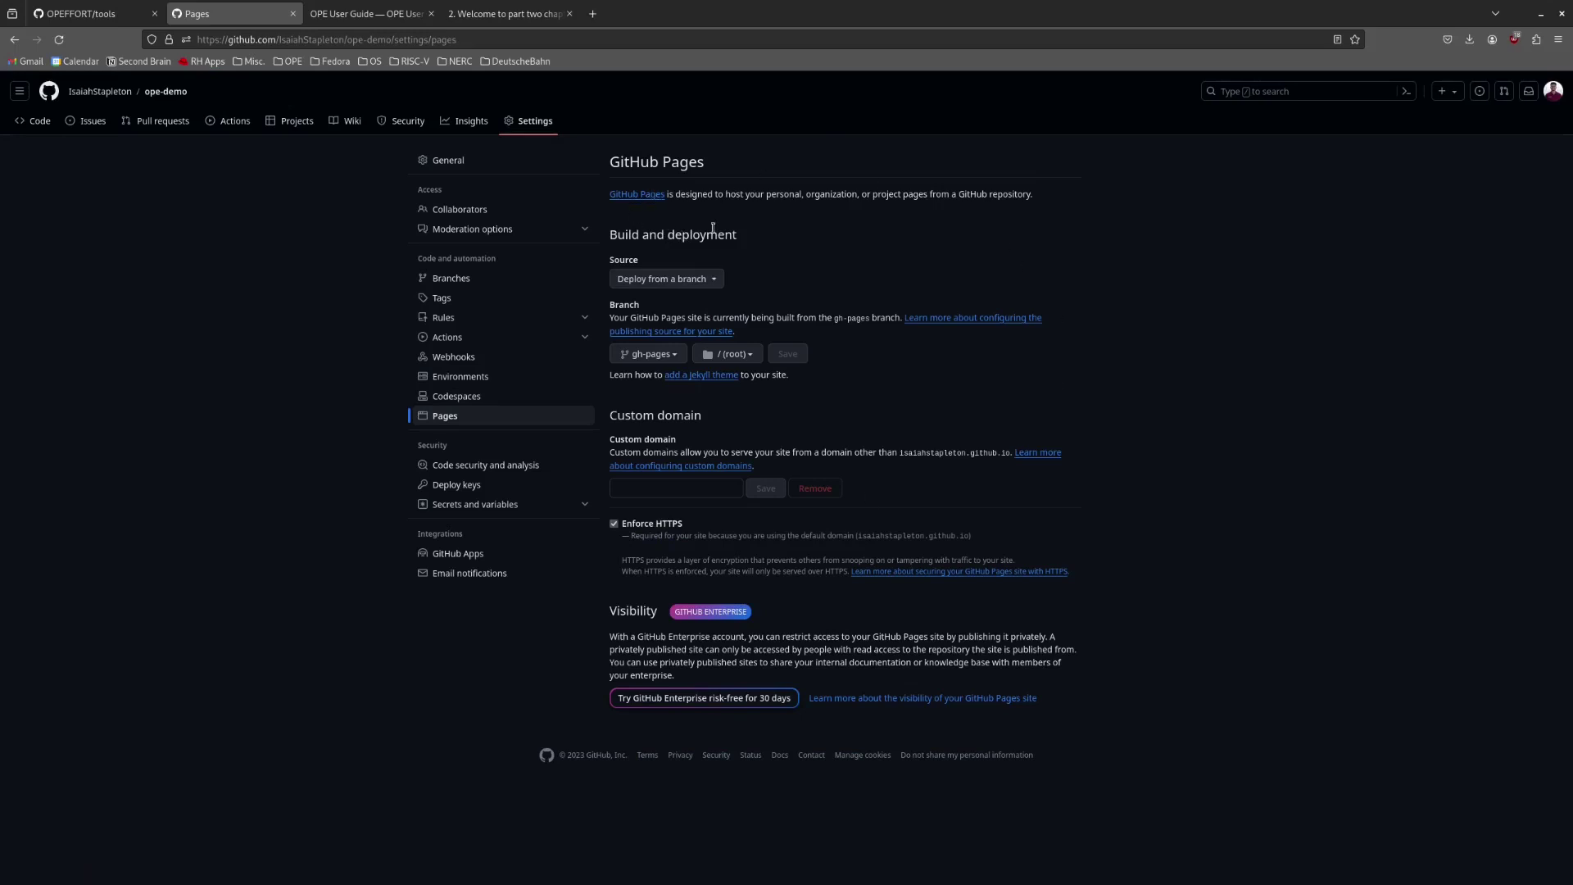
click(227, 121)
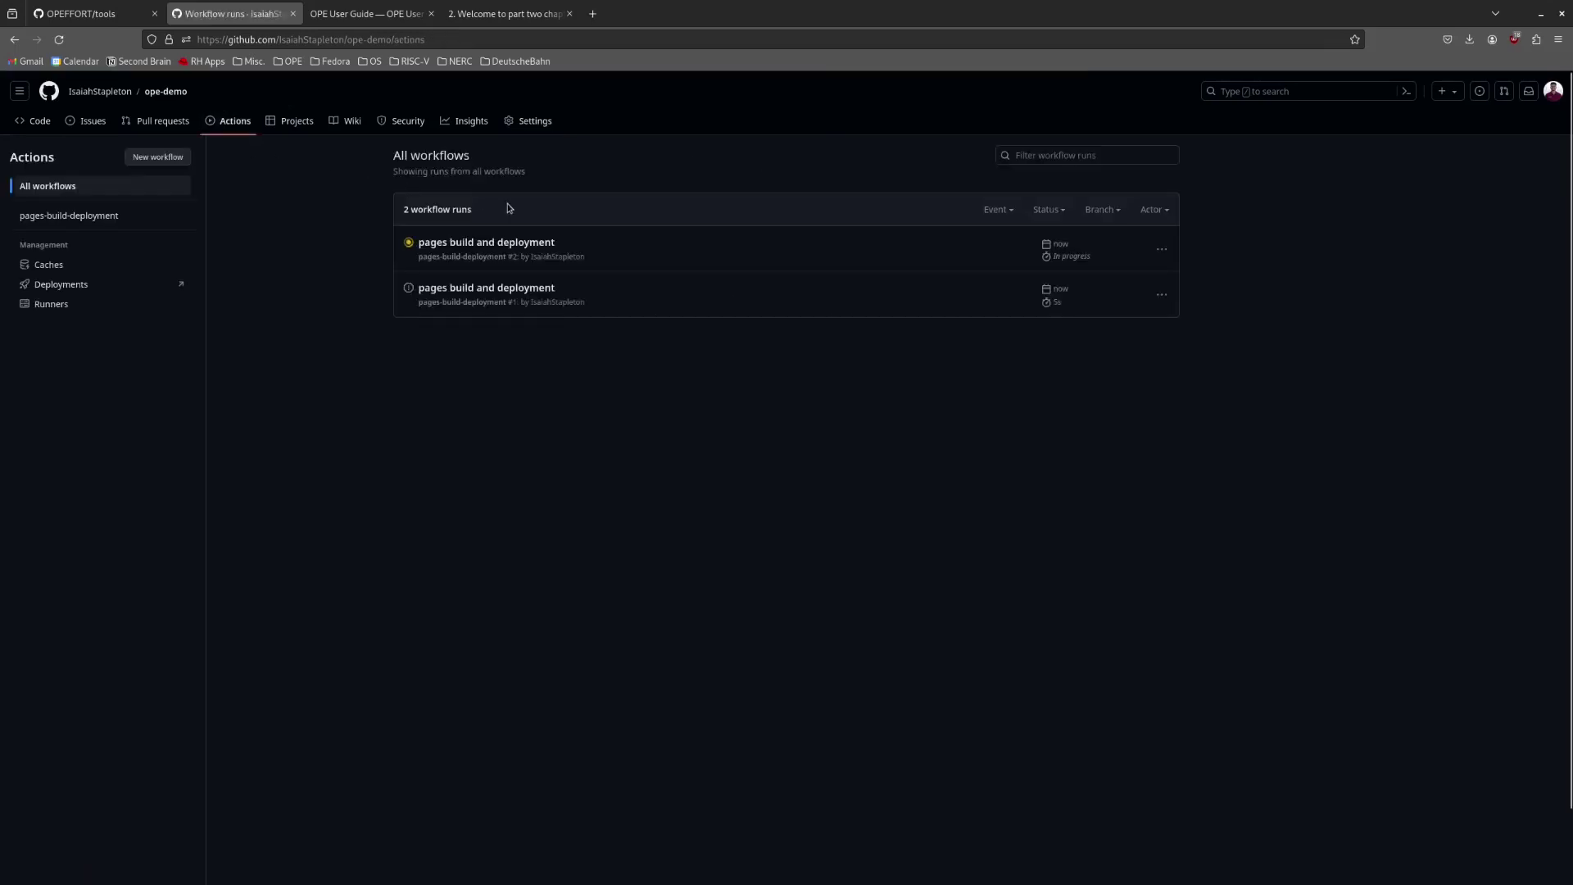
click(536, 247)
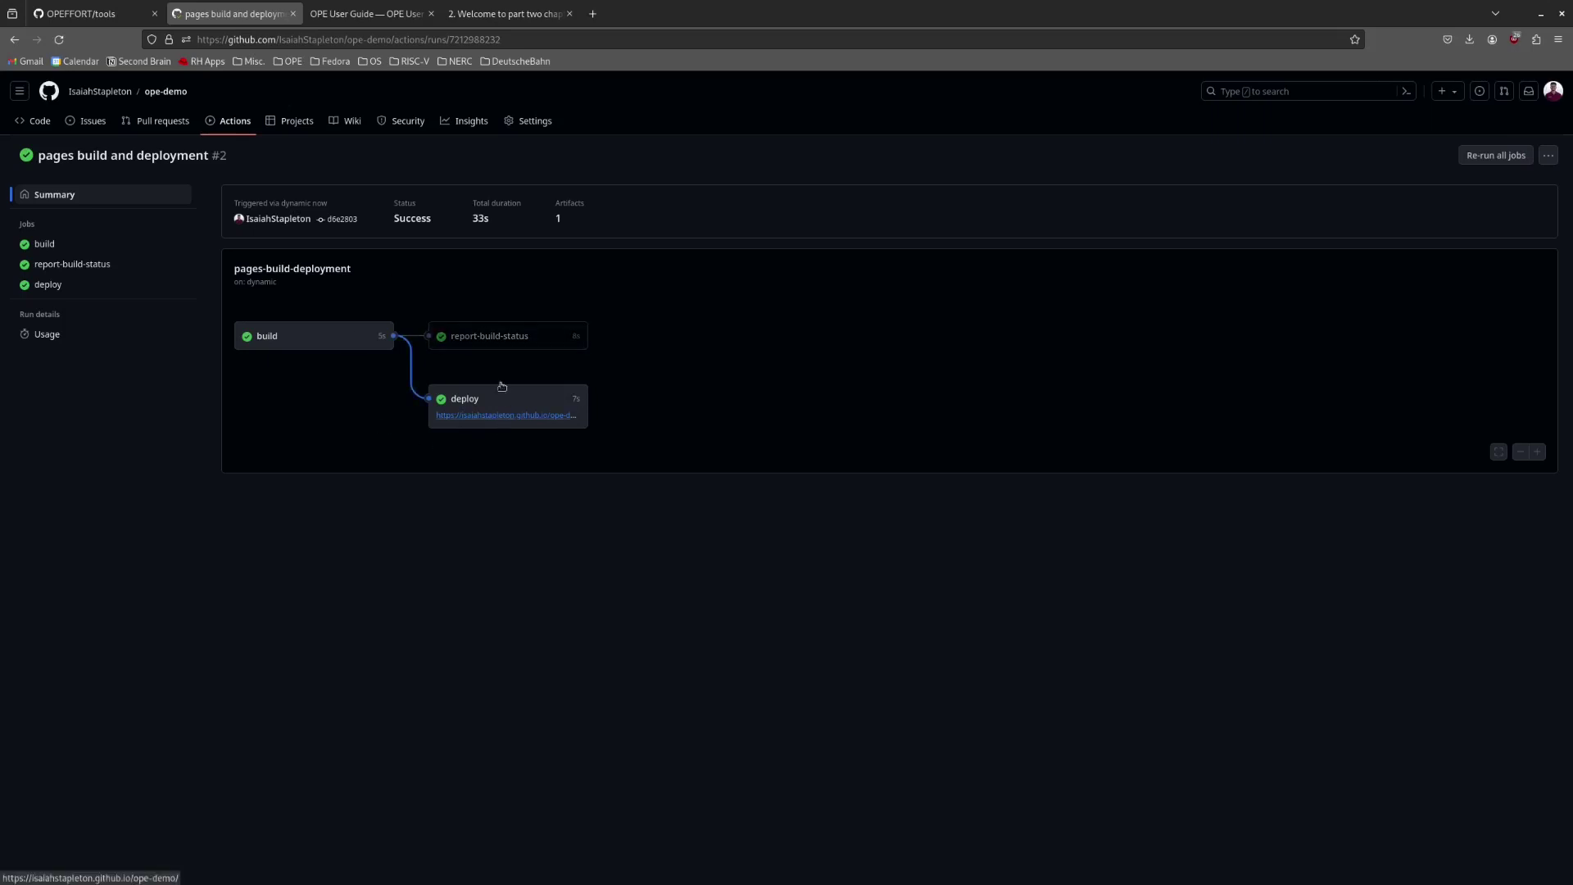
- Visit the live site from the GitHub Pages settings and append my-first-book to its address to load the published book
click(536, 123)
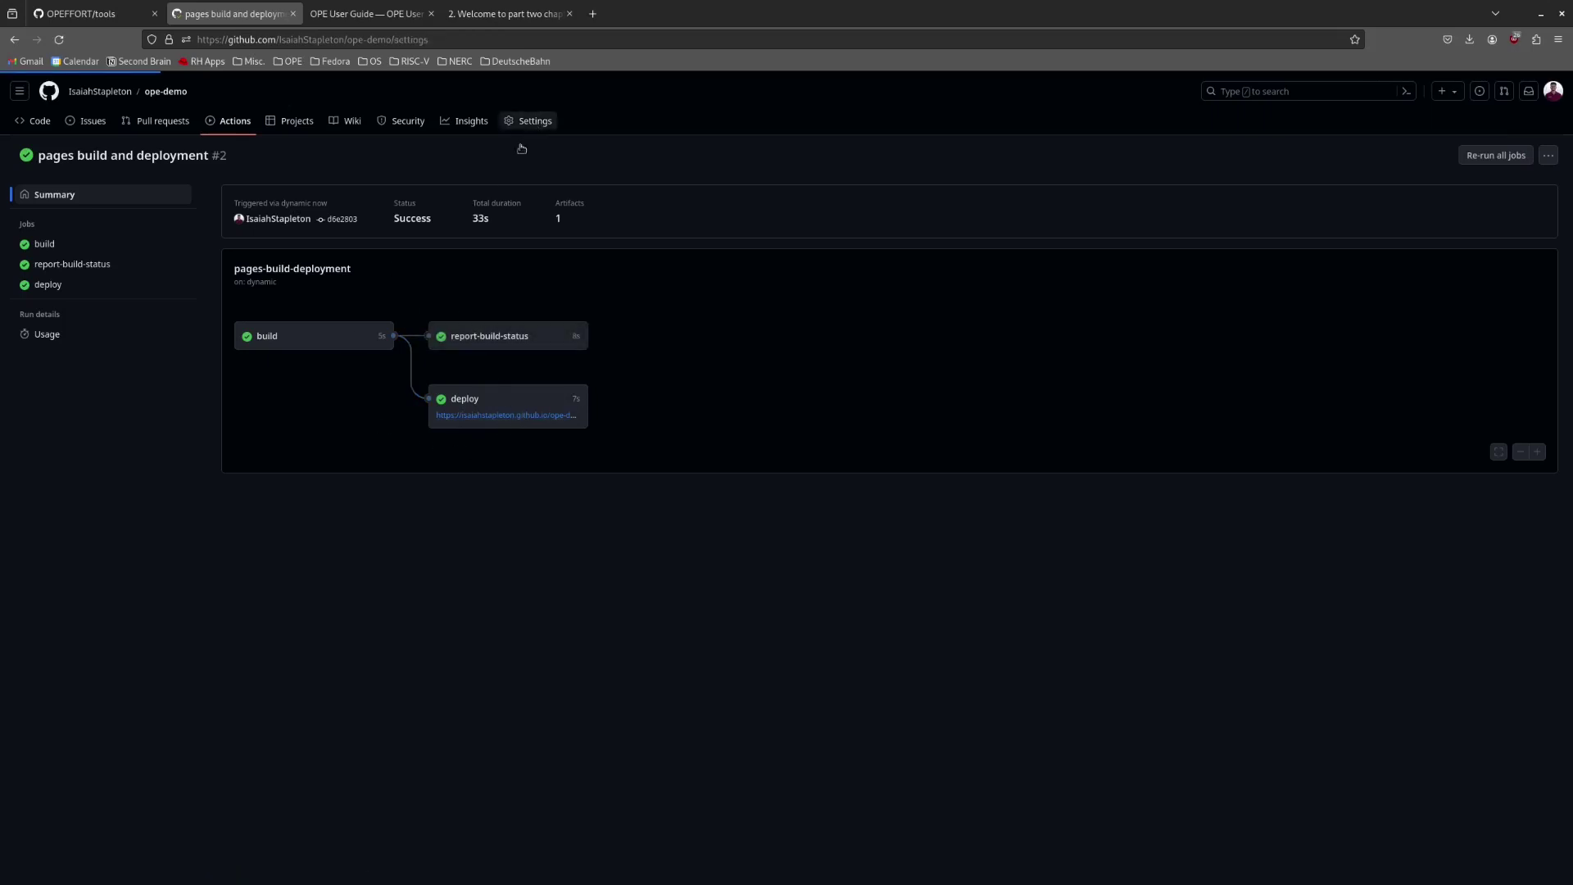
click(444, 417)
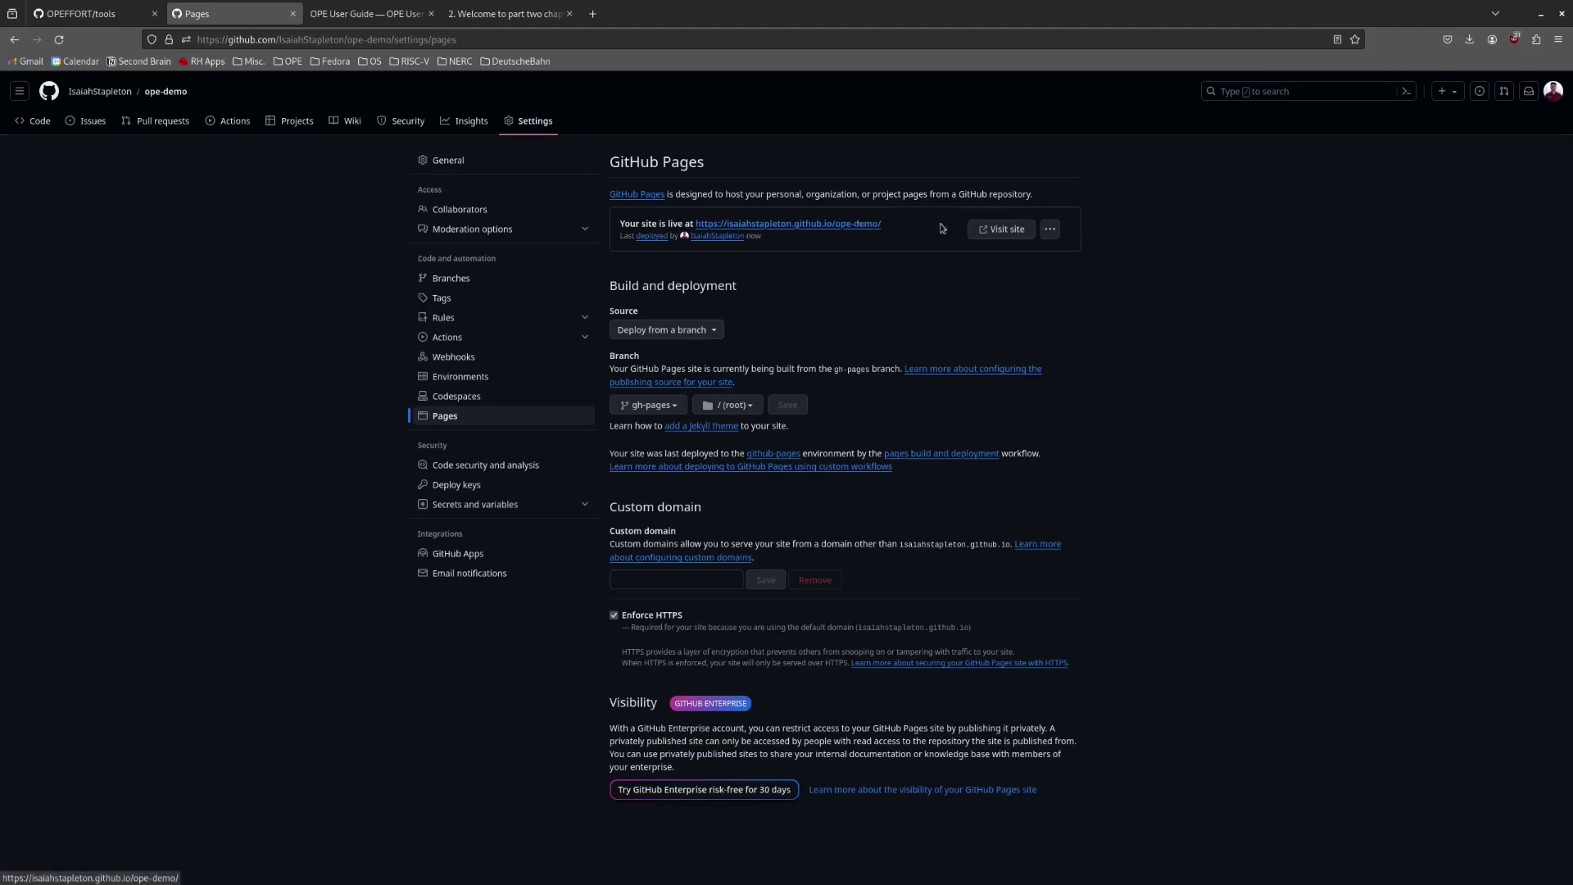
click(1007, 230)
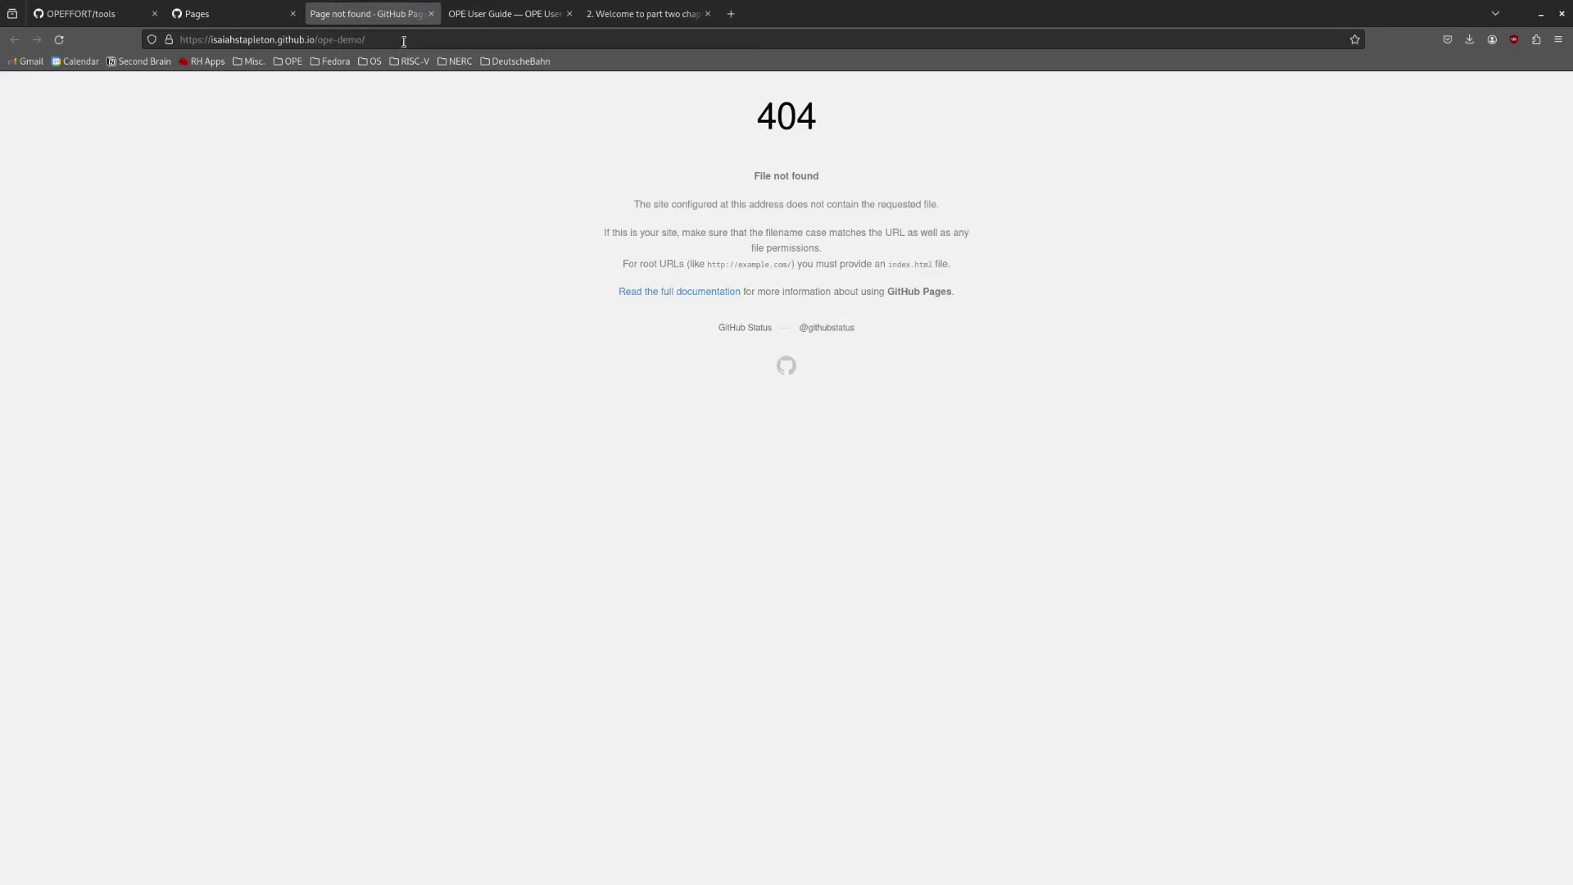
click(453, 42)
click(501, 41)
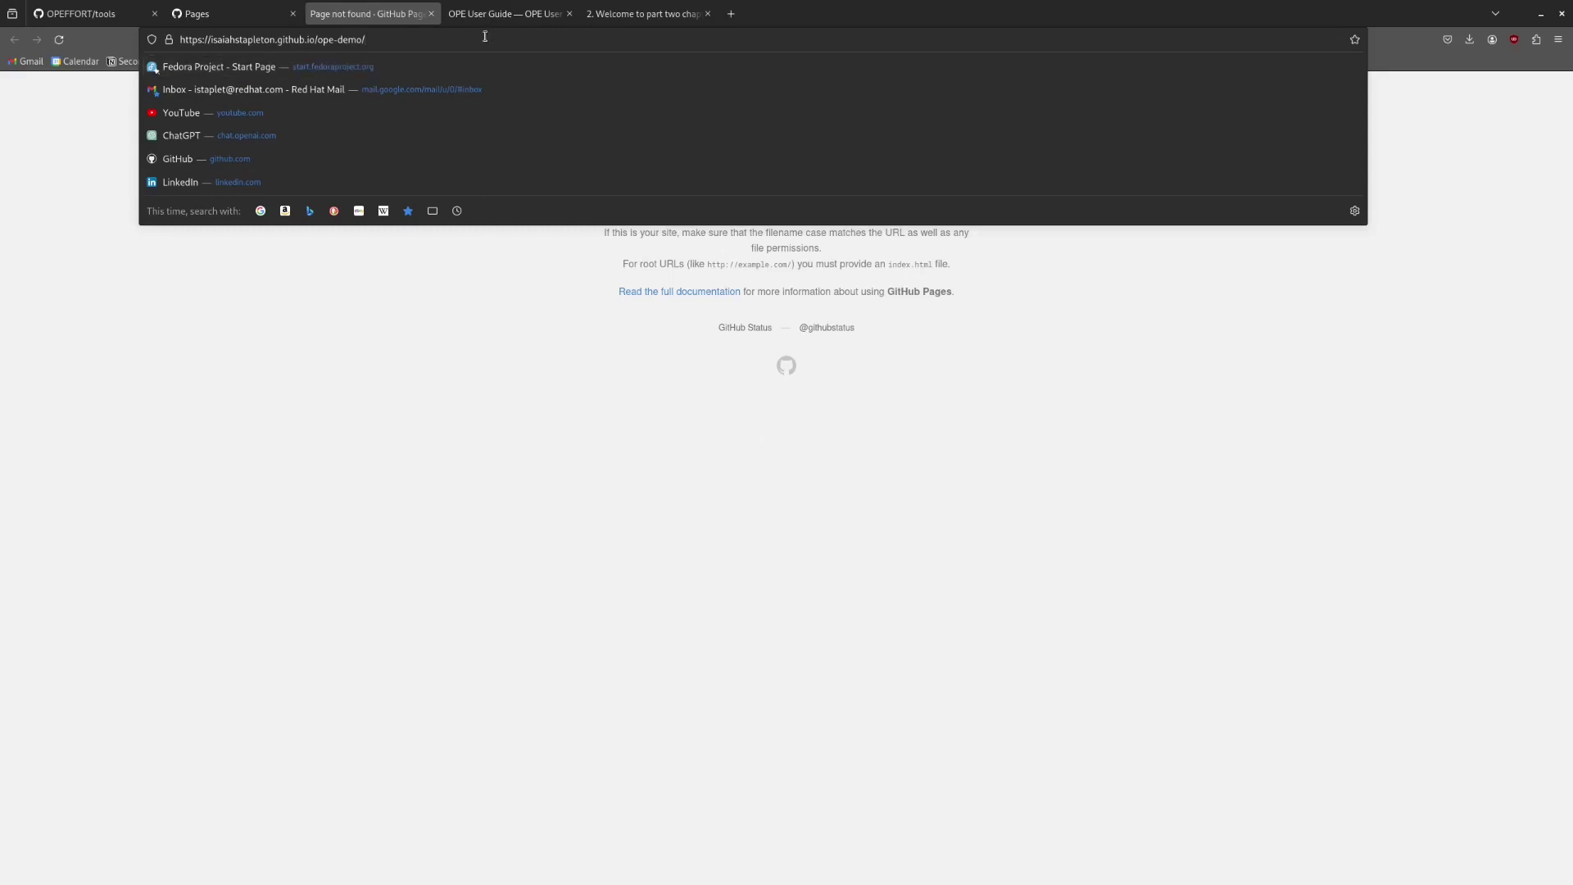
text(my-first-book)
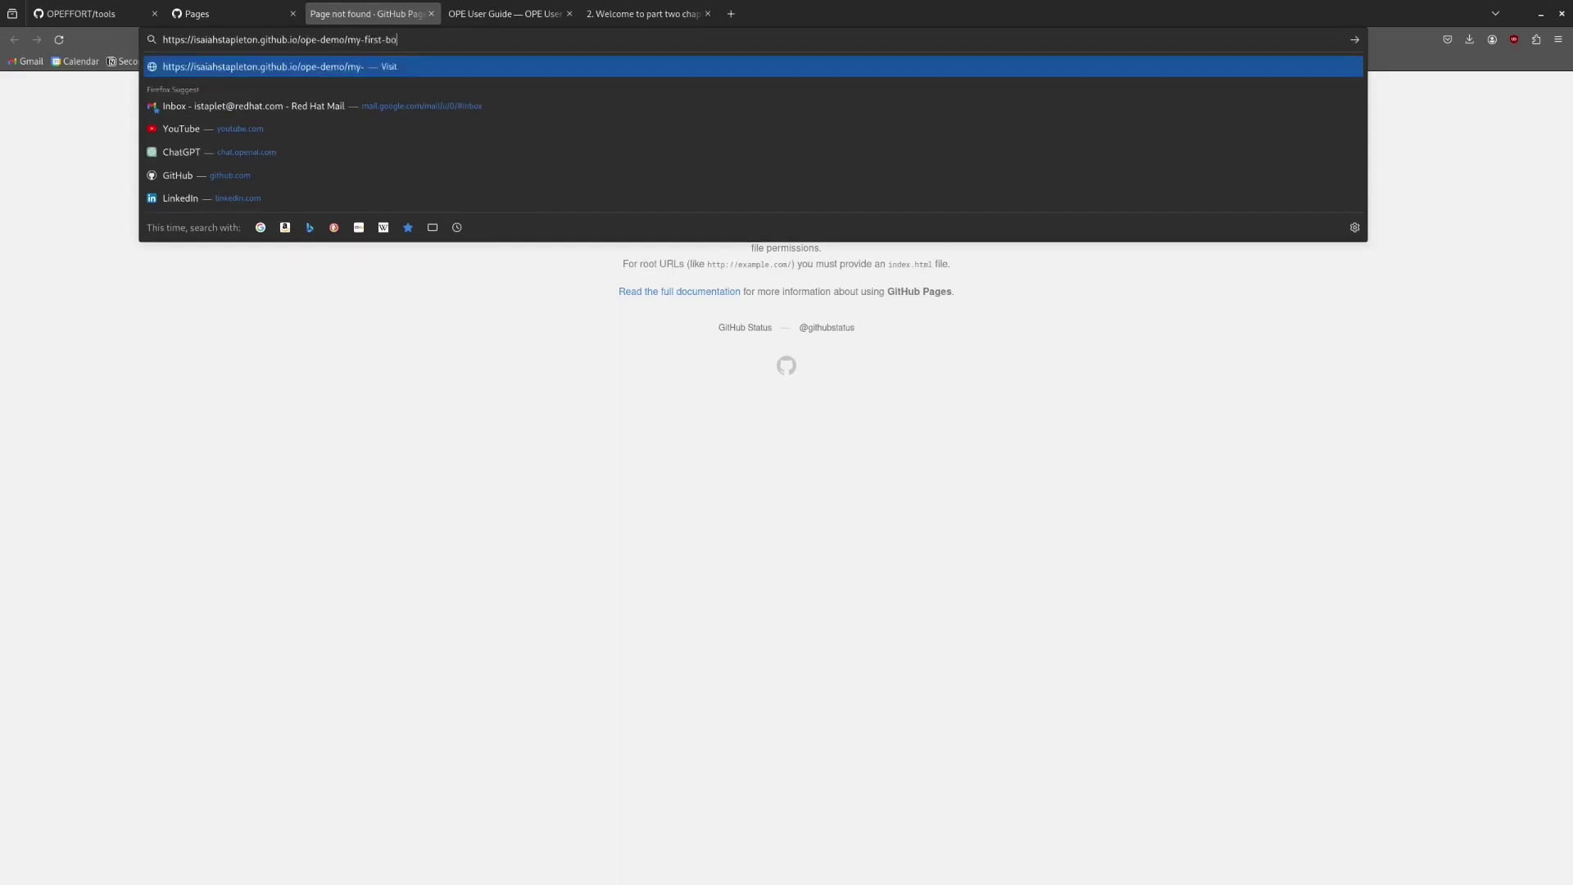
key(Return)
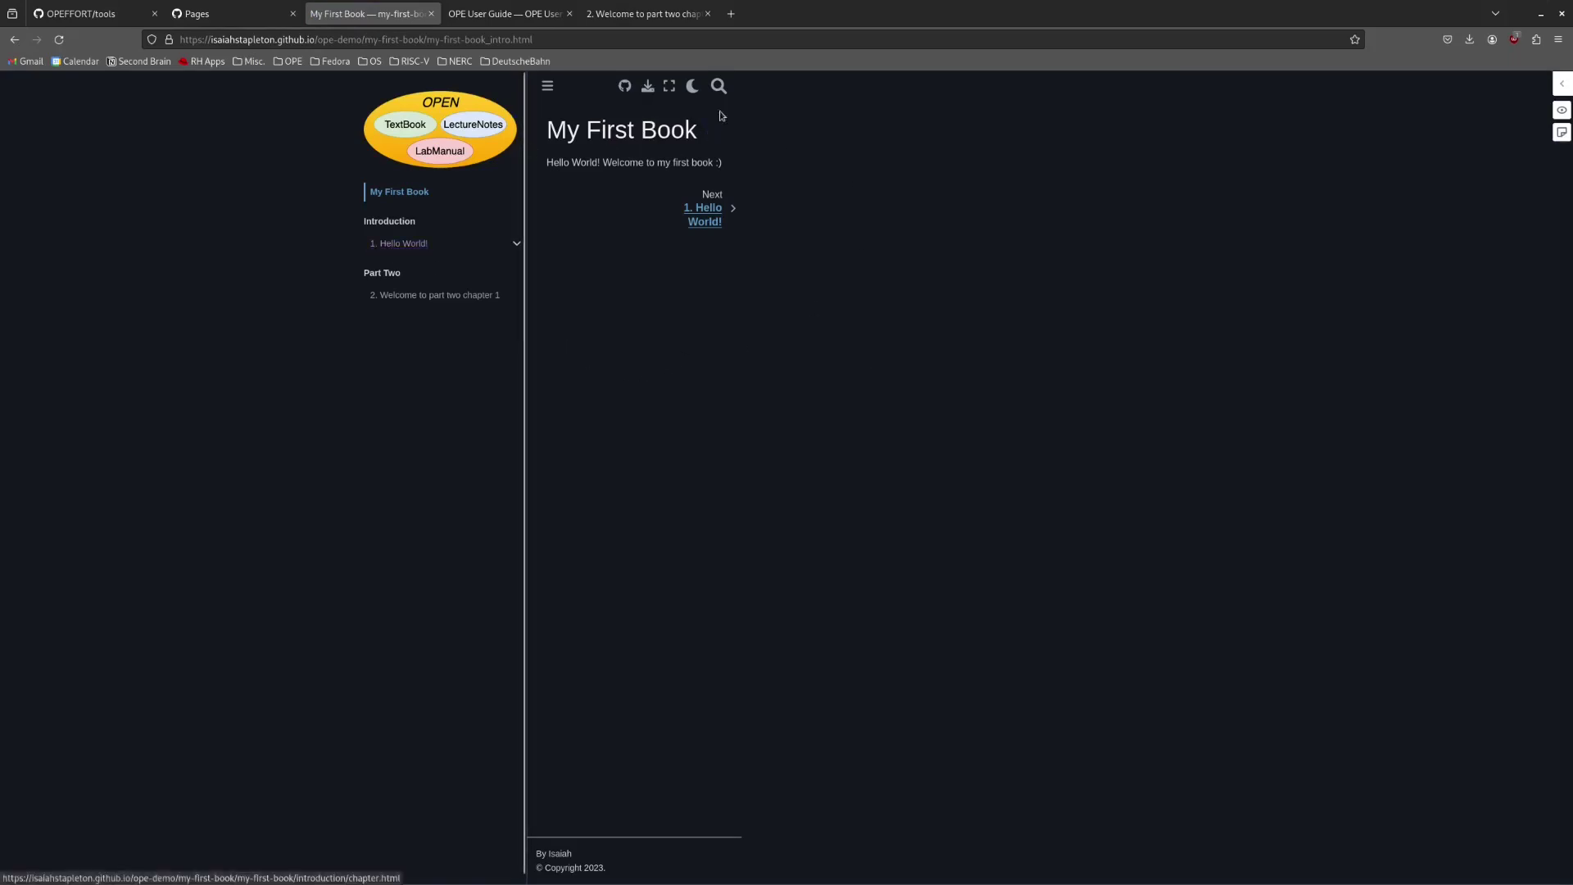
- Browse the published book's Hello World! chapter, My First Section, and the part two chapter
click(403, 243)
click(422, 263)
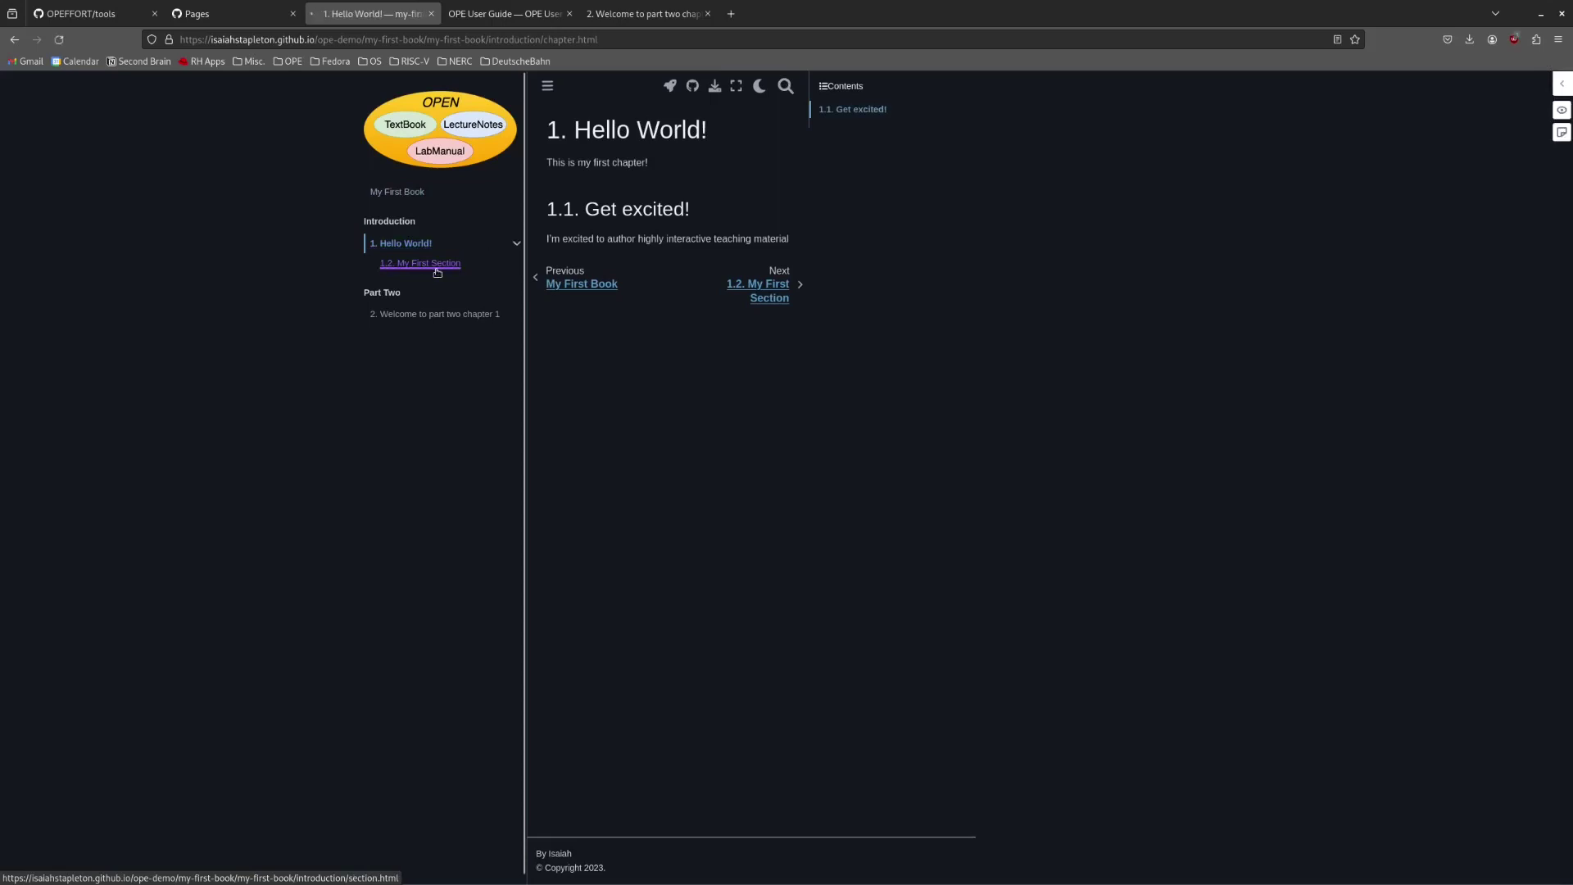
click(434, 315)
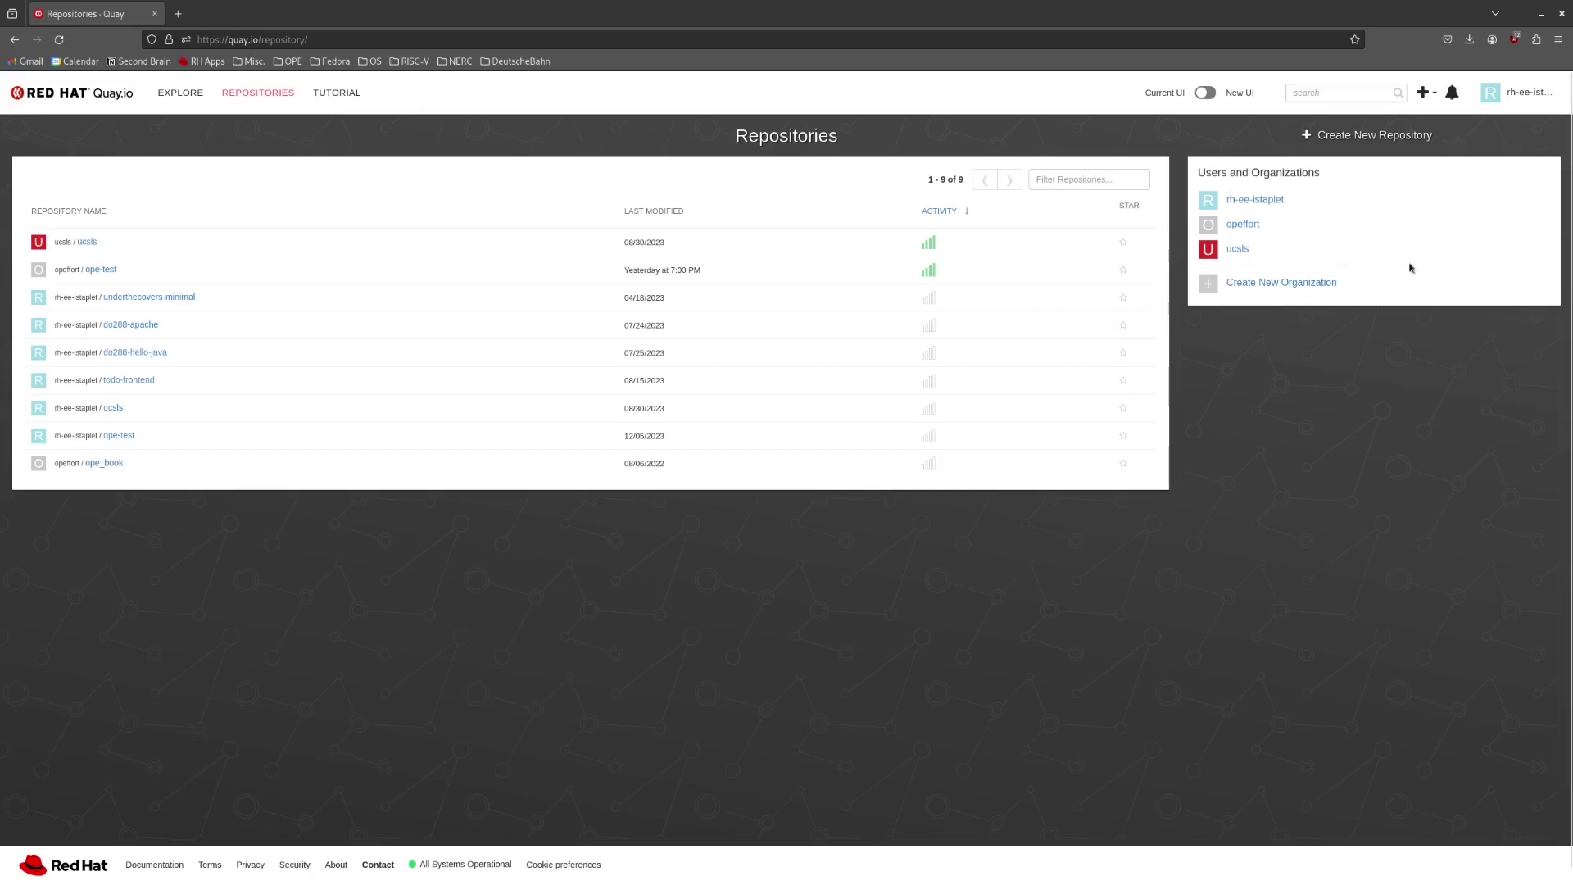
- Create a new public, empty Quay.io repository named ope-demo under the personal namespace
click(1367, 138)
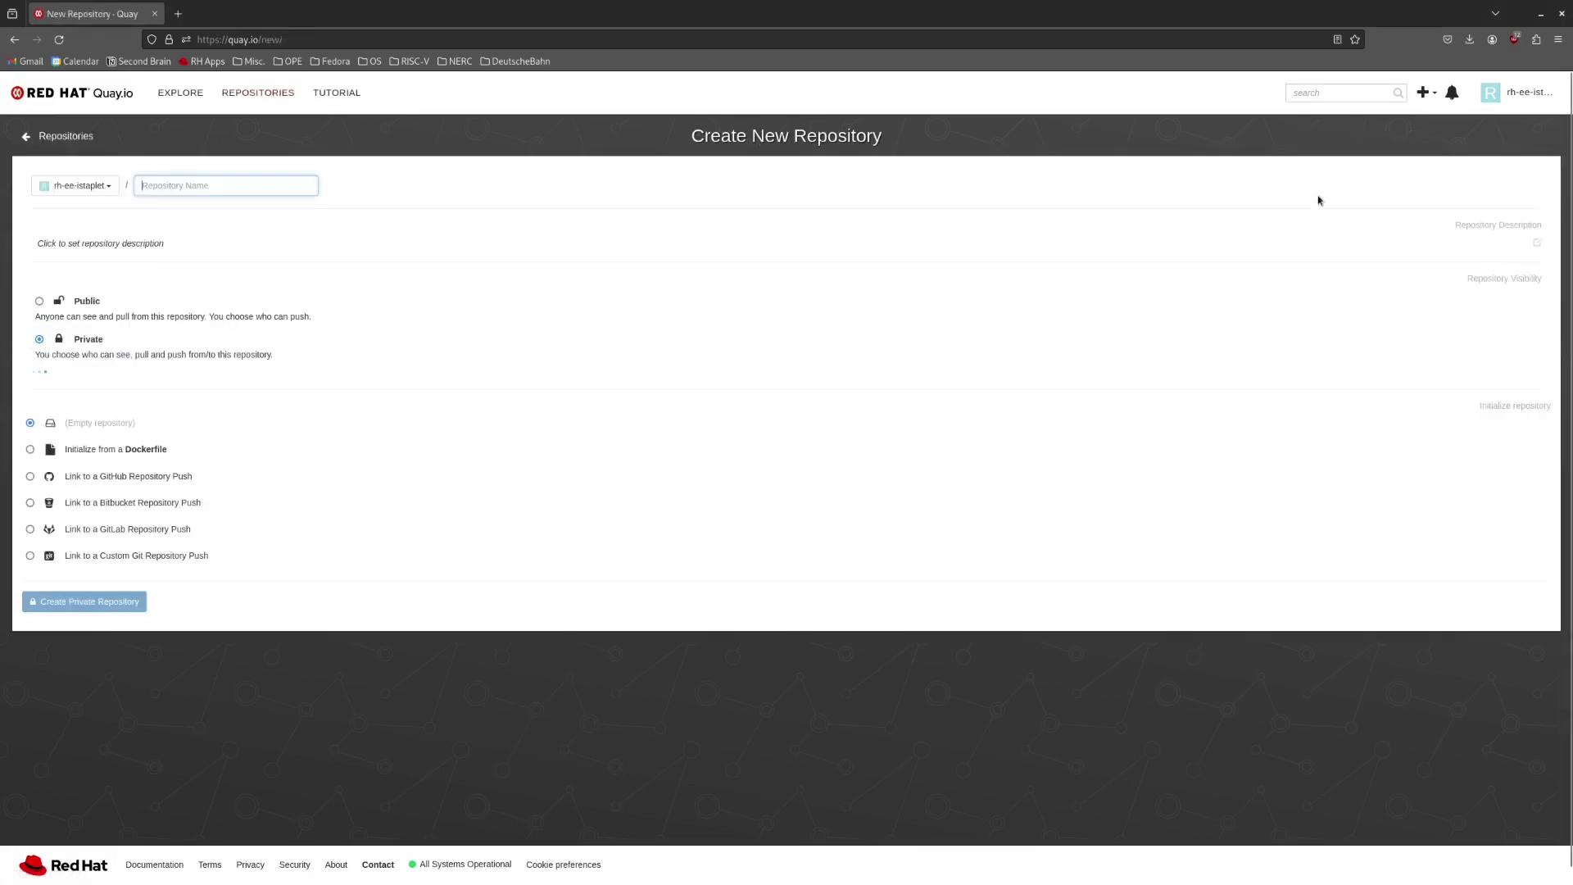
click(208, 184)
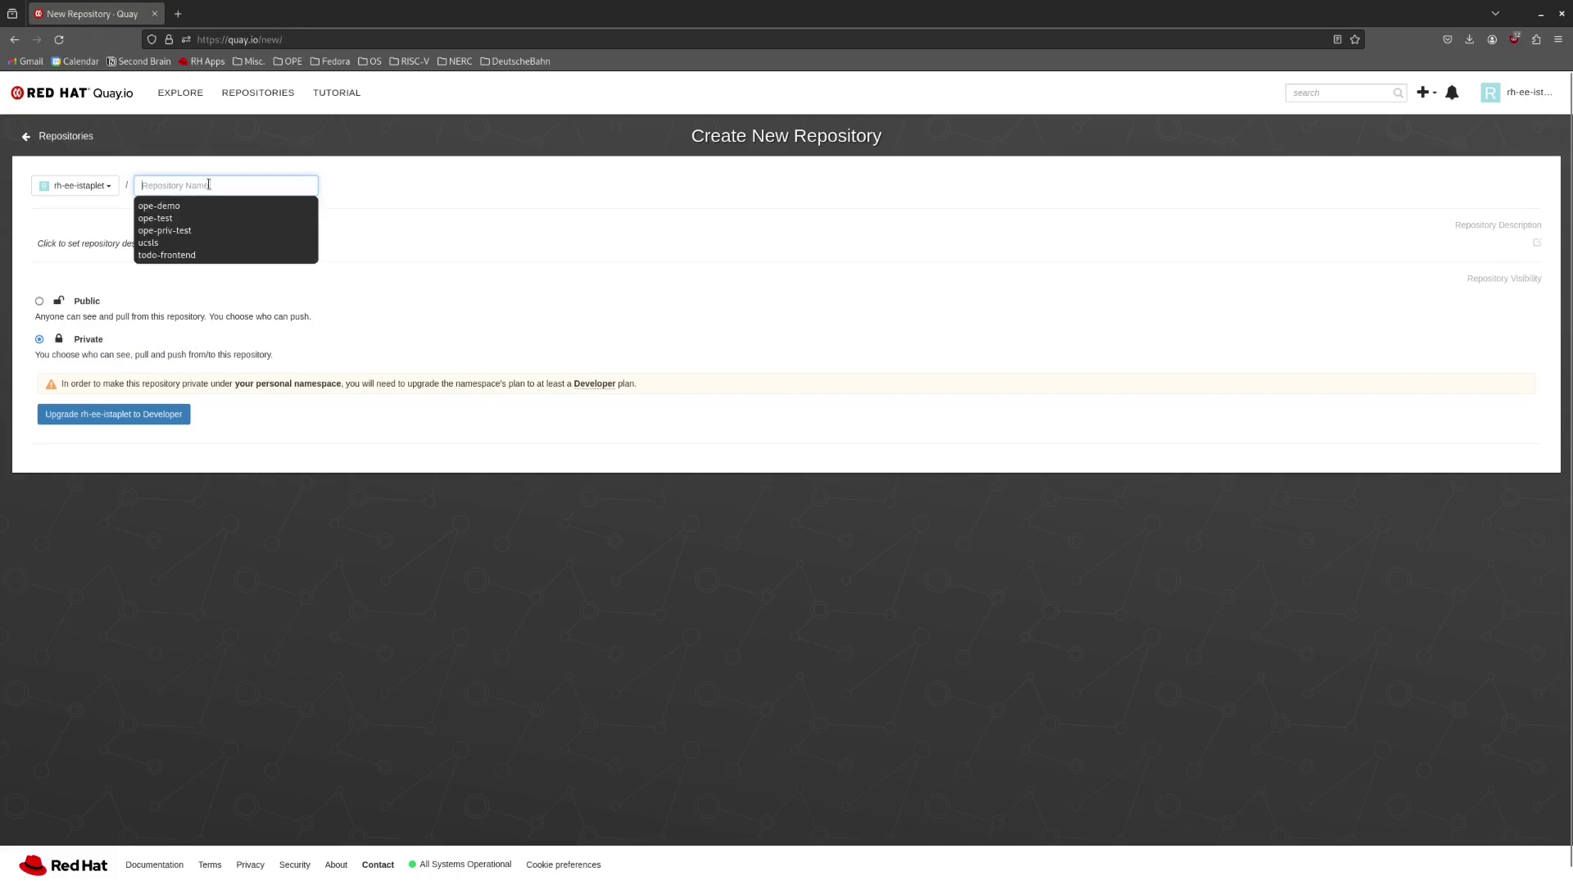
text(ope-demo)
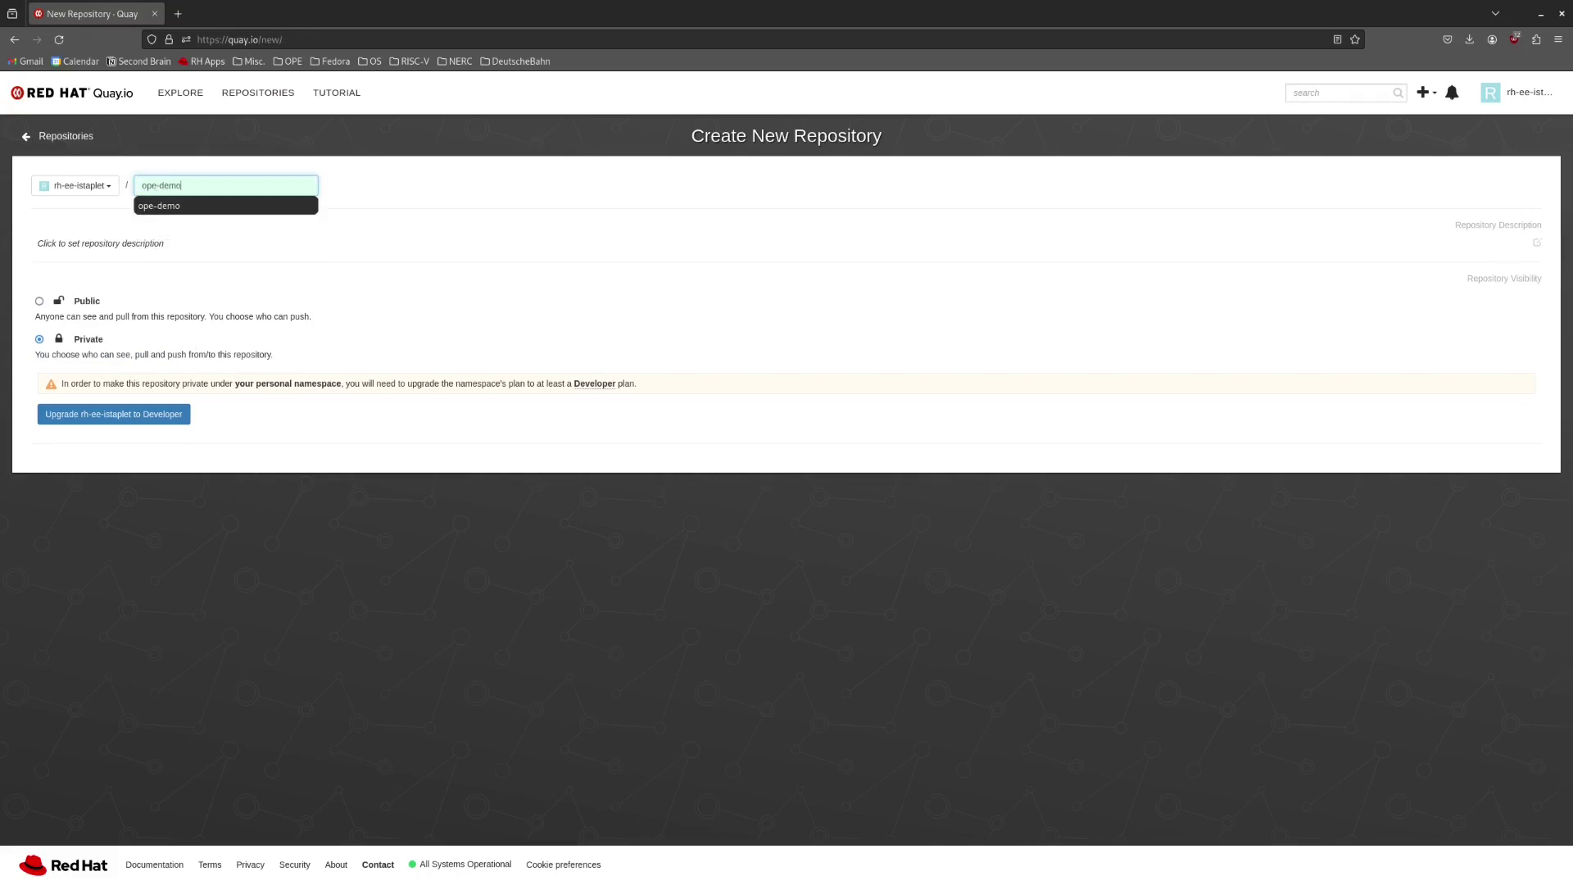
click(39, 300)
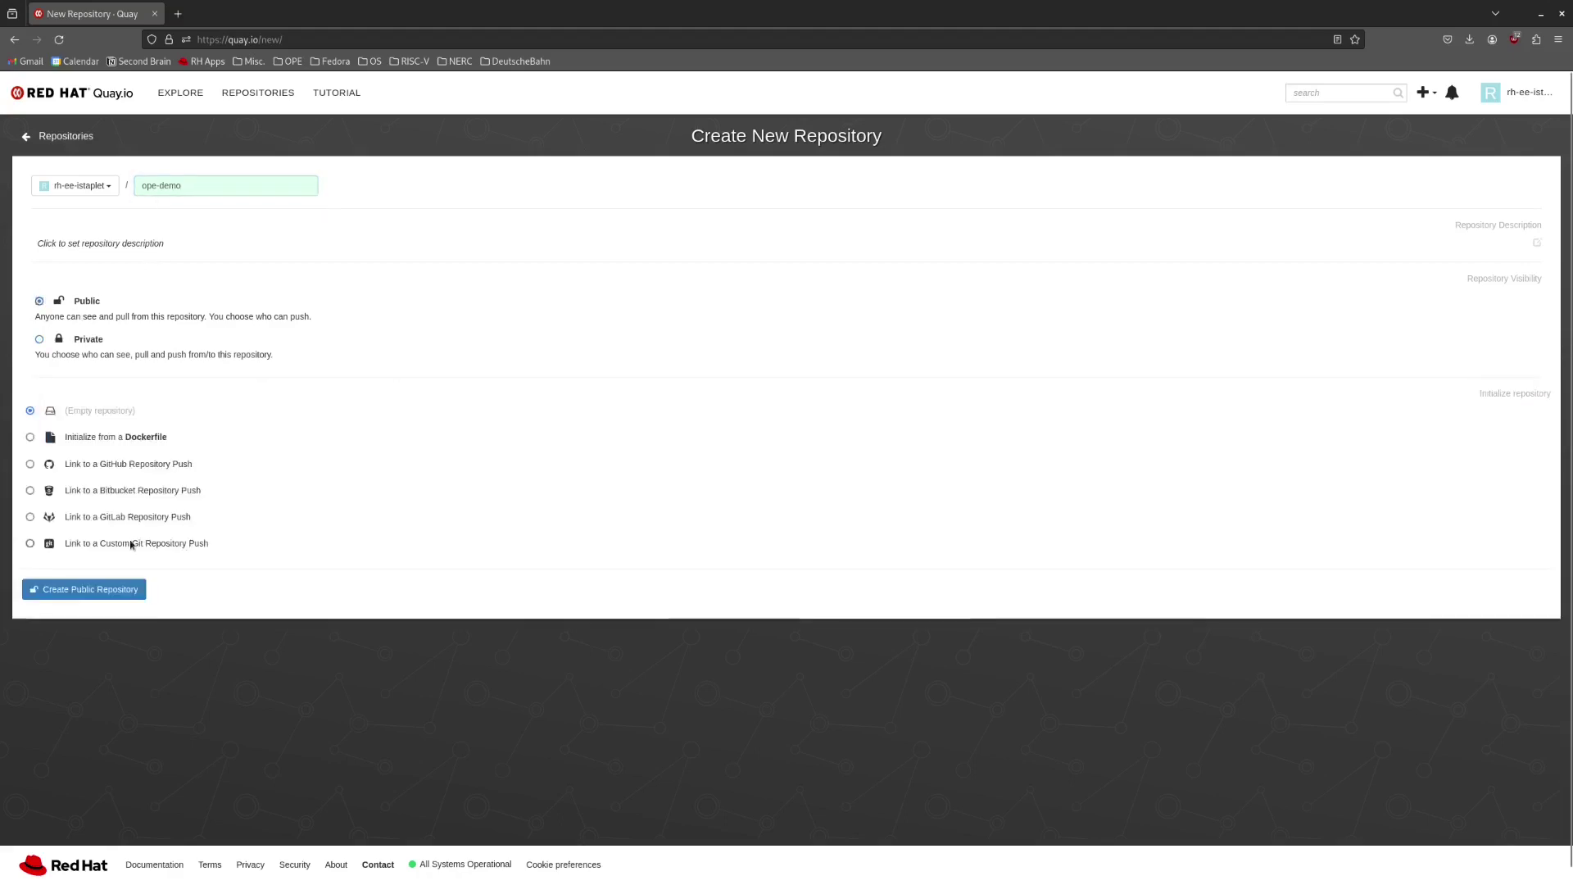
click(111, 595)
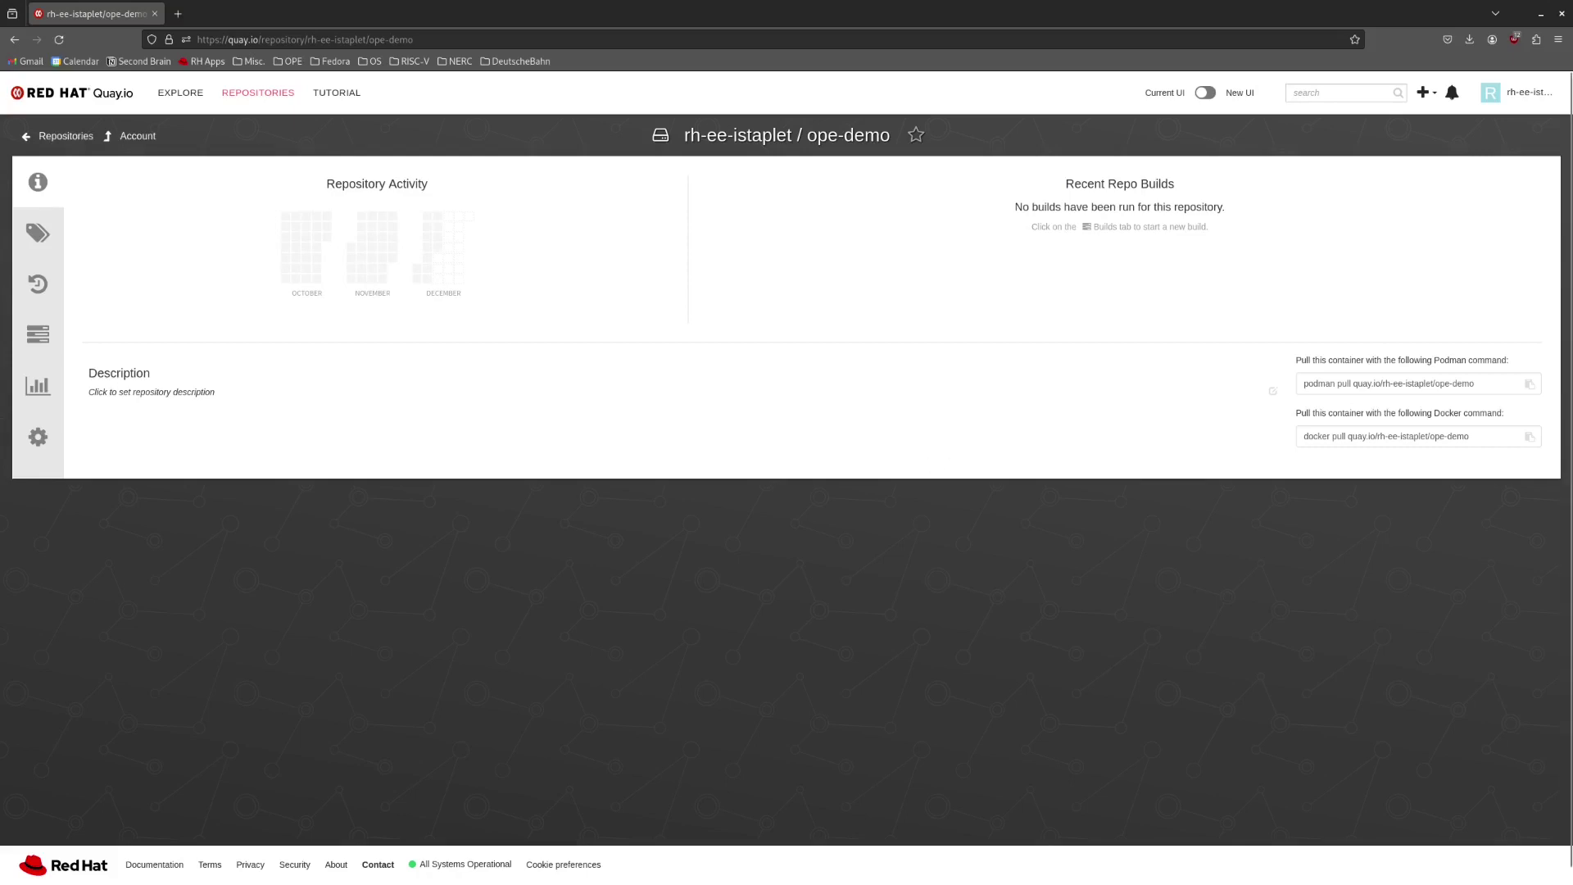
- In the terminal, enter the containers directory, run ope new_container my-first-container, and list the directory's contents
key(alt+Tab)
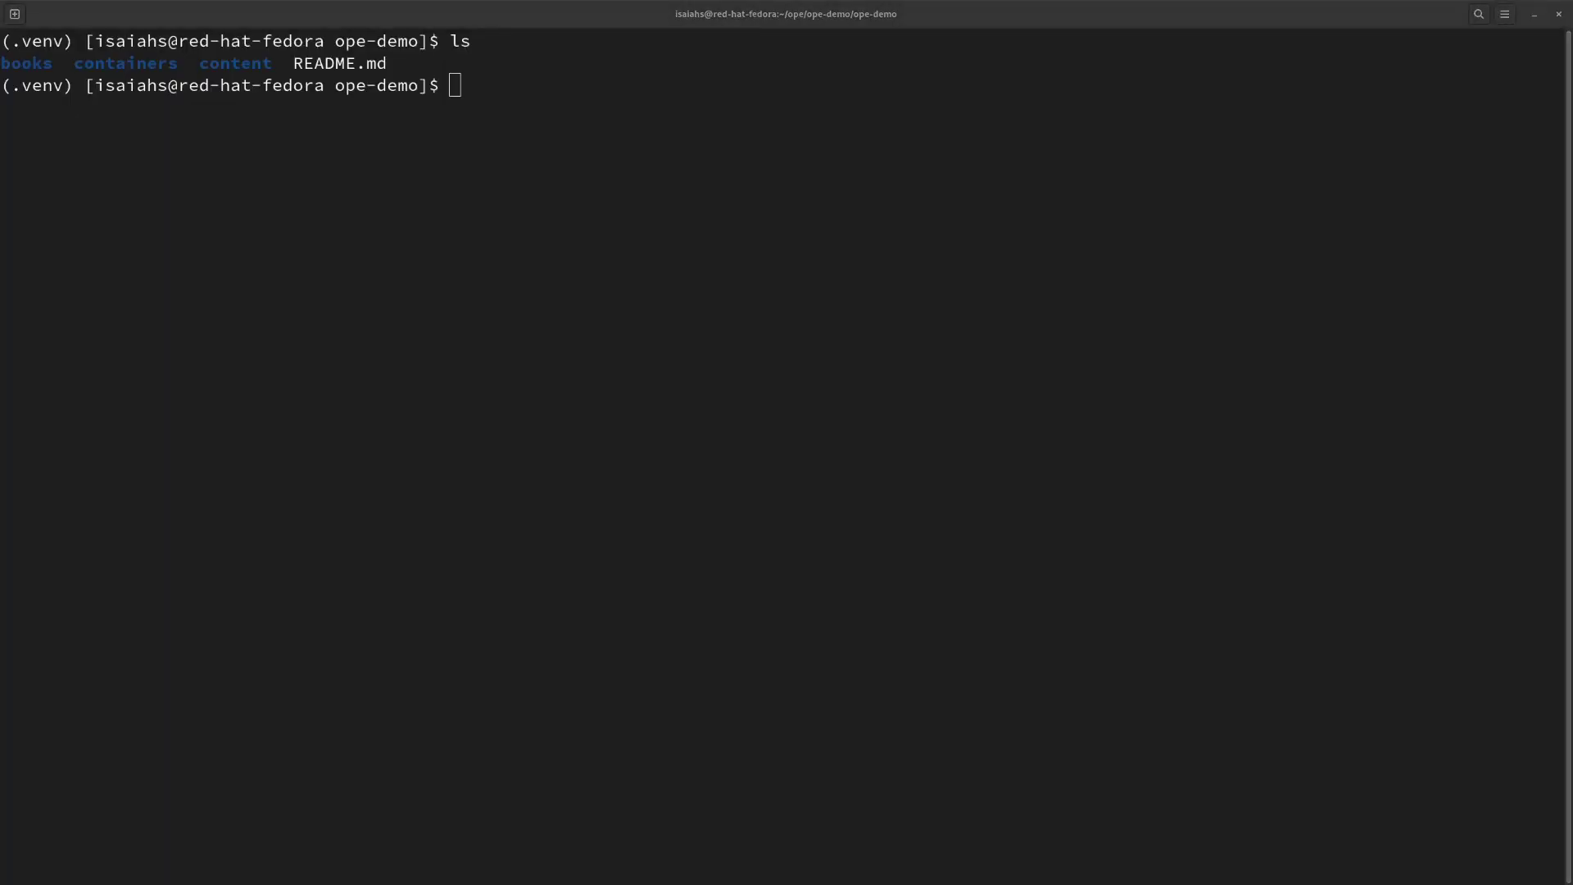
text(cd conta)
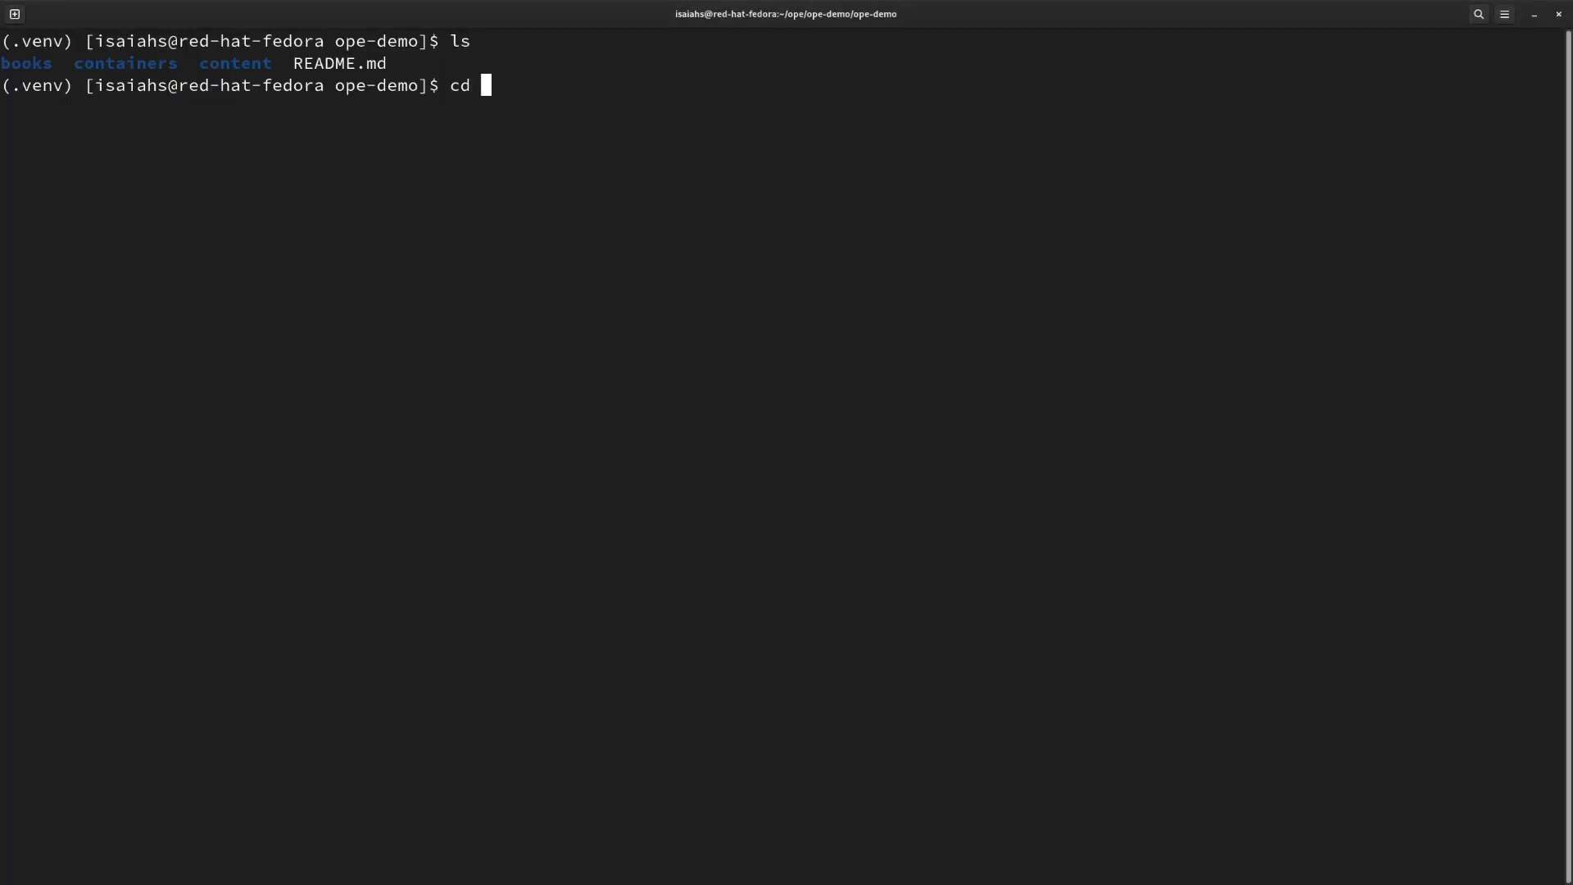
key(Tab)
key(Return)
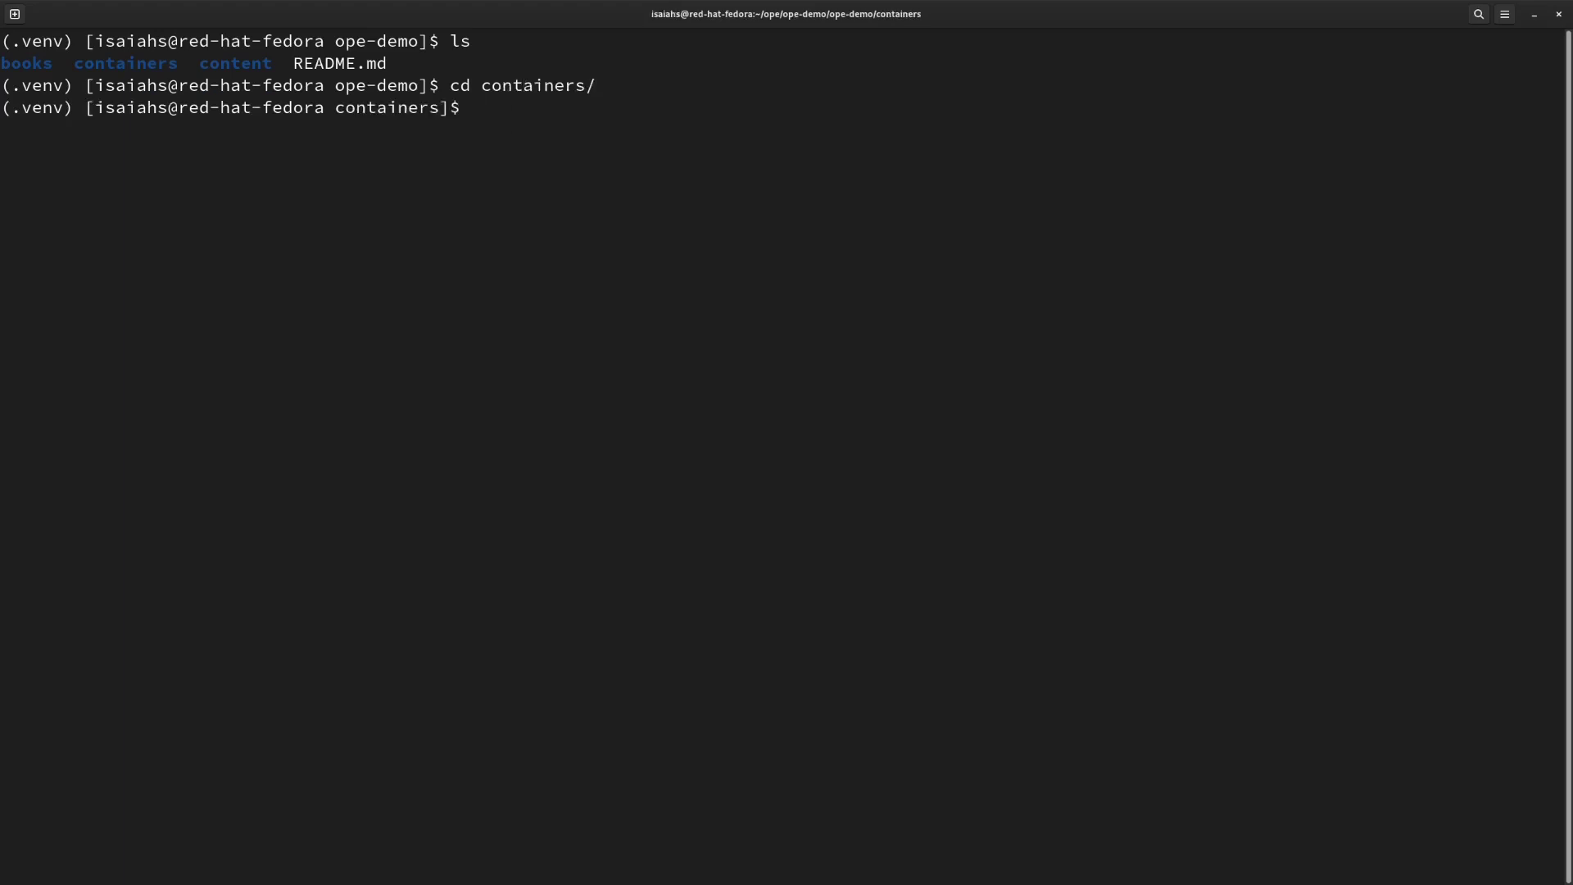
text(ope new_container)
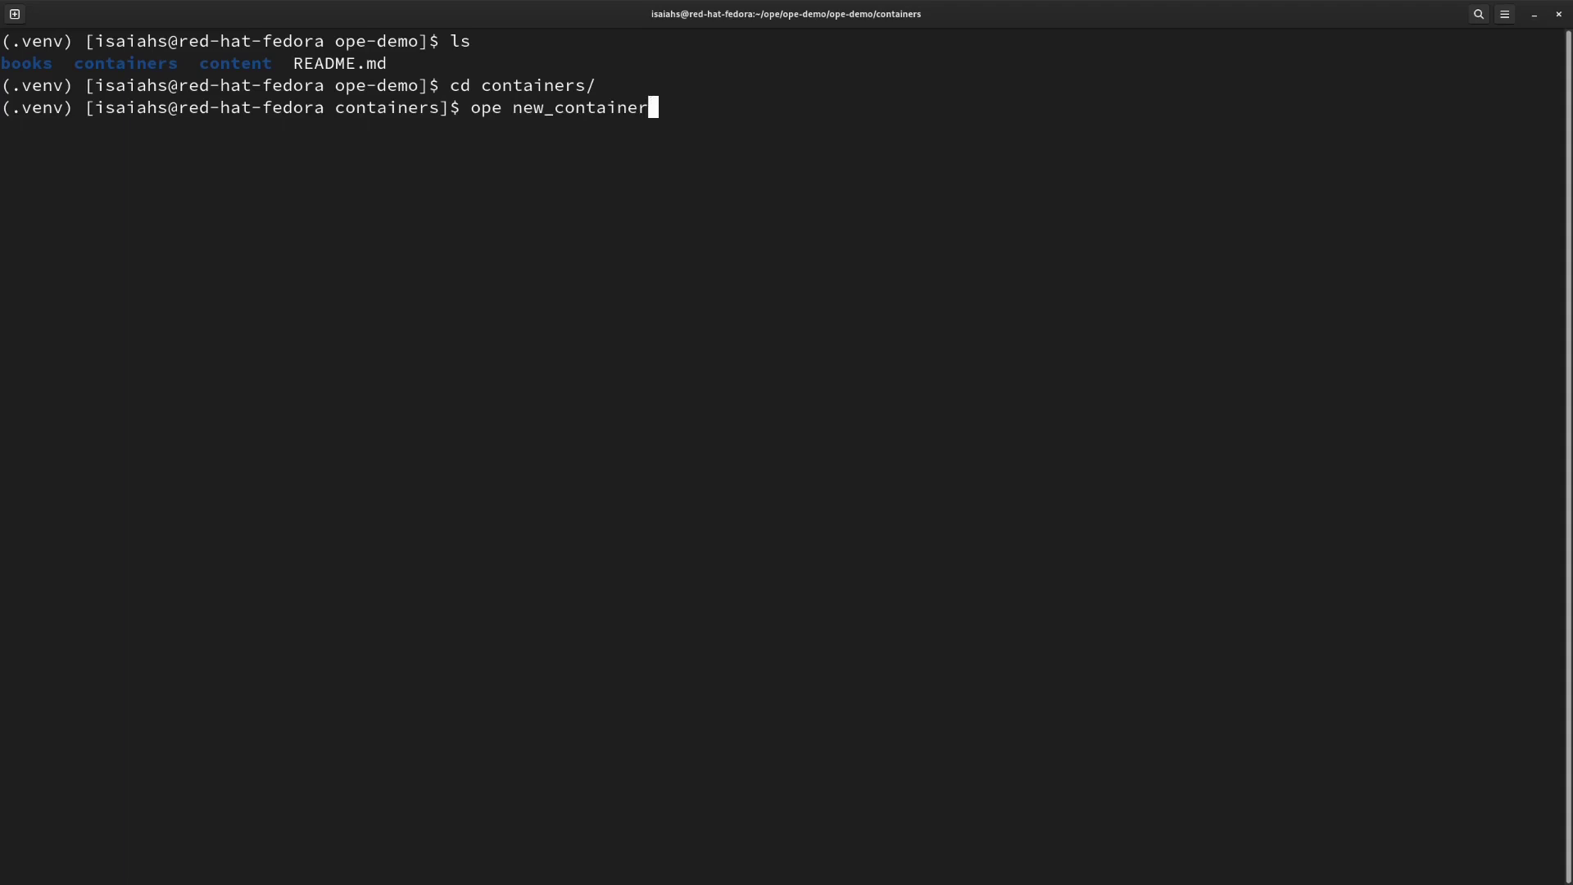
text( my-first-container)
key(Return)
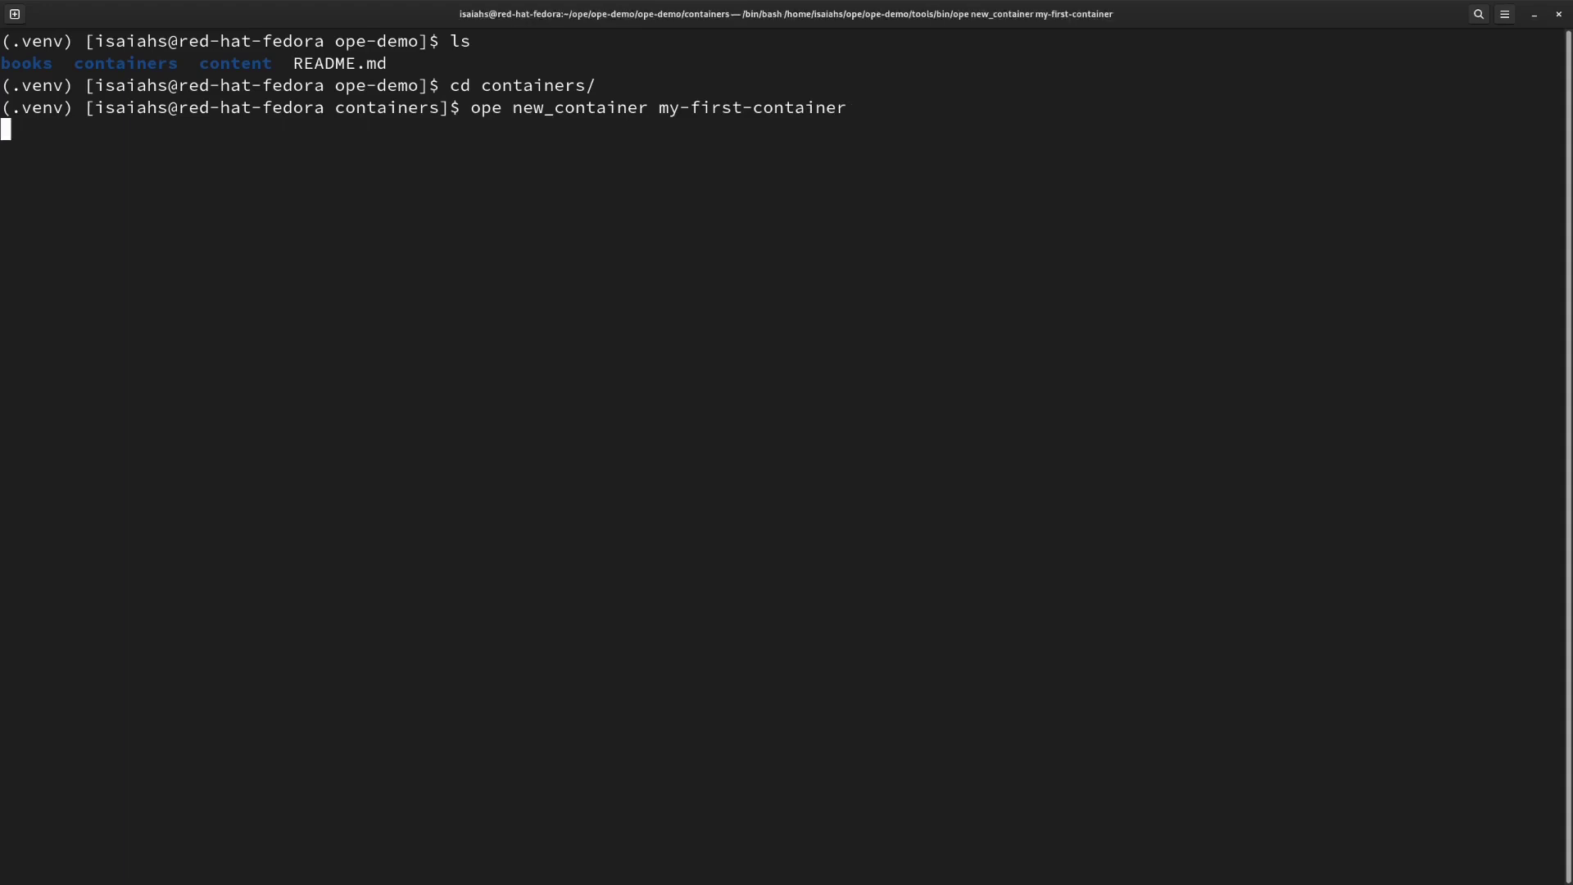
text(ls)
key(Return)
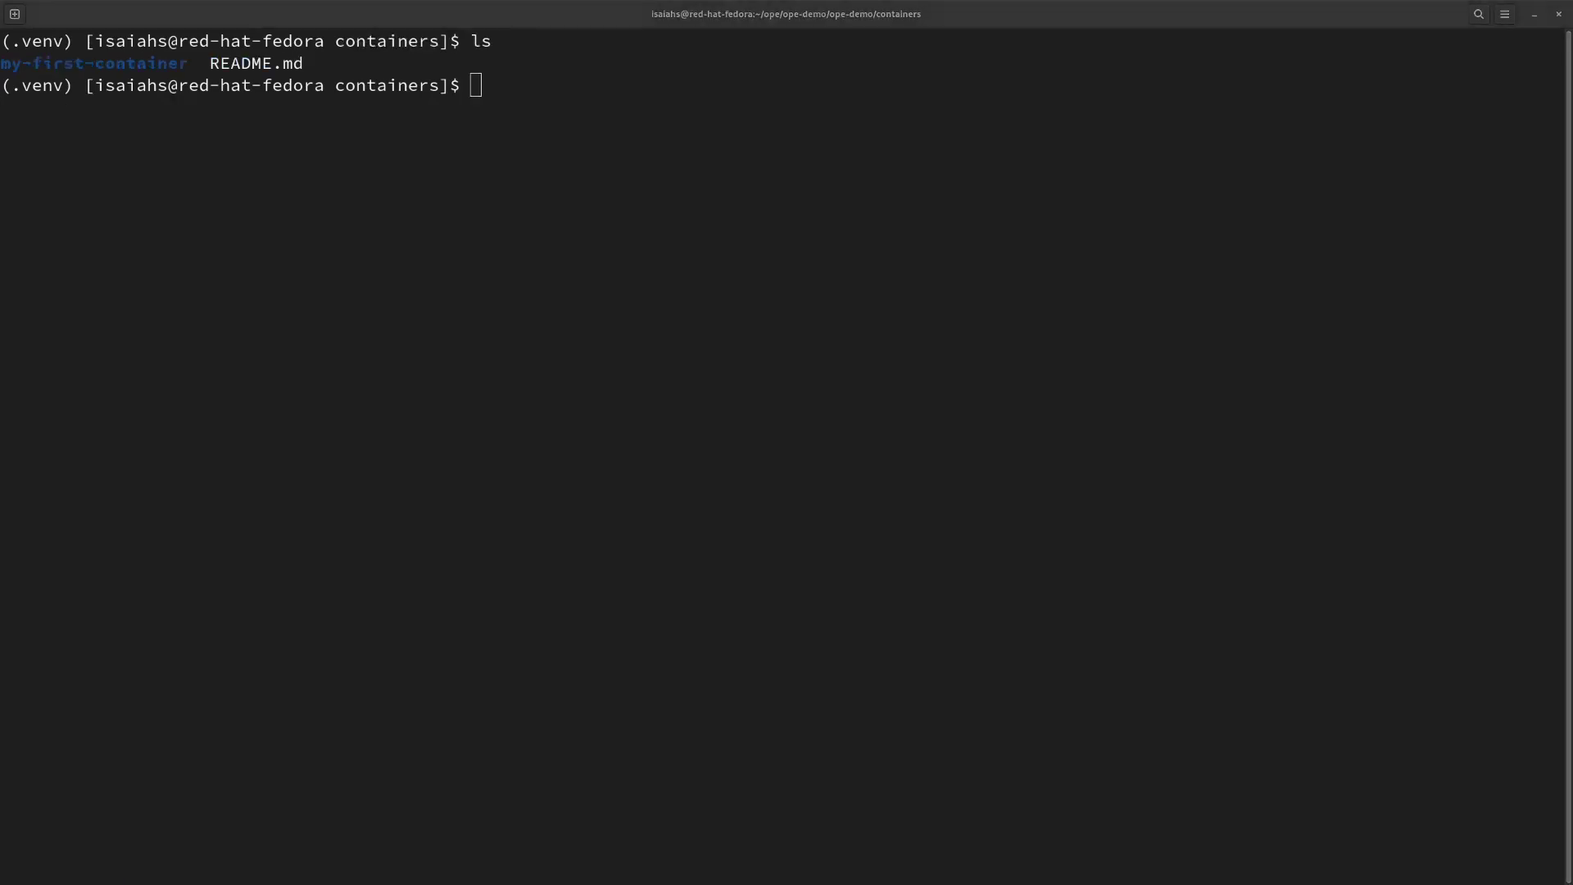
- Enter the my-first-container directory and examine its file tree, including Build.Dockerfile and Customize.Dockerfile in base
click(1229, 484)
text(cd my-first-container/)
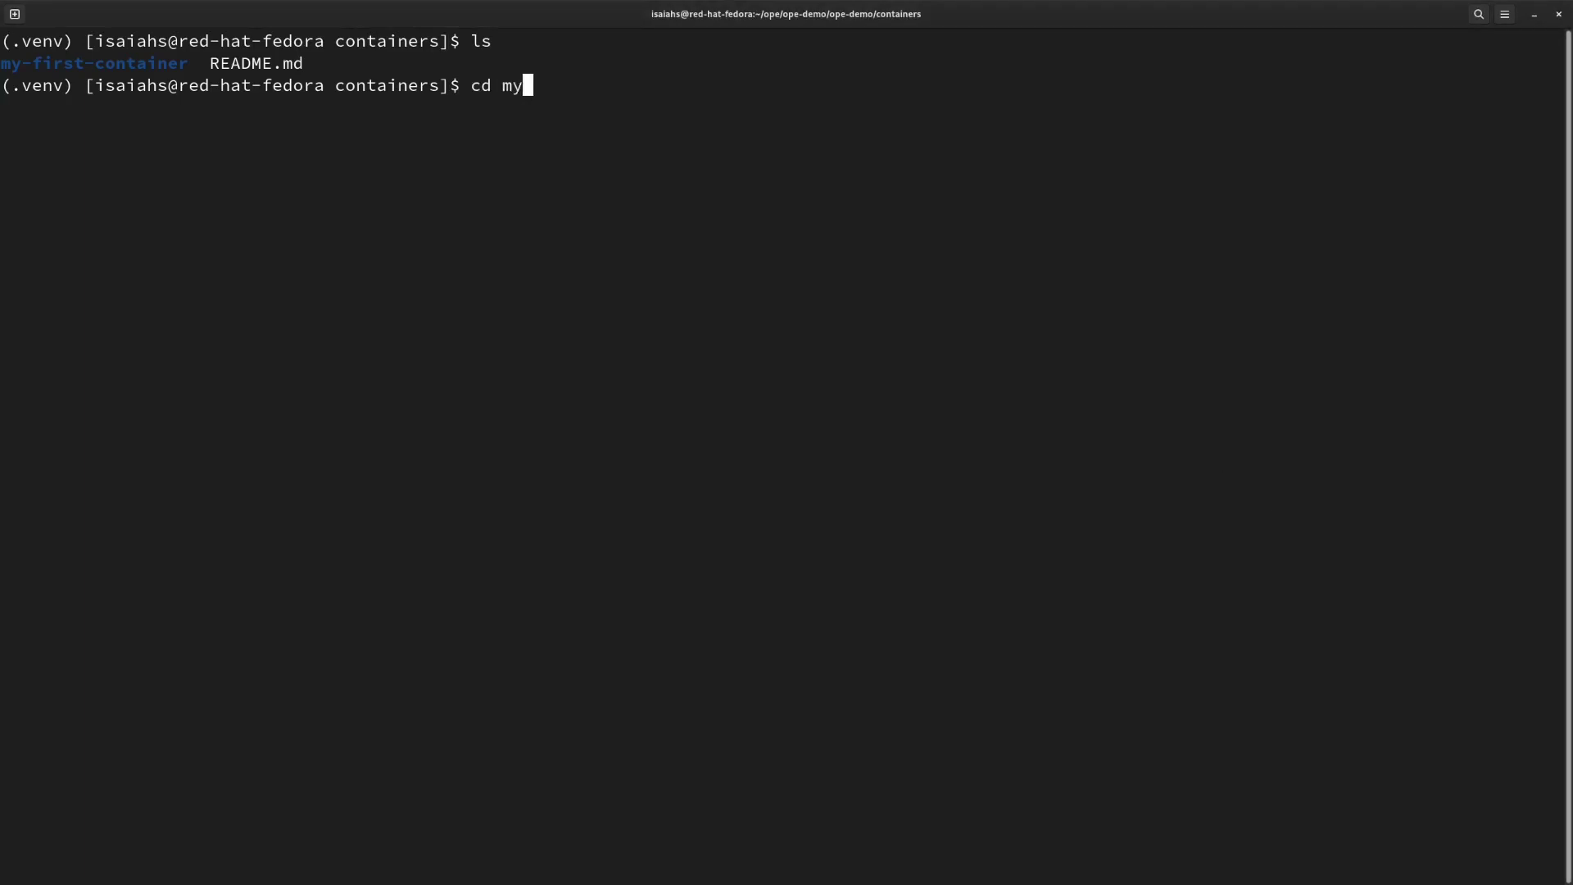
key(Tab)
key(Return)
text(tree)
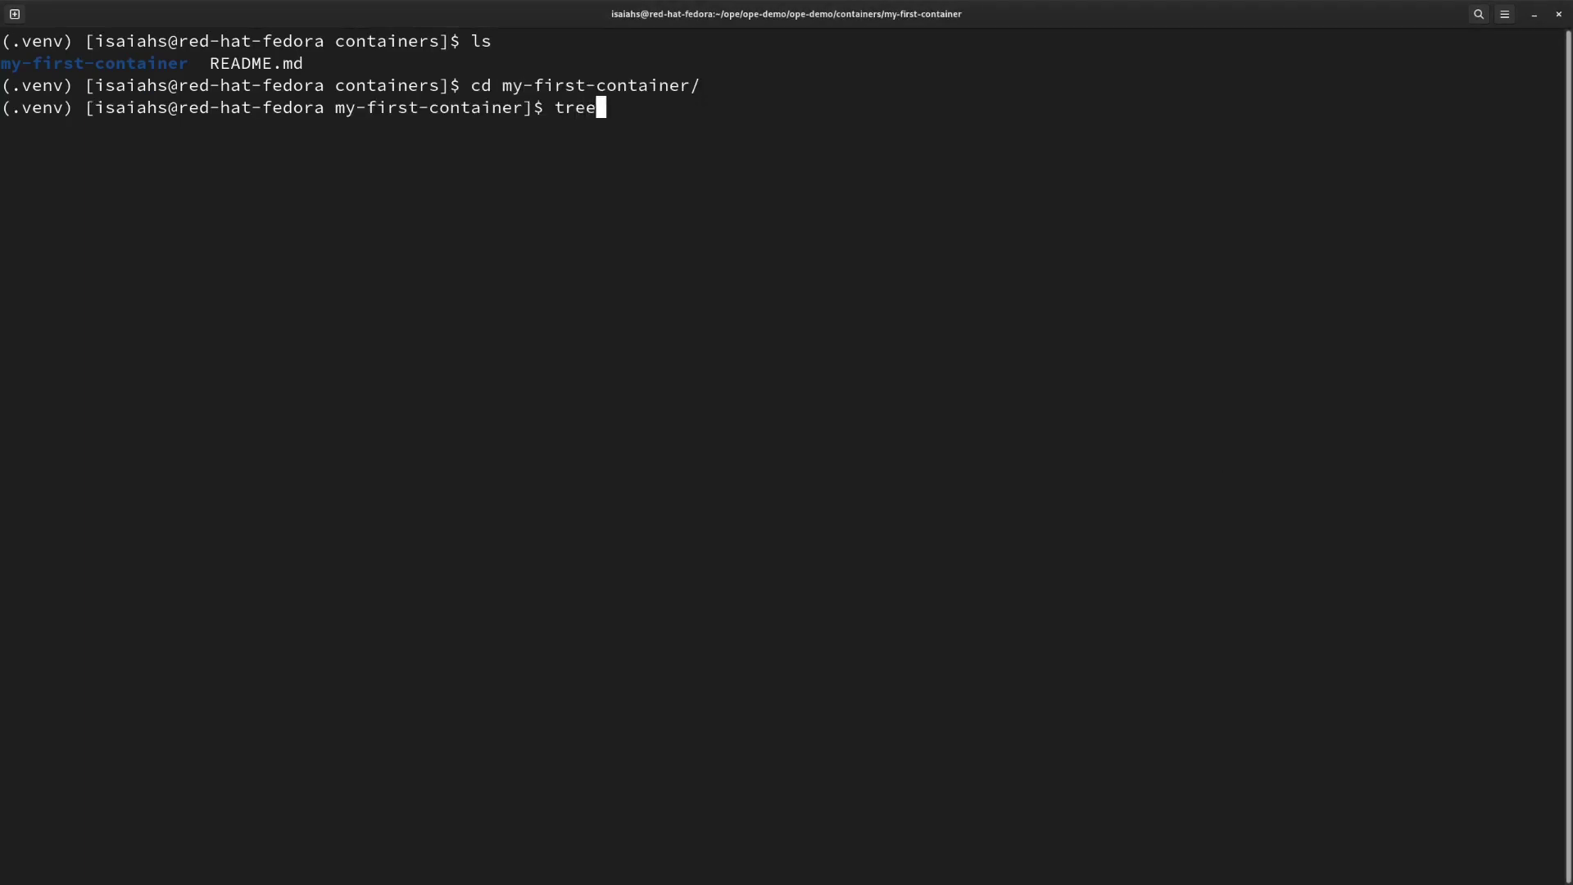
key(Return)
scroll(1109, 528, up, 2)
scroll(1092, 540, down, 2)
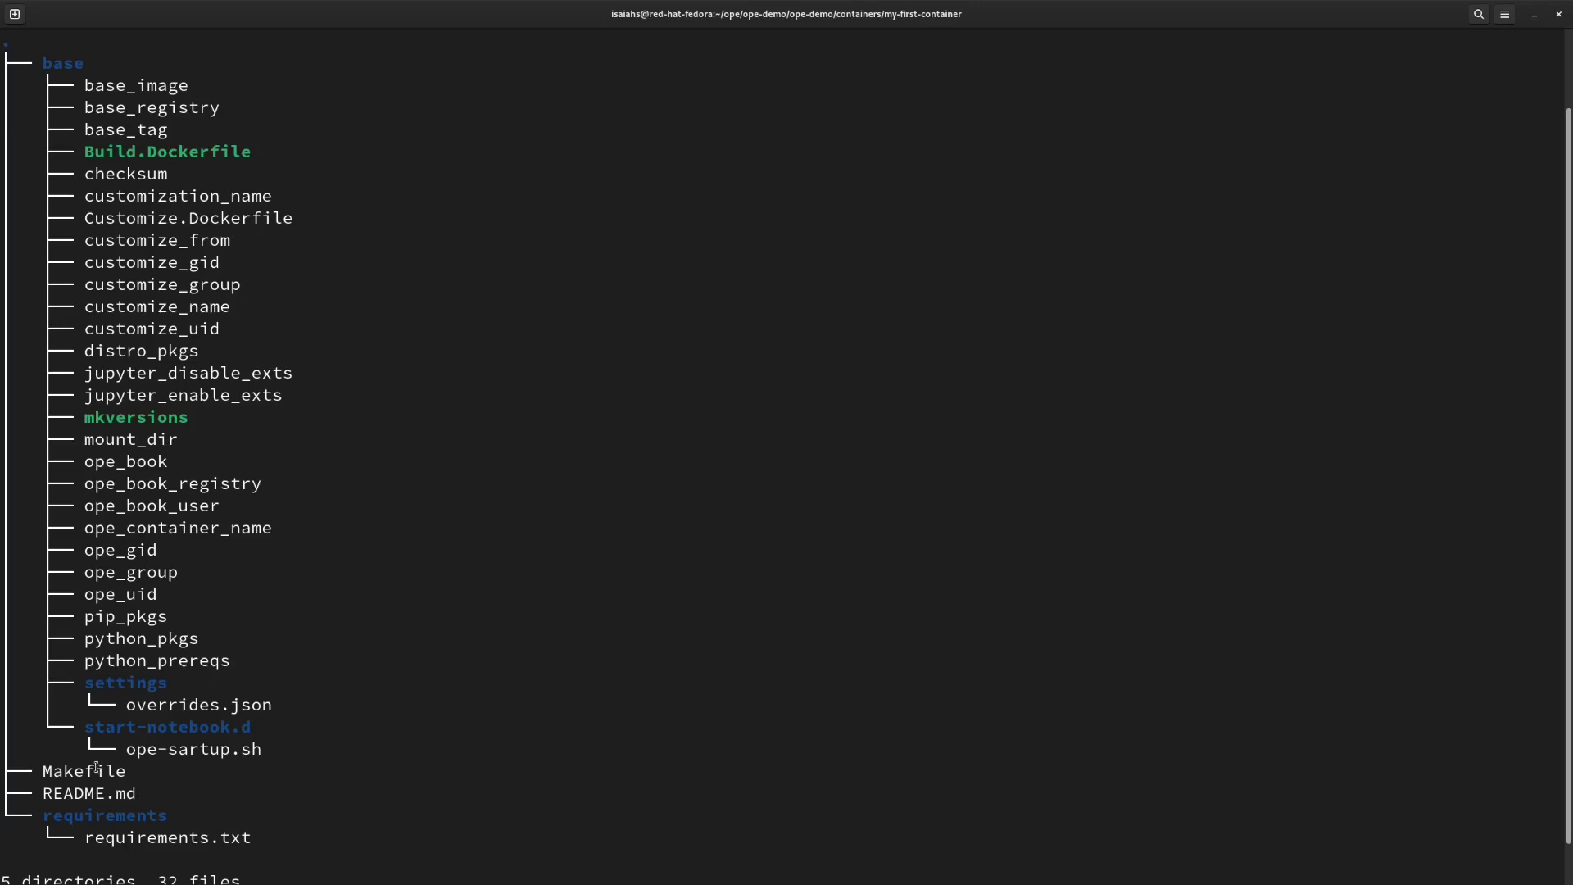
double_click(153, 153)
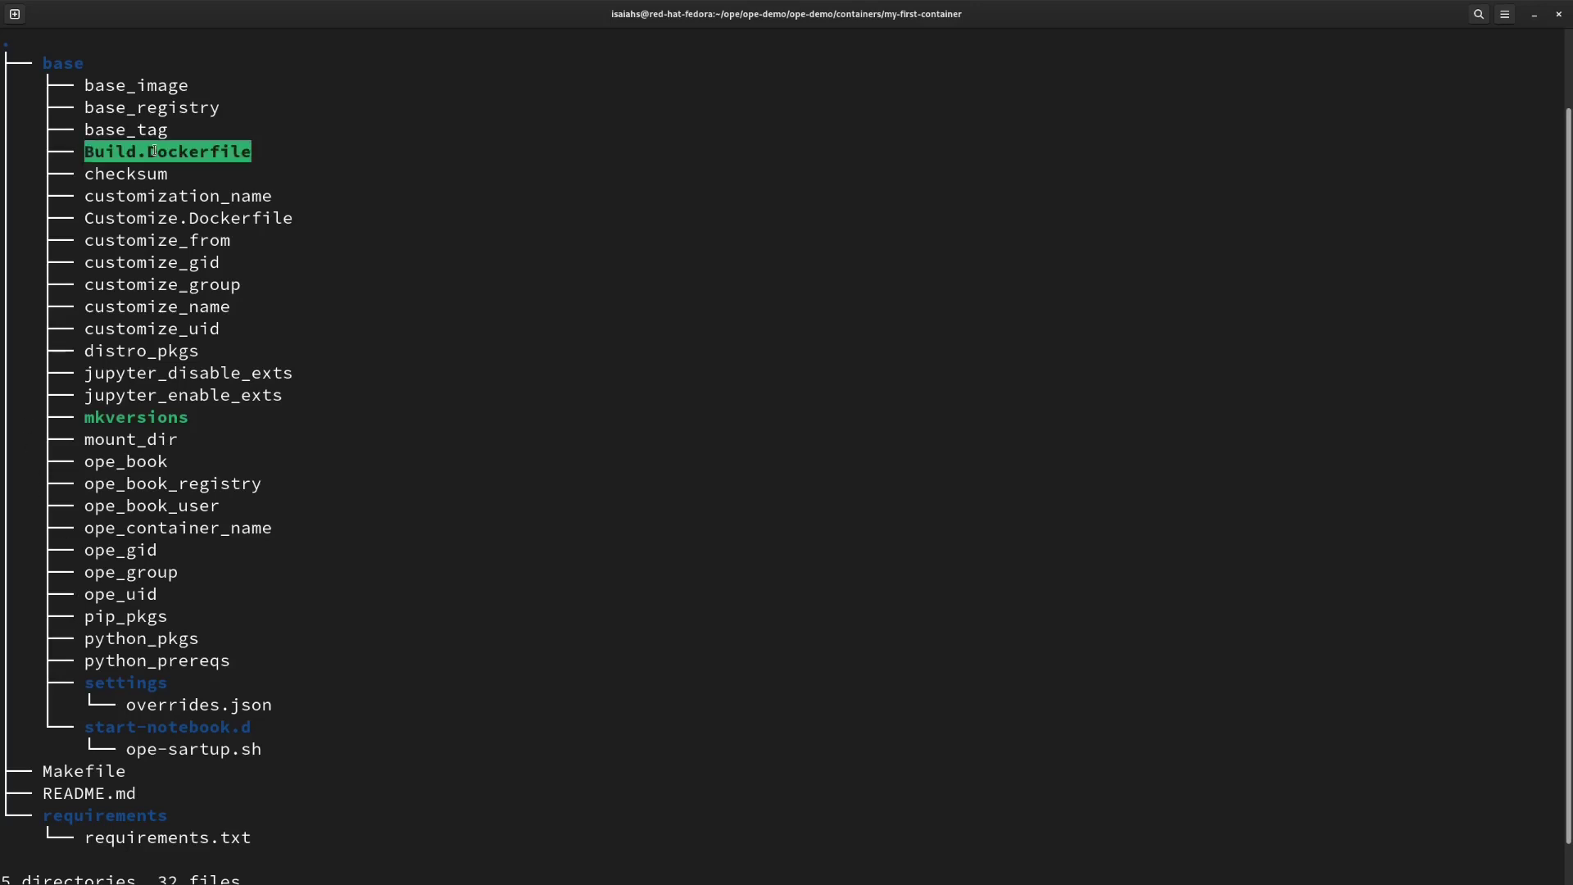
double_click(204, 218)
click(204, 220)
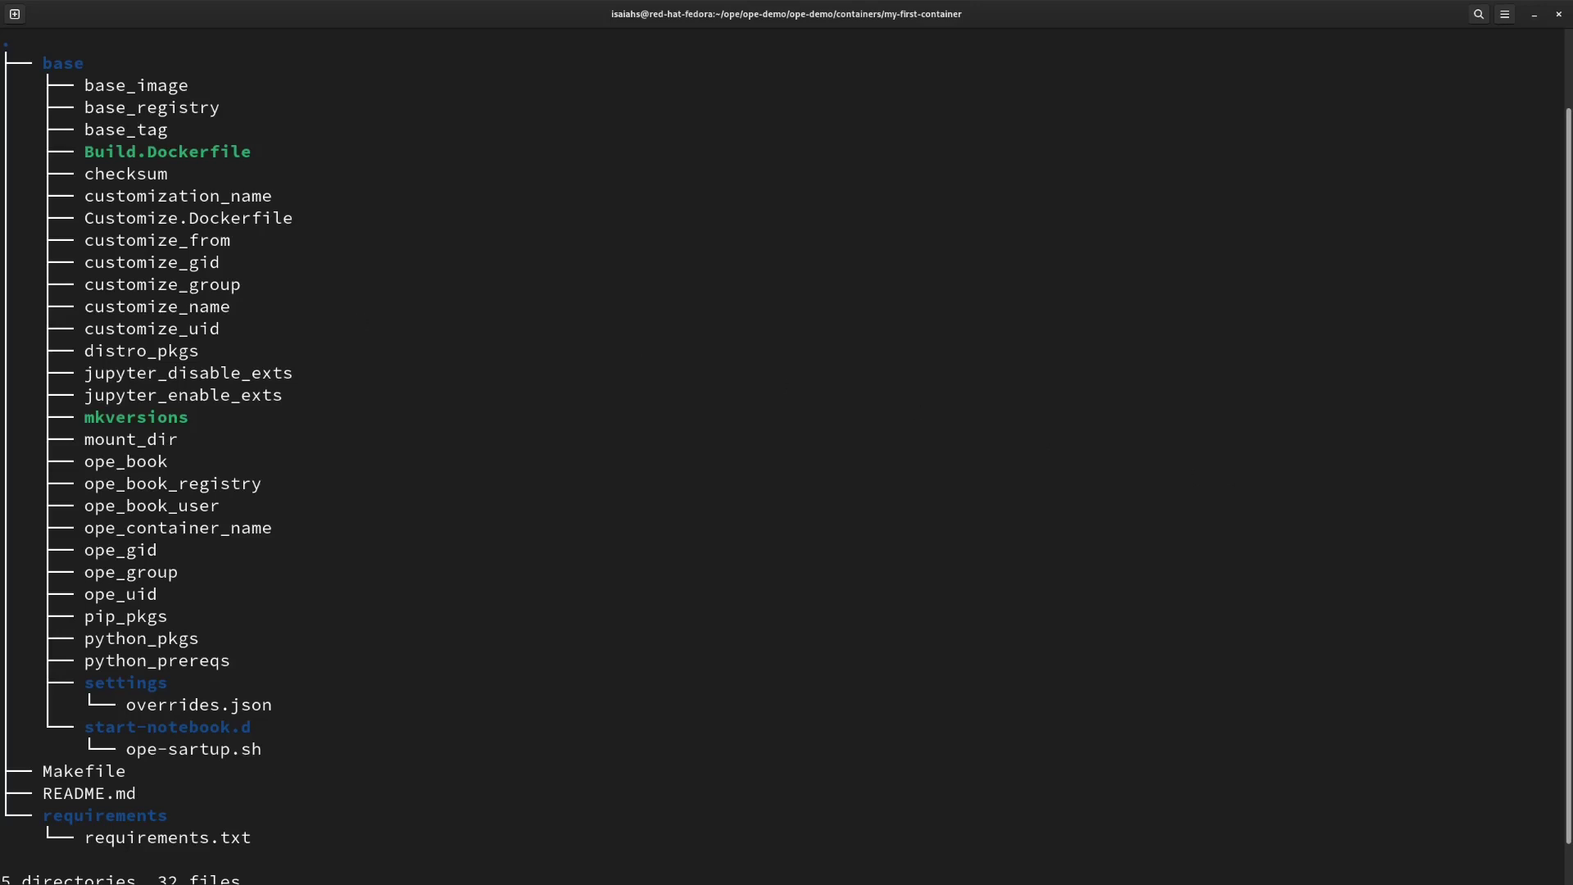
- Switch to Visual Studio Code and add tensorflow as a new last line in my-first-container's python_pkgs file
click(1533, 18)
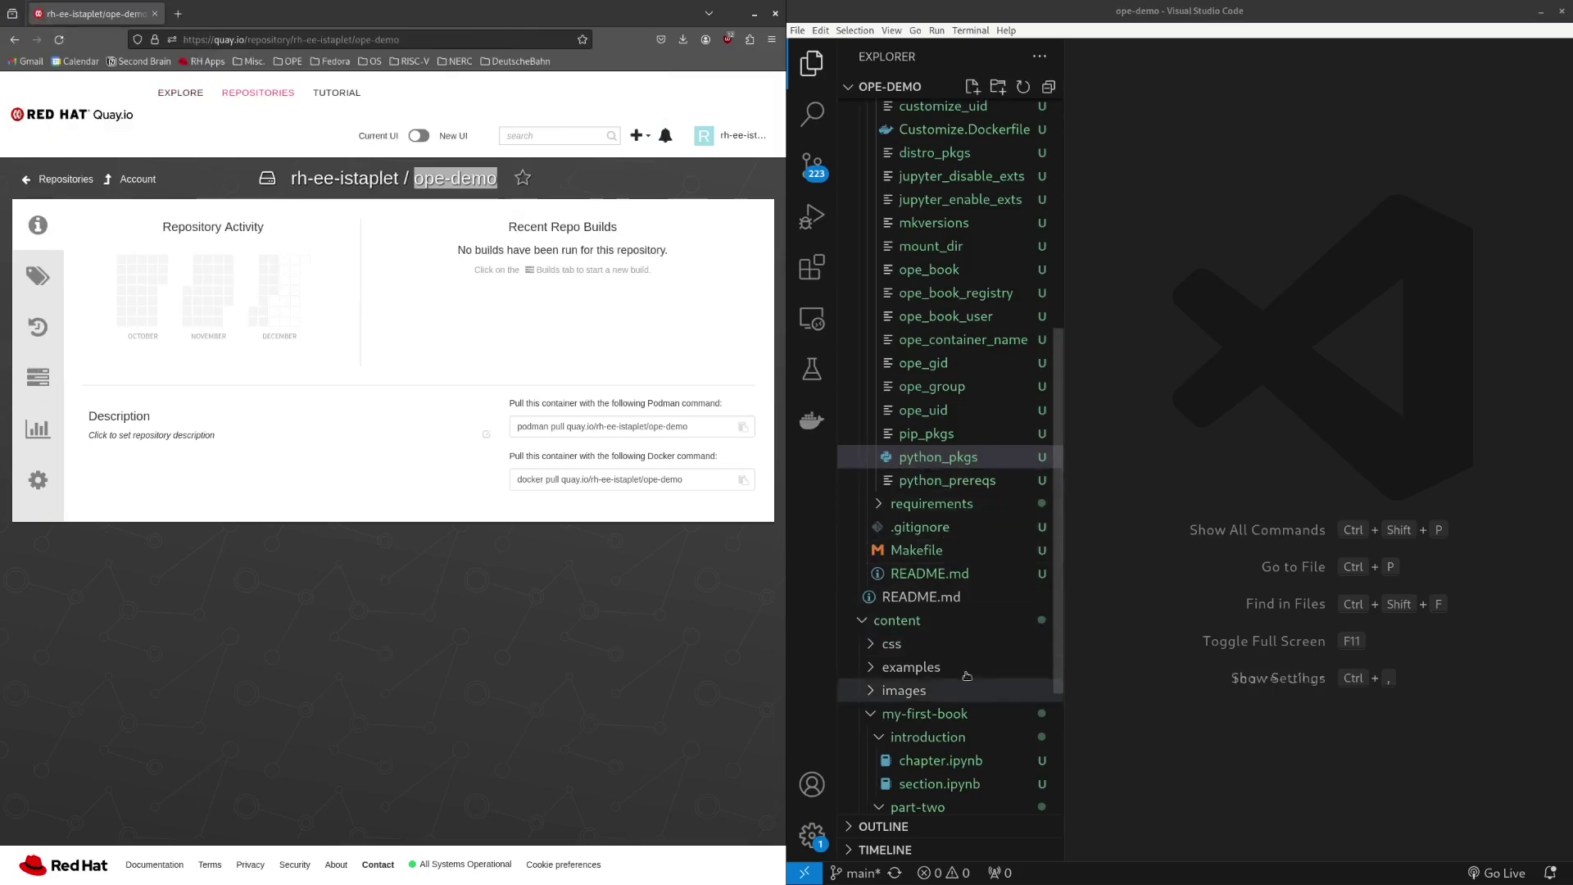
click(938, 456)
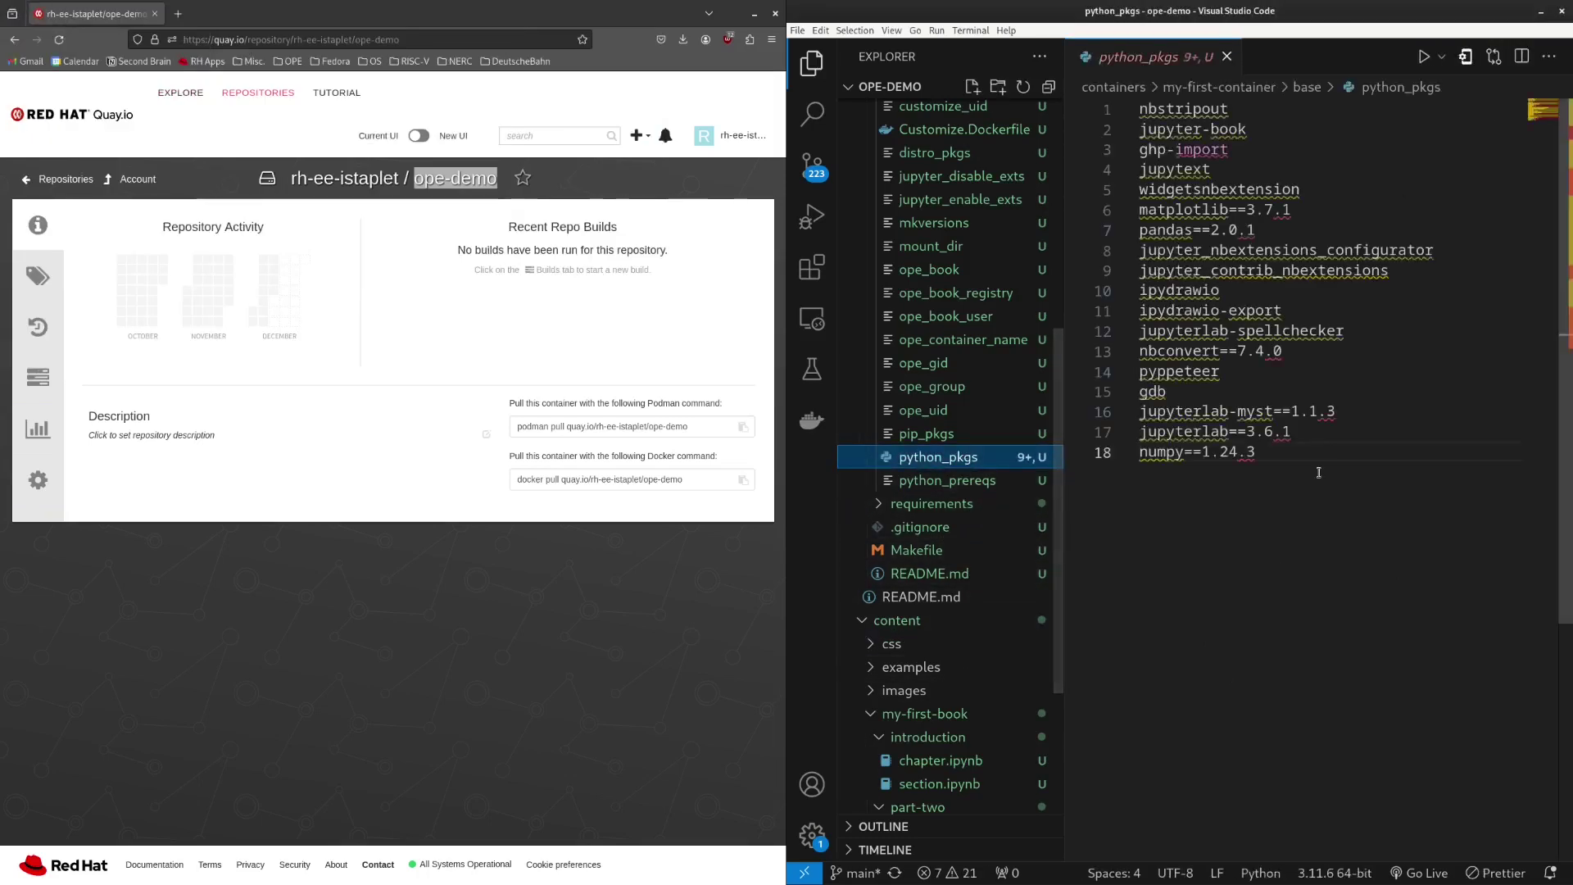
click(812, 63)
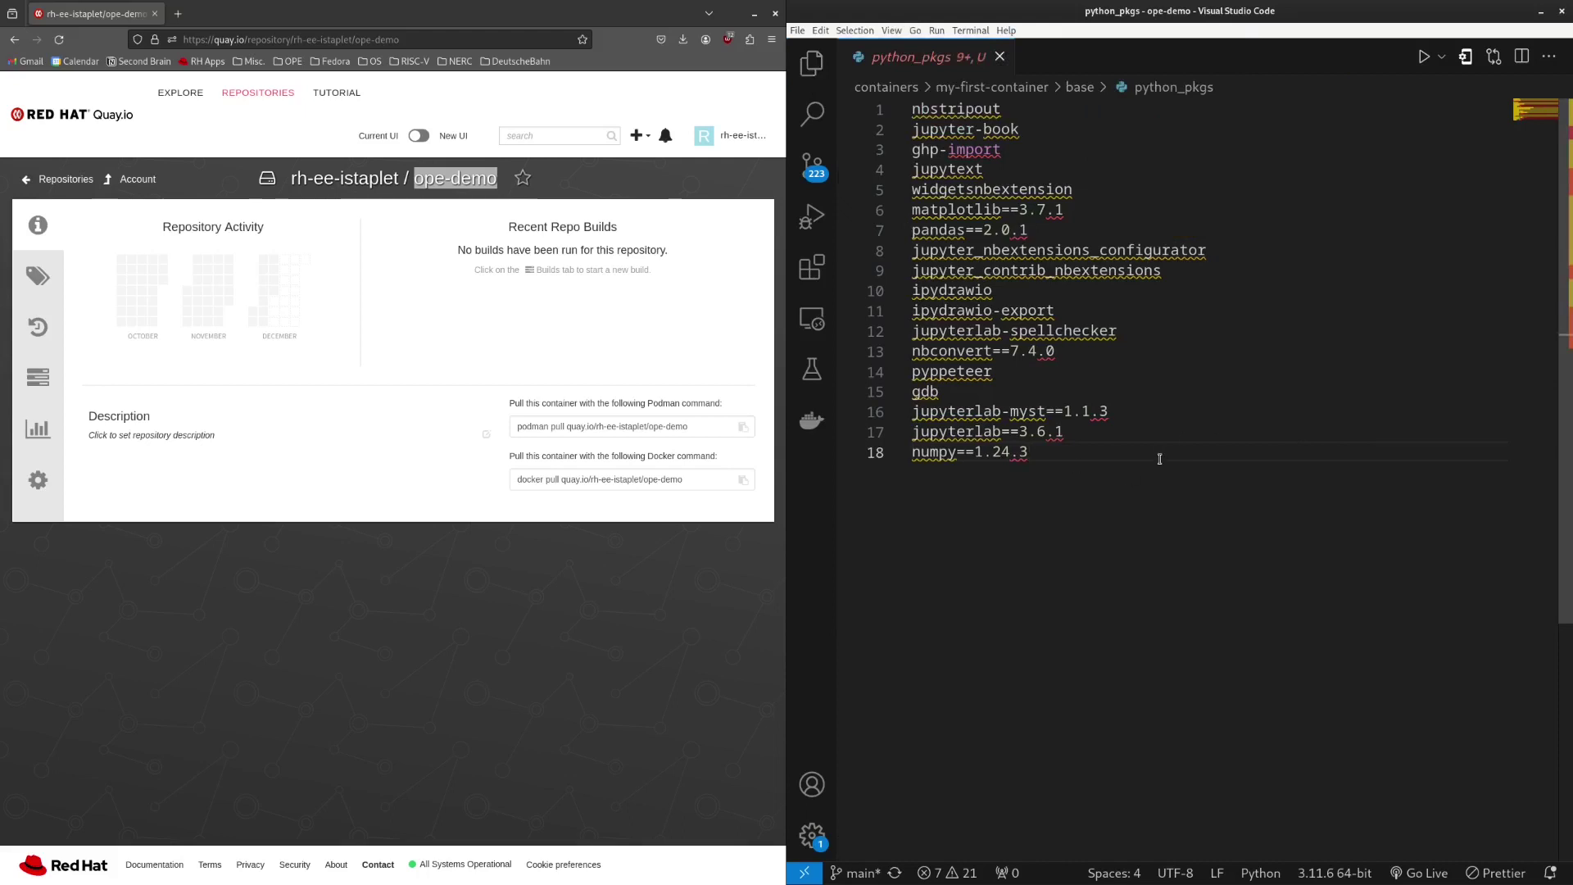
key(Return)
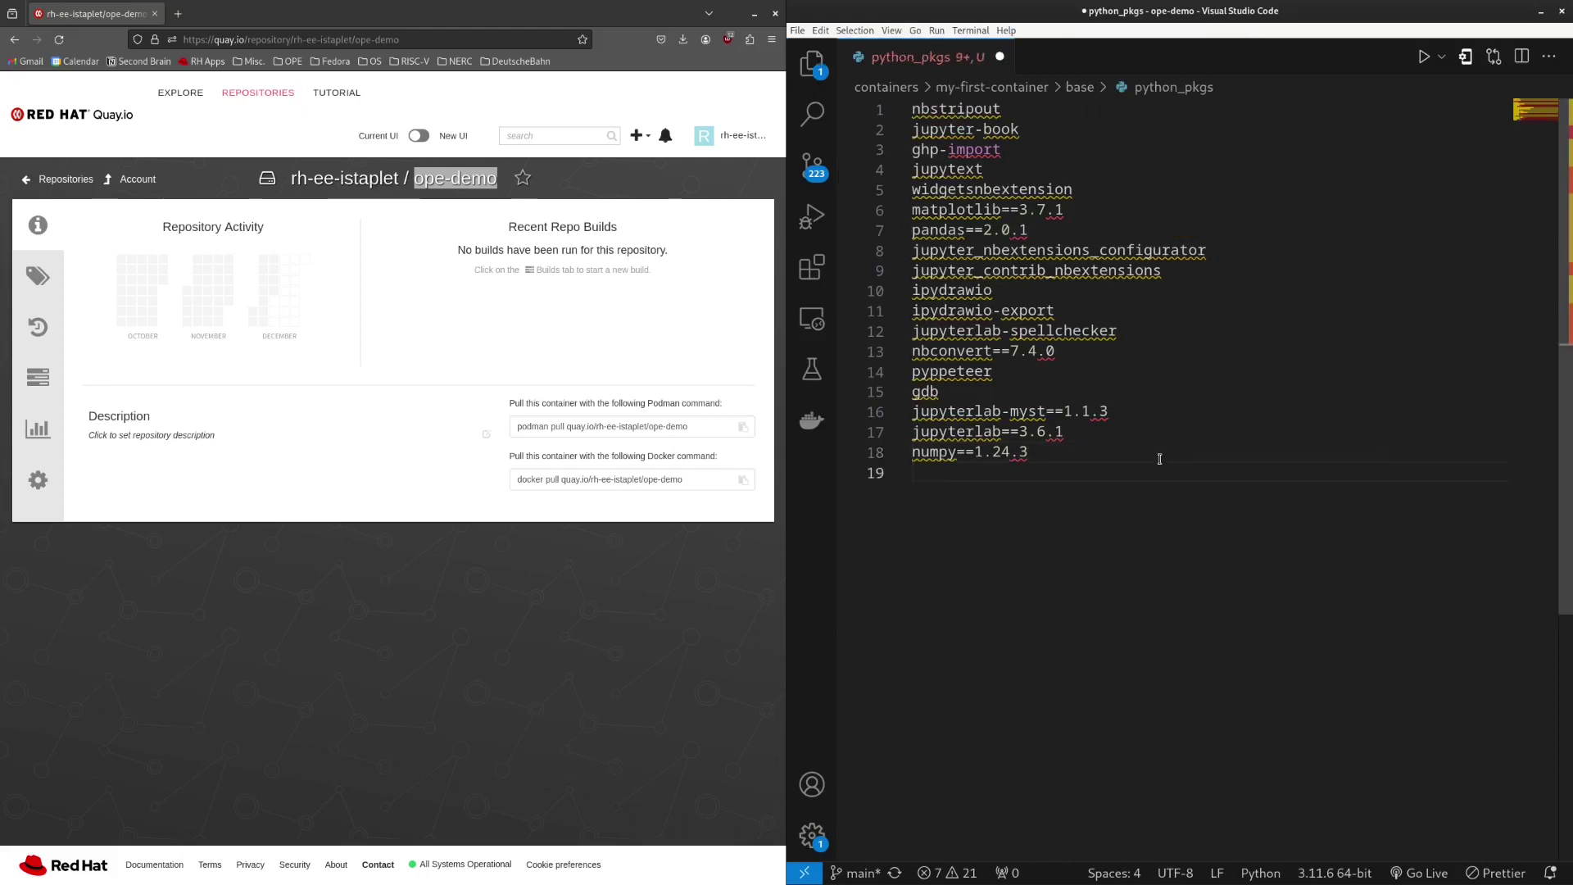
text(tensorflow)
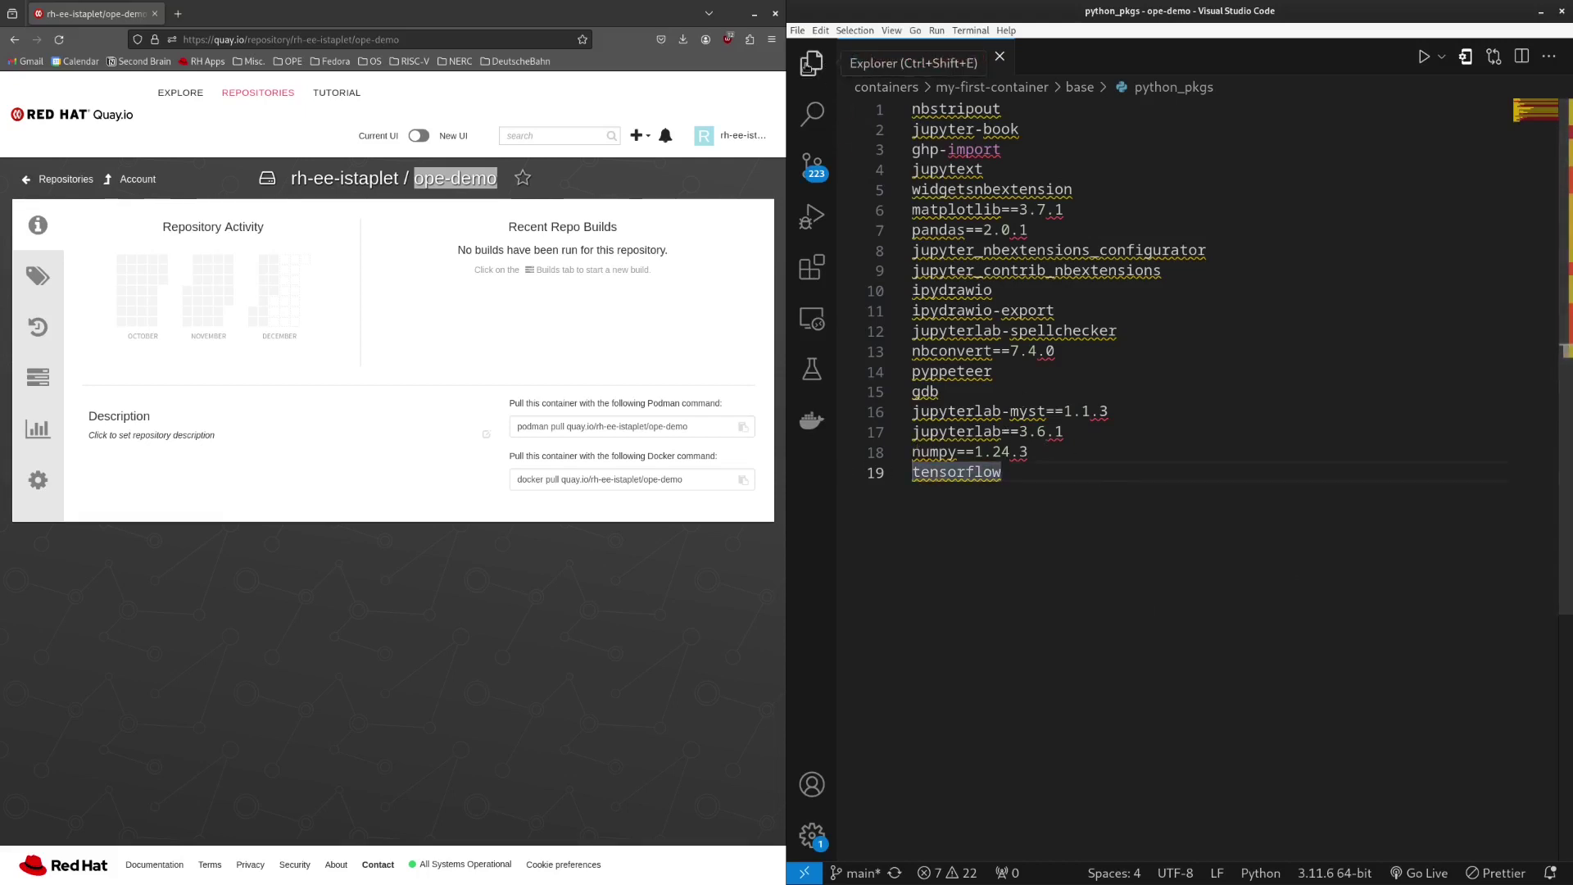
- Replace the contents of ope_book_user with the account username copied from the Quay.io repository page, without a leading space, and save
click(811, 64)
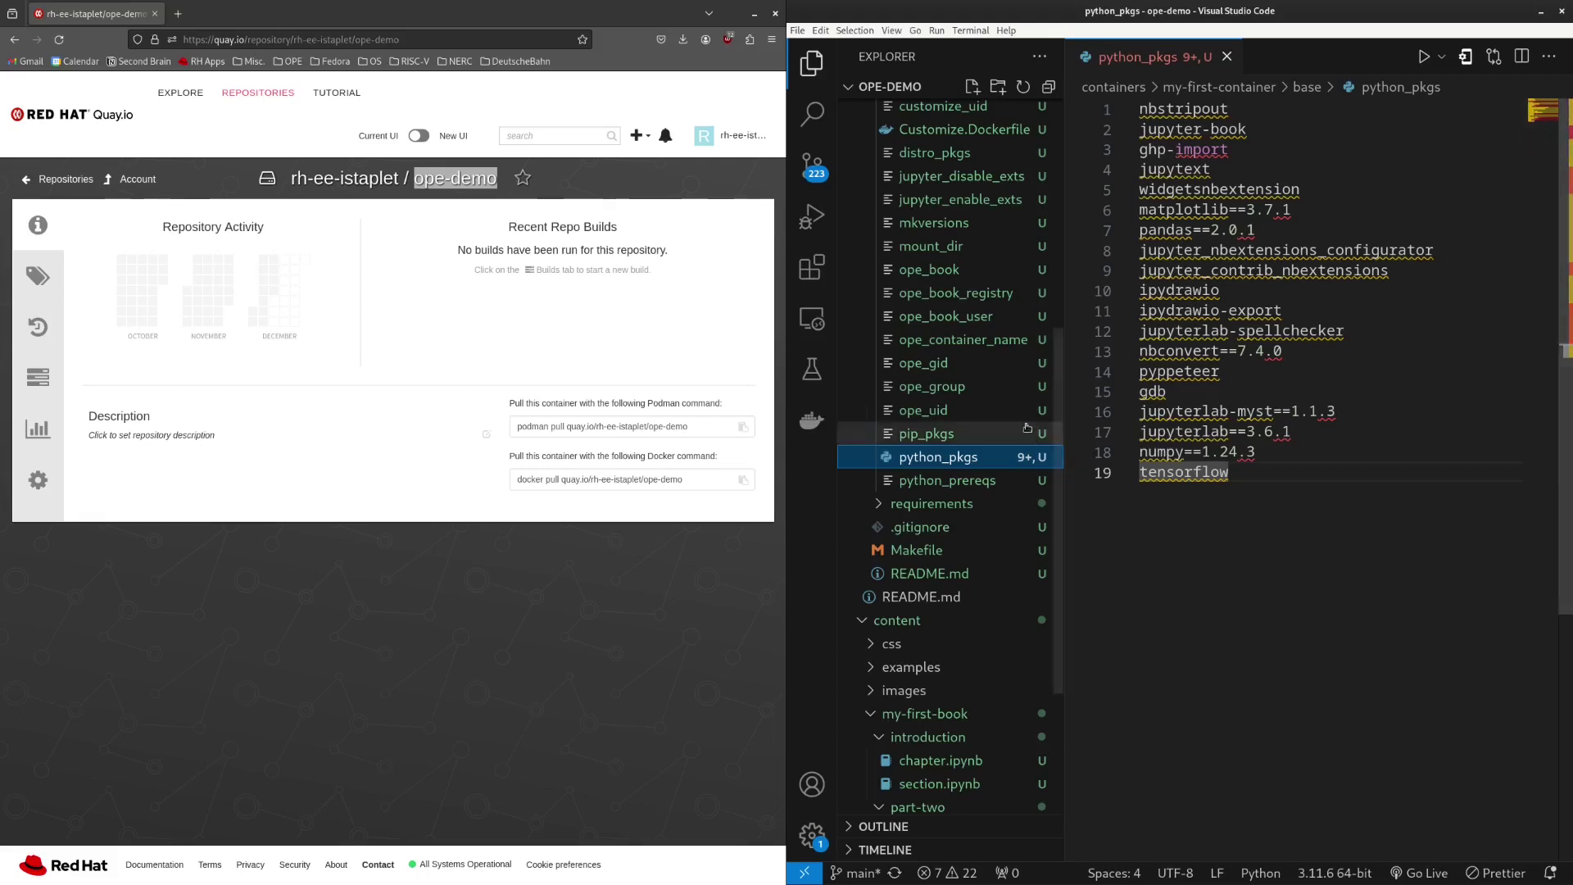
click(995, 322)
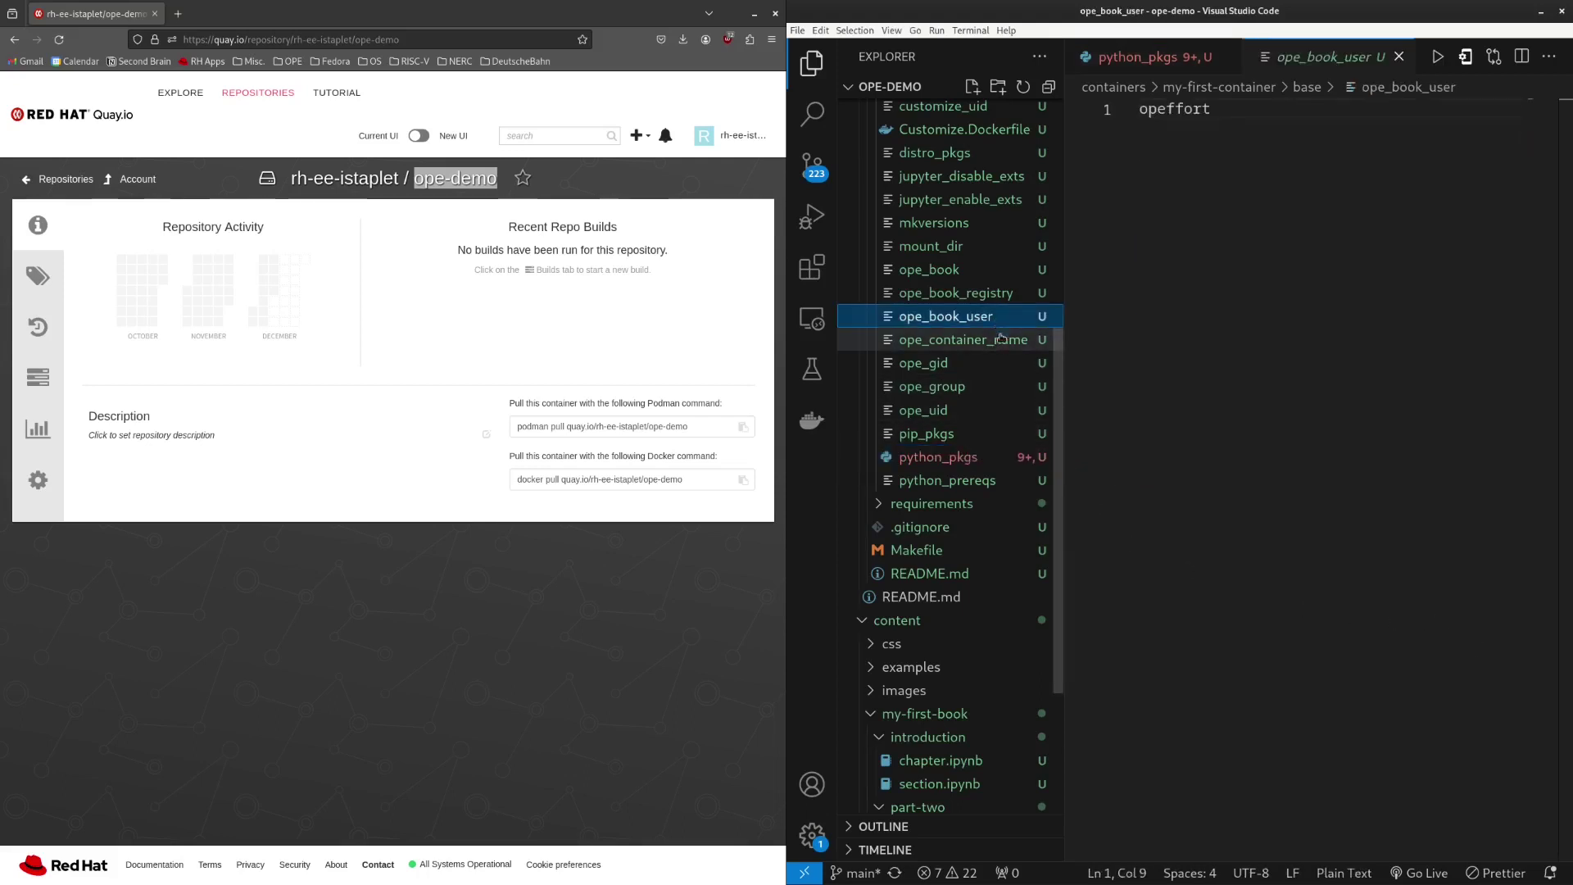
key(Down)
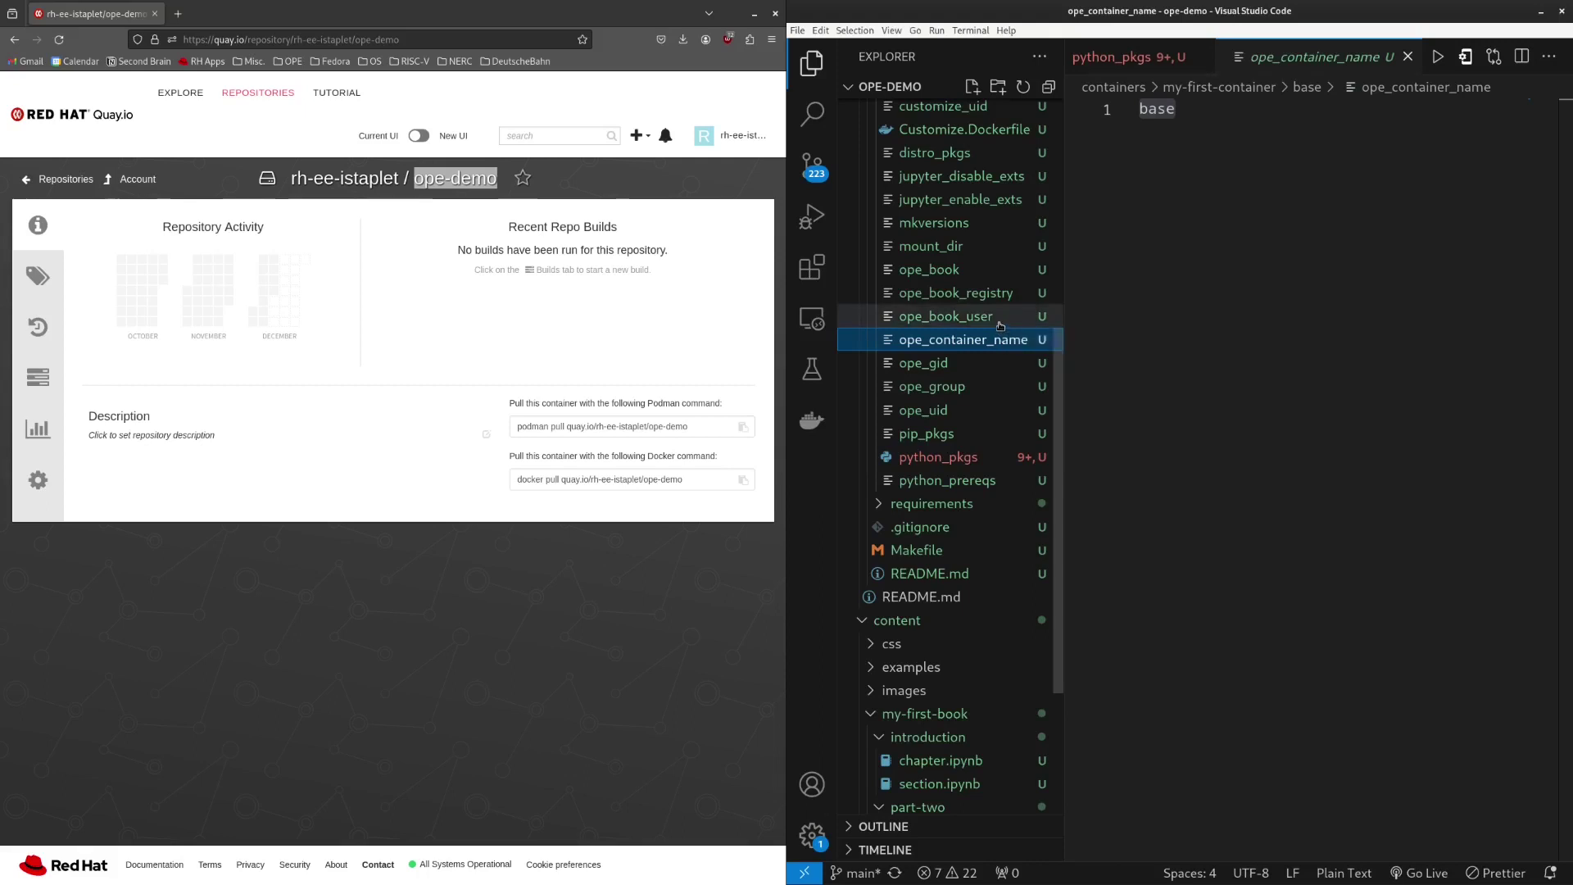
click(999, 325)
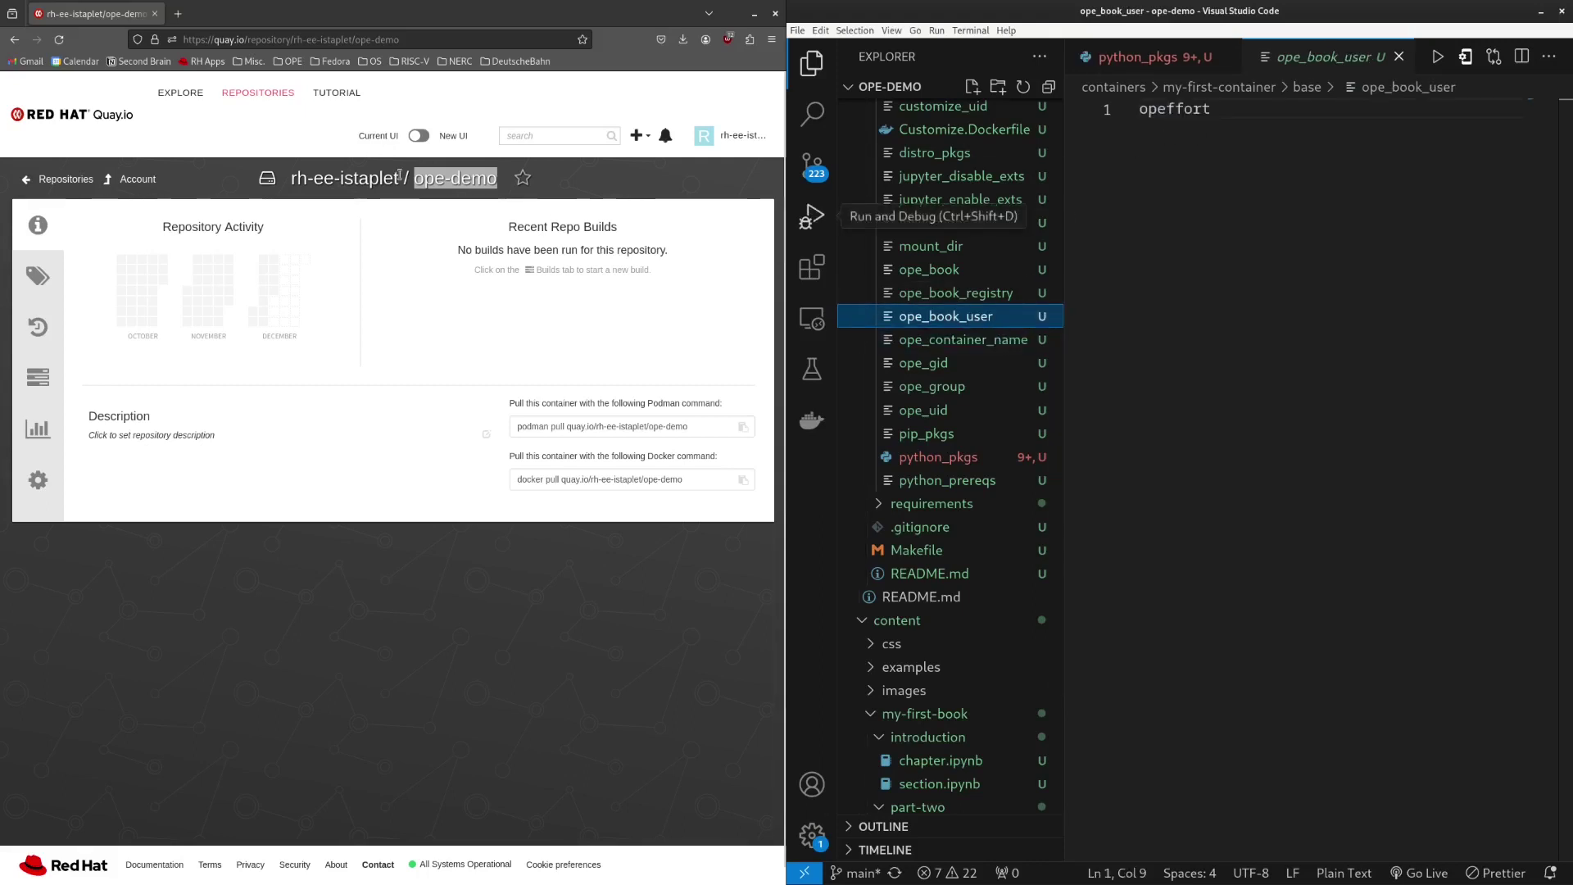
drag(400, 178, 291, 177)
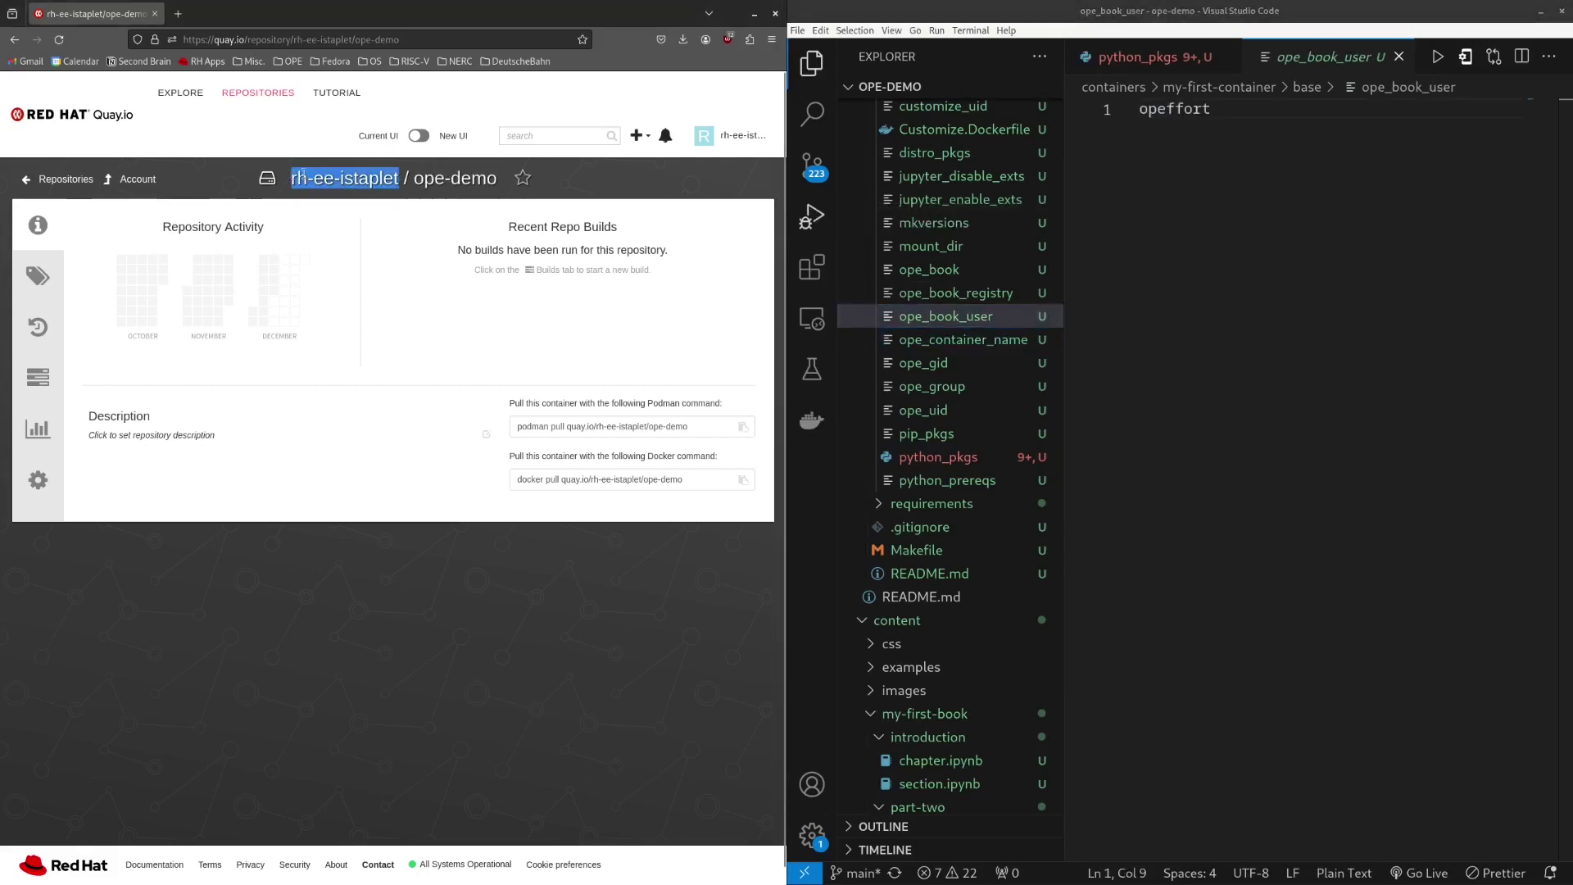
right_click(314, 172)
click(368, 182)
click(368, 178)
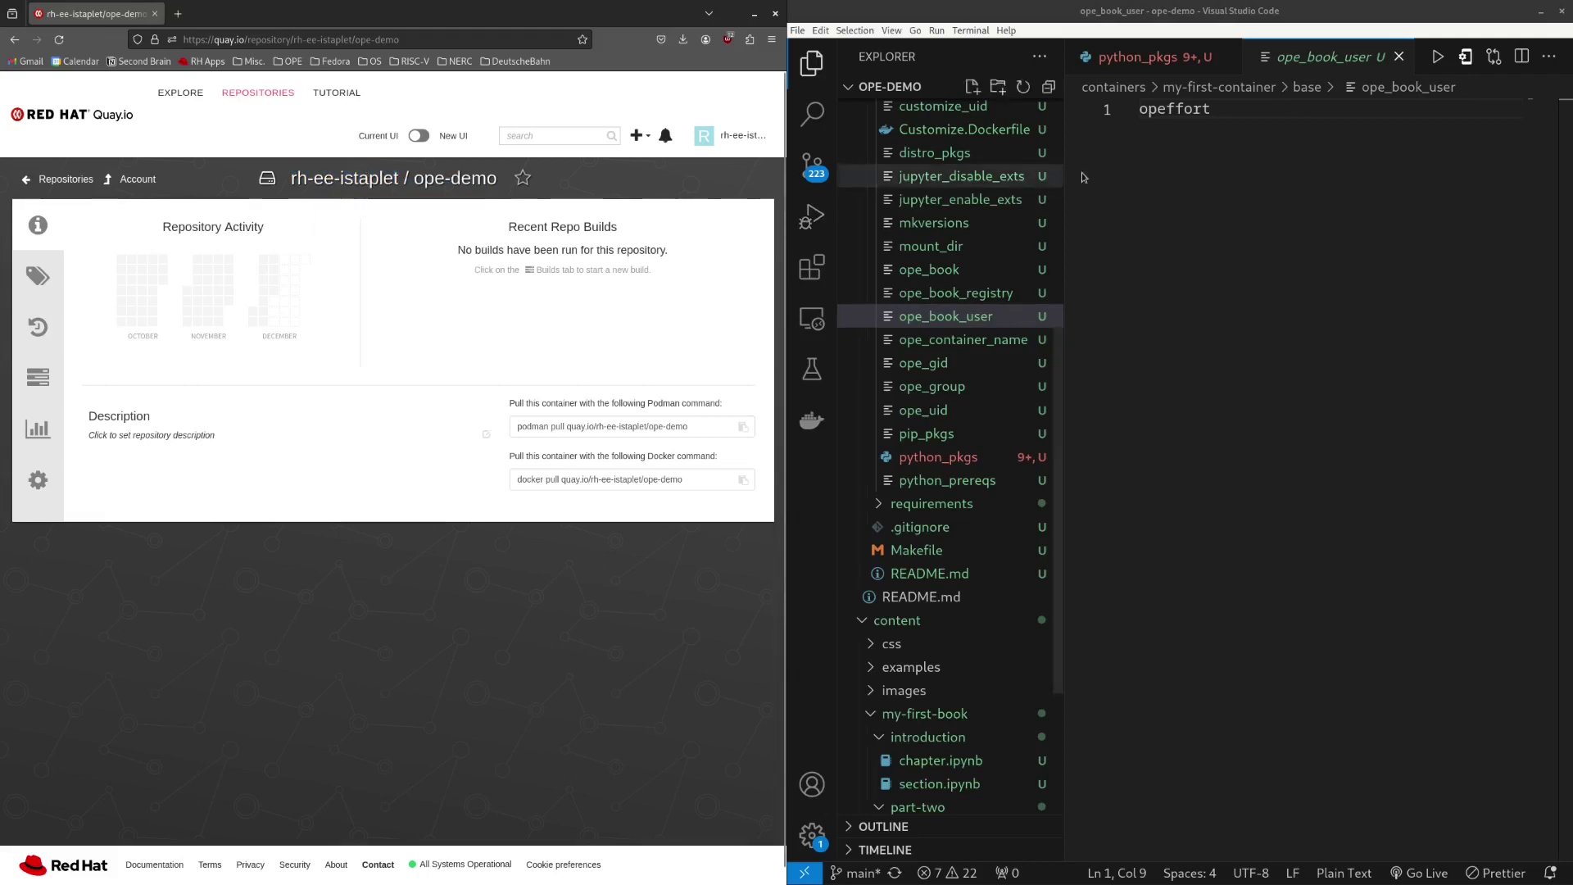
click(1106, 107)
key(ctrl+v)
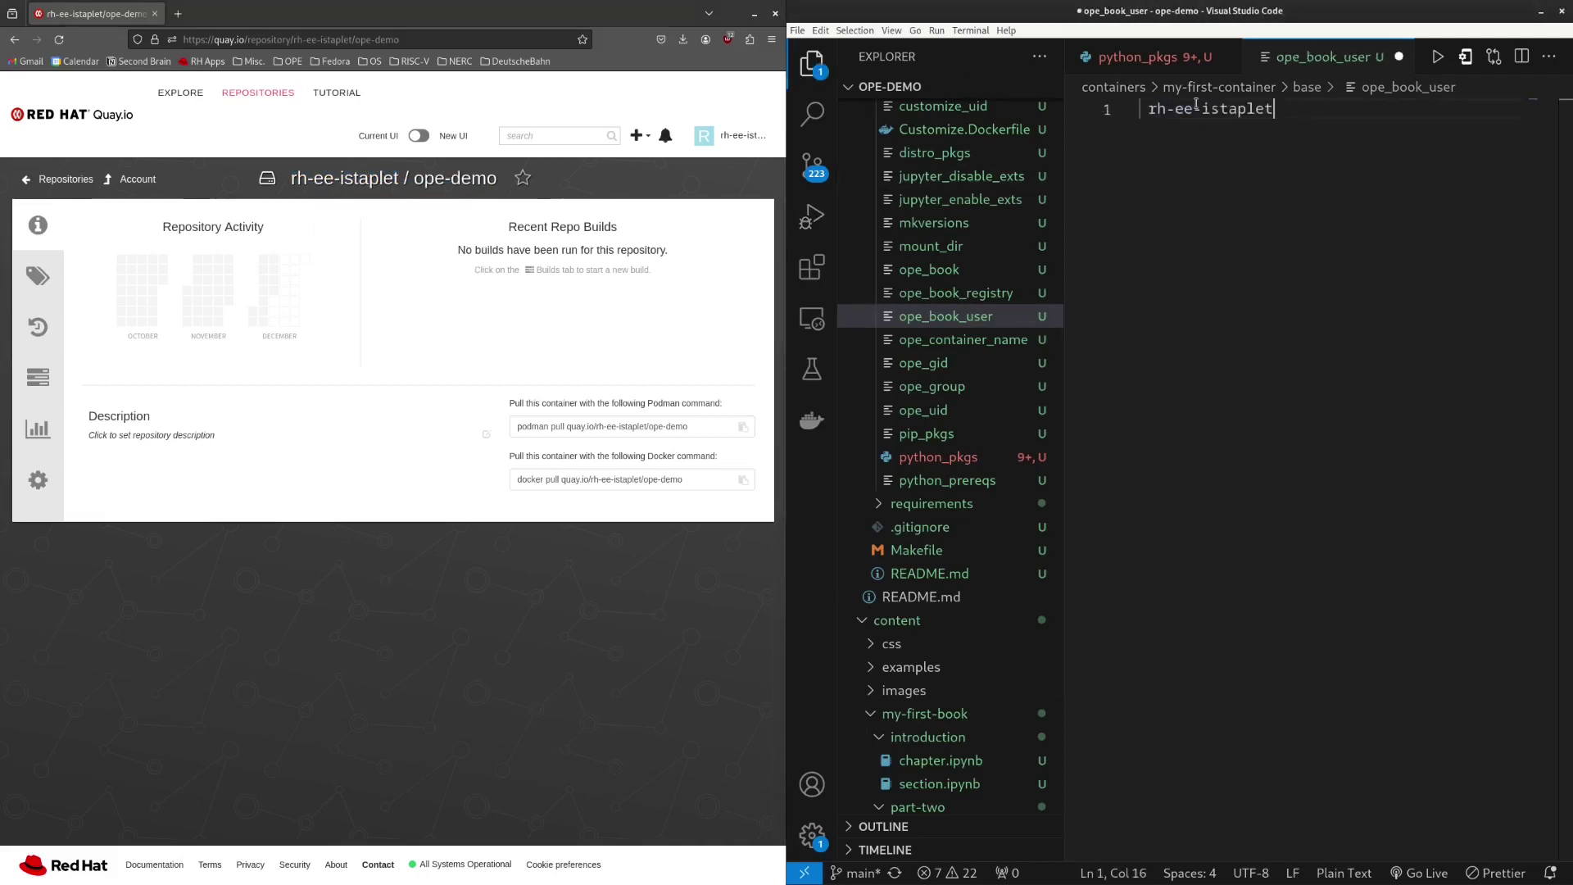
key(Home)
key(BackSpace)
key(ctrl+s)
key(End)
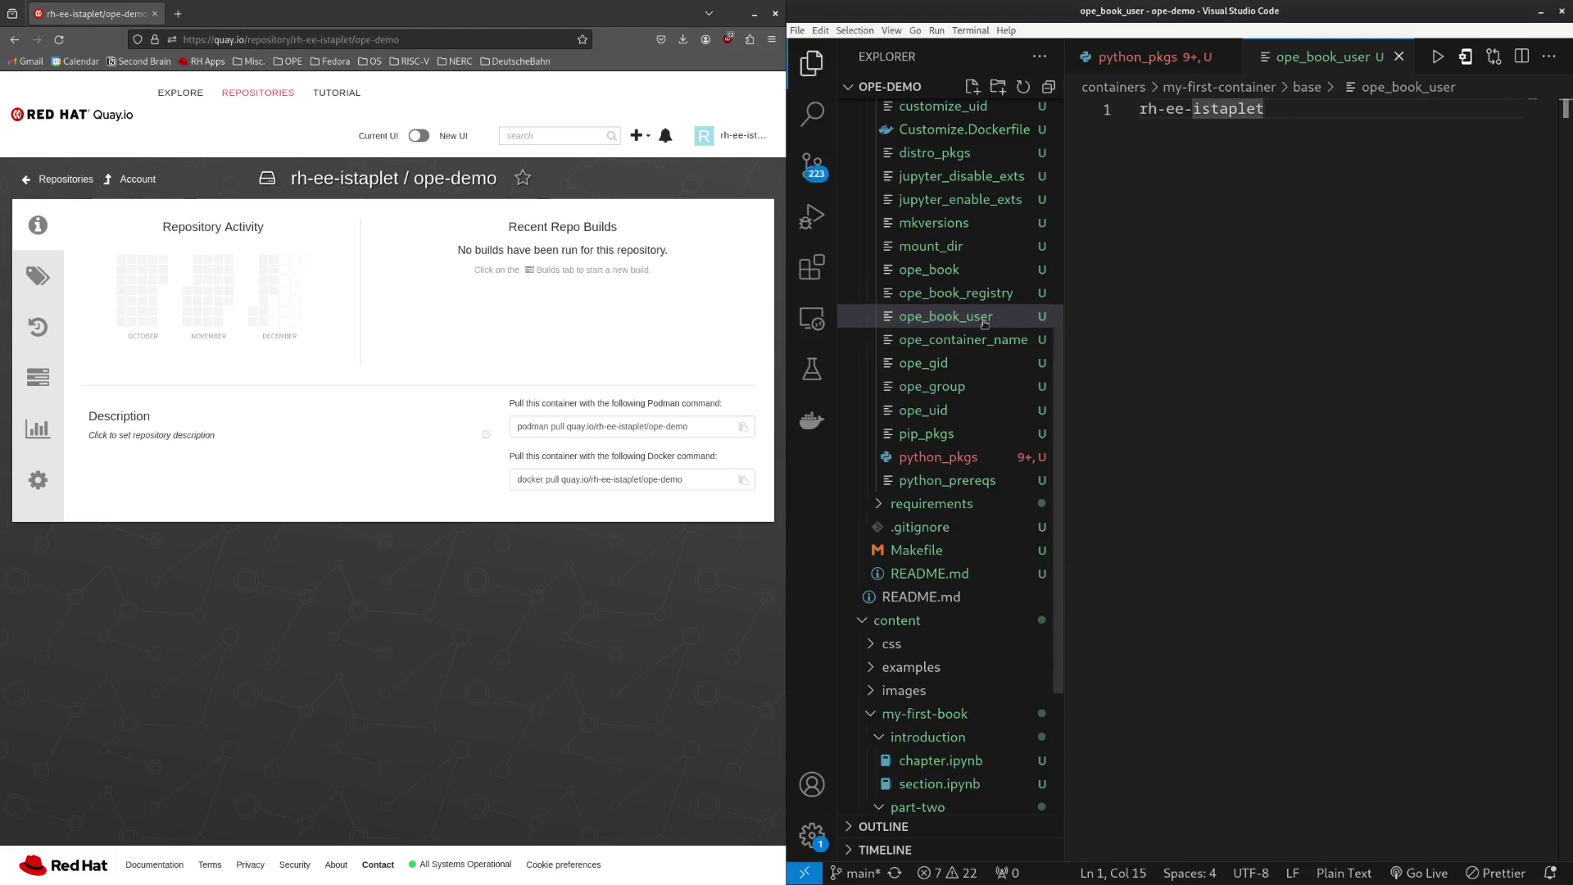
- Replace the contents of ope_container_name with the repository name ope-demo copied from the Quay.io page
click(954, 339)
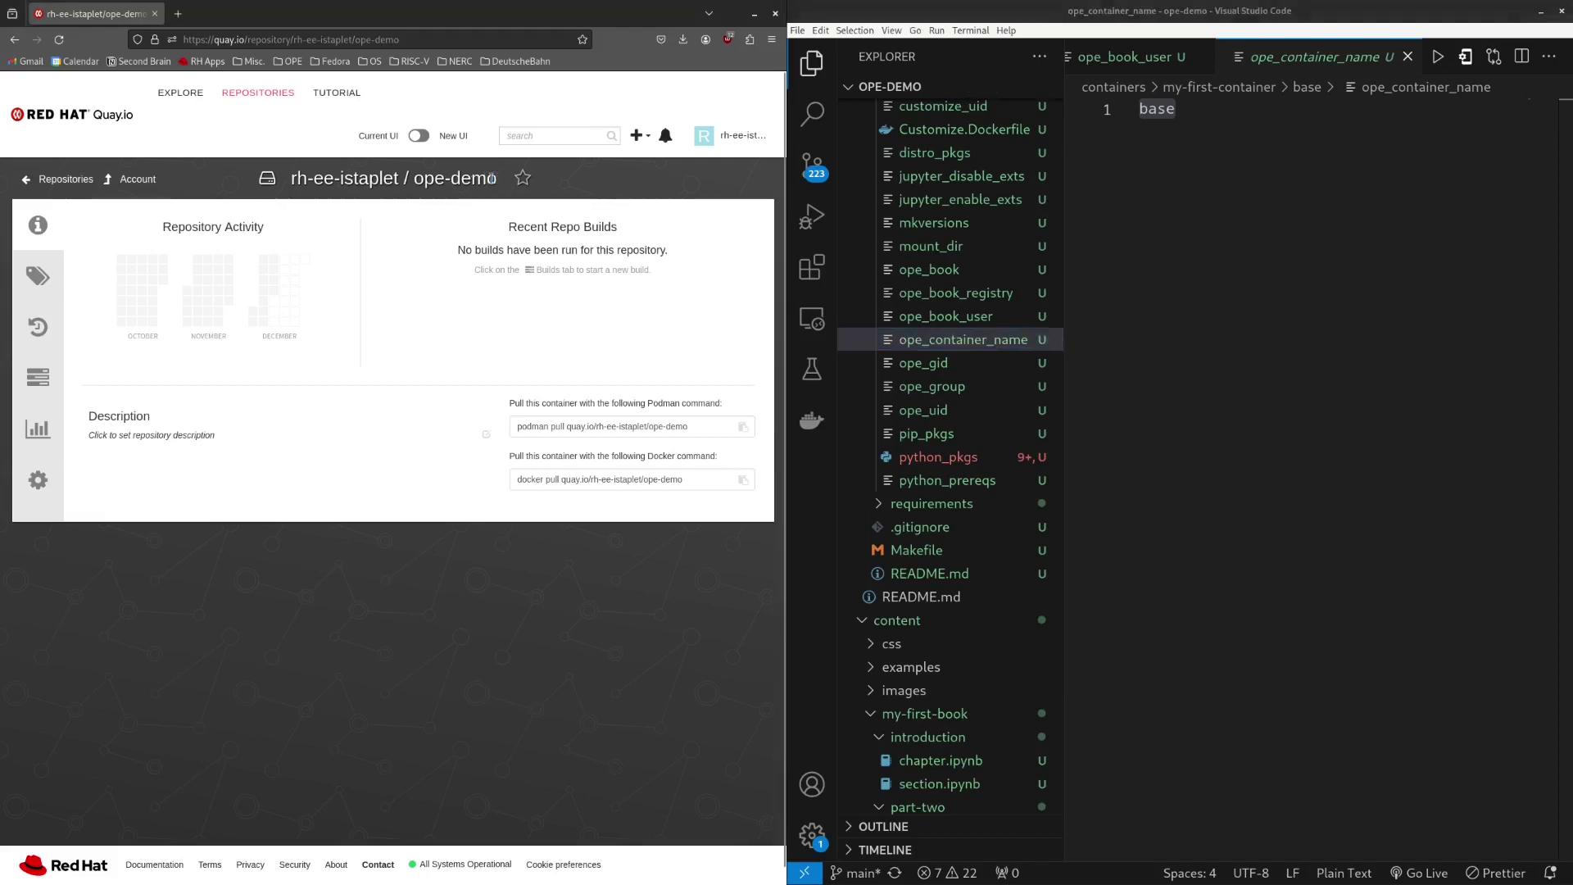
drag(500, 177, 413, 178)
click(1161, 148)
key(ctrl+a)
key(ctrl+v)
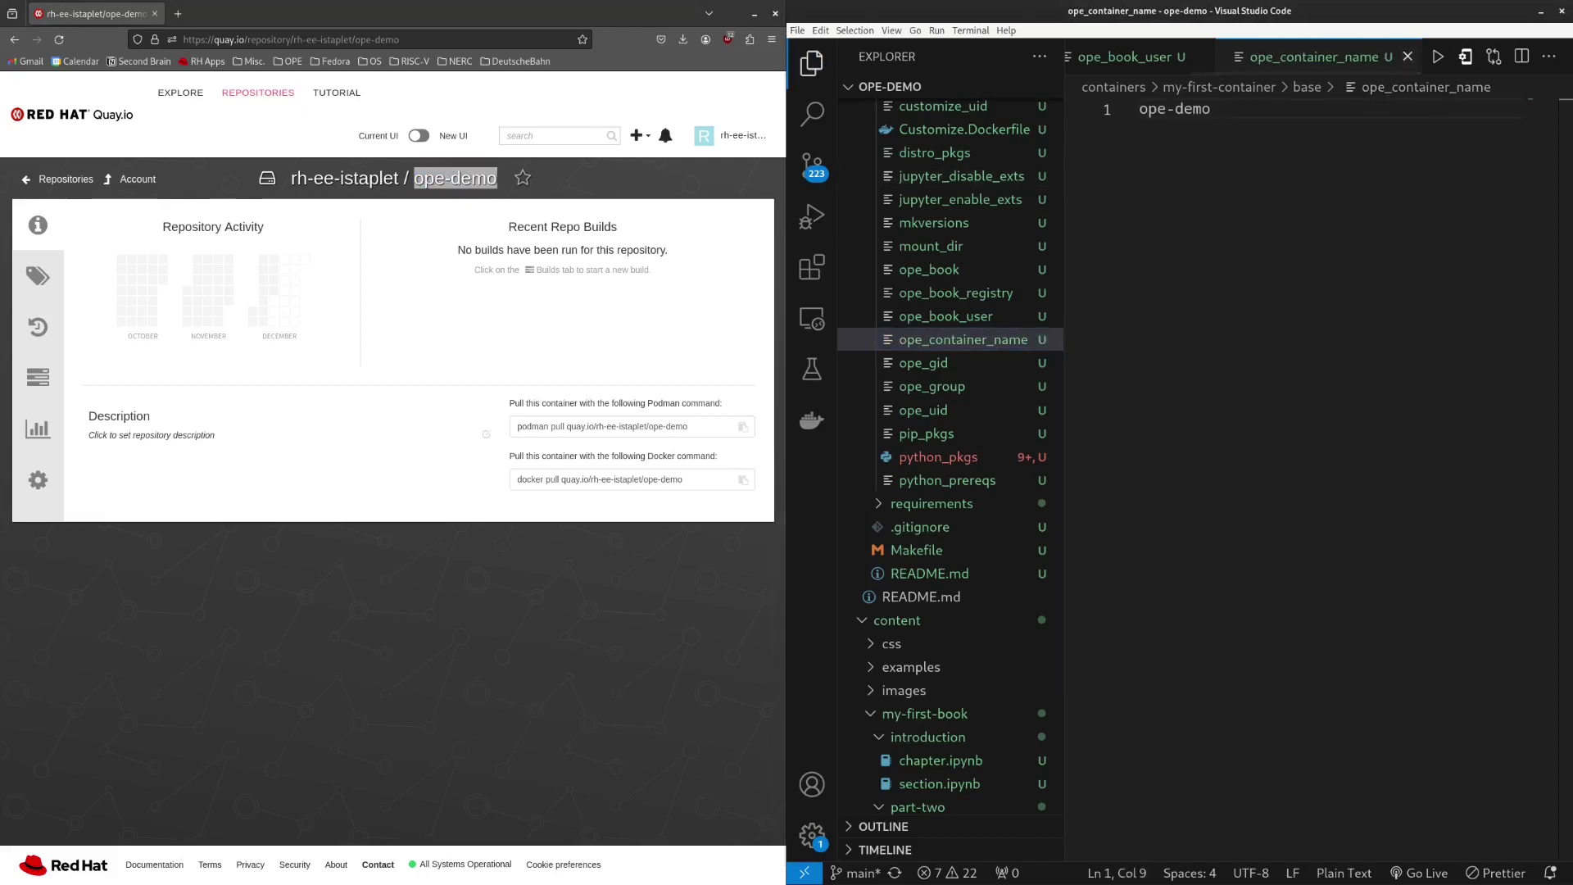
- Set the contents of the customization_name file to my-first-image and save it
scroll(950, 451, up, 3)
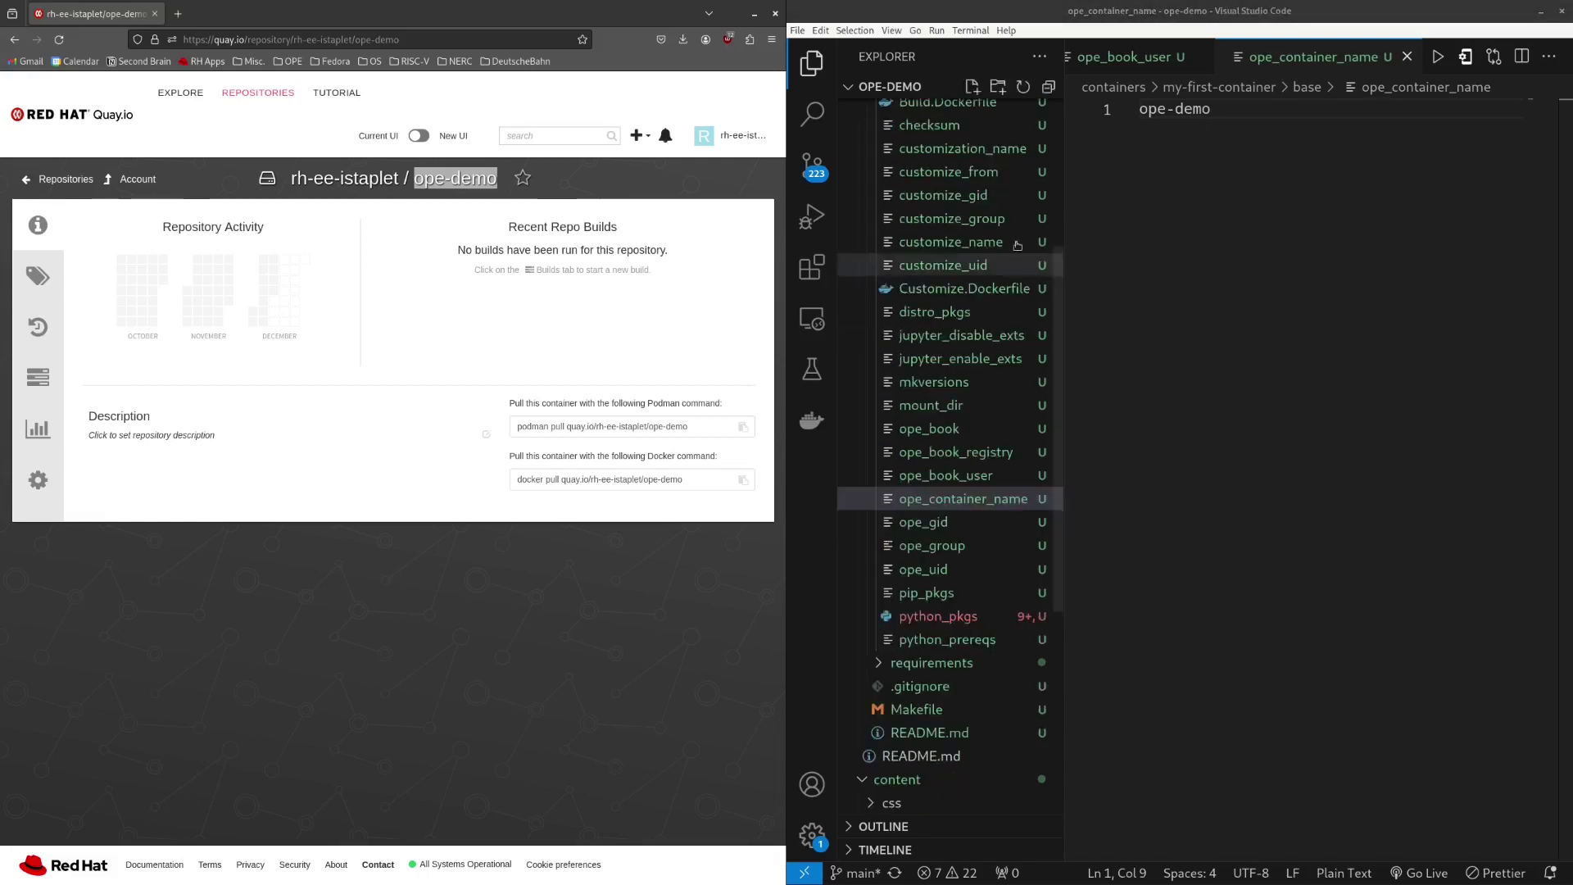
click(1012, 154)
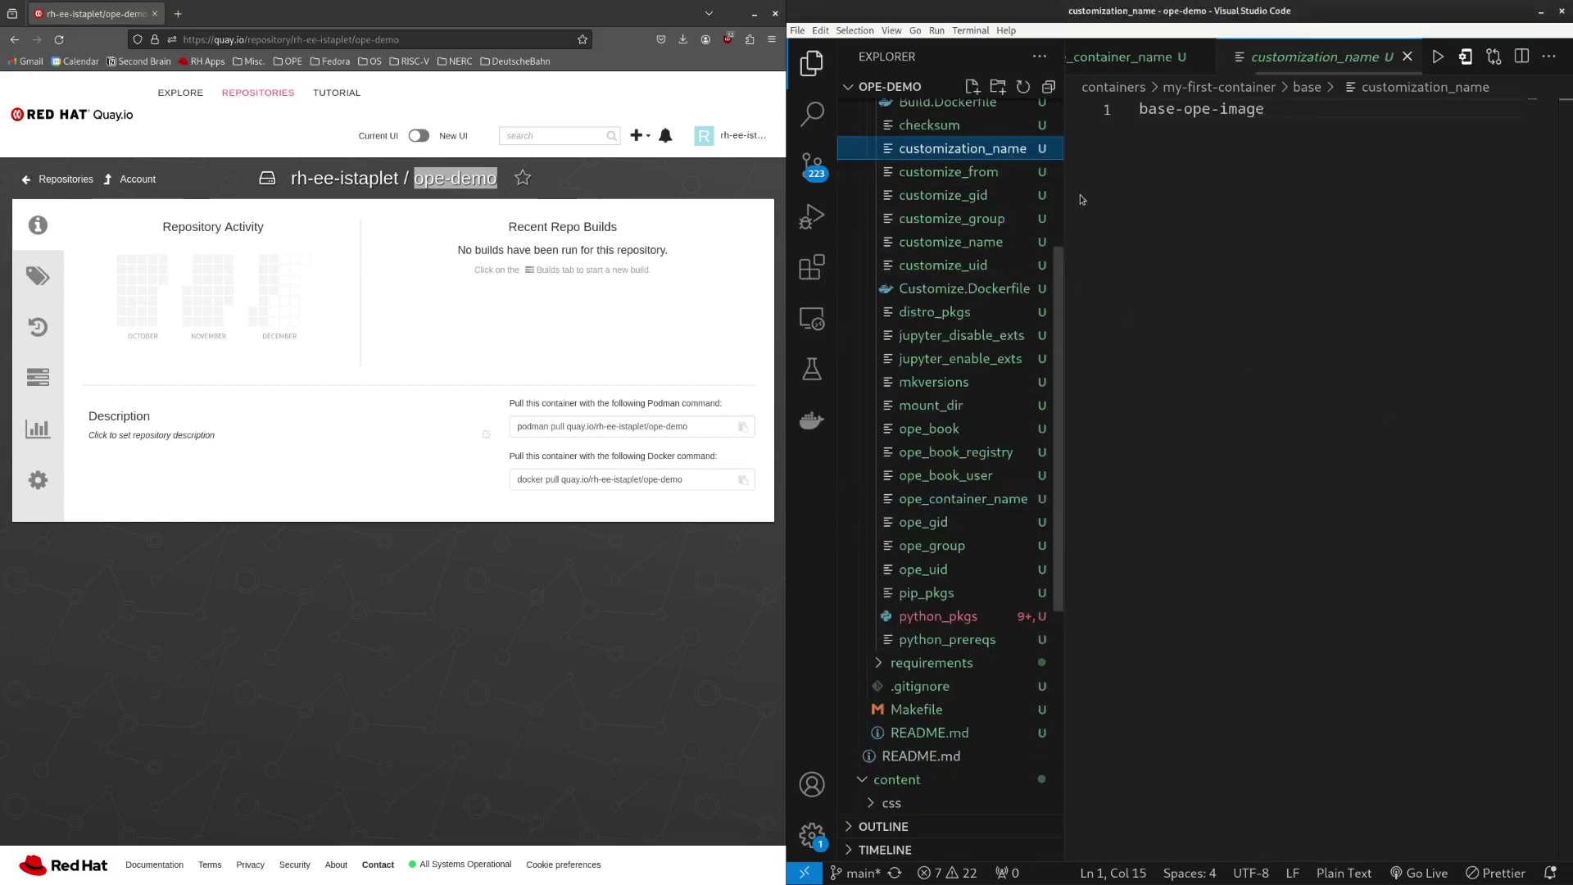
click(1358, 147)
drag(1357, 147, 1077, 113)
text(my-first-image)
key(ctrl+s)
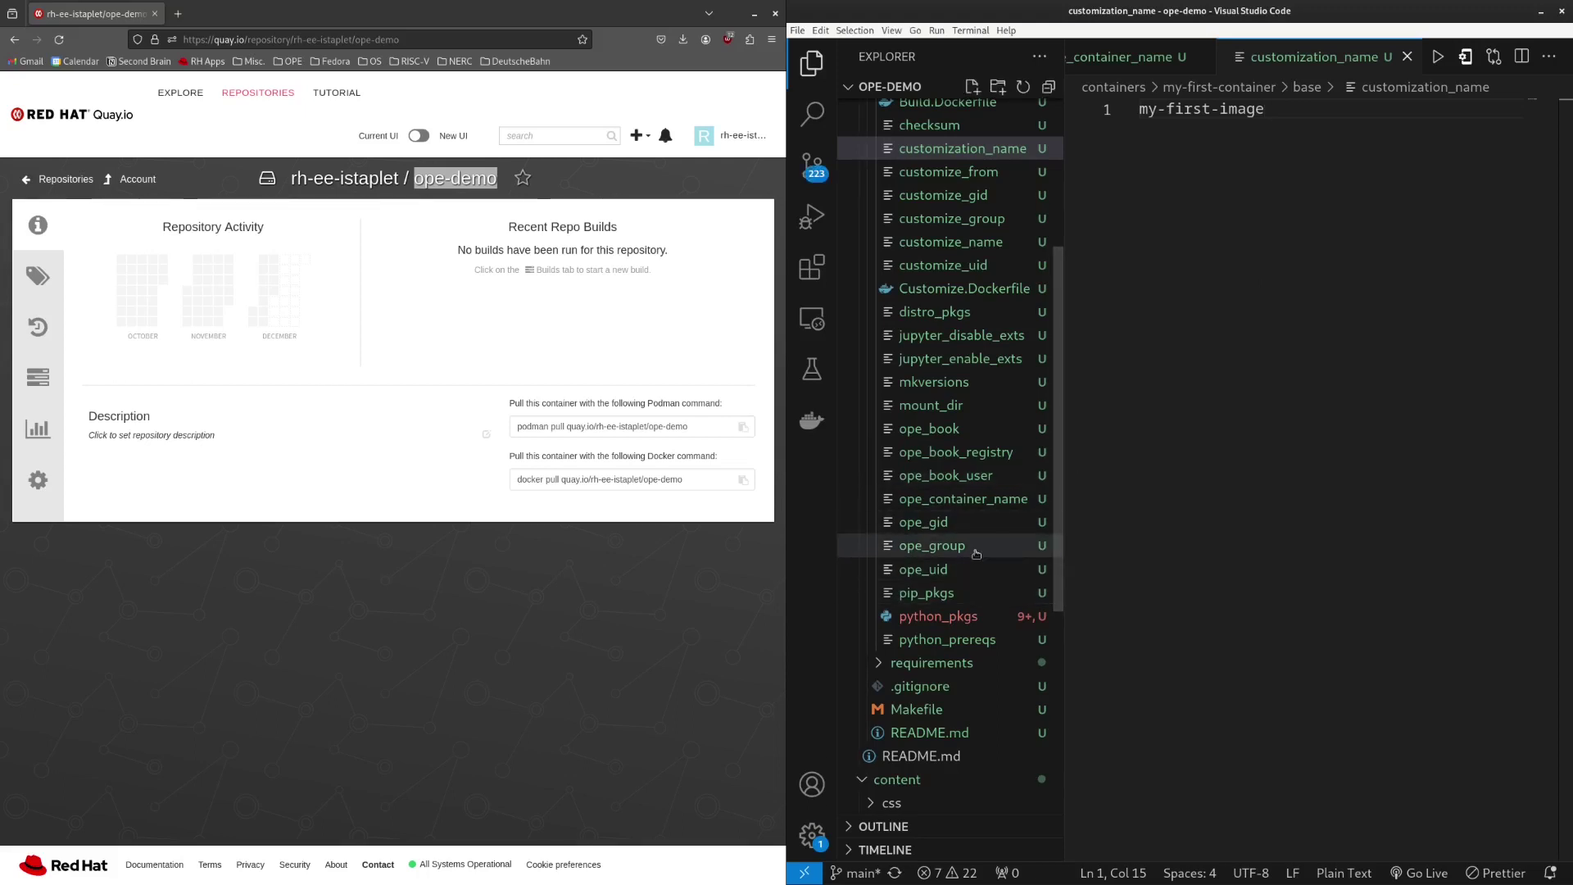
click(923, 568)
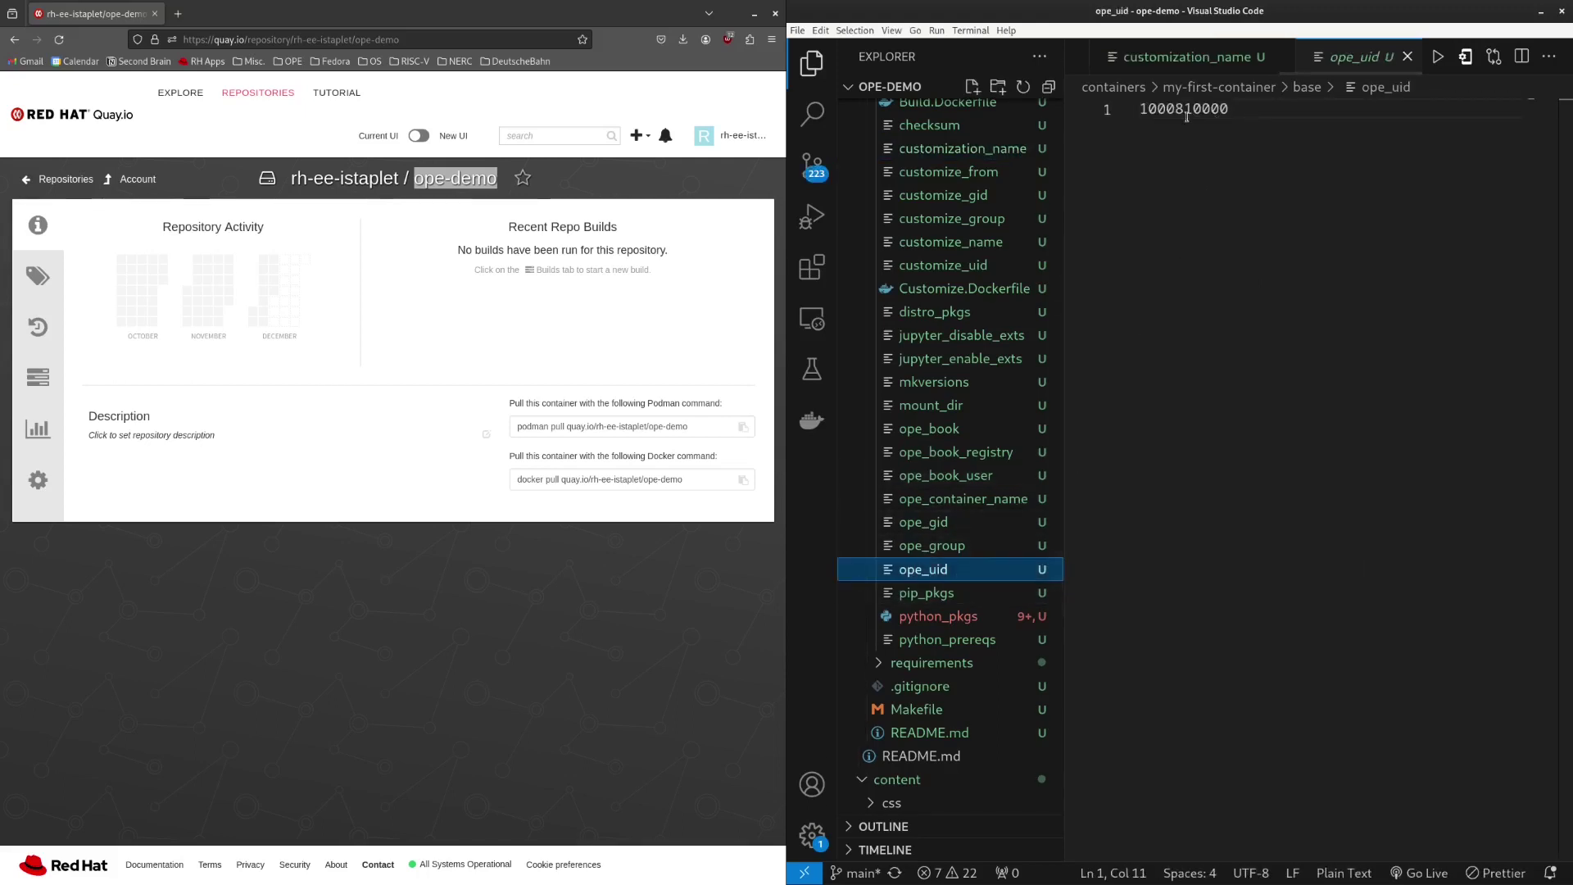
click(1151, 115)
key(BackSpace)
text(2)
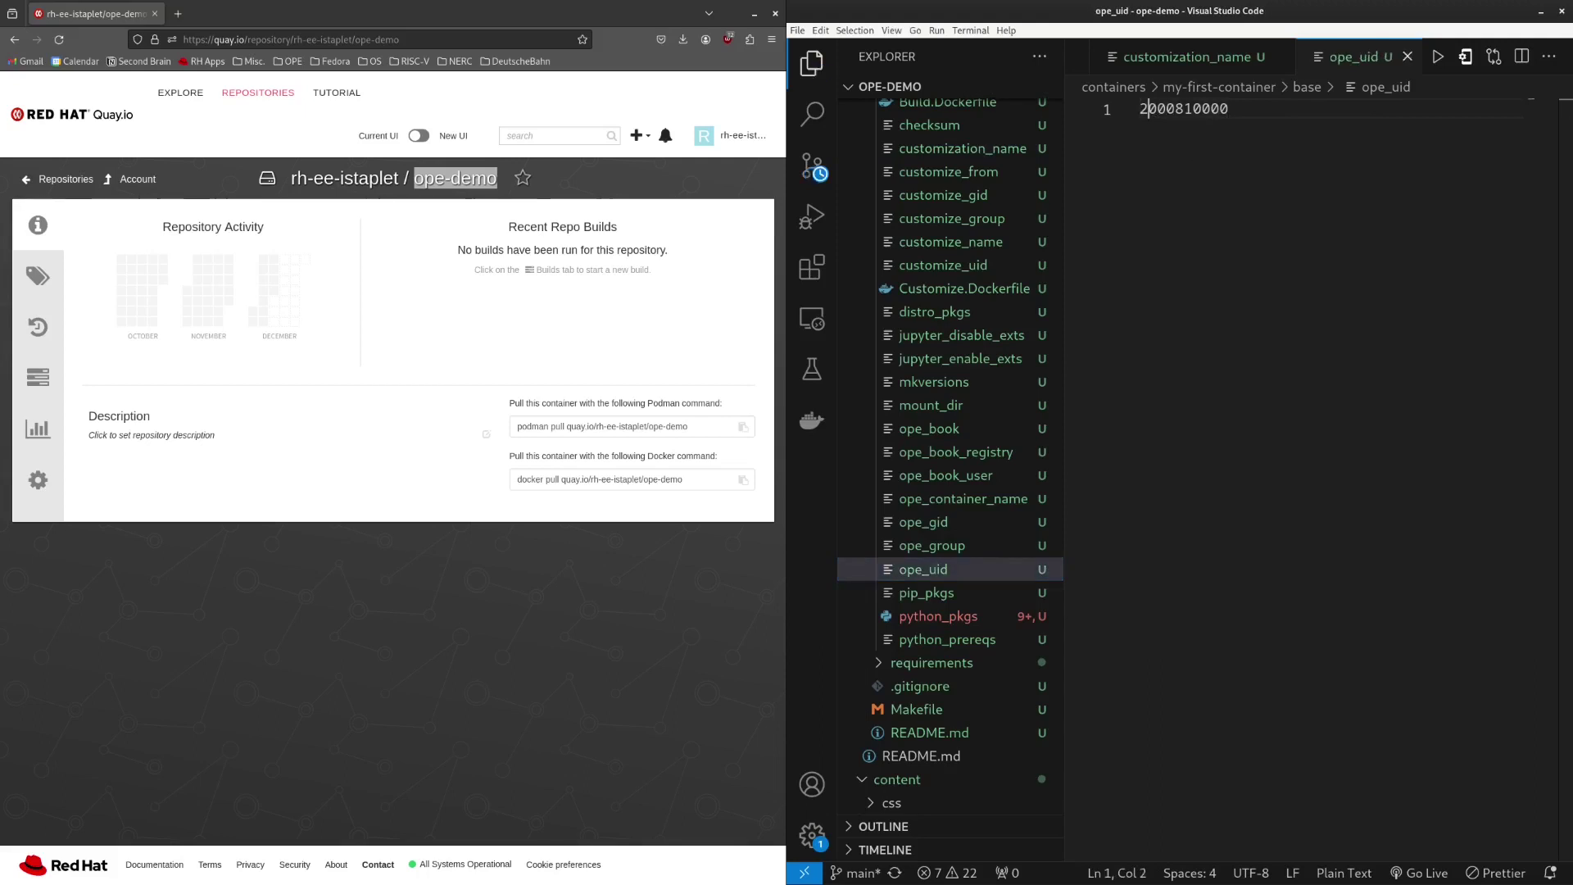
- Switch to the terminal, build the container image with make build in my-first-container, and list the images with docker images
key(alt+Tab)
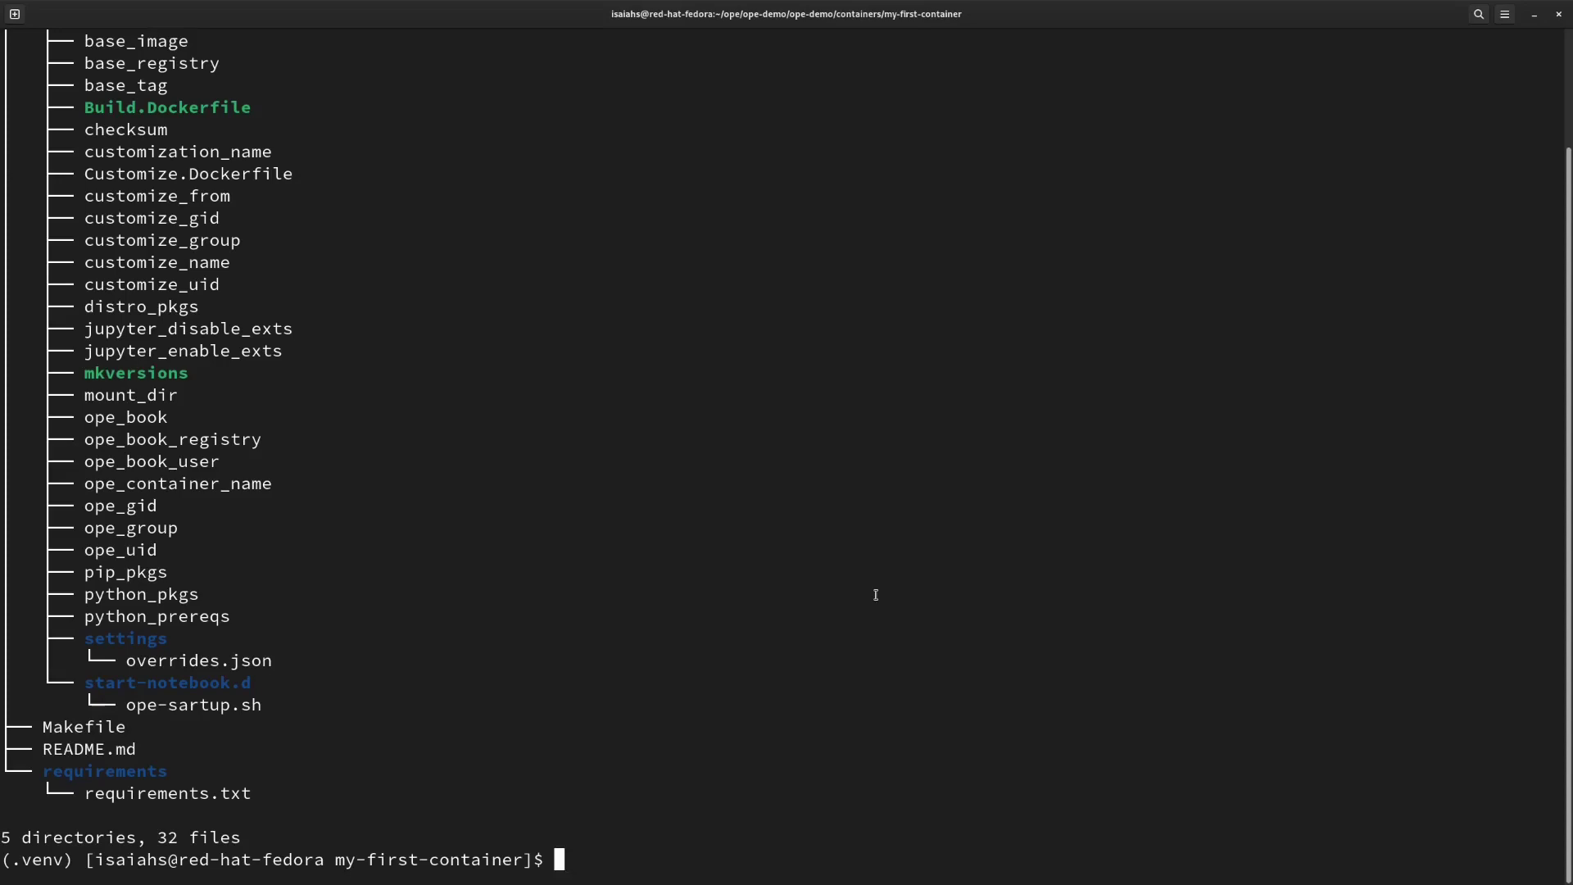
text(make build)
key(Return)
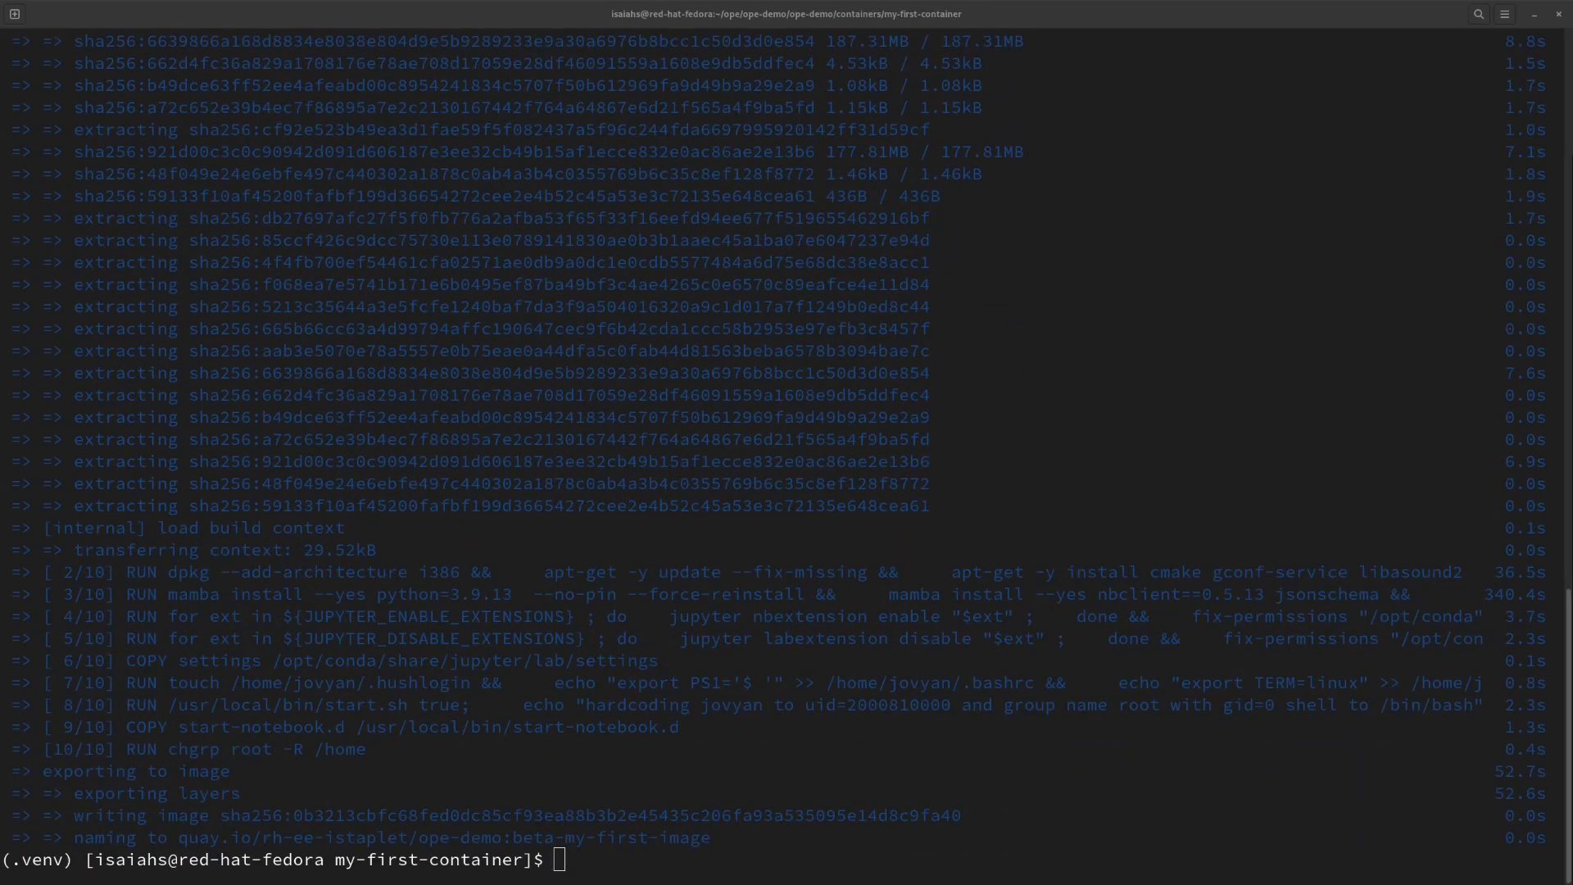
scroll(705, 527, up, 9)
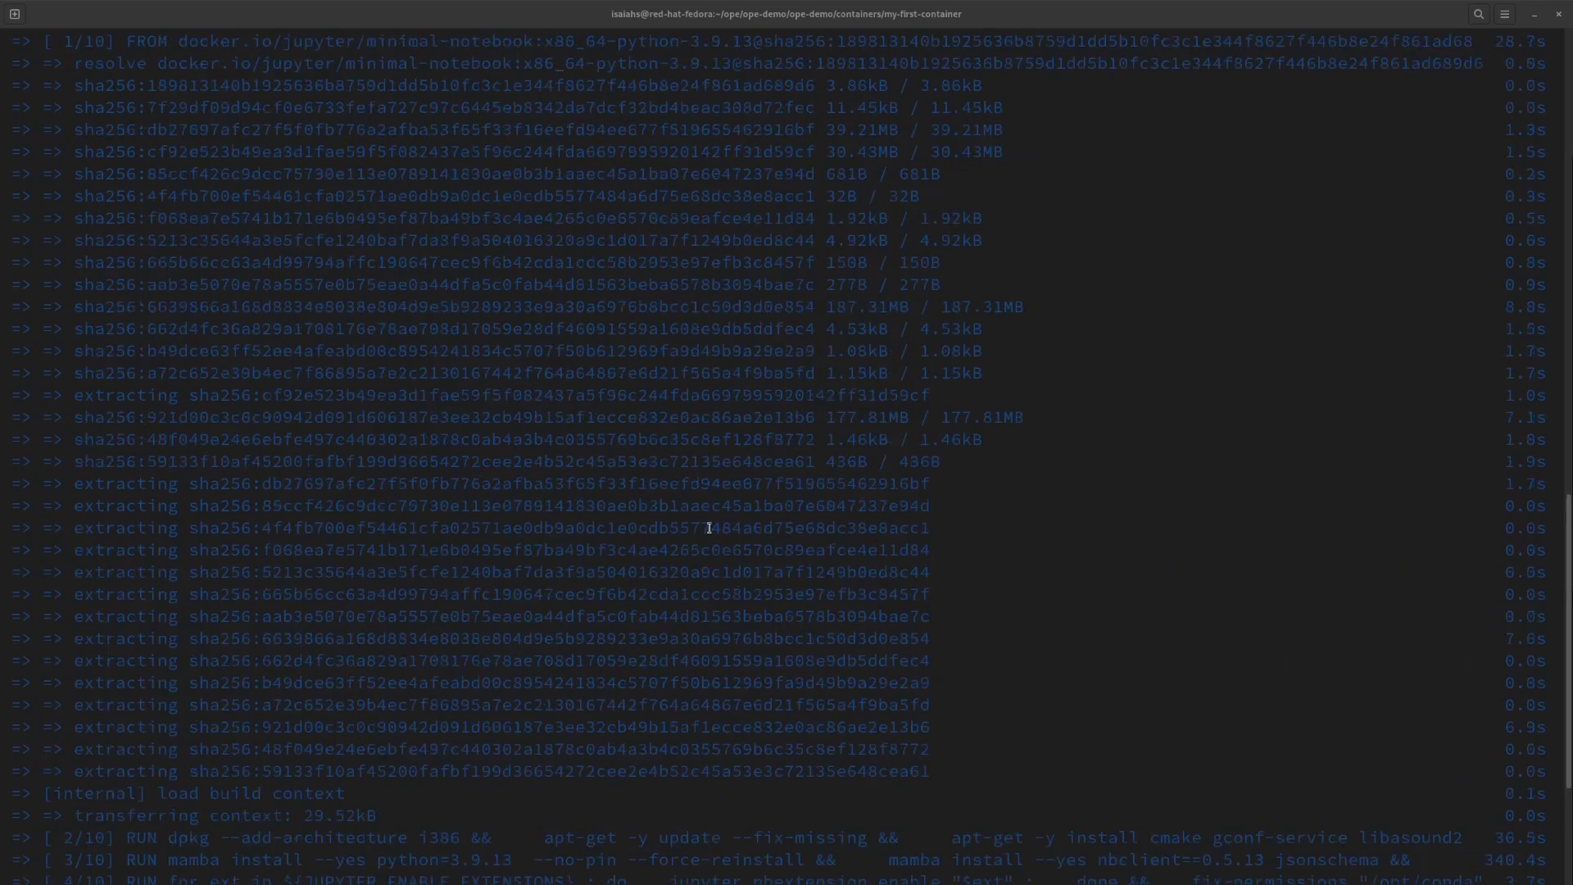
scroll(323, 467, down, 9)
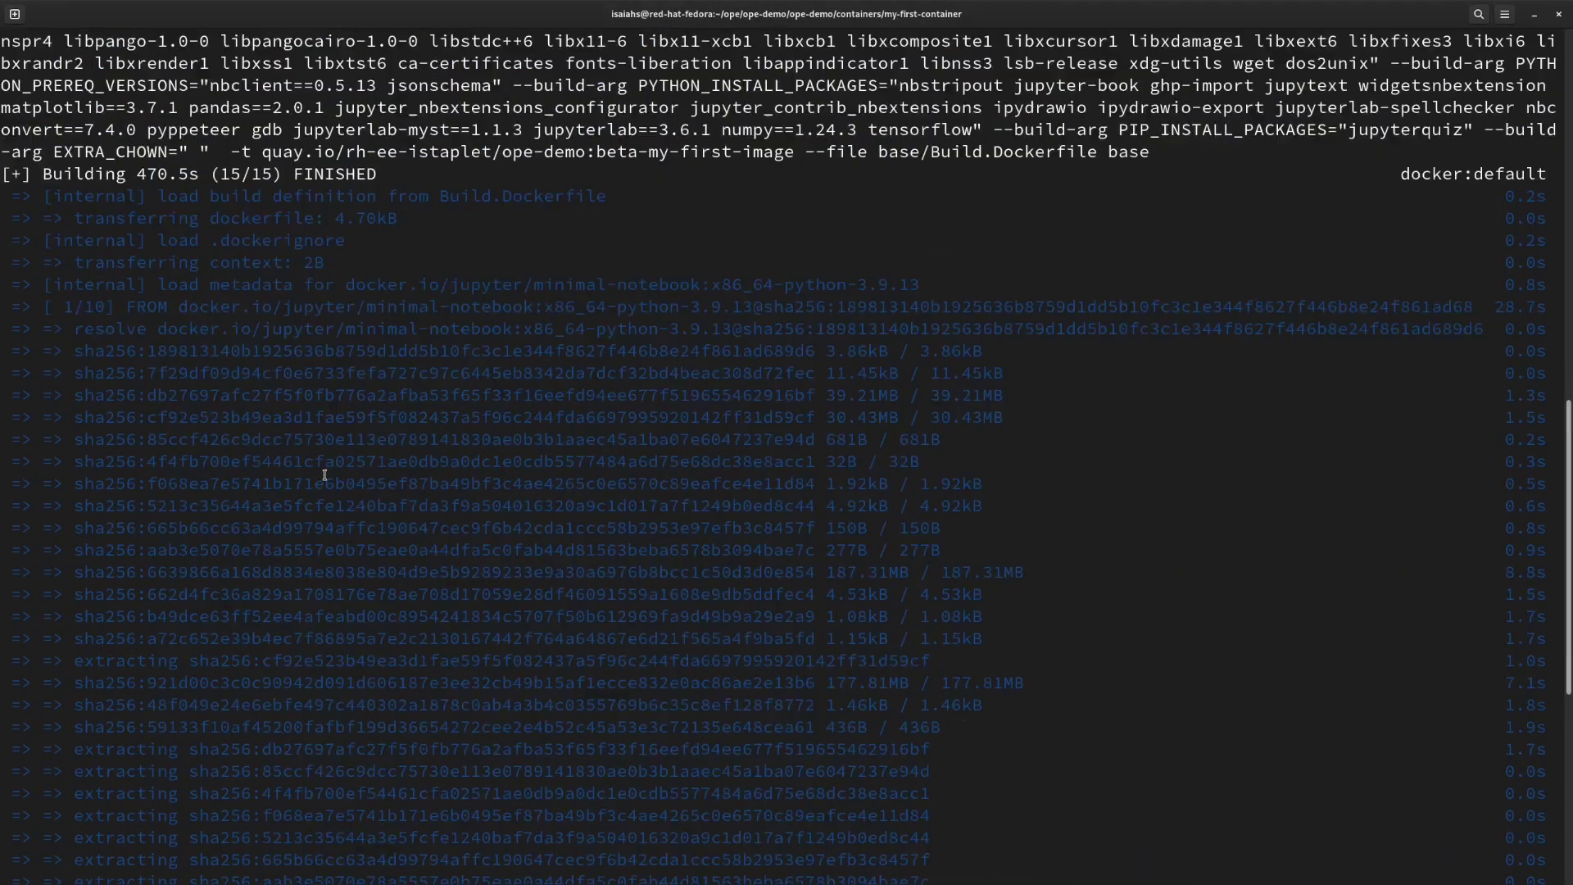
text(docker images)
key(Return)
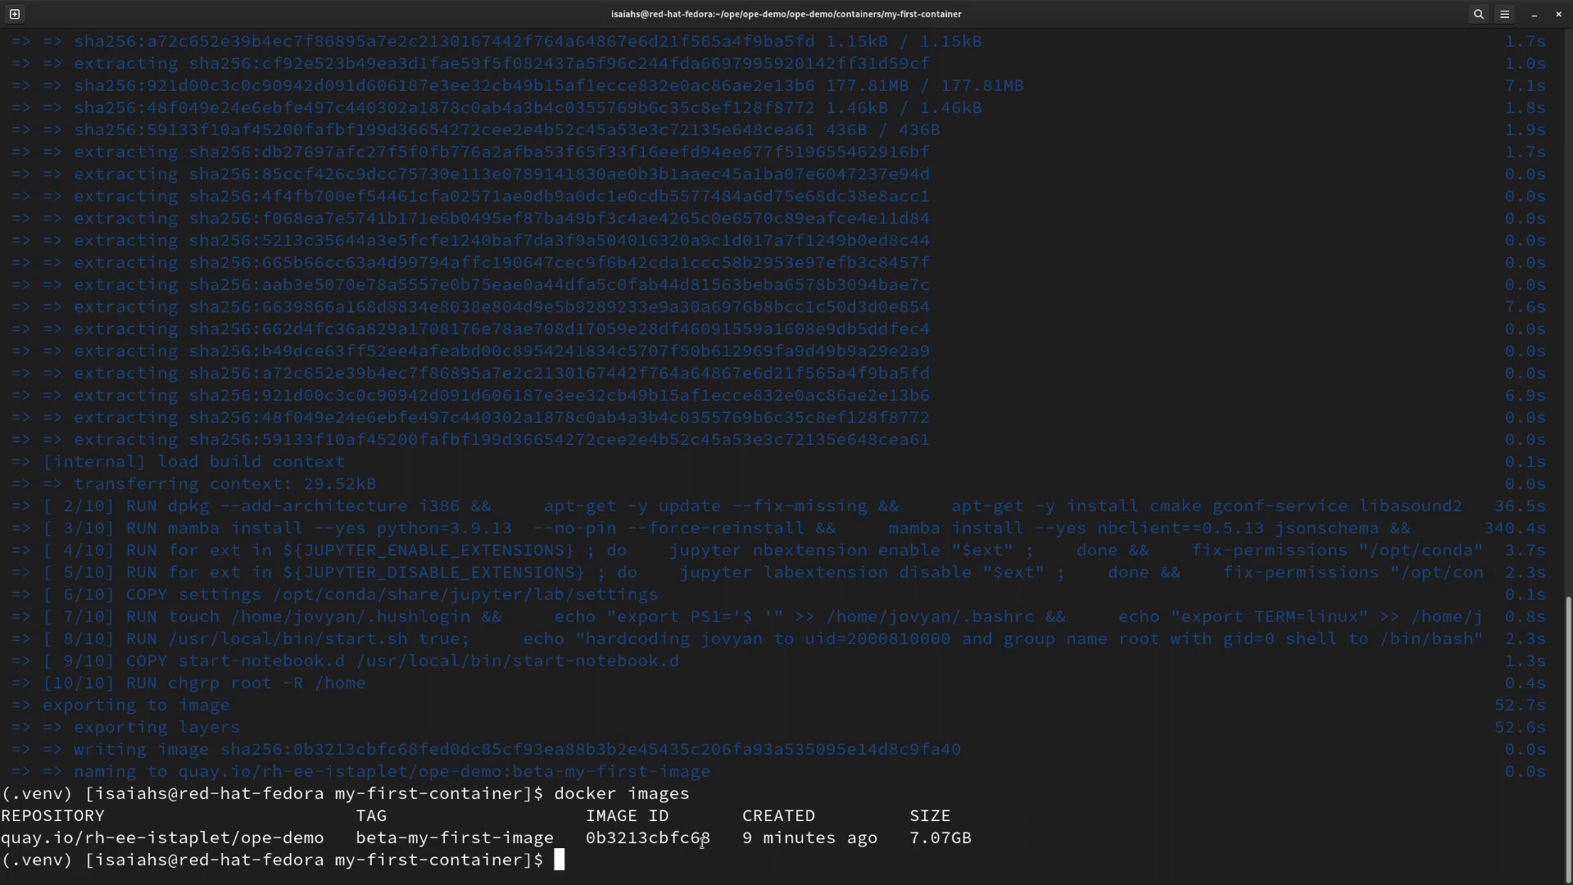
- Start the beta container with make run-beta and copy the 127.0.0.1 JupyterLab link from its output
text(make run-beta)
key(Return)
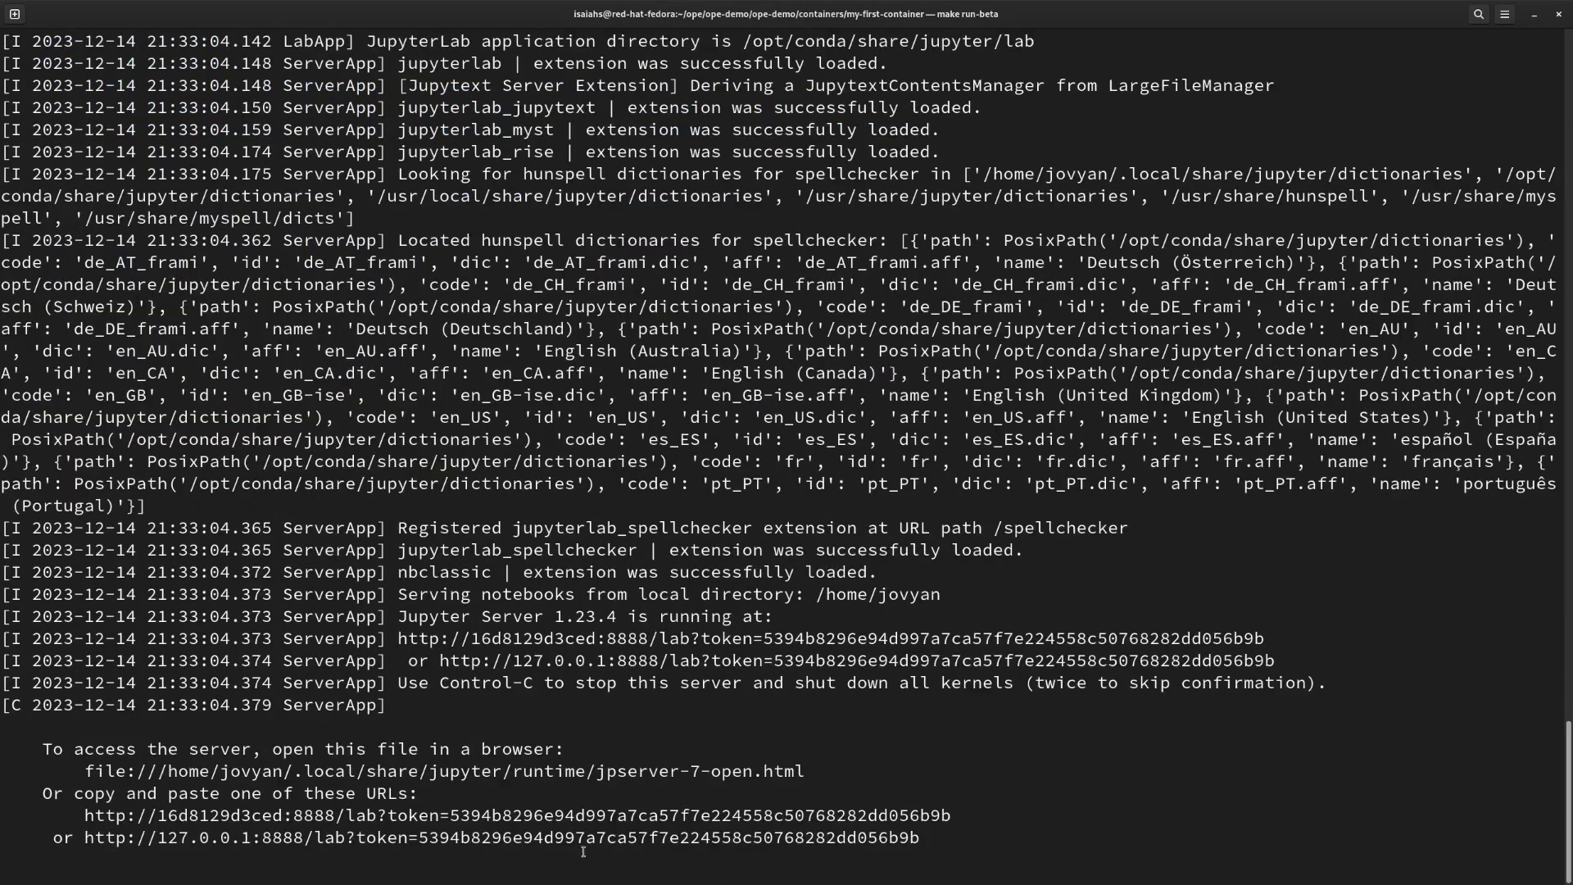
right_click(539, 843)
click(578, 678)
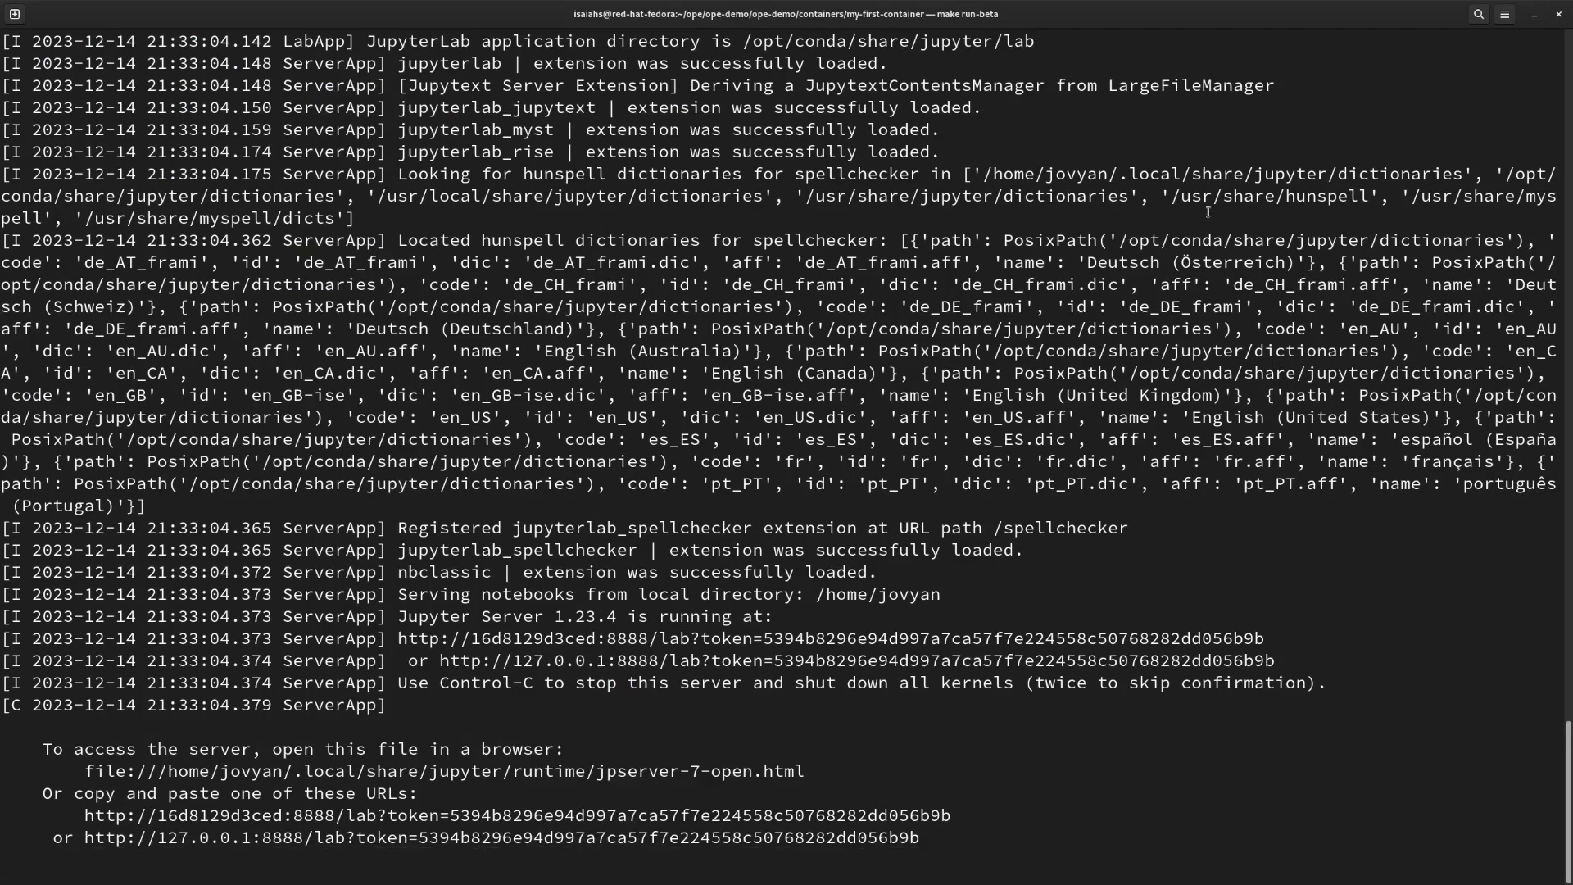
- Open the copied JupyterLab URL with its access token in a new browser tab and run mamba list | grep "tensorflow" in a JupyterLab terminal
click(1535, 15)
key(ctrl+t)
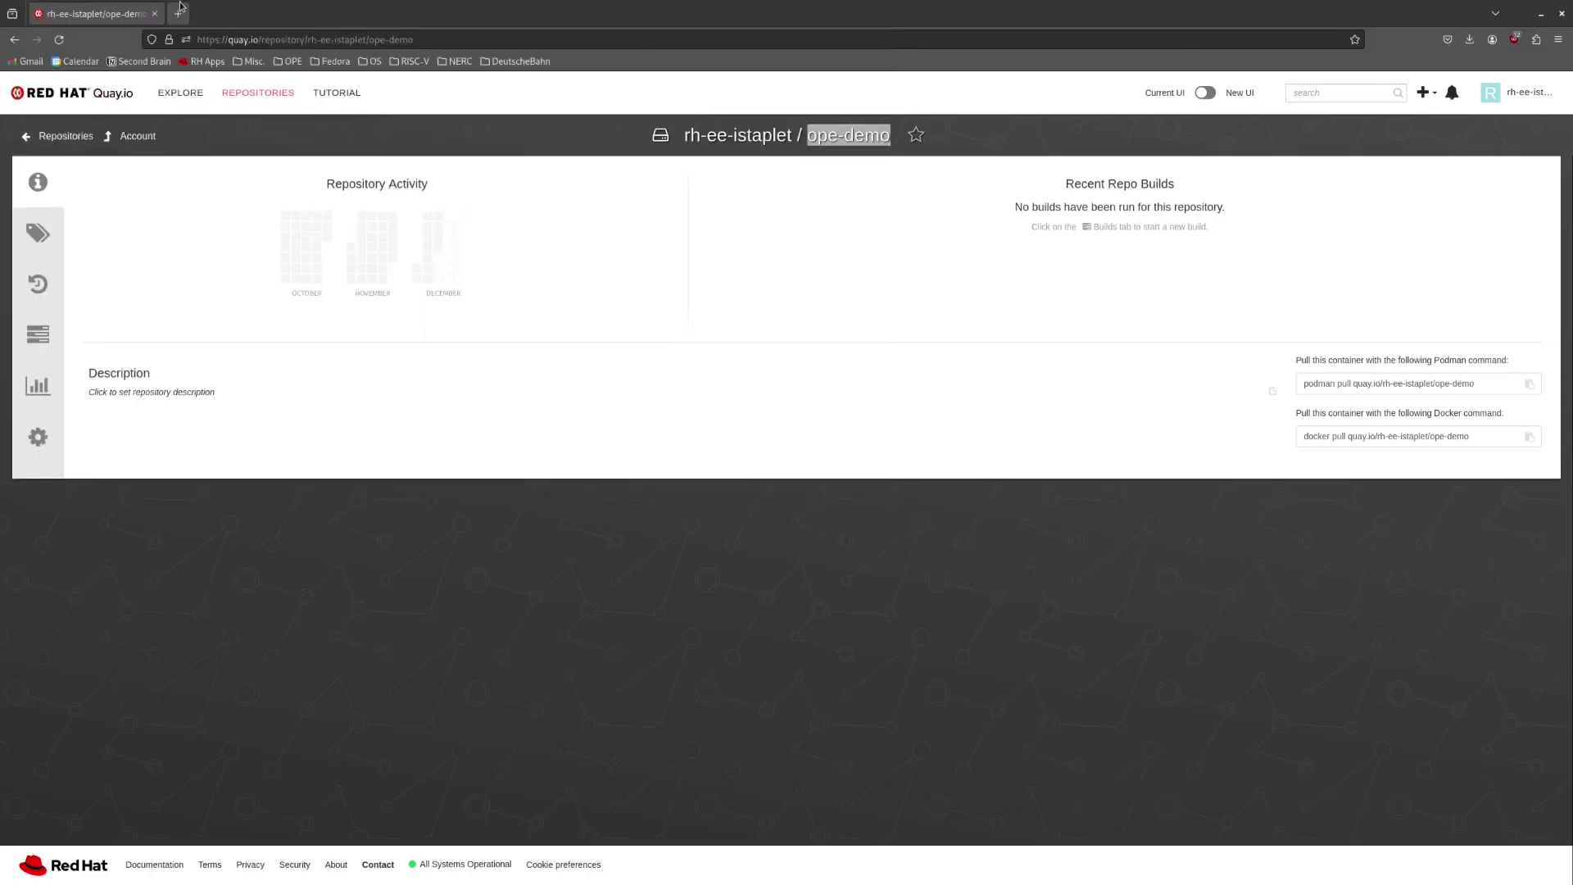
key(ctrl+v)
key(Return)
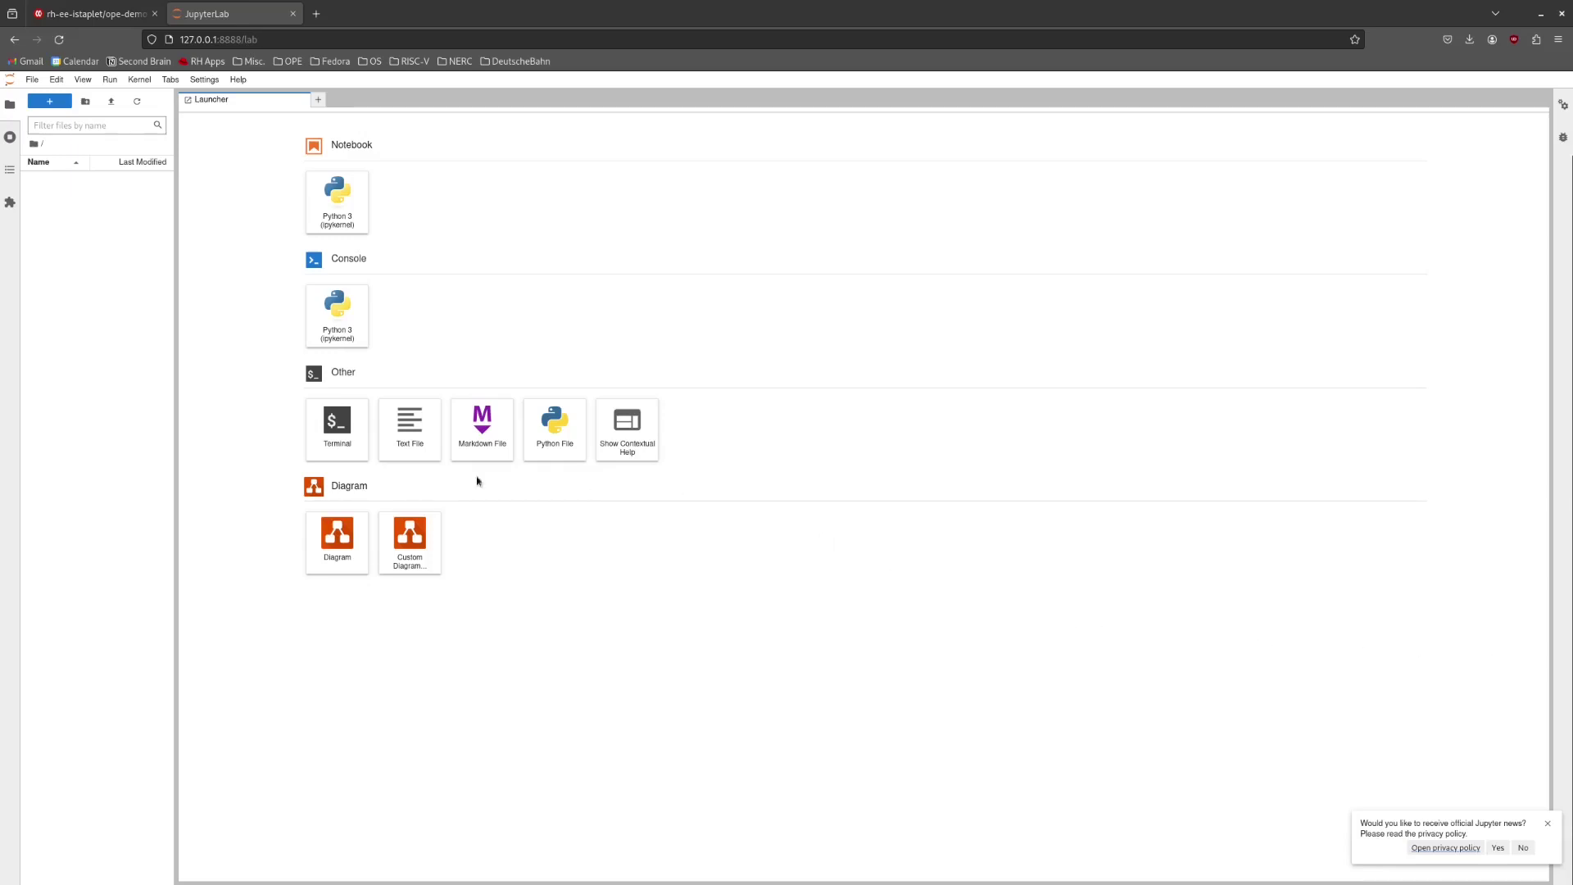
click(334, 442)
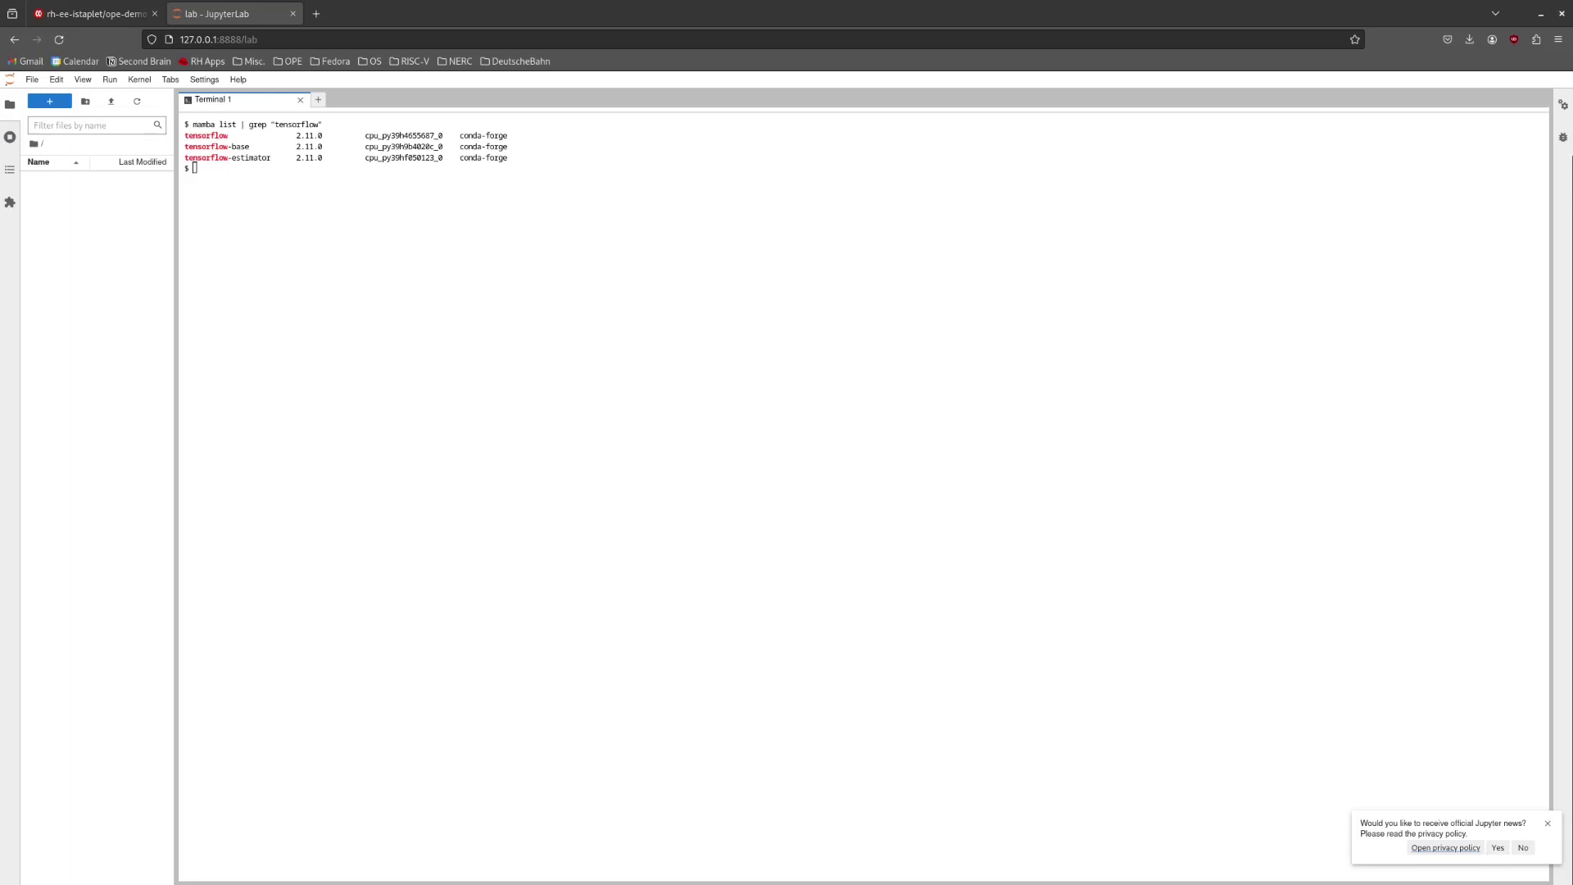
- Open OPEFFORT's OPE-Testing repository on GitHub in a new browser tab and copy its HTTPS clone URL
key(ctrl+t)
click(288, 62)
click(302, 117)
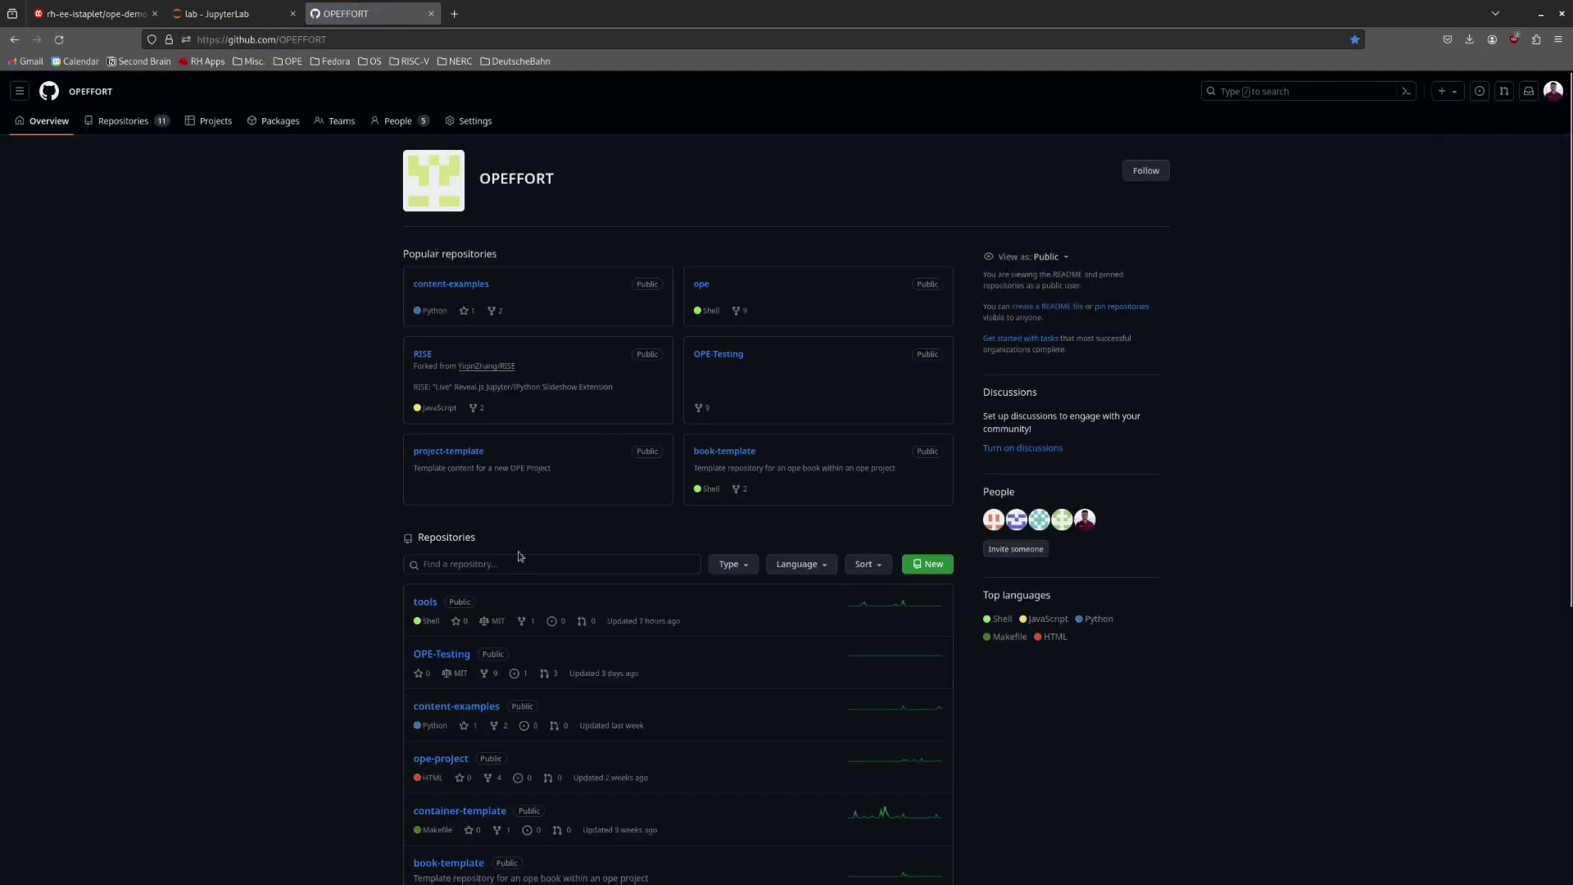
click(453, 655)
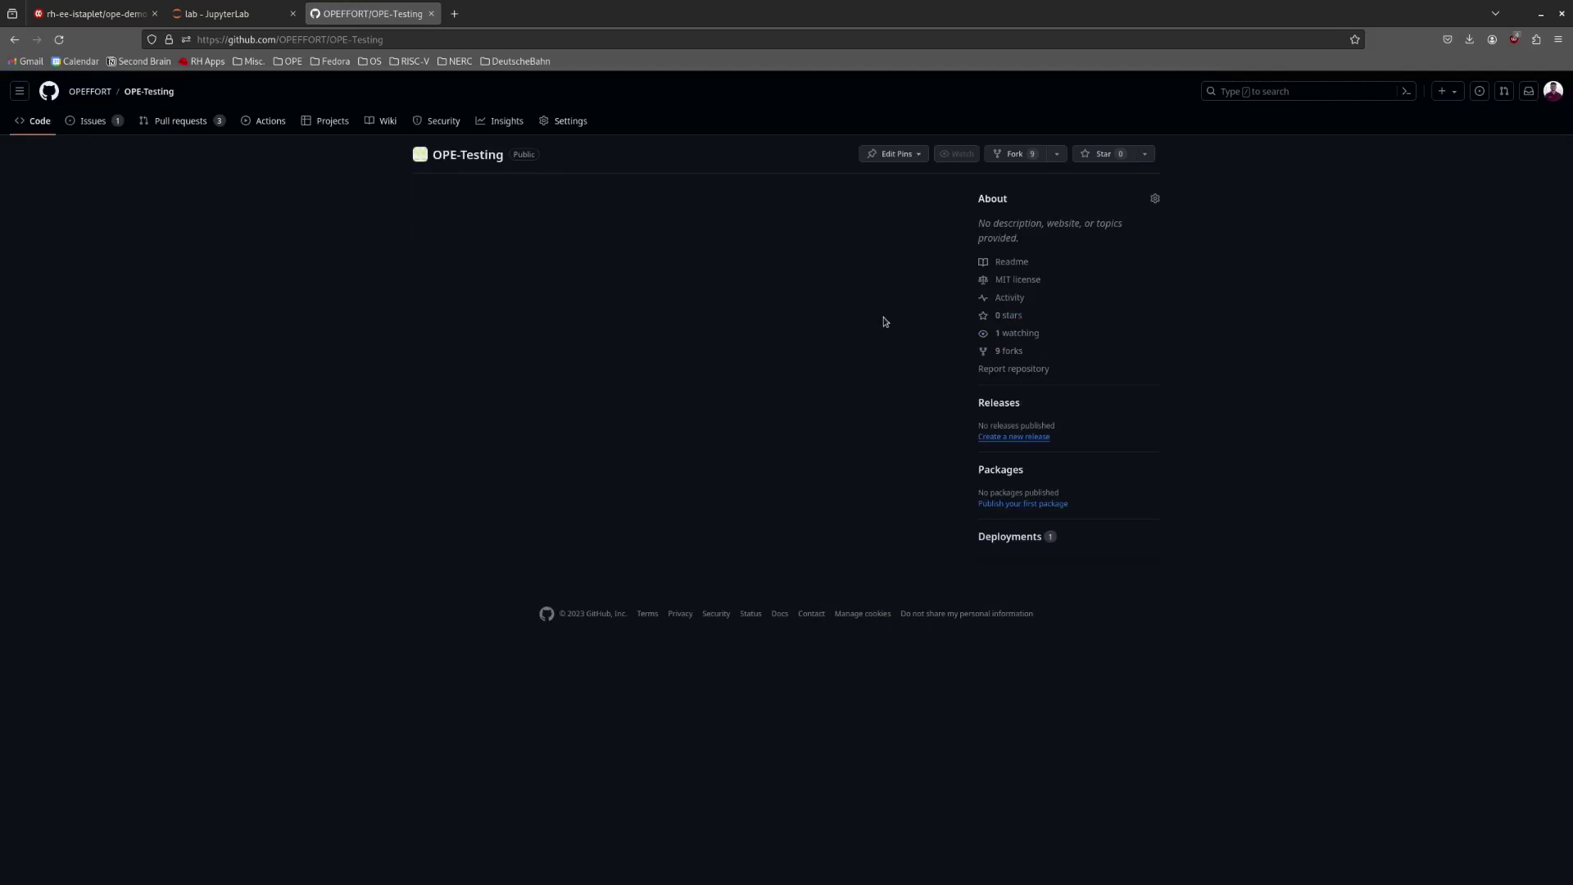
click(932, 199)
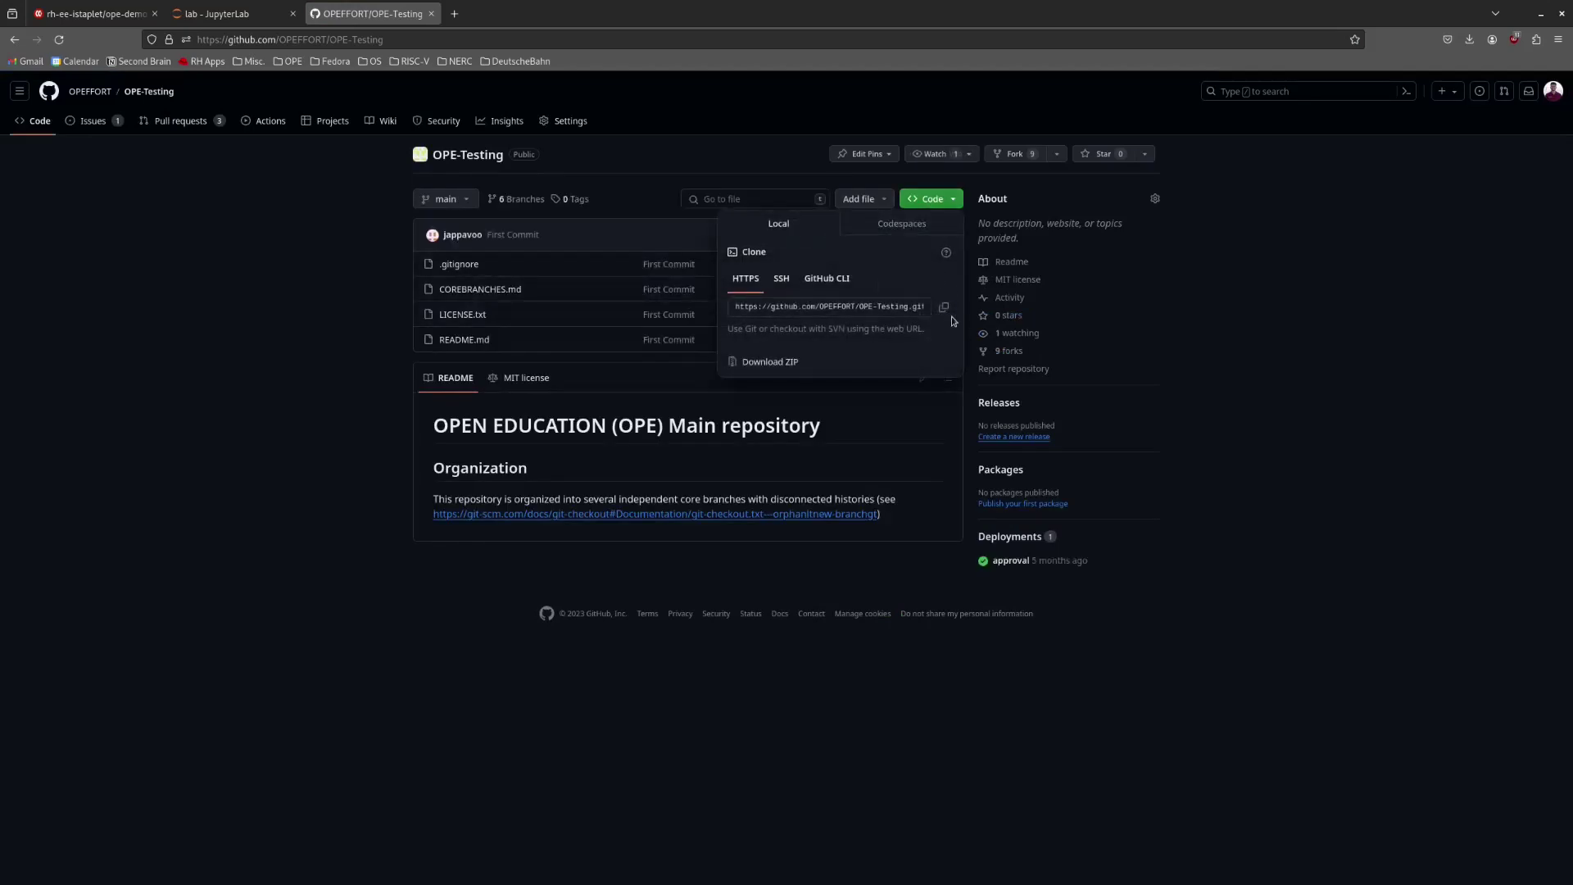
click(217, 13)
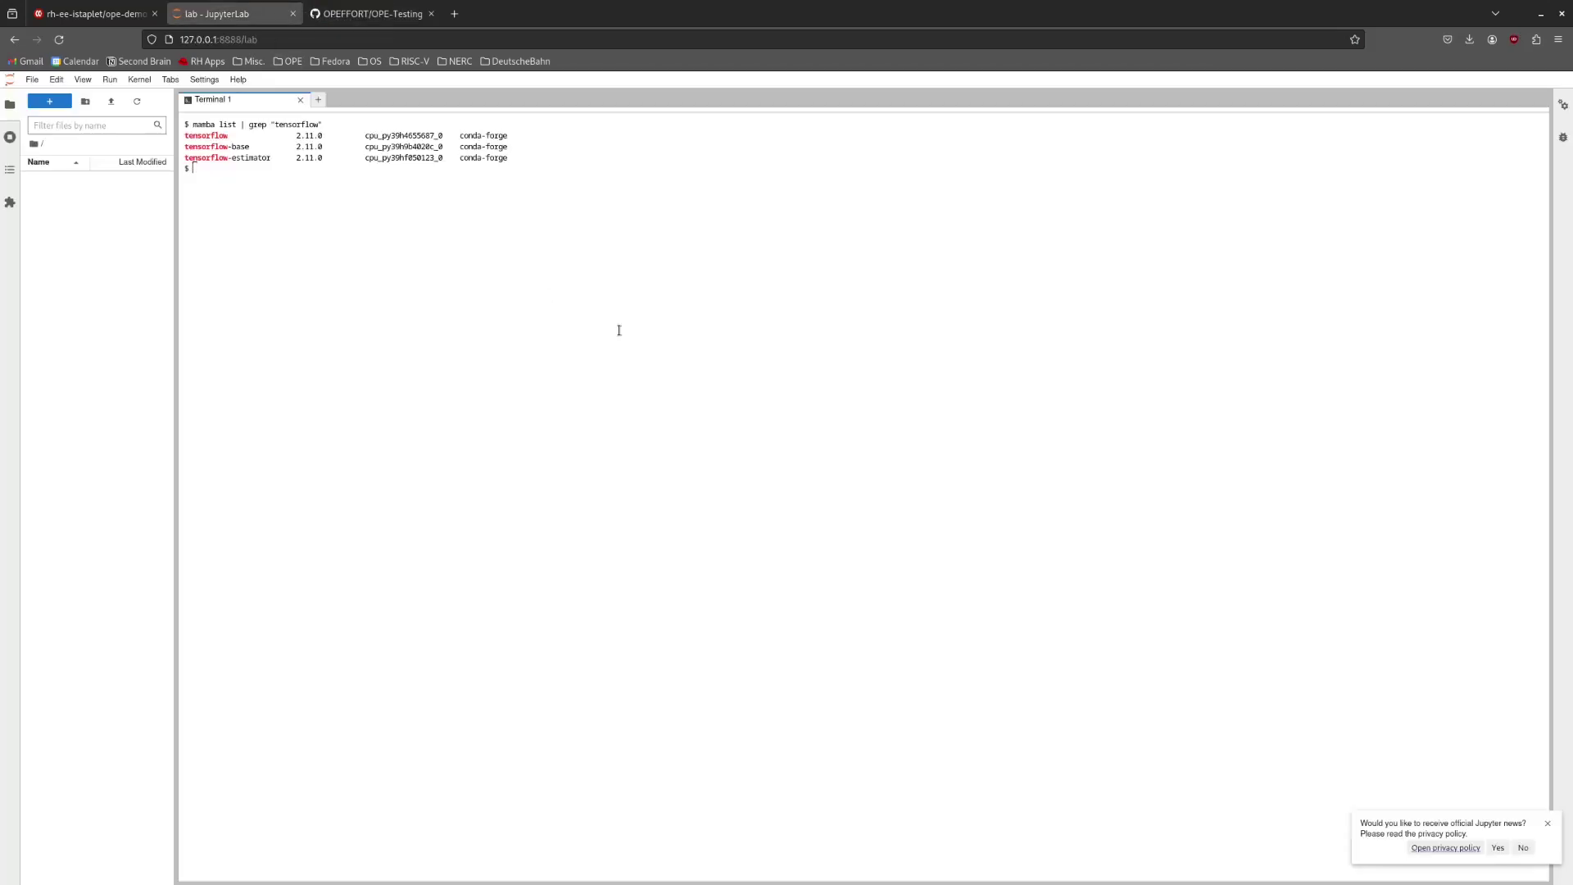
text(git clone)
text(https://github.com/OPEFFORT/OPE-Testing.git)
key(Return)
- Change into the OPE-Testing directory and switch to the test-book branch
text(cd)
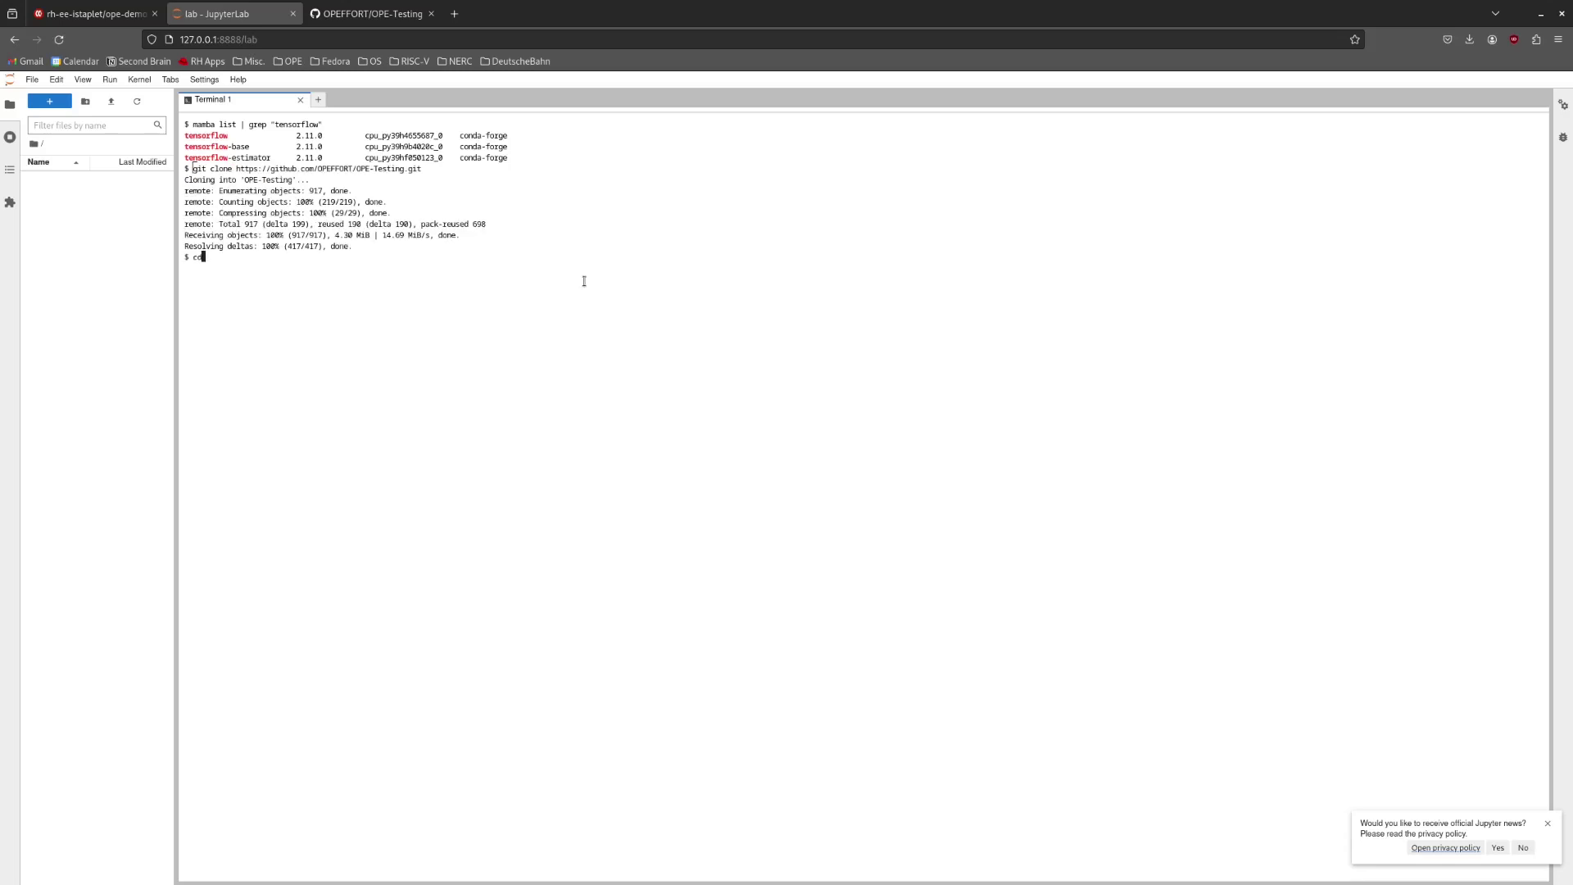
text( OPE-Testing/)
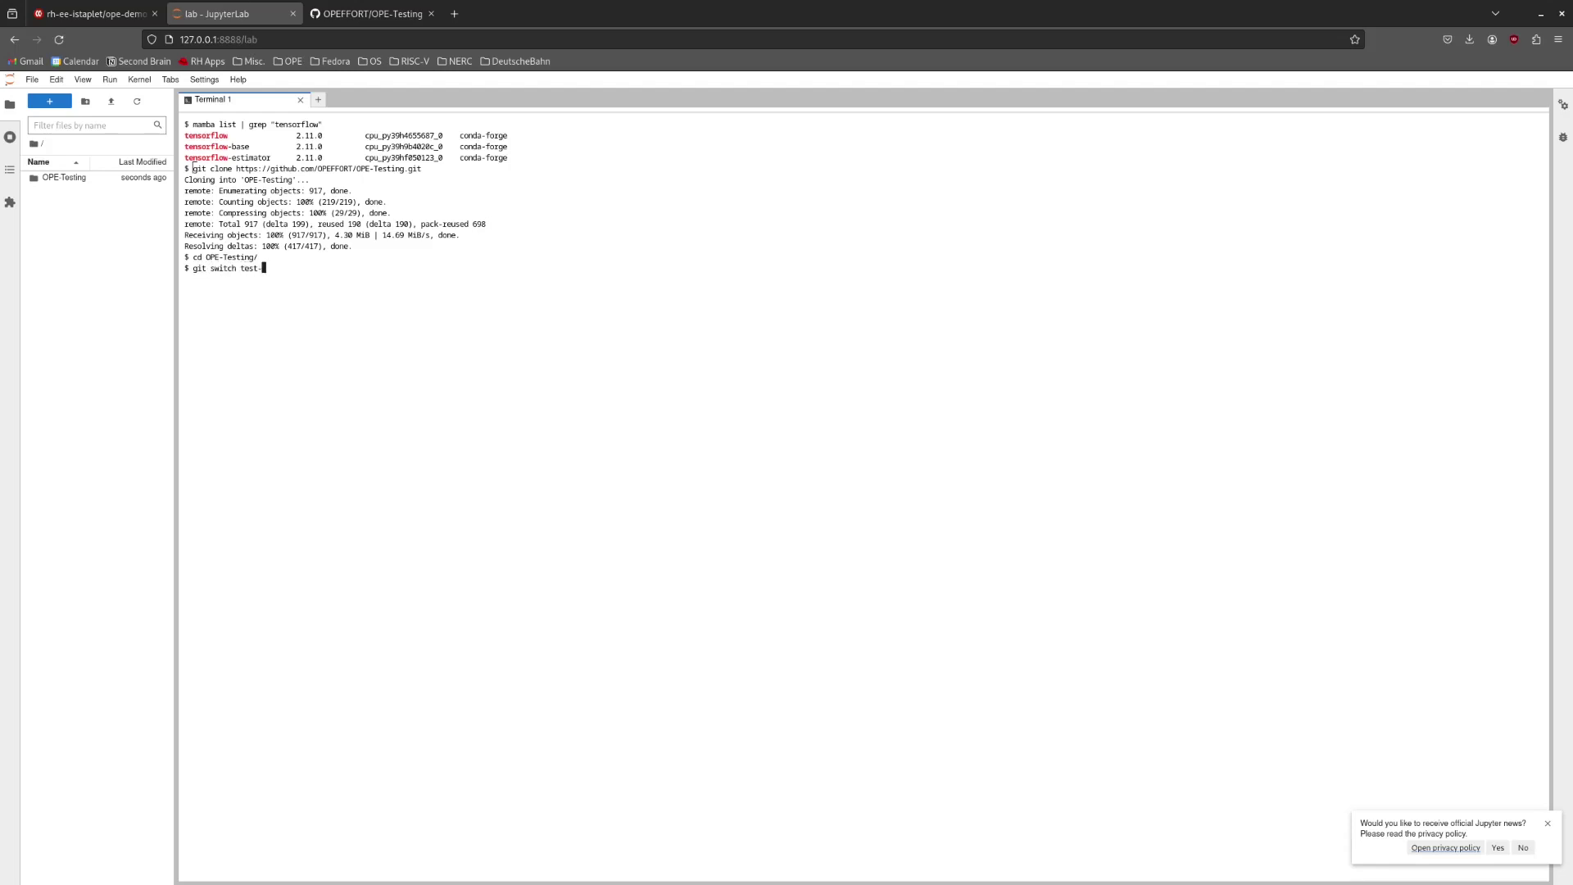
text(k)
key(Return)
- Open special_displays.ipynb from OPE-Testing/content/01_special_displays, restart its kernel and run all its cells
double_click(78, 178)
click(83, 193)
double_click(84, 192)
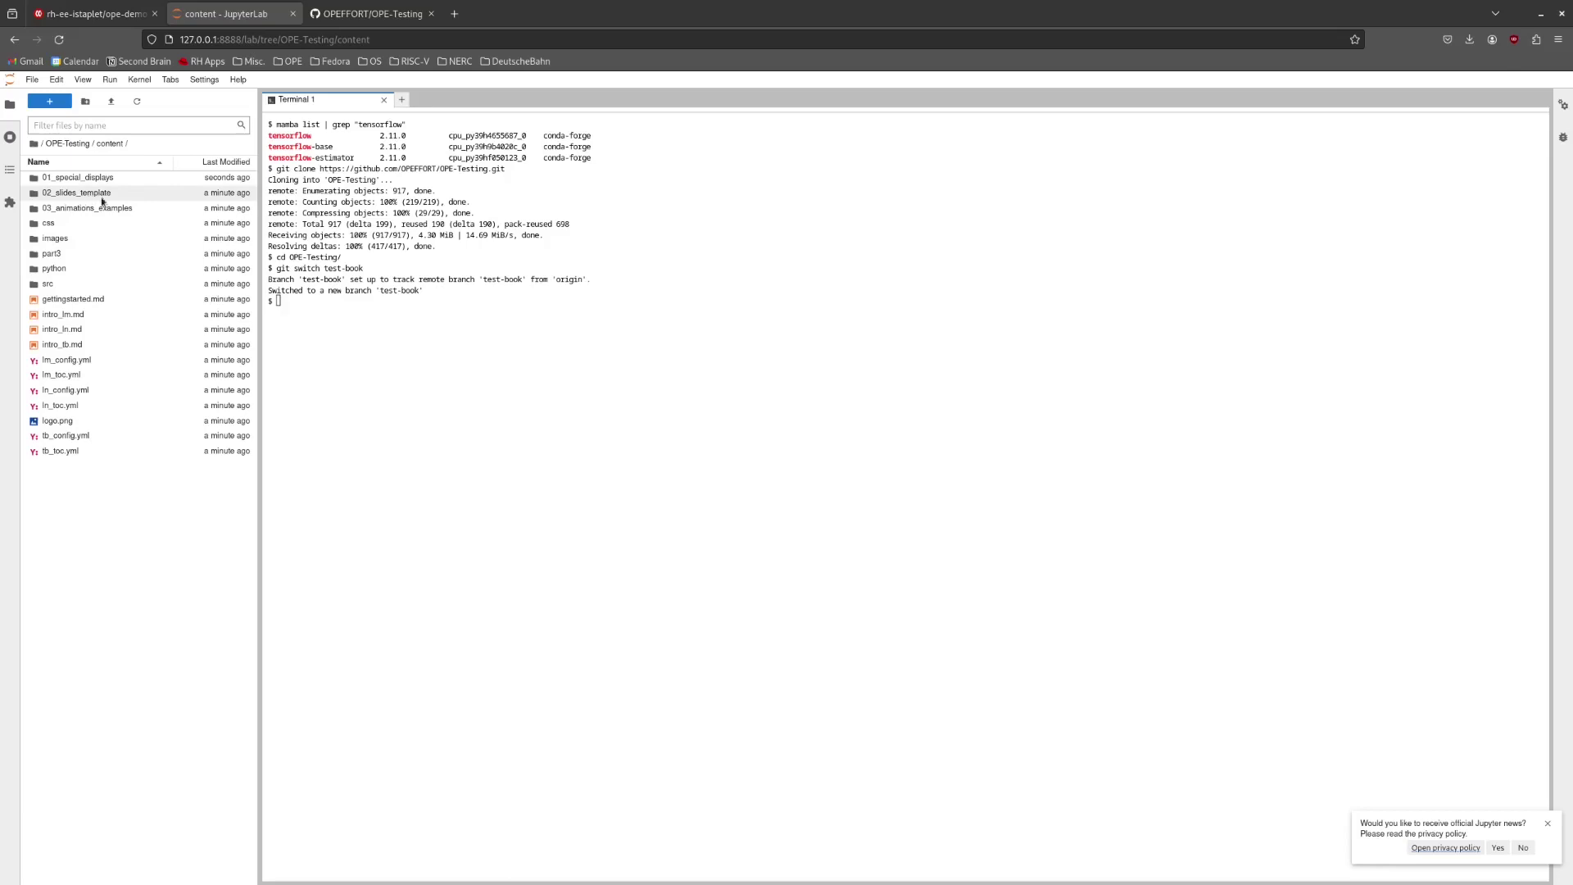
double_click(151, 178)
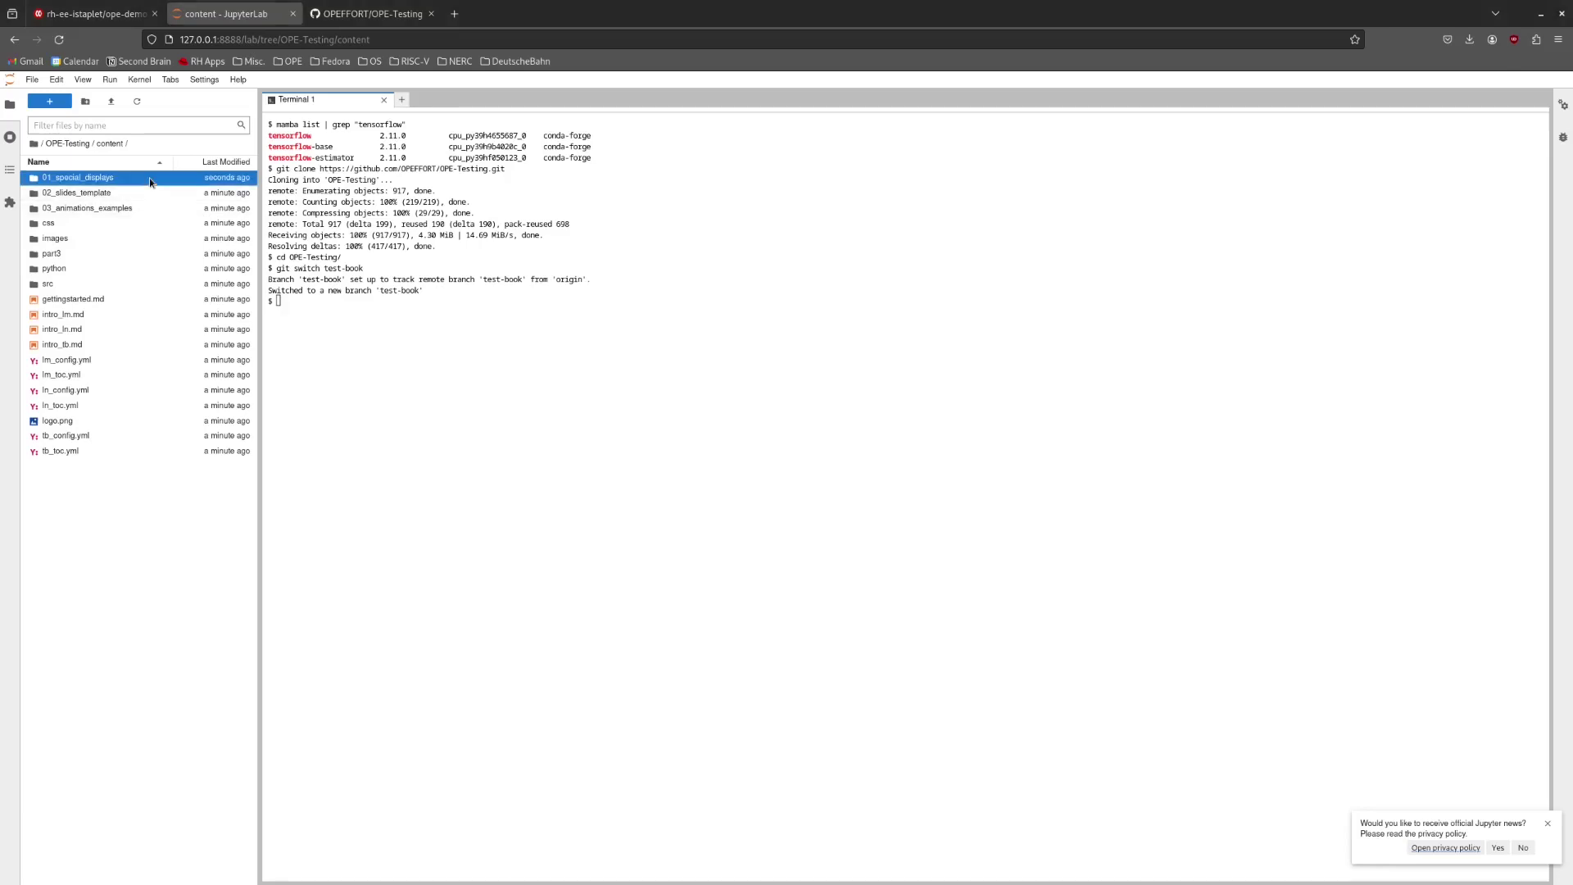
double_click(151, 178)
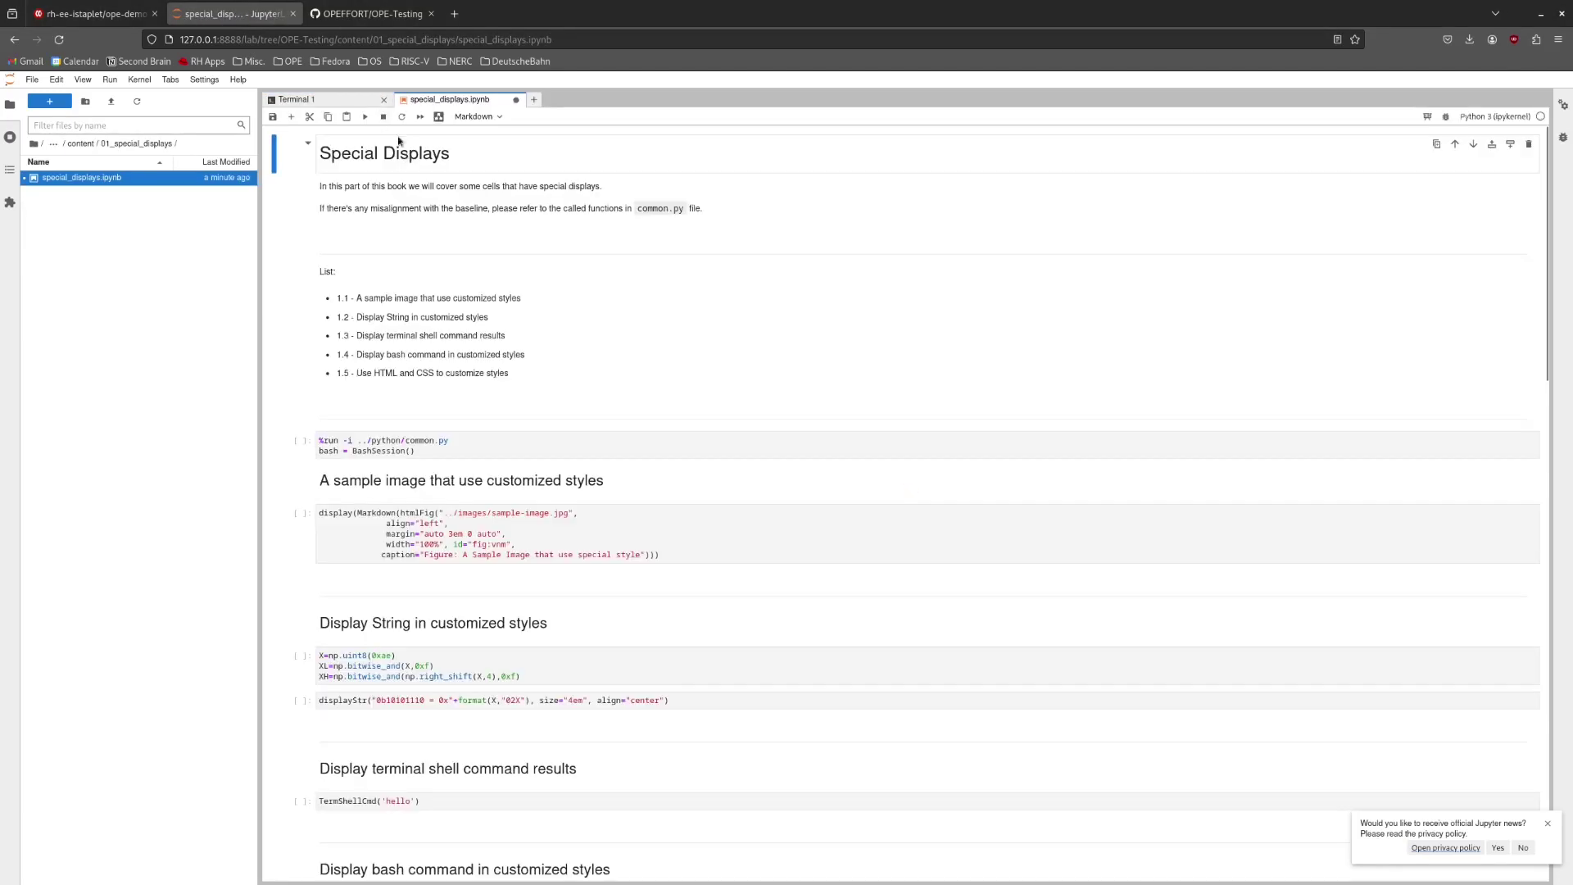
click(402, 116)
click(877, 500)
- Examine the special_displays notebook's outputs from the sample image through the string, terminal and bash displays to the HTML and CSS section
scroll(612, 482, down, 1)
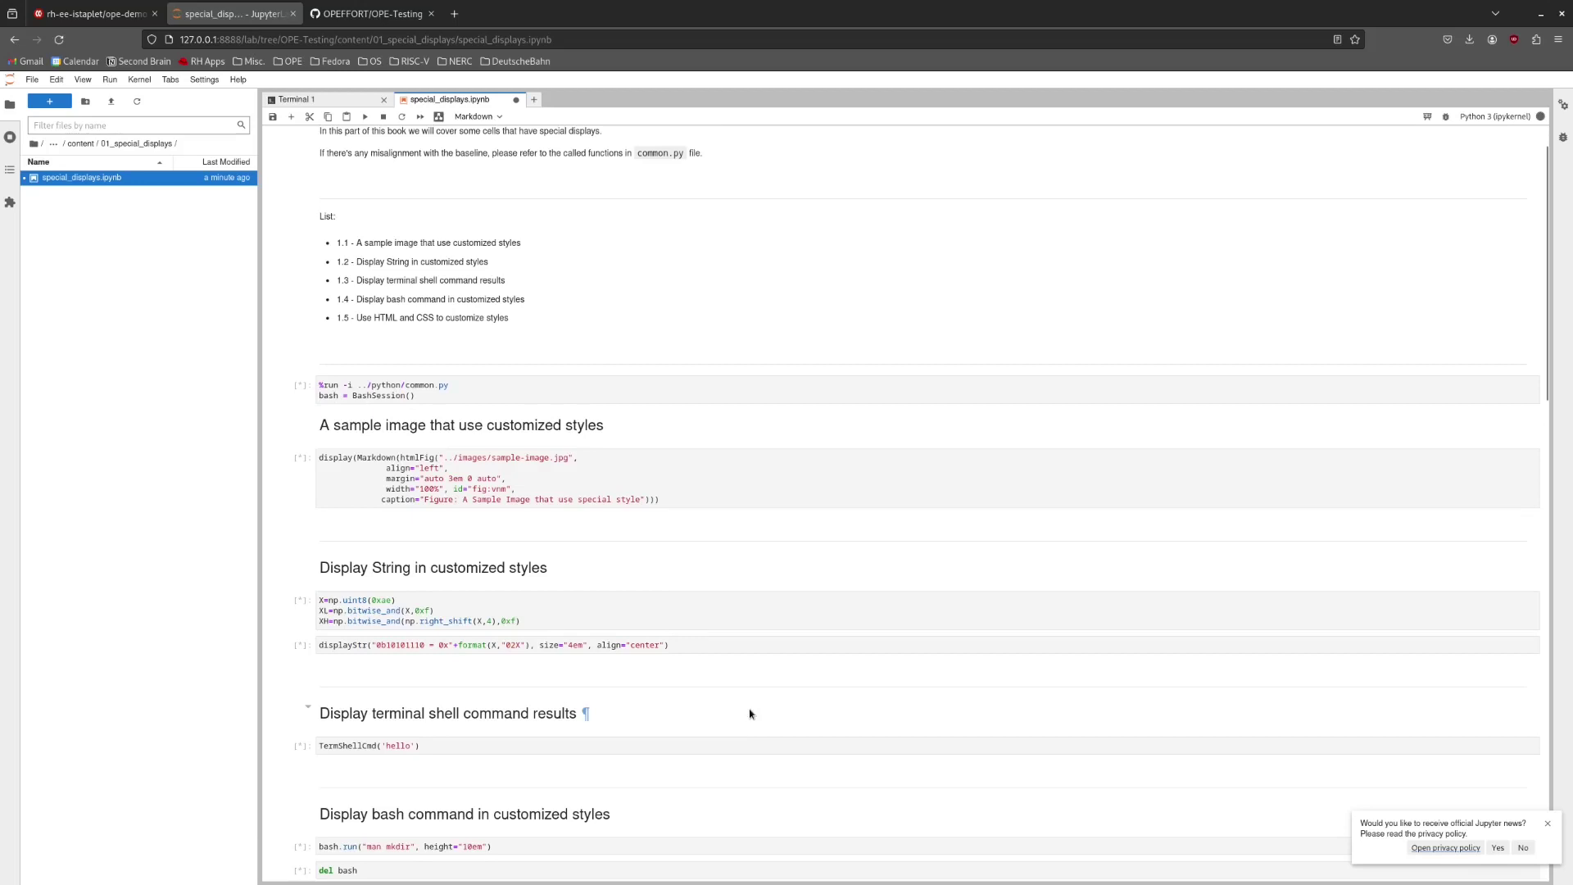
scroll(745, 712, down, 1)
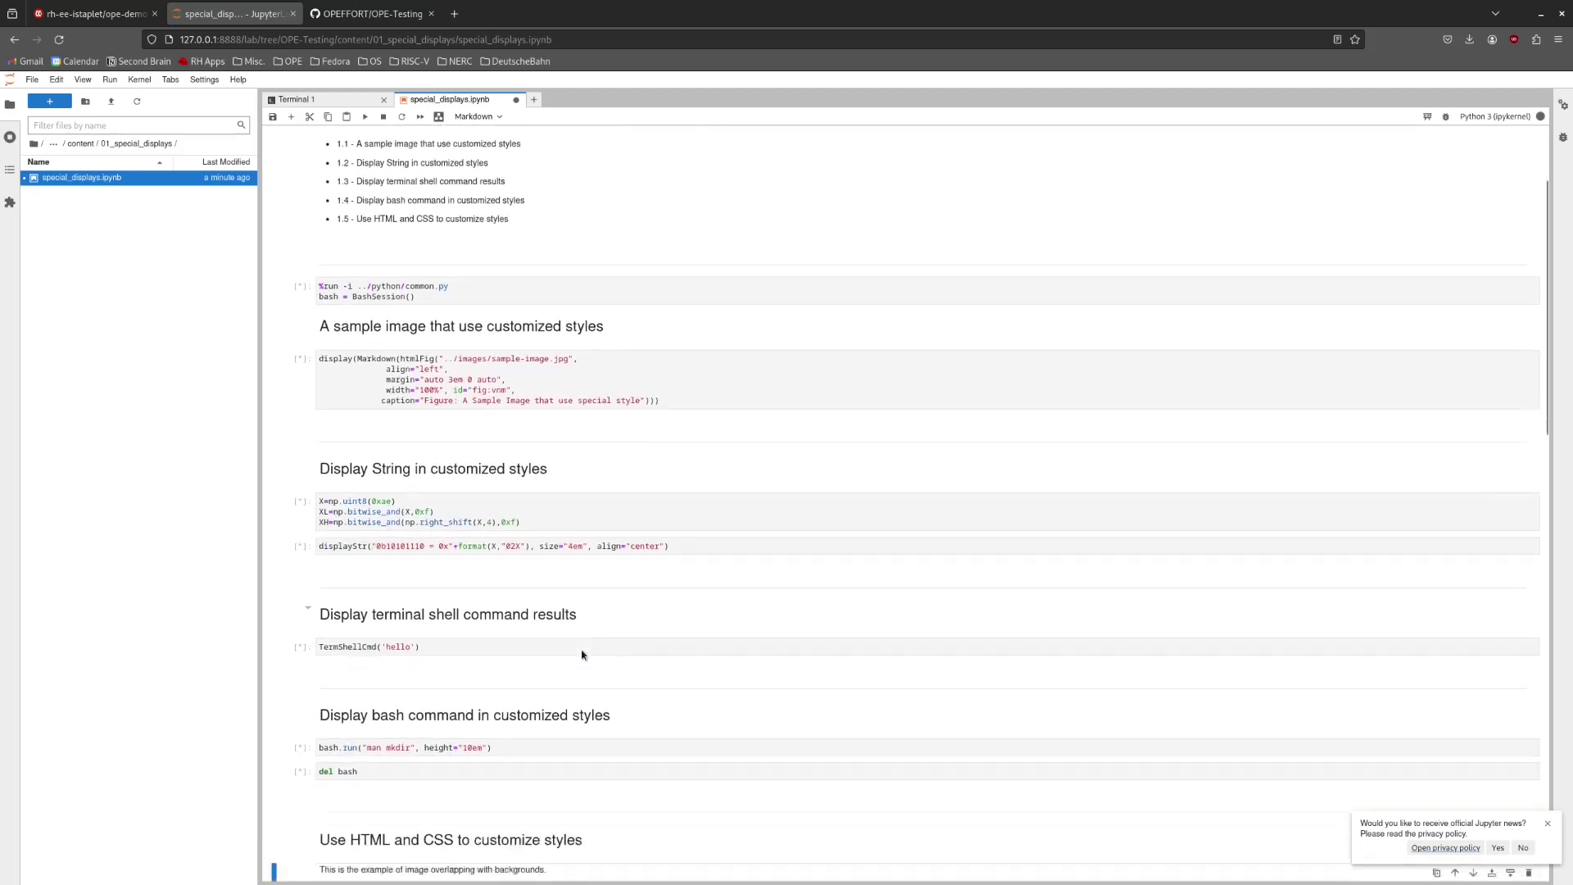
scroll(521, 421, up, 1)
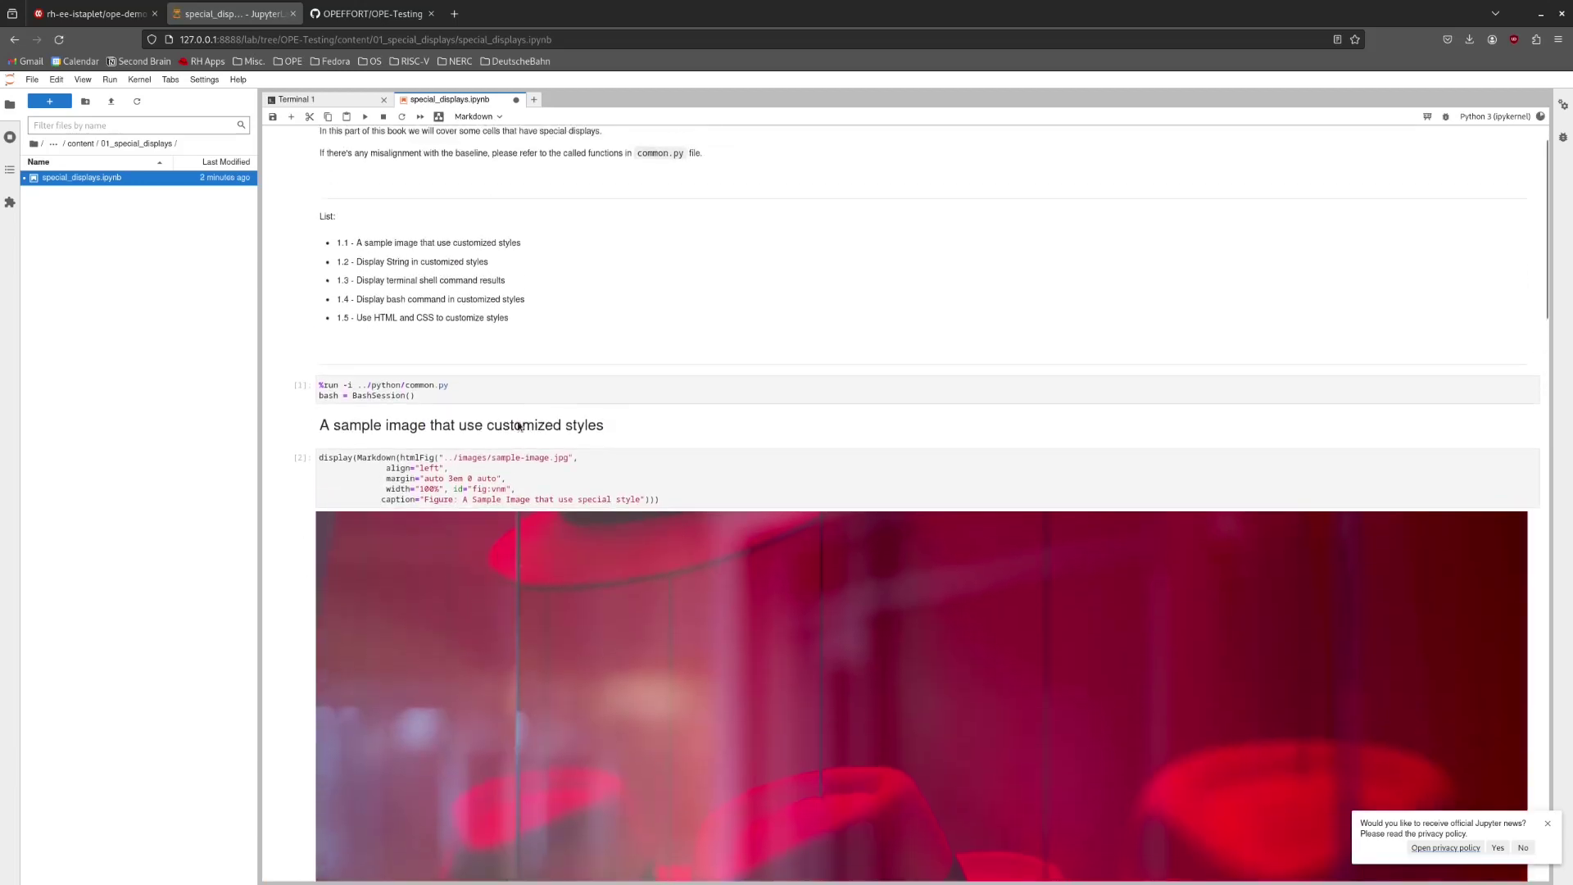
scroll(466, 481, down, 6)
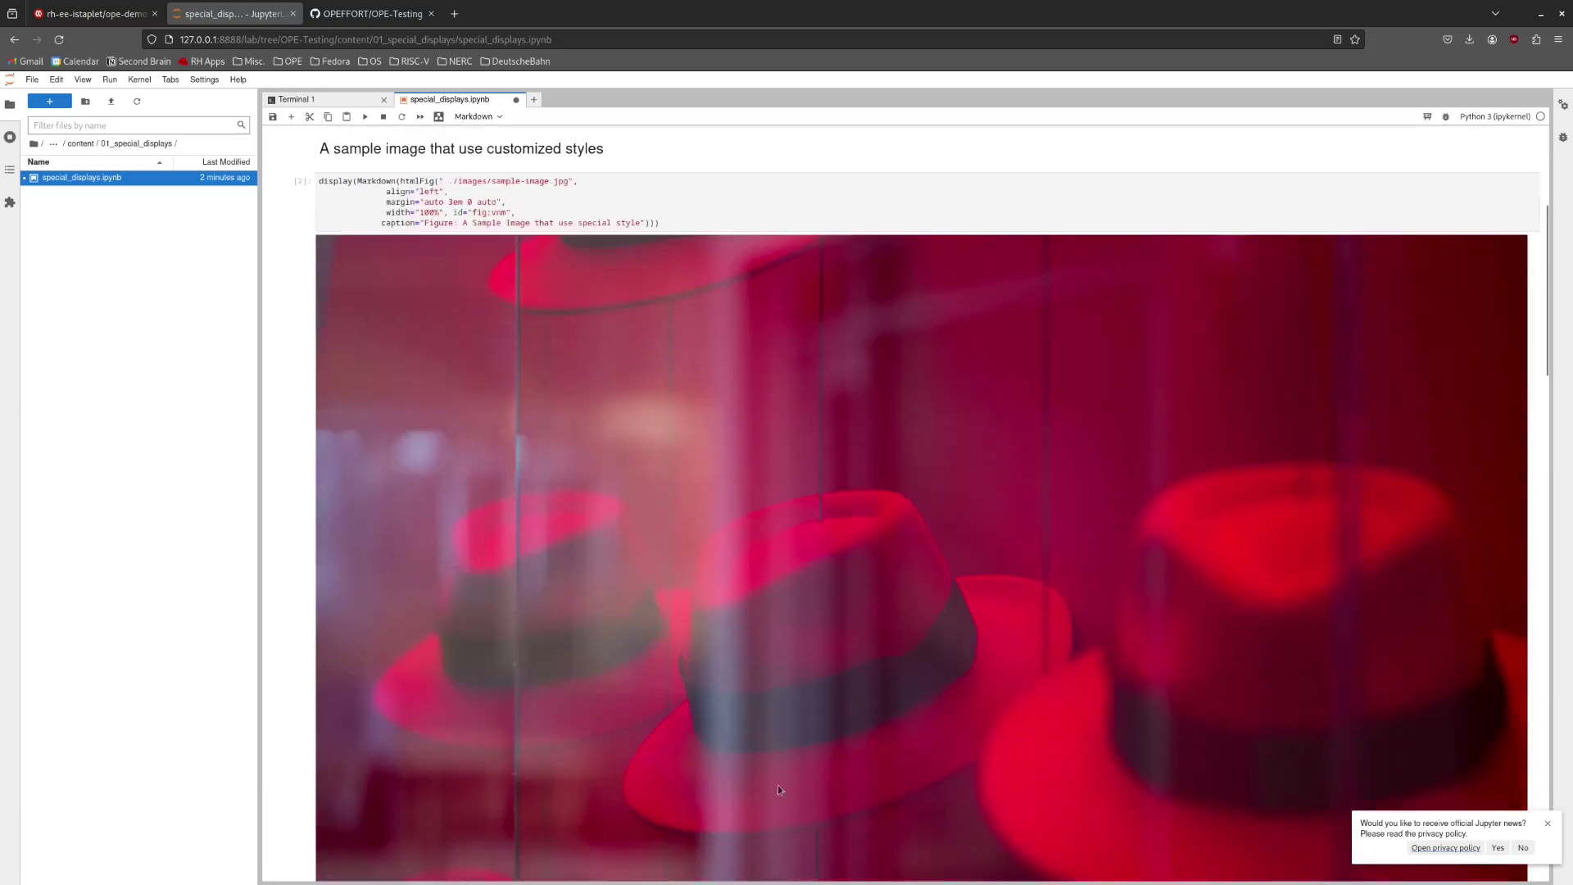
scroll(838, 673, down, 3)
scroll(656, 687, down, 4)
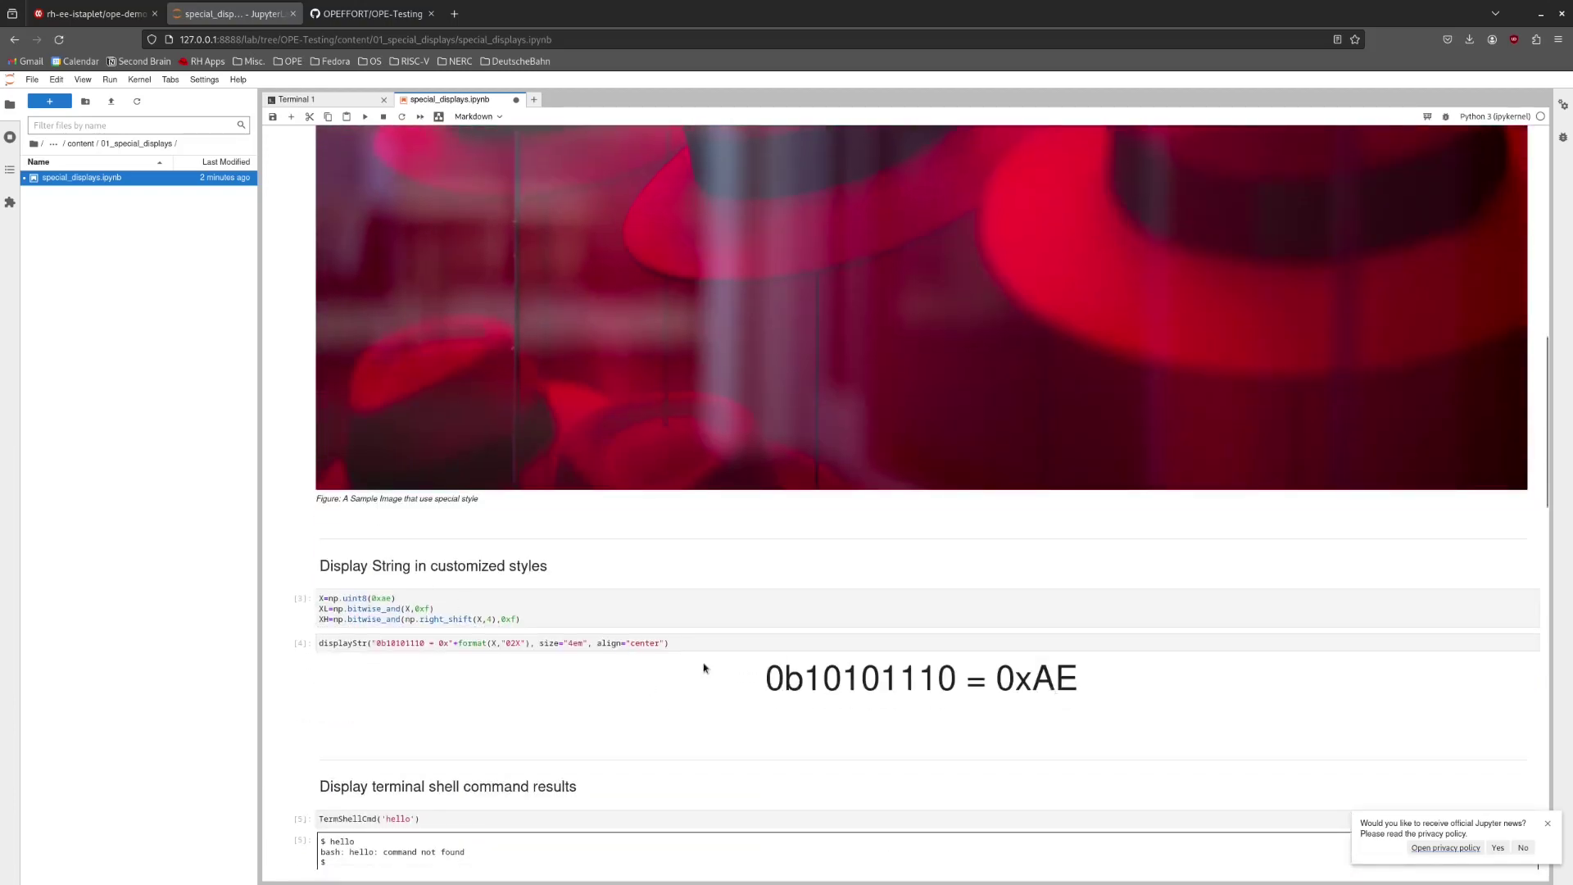
scroll(999, 681, down, 3)
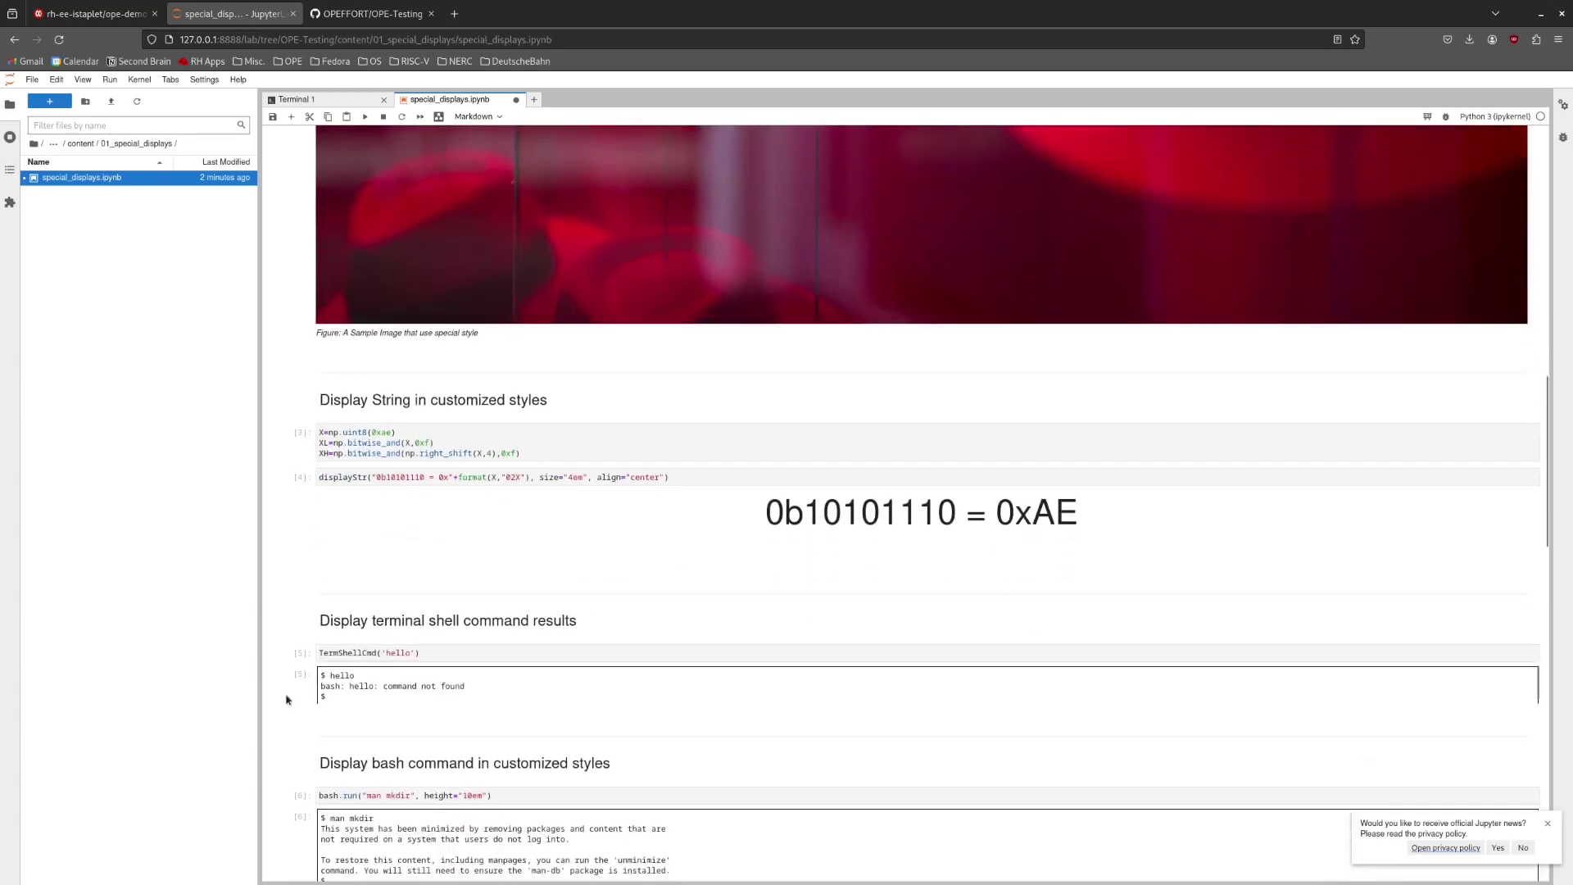
scroll(447, 662, down, 3)
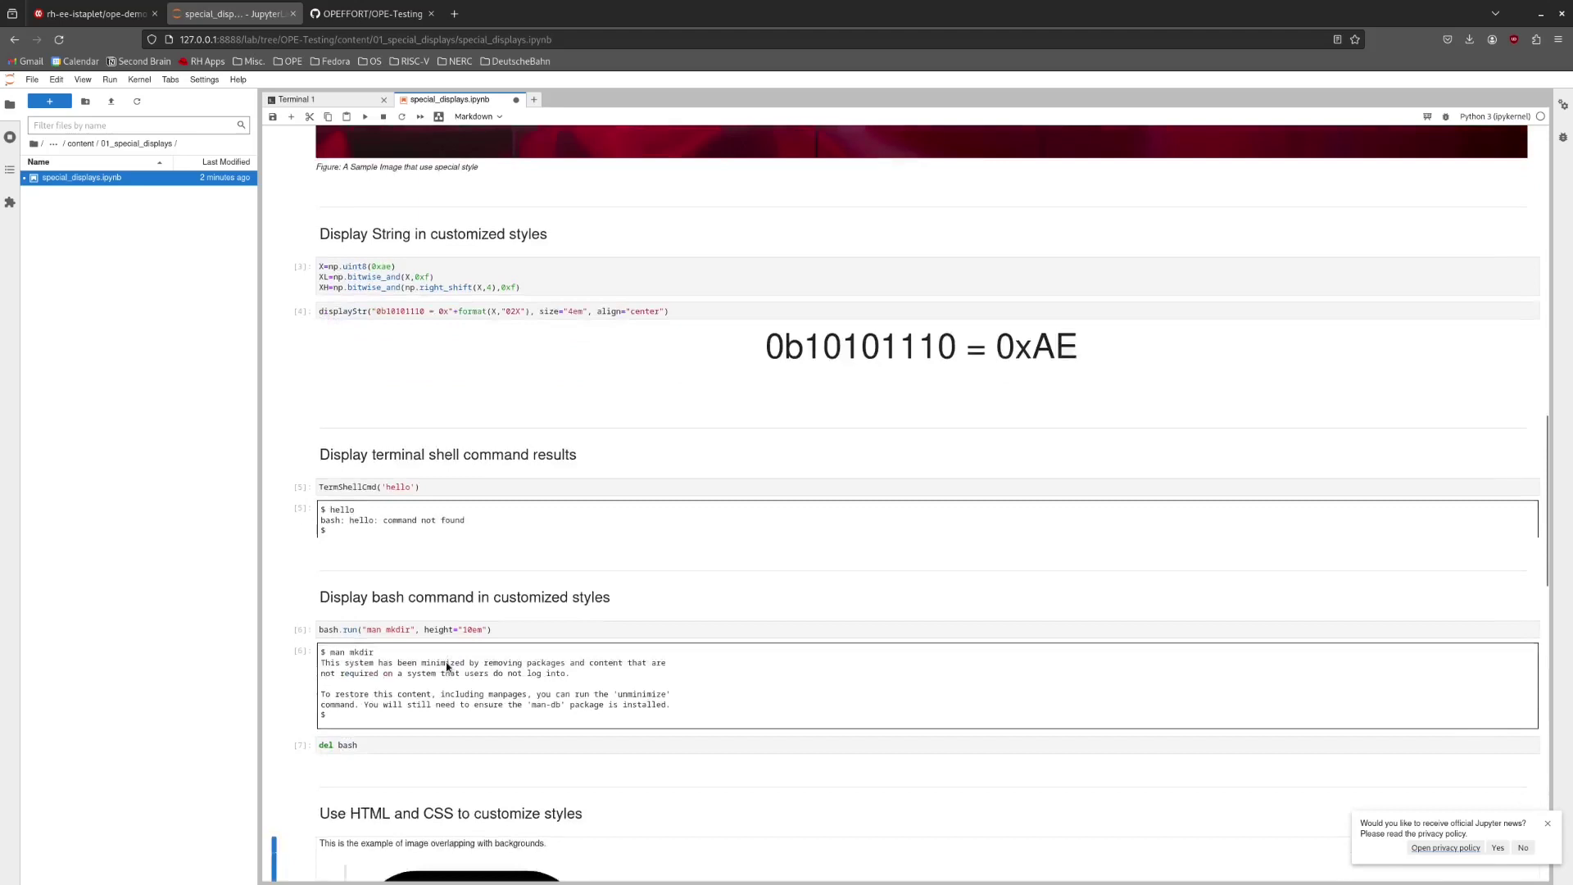
scroll(414, 688, down, 6)
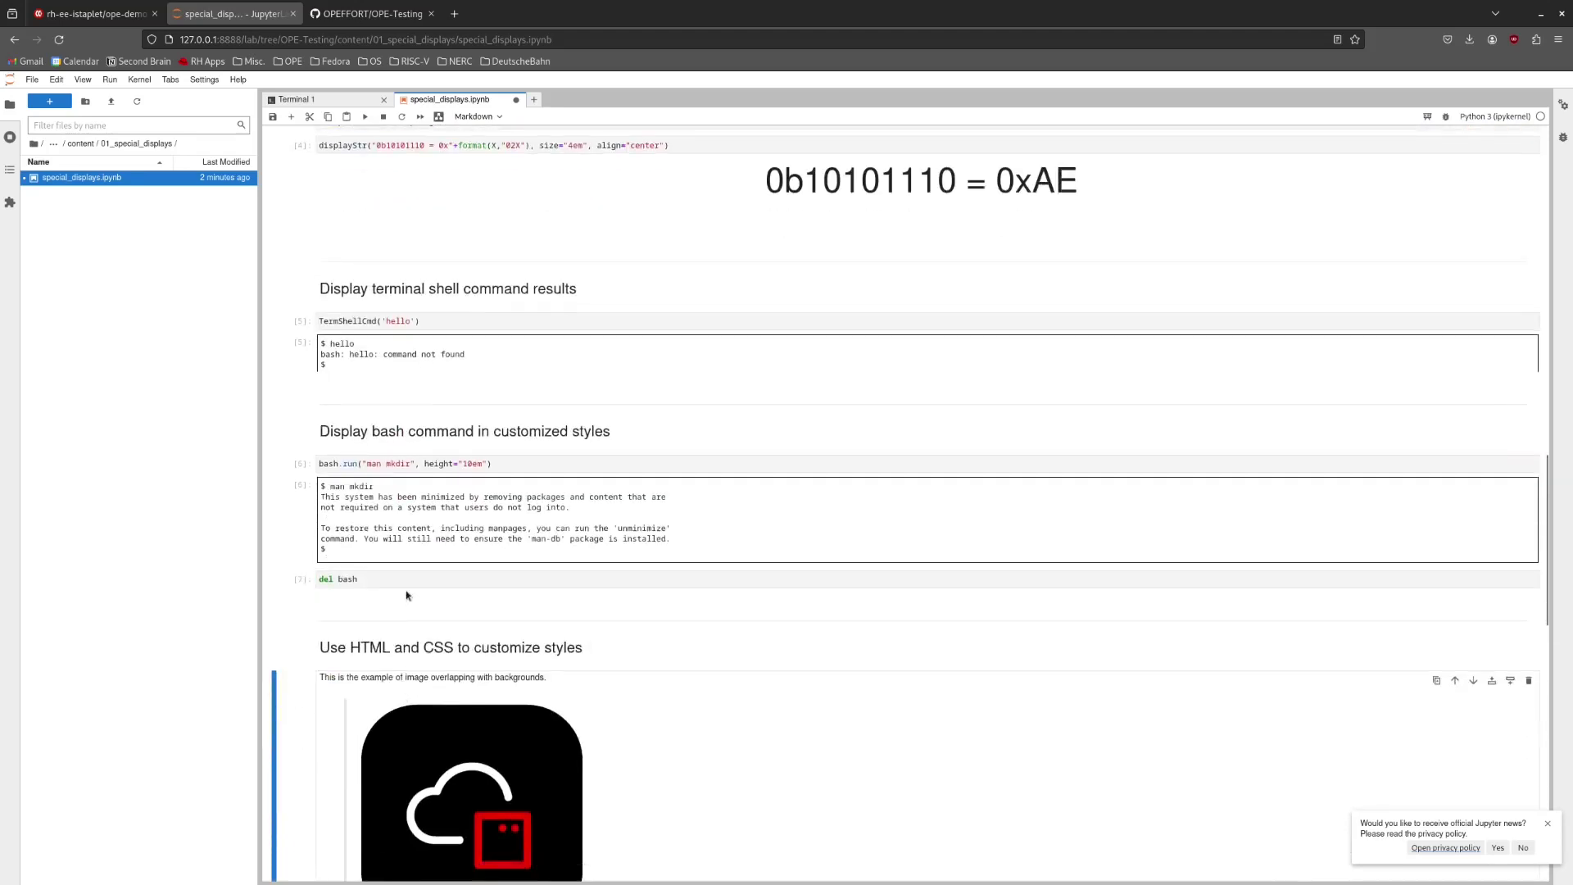
- Open layout_example.ipynb from the content/02_slides_template folder
click(82, 145)
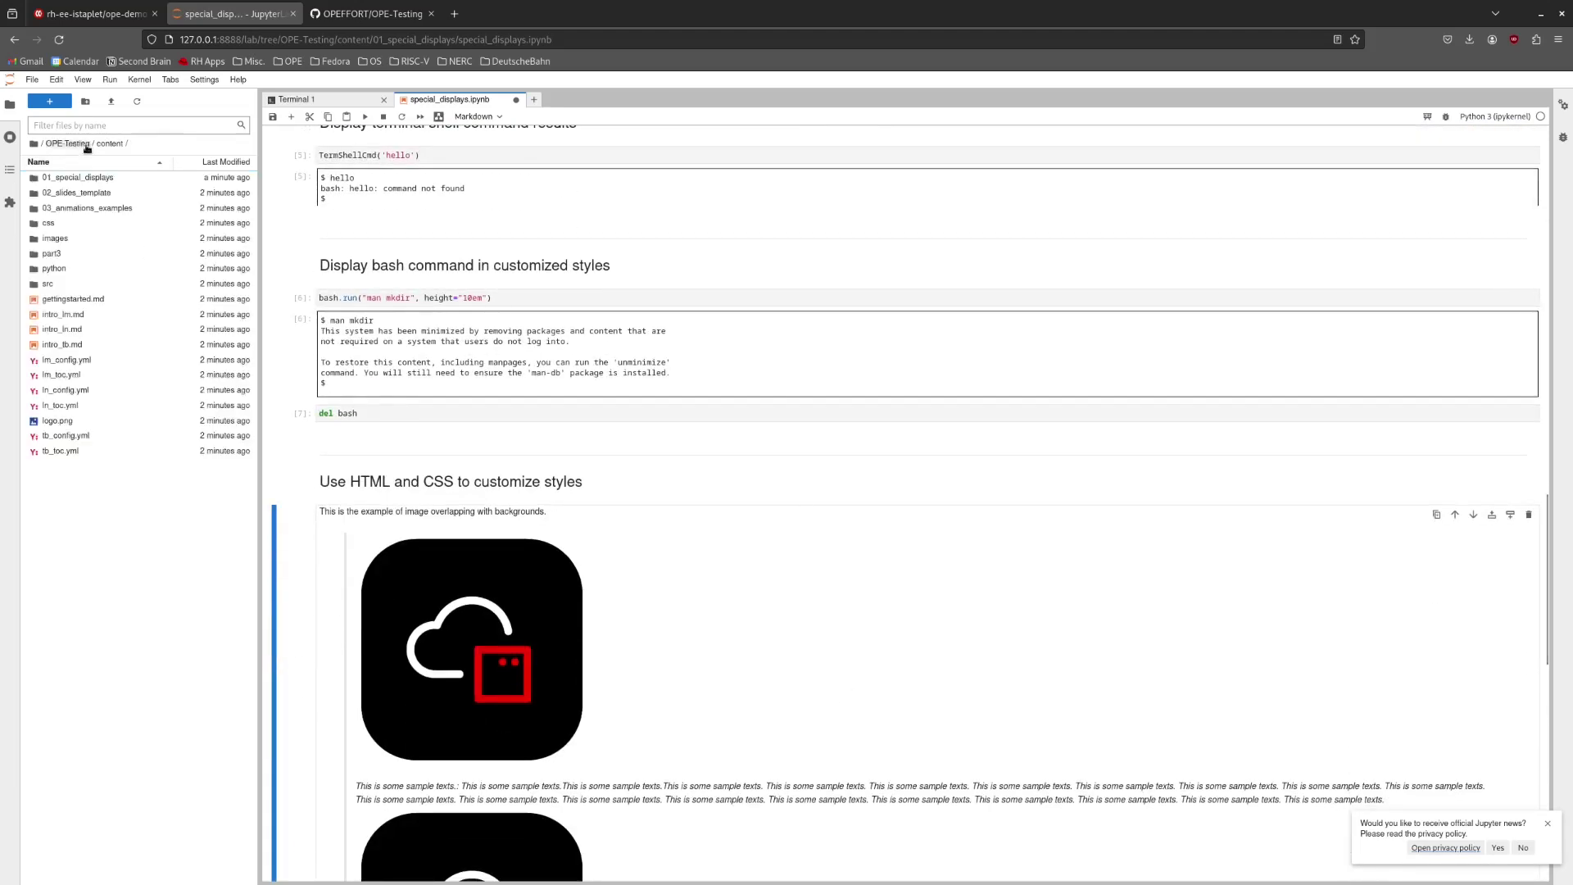
click(112, 198)
double_click(113, 203)
double_click(114, 178)
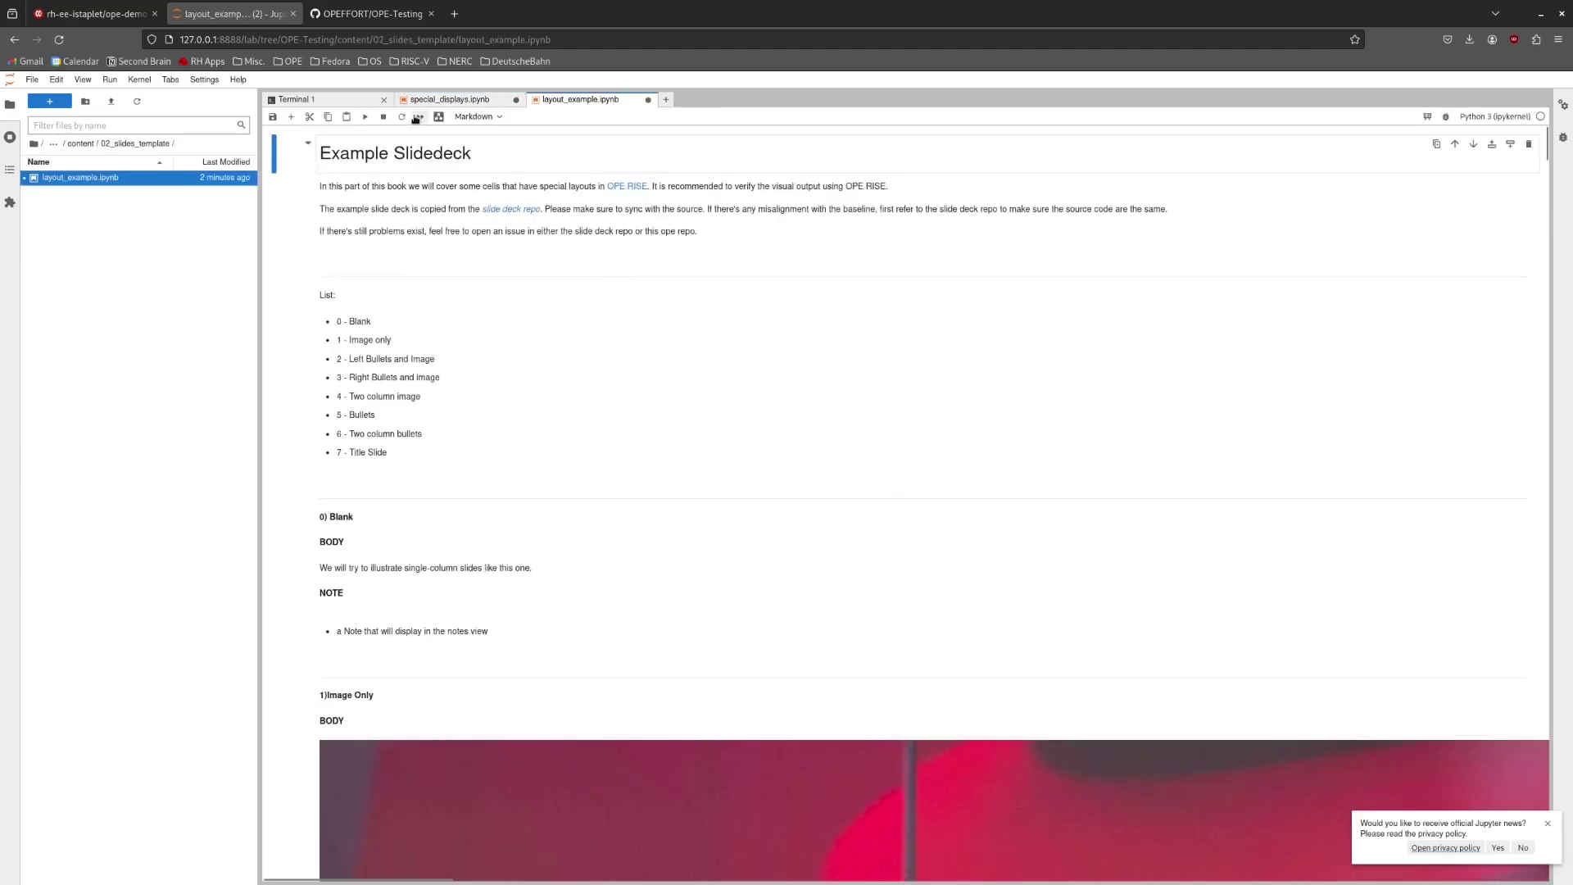
- Restart the layout_example notebook's kernel and run all its cells
click(436, 117)
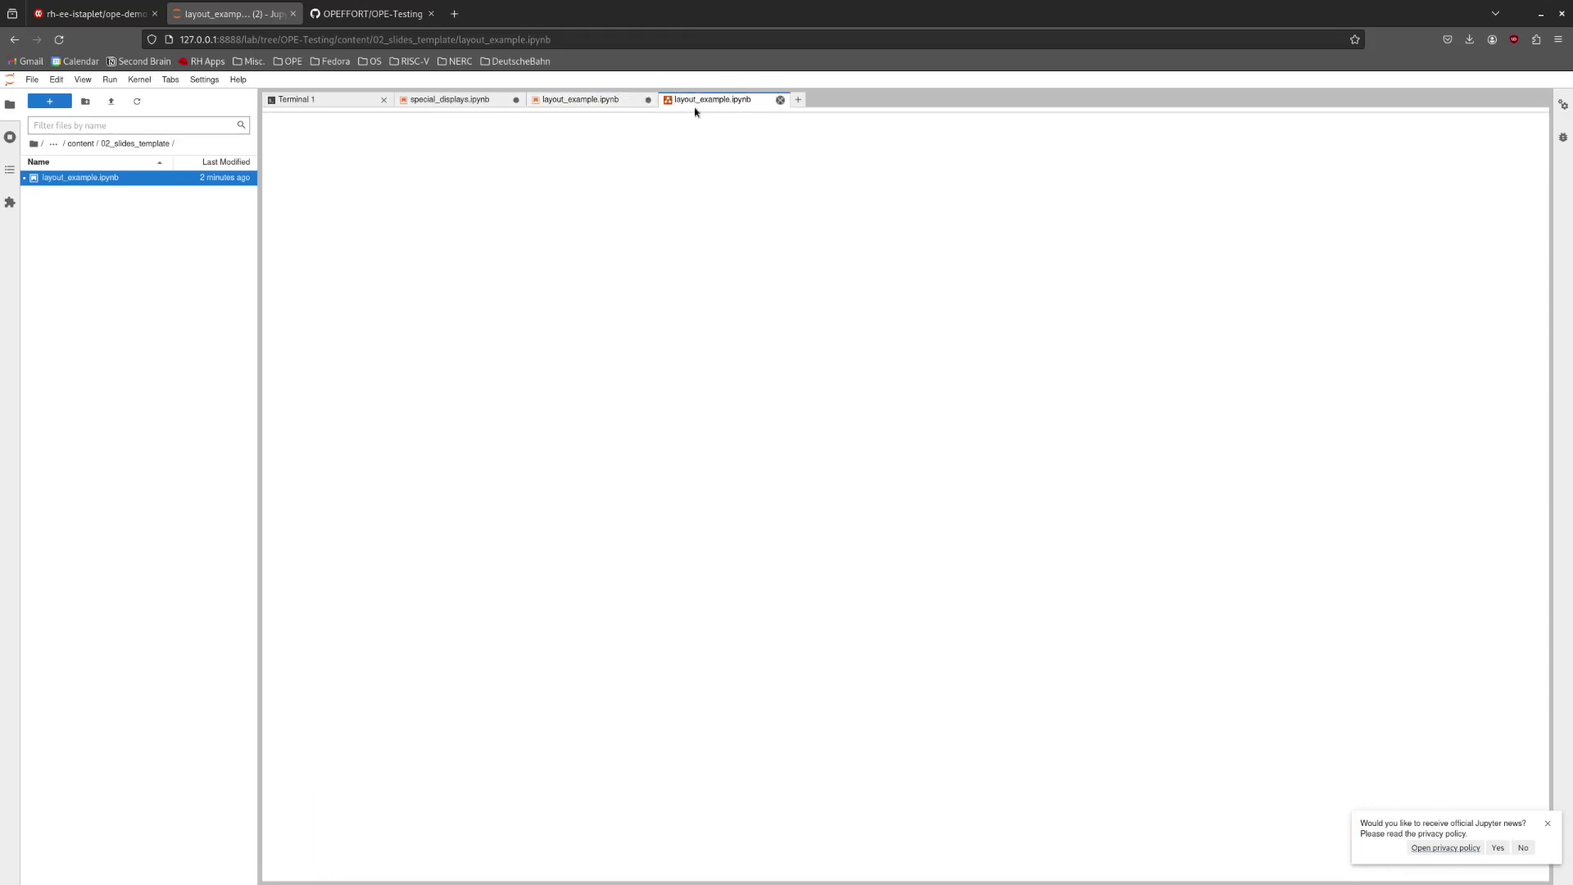
middle_click(699, 111)
click(401, 116)
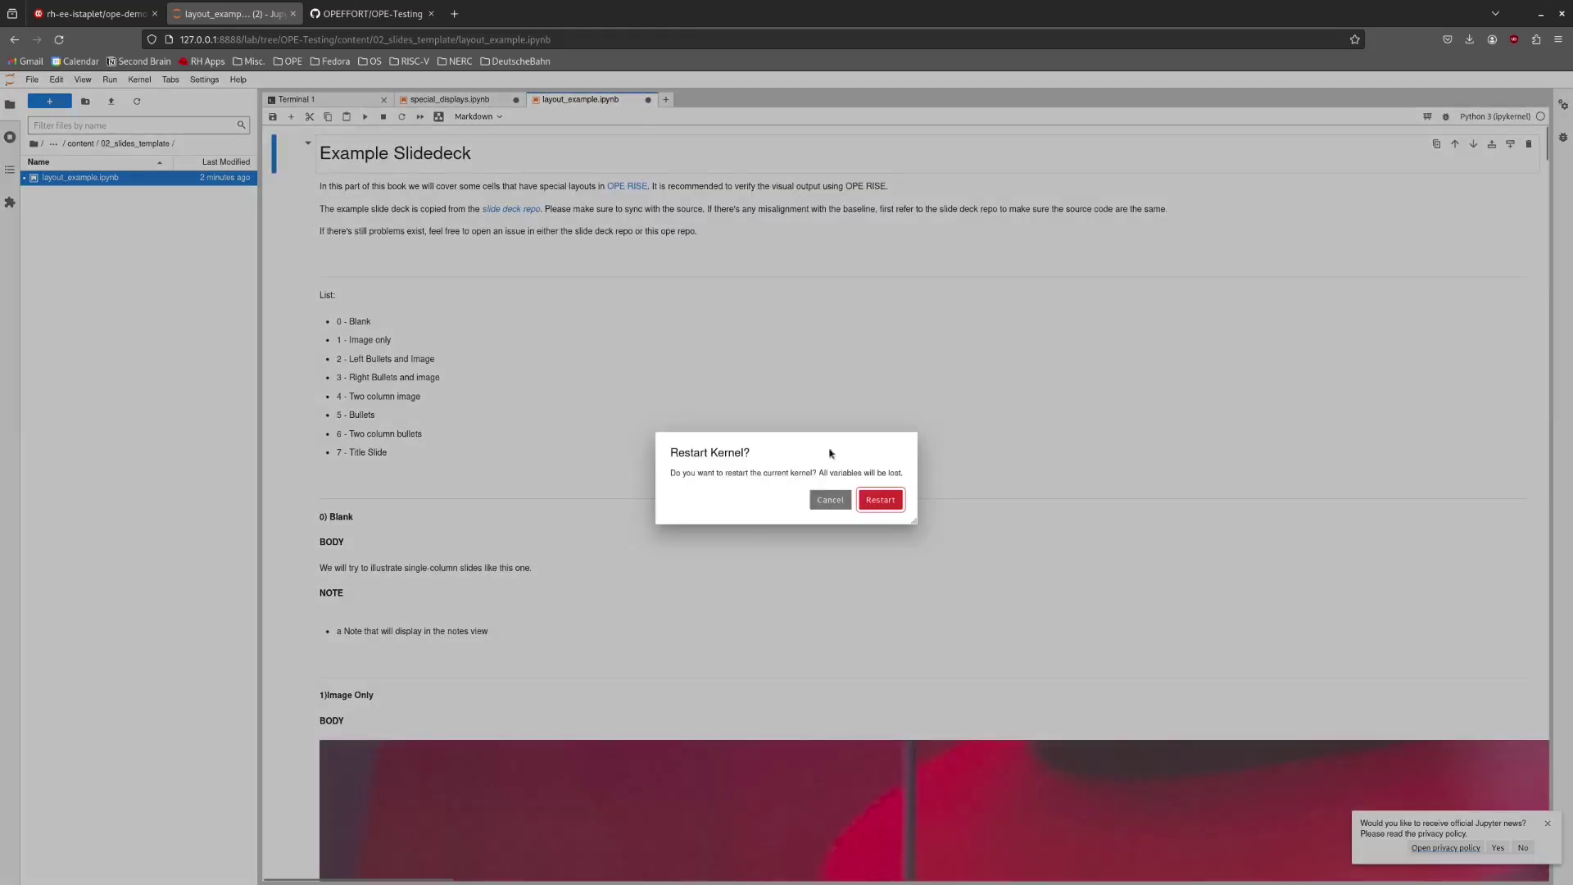
click(874, 501)
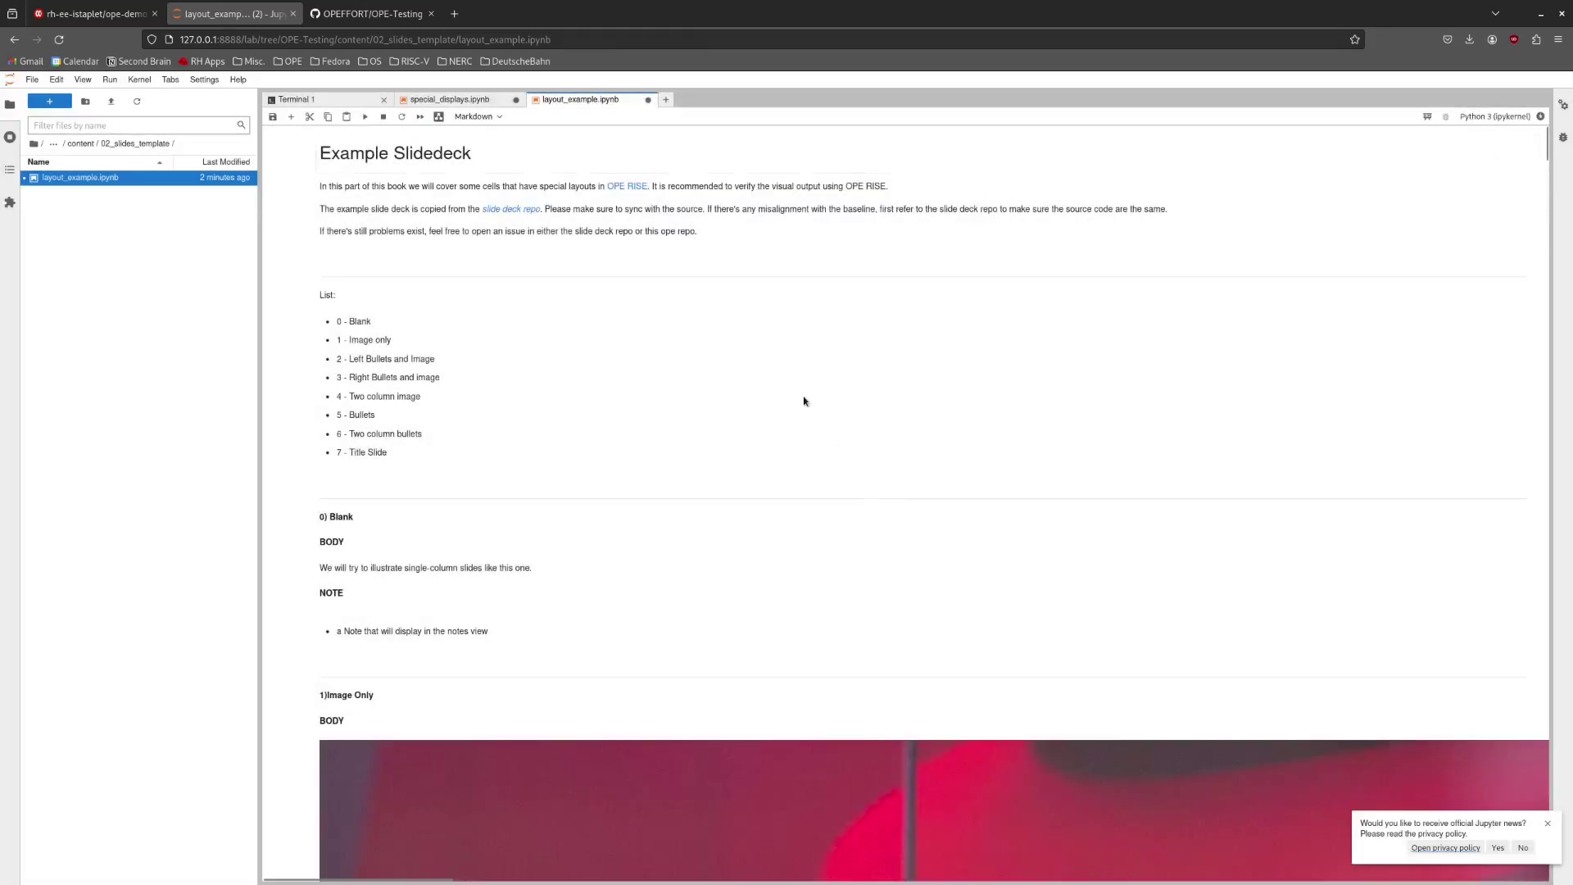
- Render the layout_example notebook as a Reveal slideshow beside it and dismiss the Jupyter news prompt
click(1431, 120)
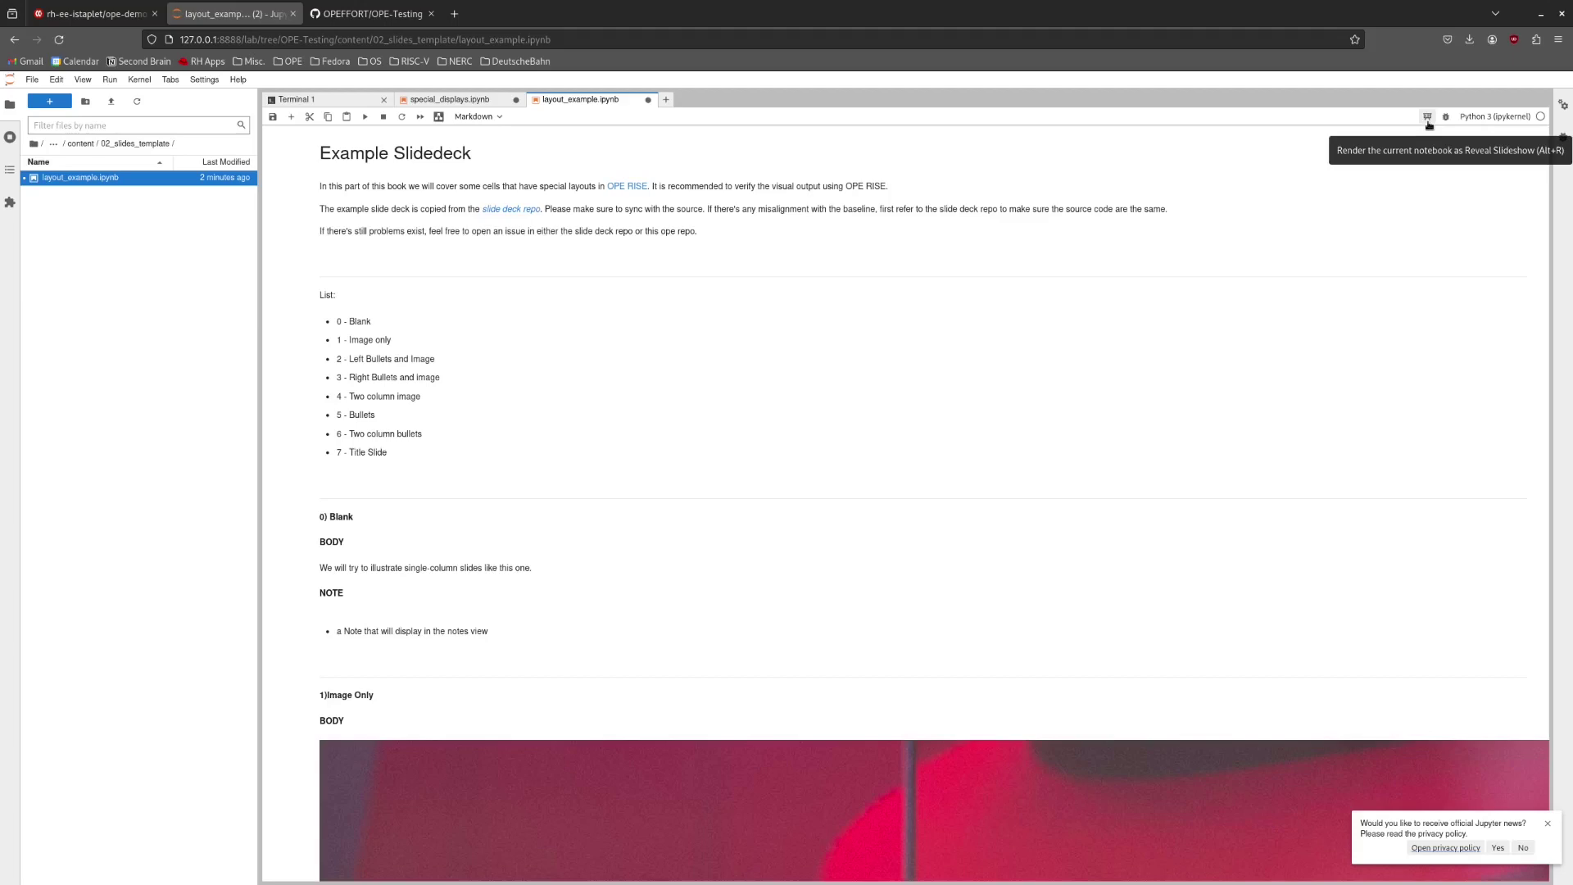
click(1427, 120)
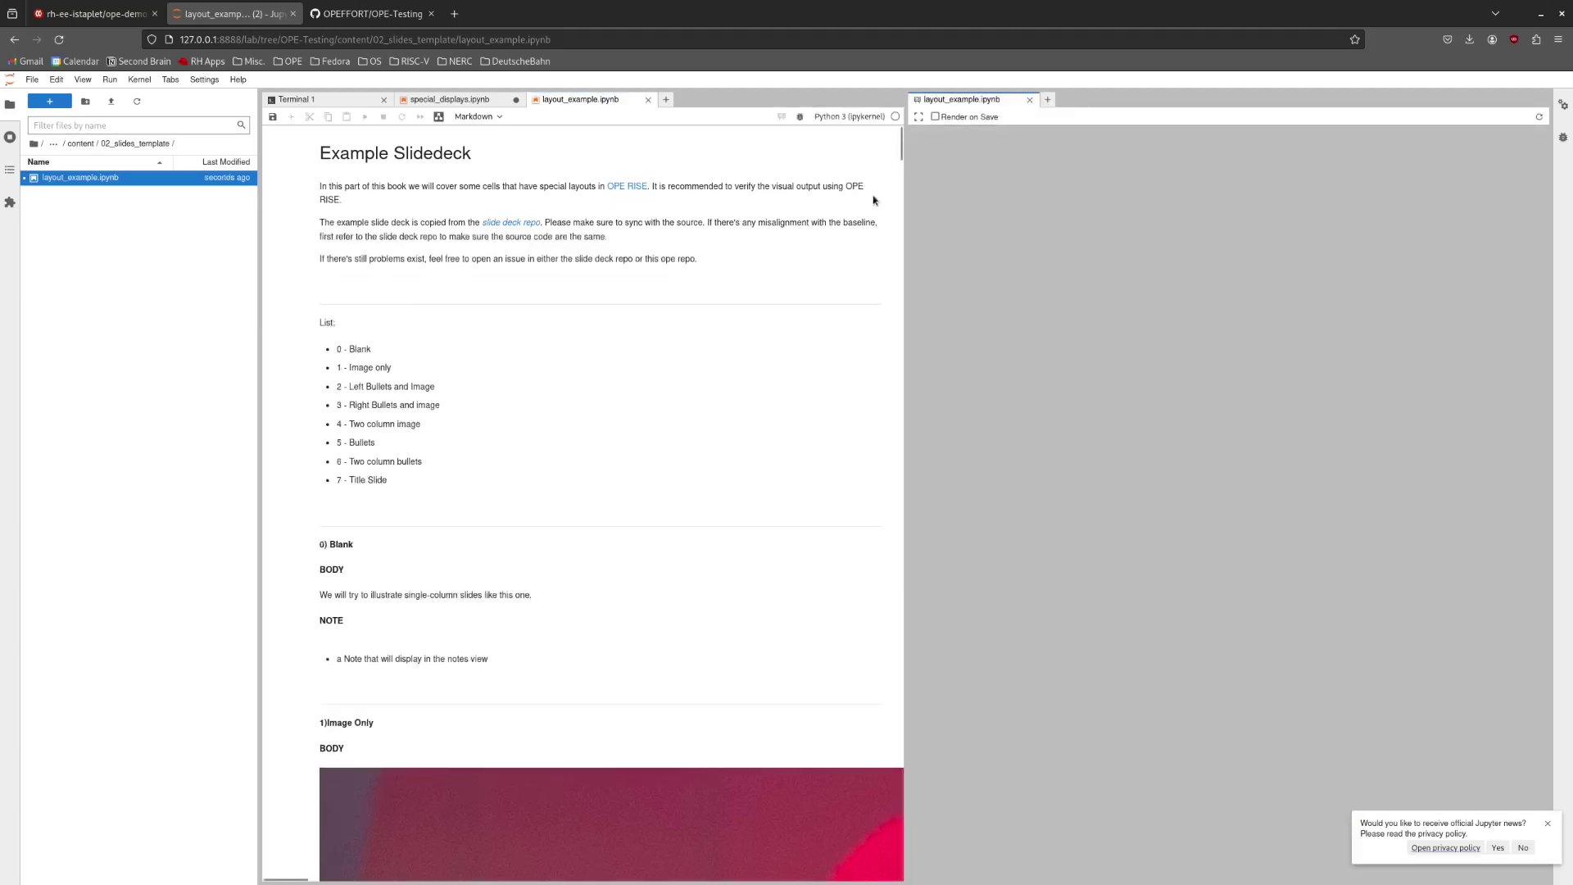
scroll(721, 418, down, 10)
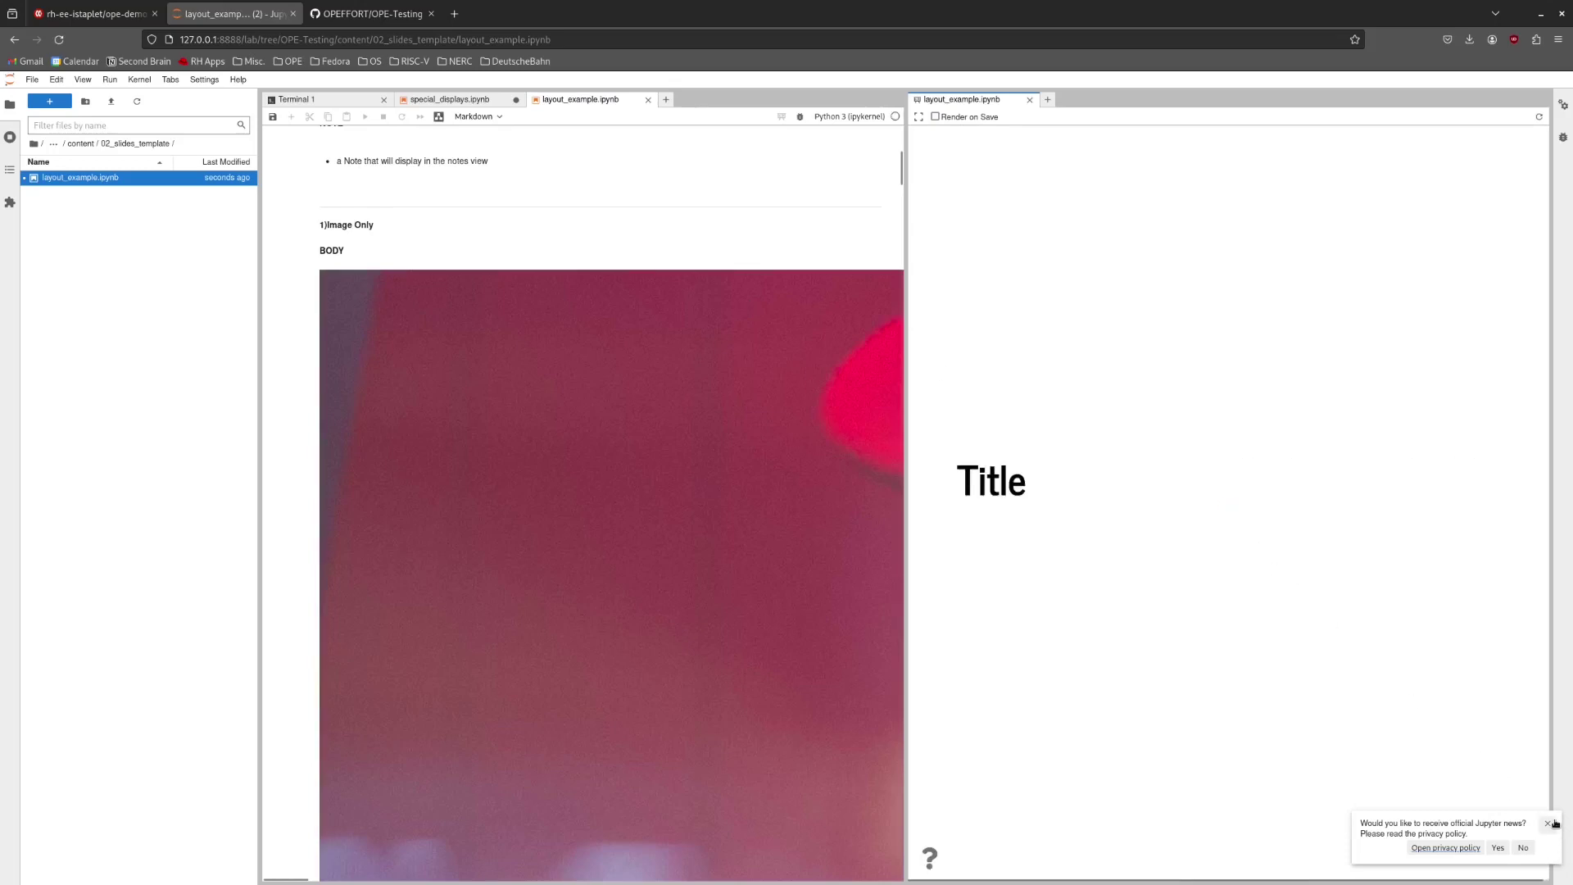
click(1497, 847)
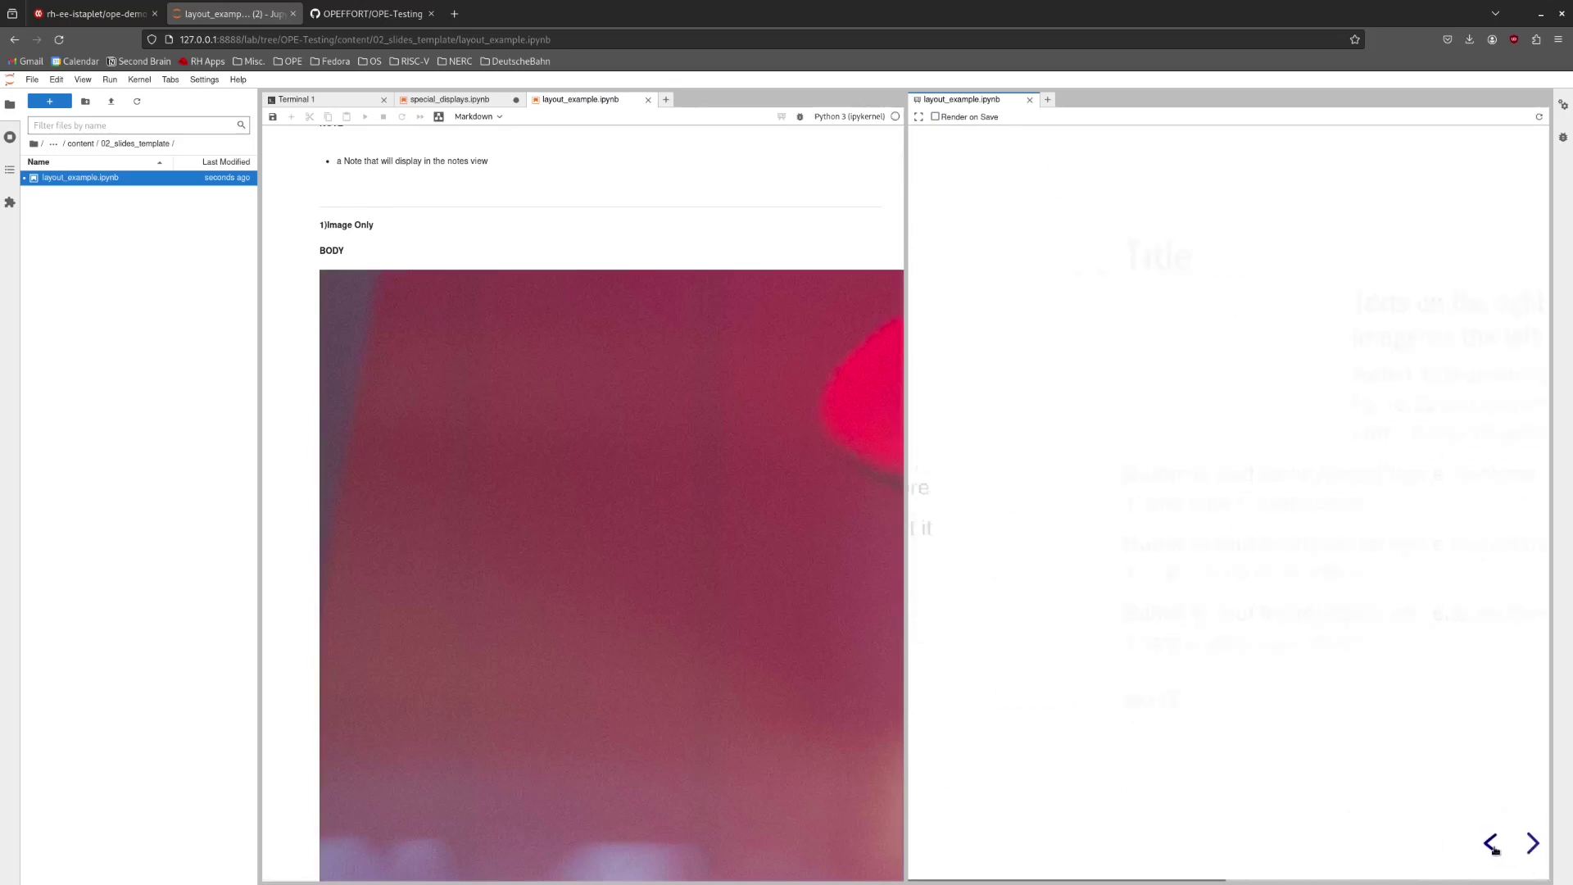
- Page through the rendered layout_example slides up to the final title slide and close the slideshow preview
click(1533, 842)
click(1533, 842)
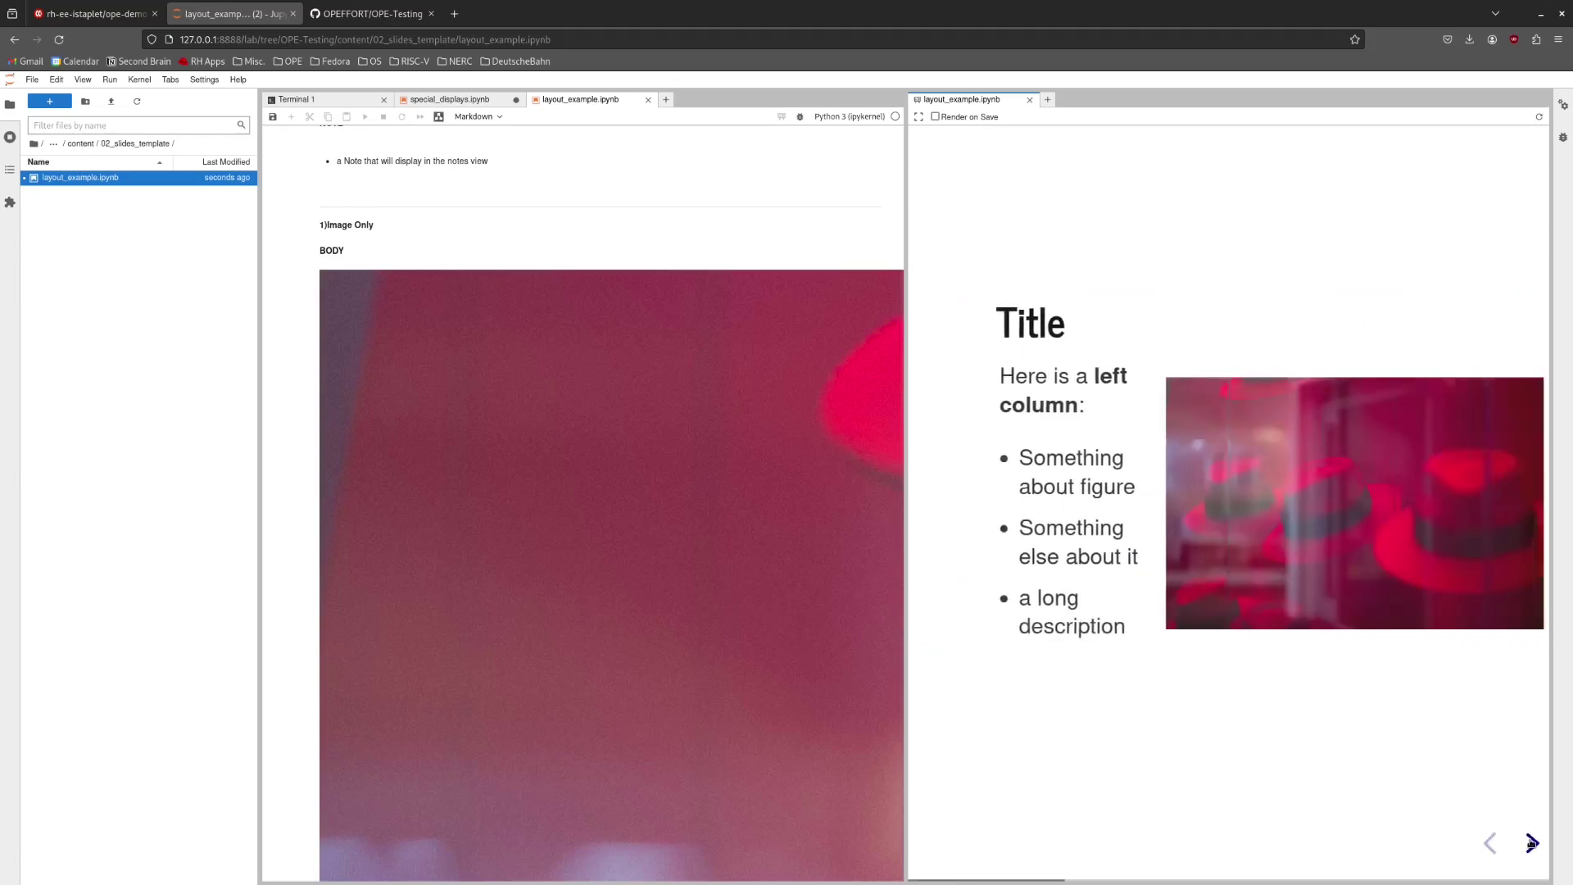
click(1533, 842)
click(1533, 842)
click(1533, 842)
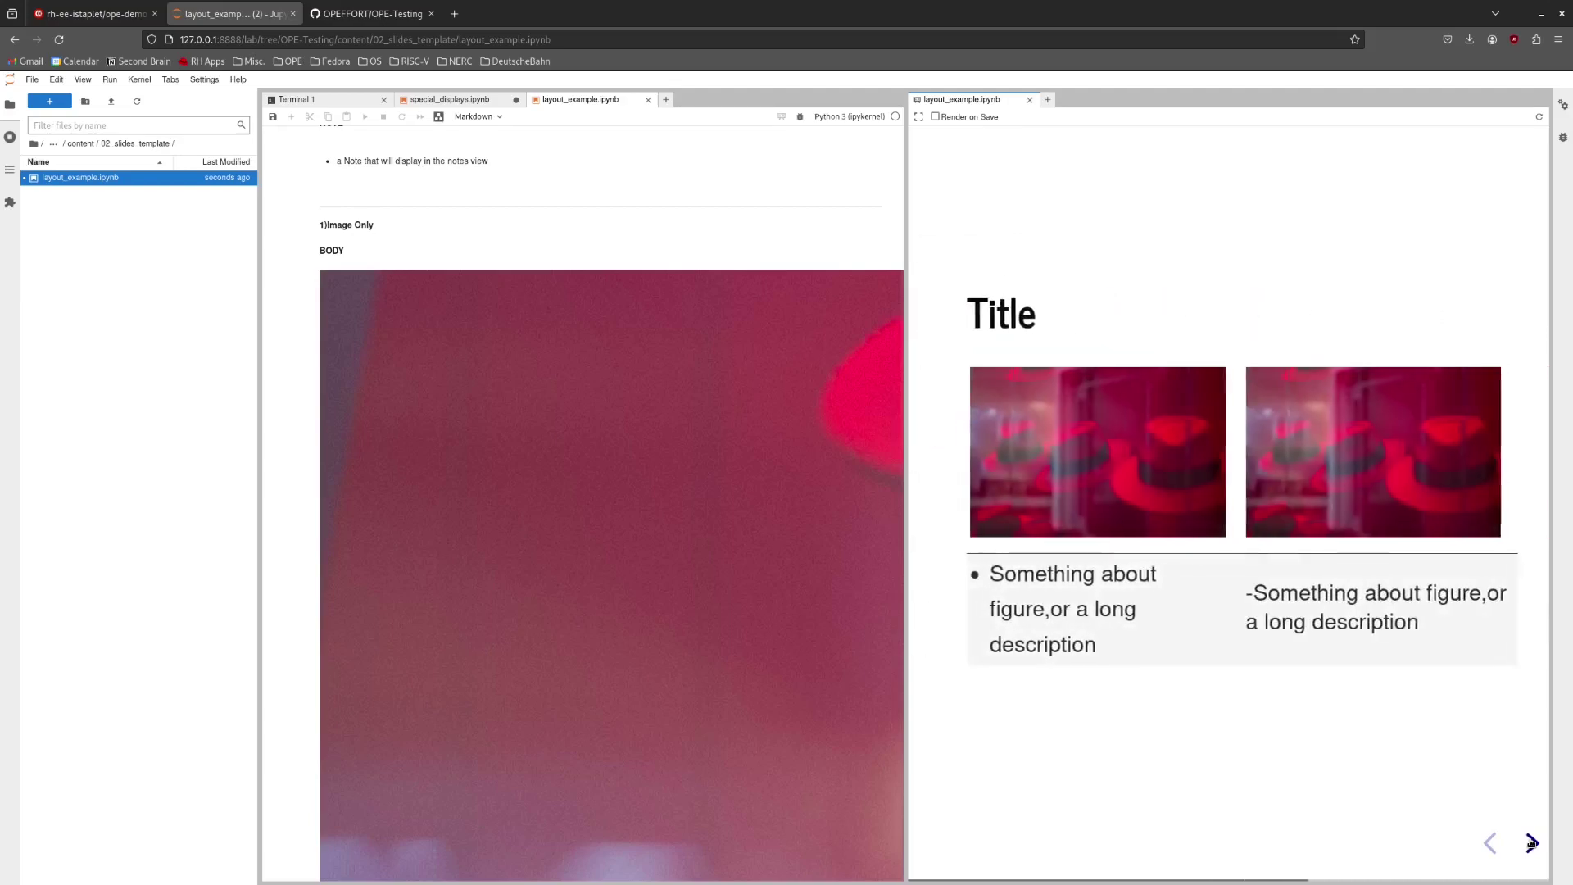
click(1532, 842)
click(1532, 843)
click(1533, 842)
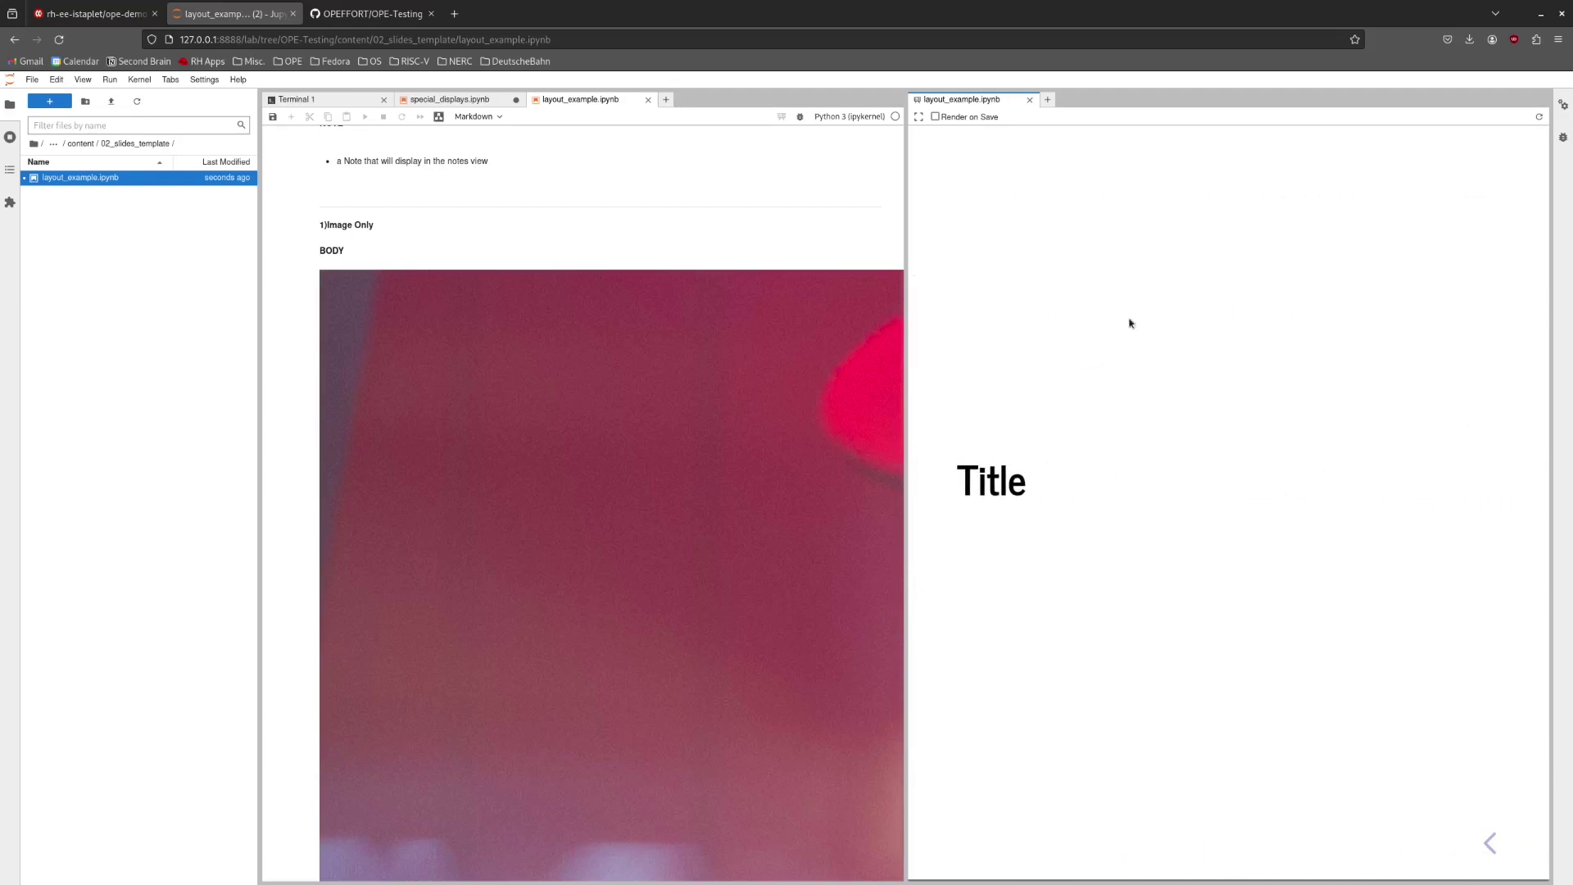
click(1030, 99)
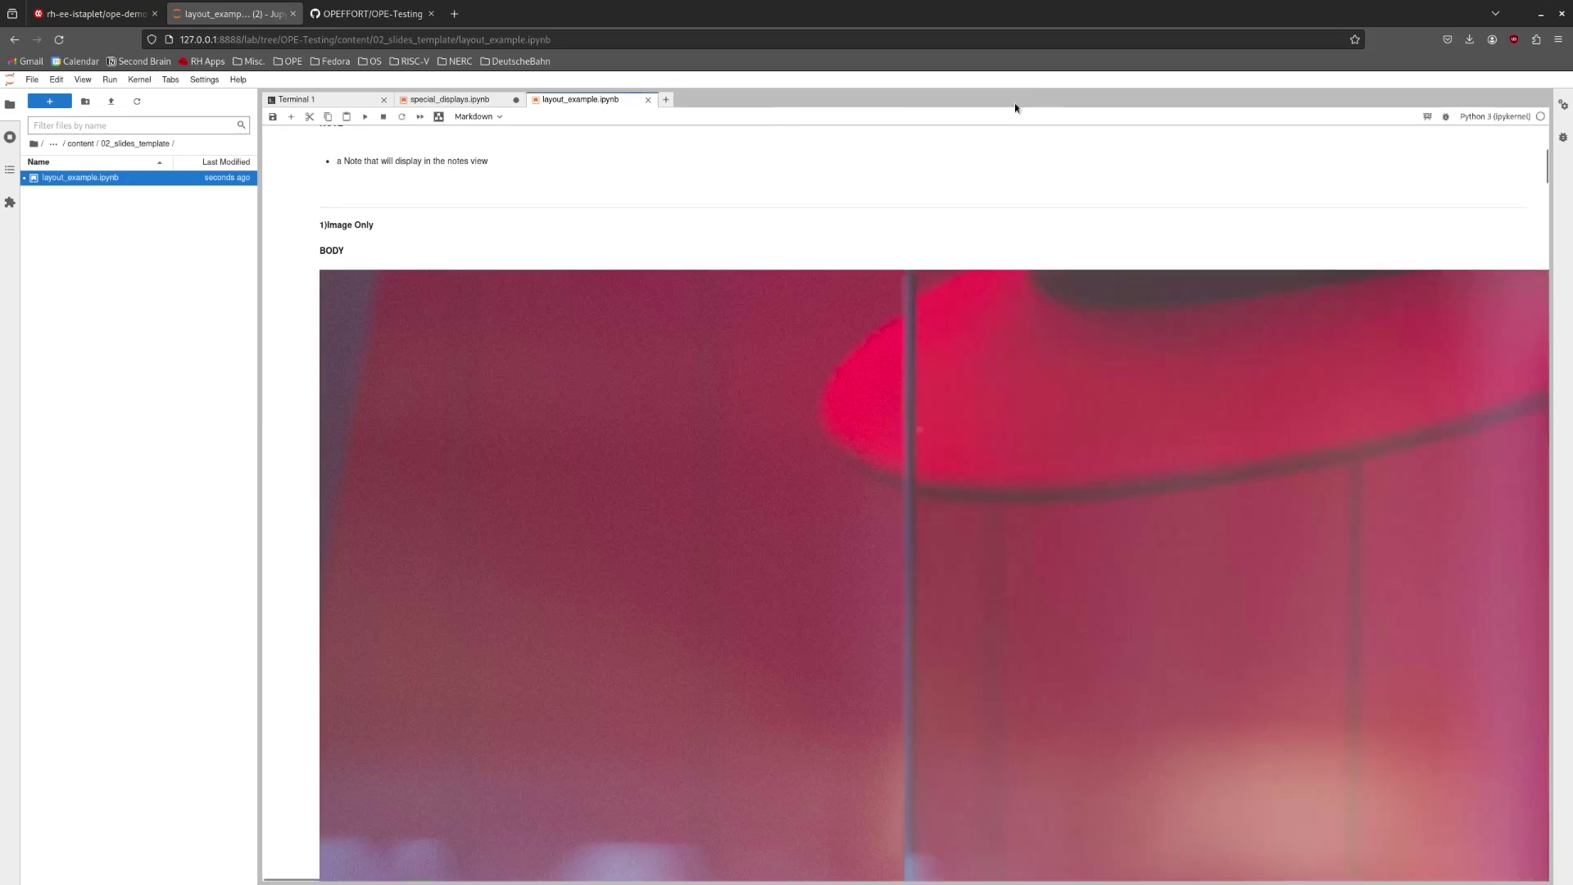
- Open animations.ipynb from the content/03_animations_examples folder, restart its kernel and run all its cells
click(80, 144)
double_click(147, 208)
click(160, 180)
double_click(160, 179)
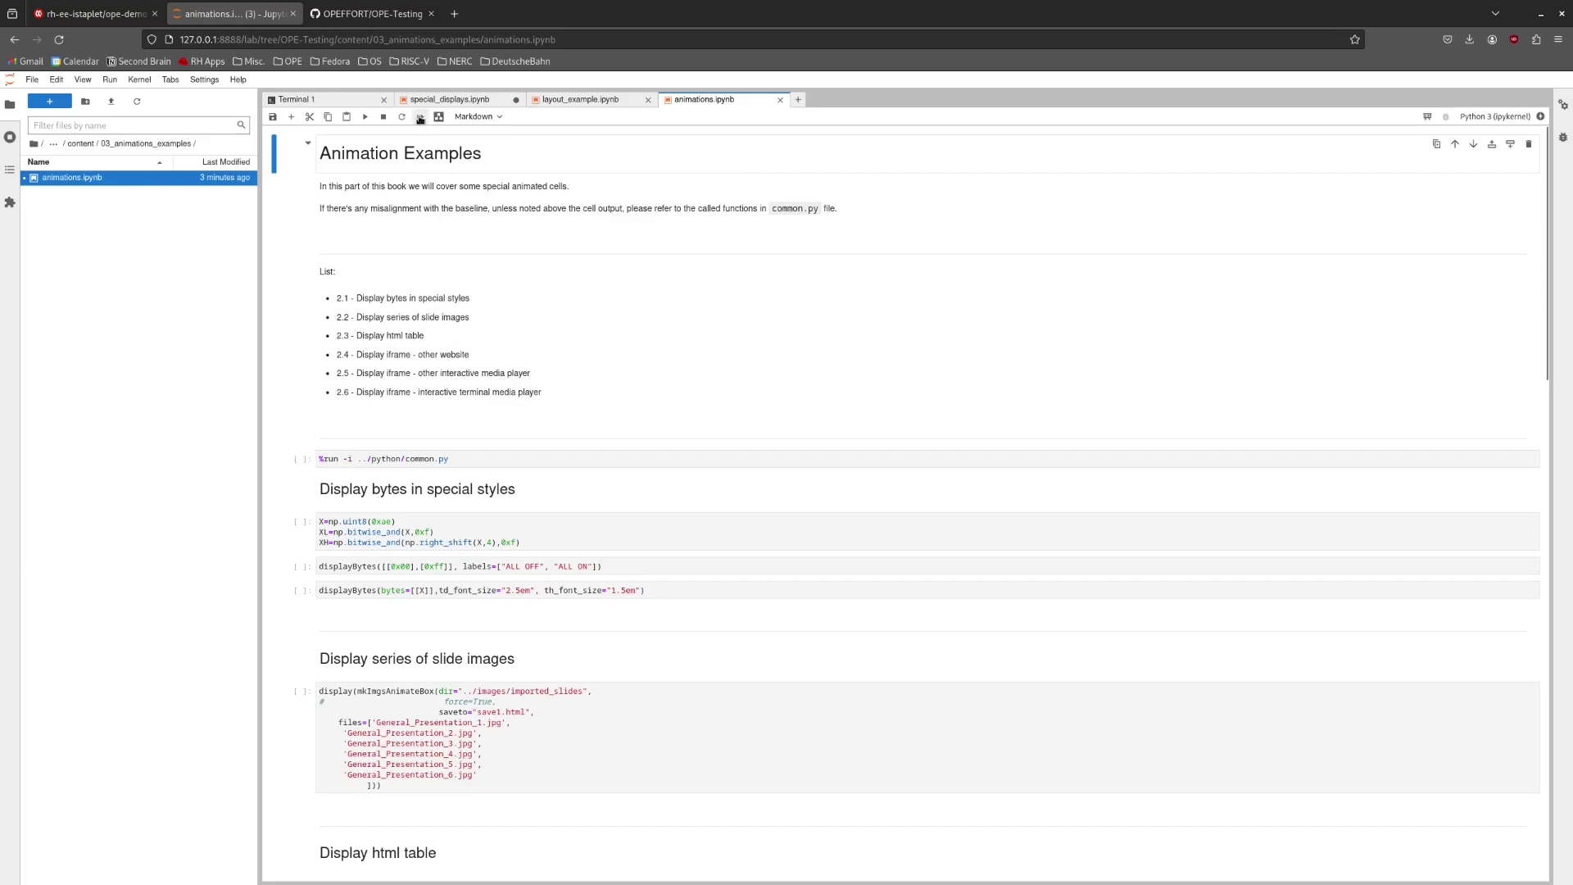
click(420, 117)
click(878, 500)
- Examine the animations notebook's outputs from the special-style byte displays to the series of slide images
scroll(544, 467, down, 5)
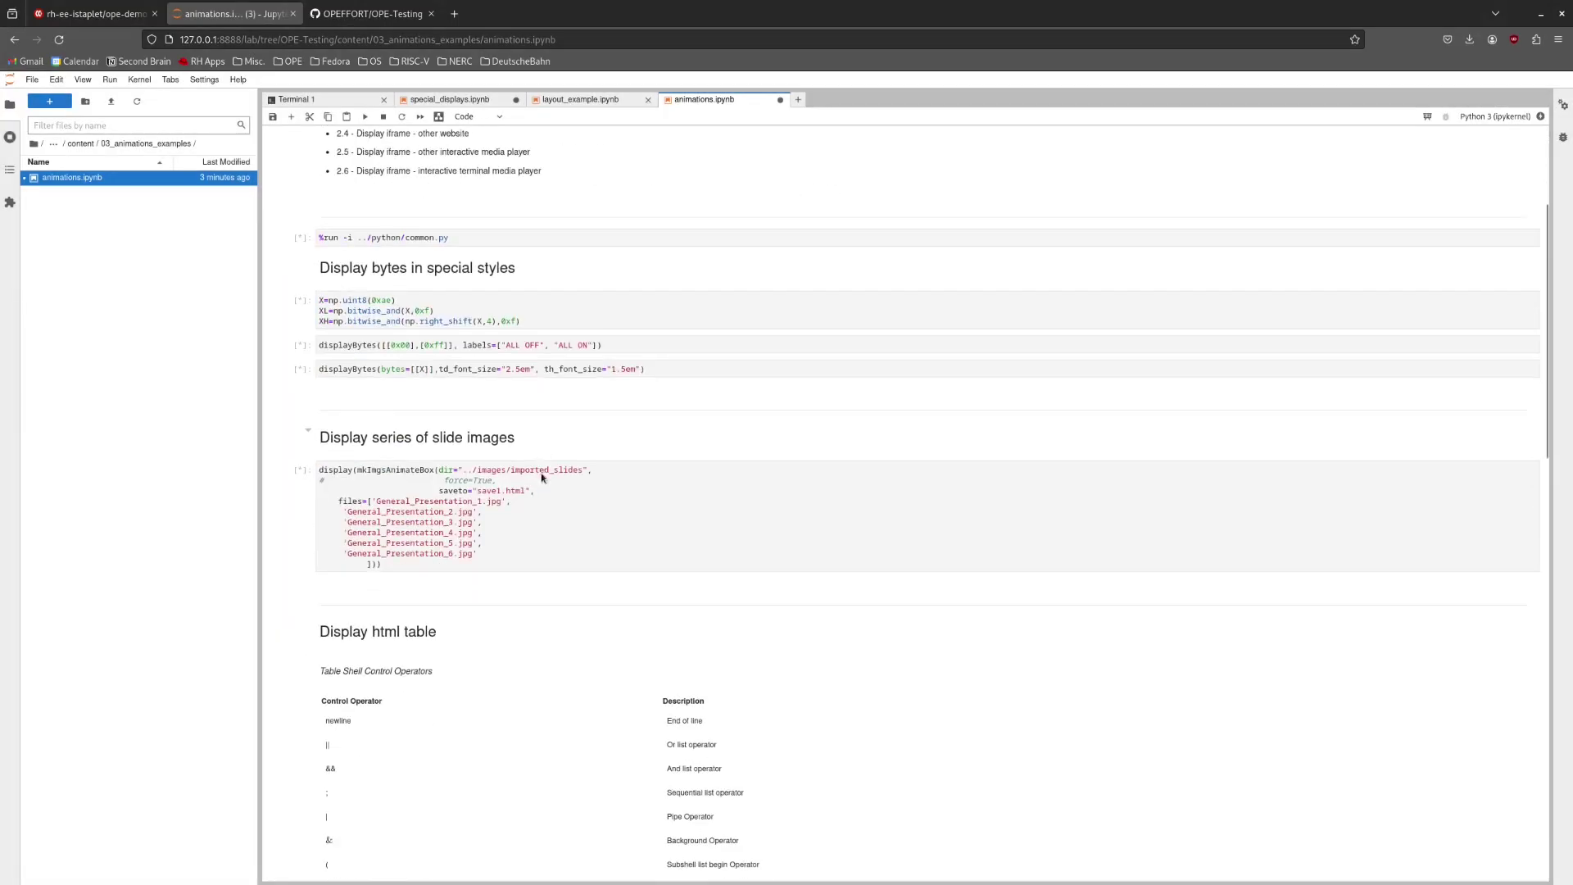
scroll(539, 481, down, 7)
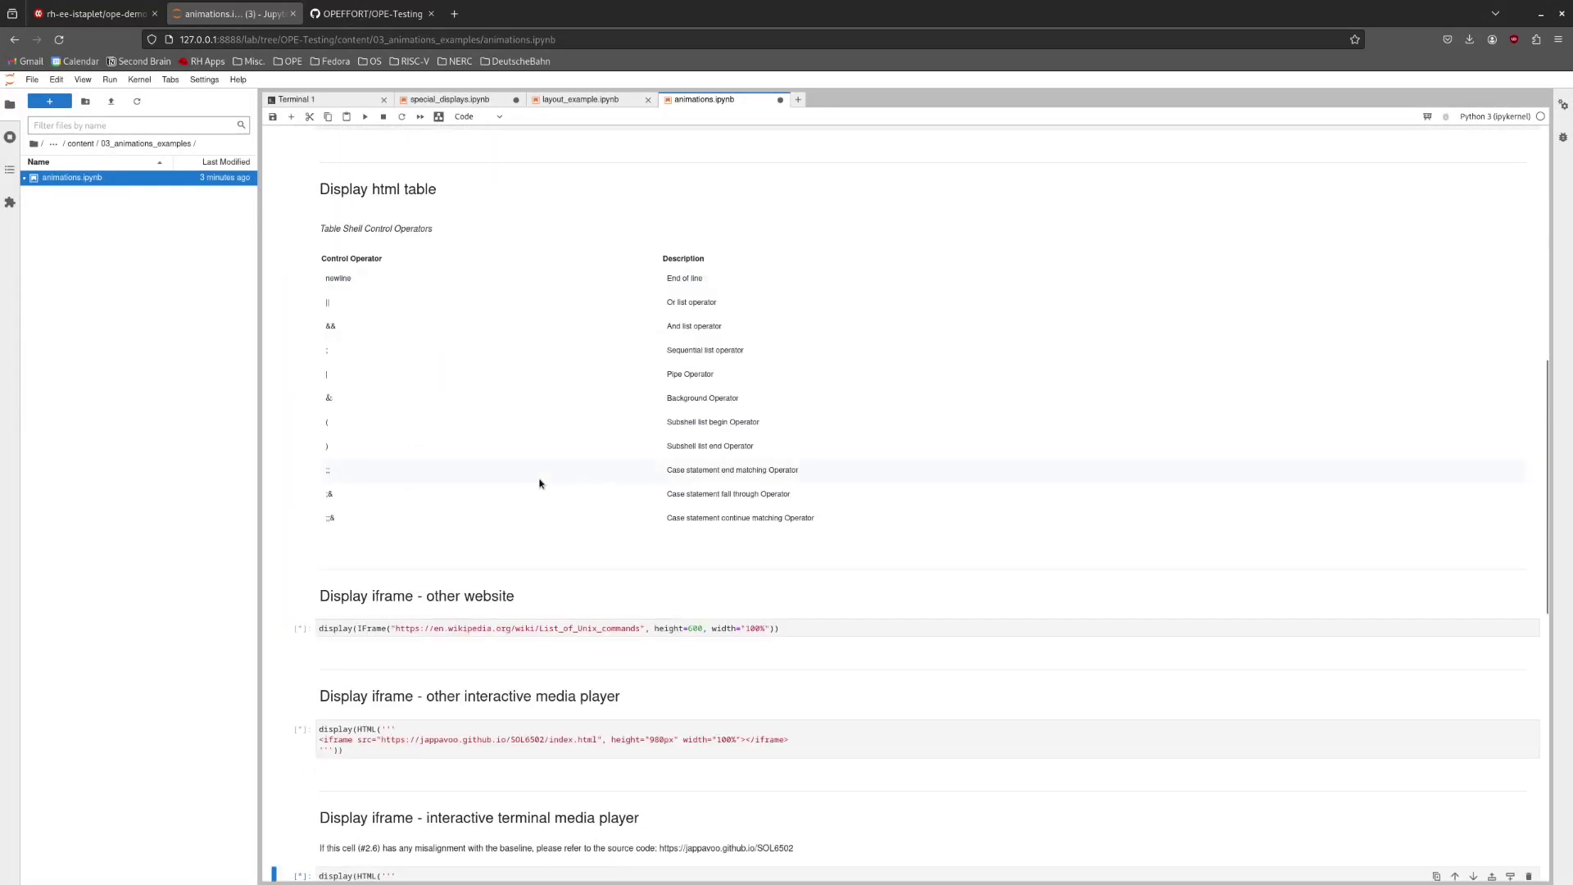
scroll(583, 627, up, 4)
scroll(582, 627, up, 8)
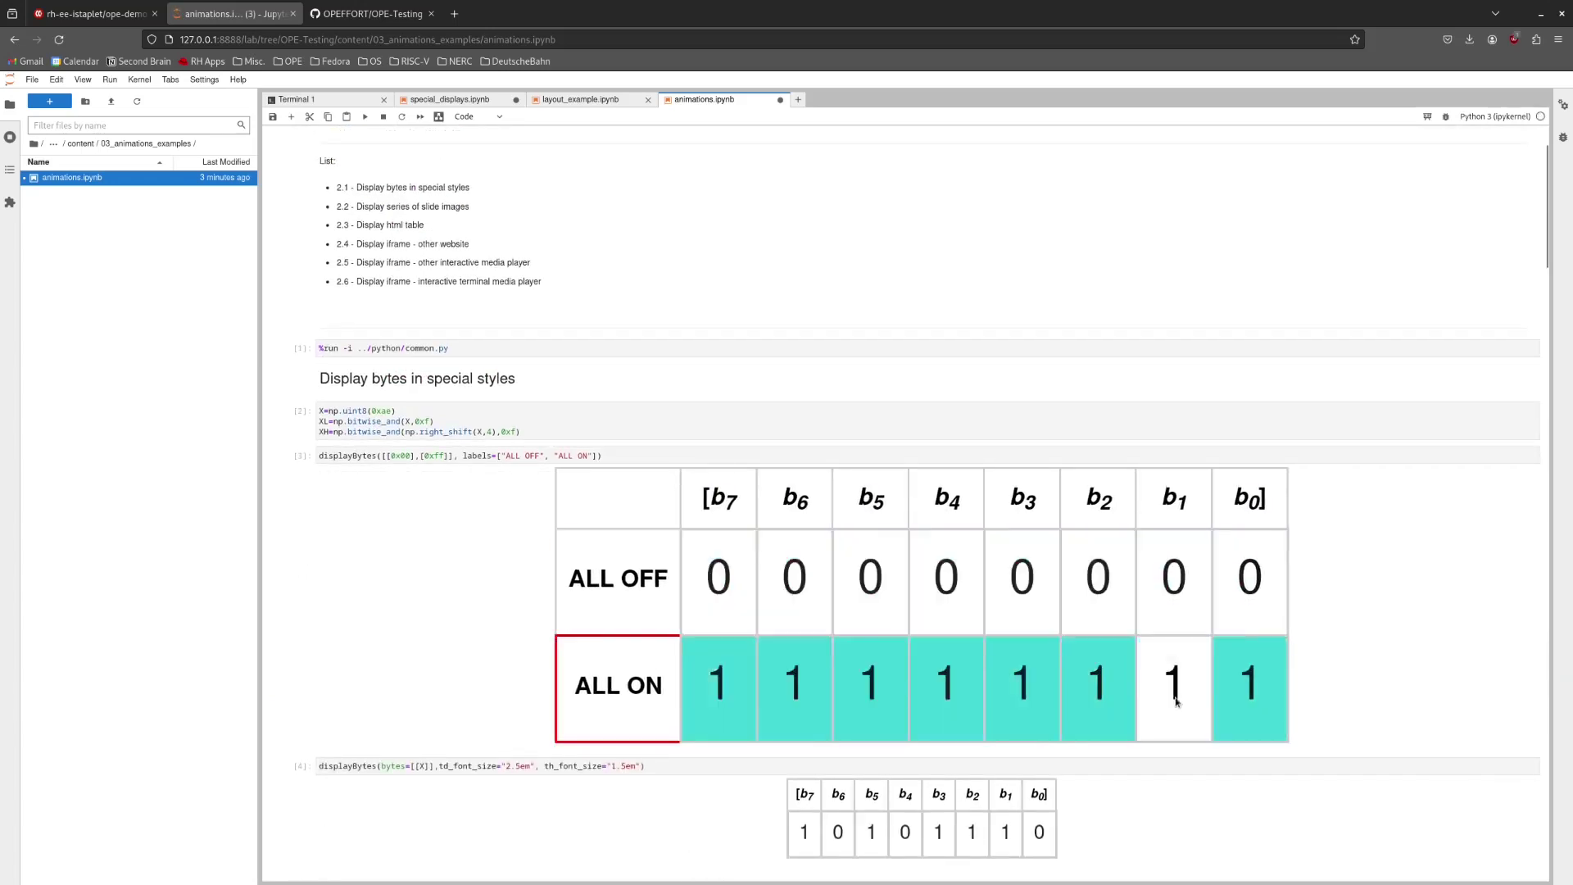
scroll(1058, 723, down, 2)
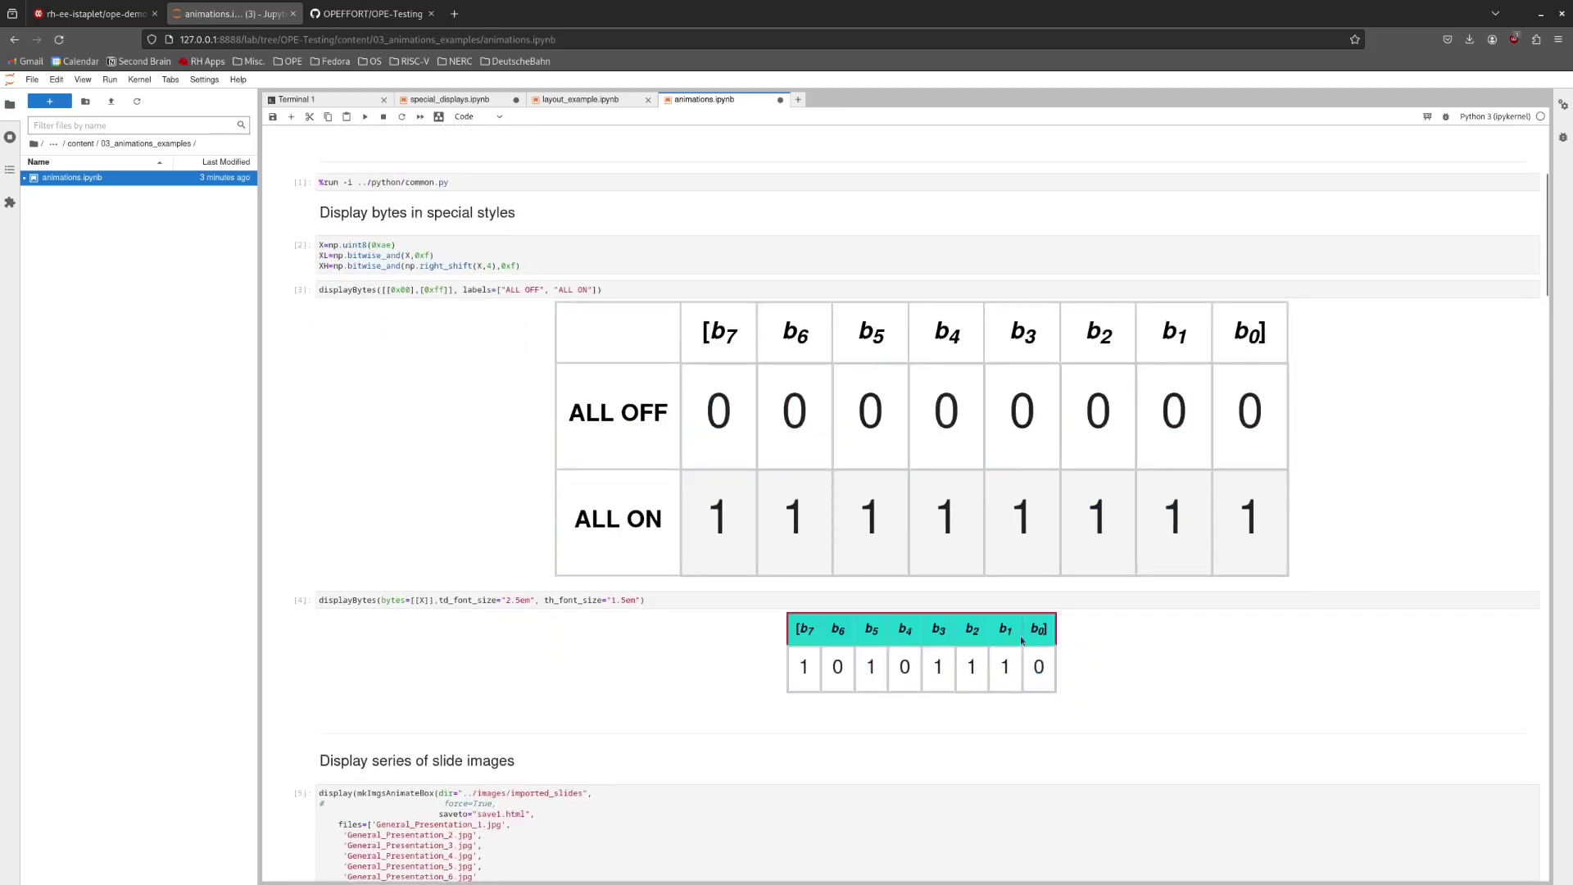
scroll(749, 654, down, 5)
scroll(667, 626, down, 3)
scroll(647, 451, up, 1)
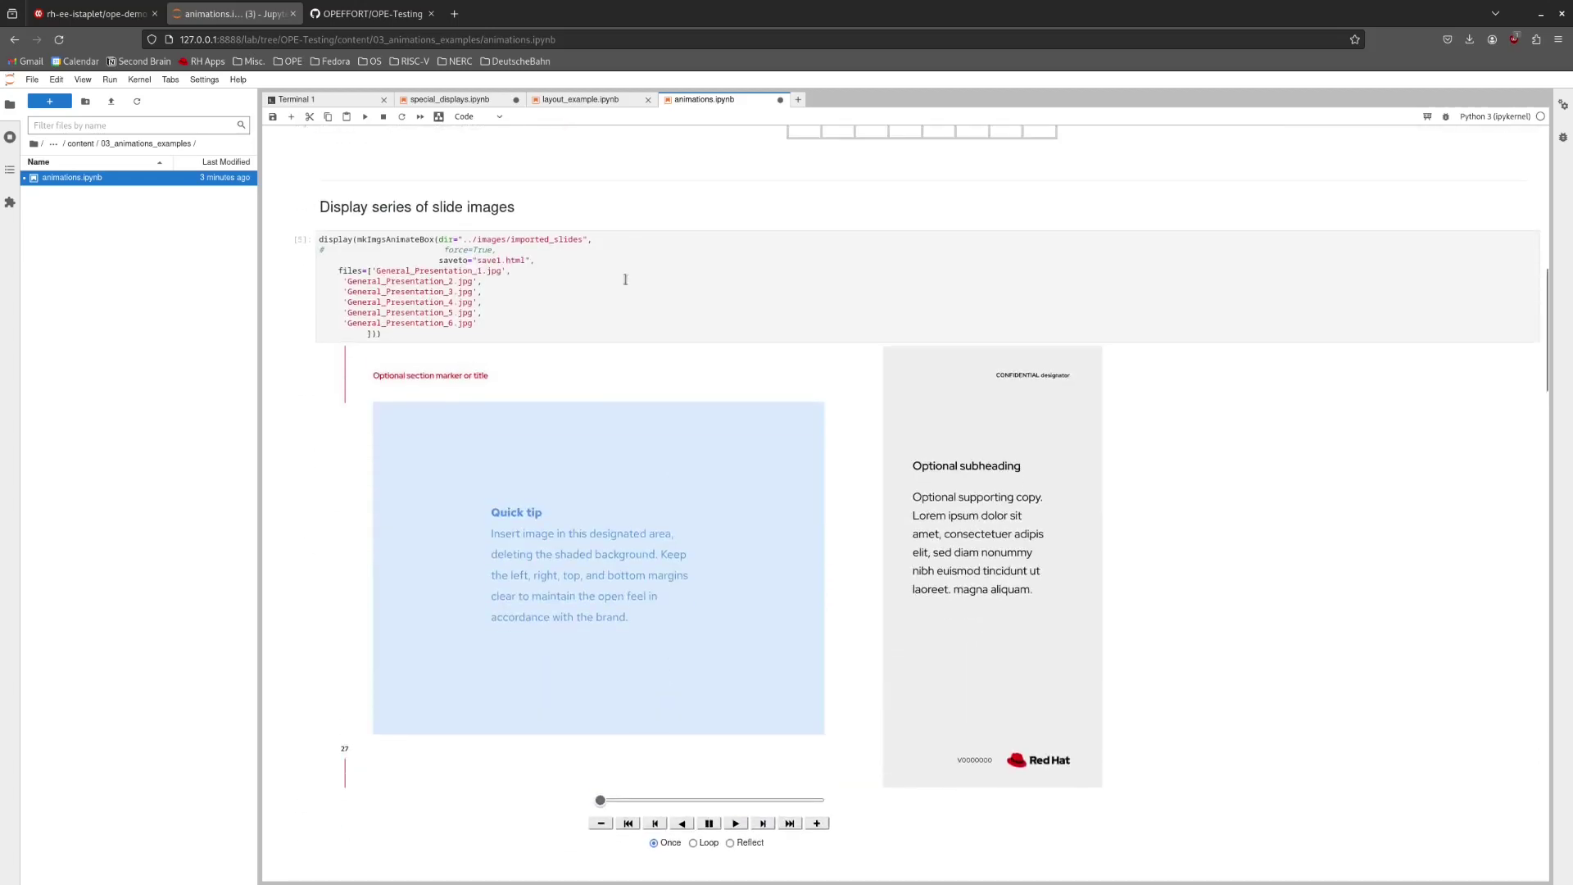
scroll(488, 394, down, 2)
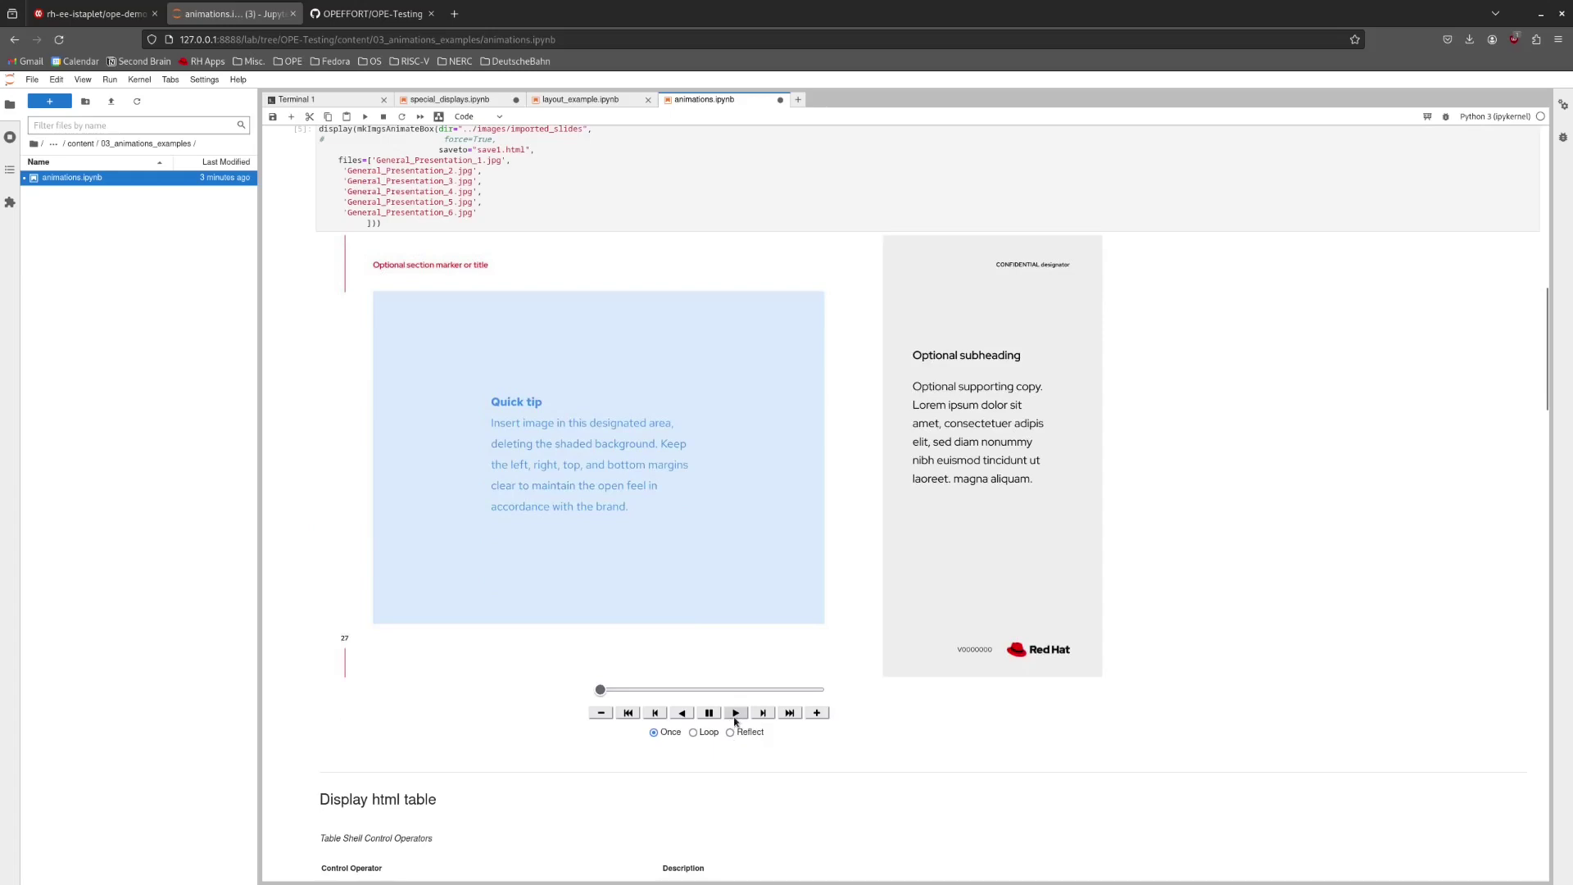
- Play the slide image animation, then step its frames backward to the first slide and forward again
click(737, 714)
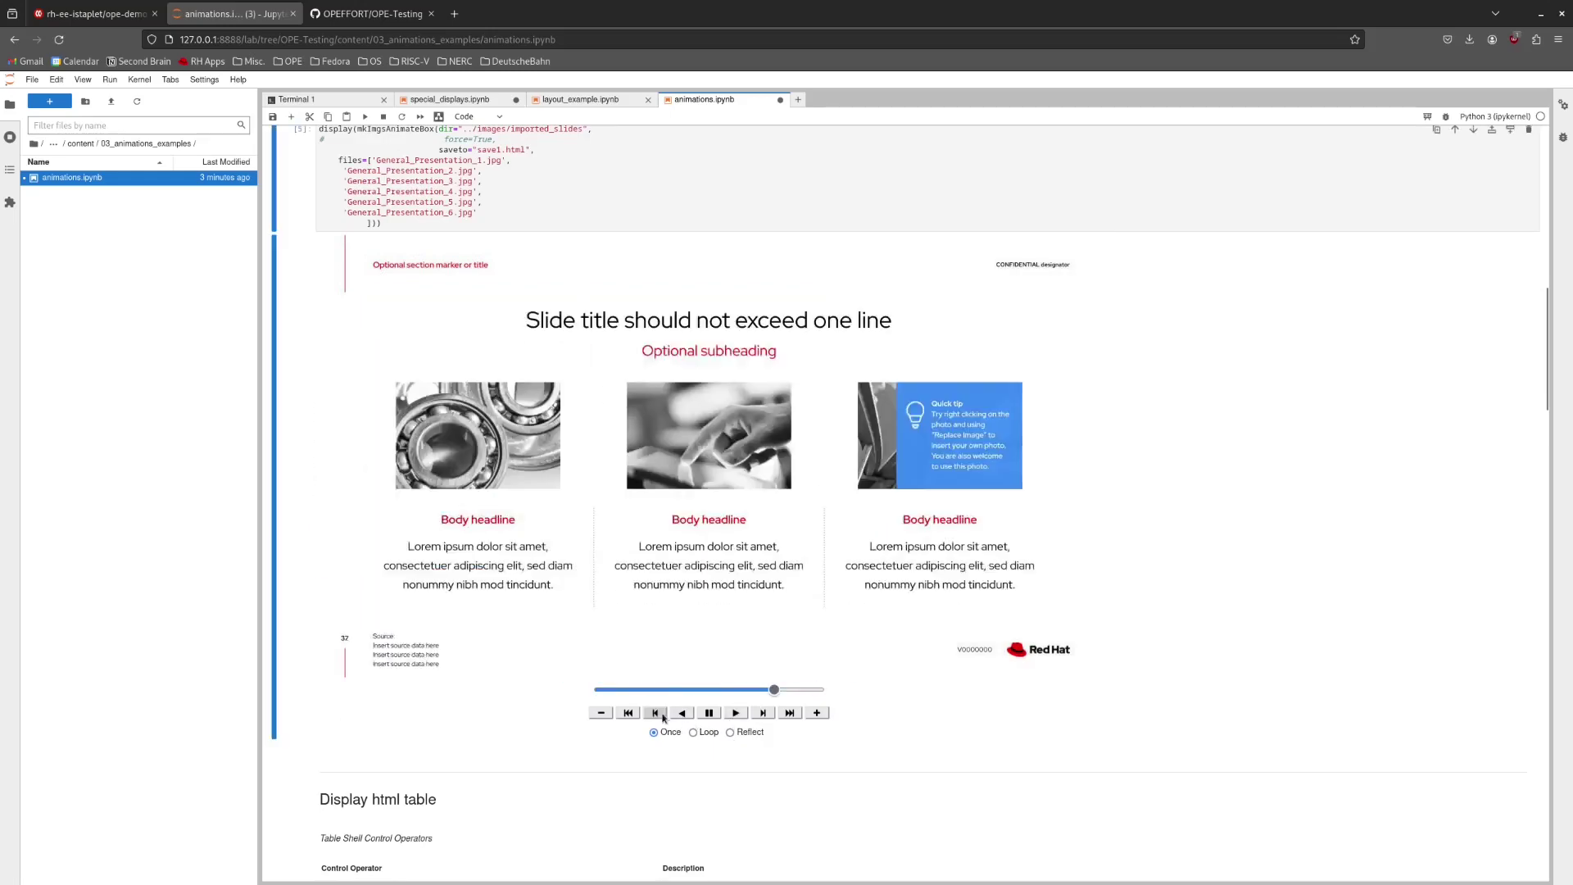
click(661, 714)
click(661, 715)
click(660, 714)
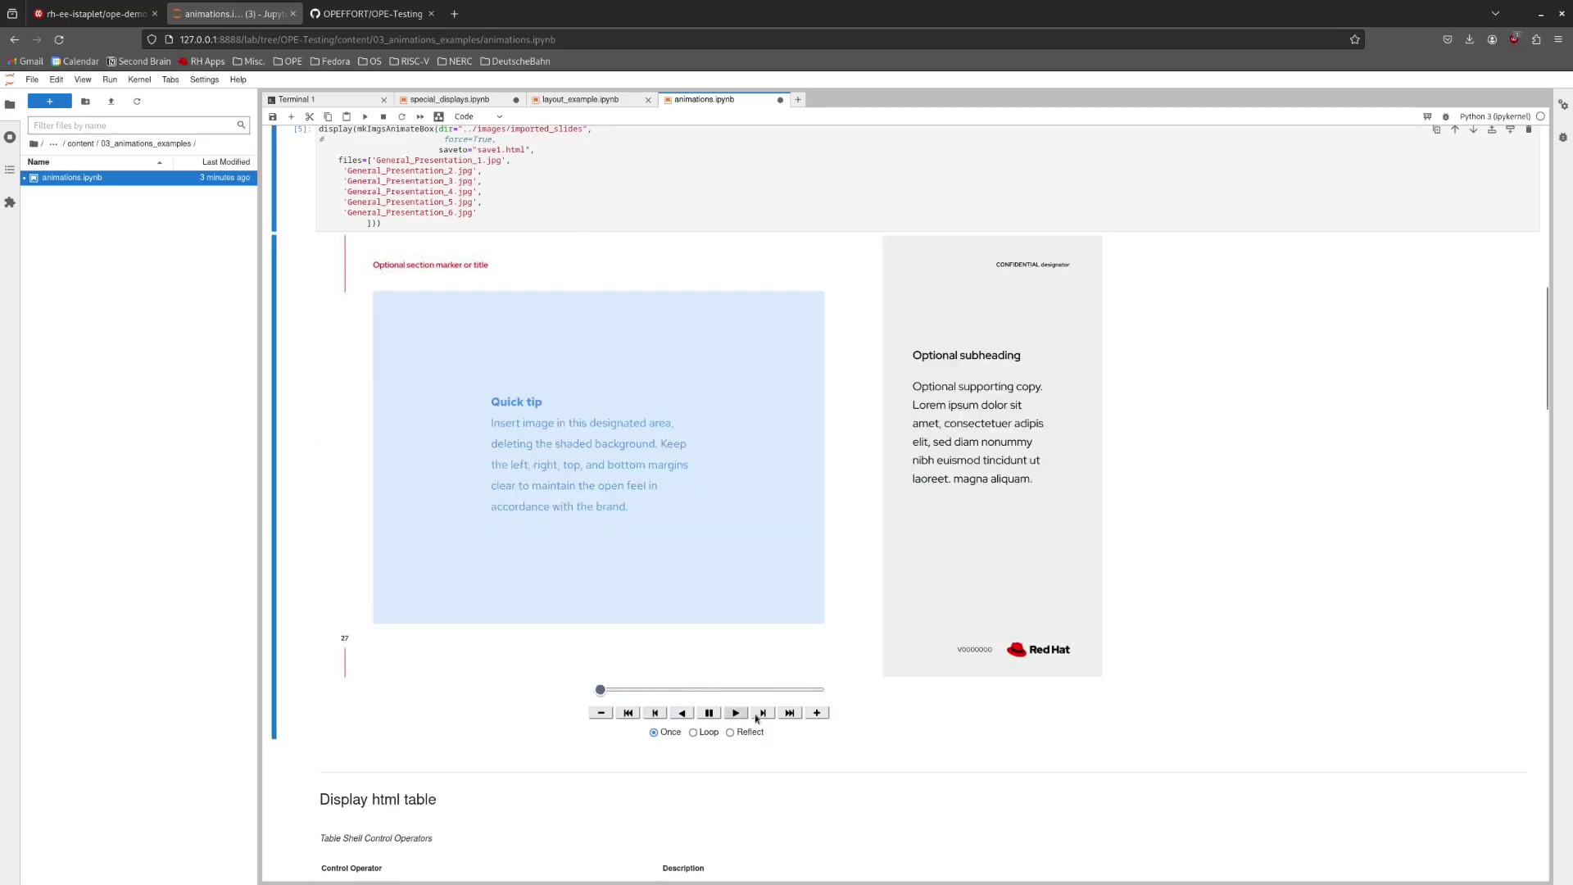
click(764, 713)
click(763, 714)
click(763, 714)
- Examine the shell control operators table and the embedded Wikipedia page on Unix commands
scroll(765, 714, down, 6)
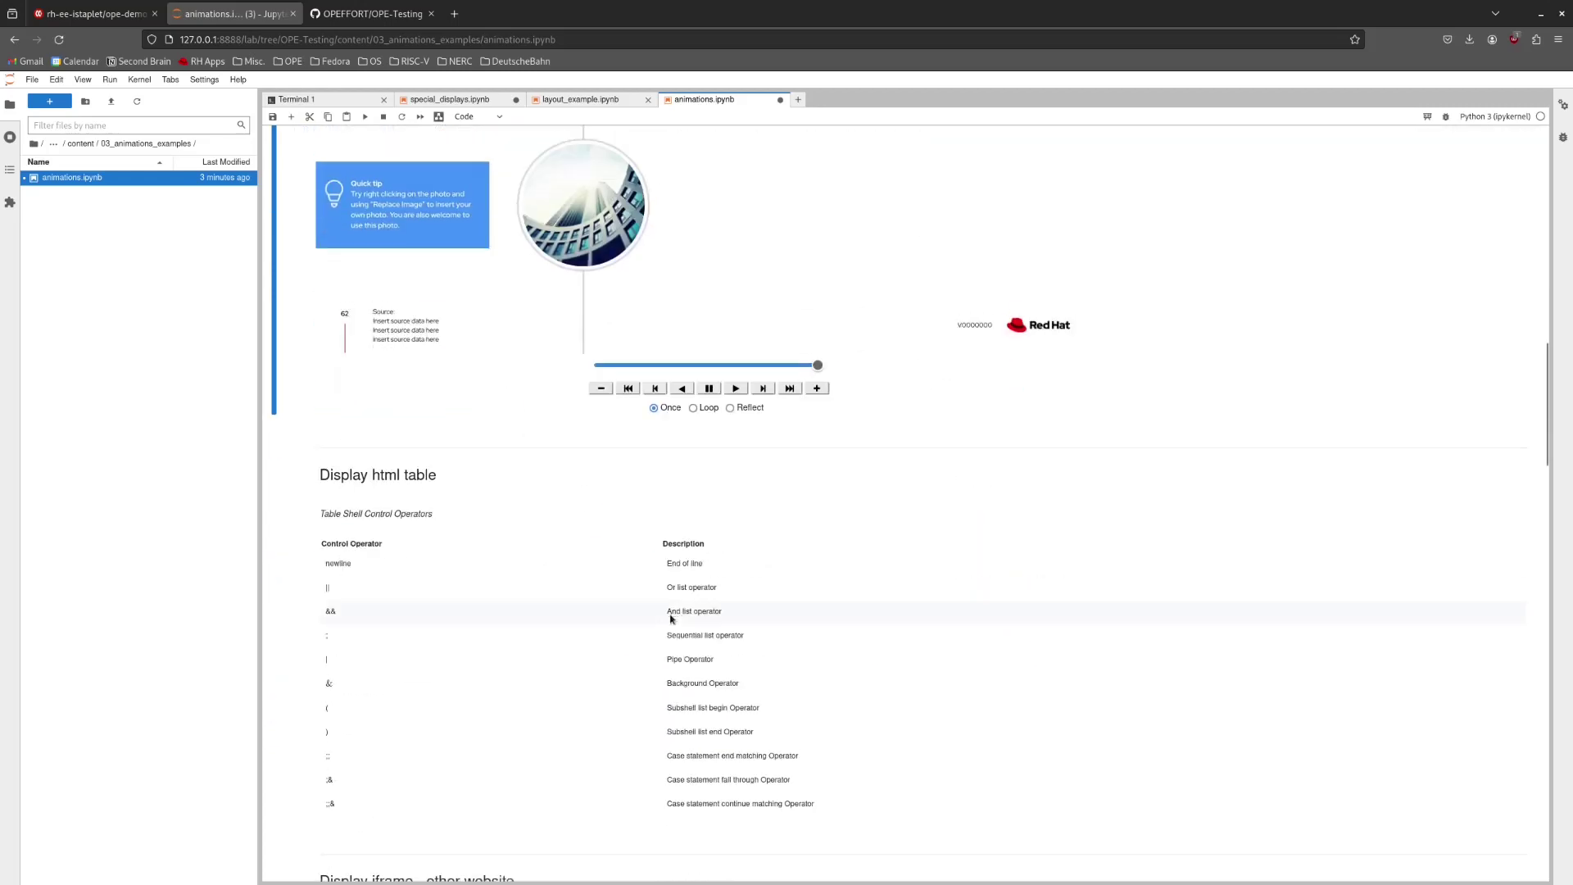
scroll(758, 516, down, 2)
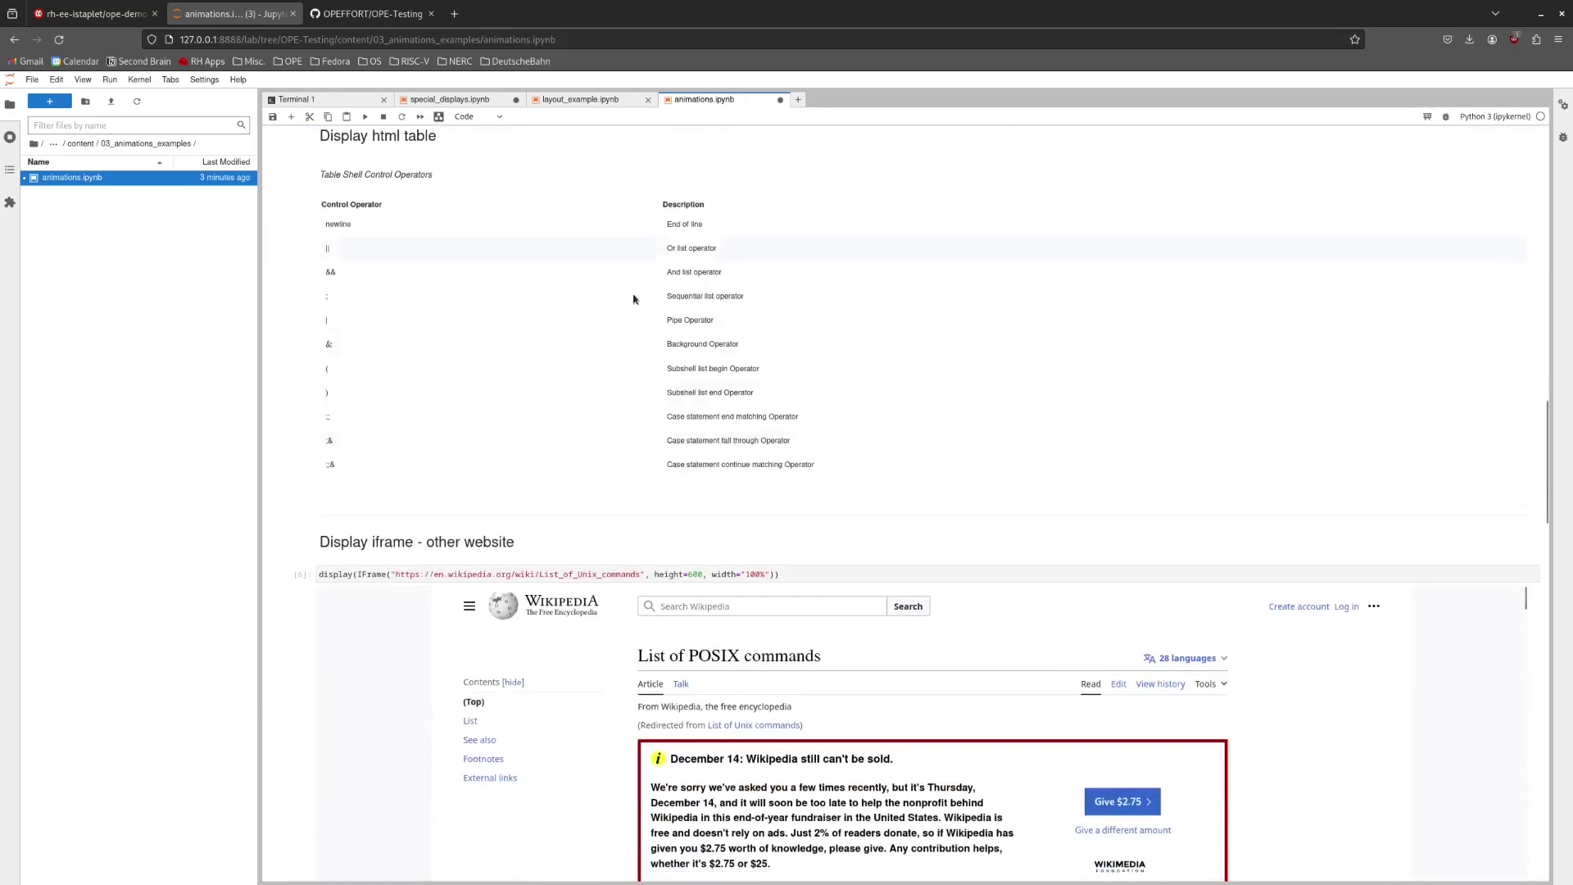
scroll(449, 534, down, 3)
scroll(1006, 628, down, 10)
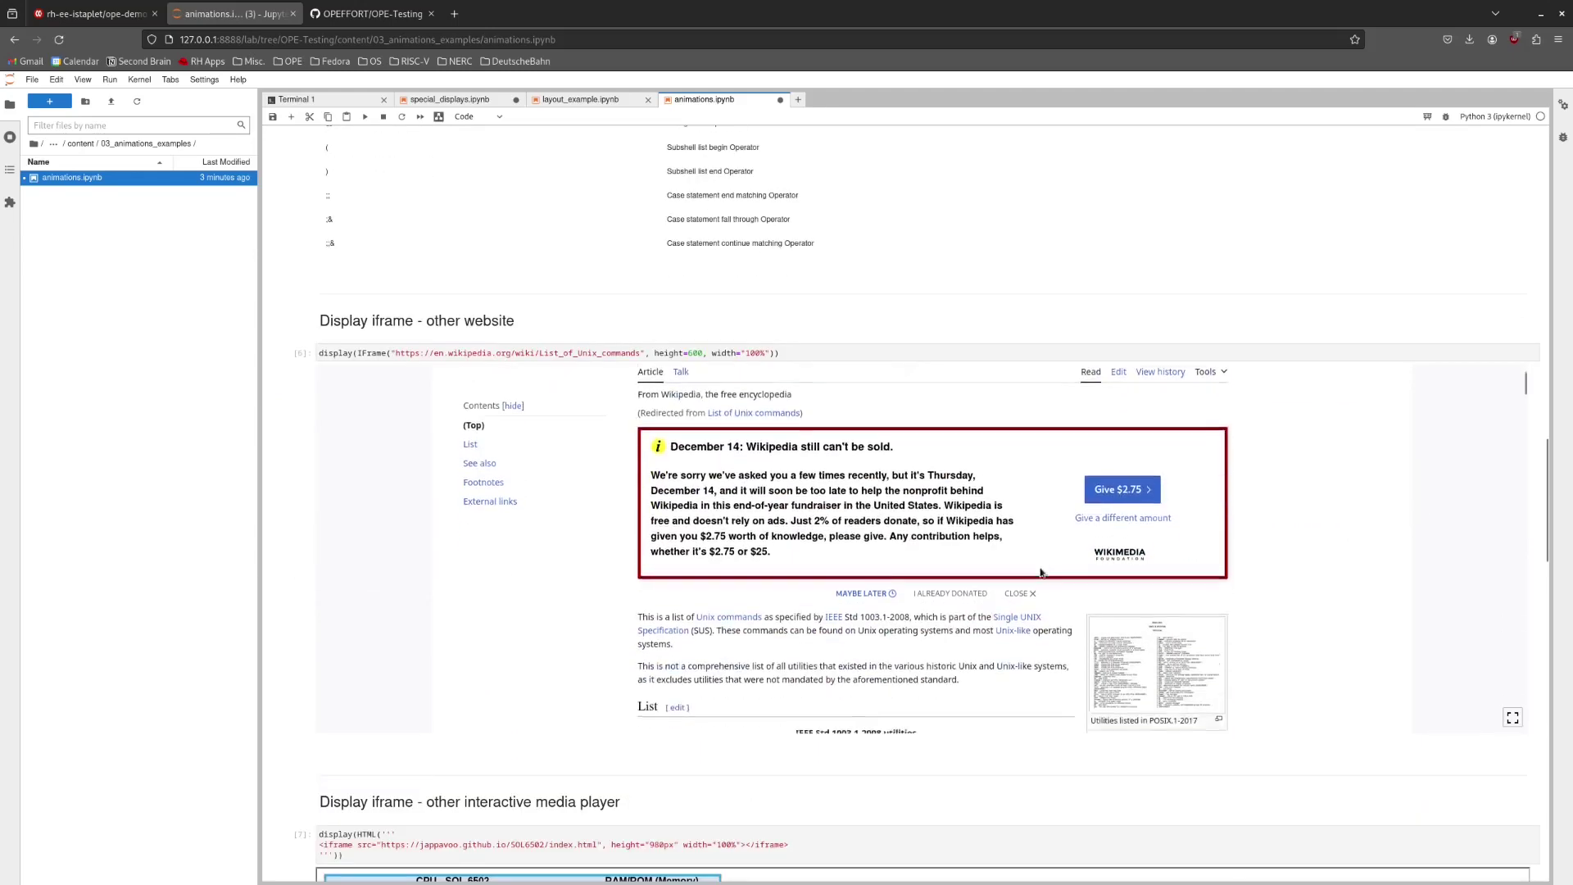
scroll(1006, 628, down, 5)
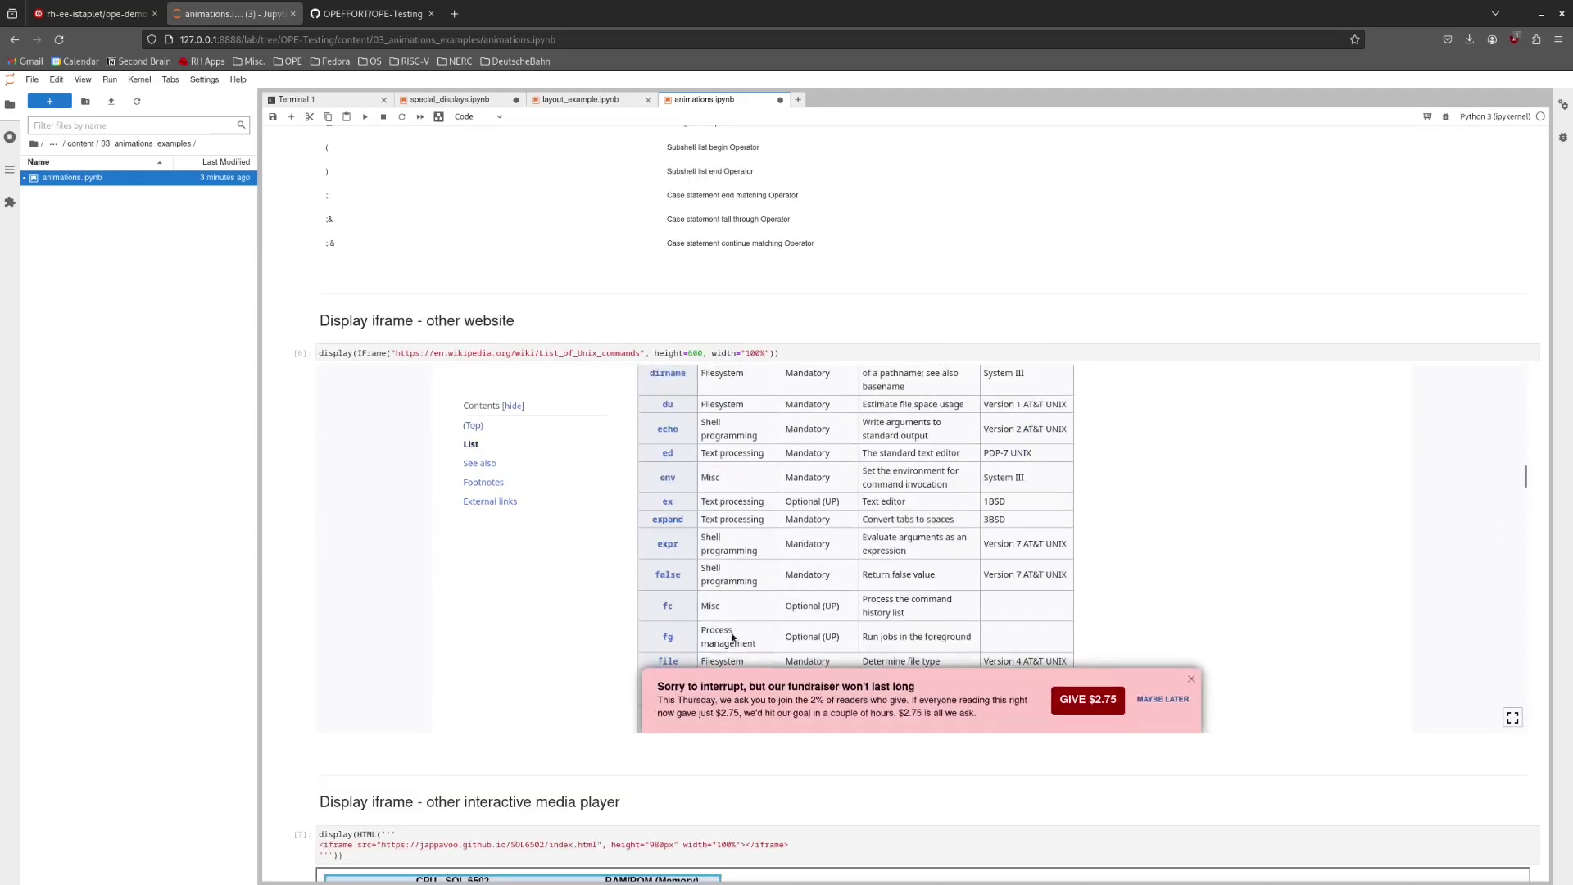
scroll(643, 729, down, 4)
scroll(752, 525, down, 1)
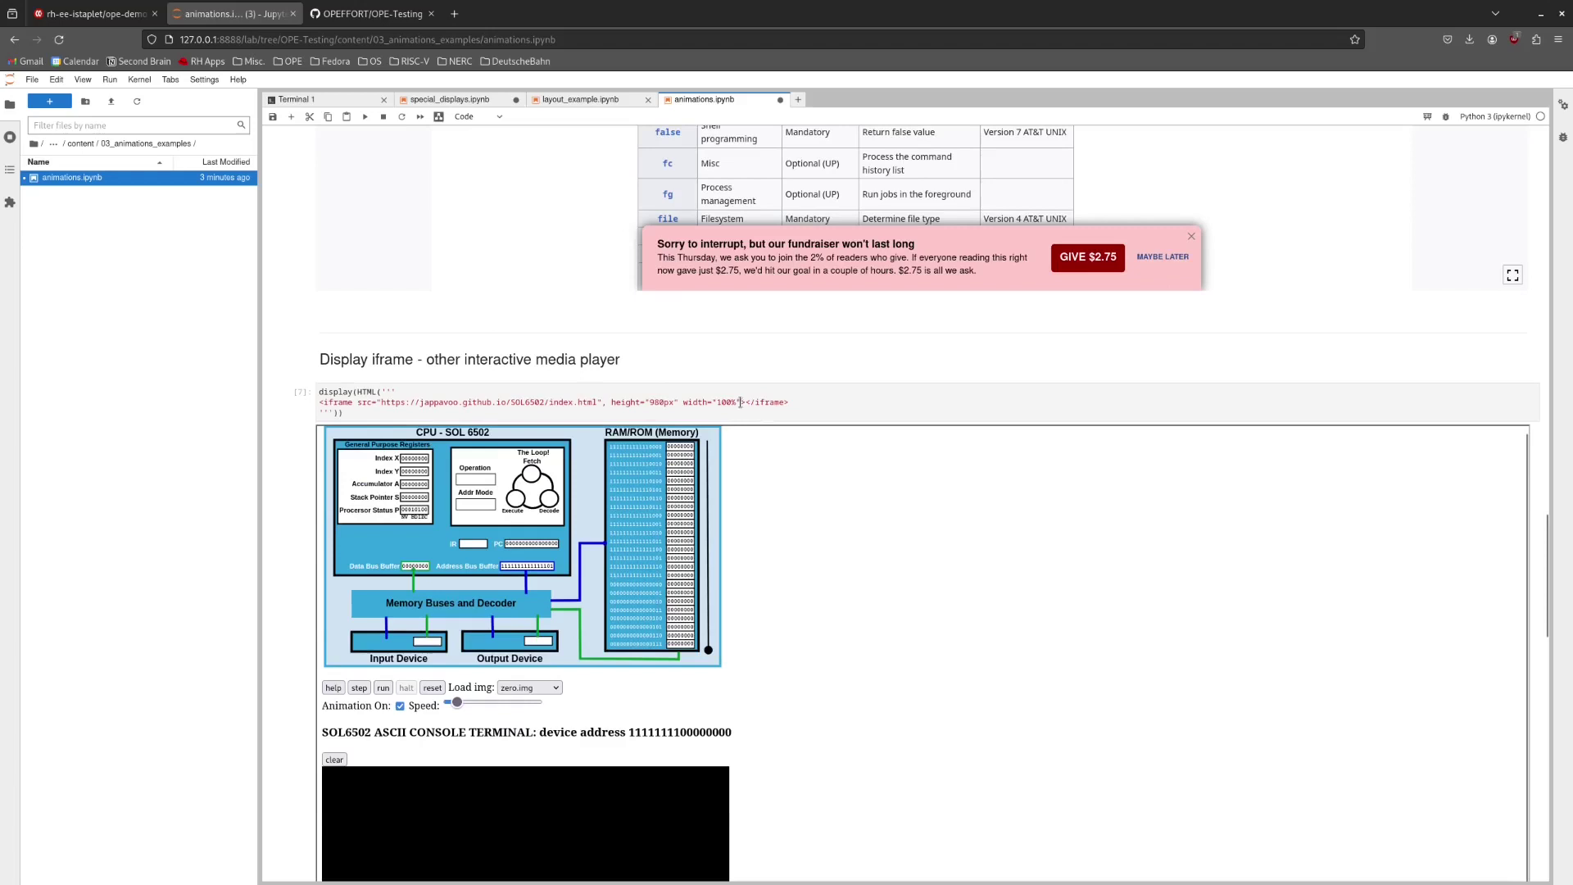
- Load the concpy.img image in the embedded SOL6502 interactive media player
scroll(653, 384, down, 1)
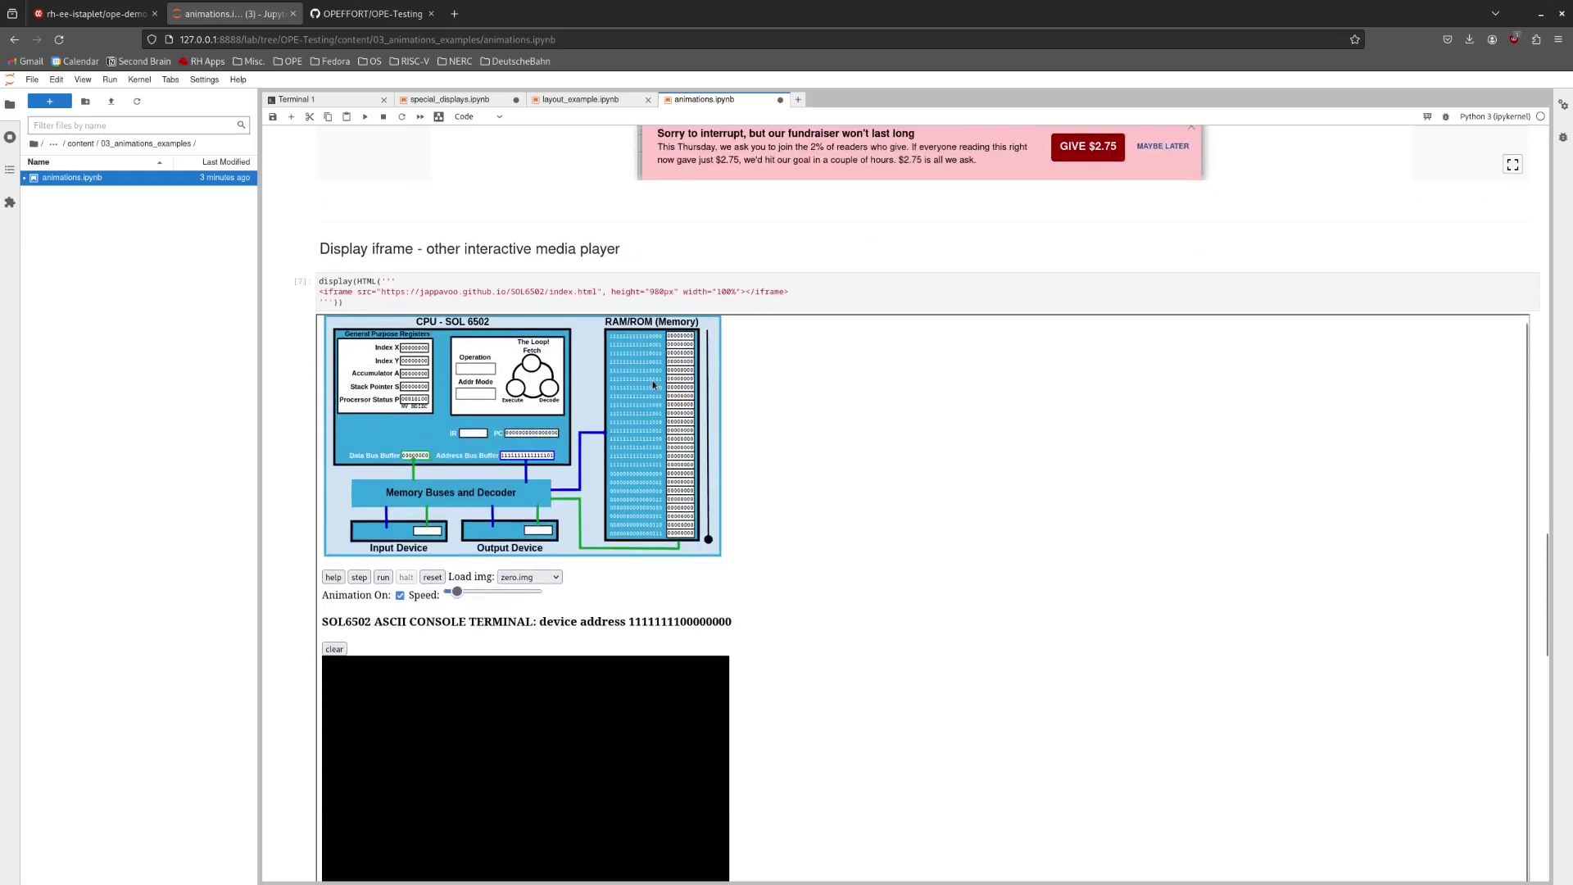
click(516, 578)
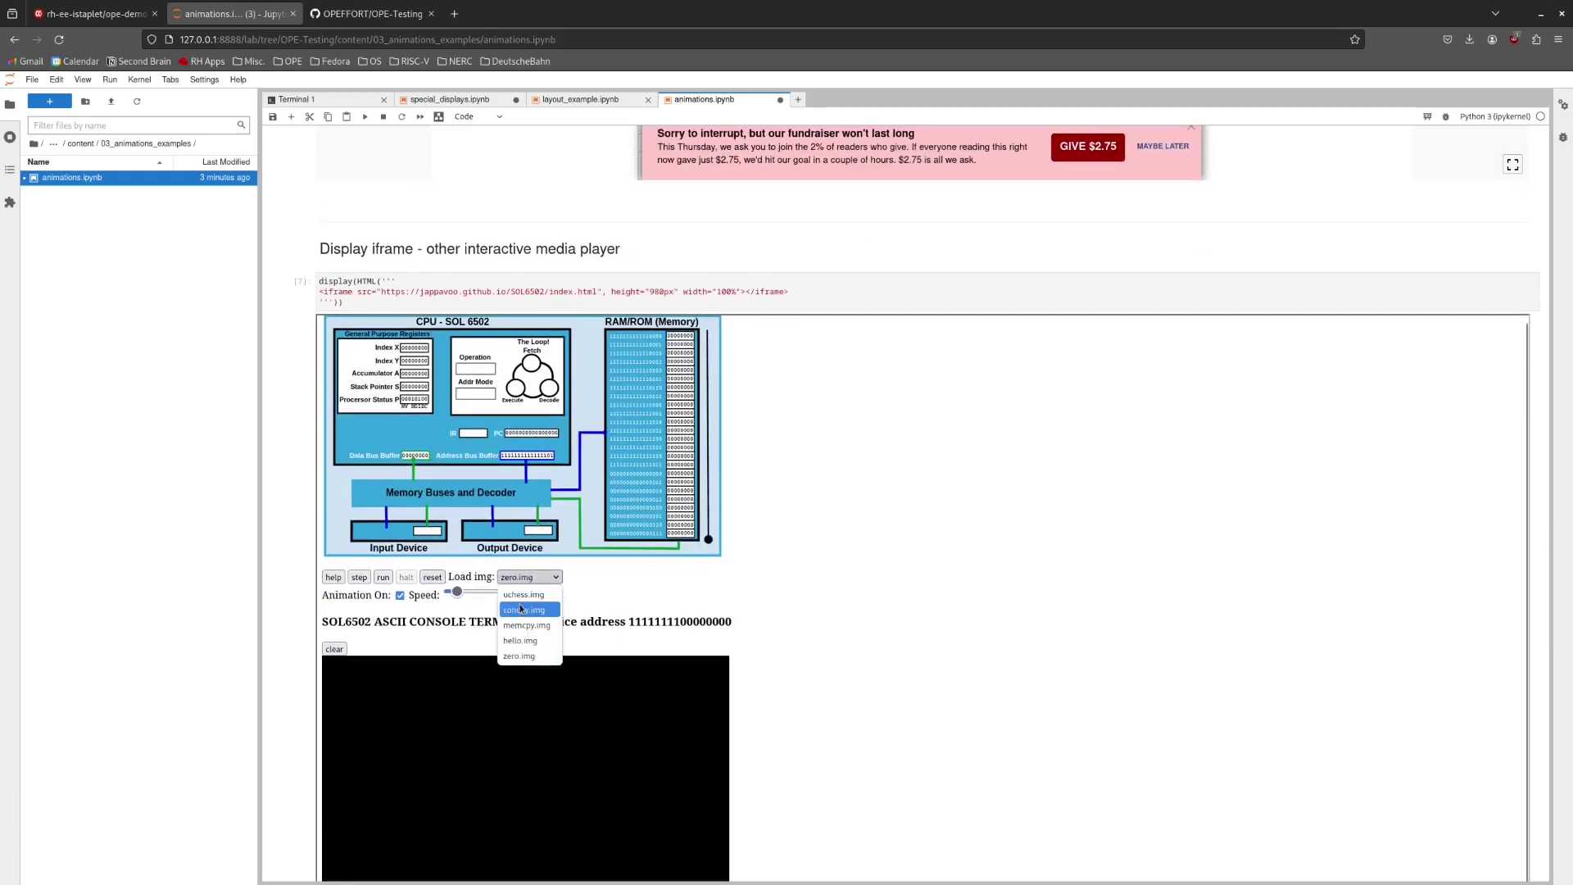
click(501, 606)
scroll(620, 529, up, 3)
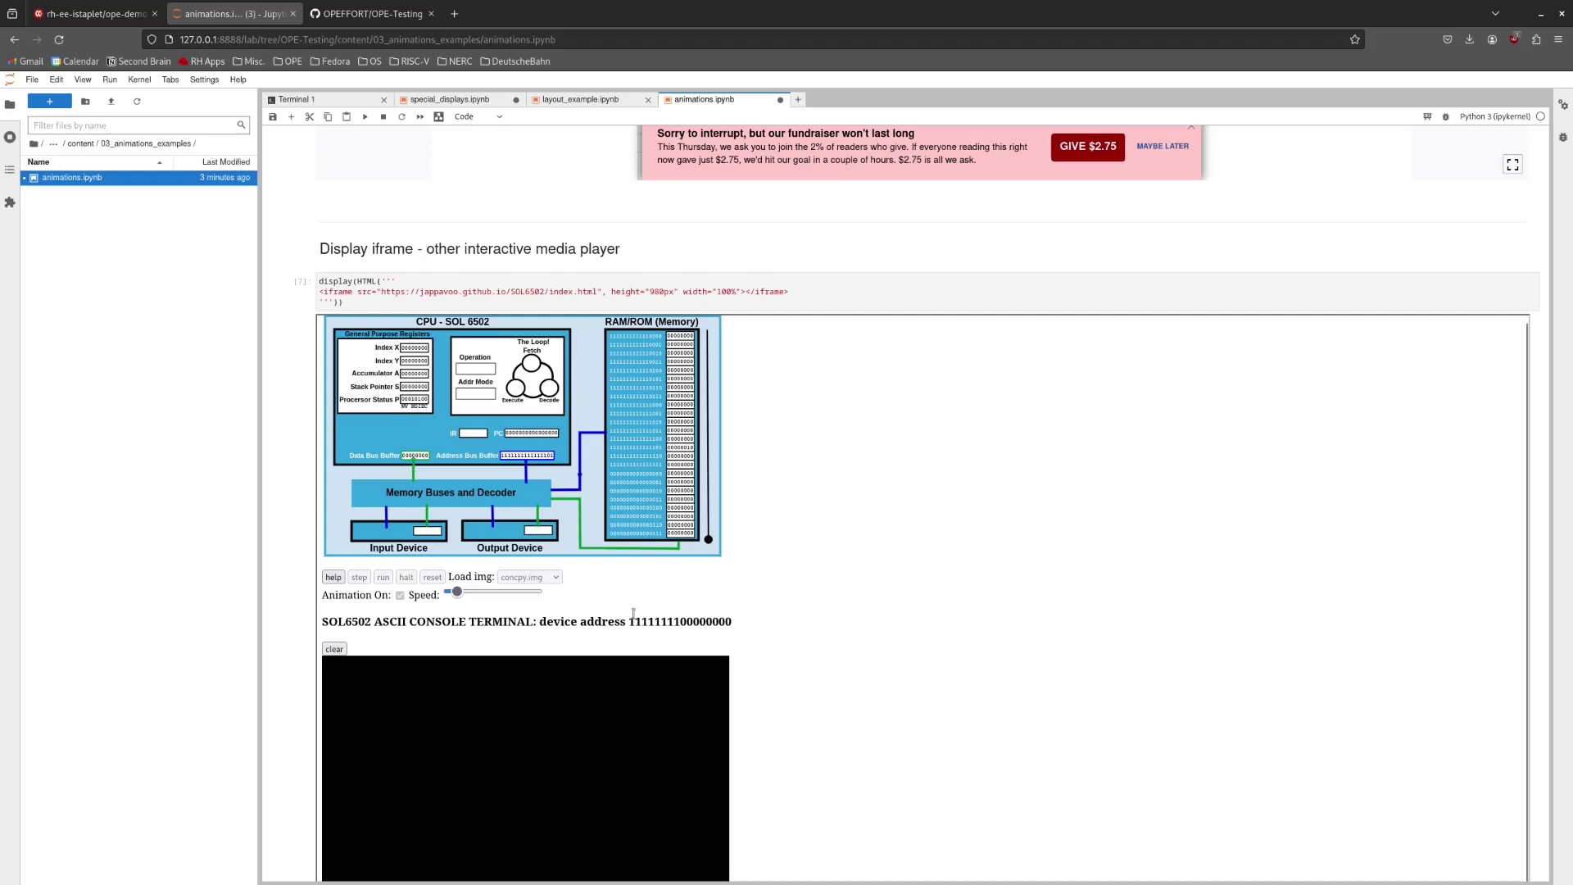
- Play the recording in the interactive terminal media player at the end of the animations notebook and pause it
scroll(593, 604, down, 6)
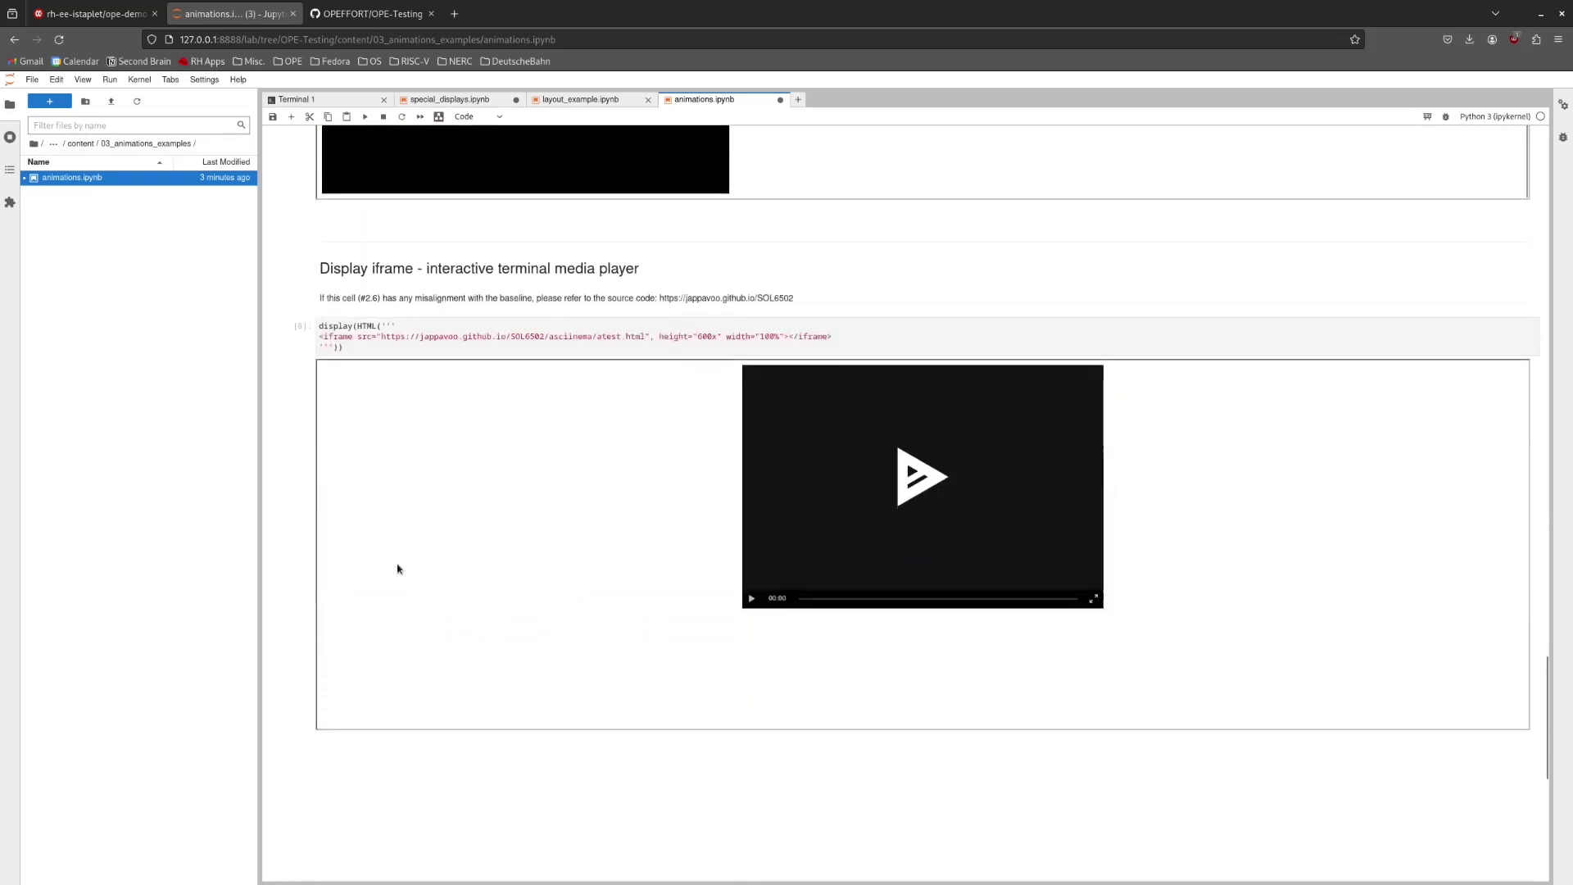
click(950, 492)
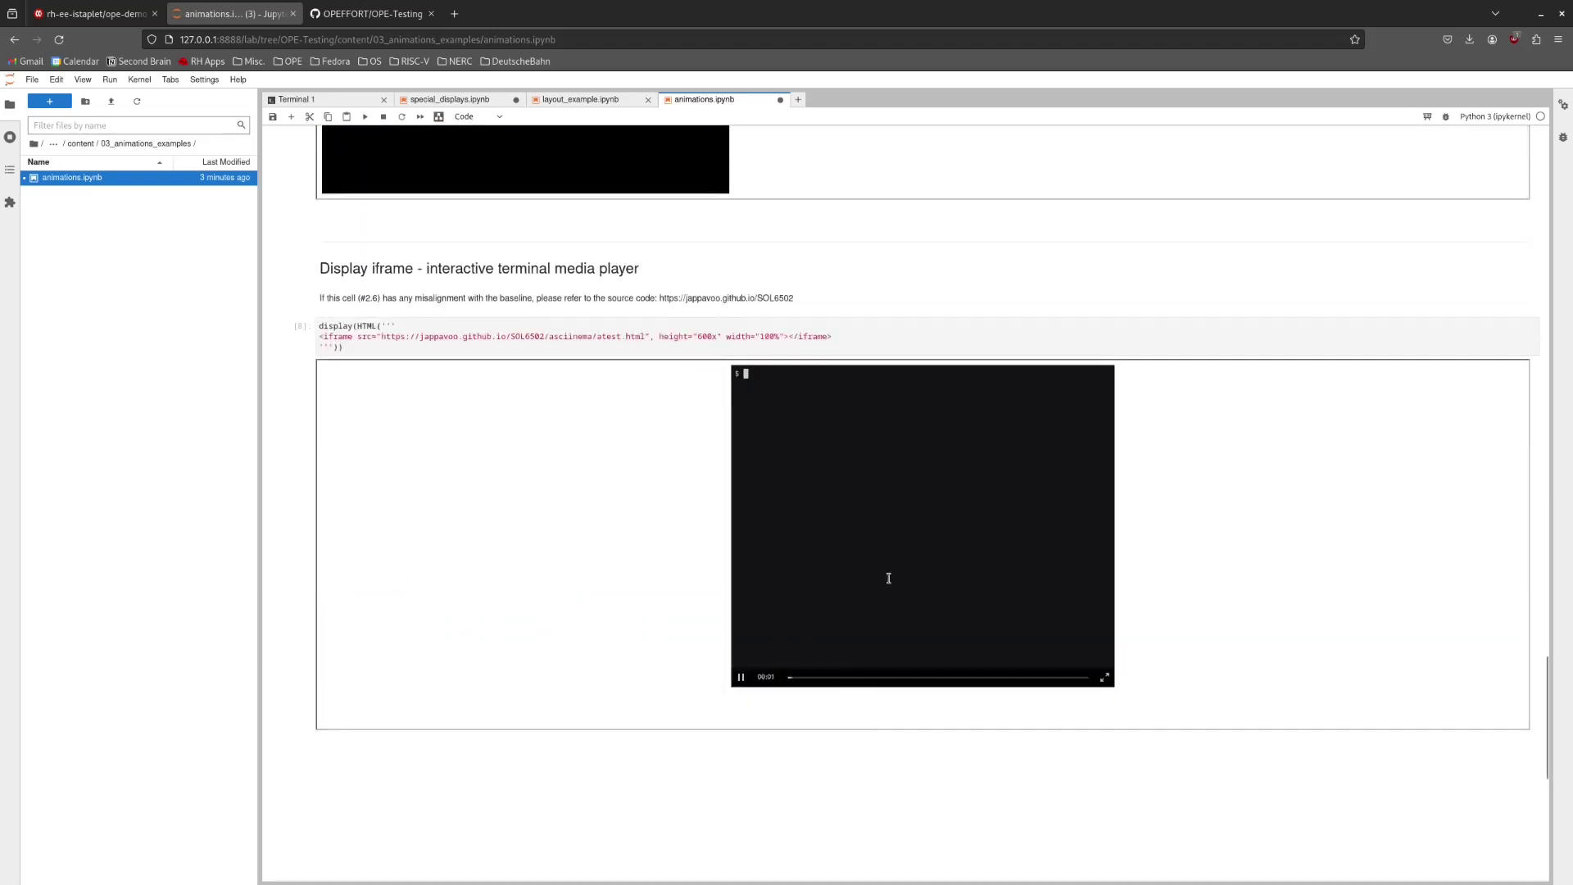
scroll(868, 623, down, 2)
scroll(855, 656, up, 2)
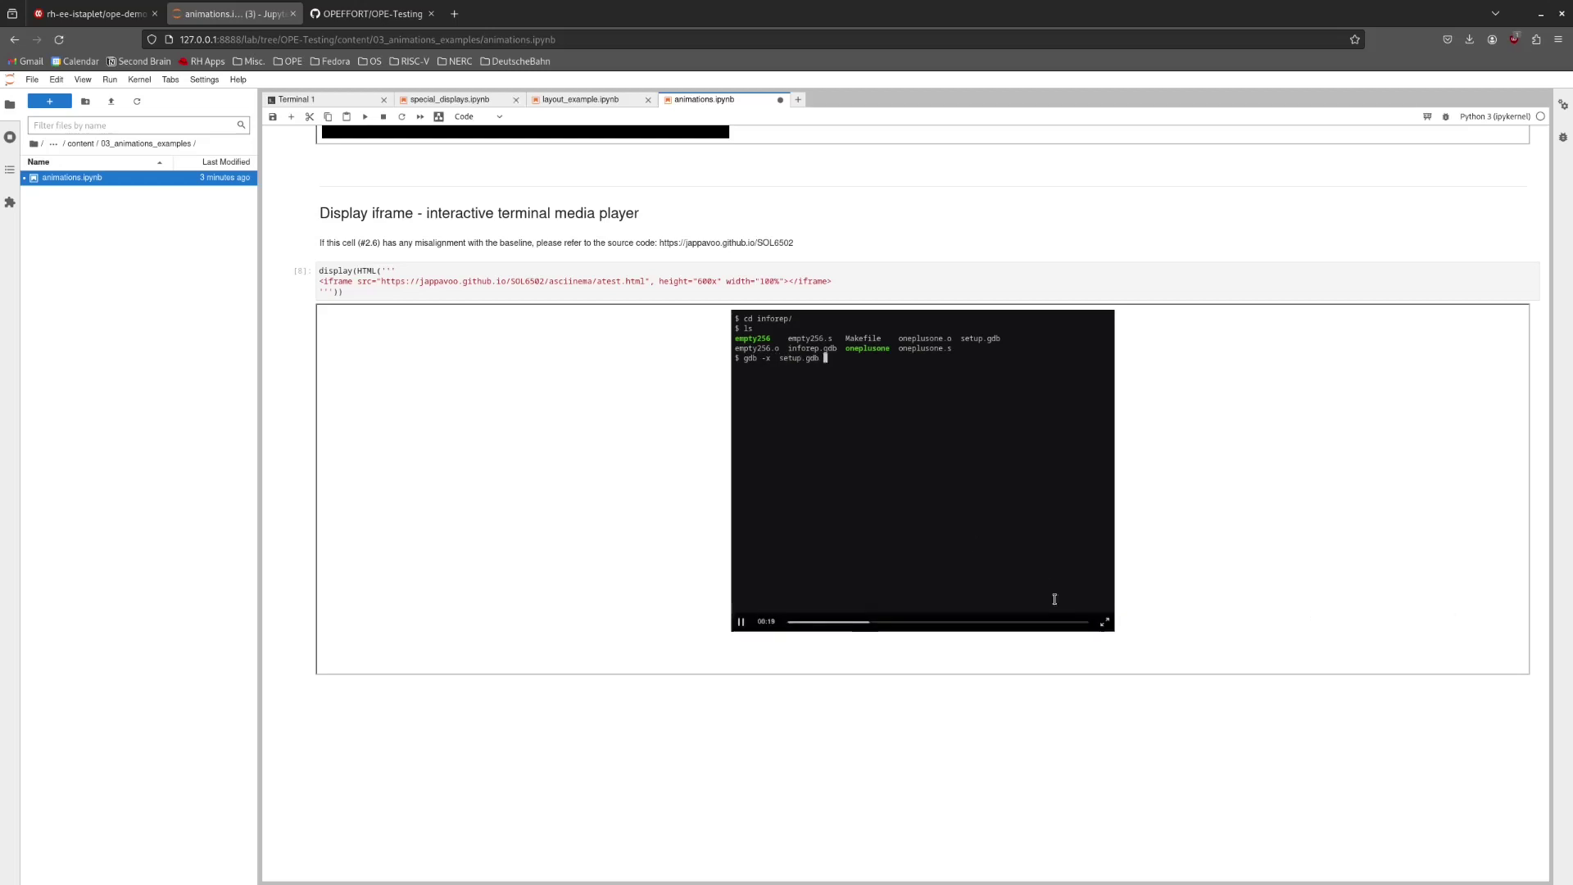
click(741, 621)
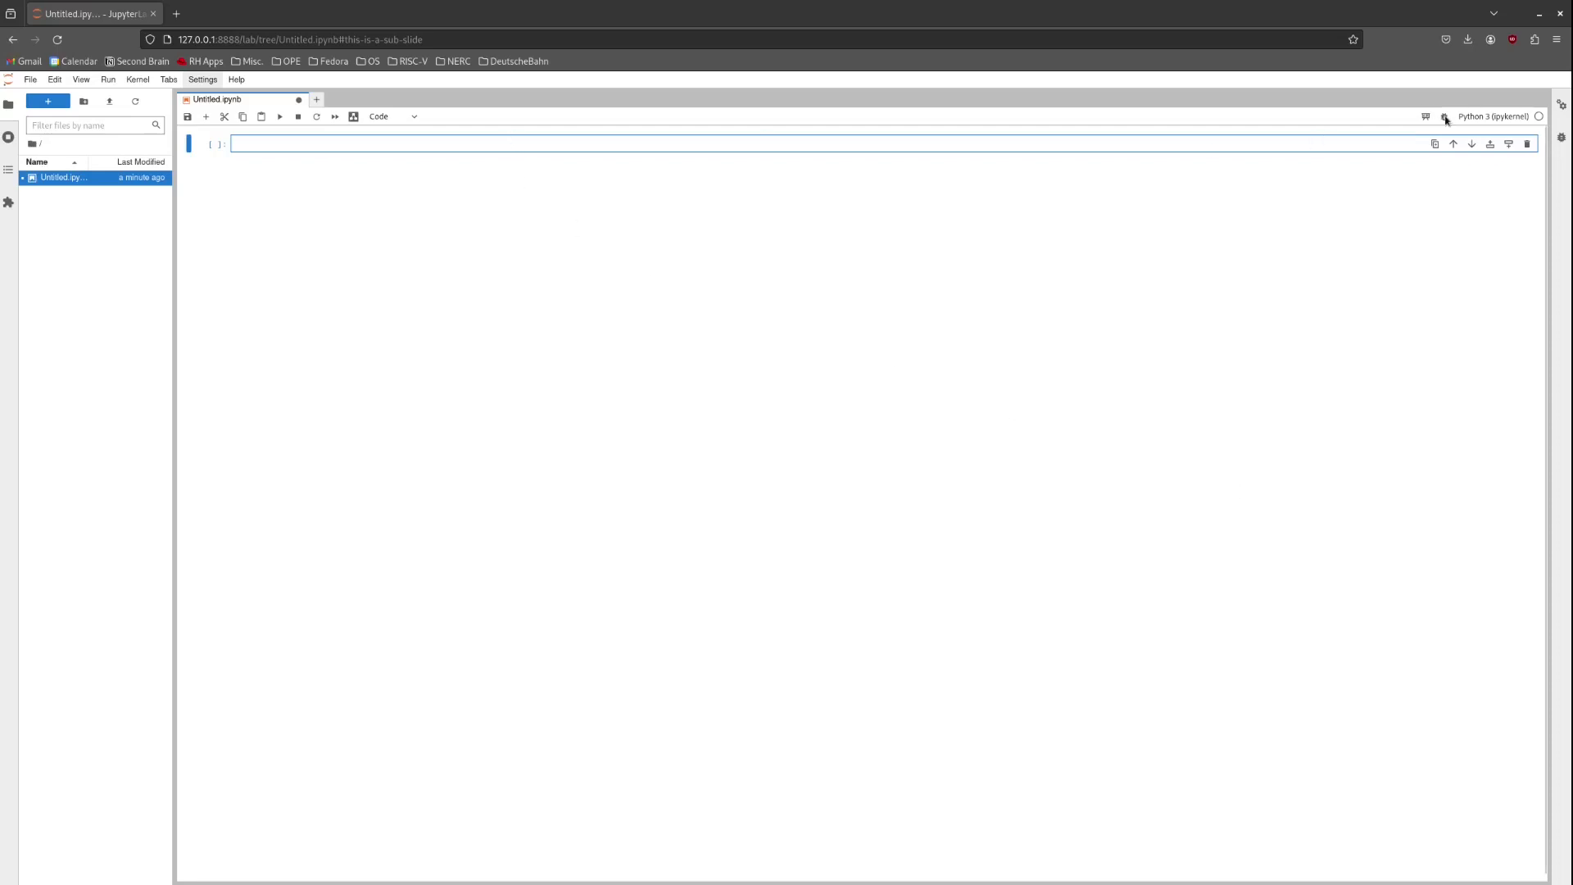
click(396, 117)
key(Down)
key(Escape)
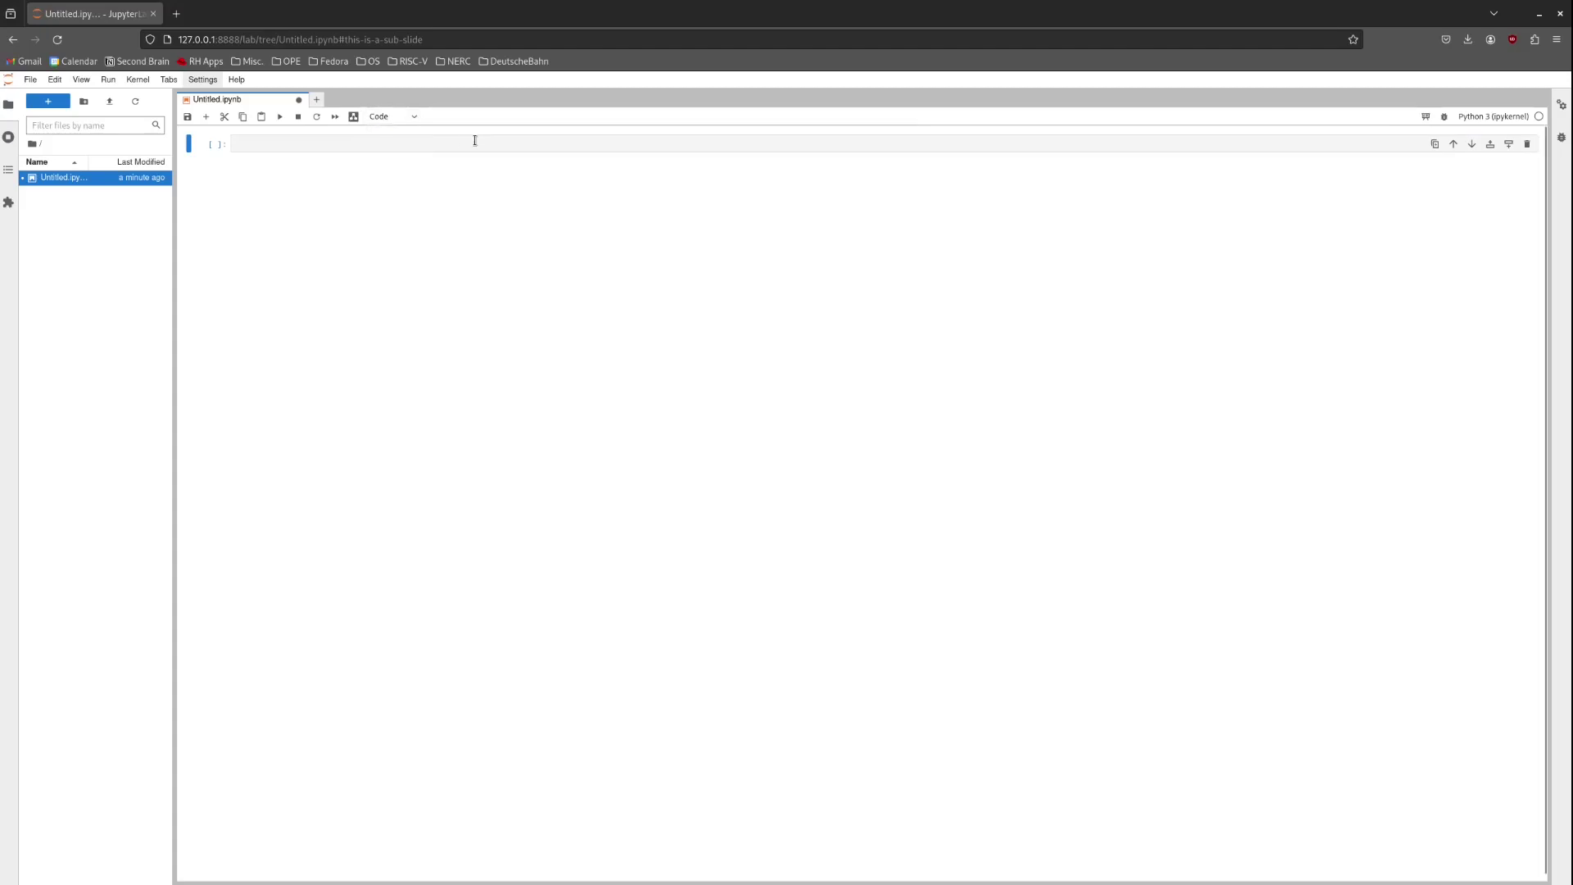
- Make the first cell of Untitled.ipynb a Markdown cell containing the heading "# Title" and run it
click(394, 117)
click(377, 167)
click(351, 147)
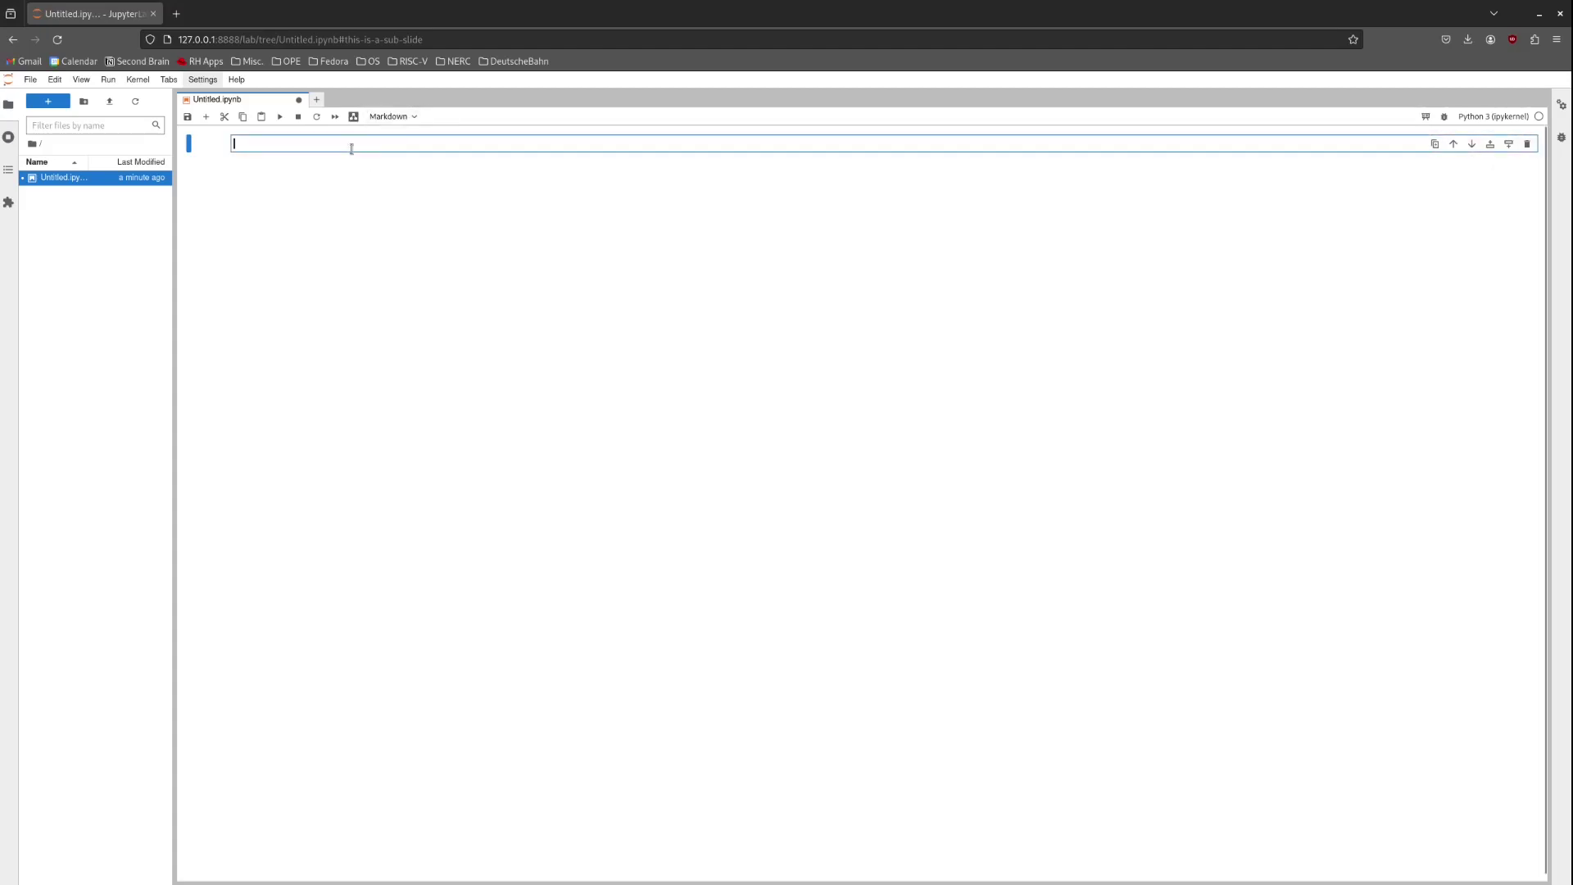
text(# Title)
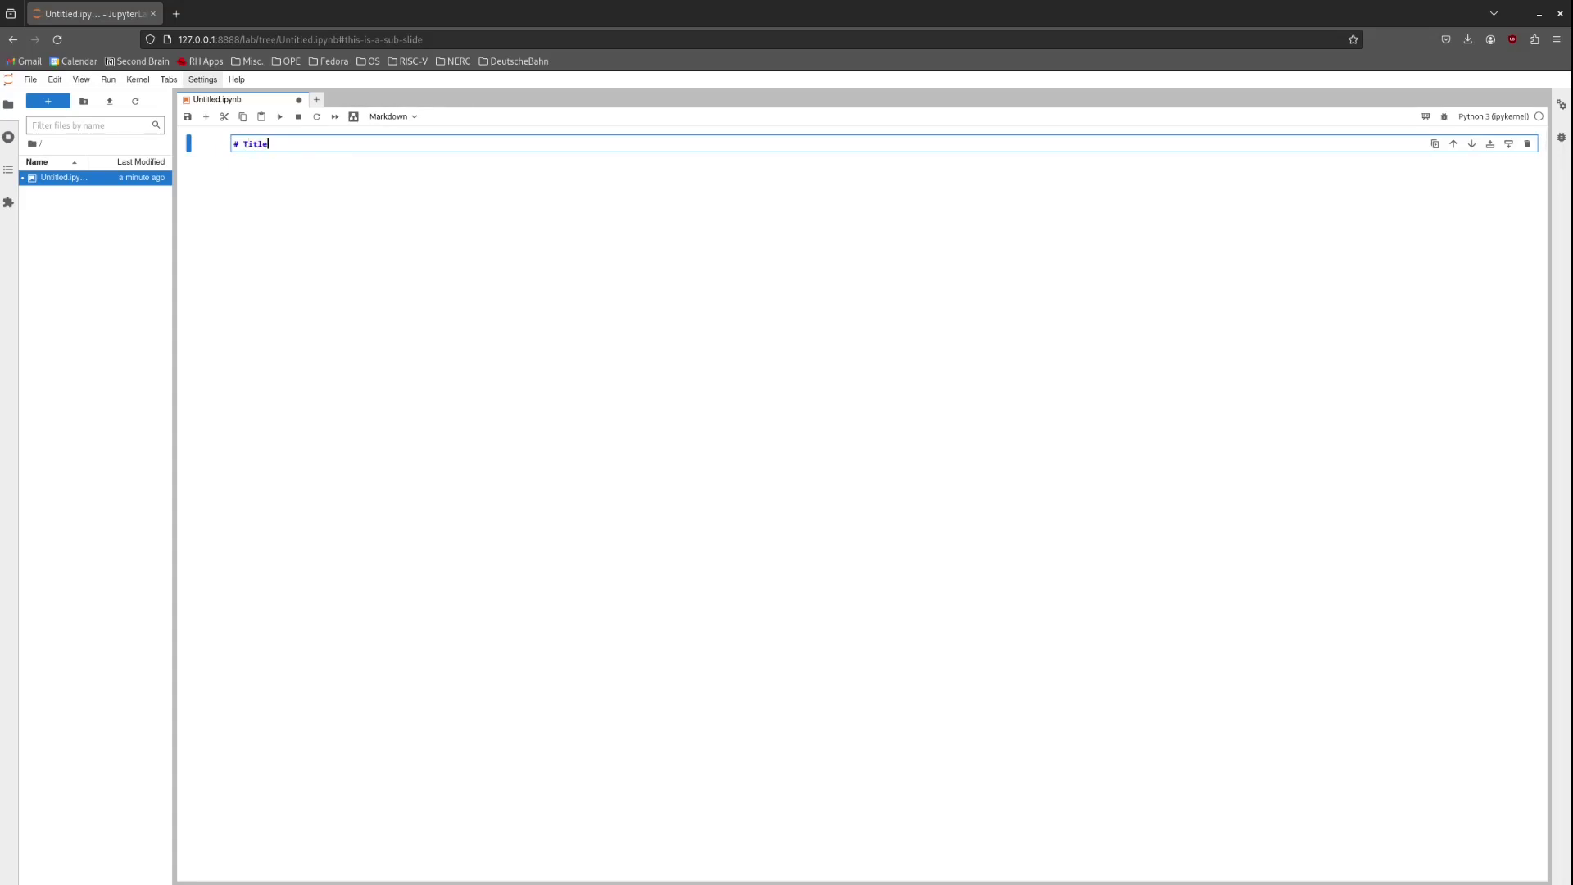
key(shift+Return)
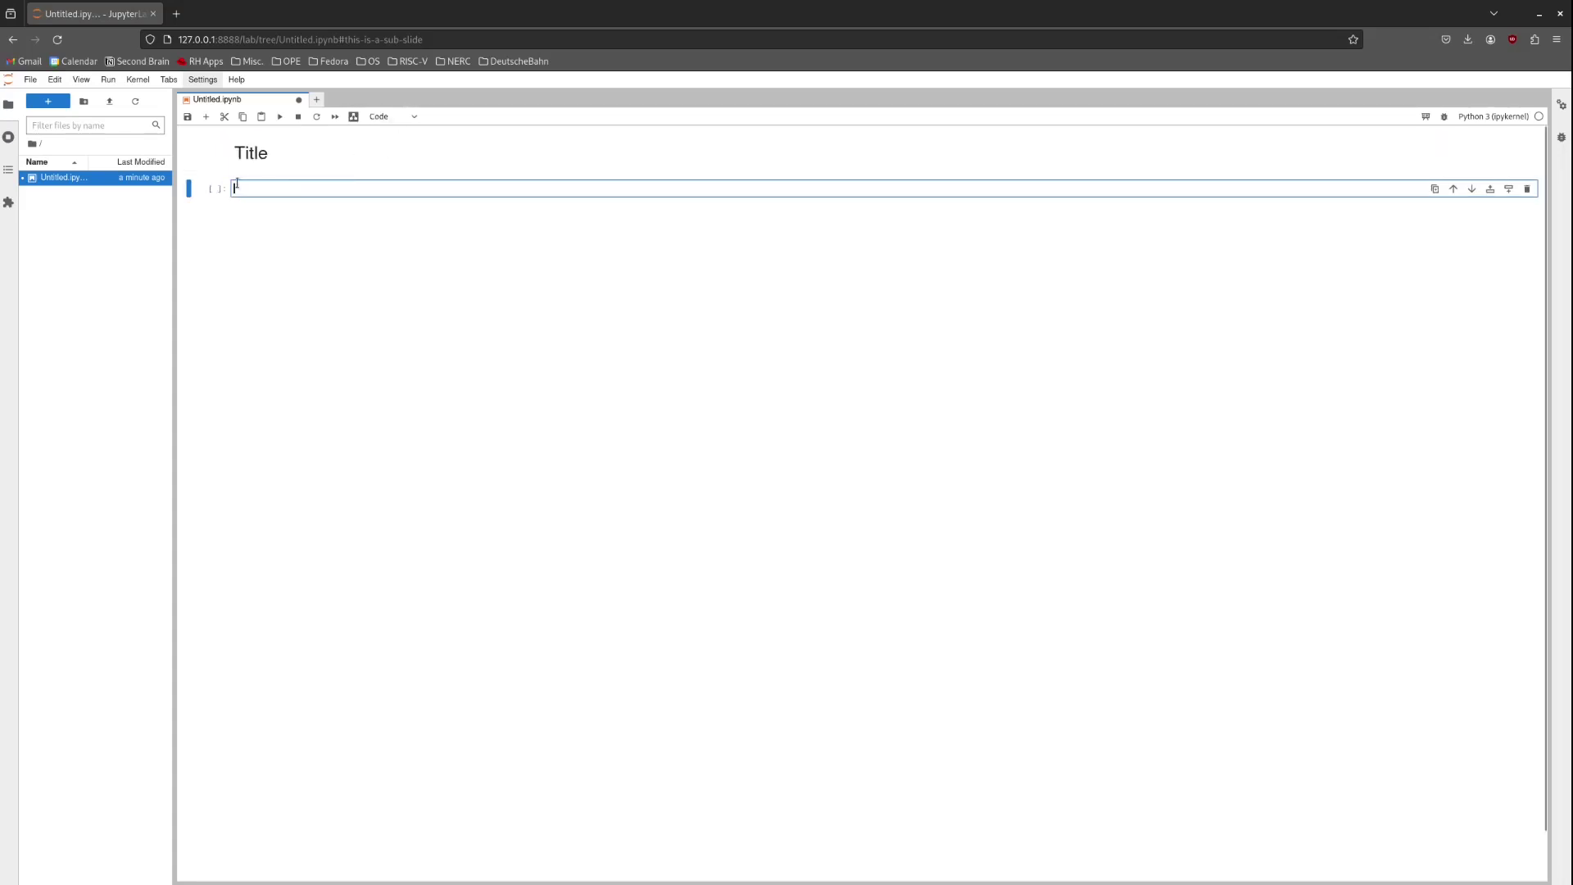
- Enter print("Hello World!") in the code cell below the Title heading and run it
text(print("Hello World!)
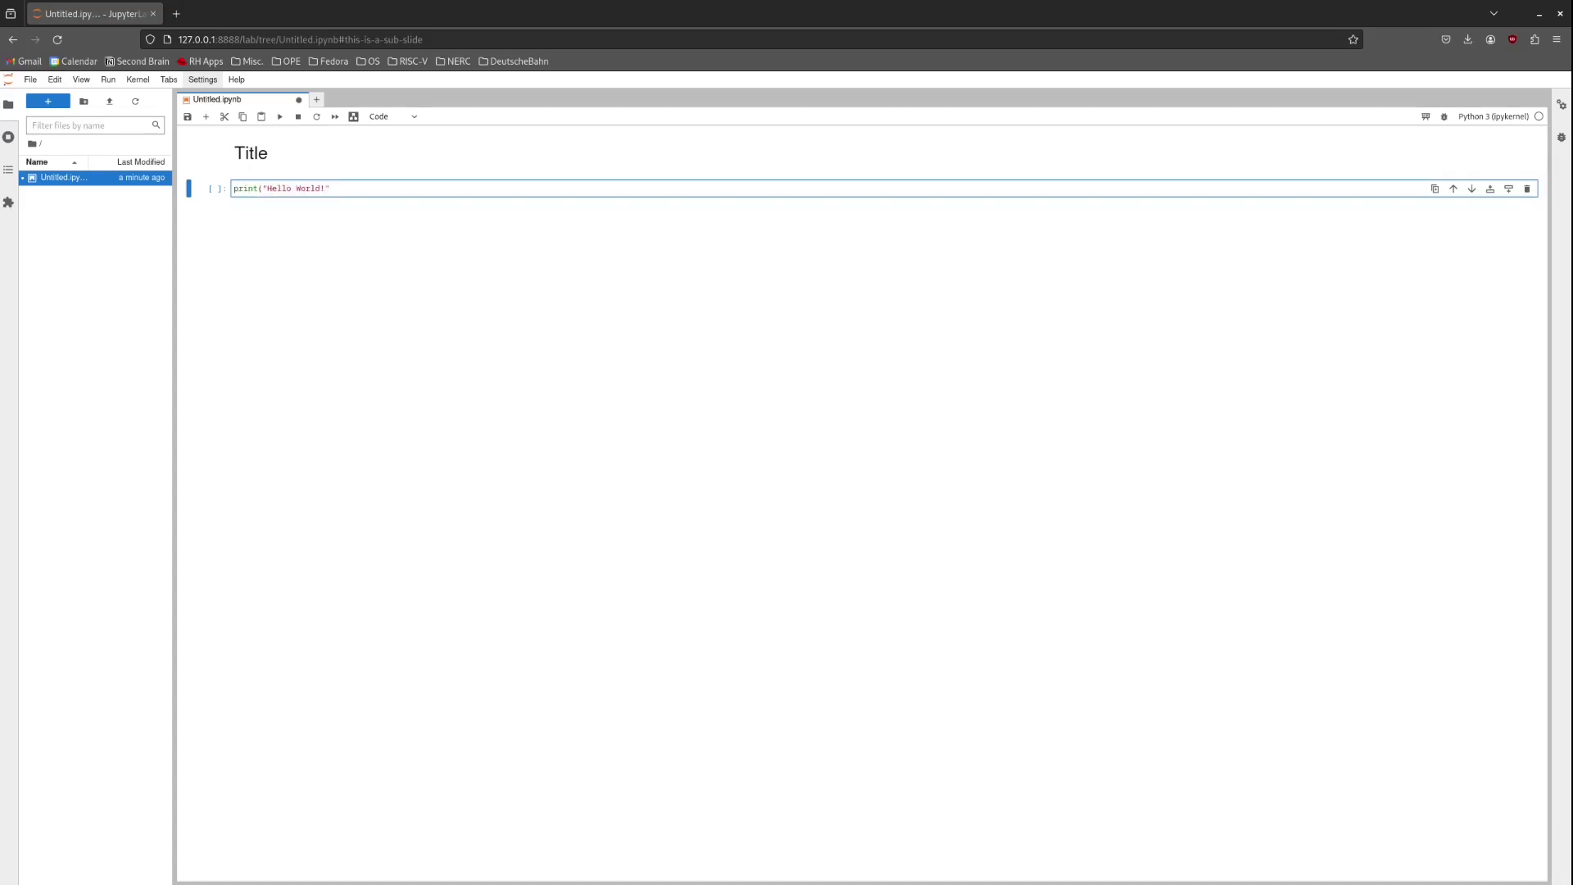
text("))
key(shift+Return)
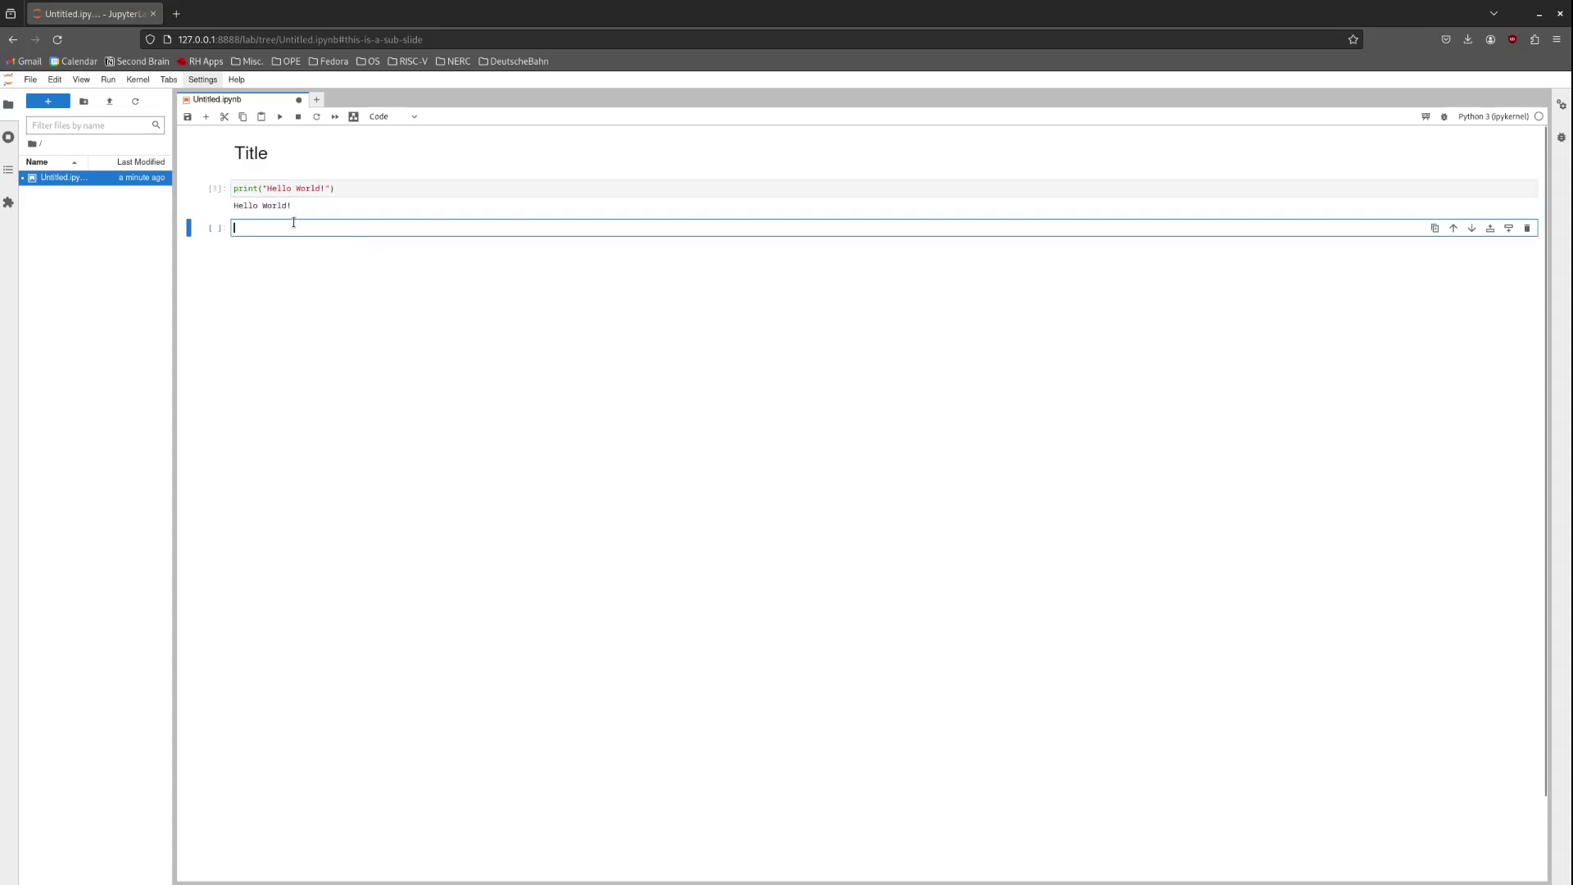
- Make the empty third cell a Markdown cell containing the heading "### Test" and run it
click(391, 117)
click(390, 162)
click(291, 226)
text(# Test)
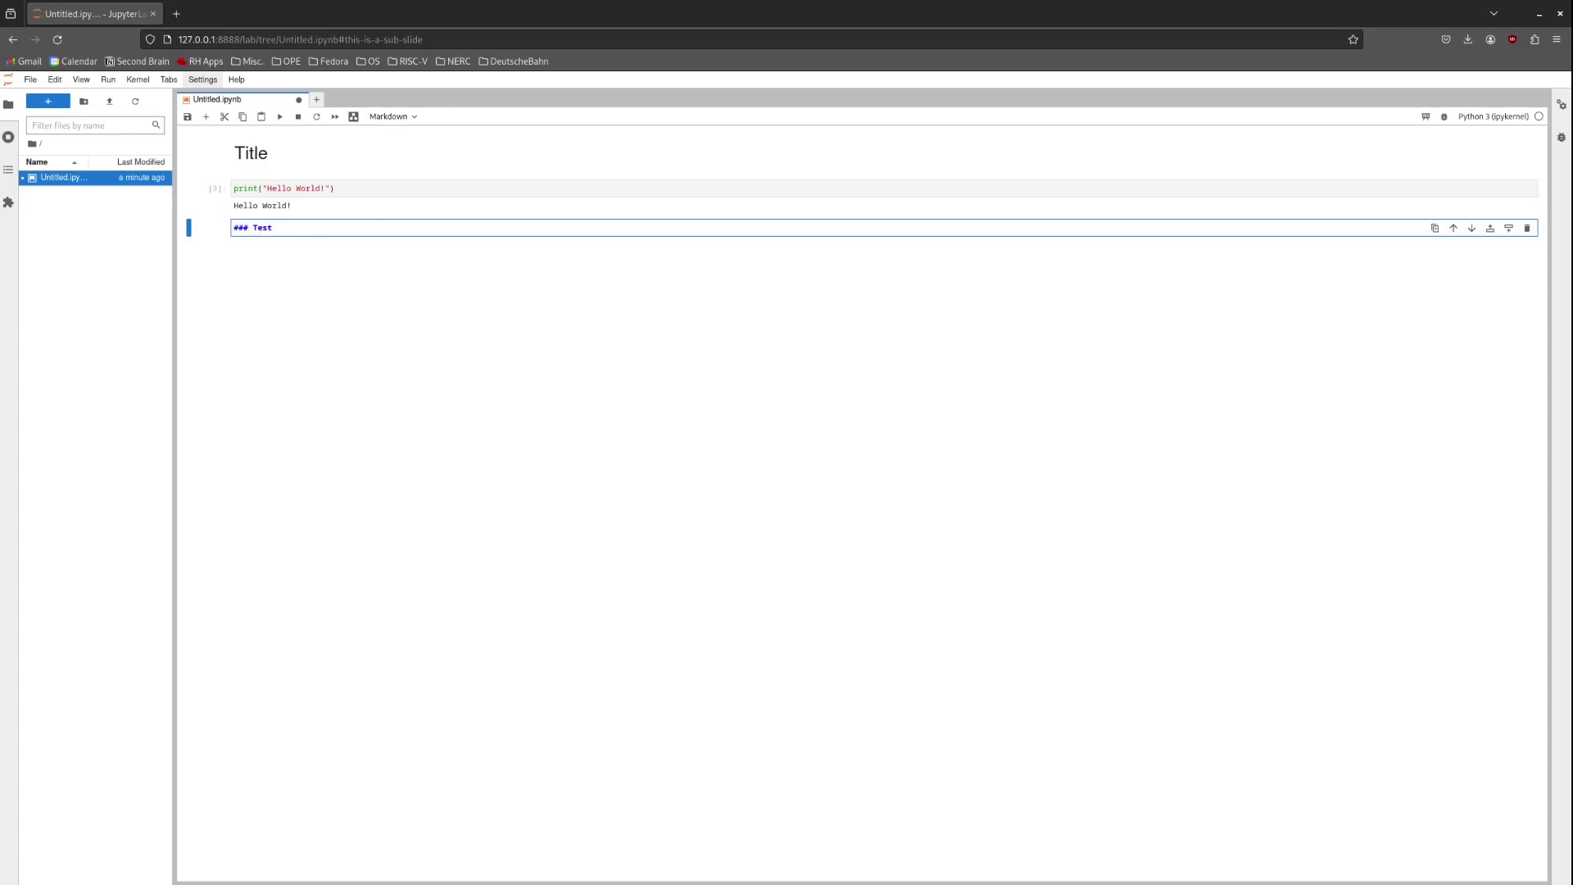
key(shift+Return)
- Set the slide type of both the Title cell and the print("Hello World!") cell to Slide
click(471, 164)
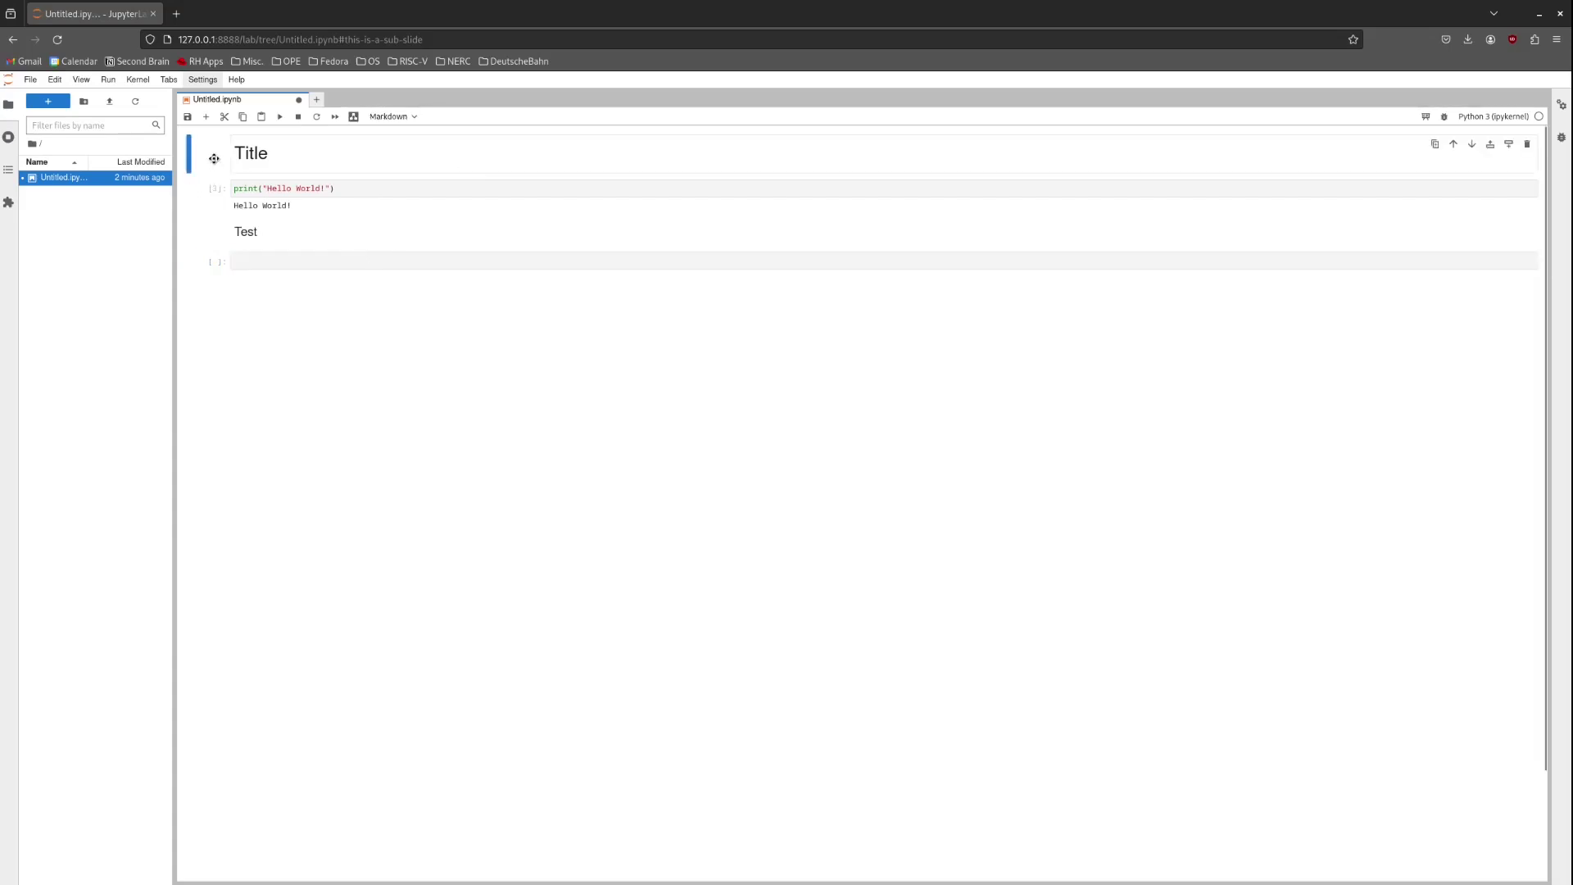
click(1562, 108)
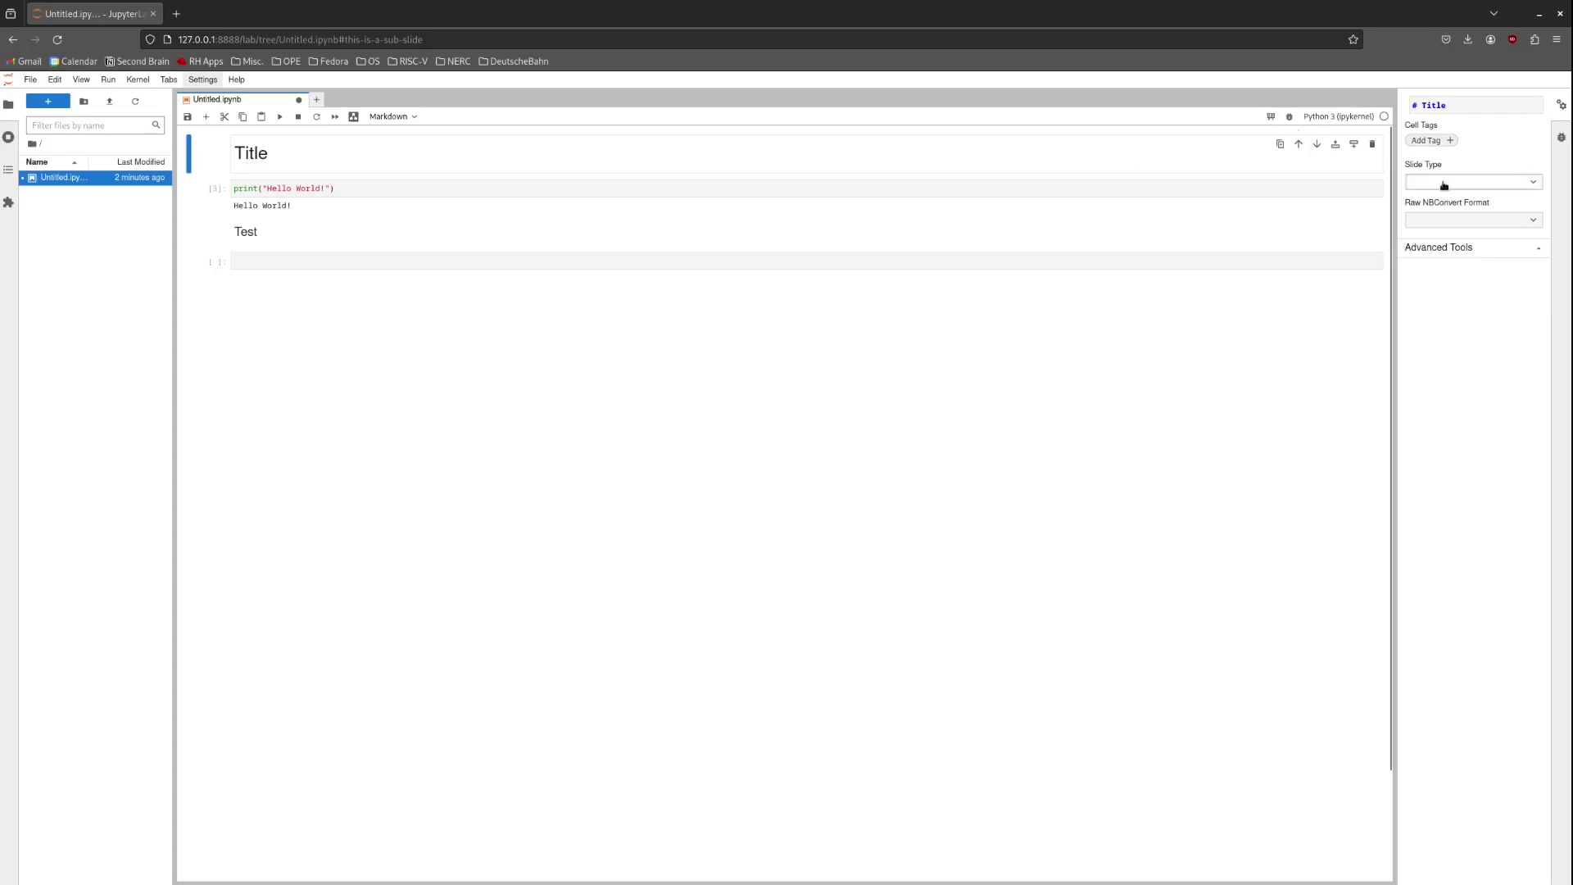
click(1469, 186)
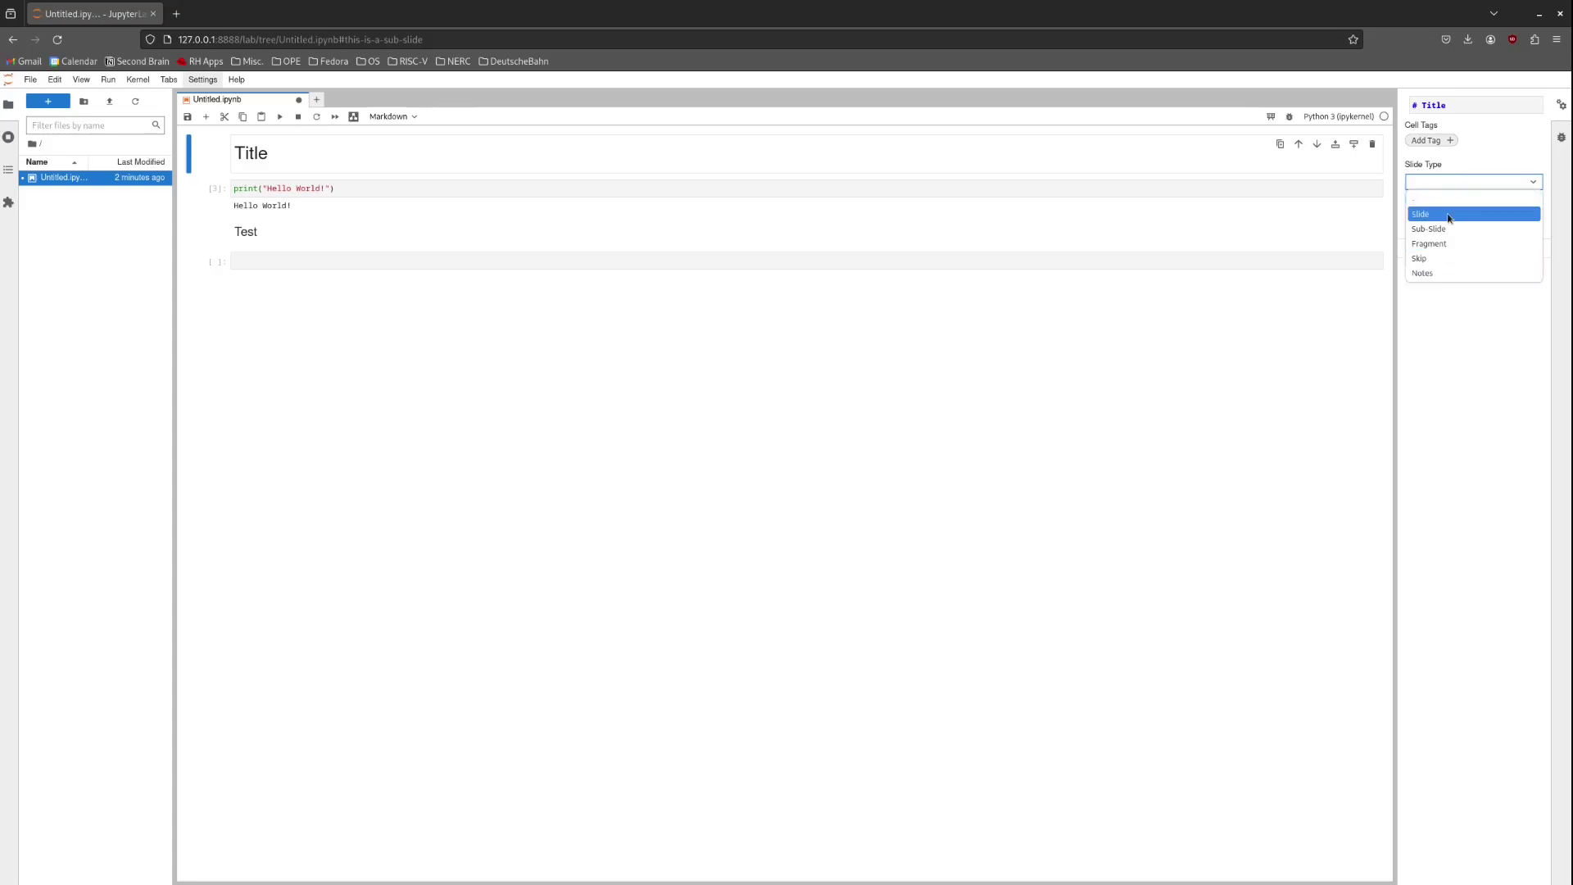
click(1448, 217)
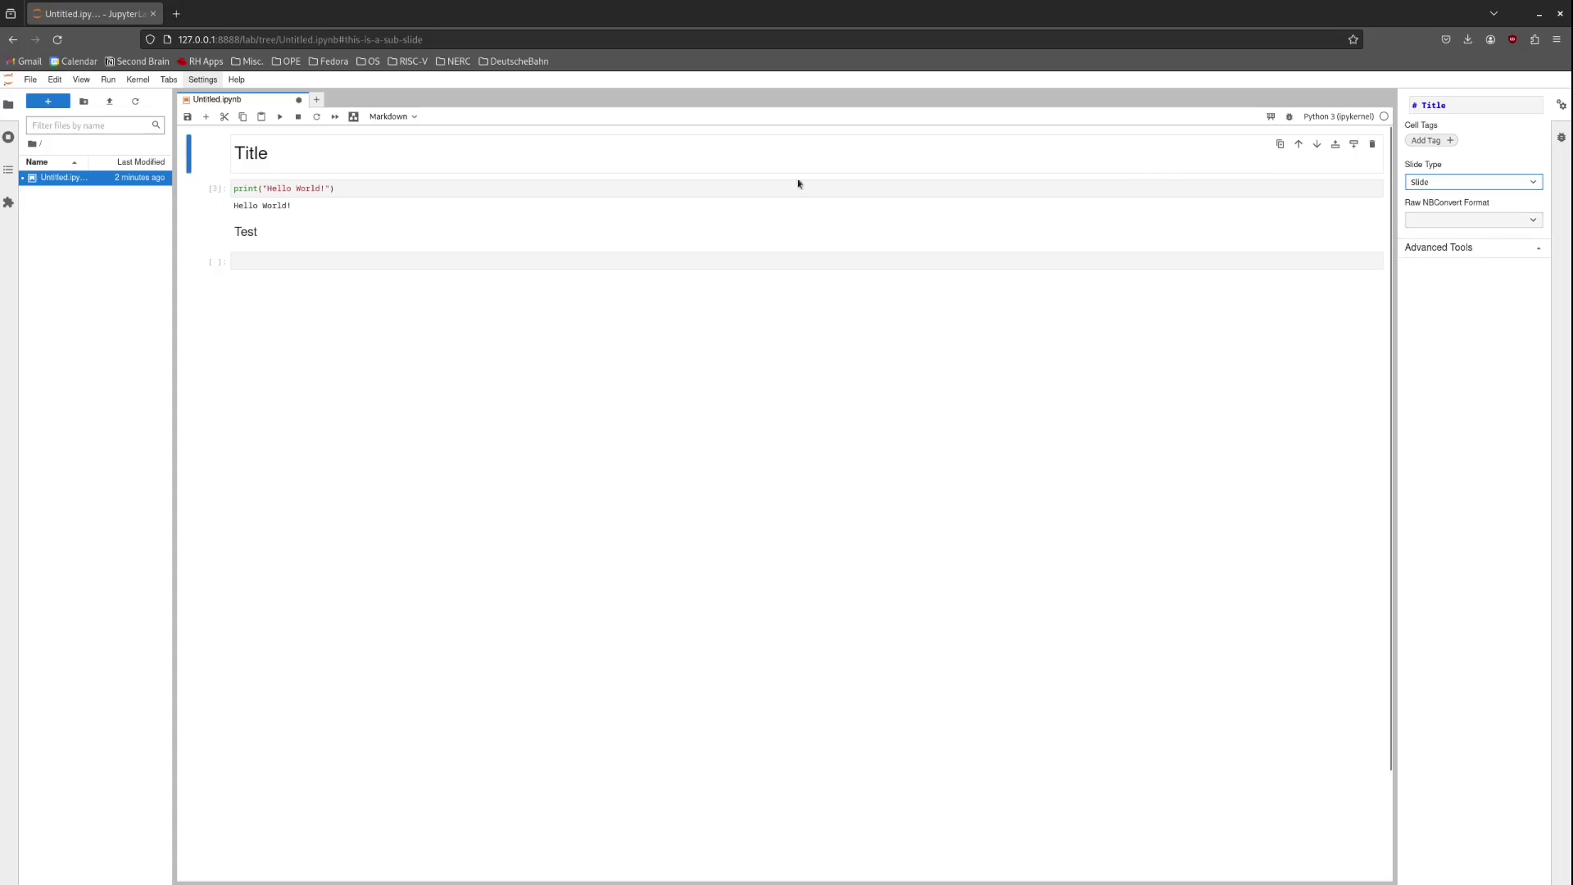
click(216, 195)
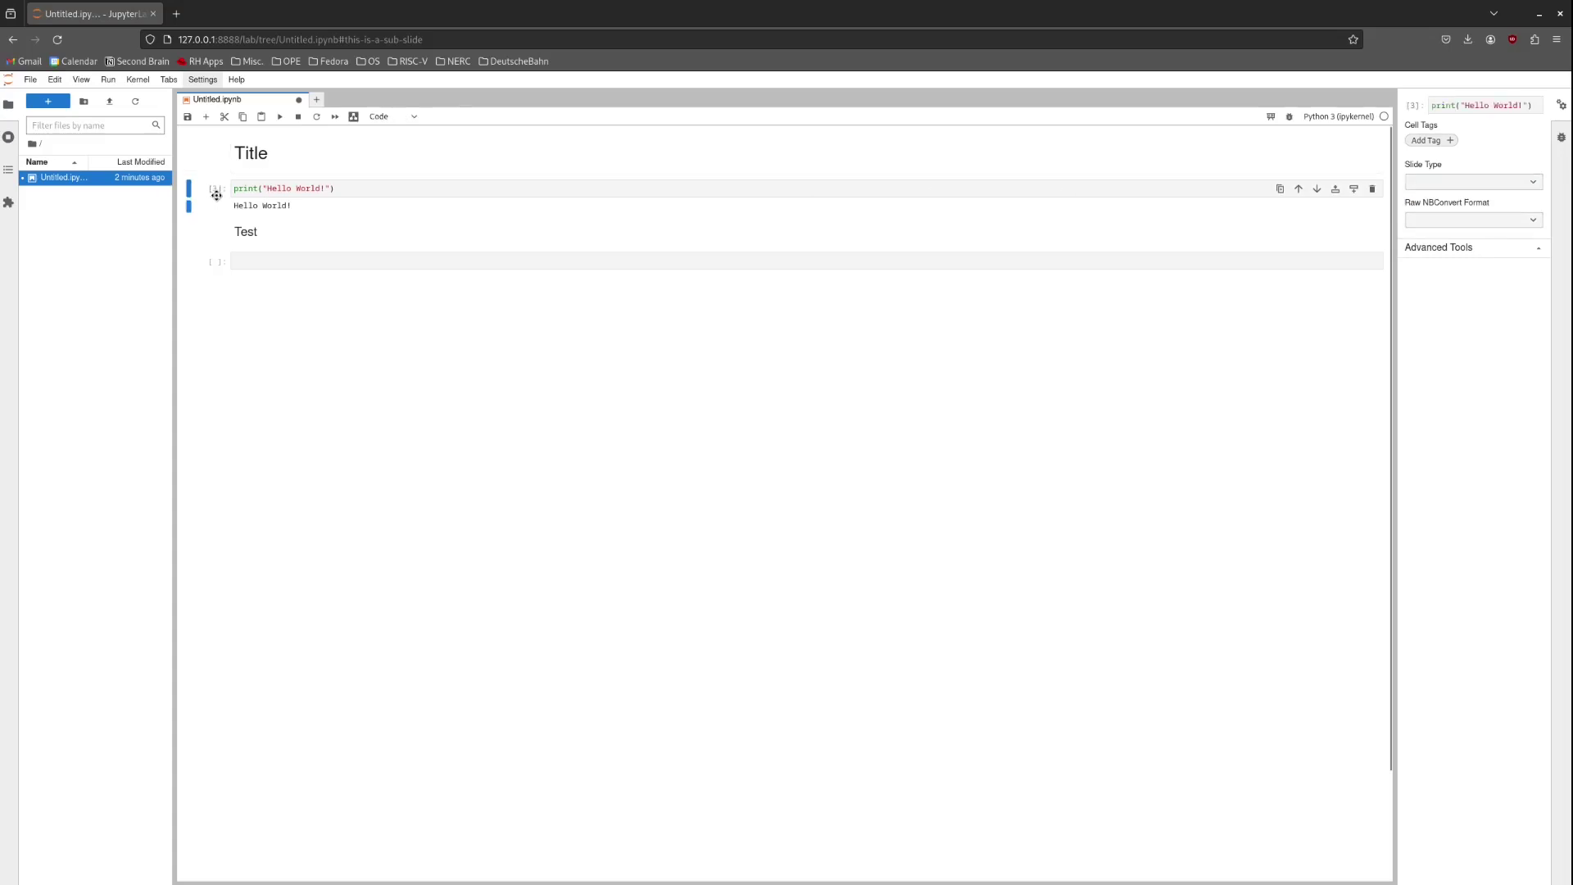
click(1463, 185)
click(1452, 215)
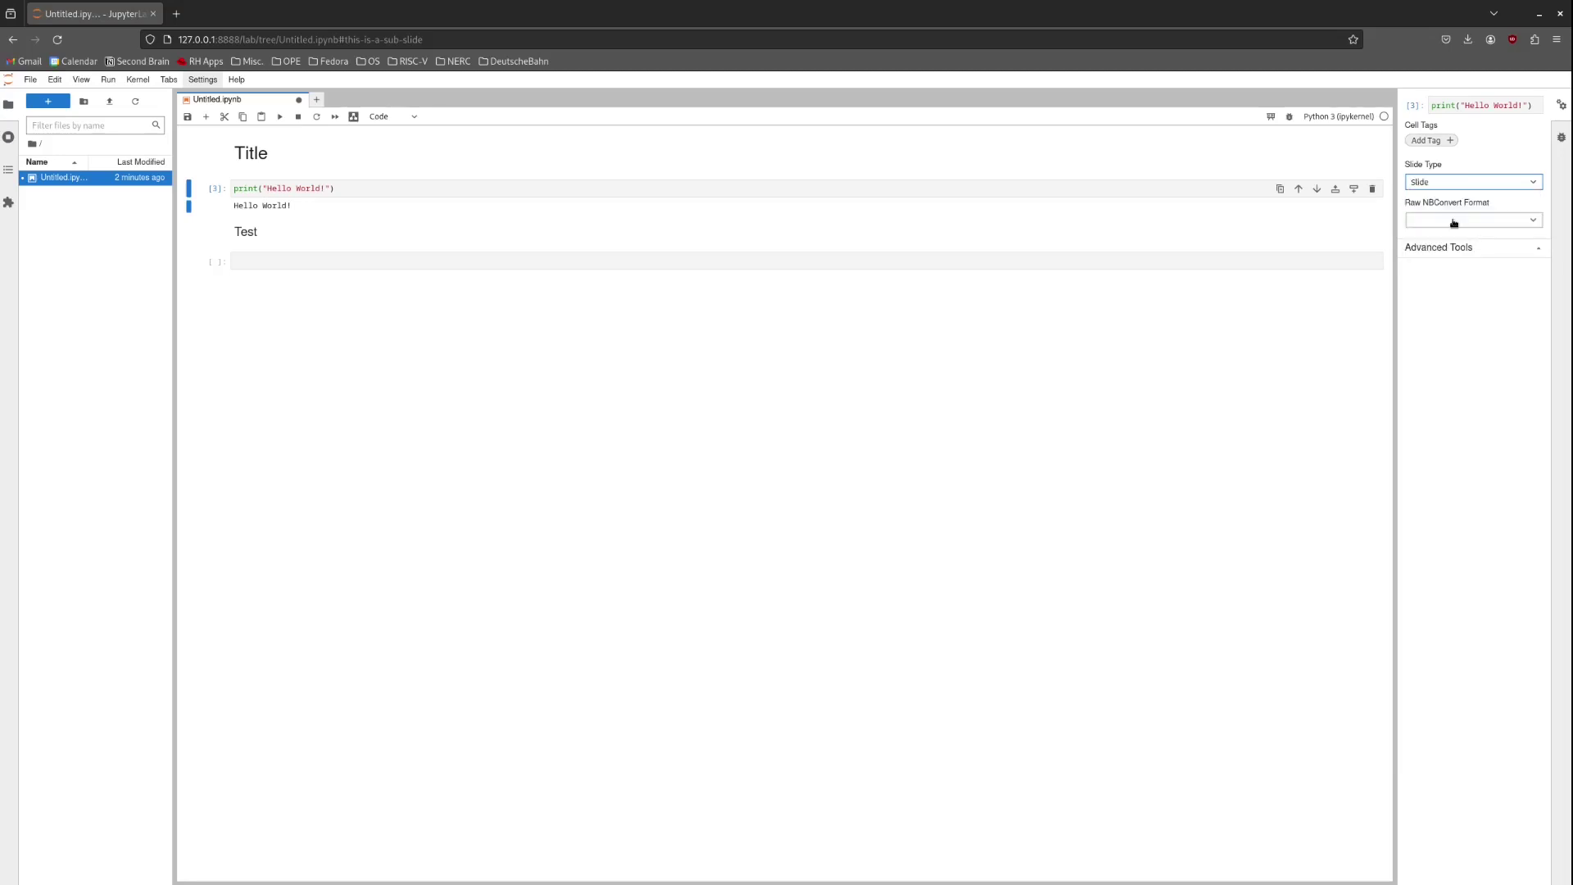
- Set the Test heading cell's slide type to Sub-Slide, check each cell's slide type, and hide the cell properties
click(231, 236)
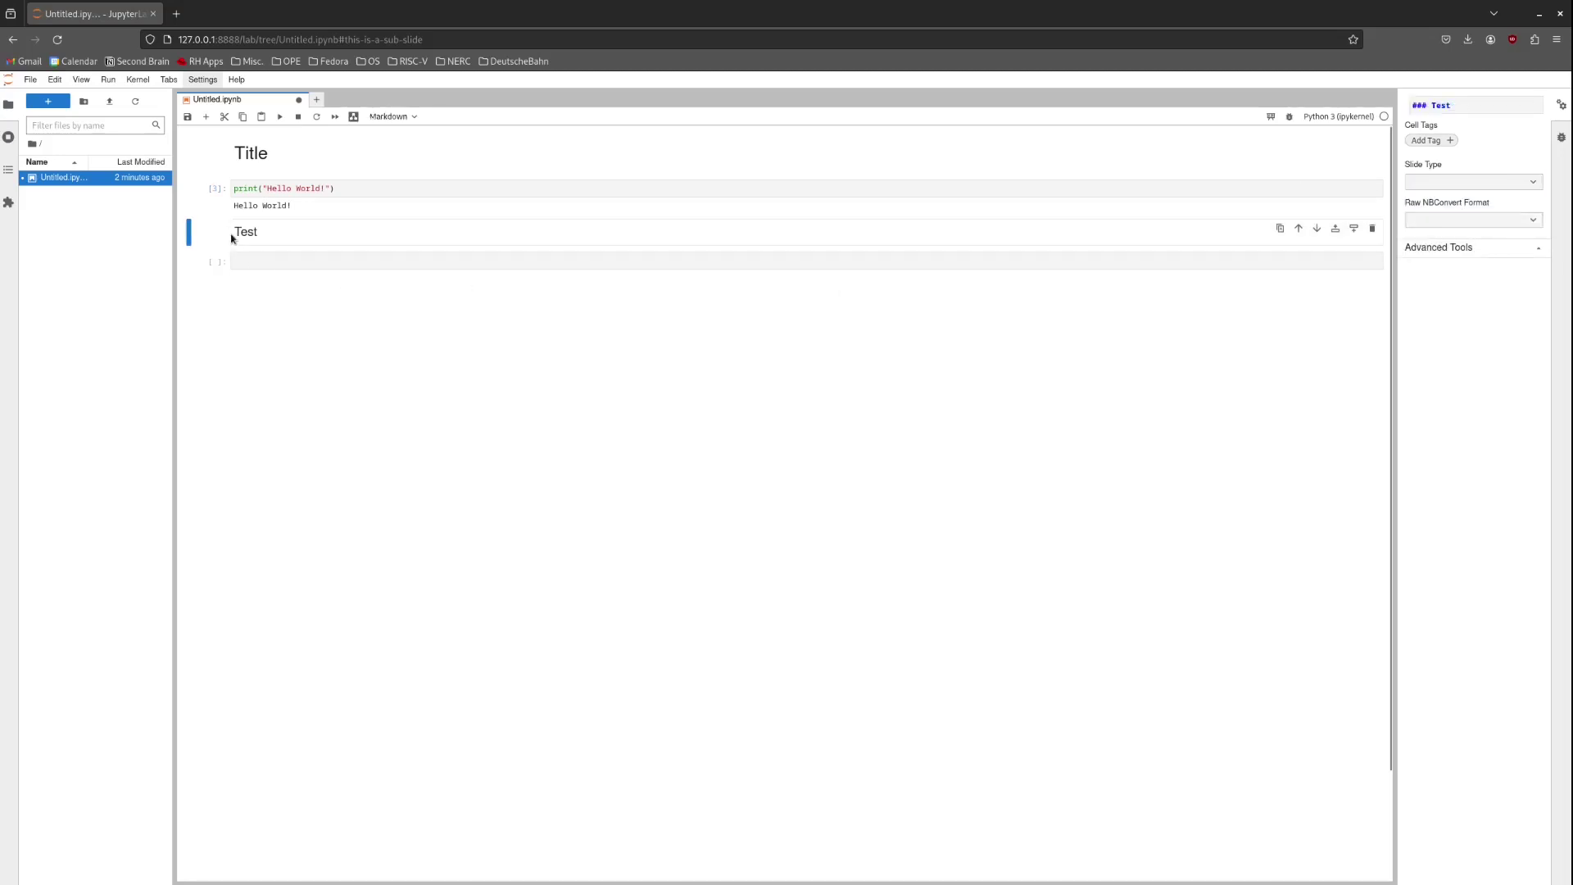
click(1475, 190)
click(1466, 225)
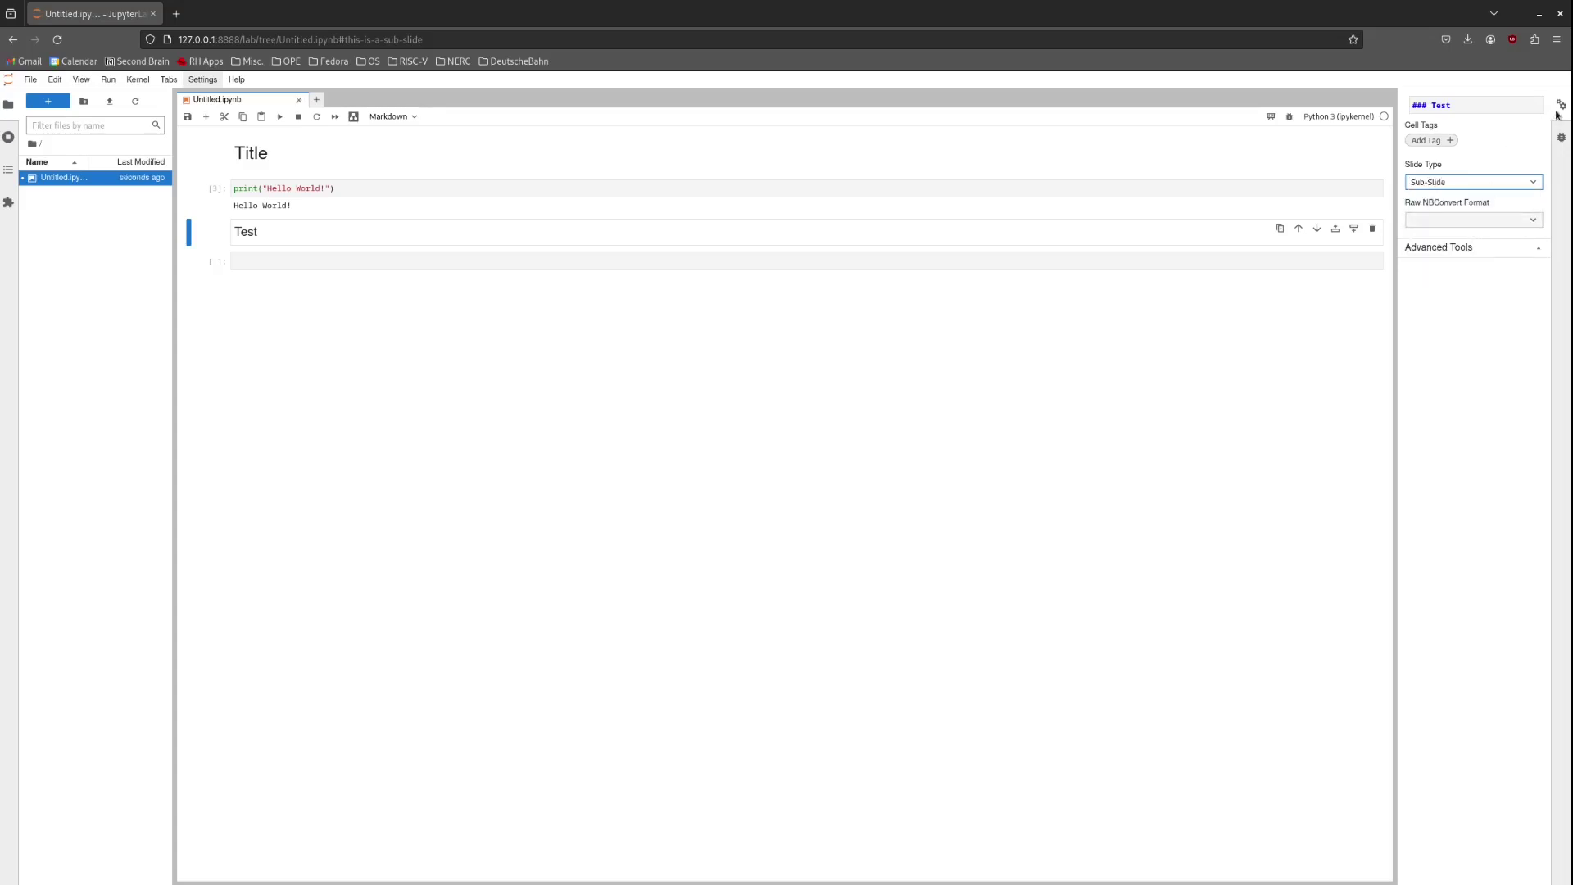
click(292, 150)
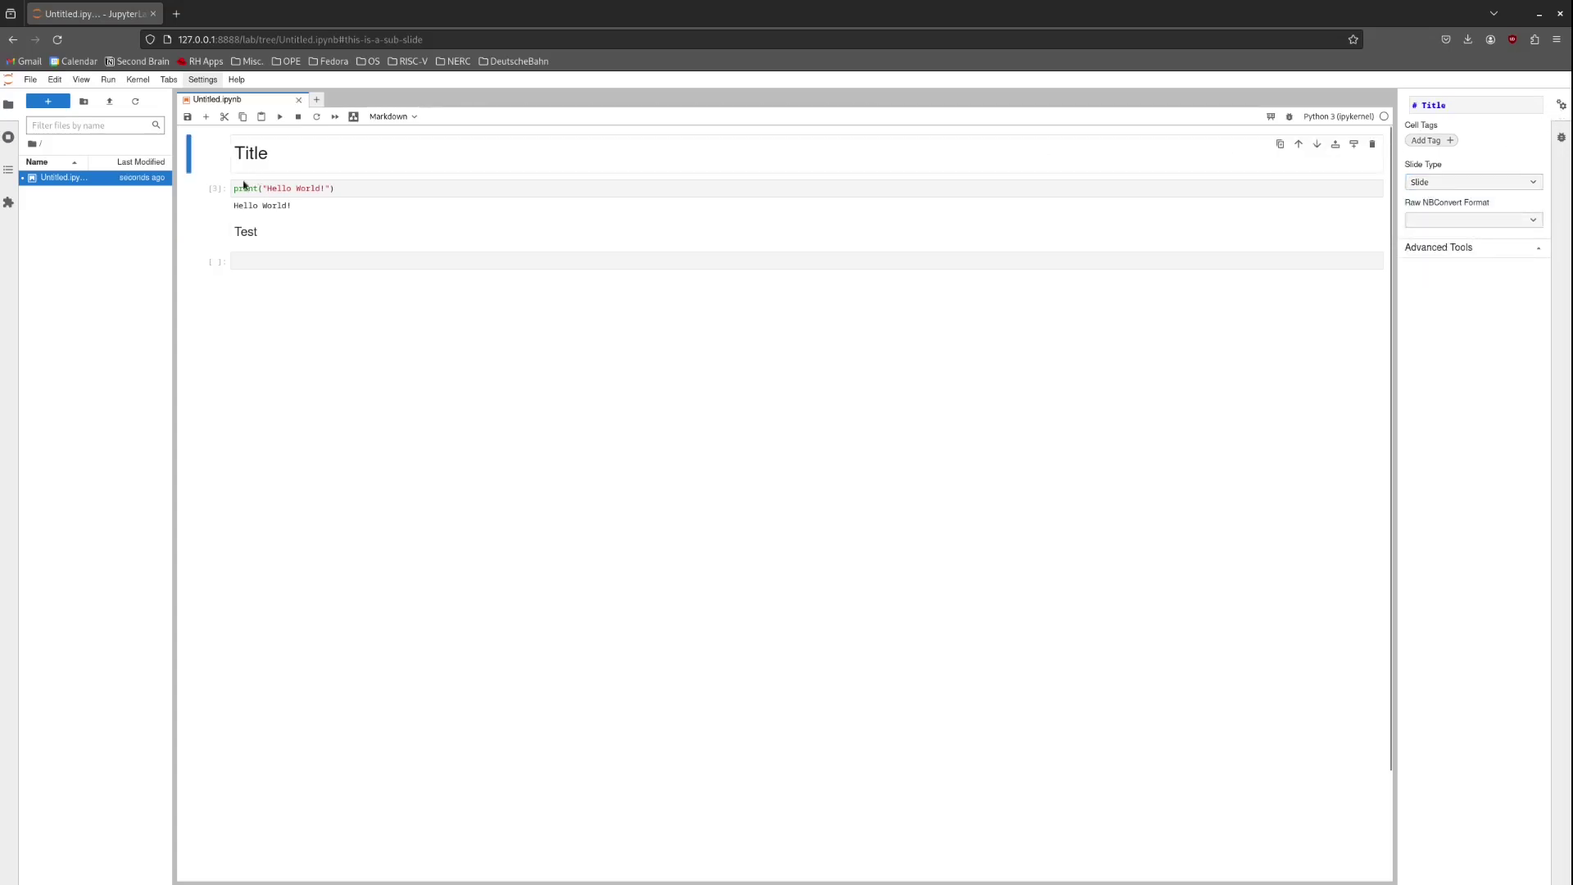
click(218, 189)
click(218, 231)
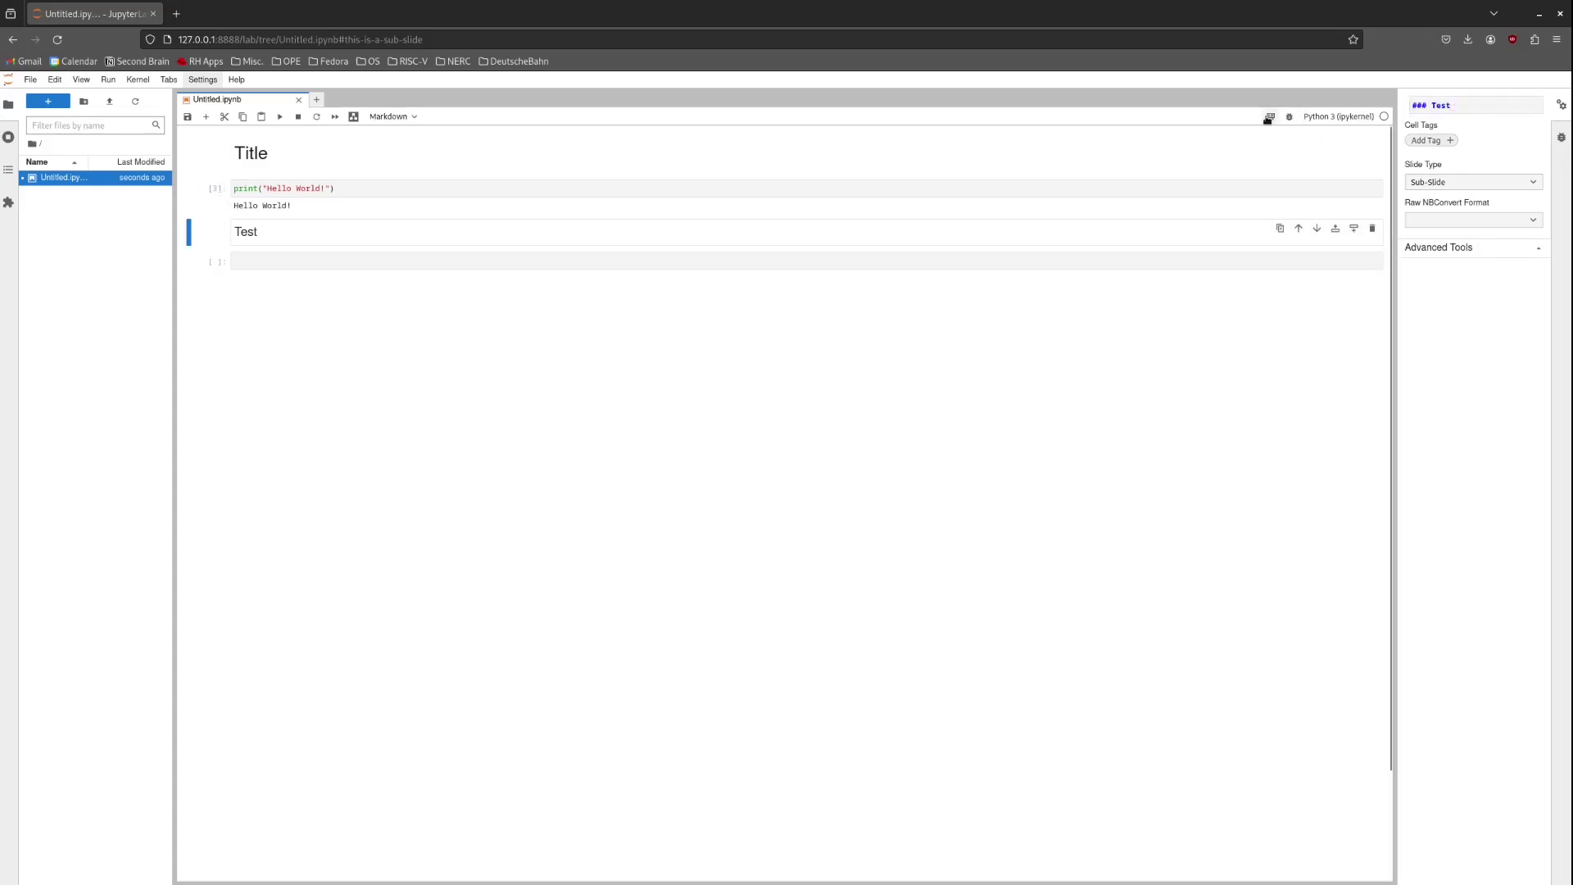
key(ctrl+j)
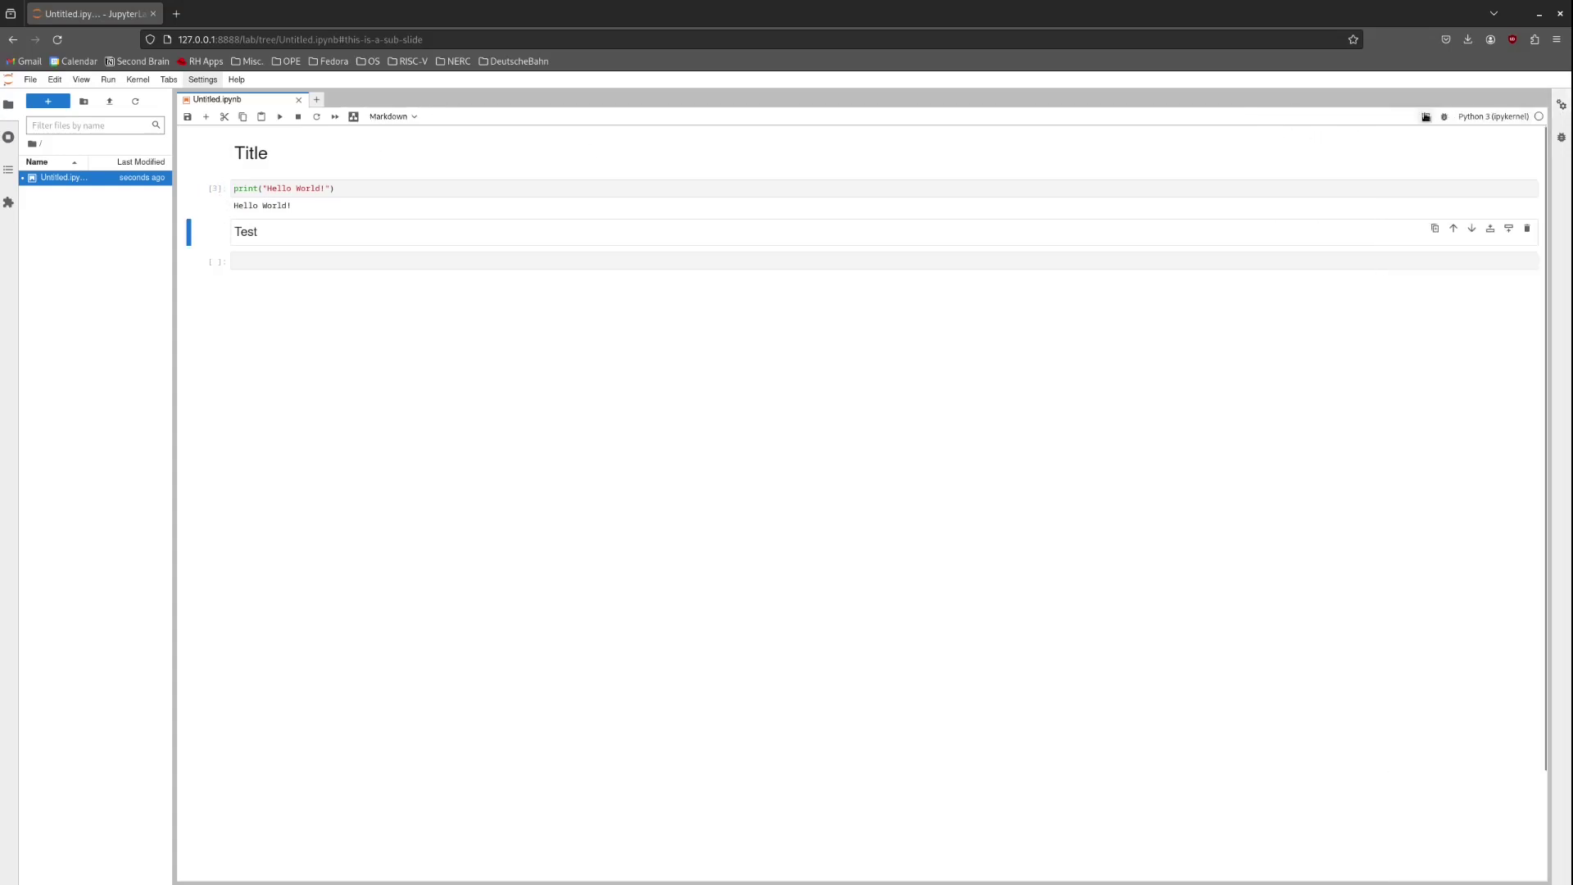
- Open the slideshow preview of Untitled.ipynb, go through the Title, Hello World and Test slides, and close the preview
click(1447, 117)
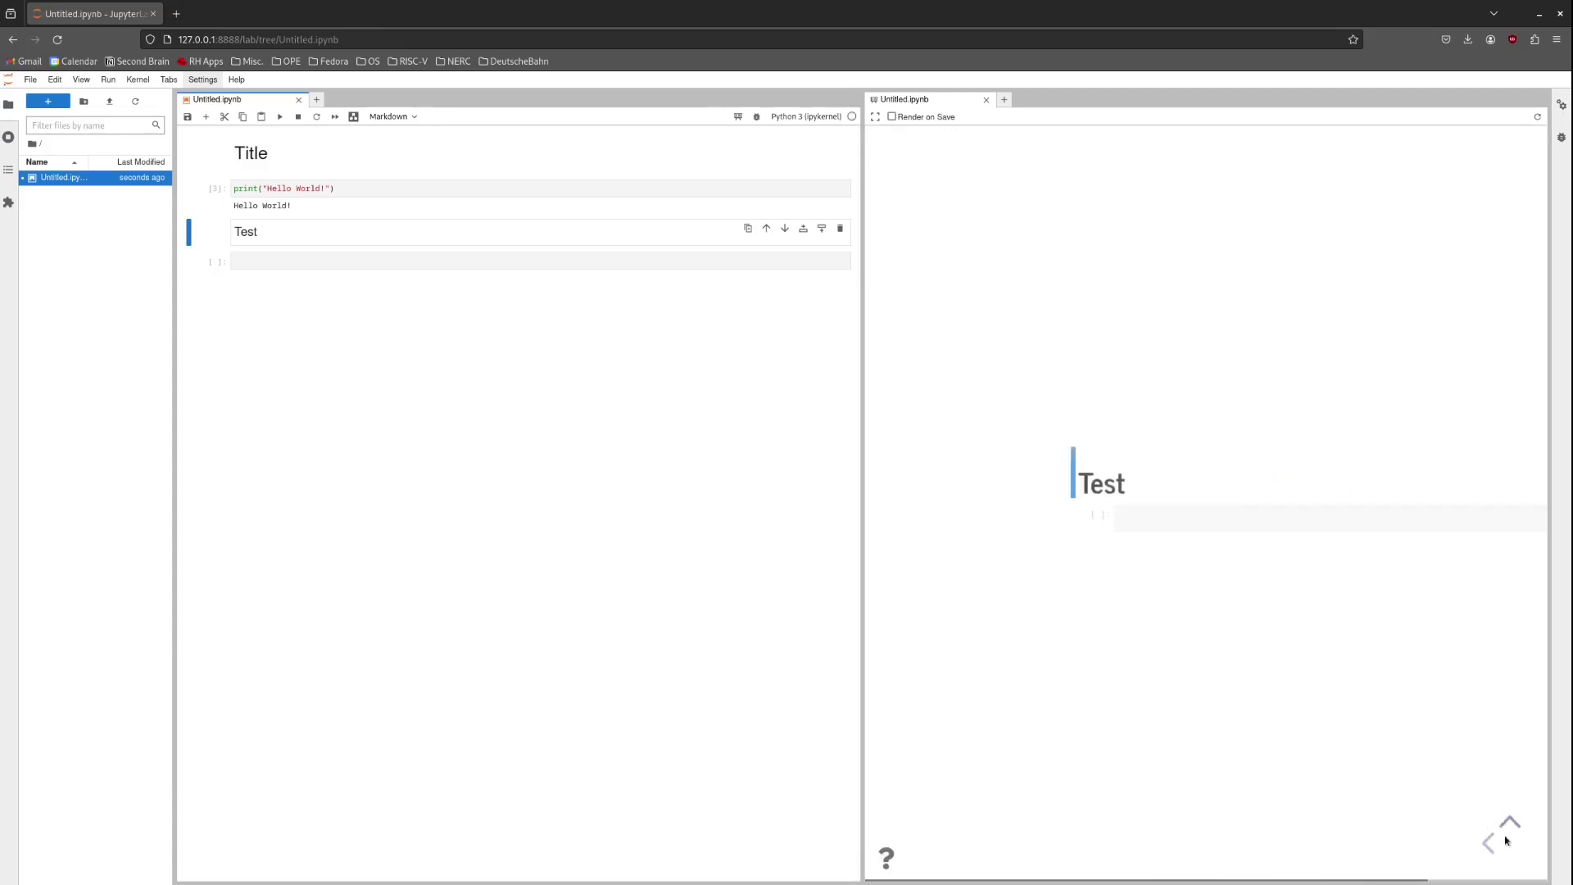
click(1491, 844)
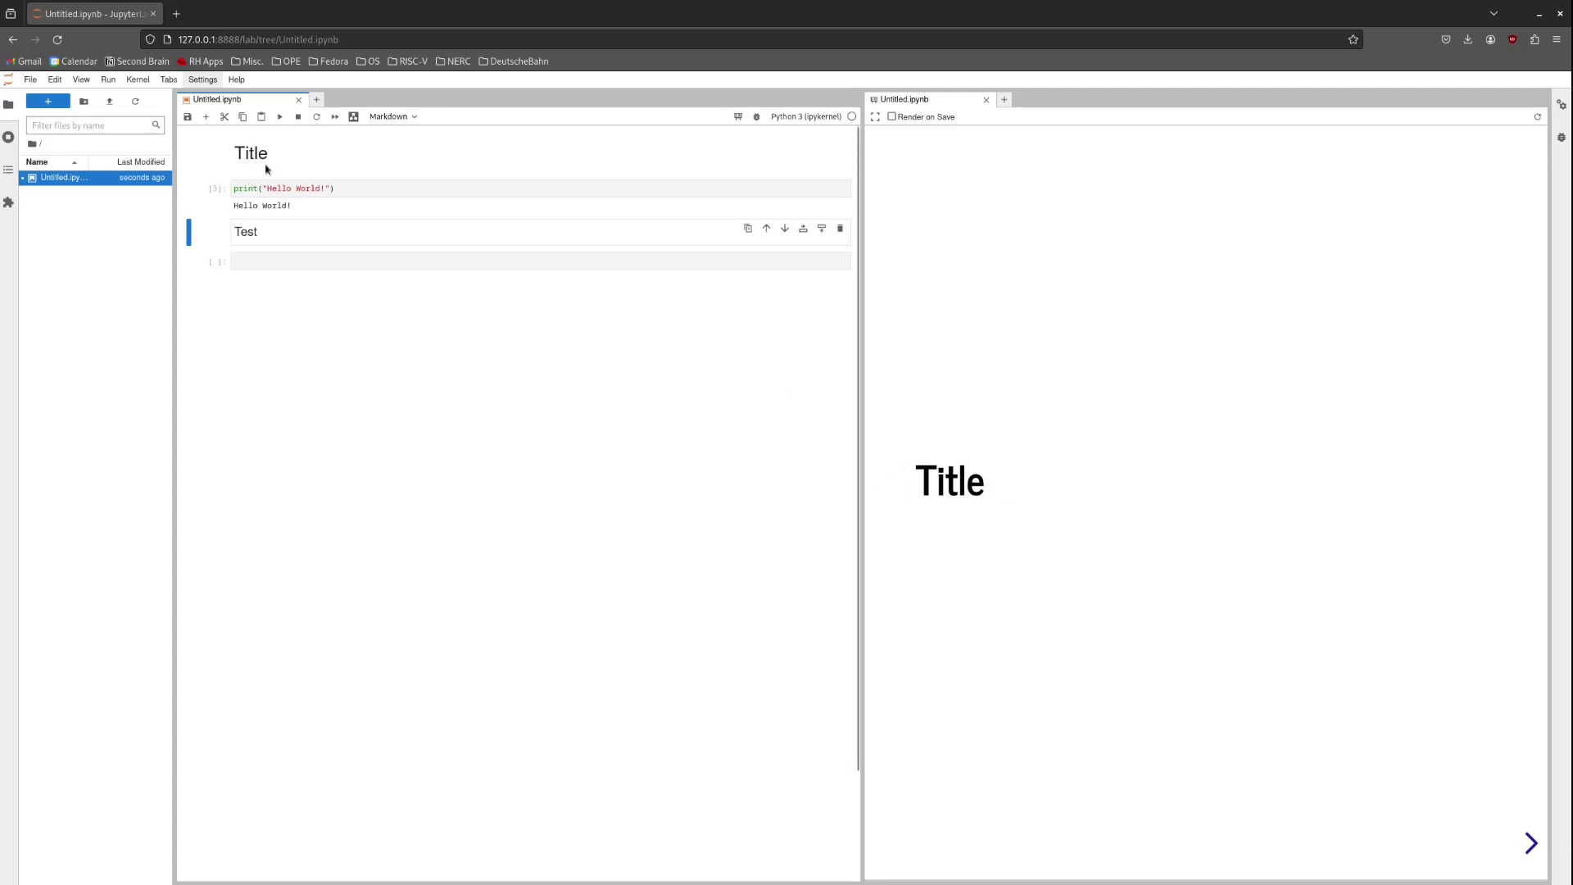
click(1530, 843)
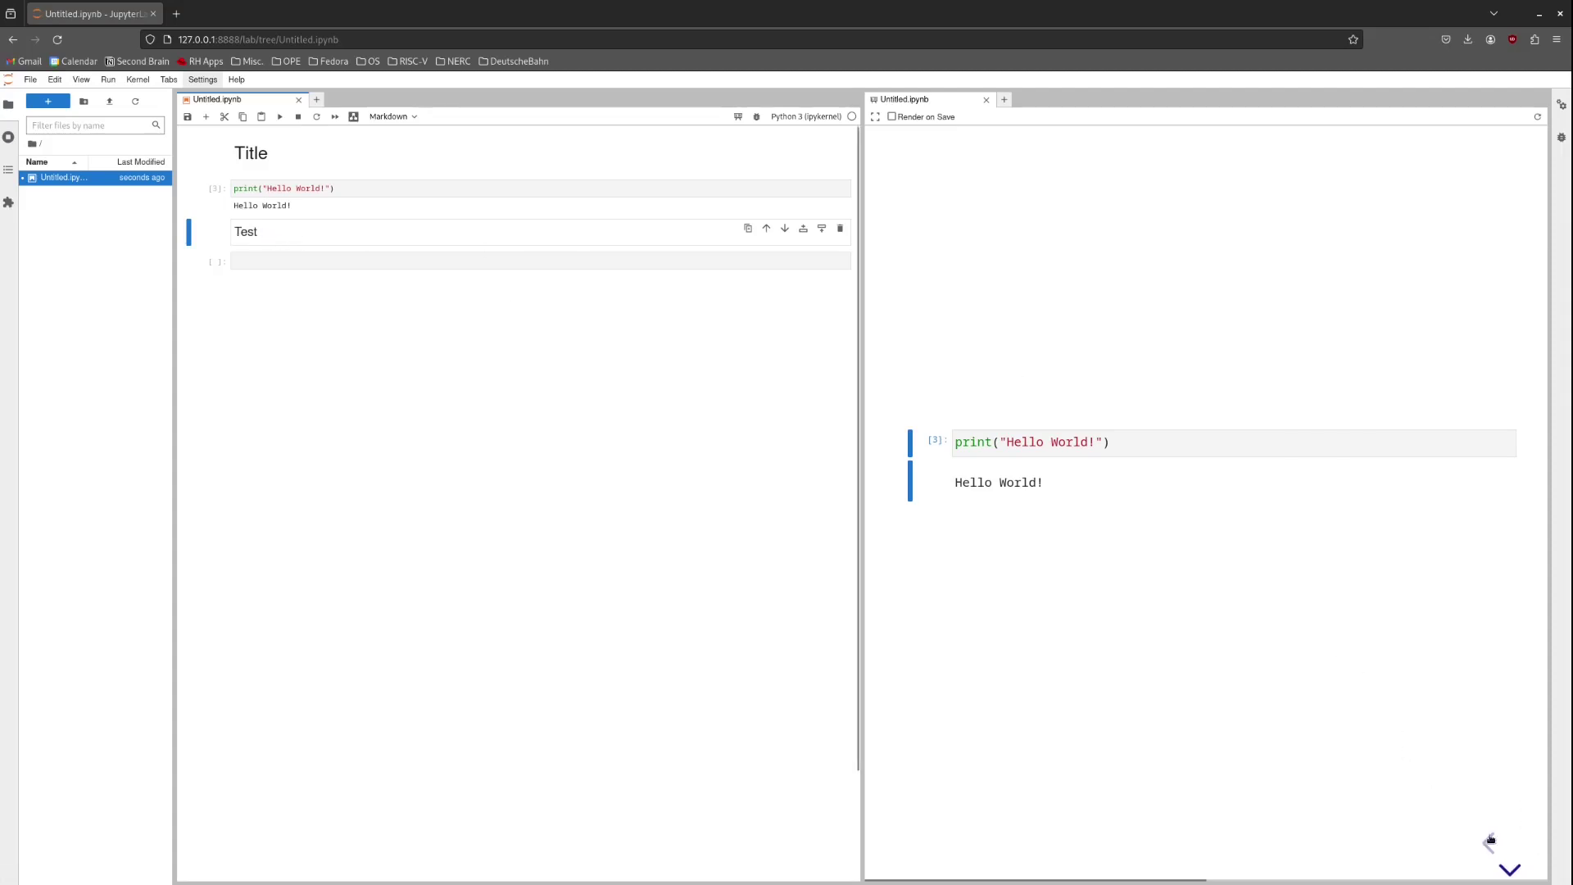
click(1511, 865)
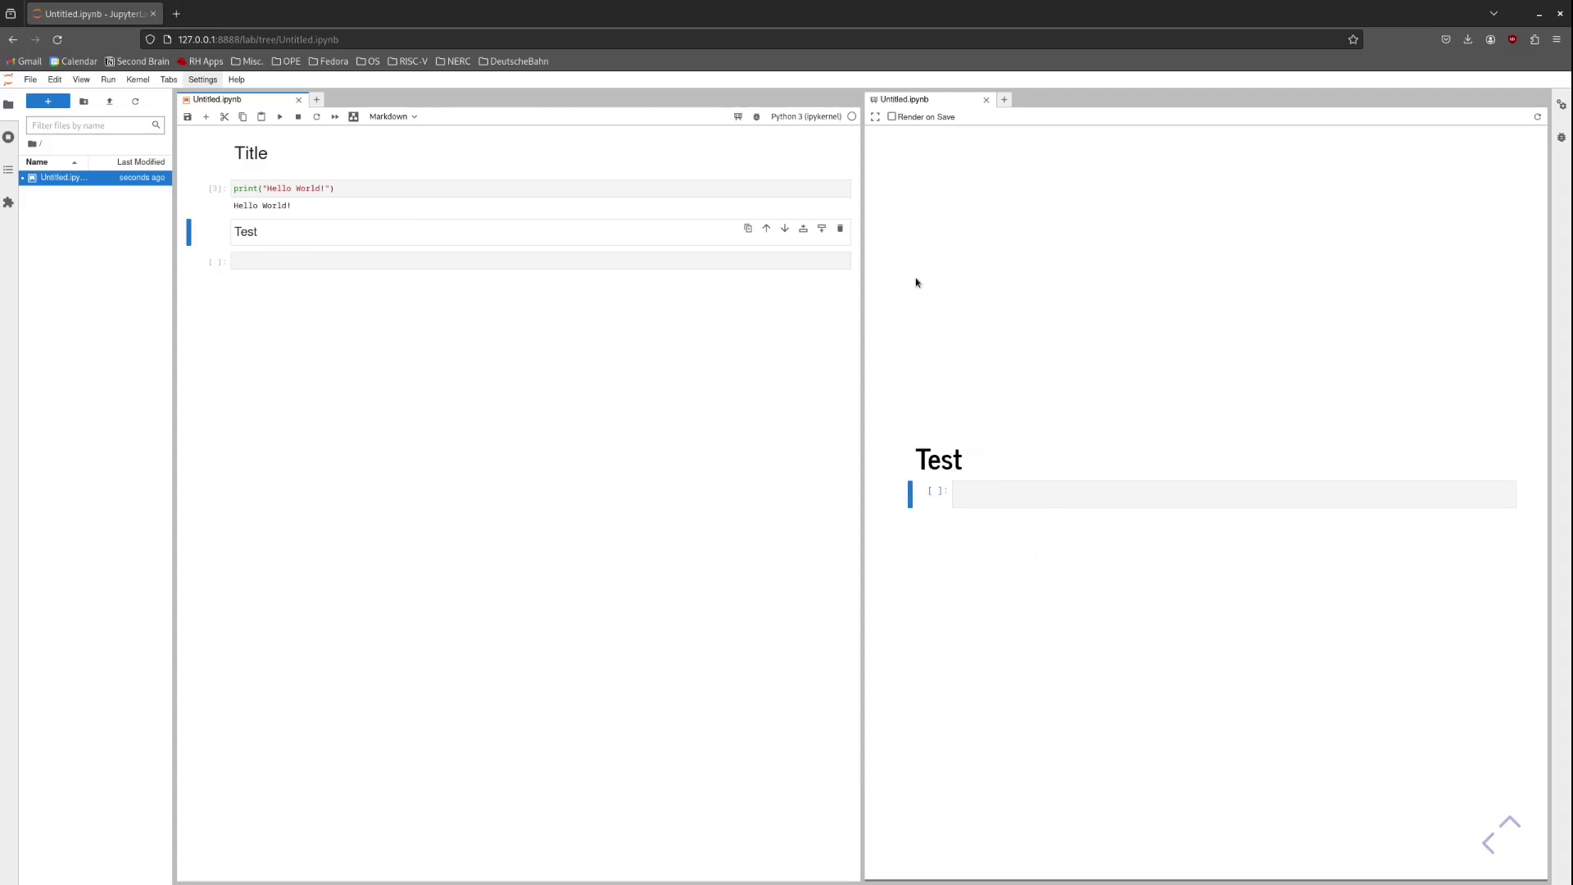
click(986, 100)
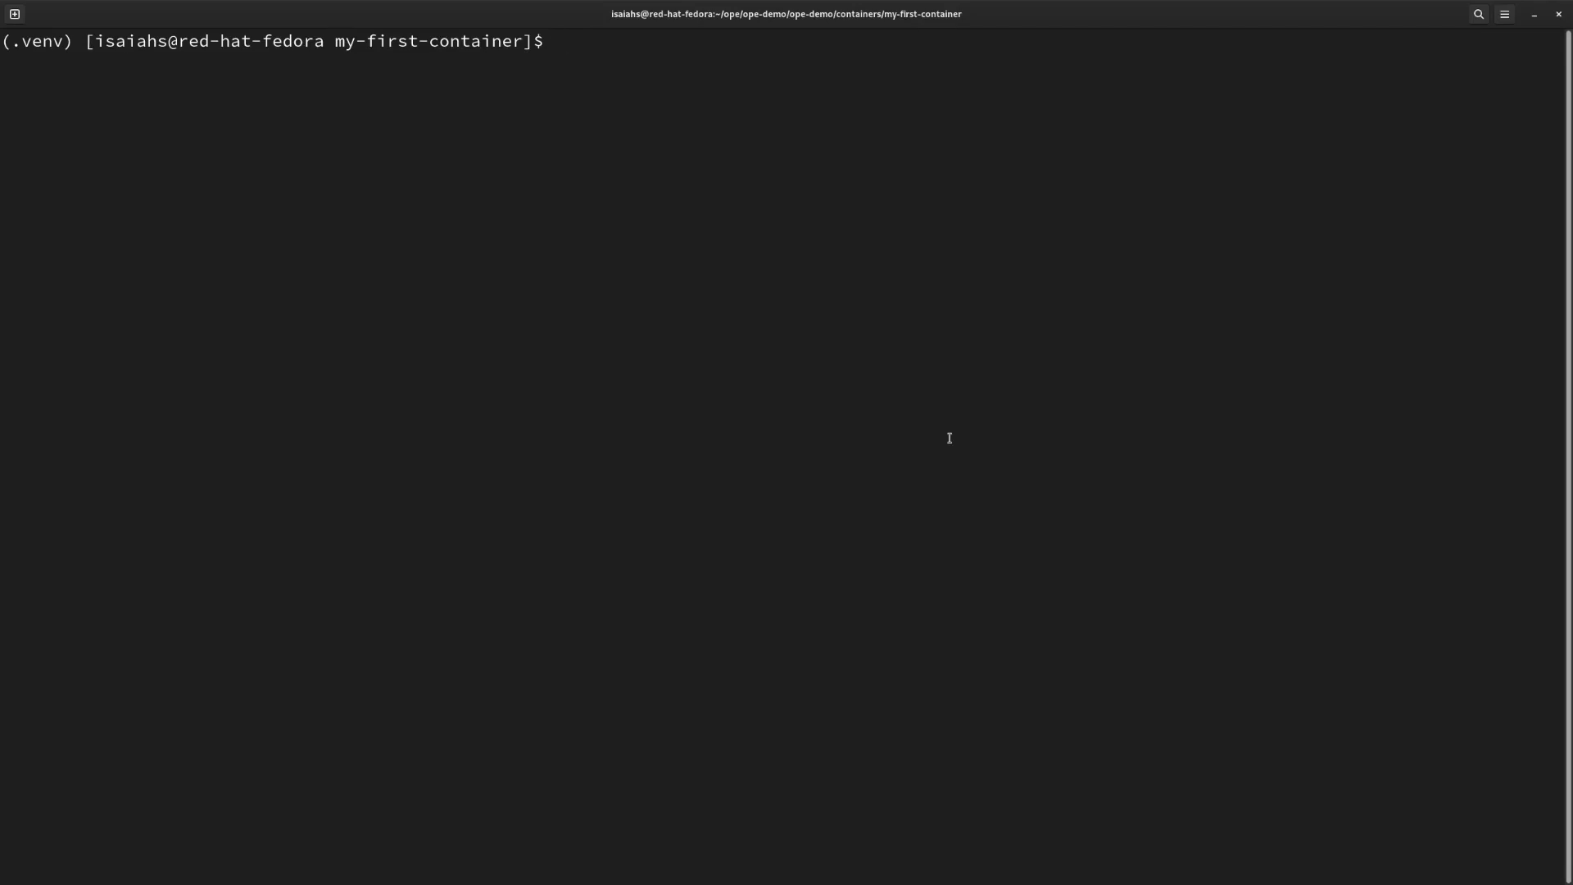
- Switch to the terminal and run make push in my-first-container to push the container image to the registry
text(make push)
key(Return)
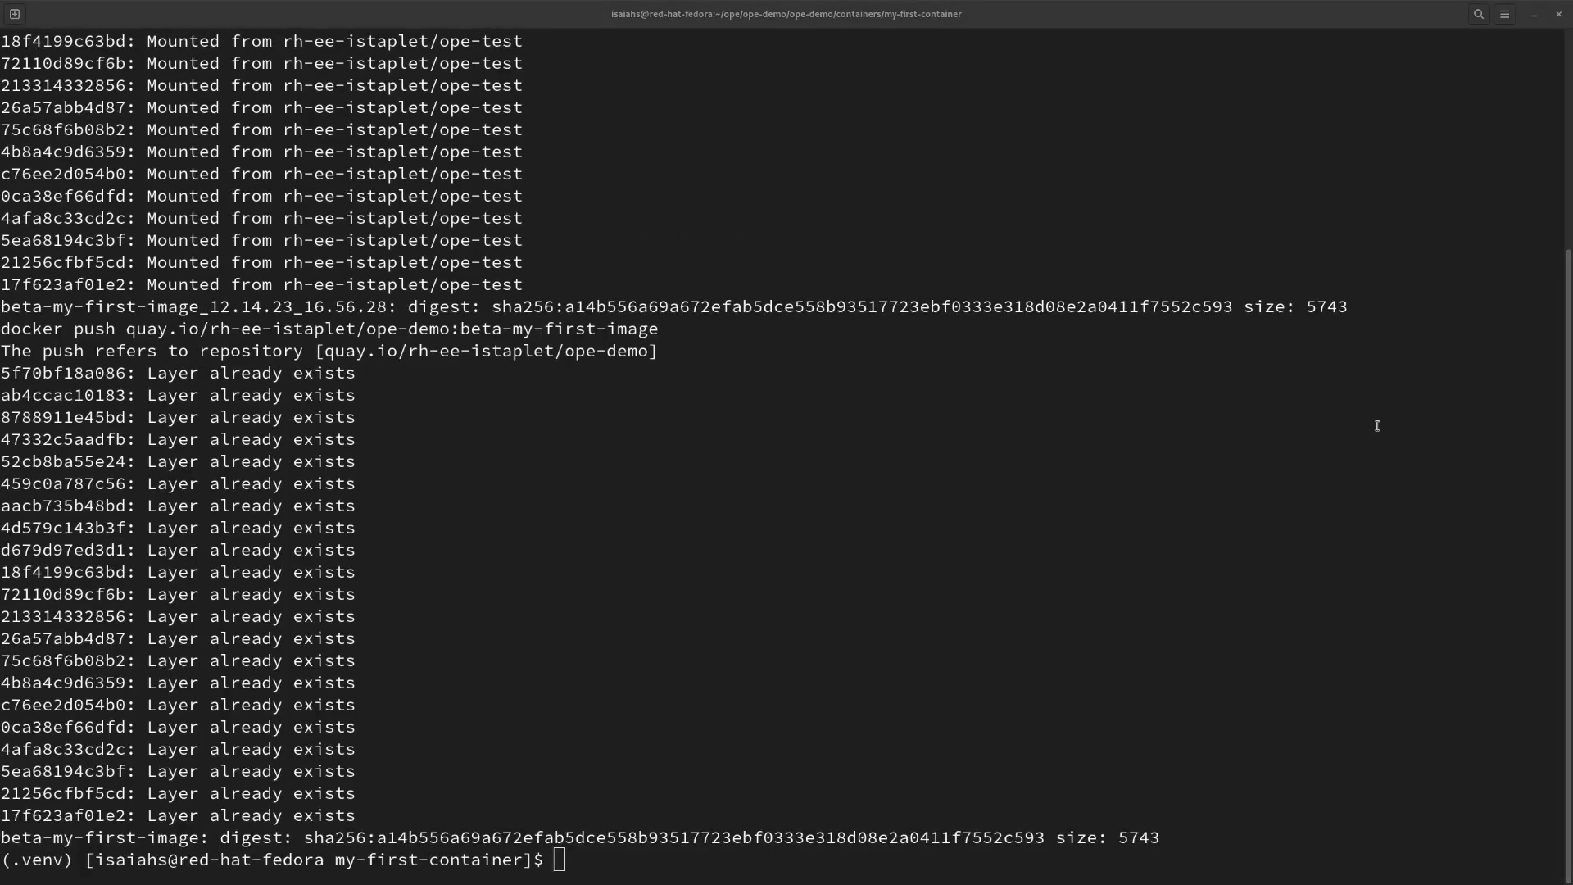
click(1537, 17)
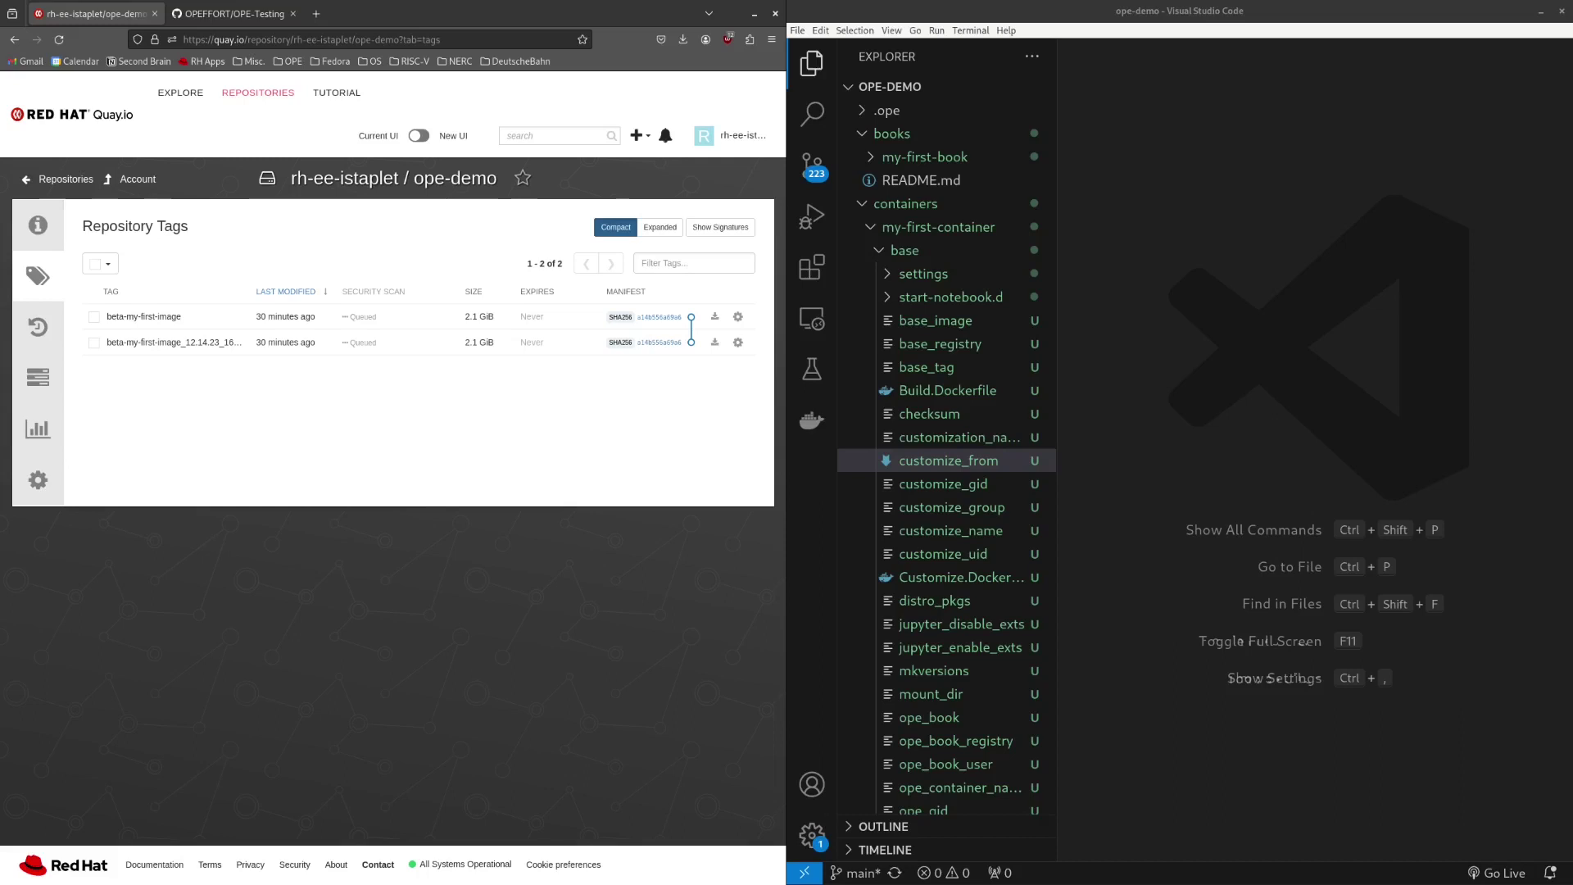
- Replace the contents of customize_from in VS Code with the beta-my-first-image path from Quay.io's Docker Pull (by tag) command
click(972, 459)
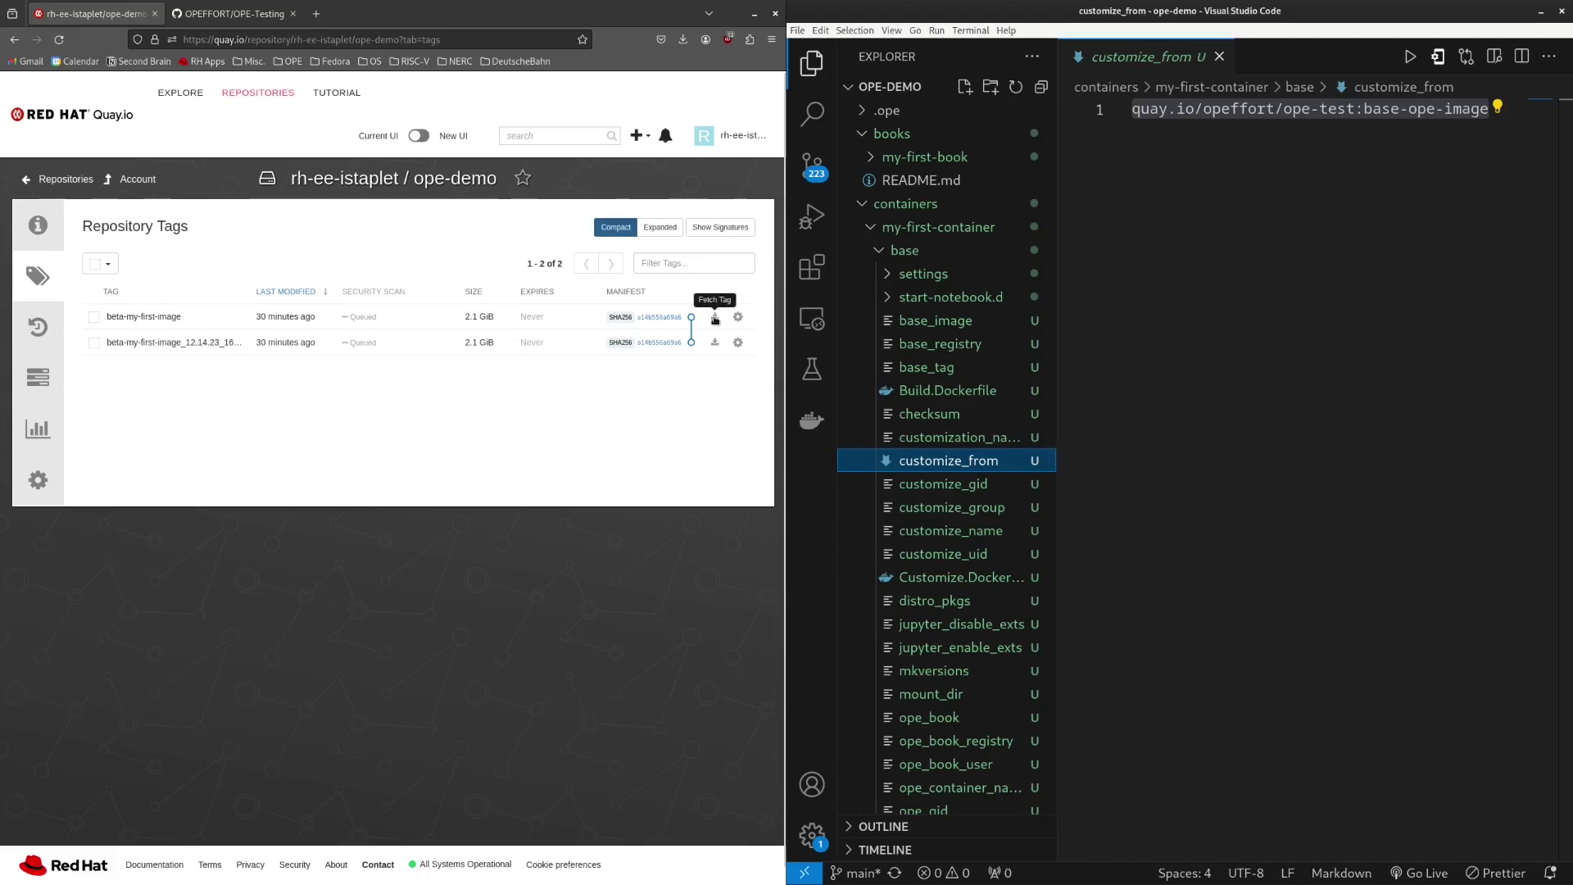
click(715, 319)
click(609, 154)
click(584, 195)
drag(513, 217, 244, 209)
key(ctrl+c)
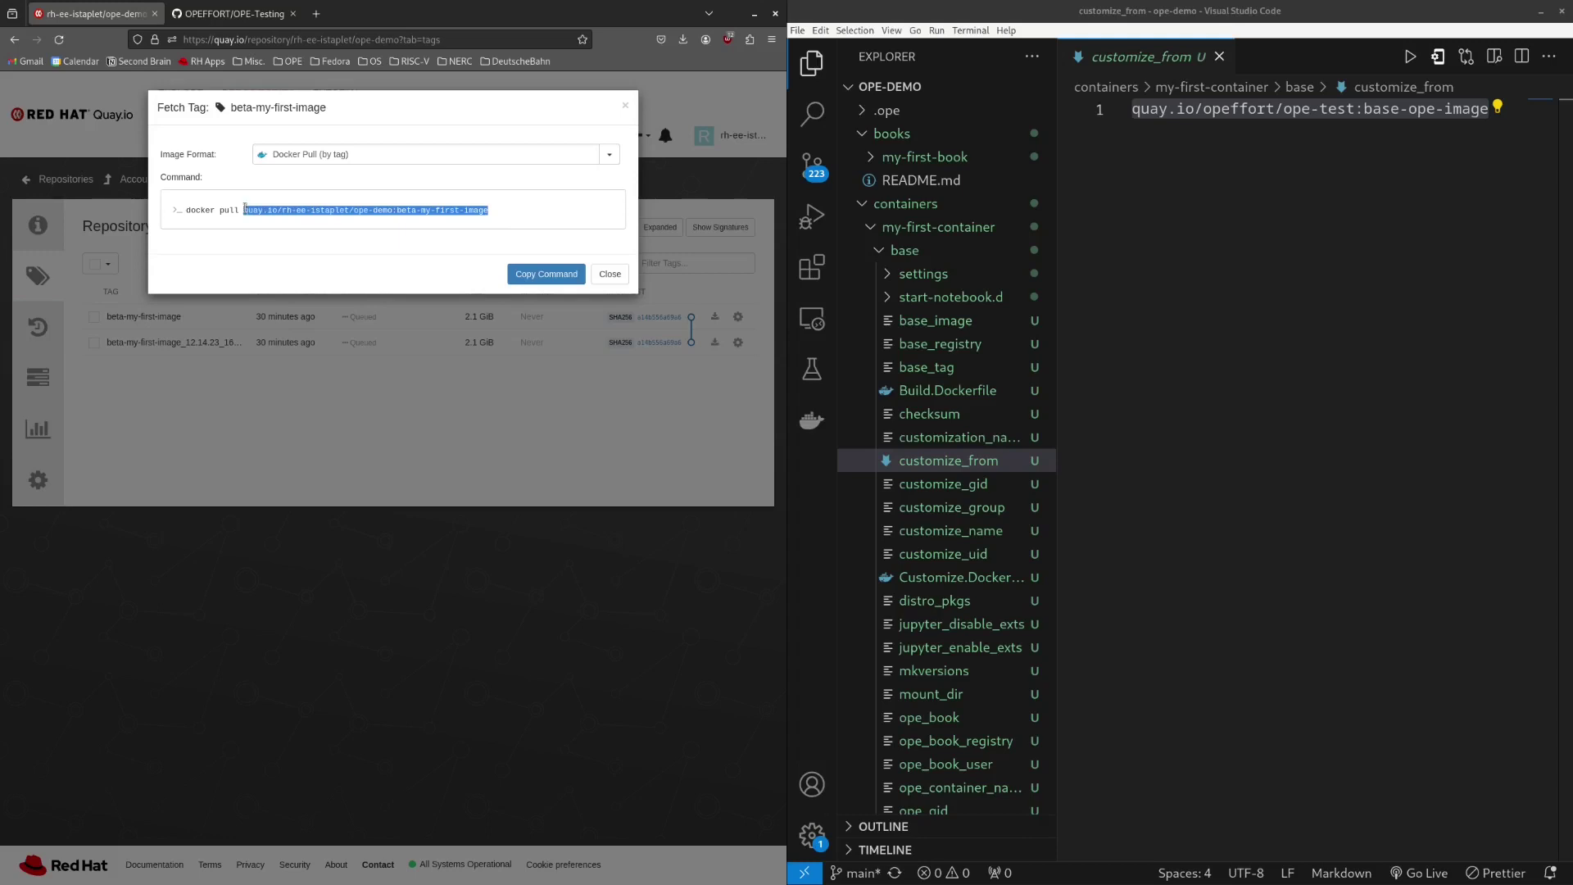
click(594, 274)
click(1303, 234)
key(shift+Home)
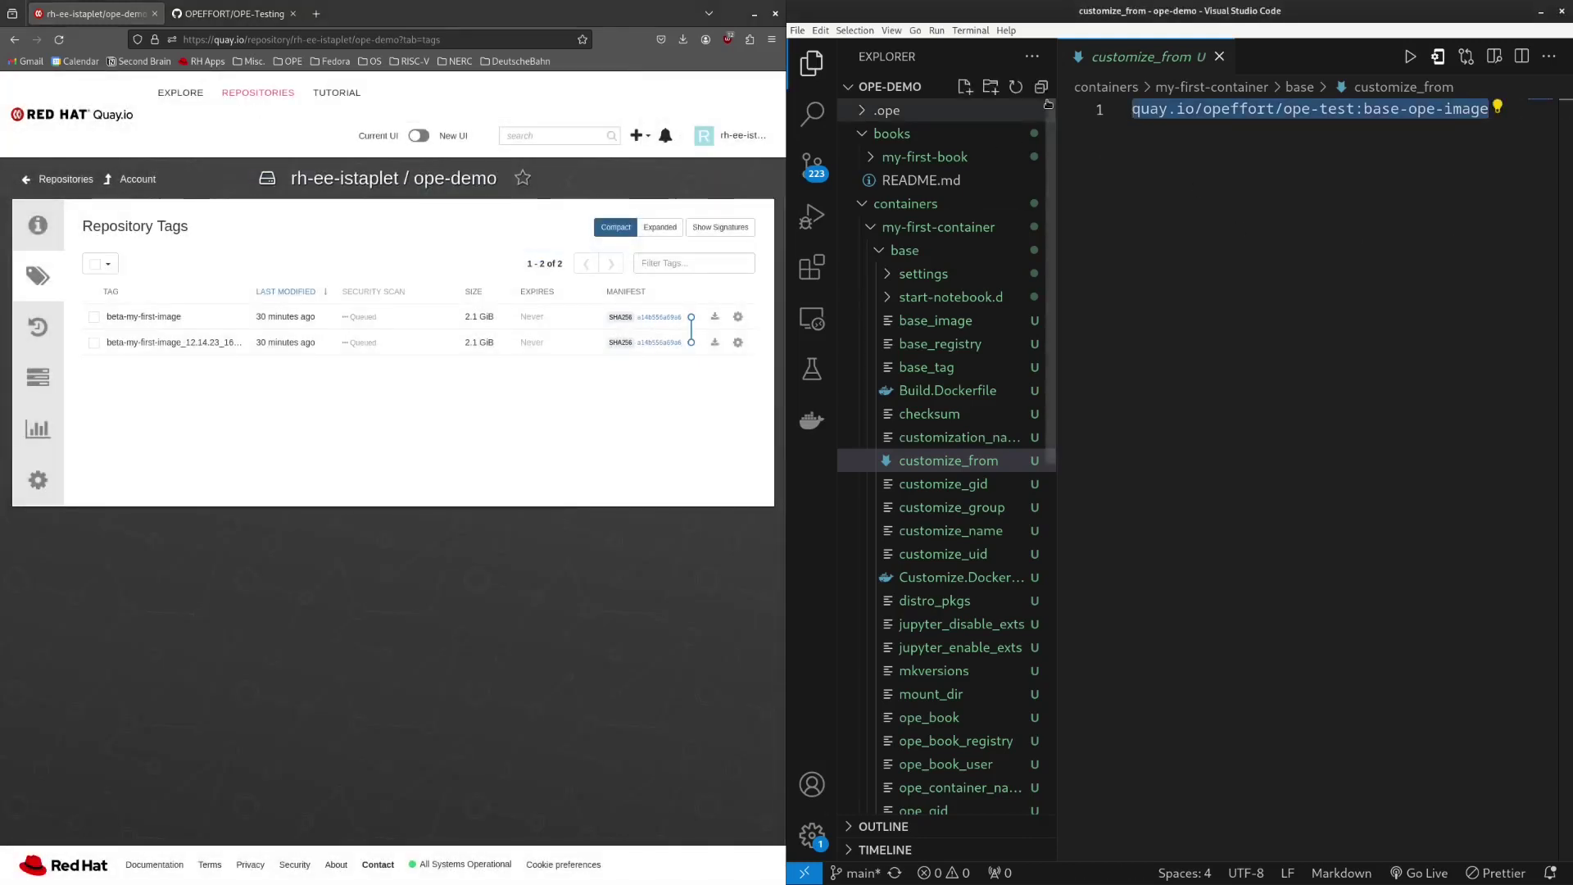
key(ctrl+v)
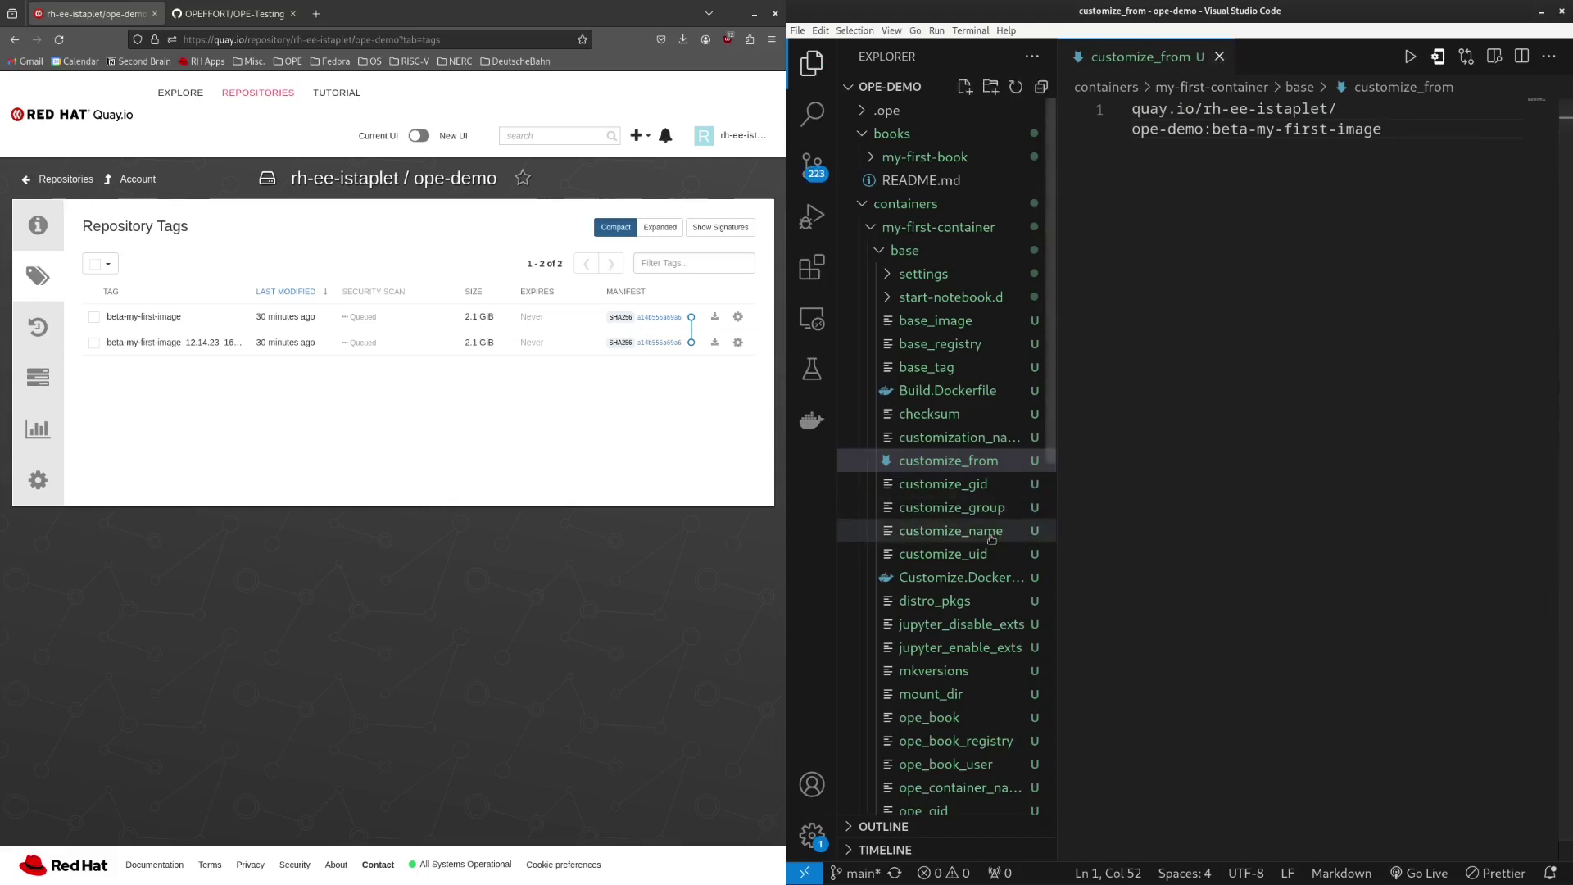
click(995, 484)
click(1001, 509)
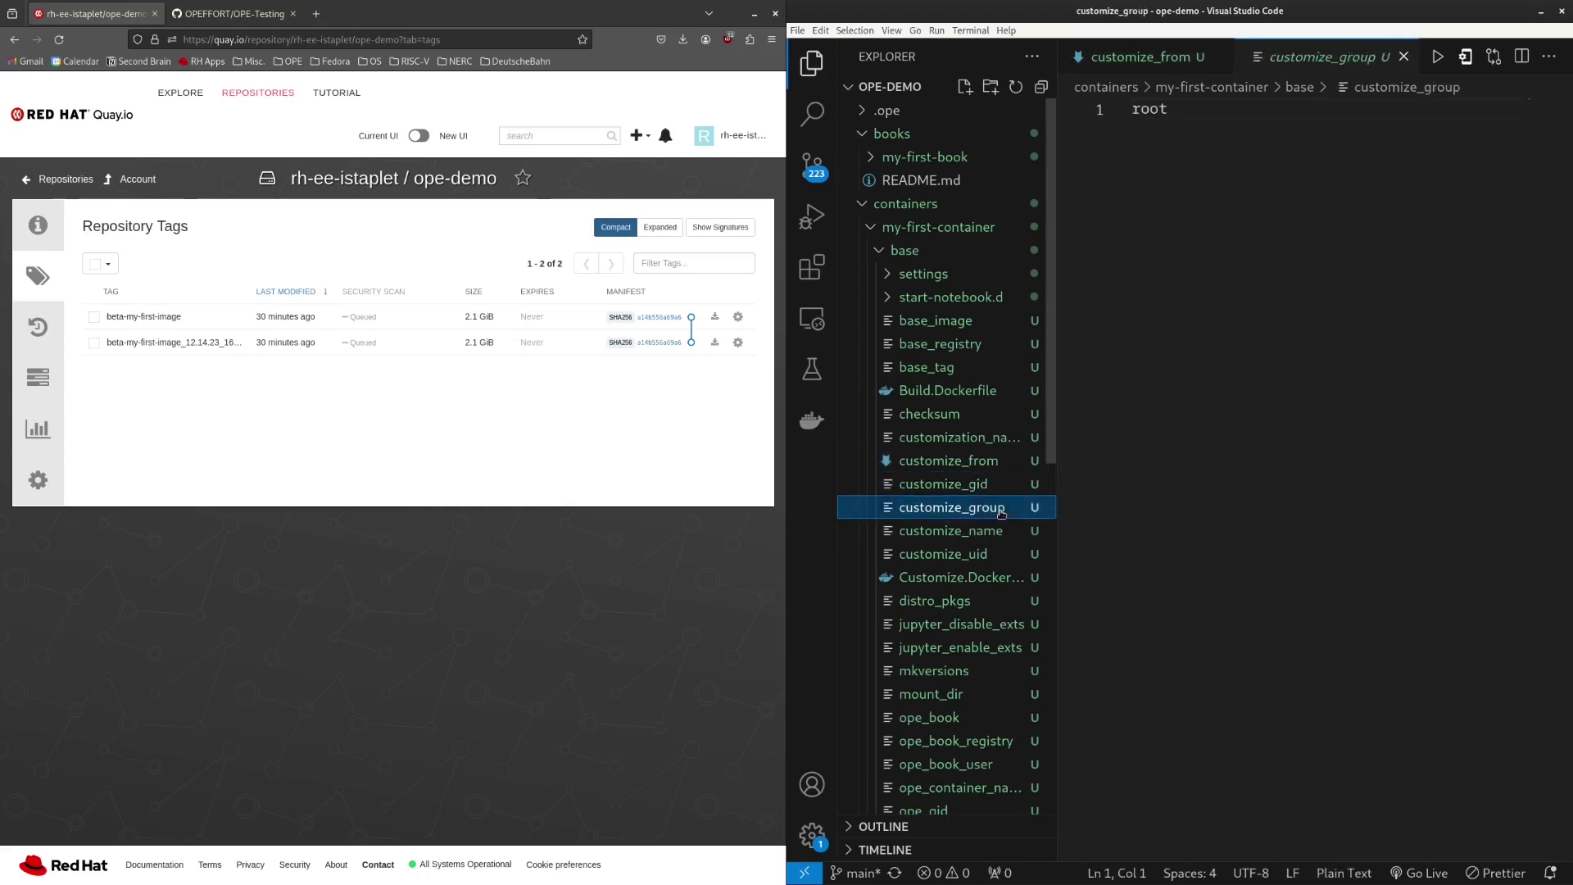
click(1006, 531)
click(1016, 555)
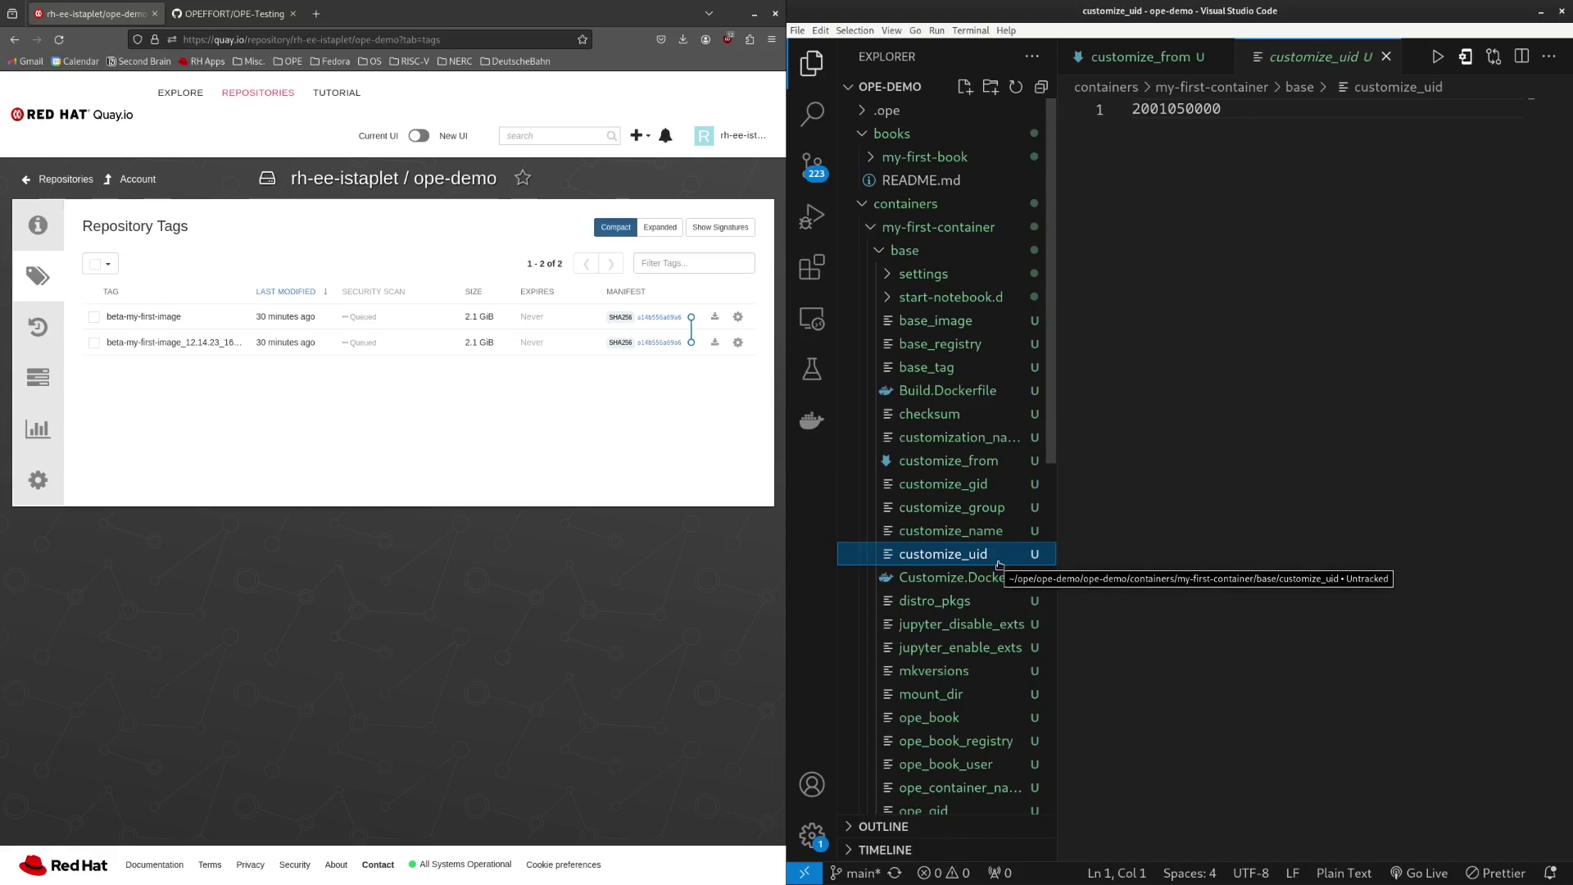
click(1175, 217)
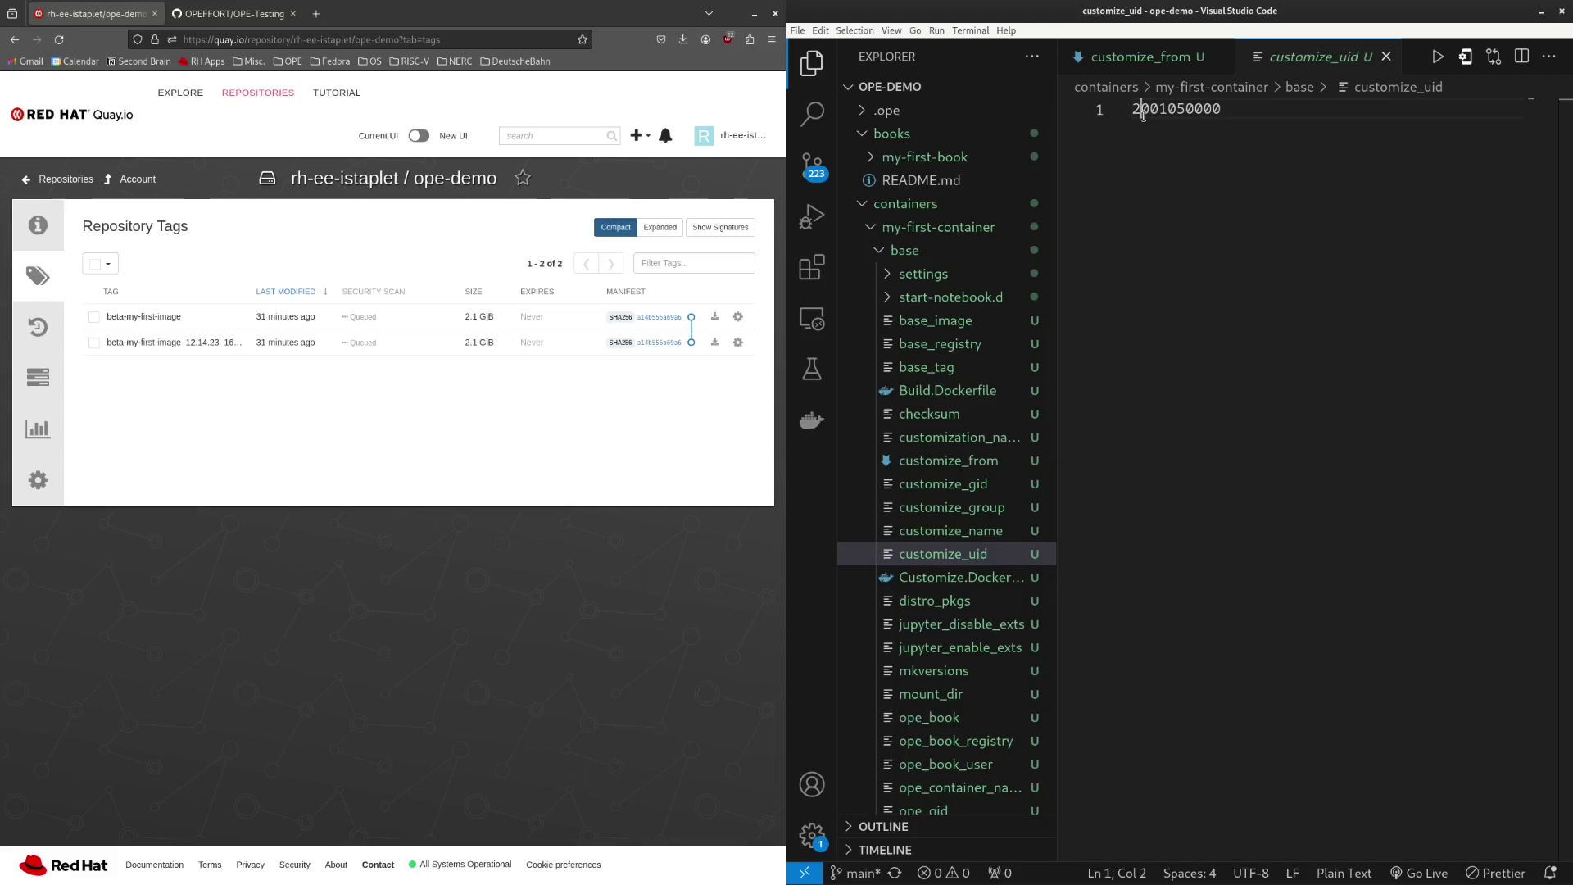
drag(1222, 109, 1062, 103)
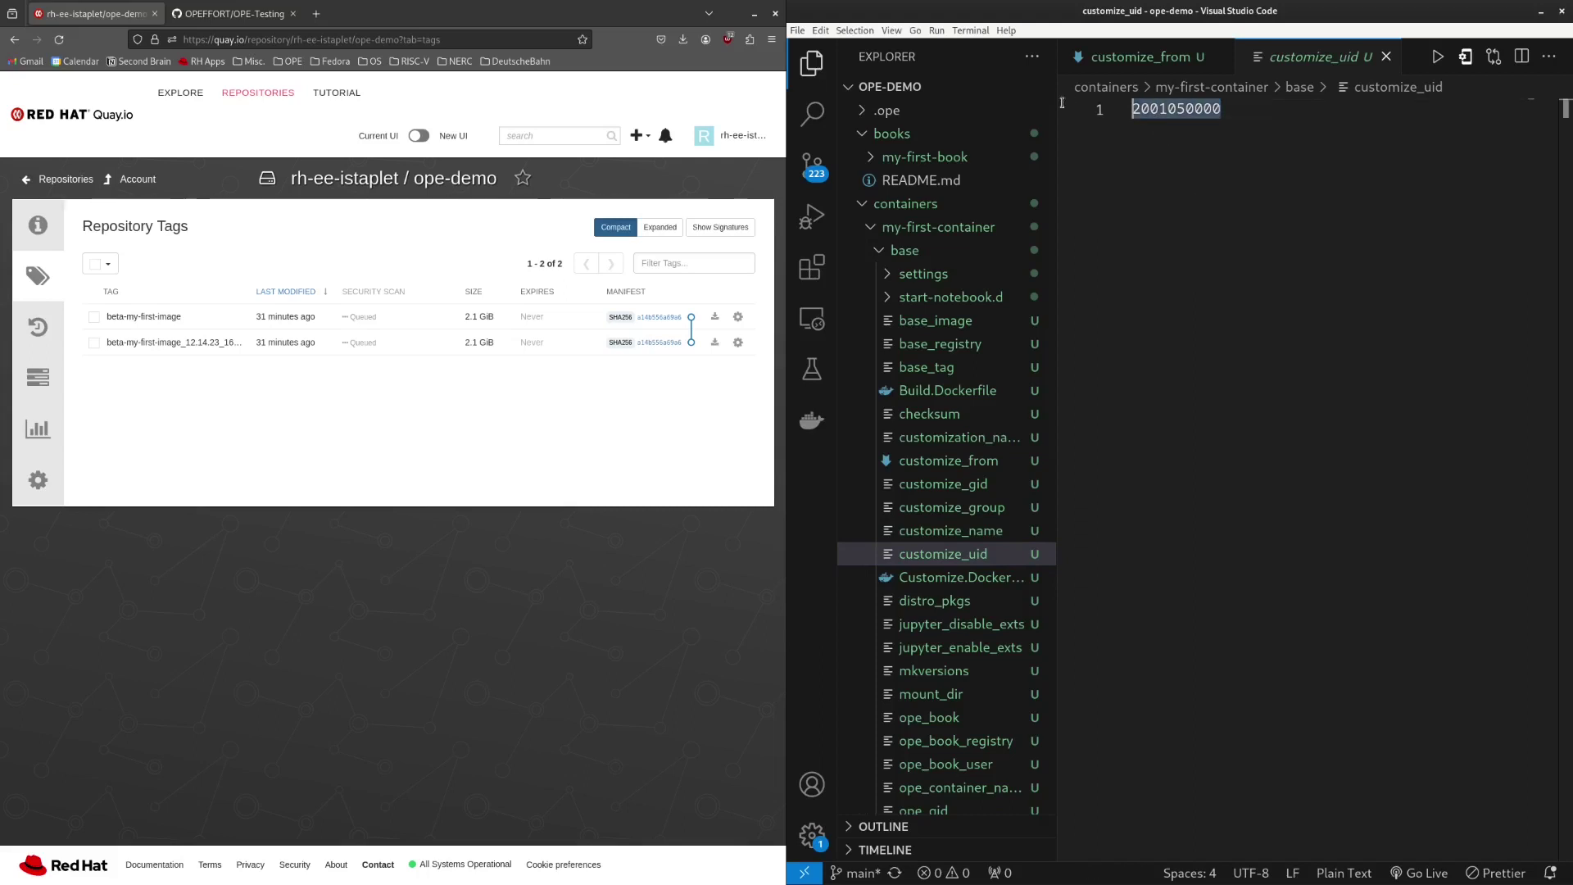
click(1217, 108)
click(1144, 110)
key(BackSpace)
text(3)
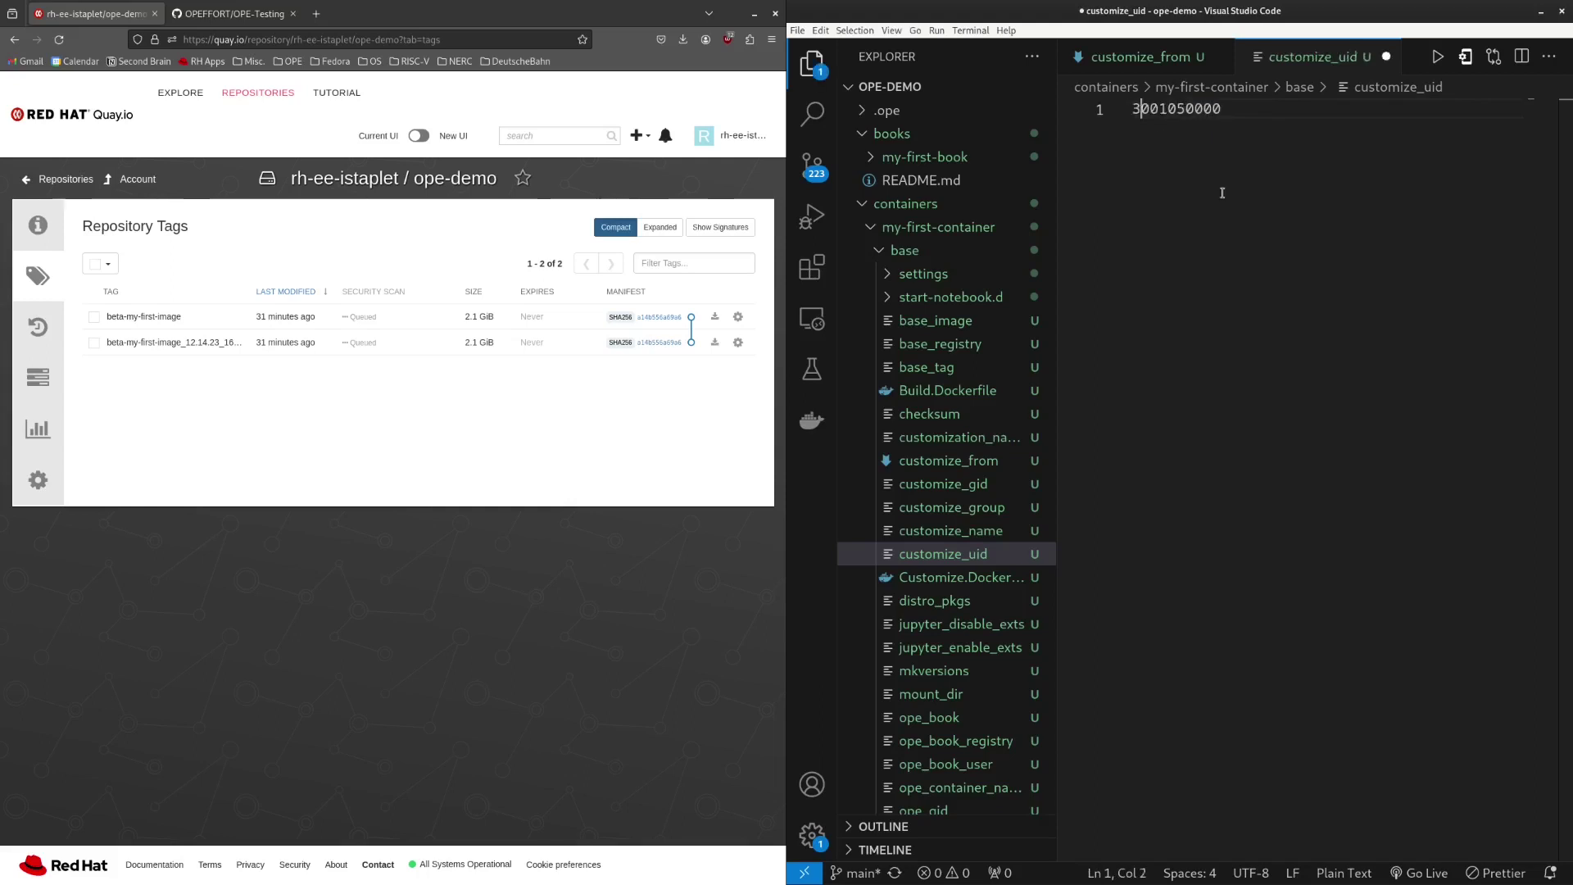
key(ctrl+s)
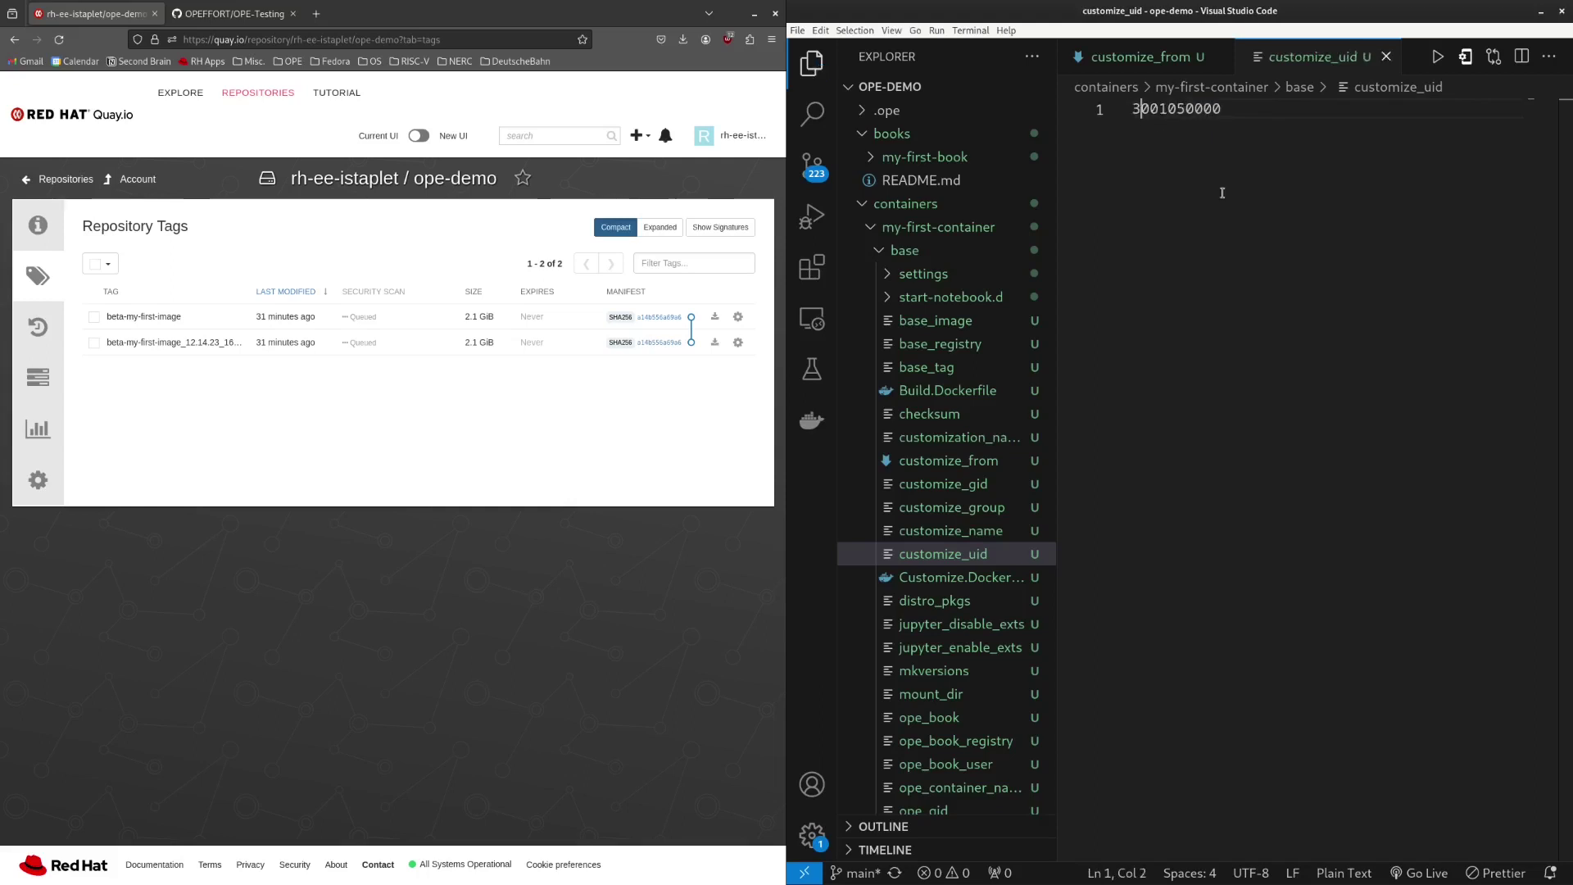
click(1307, 117)
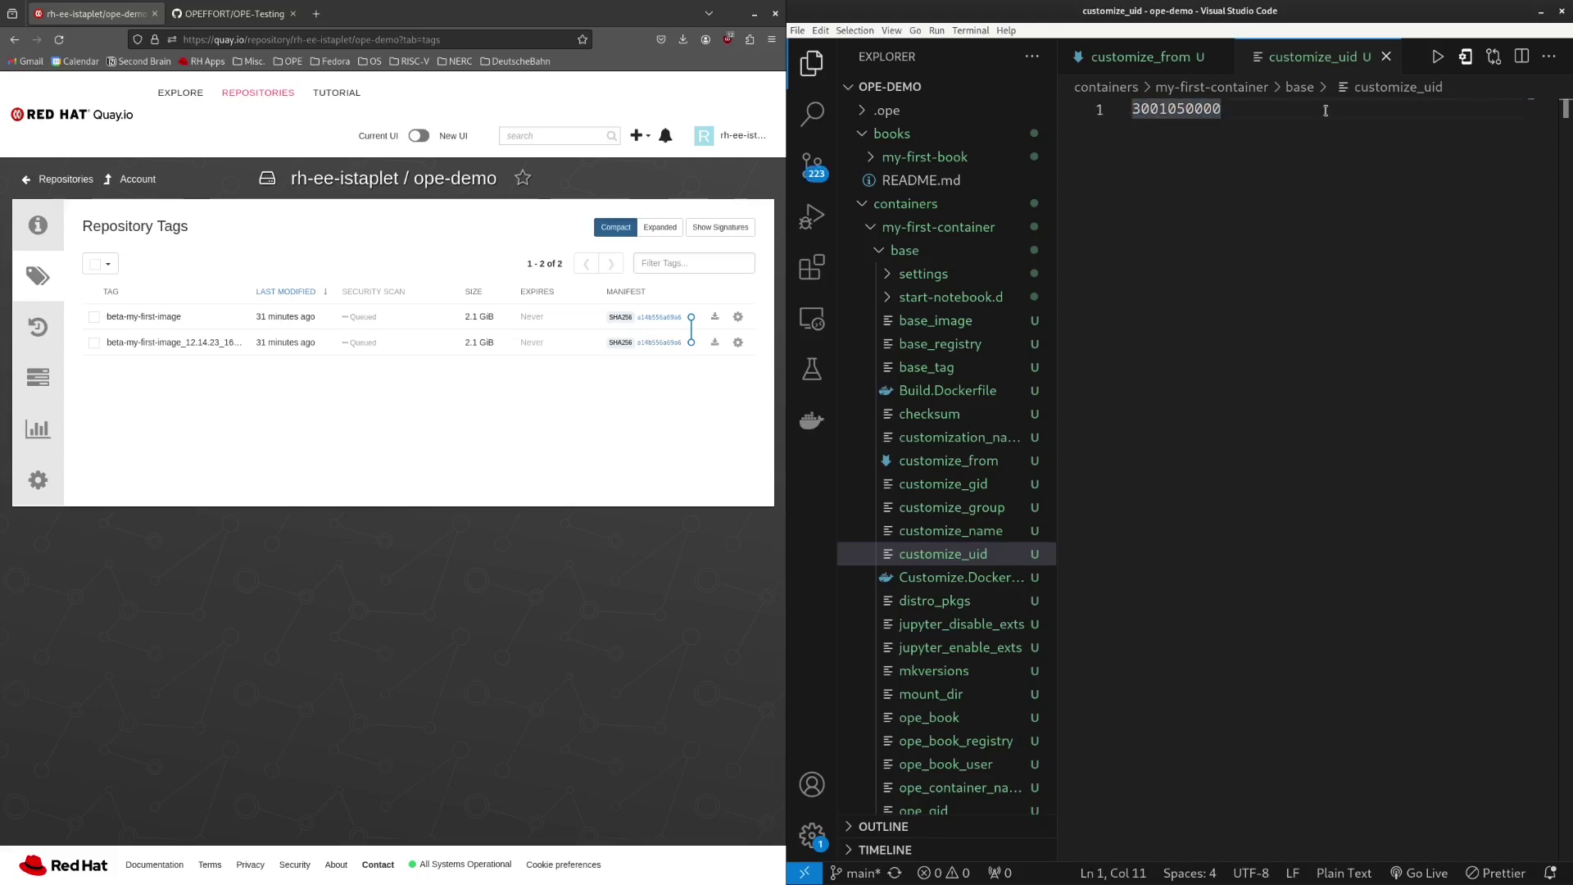
- Change the name in customize_name to custom-first-ope and save the file
click(1023, 533)
click(1308, 224)
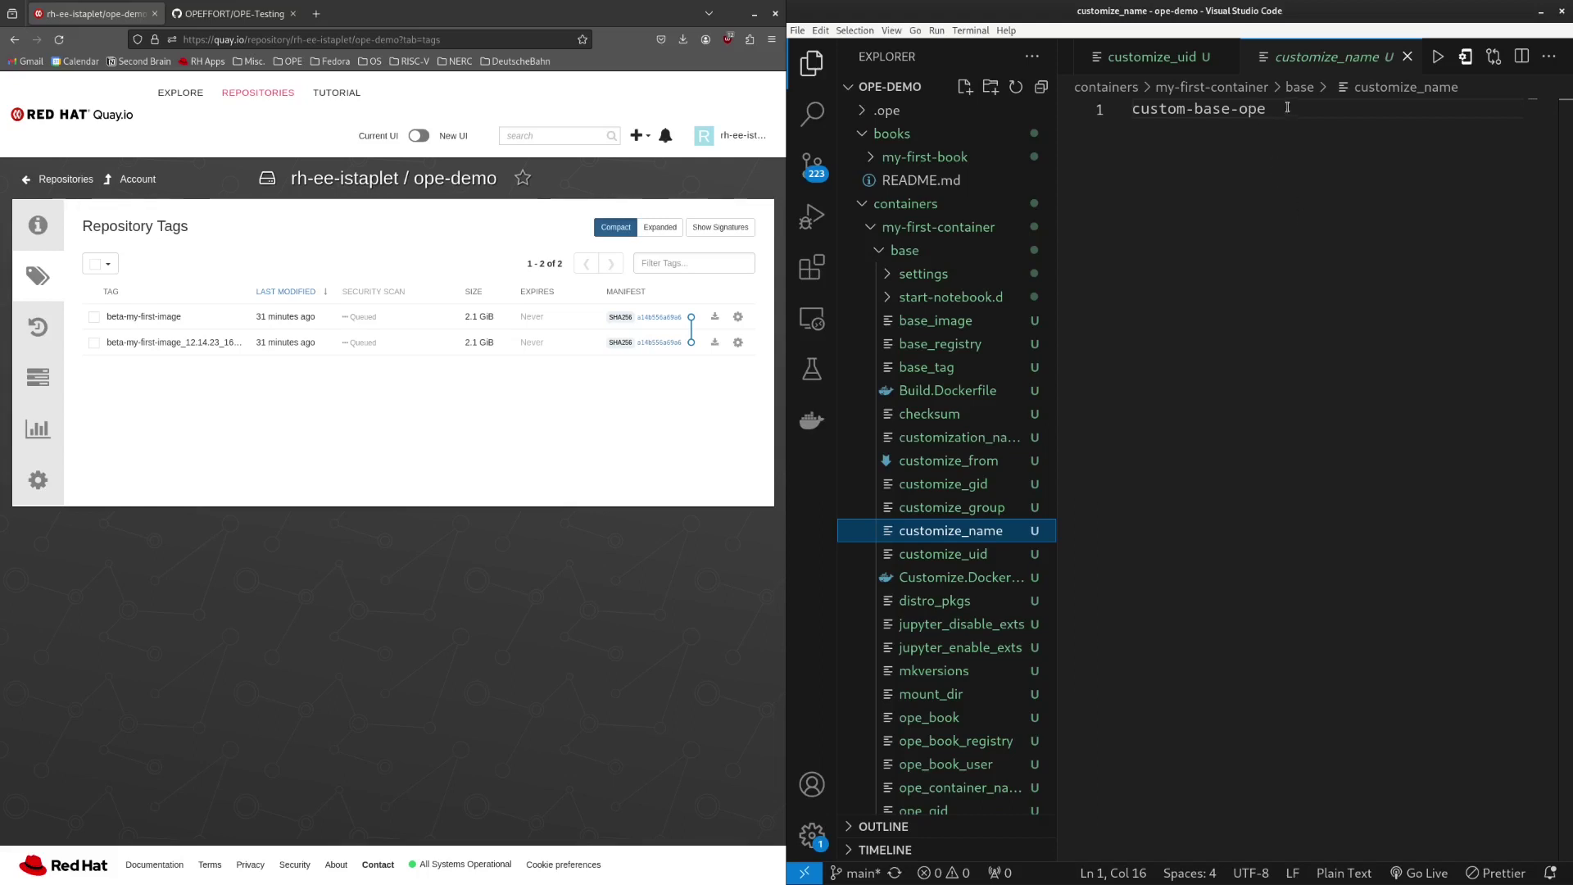
drag(1291, 109, 1197, 109)
text(first-ope)
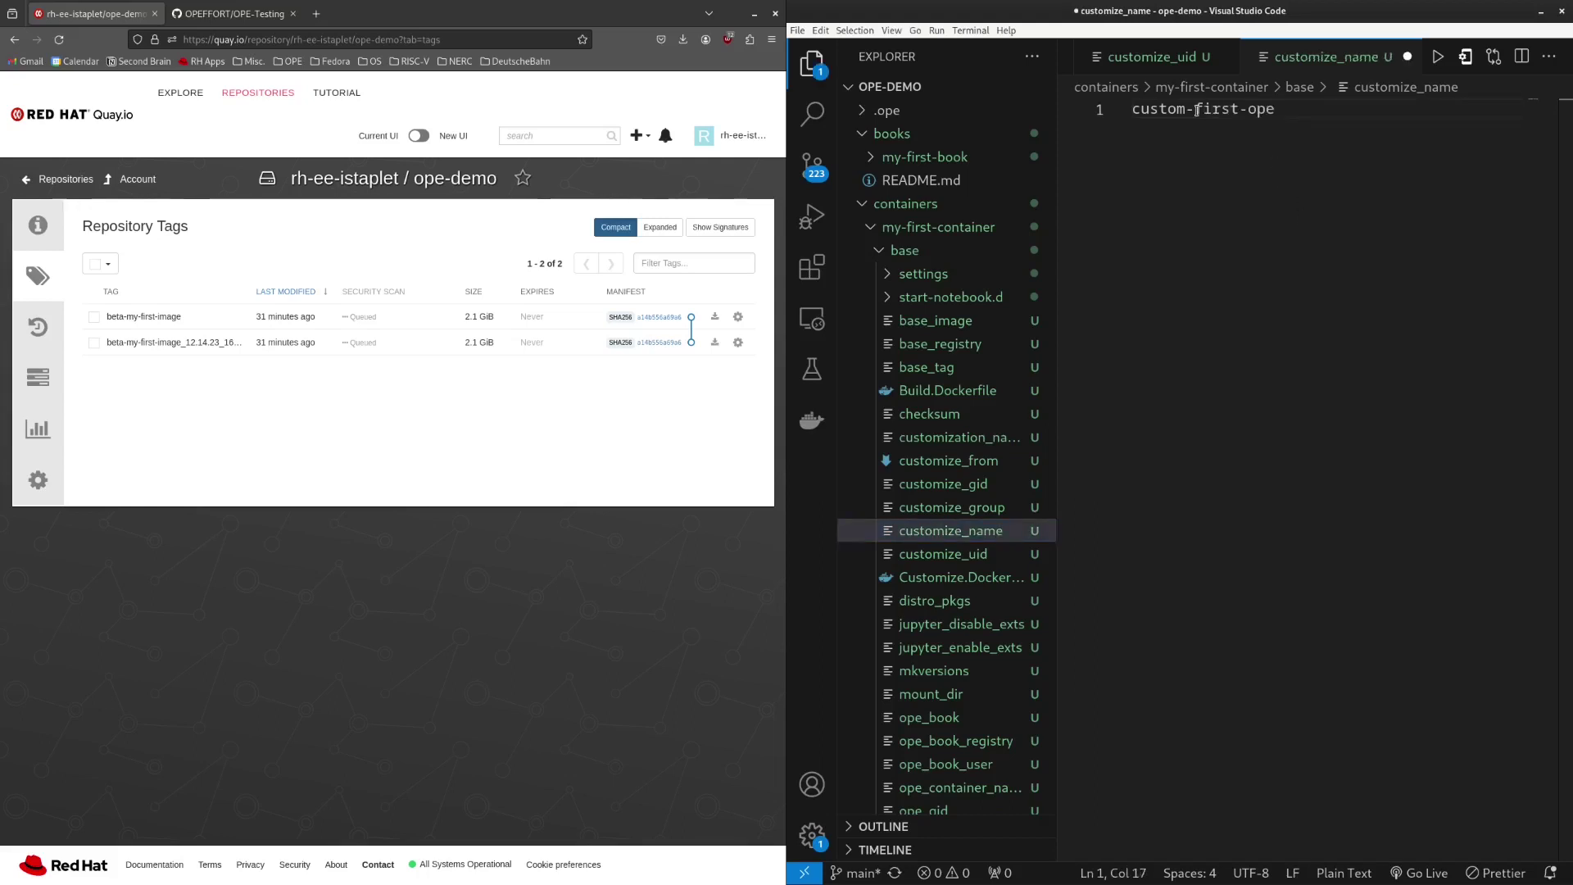
key(ctrl+s)
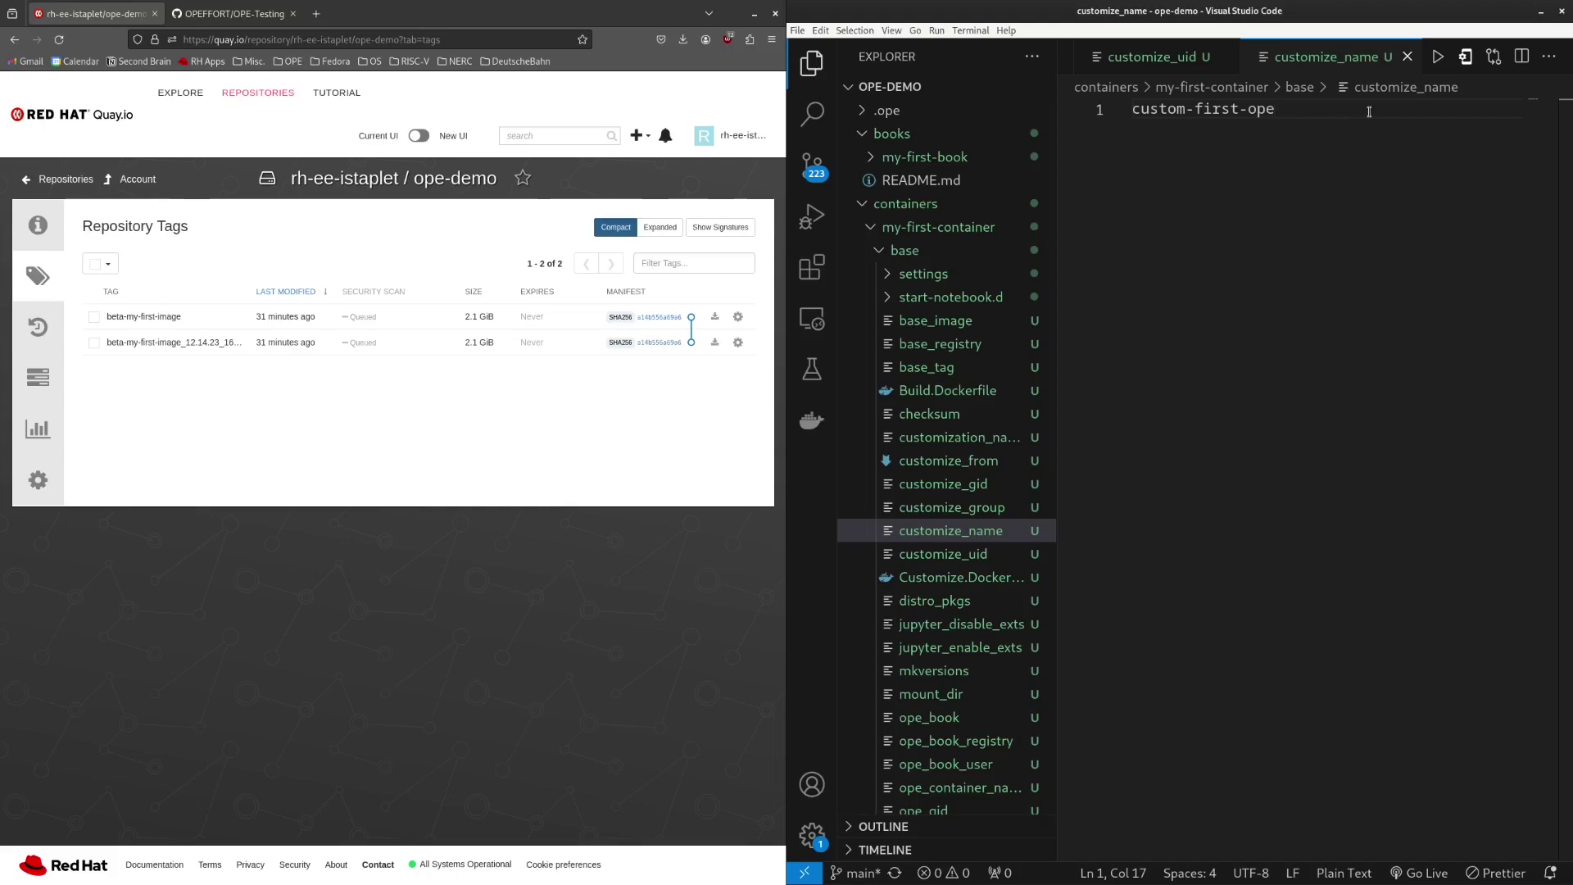
- Switch to the terminal and run make customize in my-first-container to build the customized image
click(1540, 12)
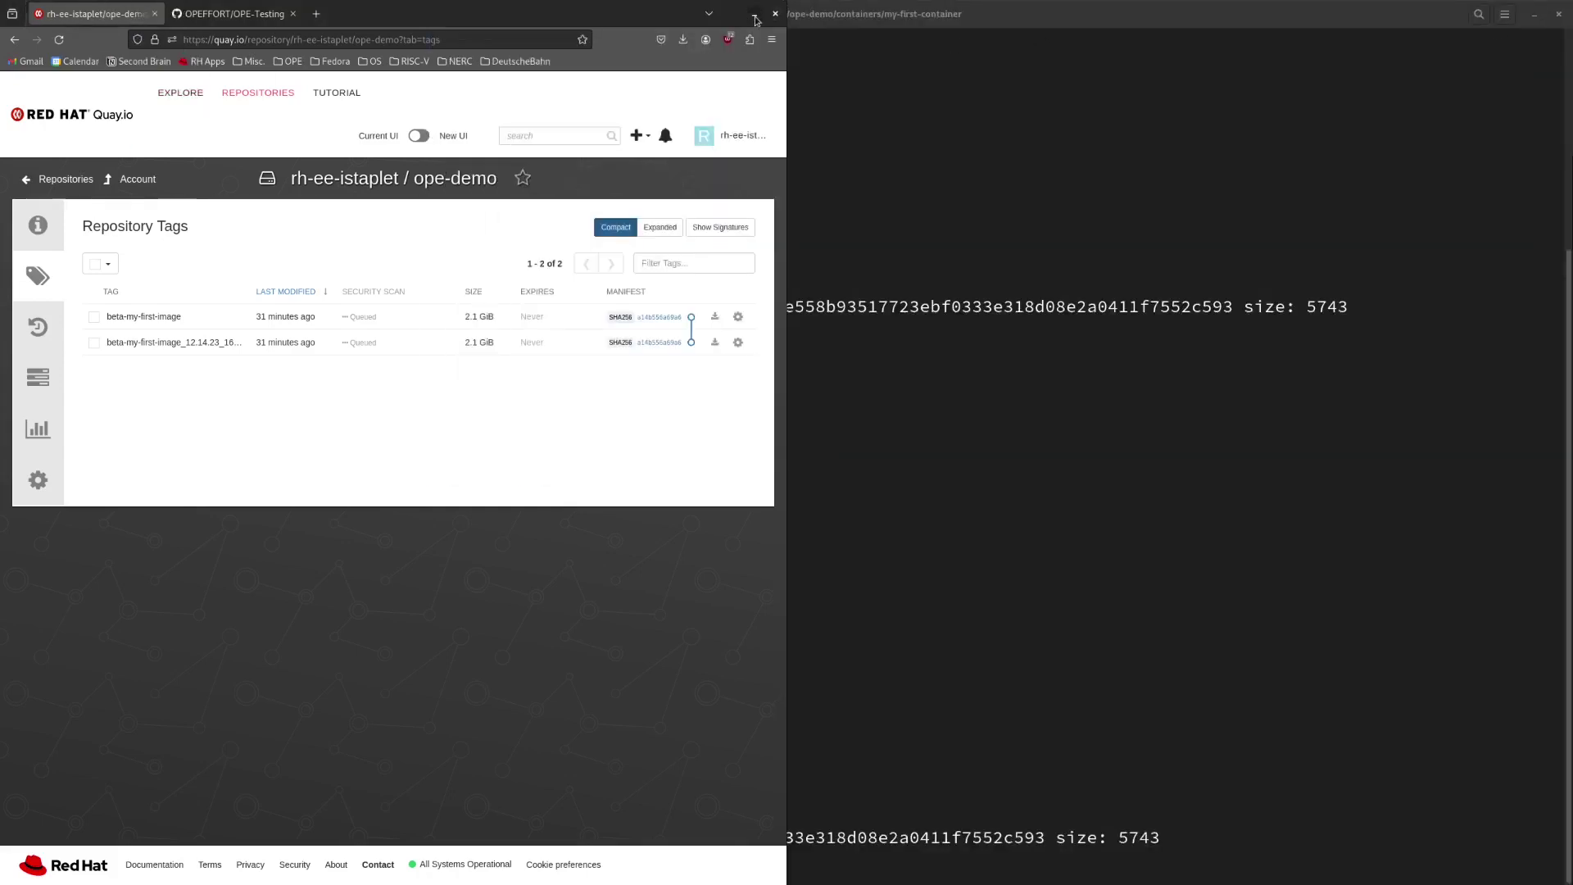
click(755, 14)
text(make cu)
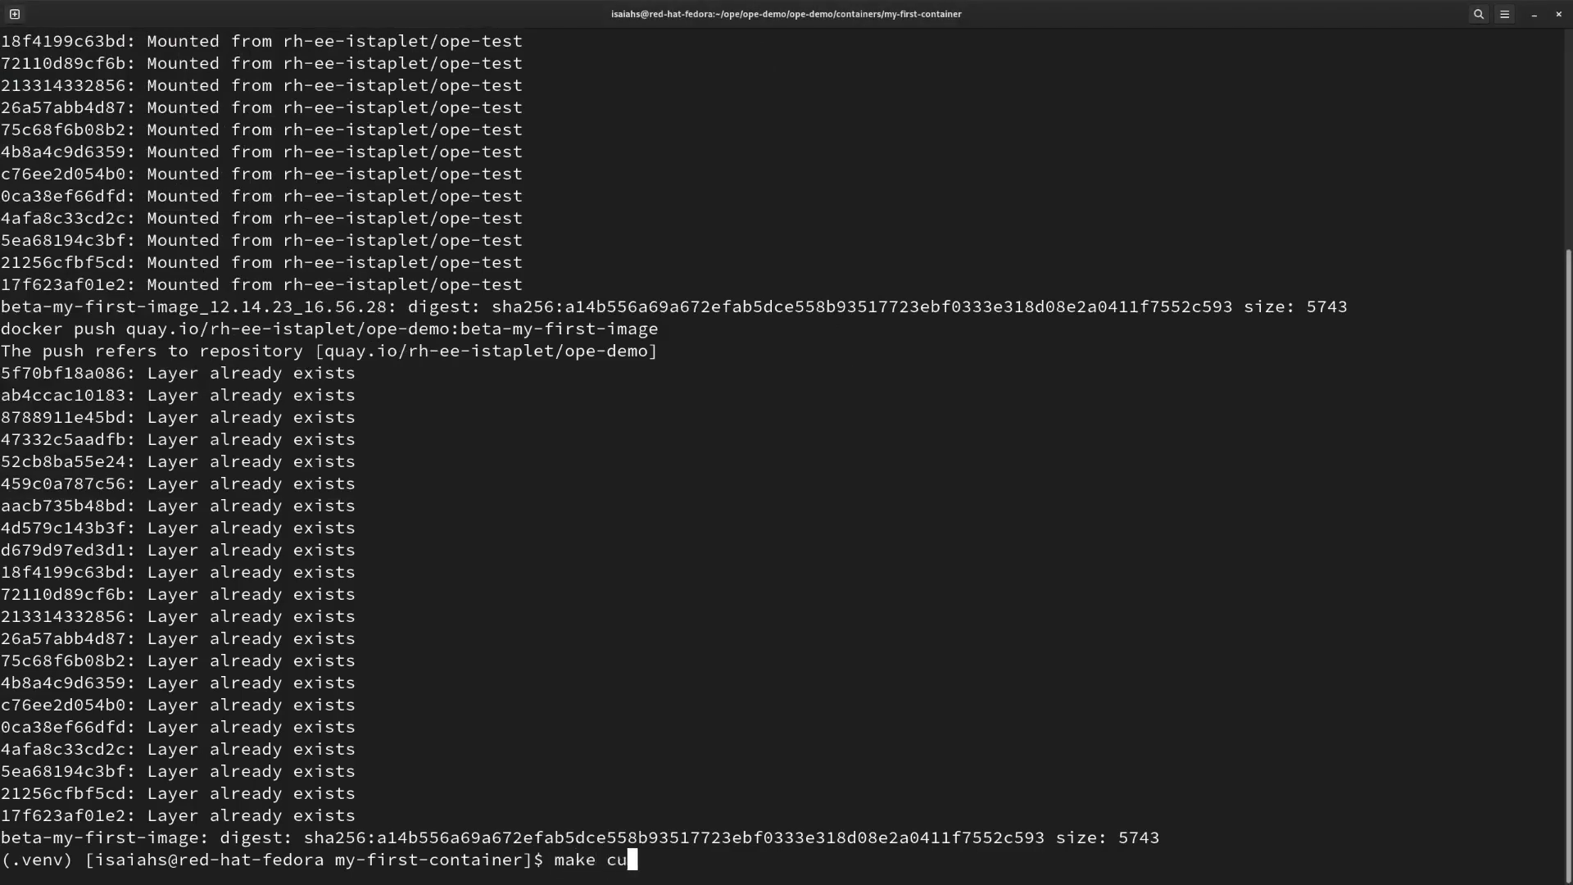
text(stomize)
key(Return)
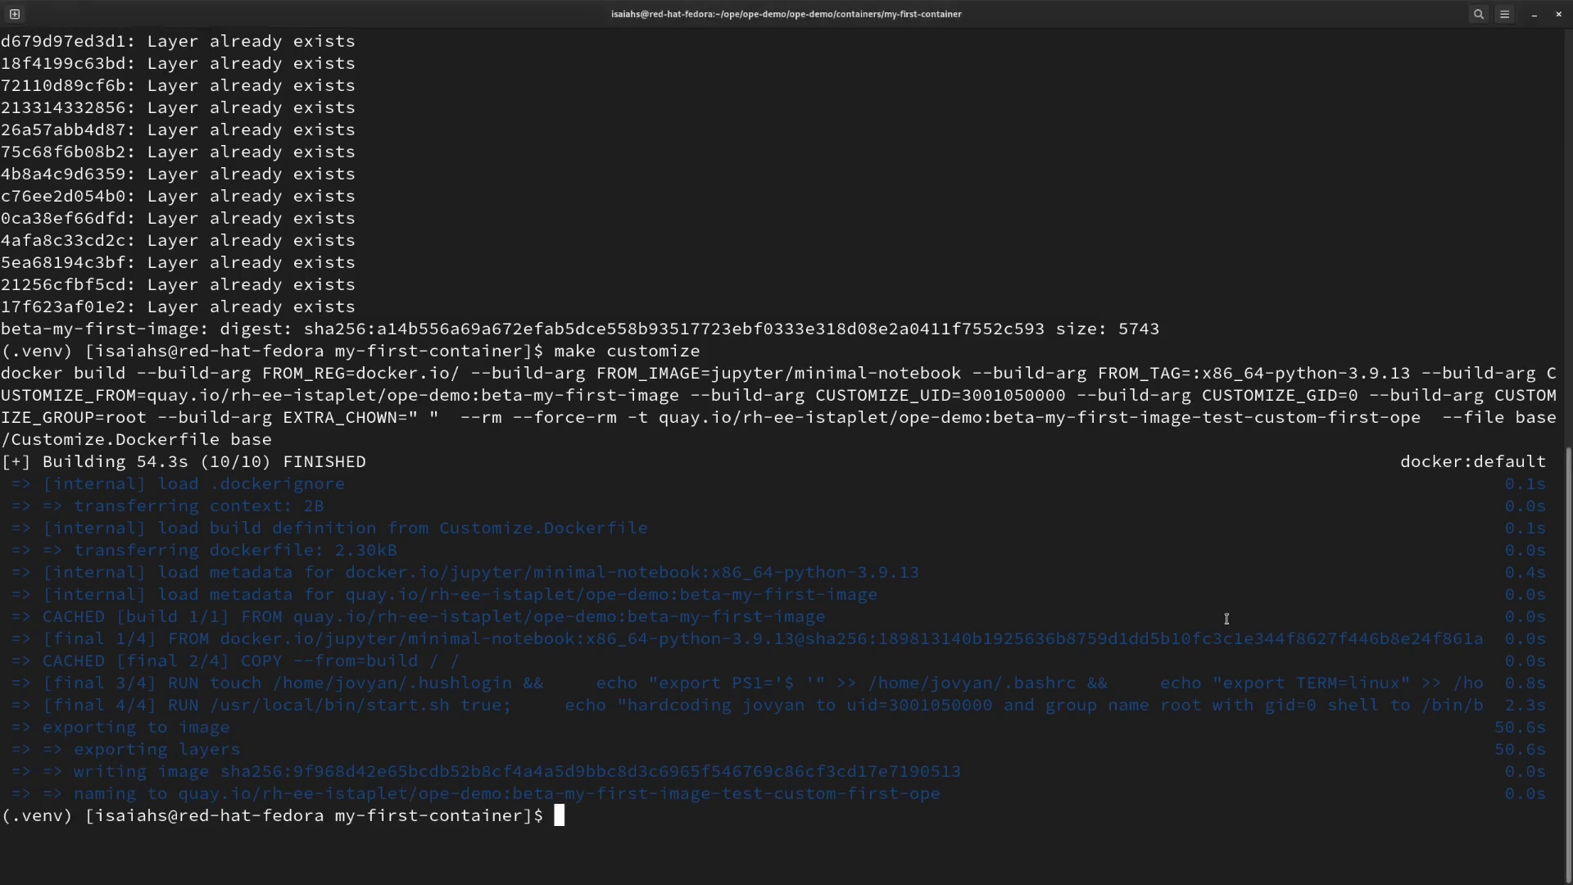
- List the Docker images and compare the size of the customized image with that of beta-my-first-image
text(docker images)
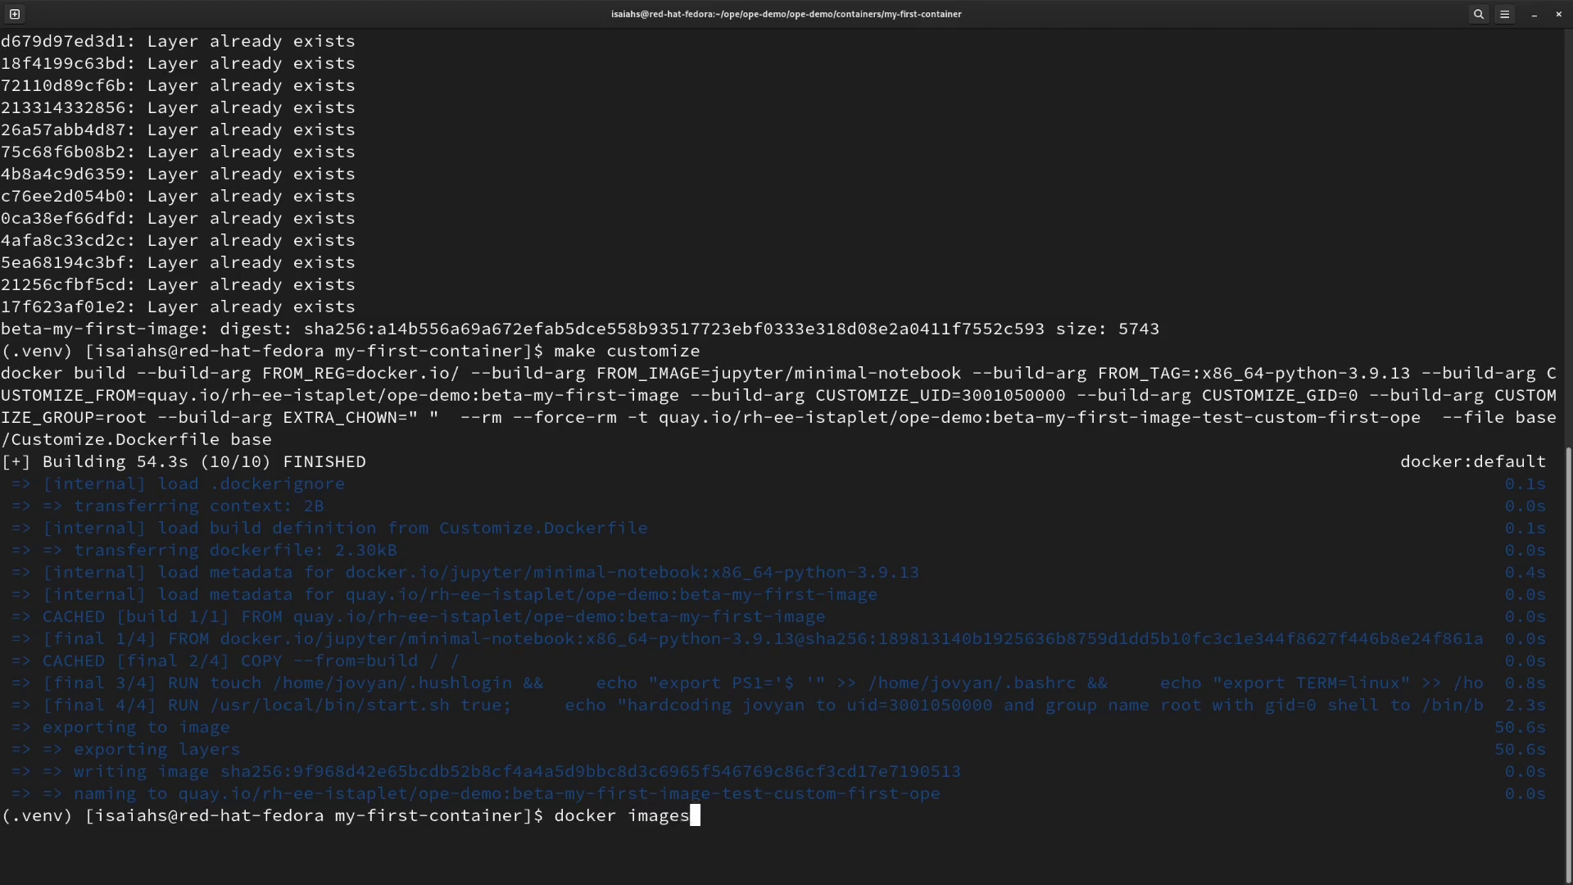
key(Return)
triple_click(1184, 791)
click(1186, 779)
double_click(1183, 791)
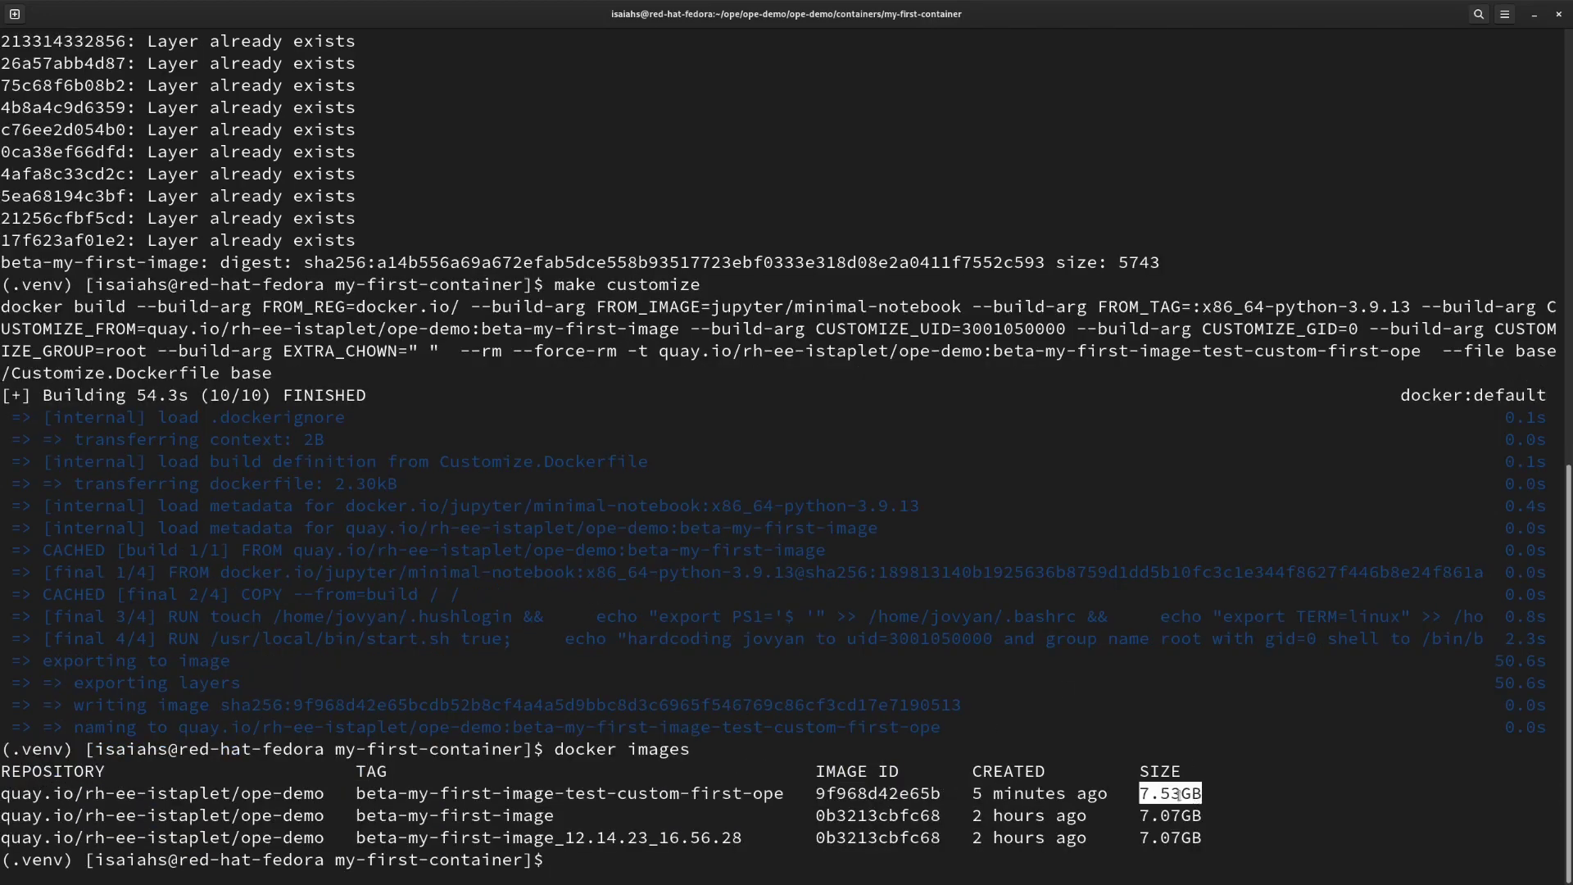
double_click(1184, 812)
click(1184, 803)
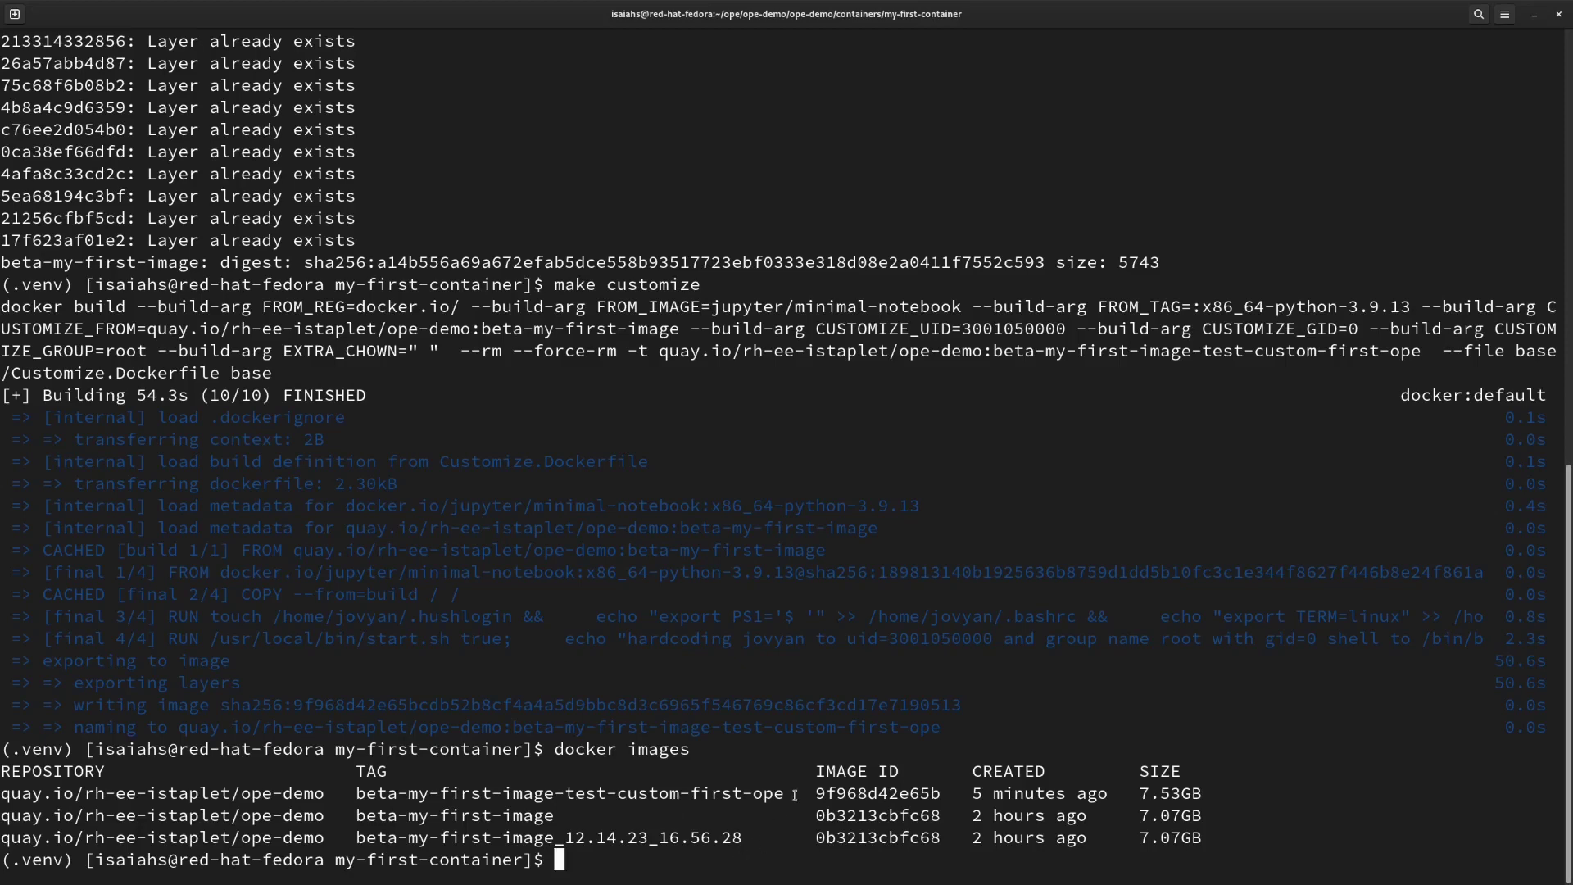
- Run make run-cust and open the server's 127.0.0.1 link, including its access token, in a new browser tab
text(ake run-cust)
key(Return)
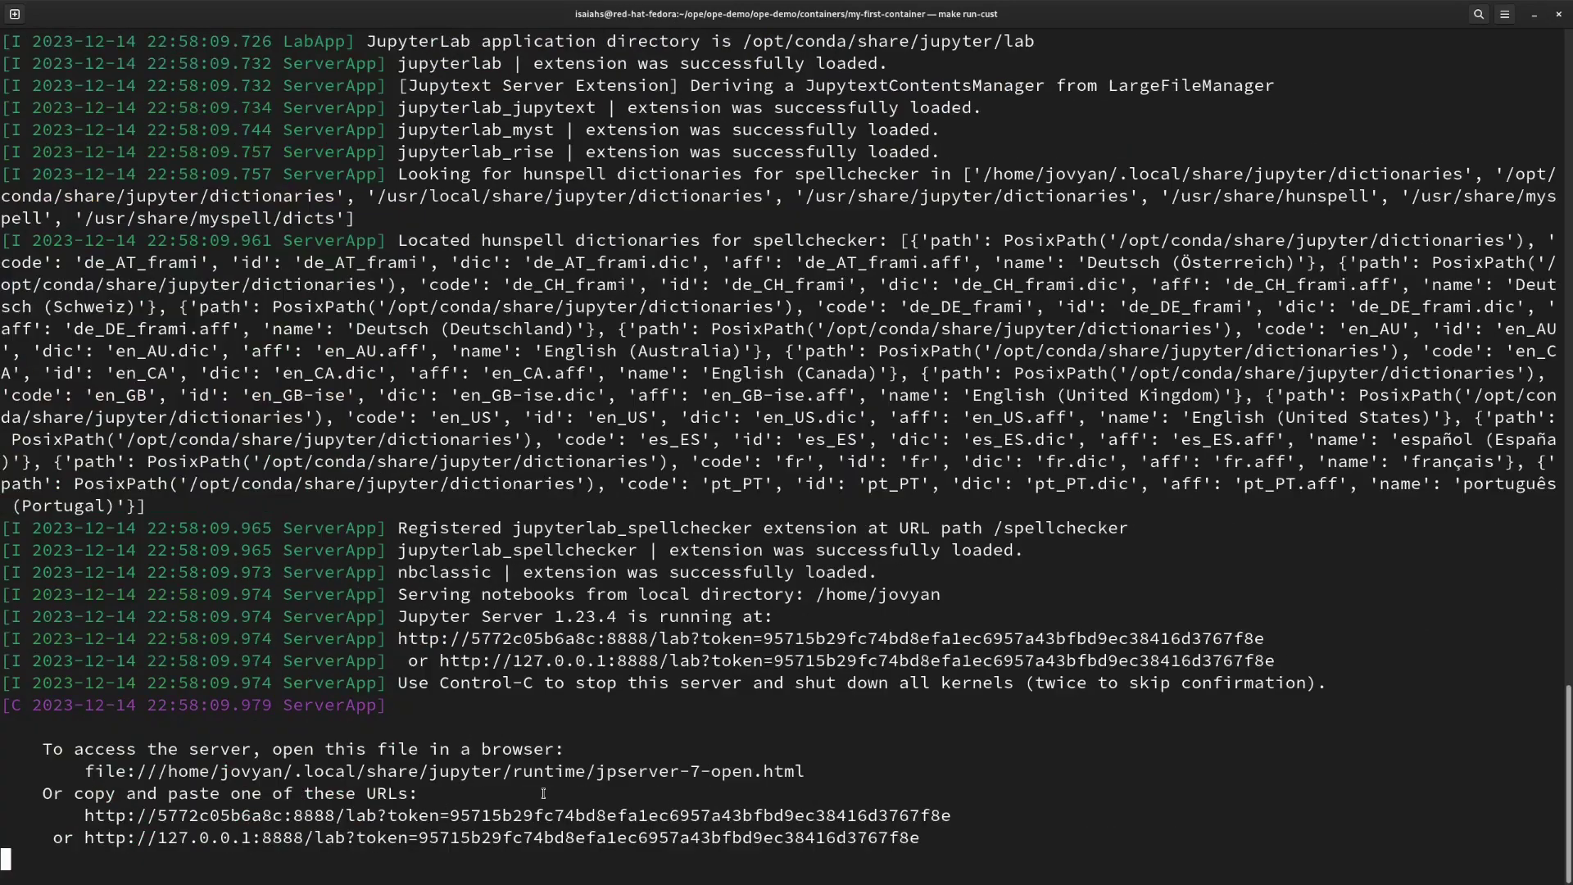
right_click(490, 836)
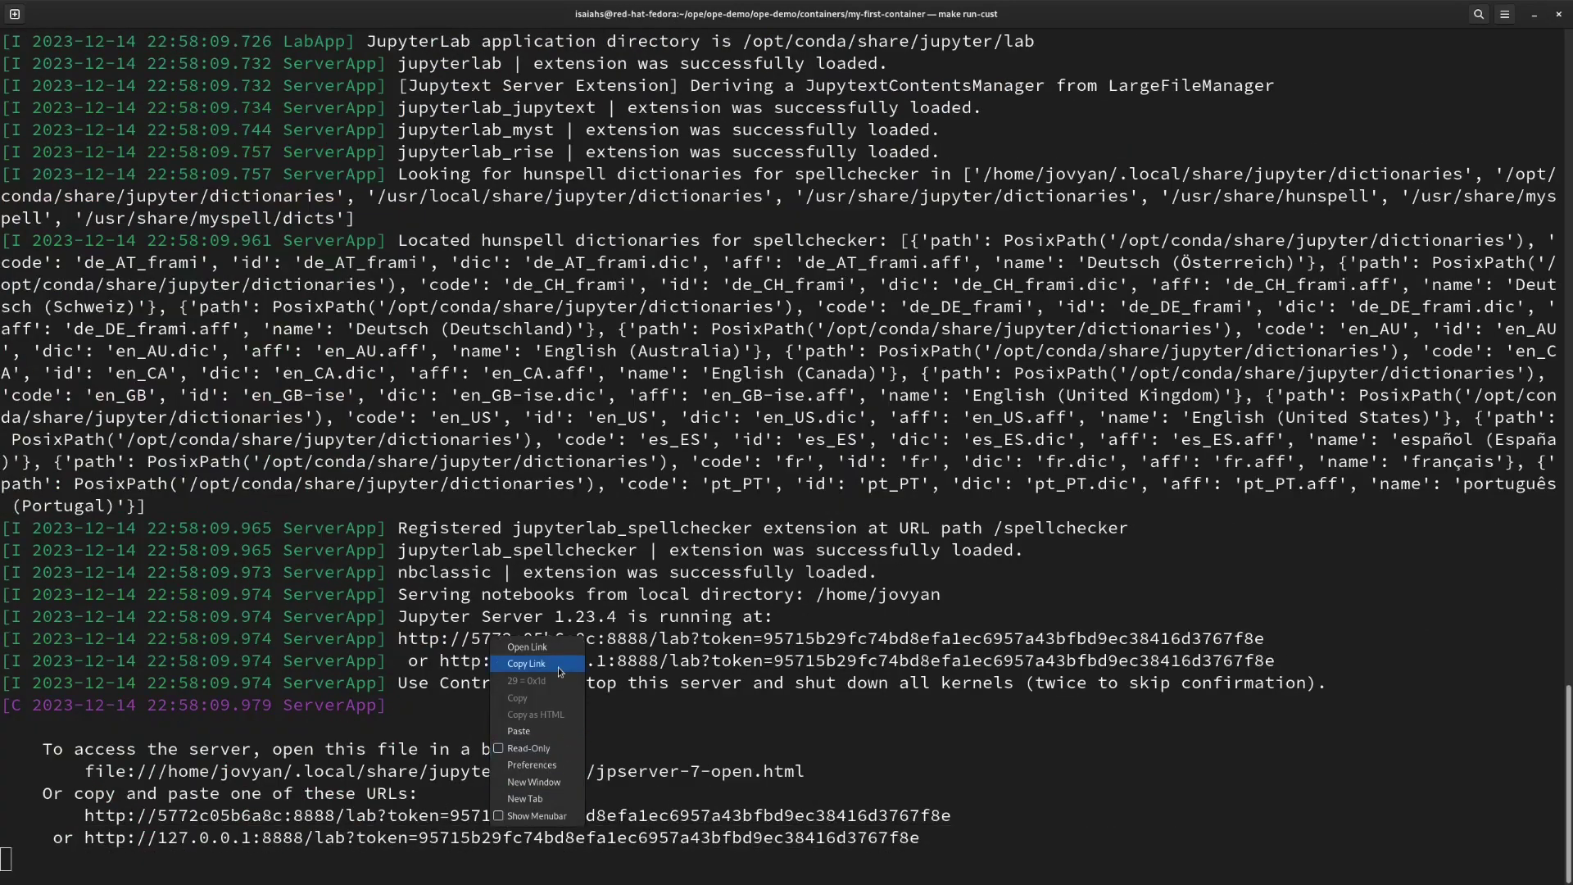
click(529, 662)
click(1533, 14)
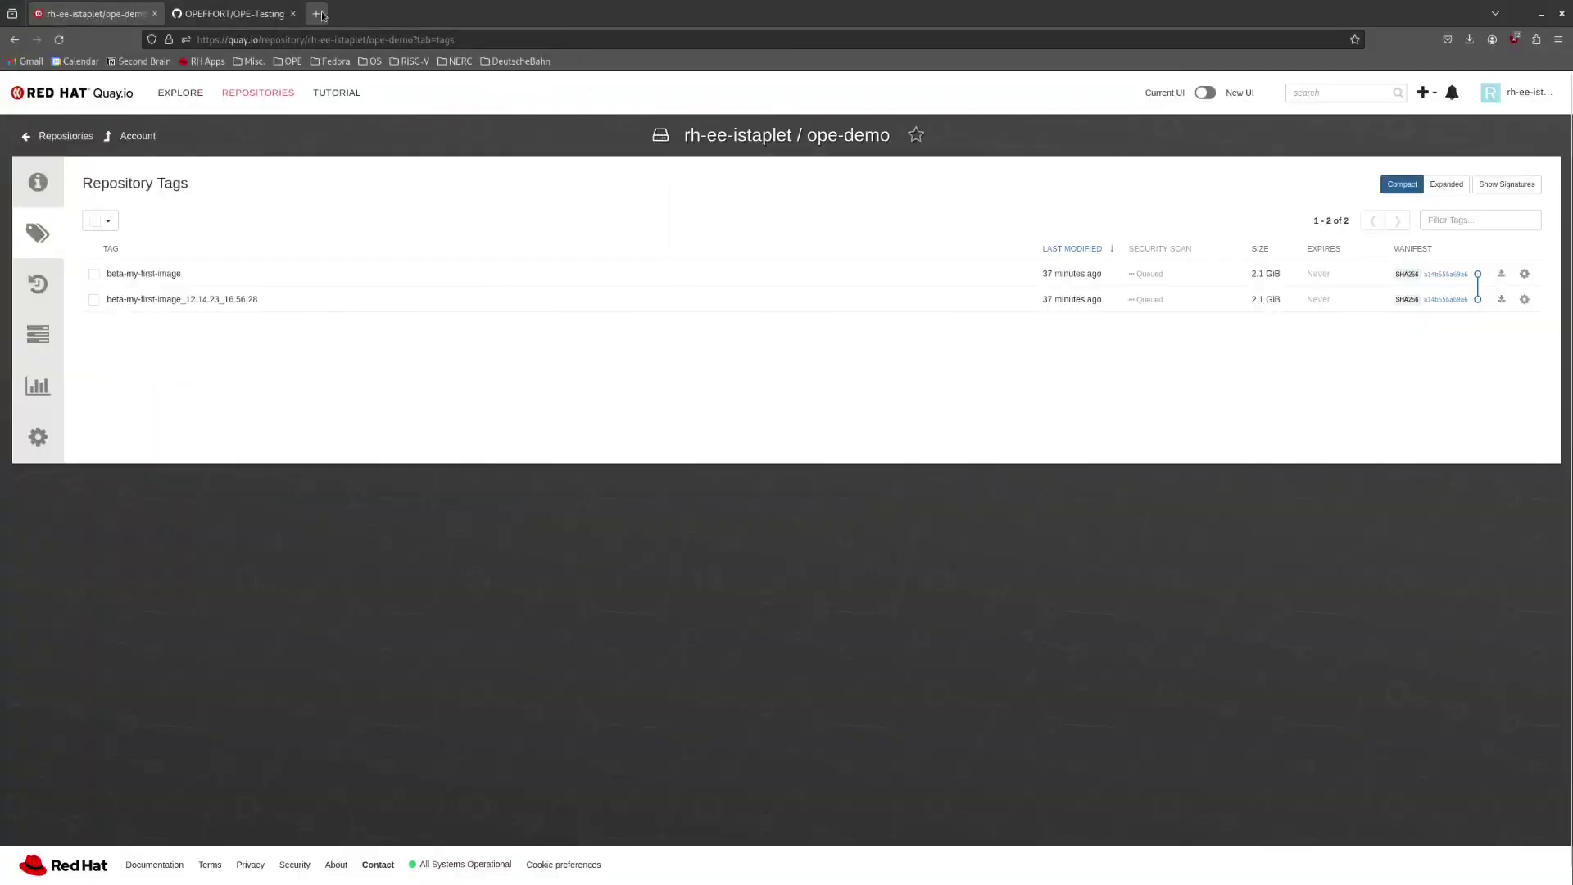
click(316, 13)
key(ctrl+v)
key(Return)
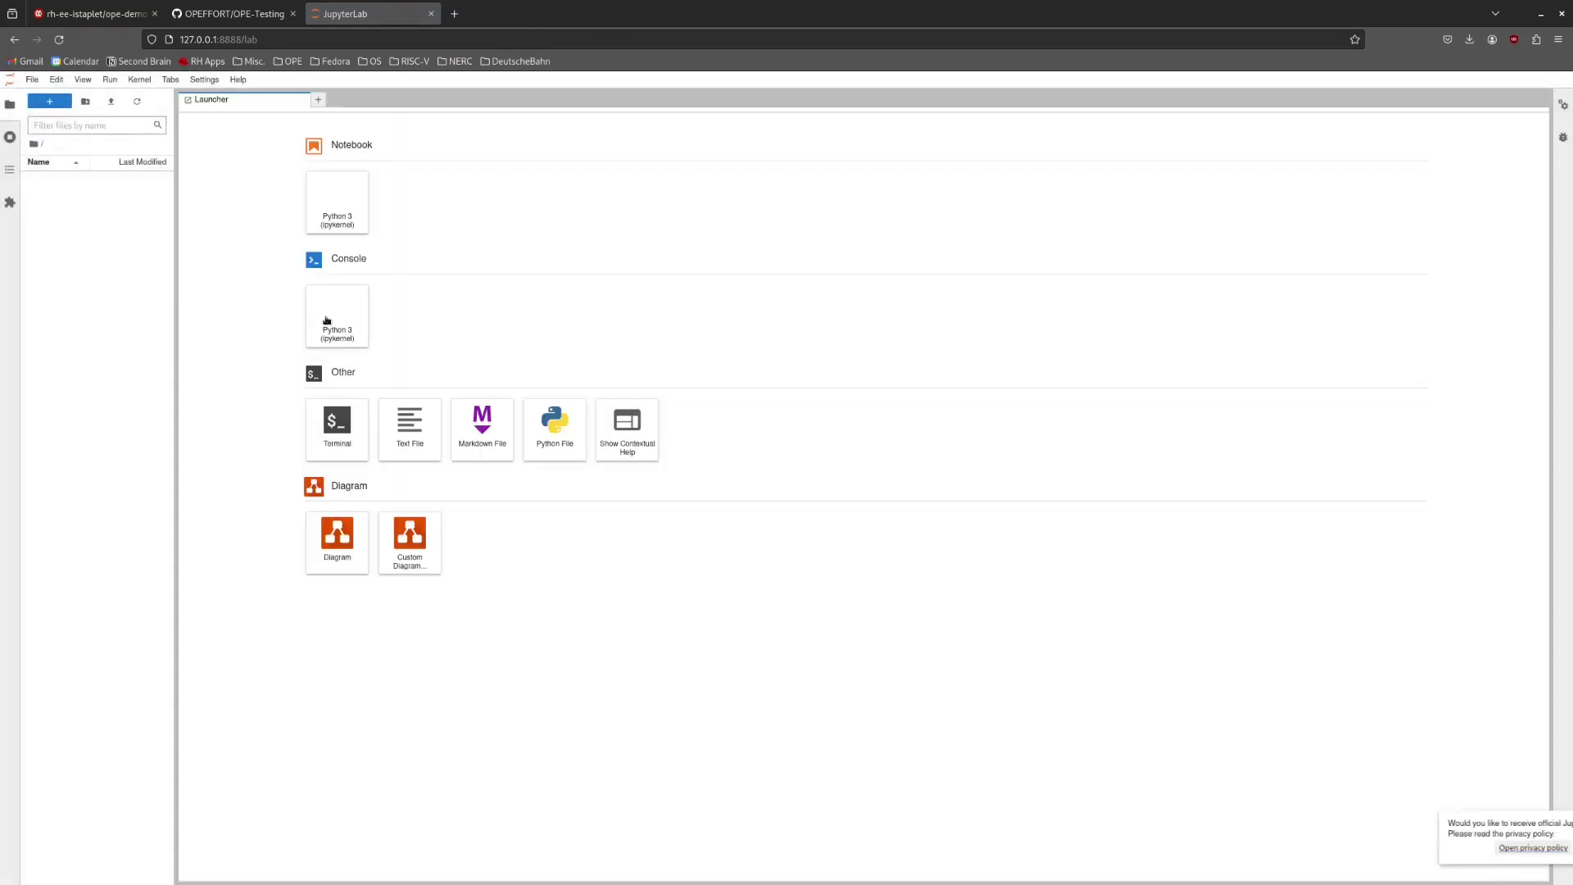
- Start a terminal in JupyterLab and run id -u to check the container's user ID
click(338, 444)
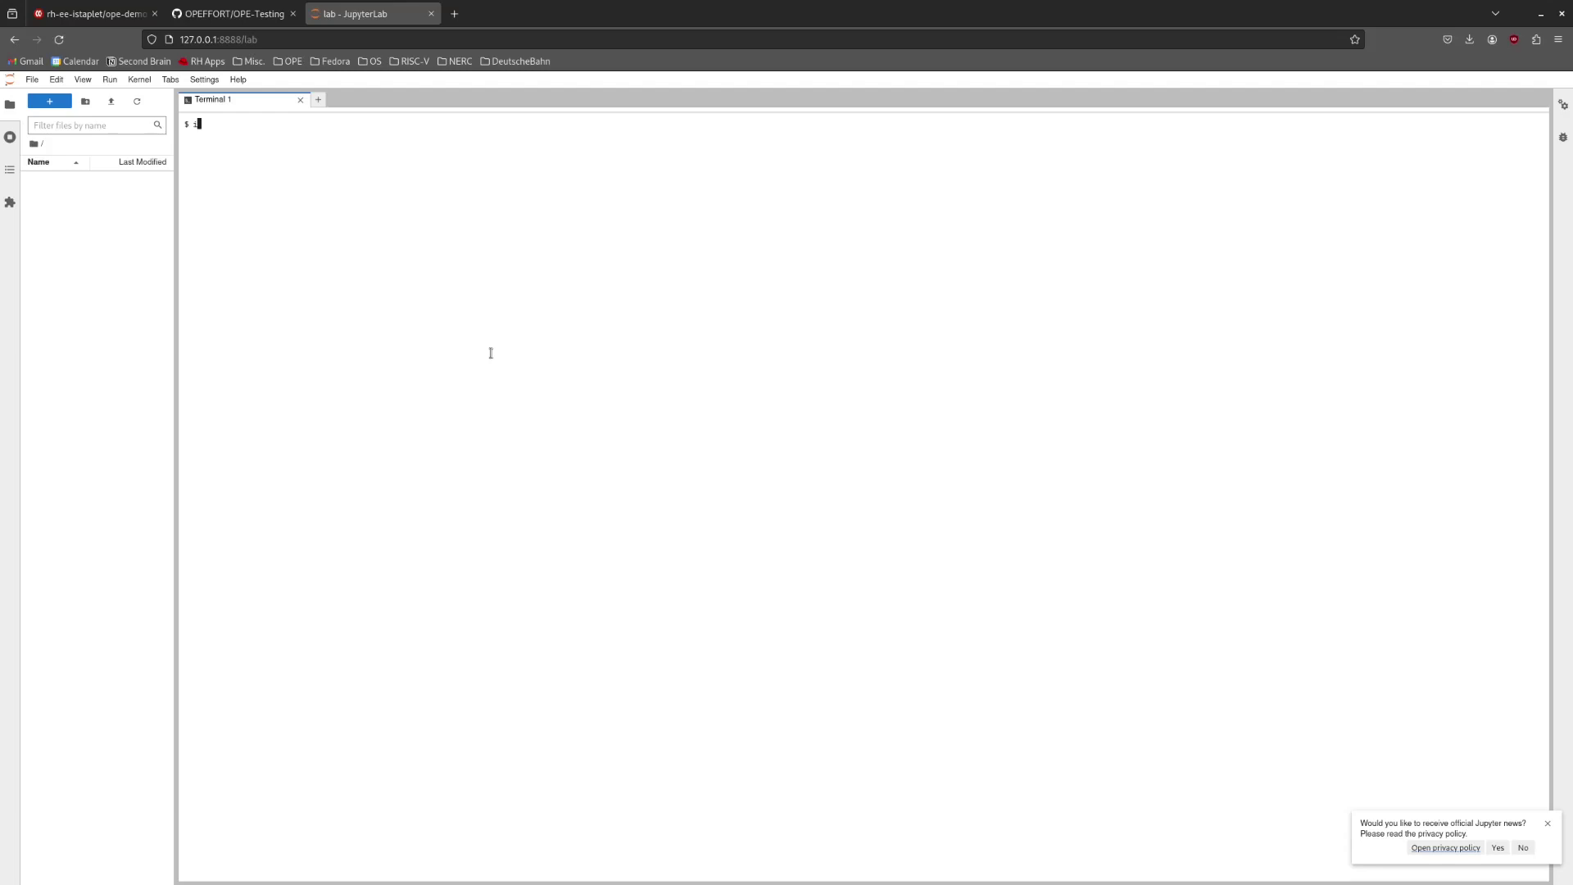
text(id -u)
key(Return)
triple_click(211, 136)
click(215, 141)
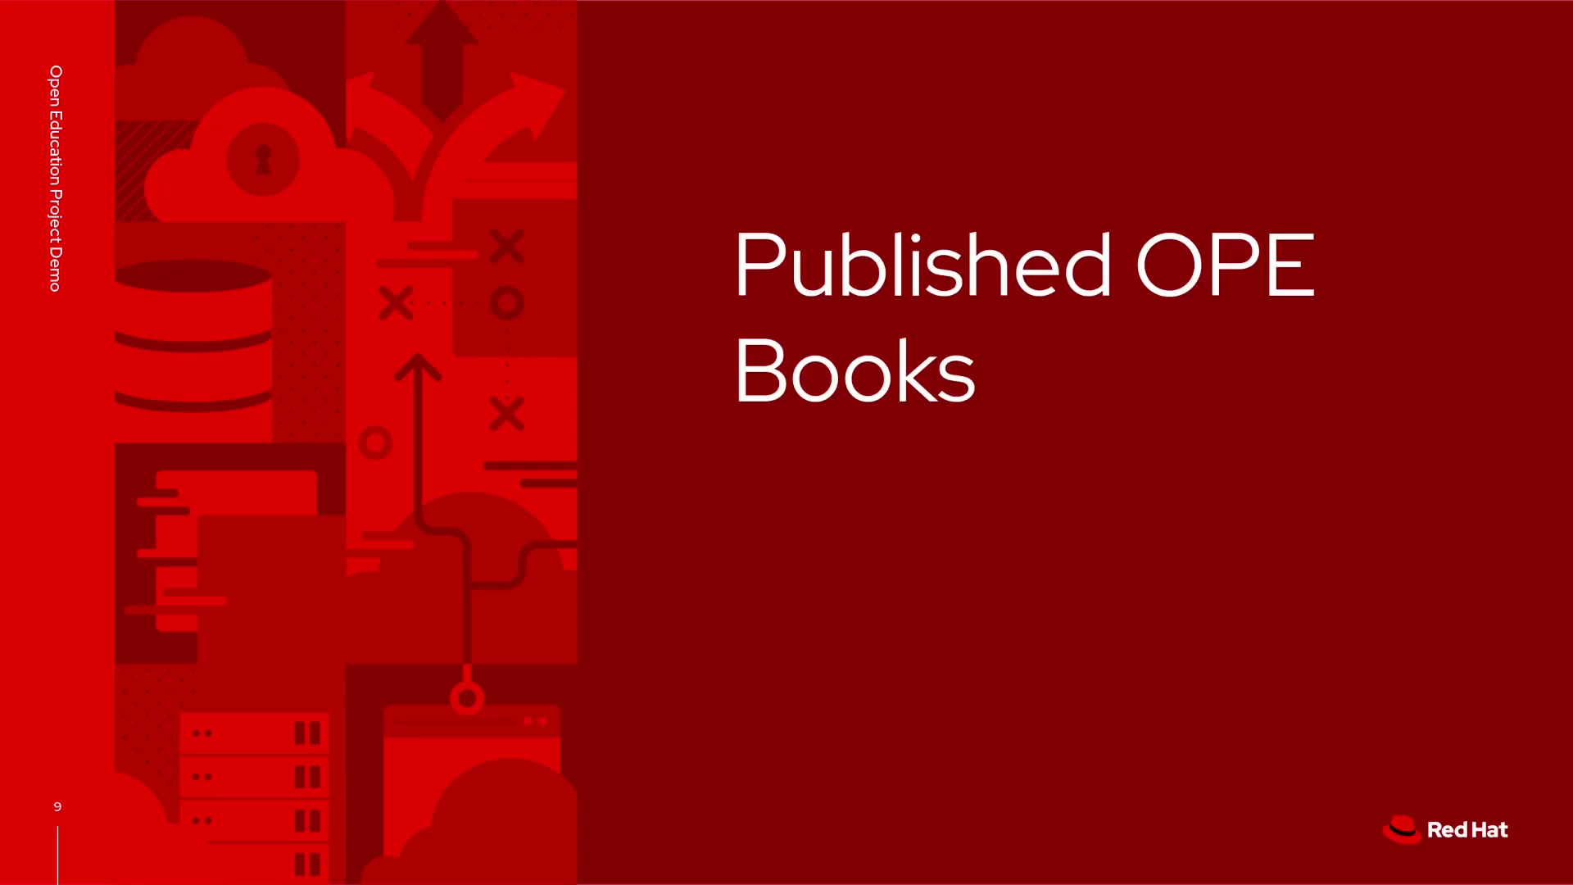
- View the OPE User Guide with its chapter on what the Open Education project is, and the OPE Contributor Guide
key(ctrl+Tab)
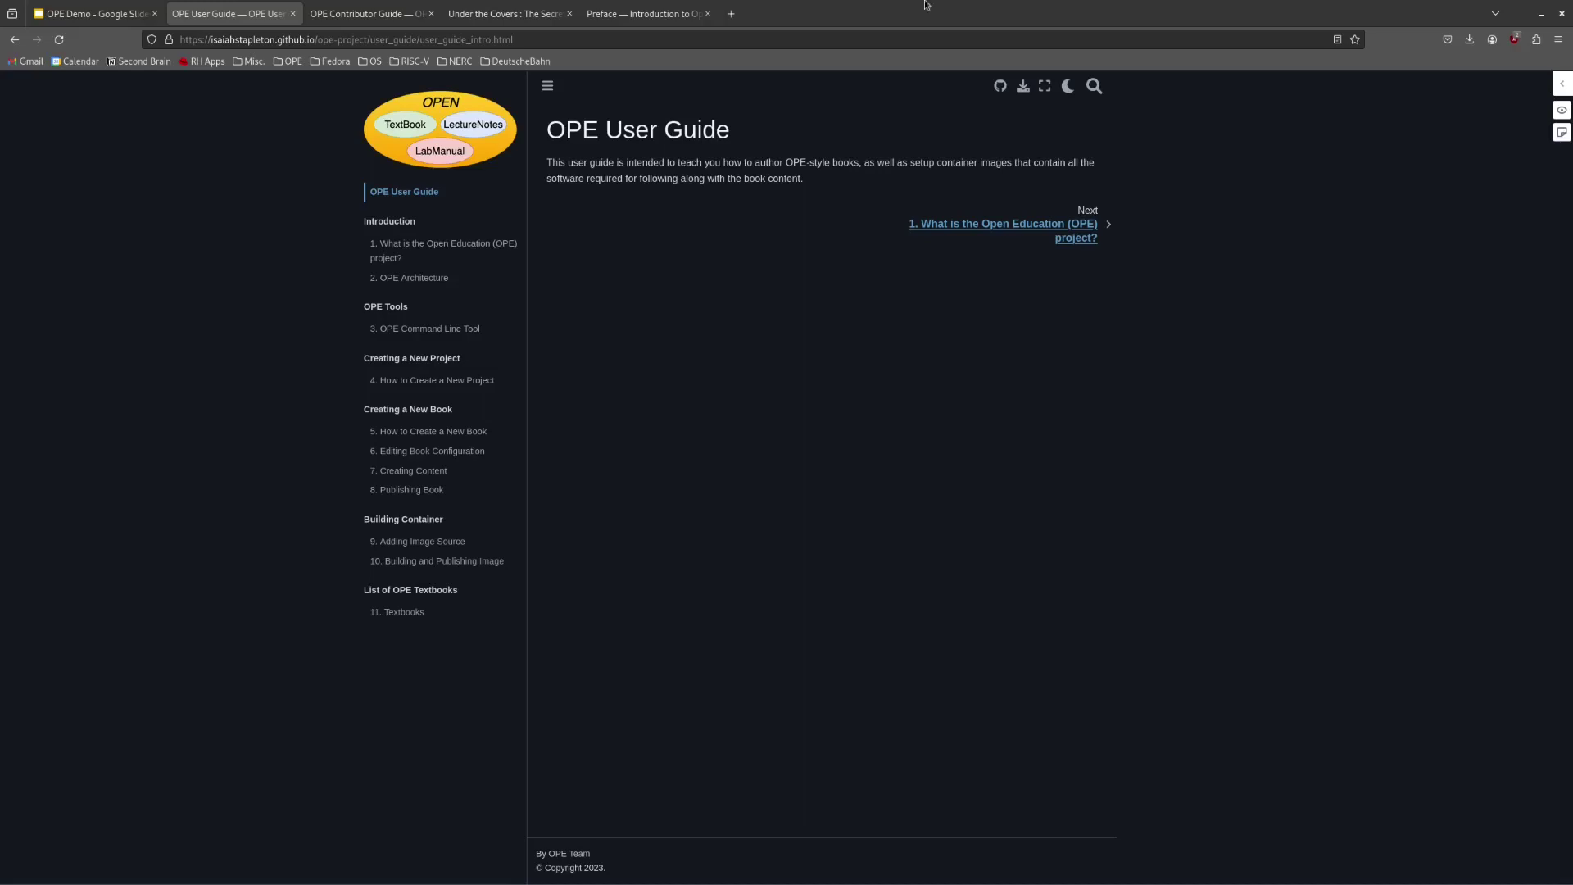
click(367, 14)
click(228, 14)
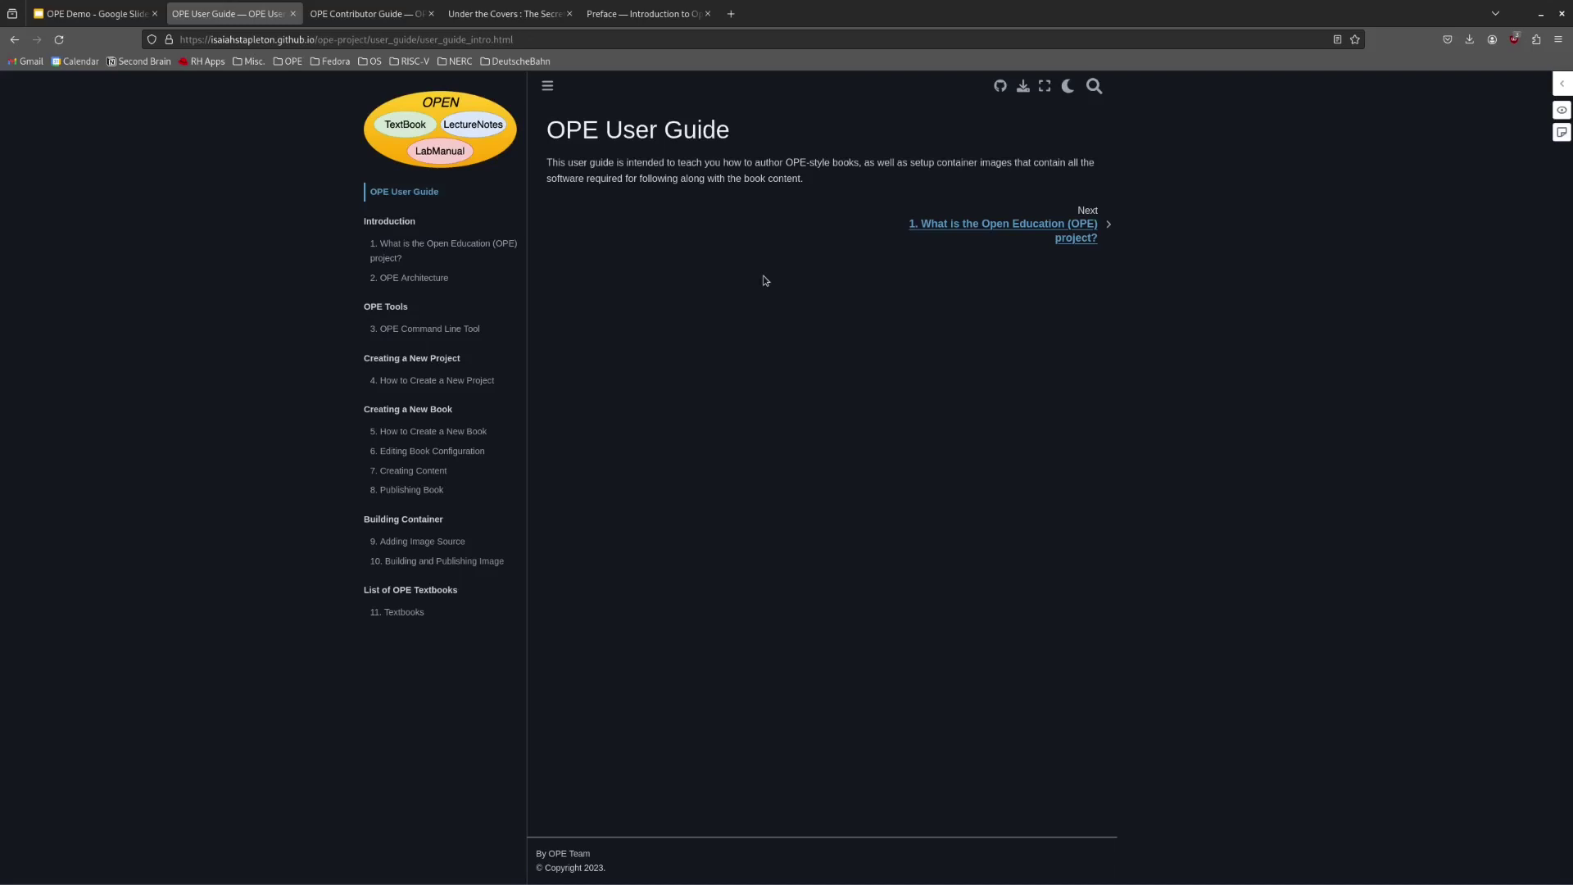
click(468, 242)
click(366, 13)
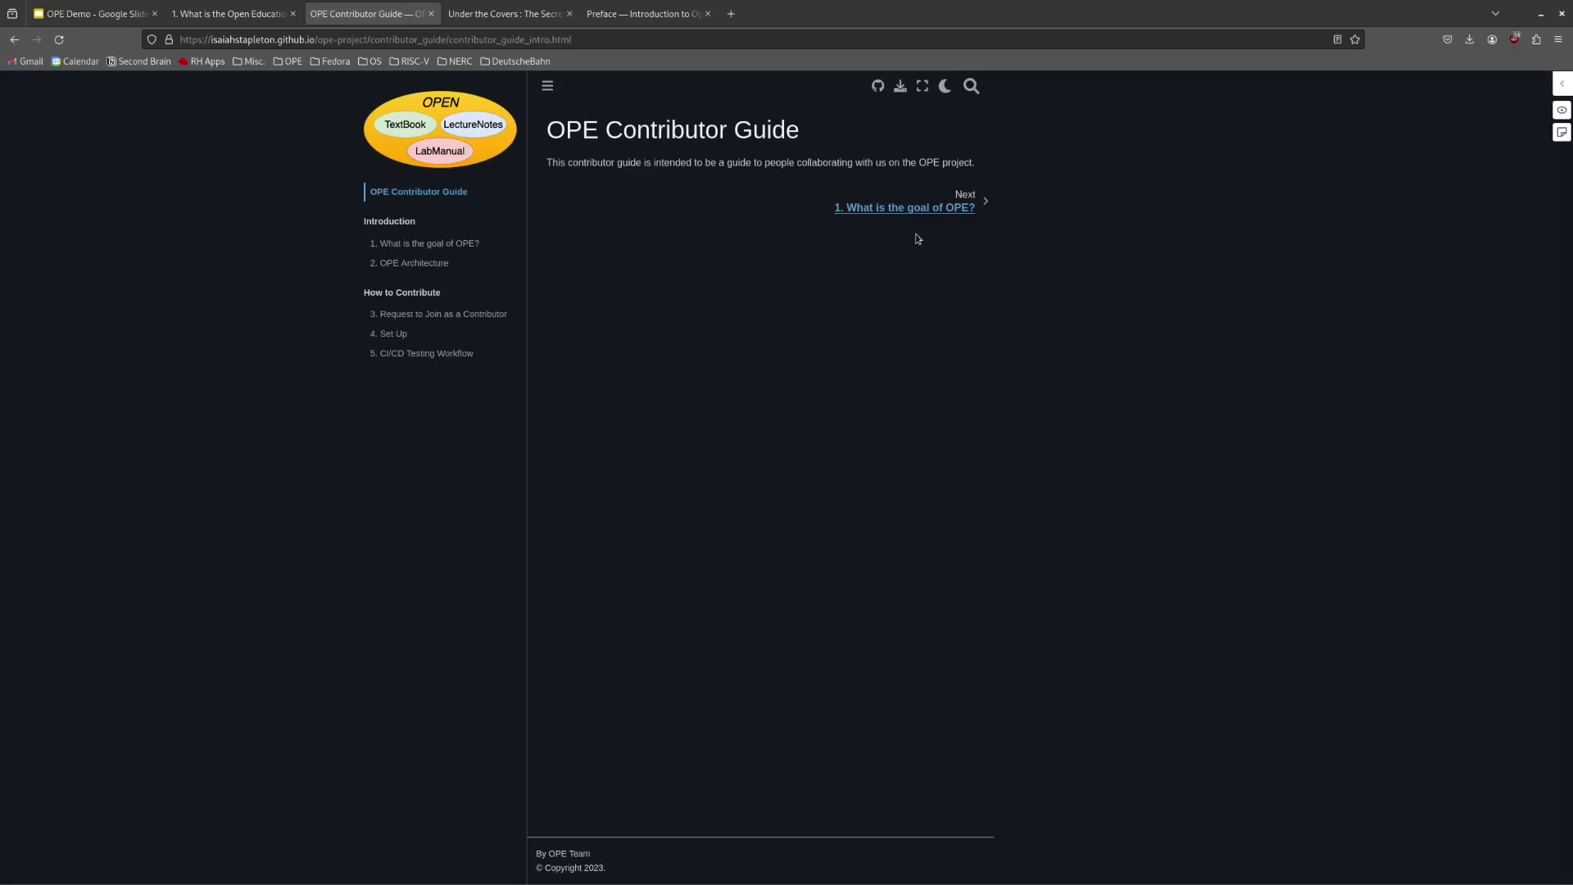
- In the Under the Covers book, browse the terminal chapter and reveal the answers to exercises 2.3.1 and 2.3.2
click(495, 8)
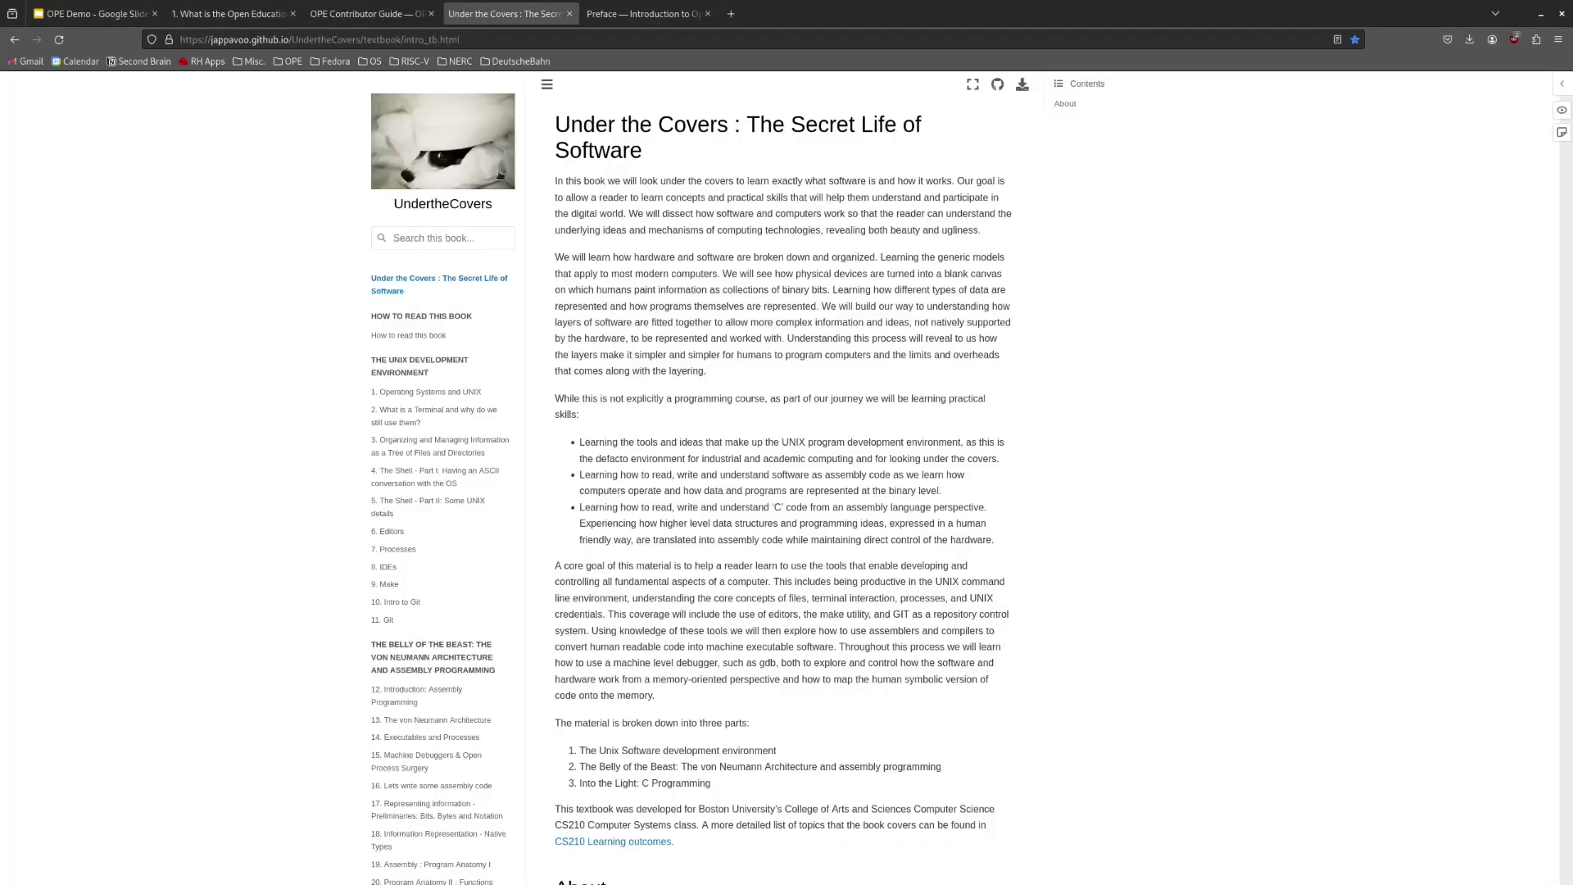
click(402, 406)
scroll(872, 472, down, 20)
scroll(871, 472, down, 20)
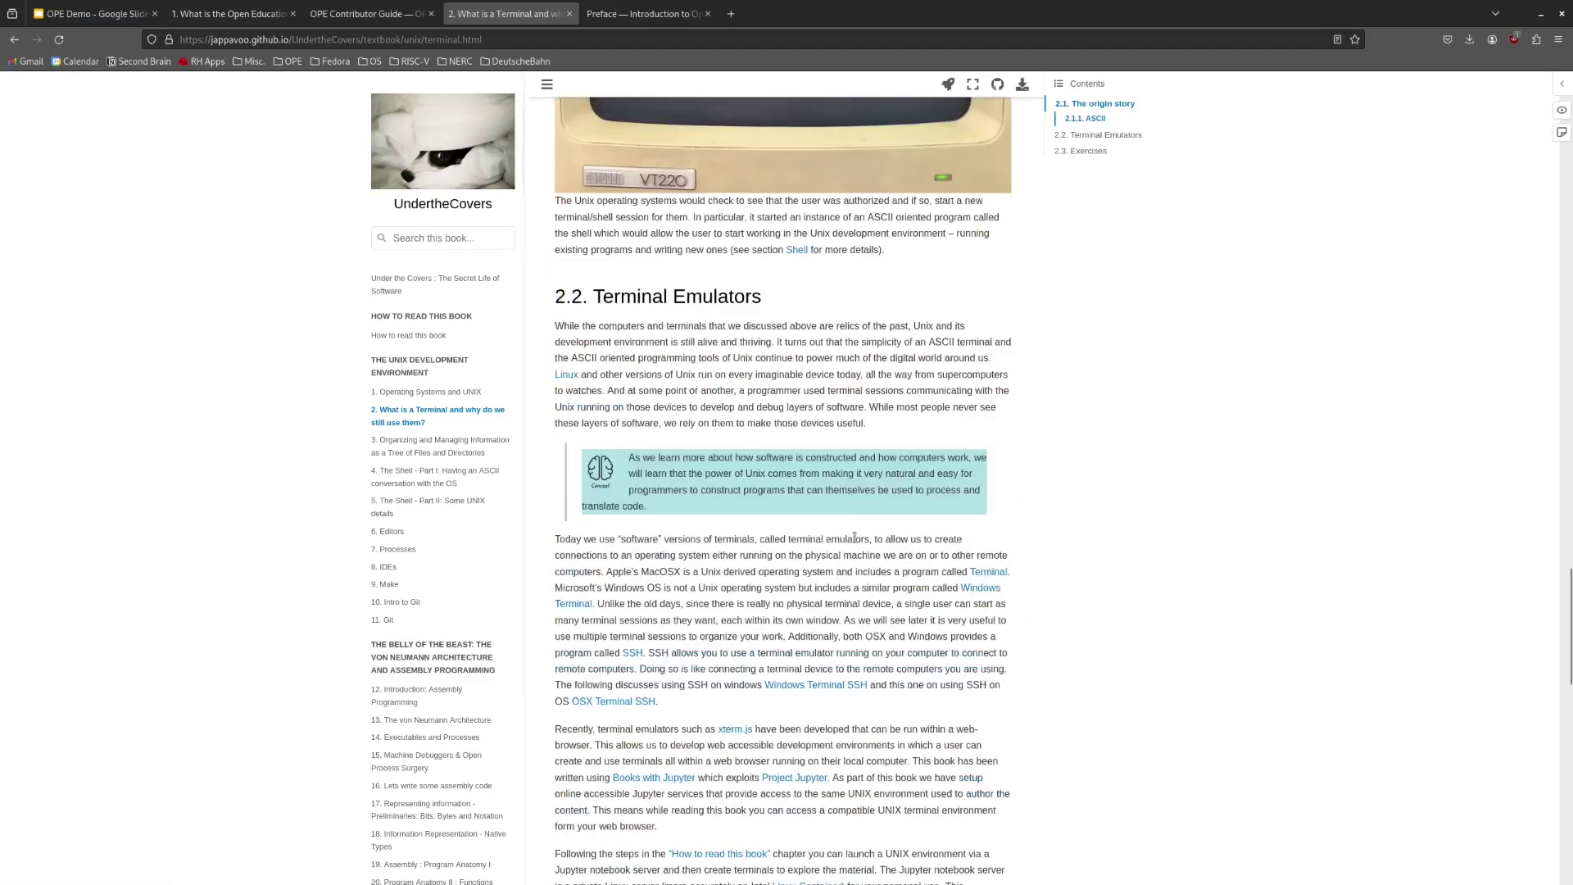
click(683, 521)
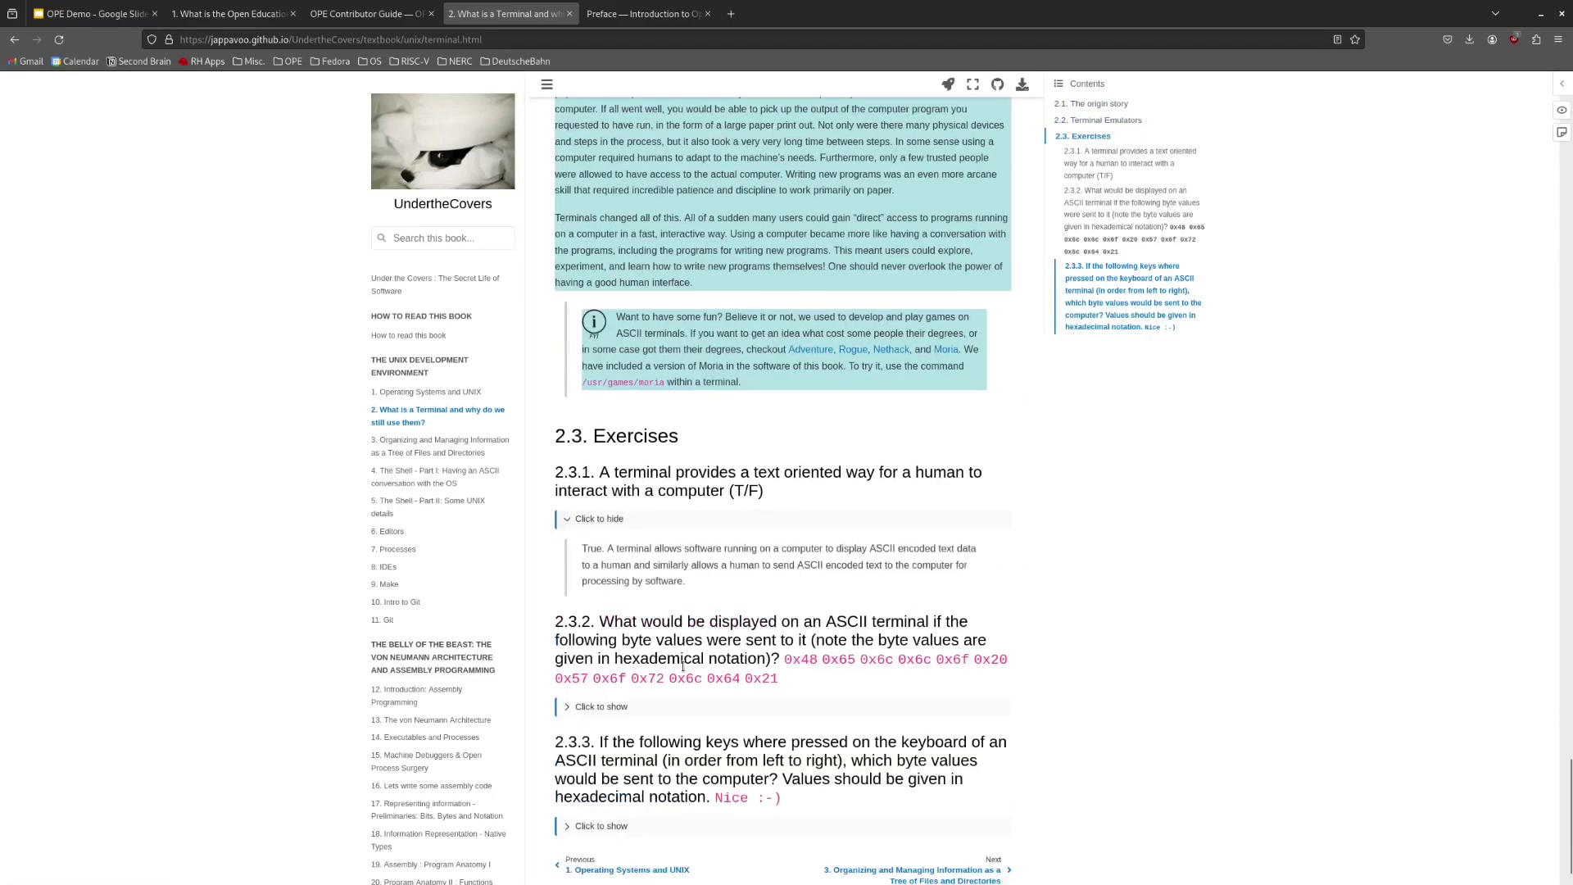
click(643, 707)
- Go to the chapter on organizing information as a tree of files and reveal the answers to exercises 3.4.1 and 3.4.2
click(414, 453)
scroll(778, 524, down, 15)
scroll(769, 532, down, 8)
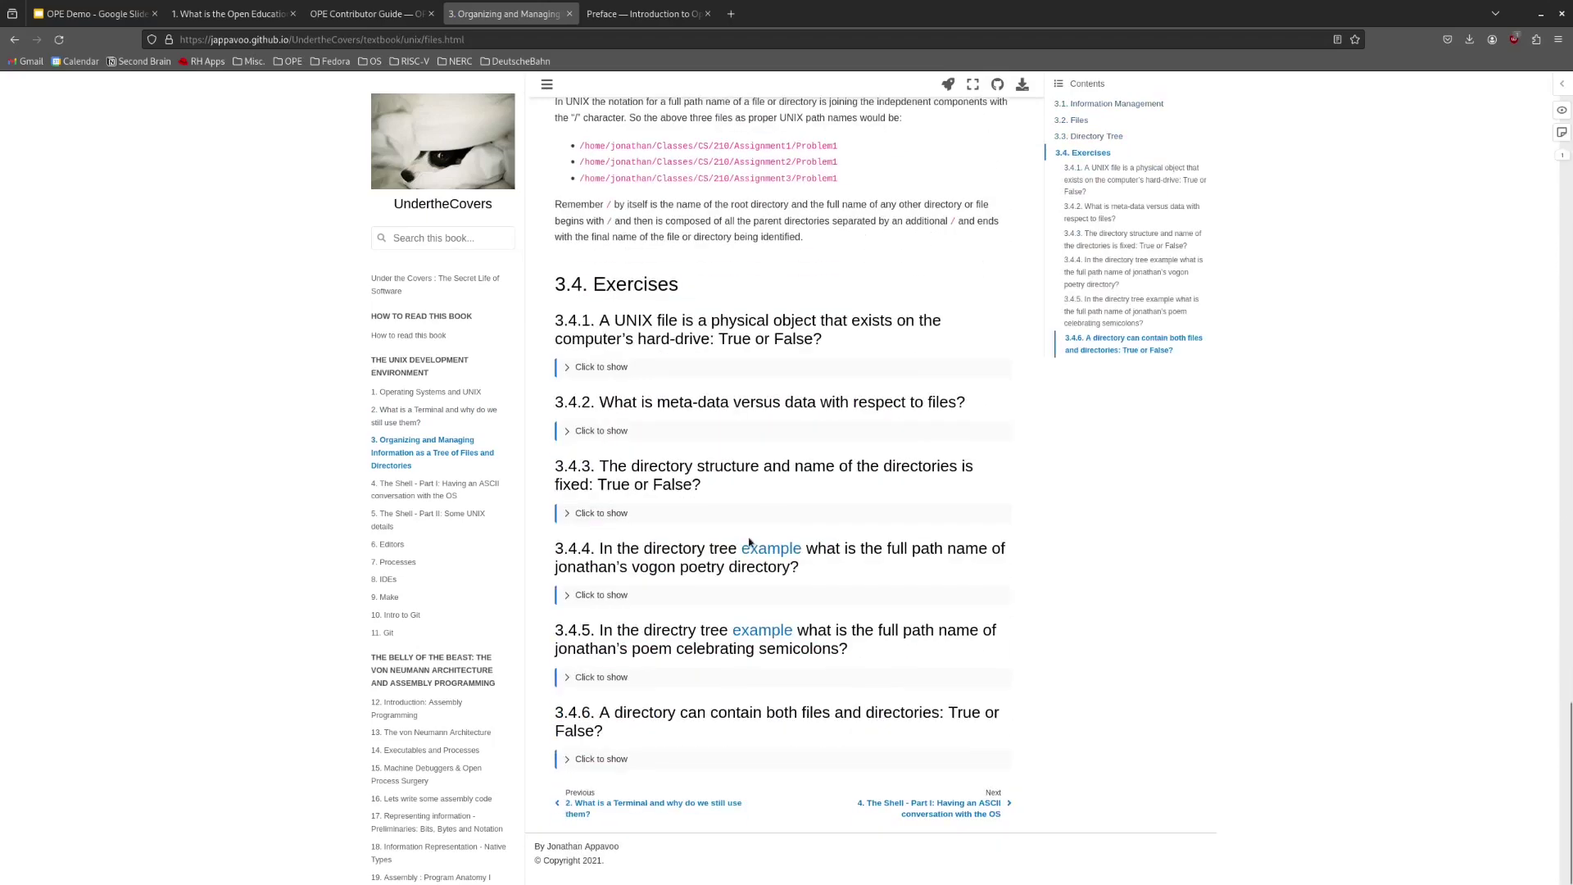
click(680, 432)
click(672, 369)
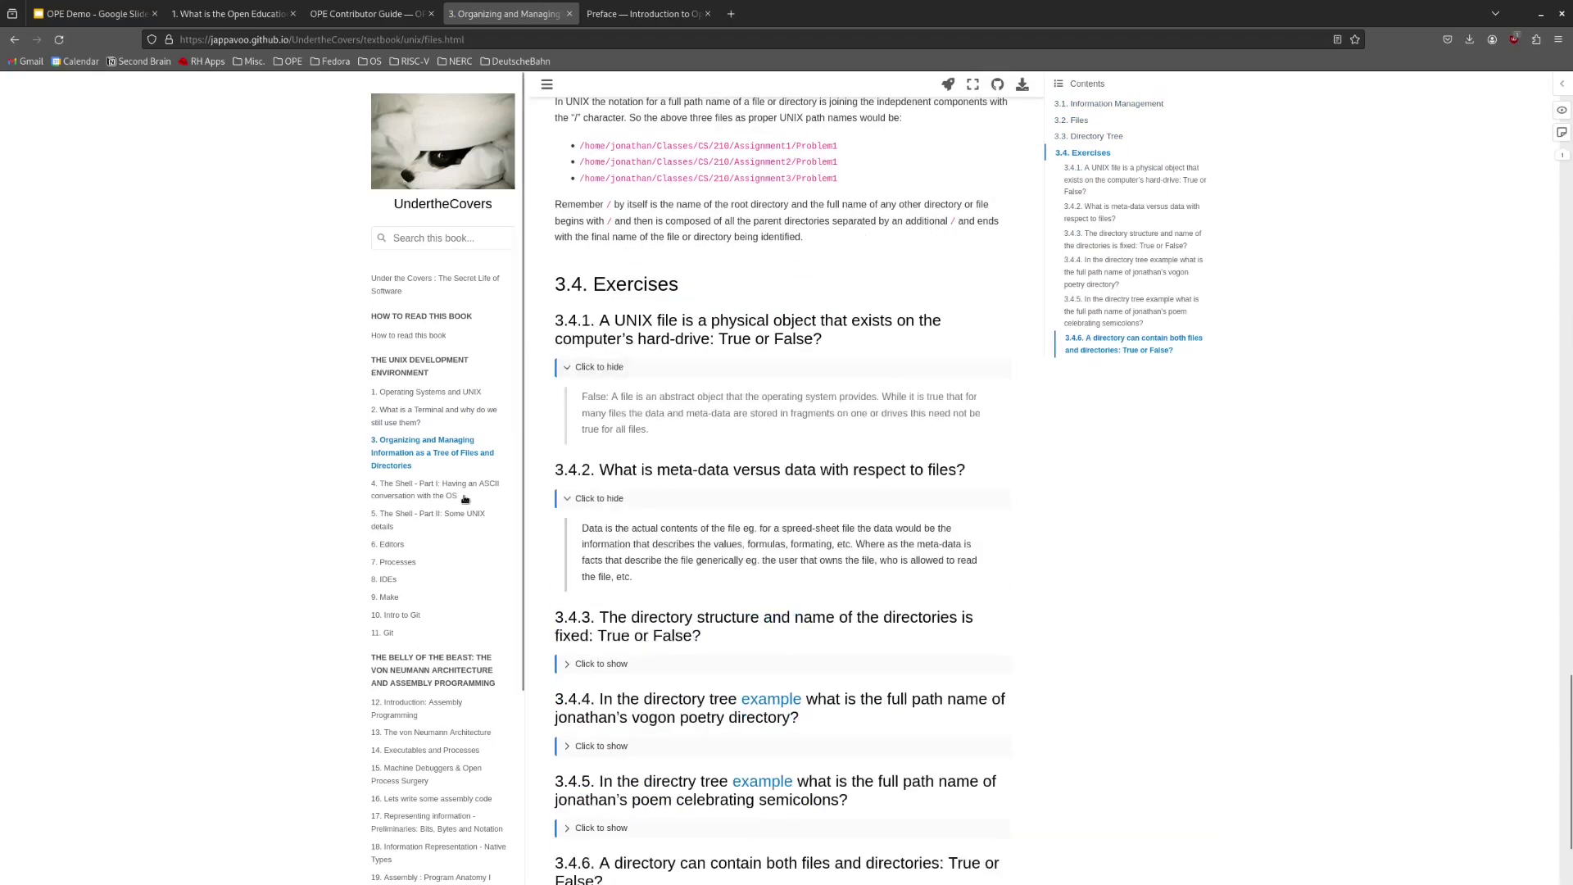
- Look through chapter 5, The Shell - Part II: Some UNIX details, and the Editors chapter of Under the Covers
click(428, 514)
scroll(793, 512, down, 20)
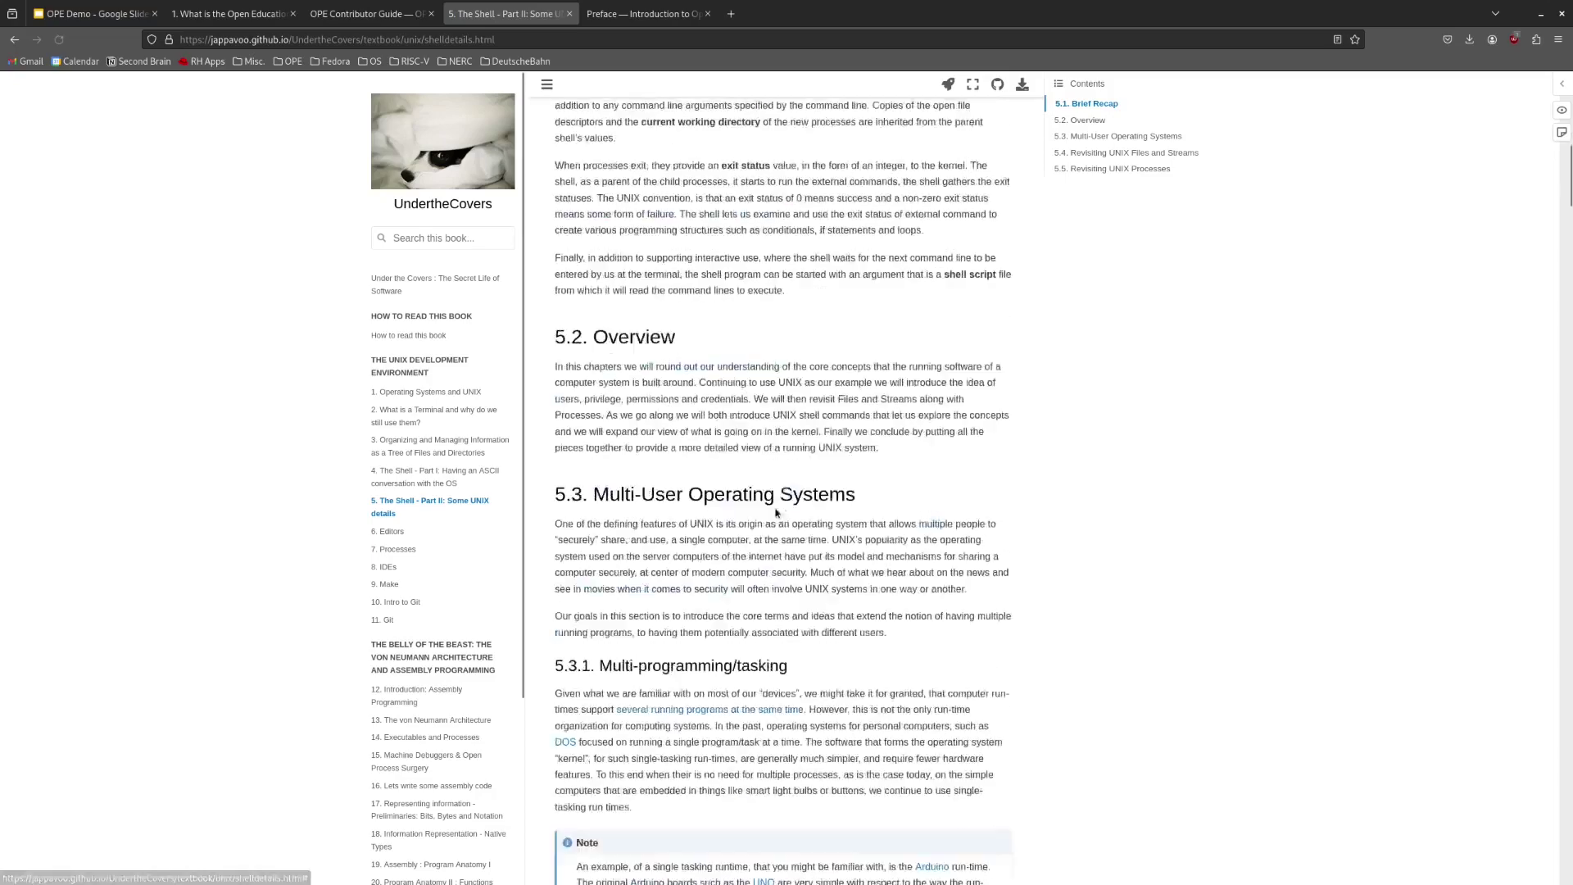
scroll(793, 512, down, 9)
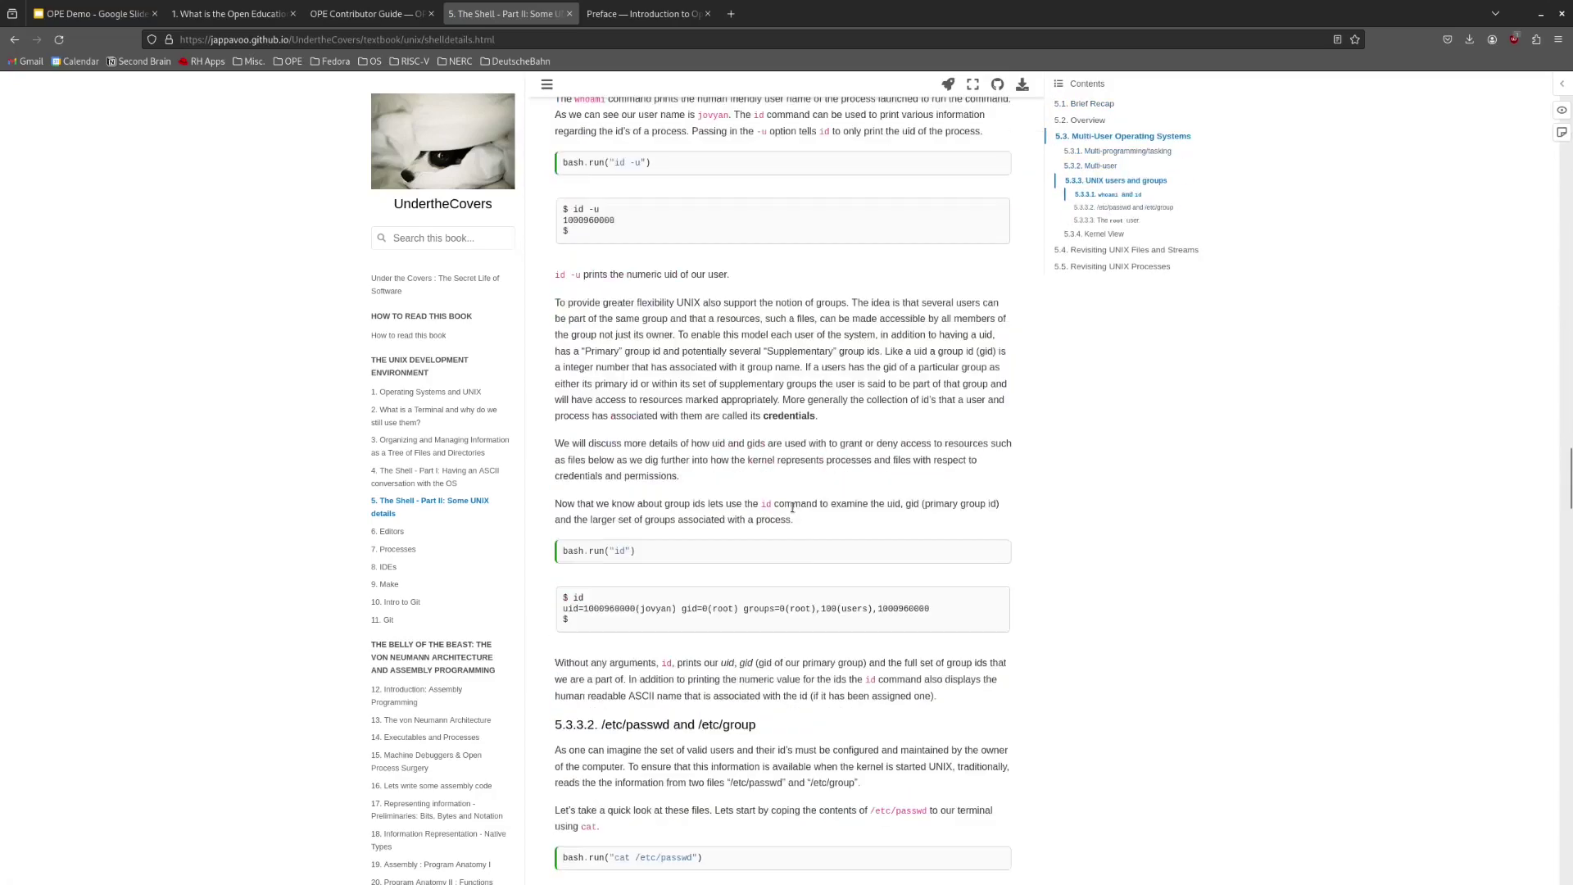
scroll(791, 508, down, 15)
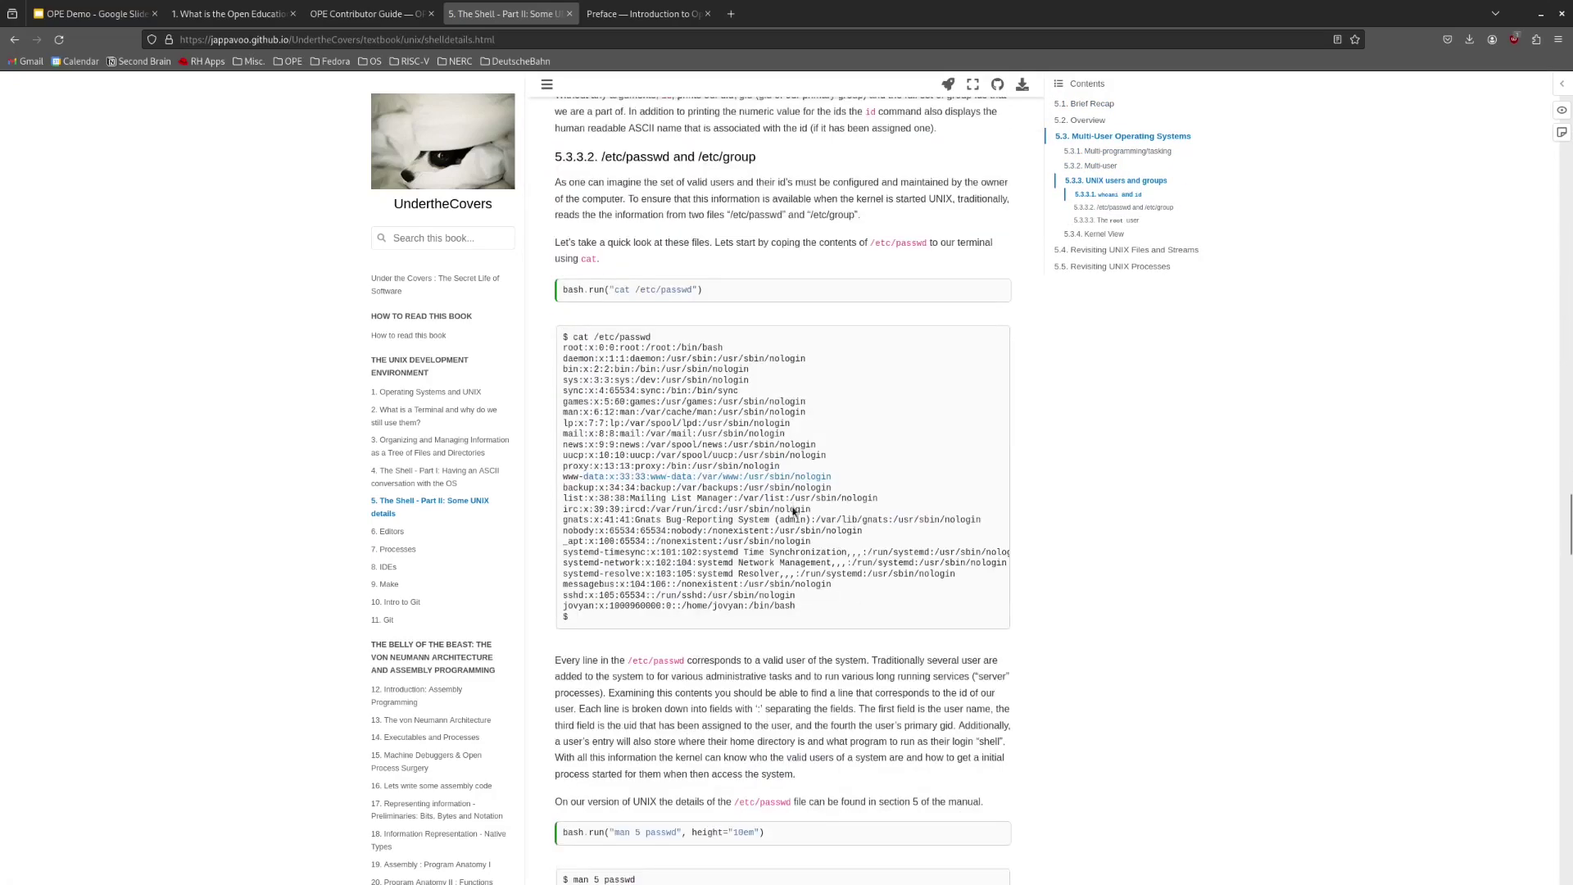
scroll(791, 515, down, 10)
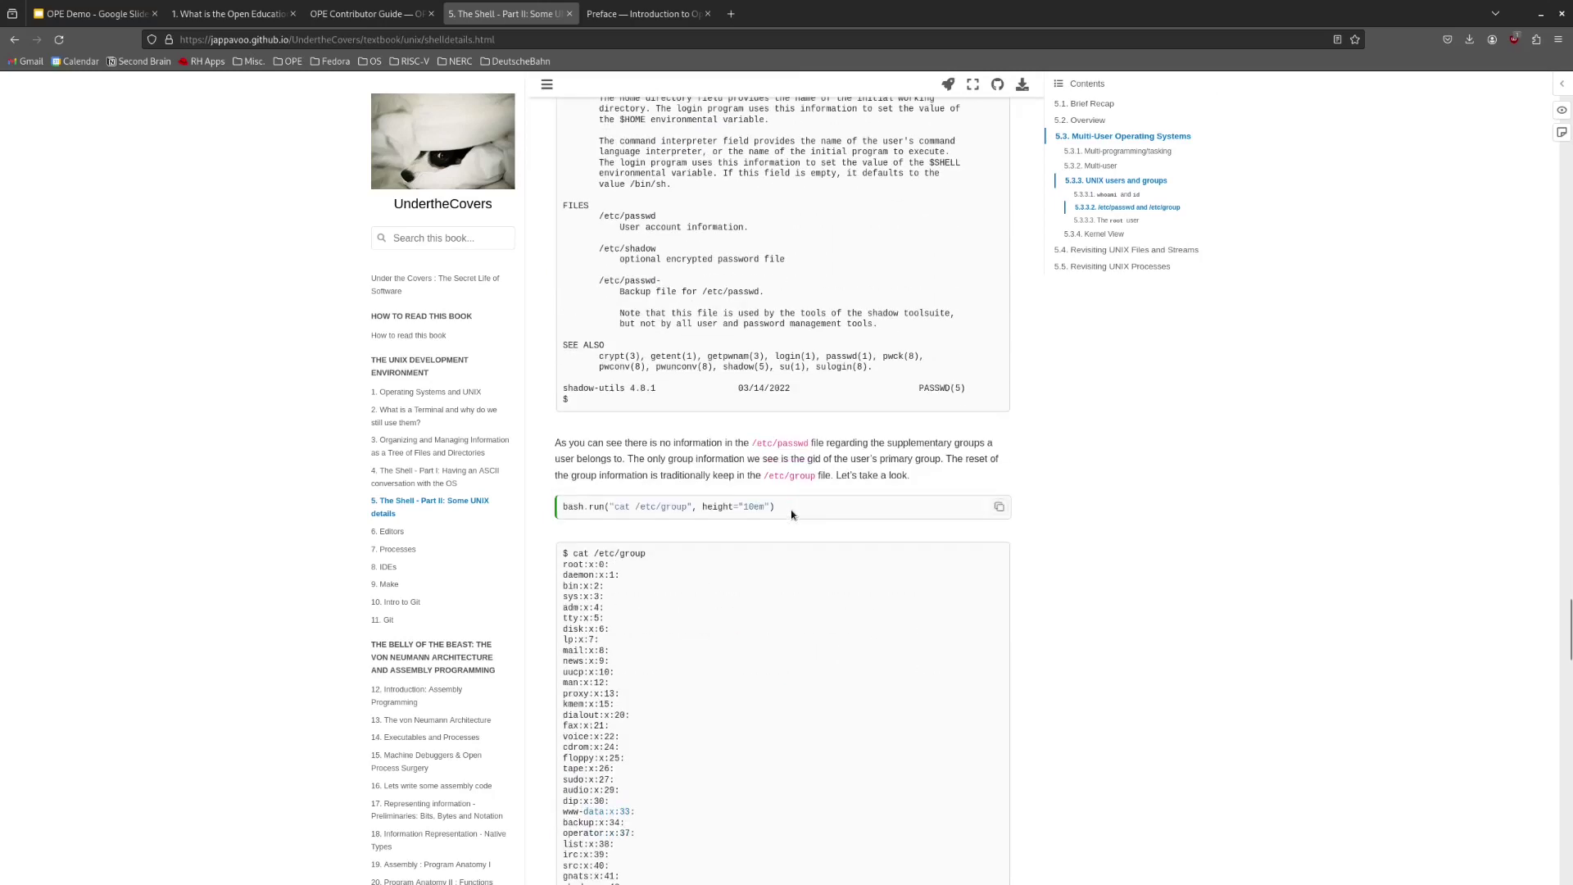
scroll(791, 515, down, 8)
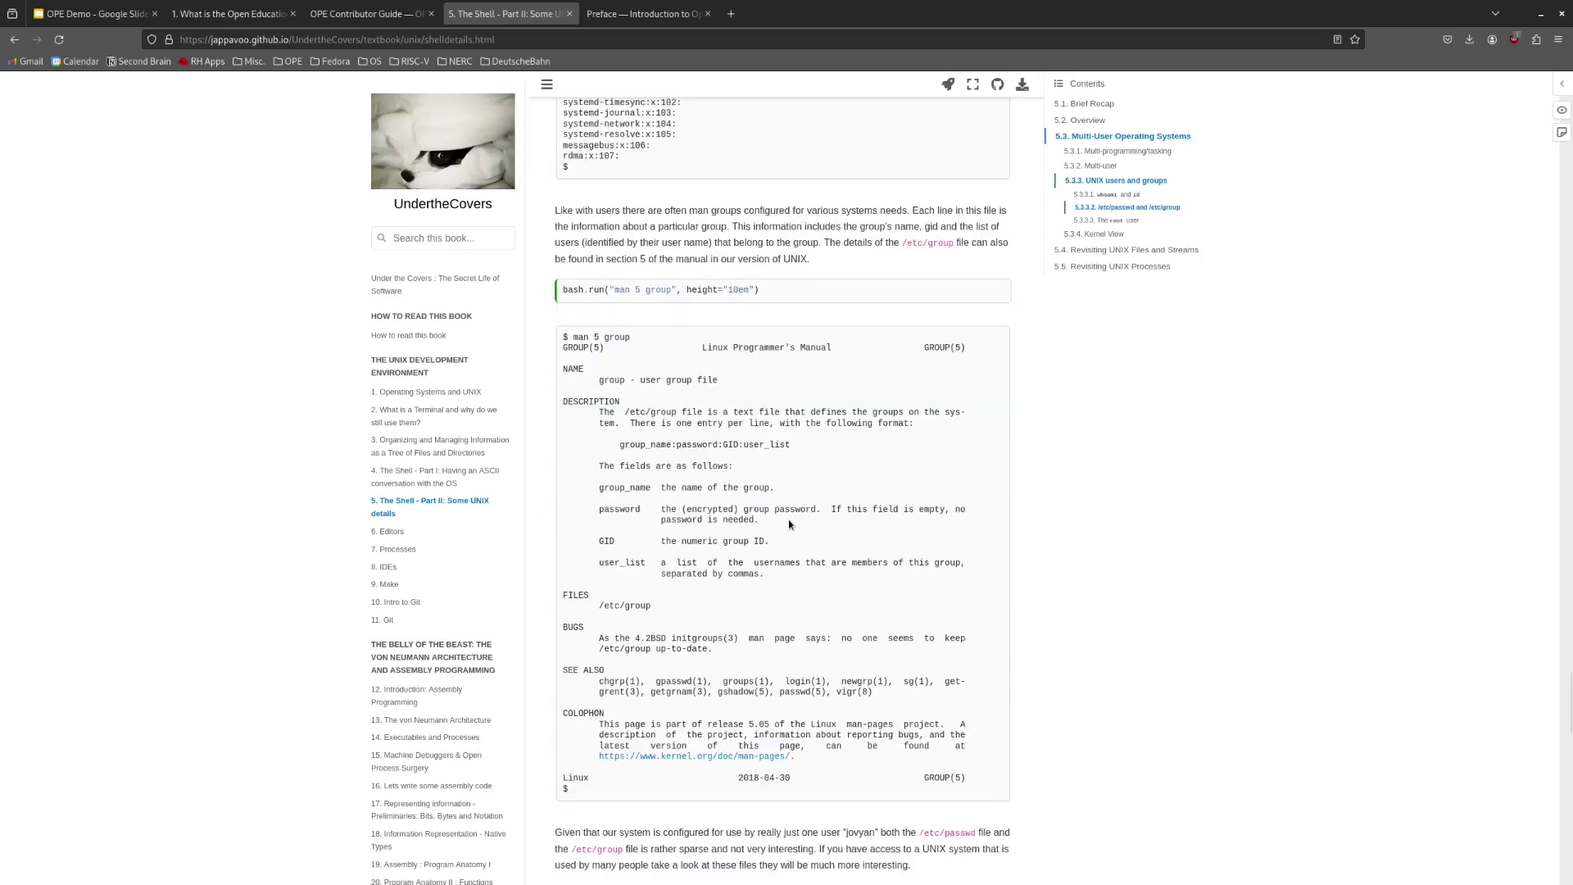
scroll(791, 524, down, 13)
scroll(782, 541, down, 9)
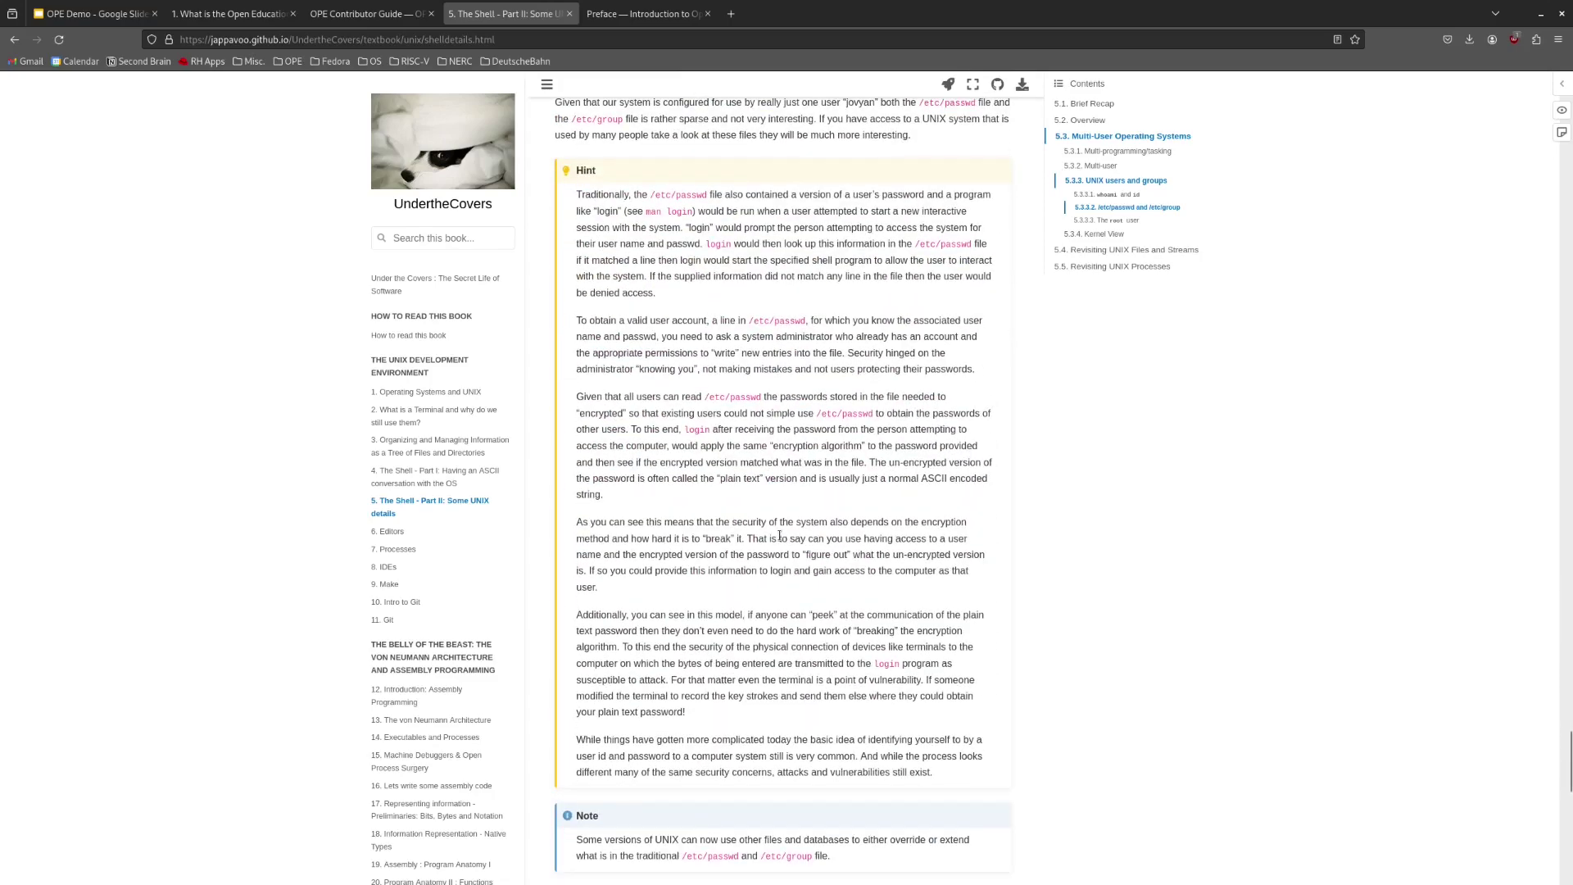
scroll(773, 527, down, 12)
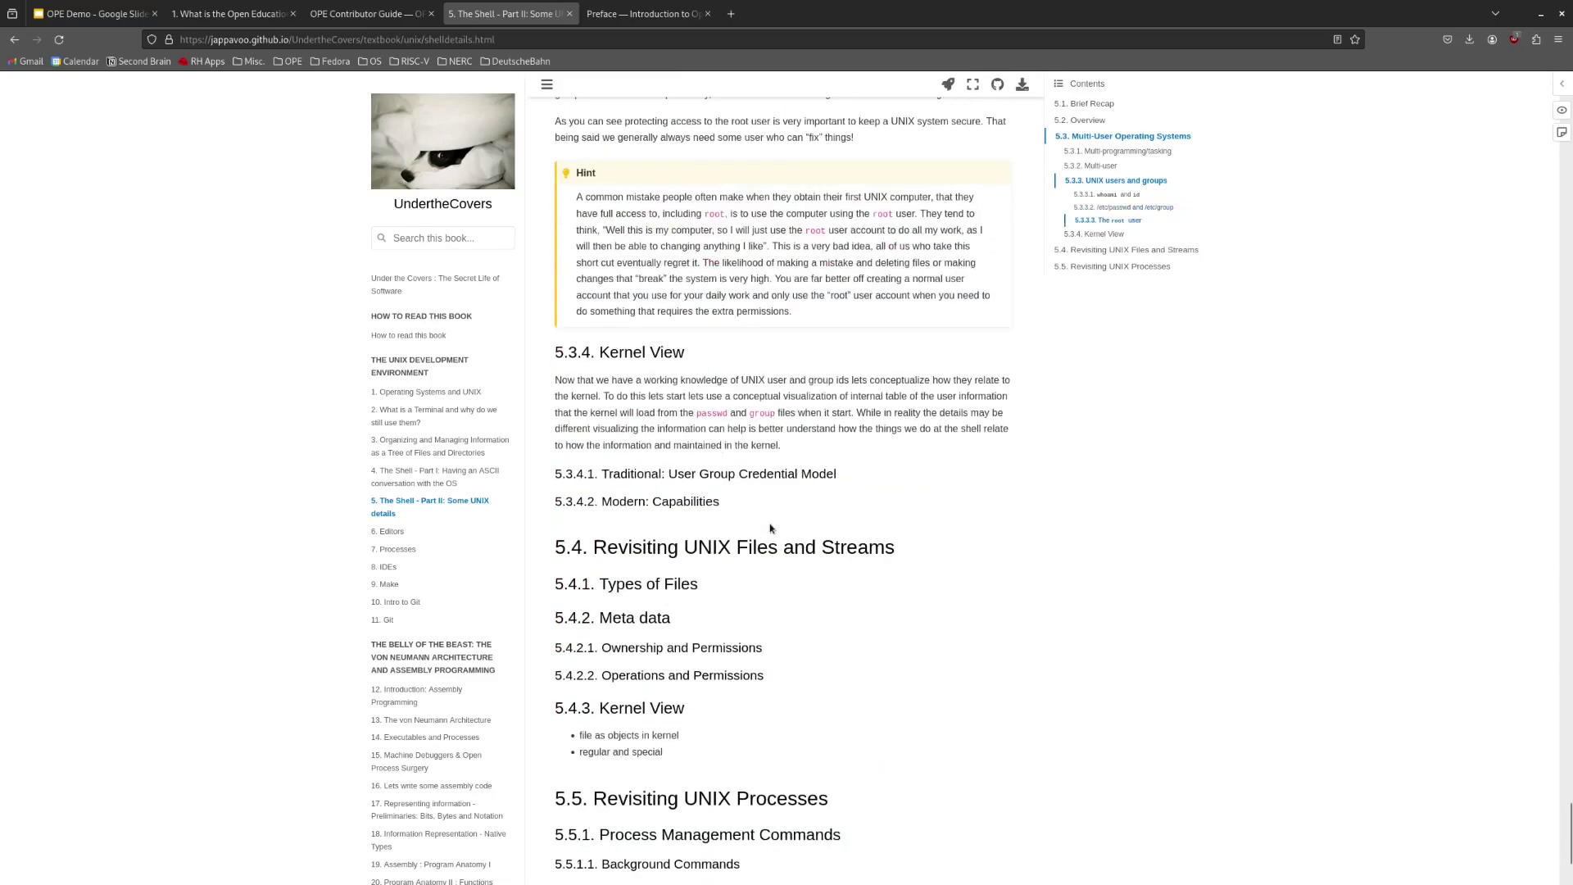
click(438, 539)
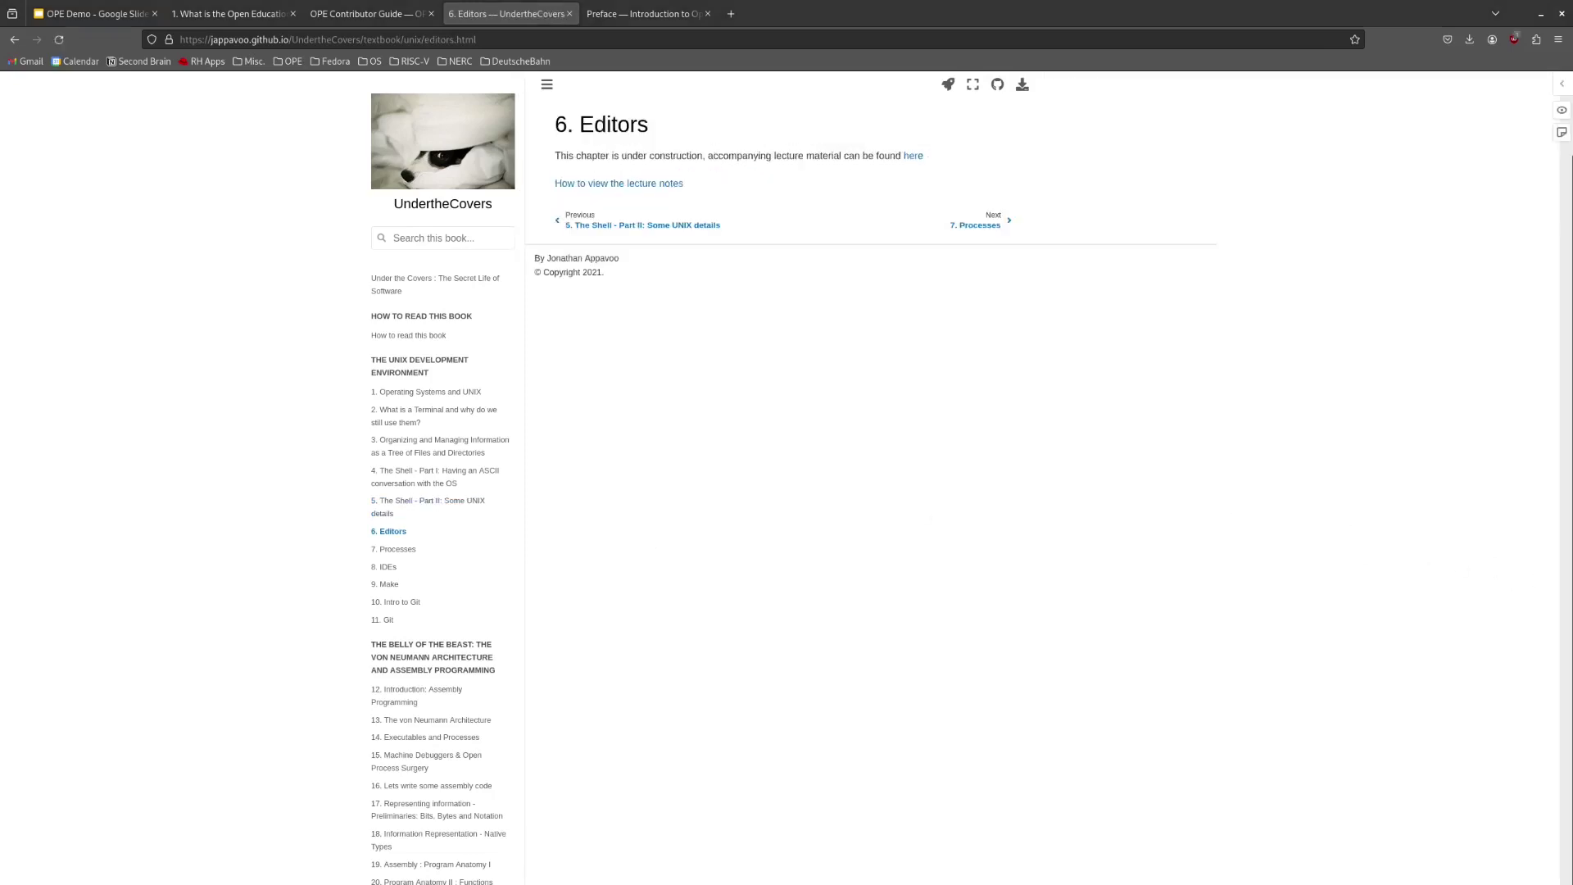
- In the Introduction to Operating Systems book, view chapter 1, Introduction, and look through chapter 3, Operating System Structure & Unix/Linux
click(623, 13)
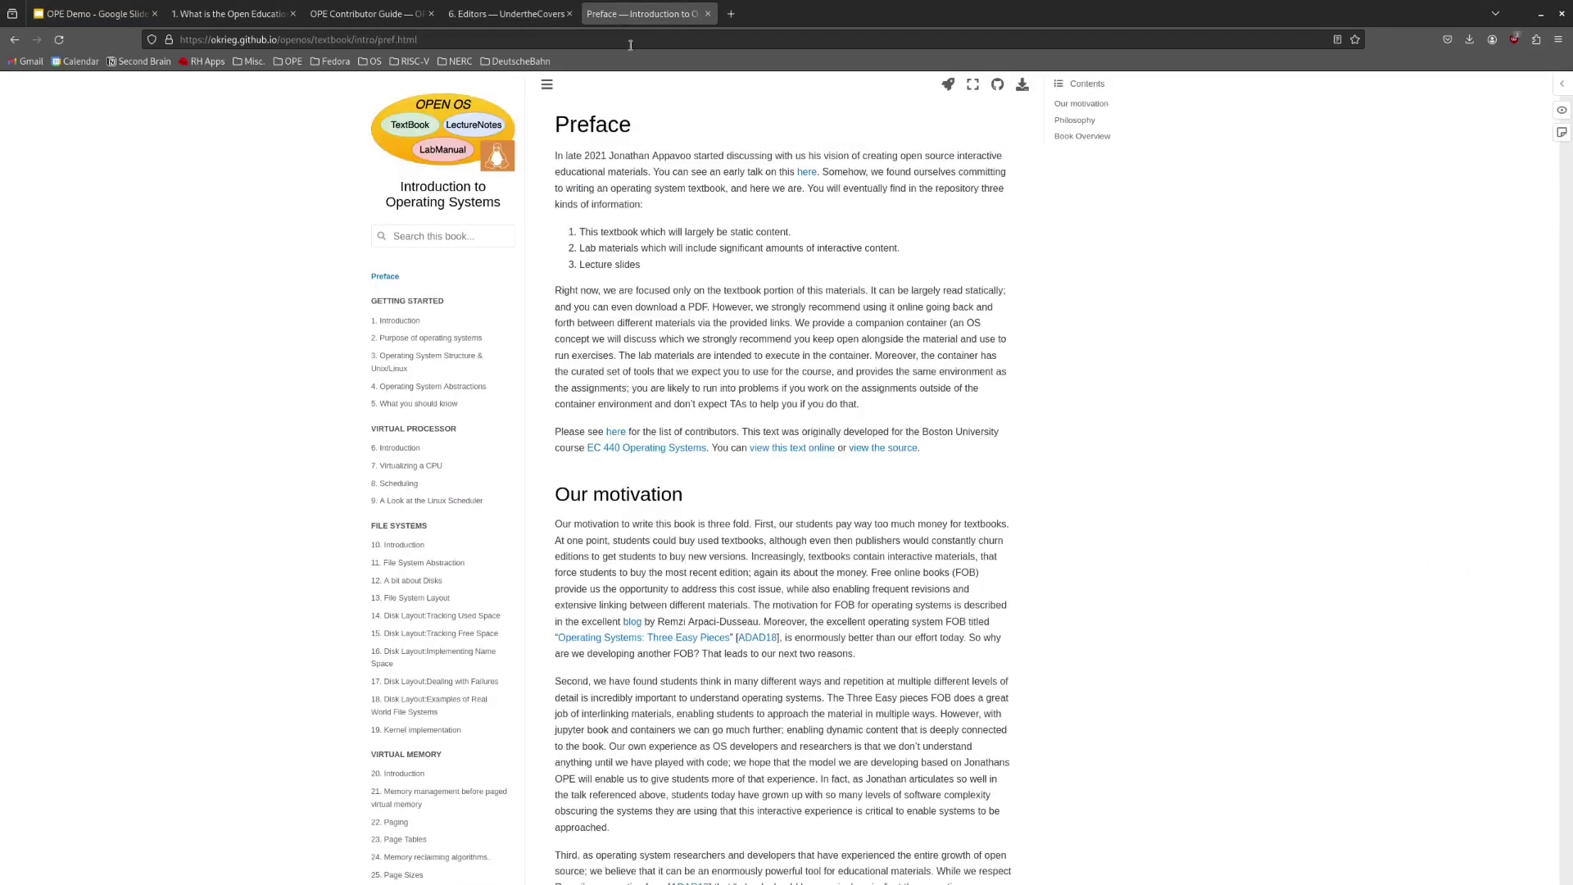
click(436, 322)
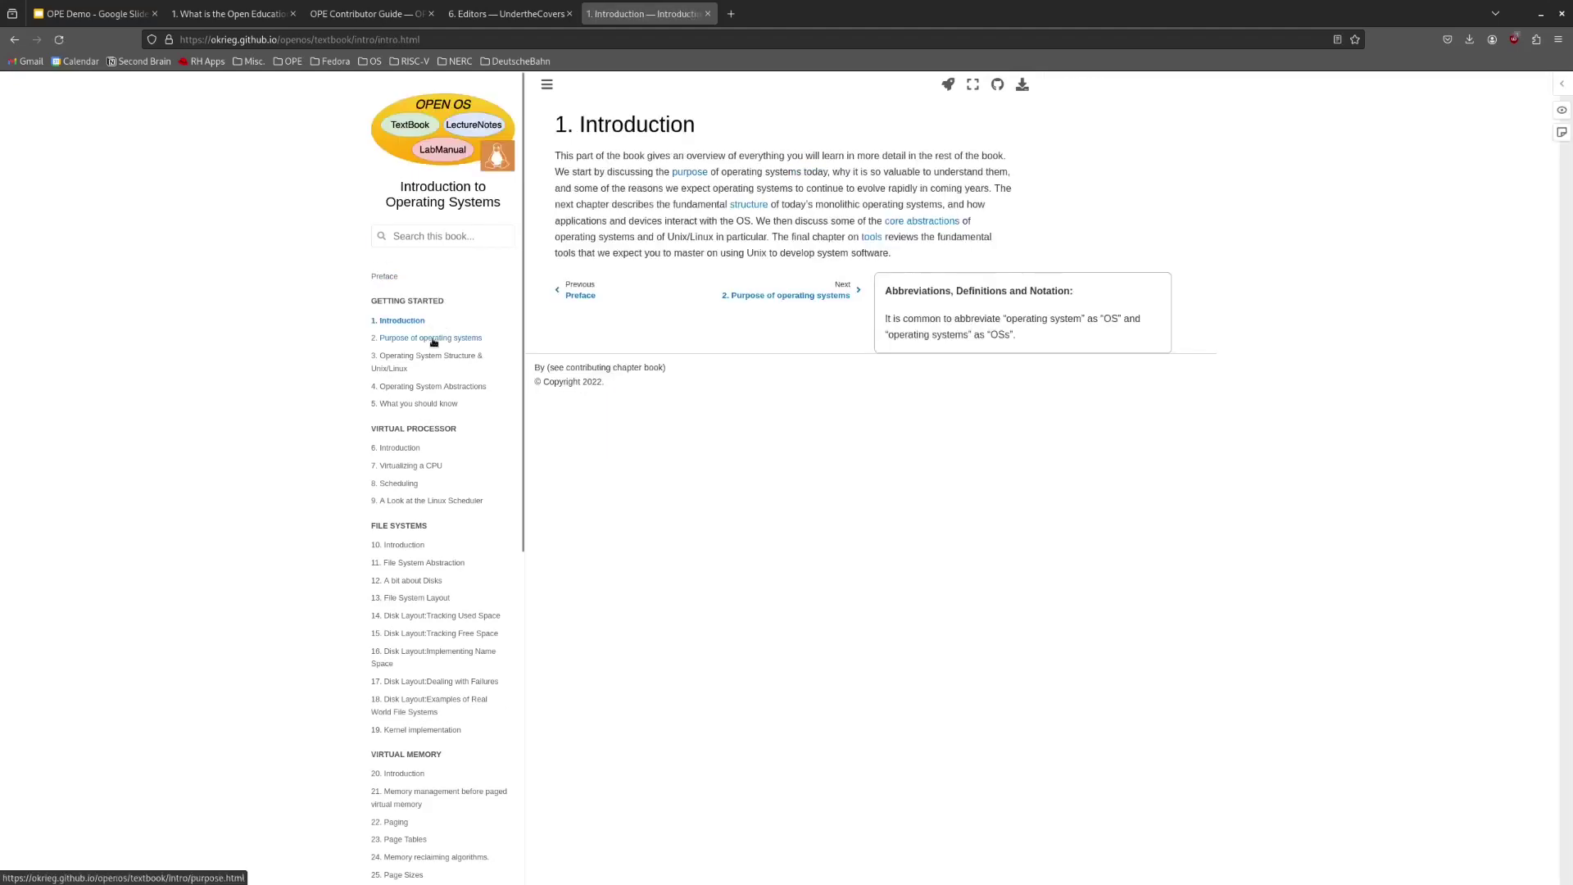
click(436, 355)
scroll(748, 430, down, 15)
scroll(748, 430, down, 10)
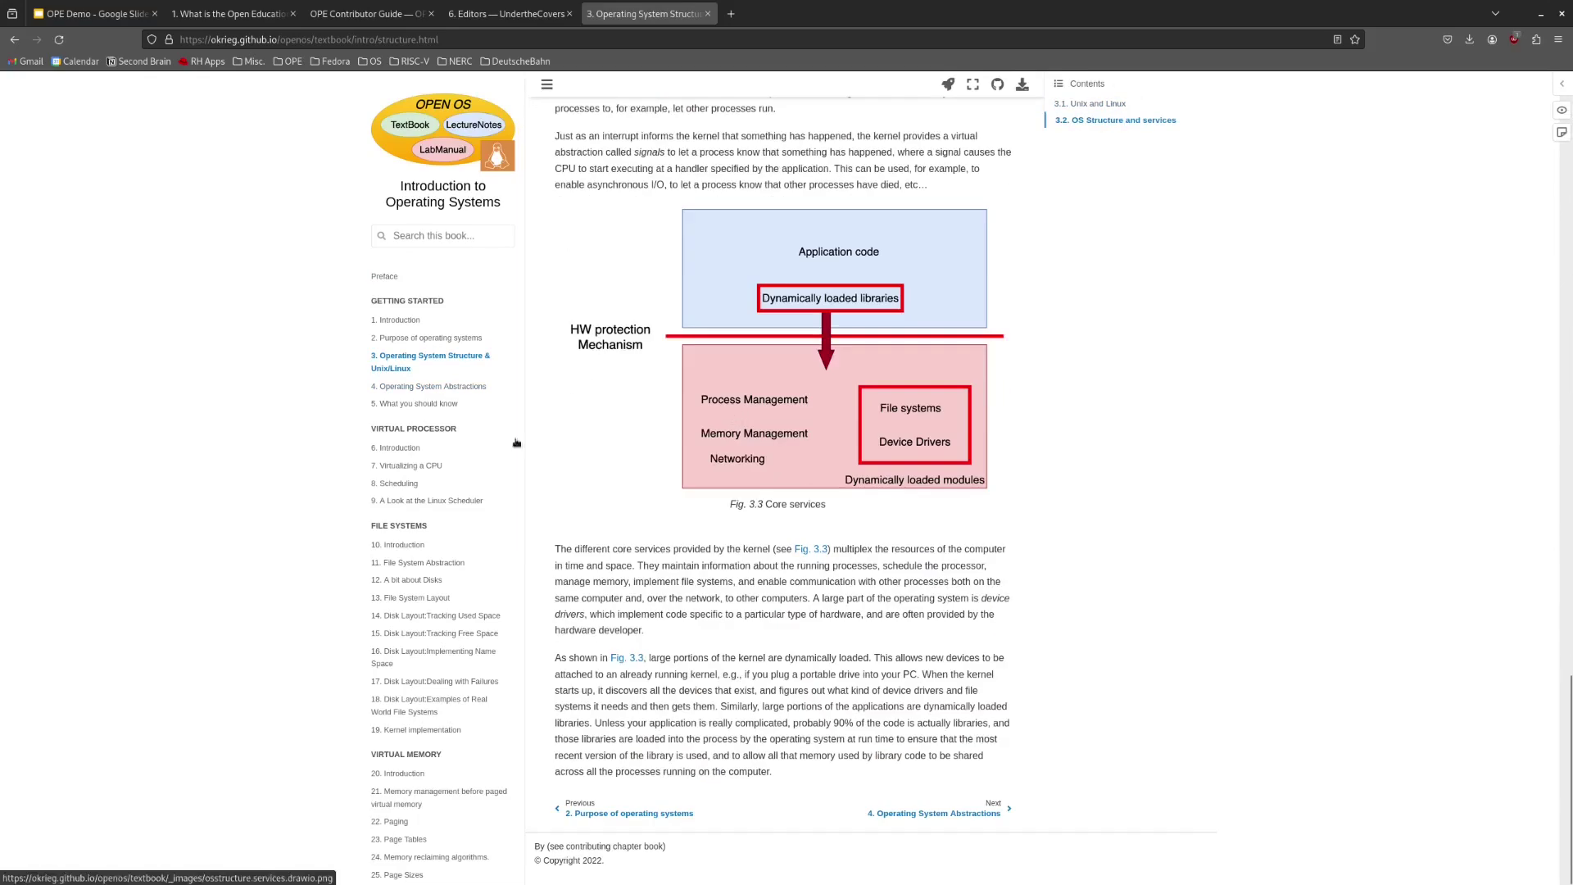
- Browse the Virtual Processor part: the Introduction, Virtualizing a CPU and A Look at the Linux Scheduler chapters
click(402, 450)
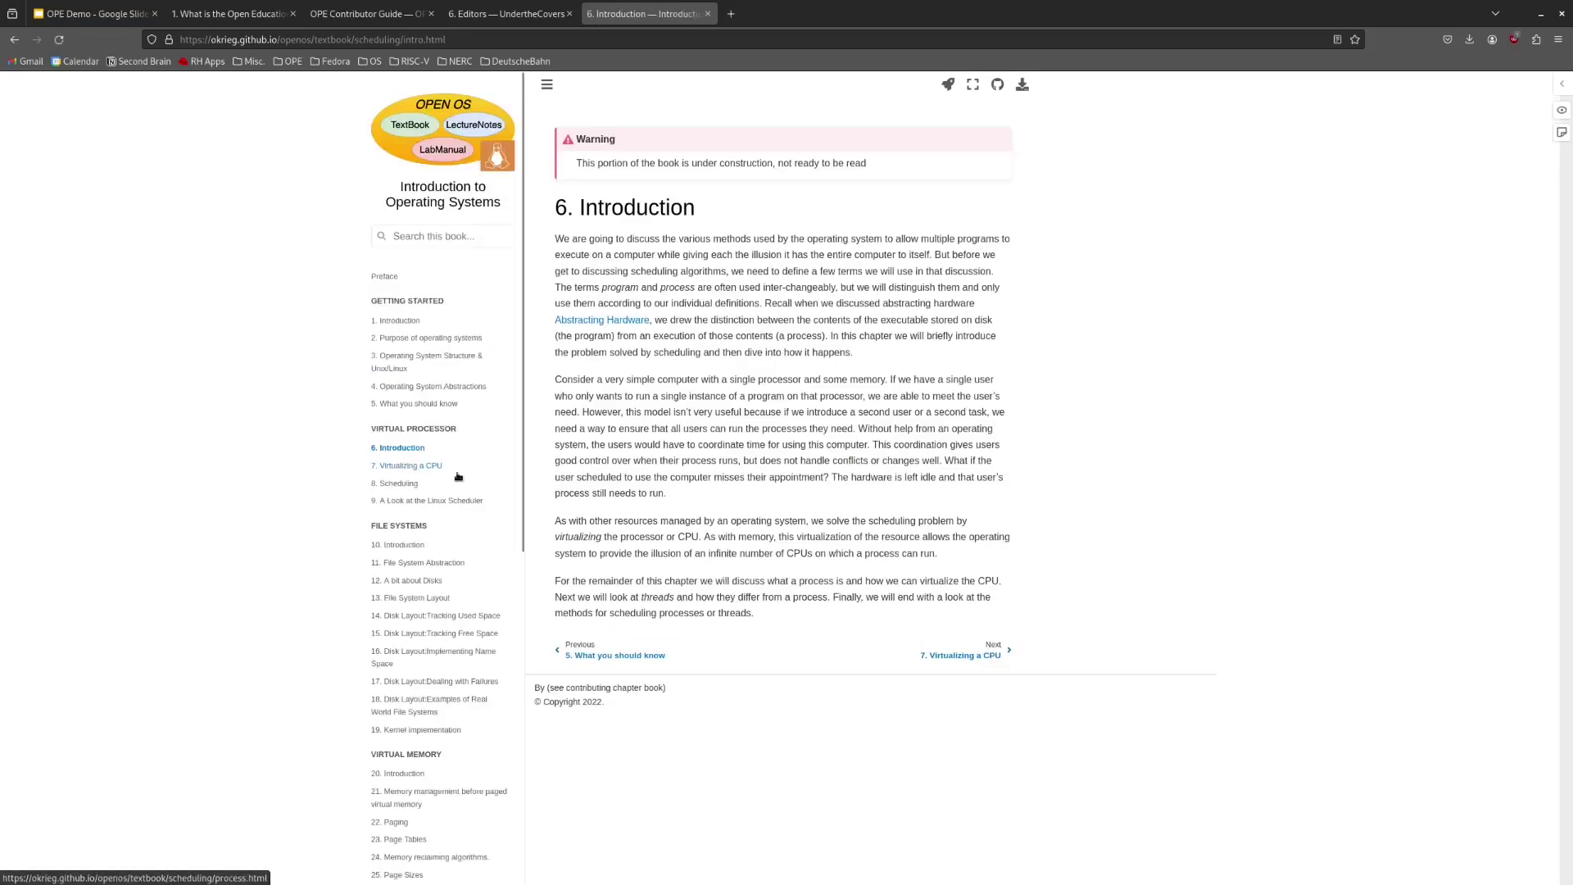
click(449, 467)
scroll(978, 496, down, 15)
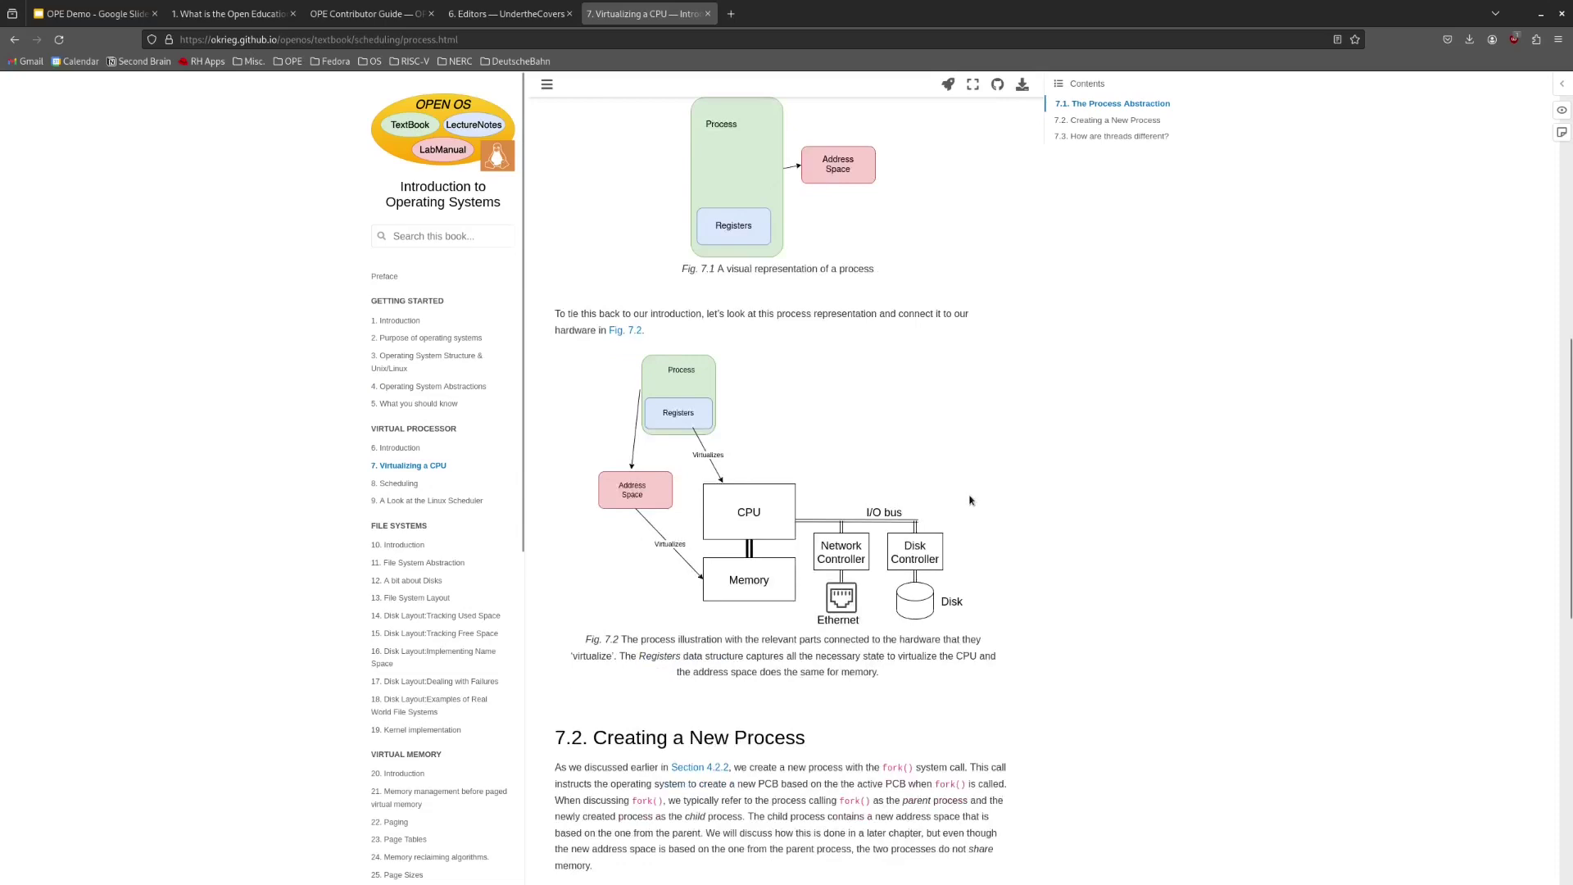
scroll(899, 488, down, 4)
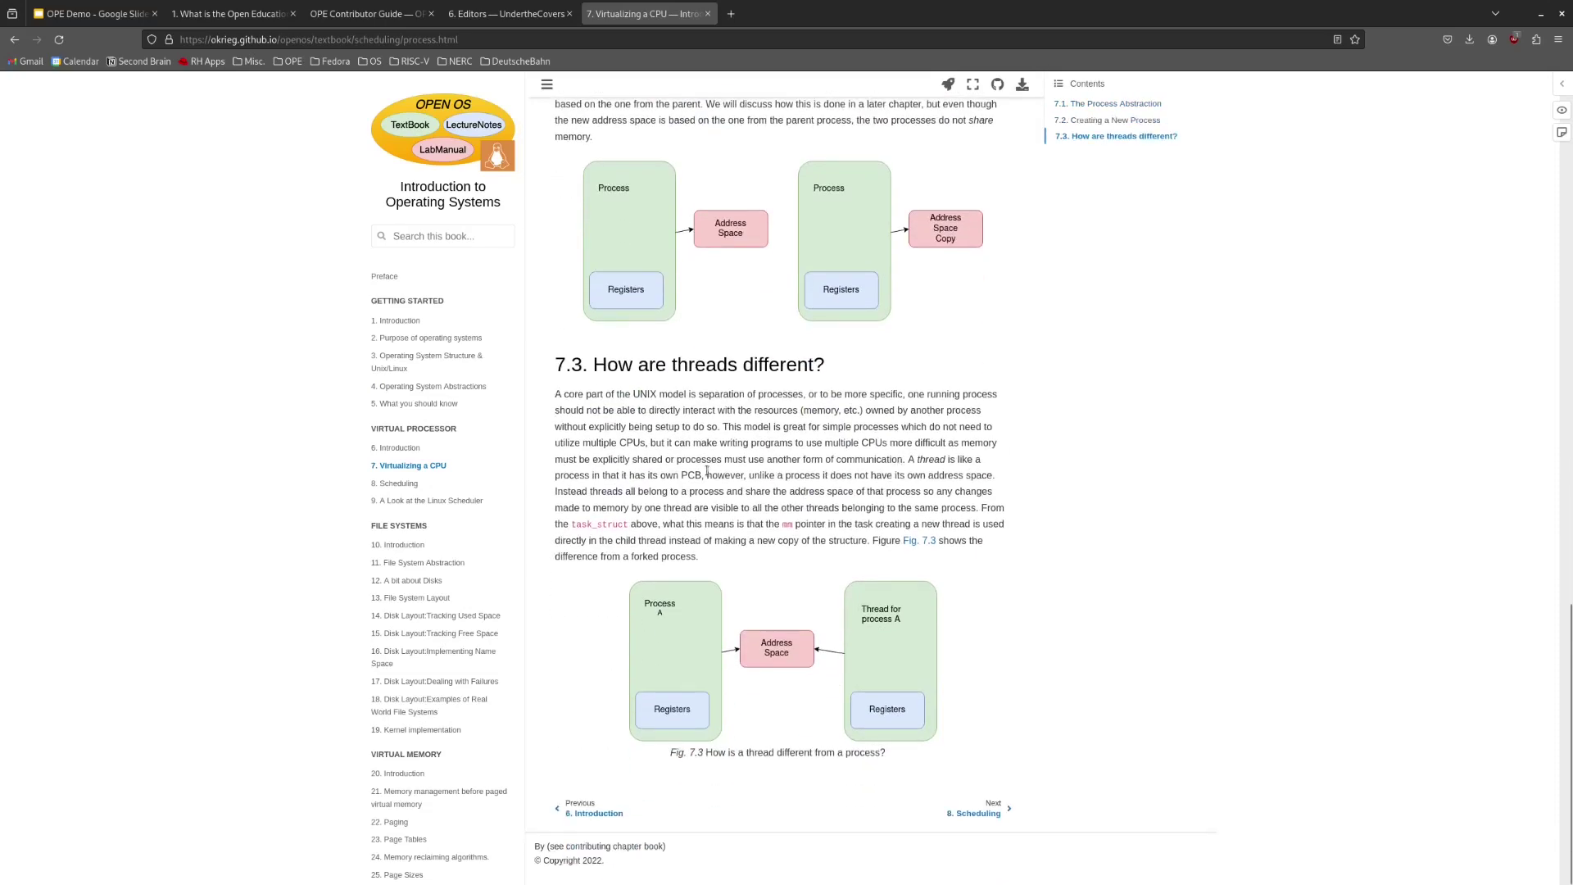
click(421, 506)
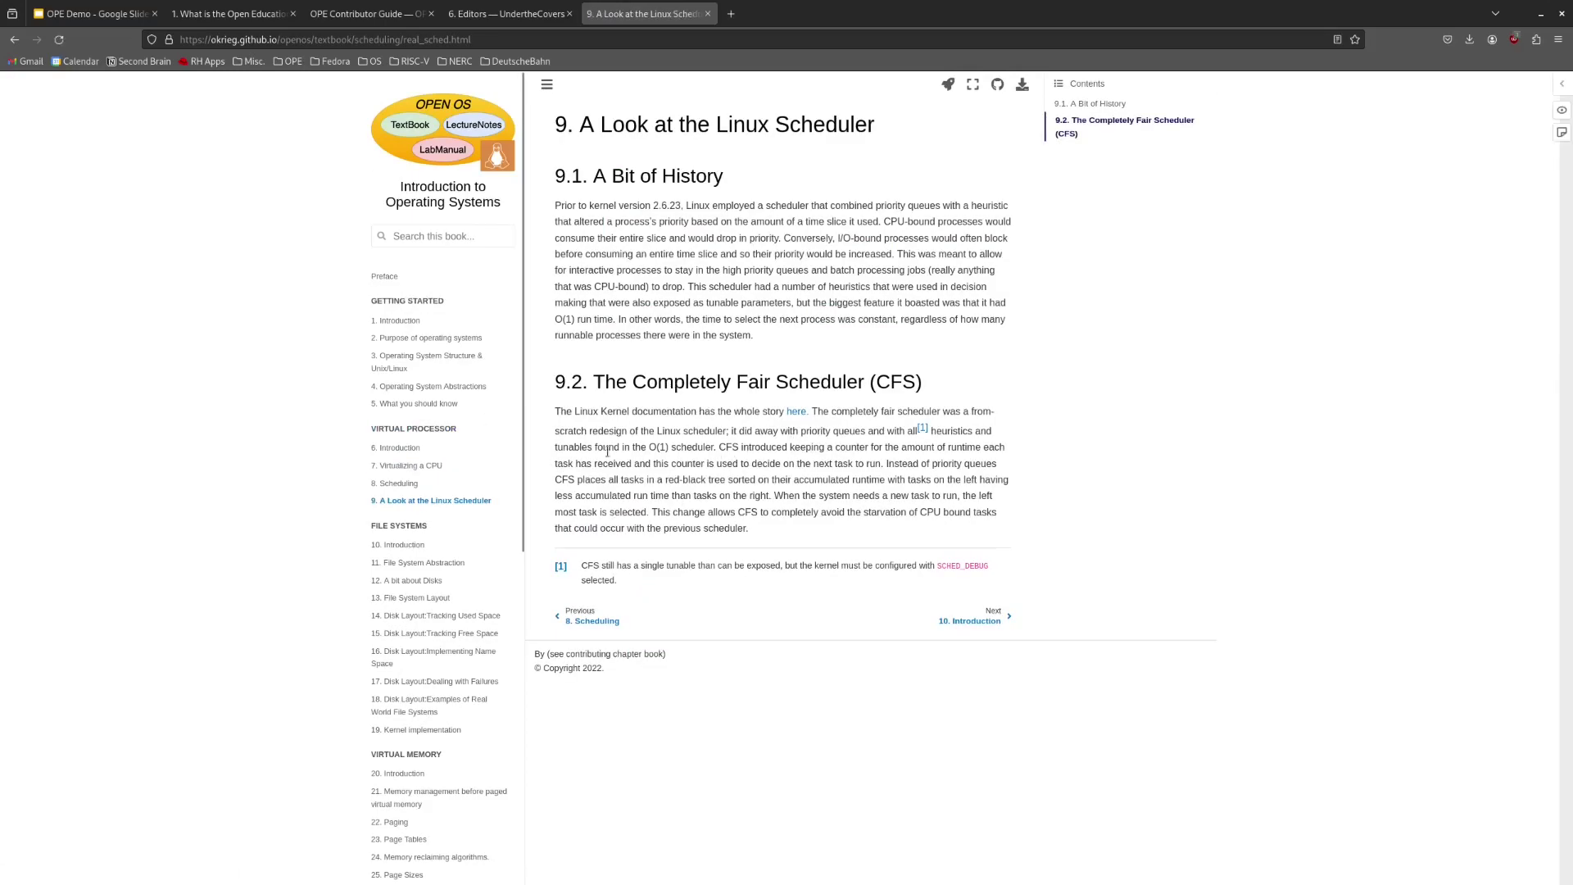
- In the File Systems part, view chapter 10, Introduction, and look through chapter 13, File System Layout
click(412, 545)
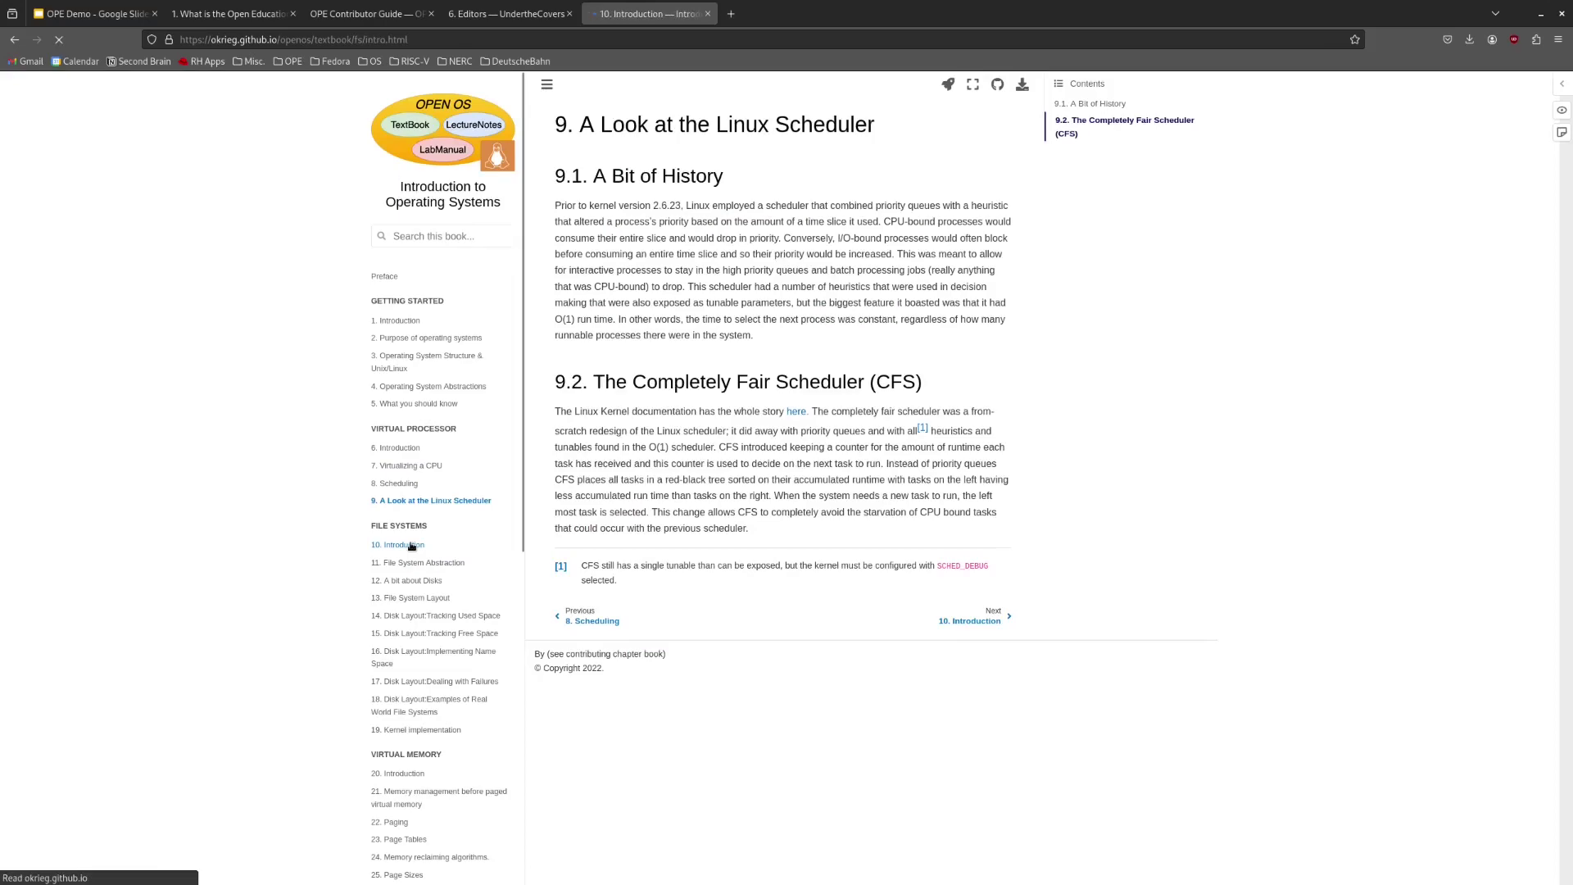
click(424, 599)
scroll(573, 557, down, 10)
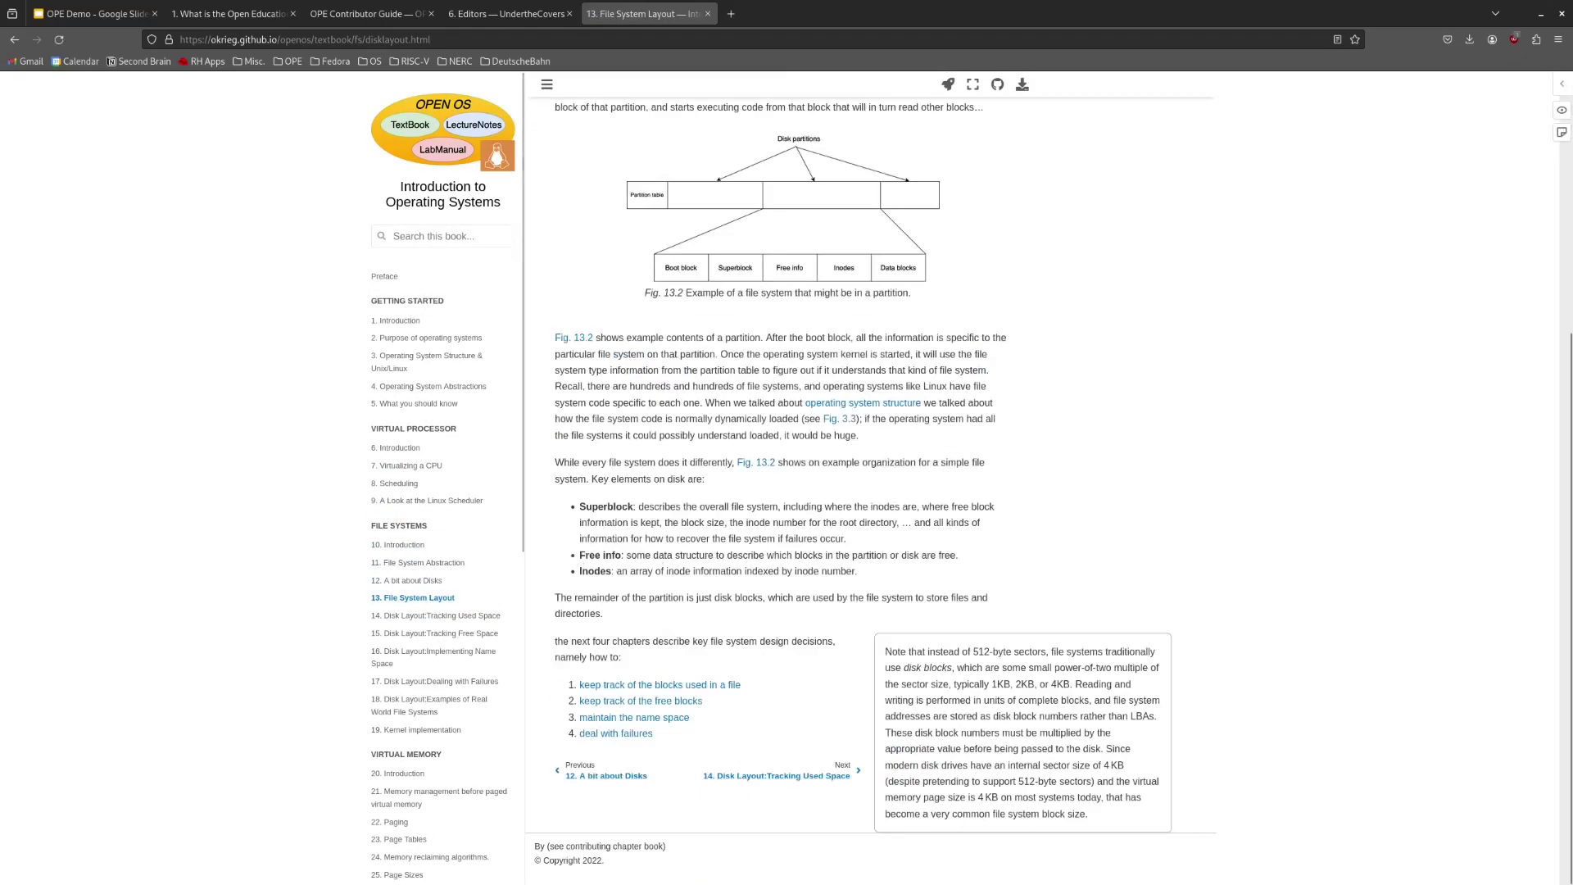
- Switch to the Jupyter Book documentation and look through the MyST Markdown overview and Components and UI elements pages under Write narrative content
key(alt+Tab)
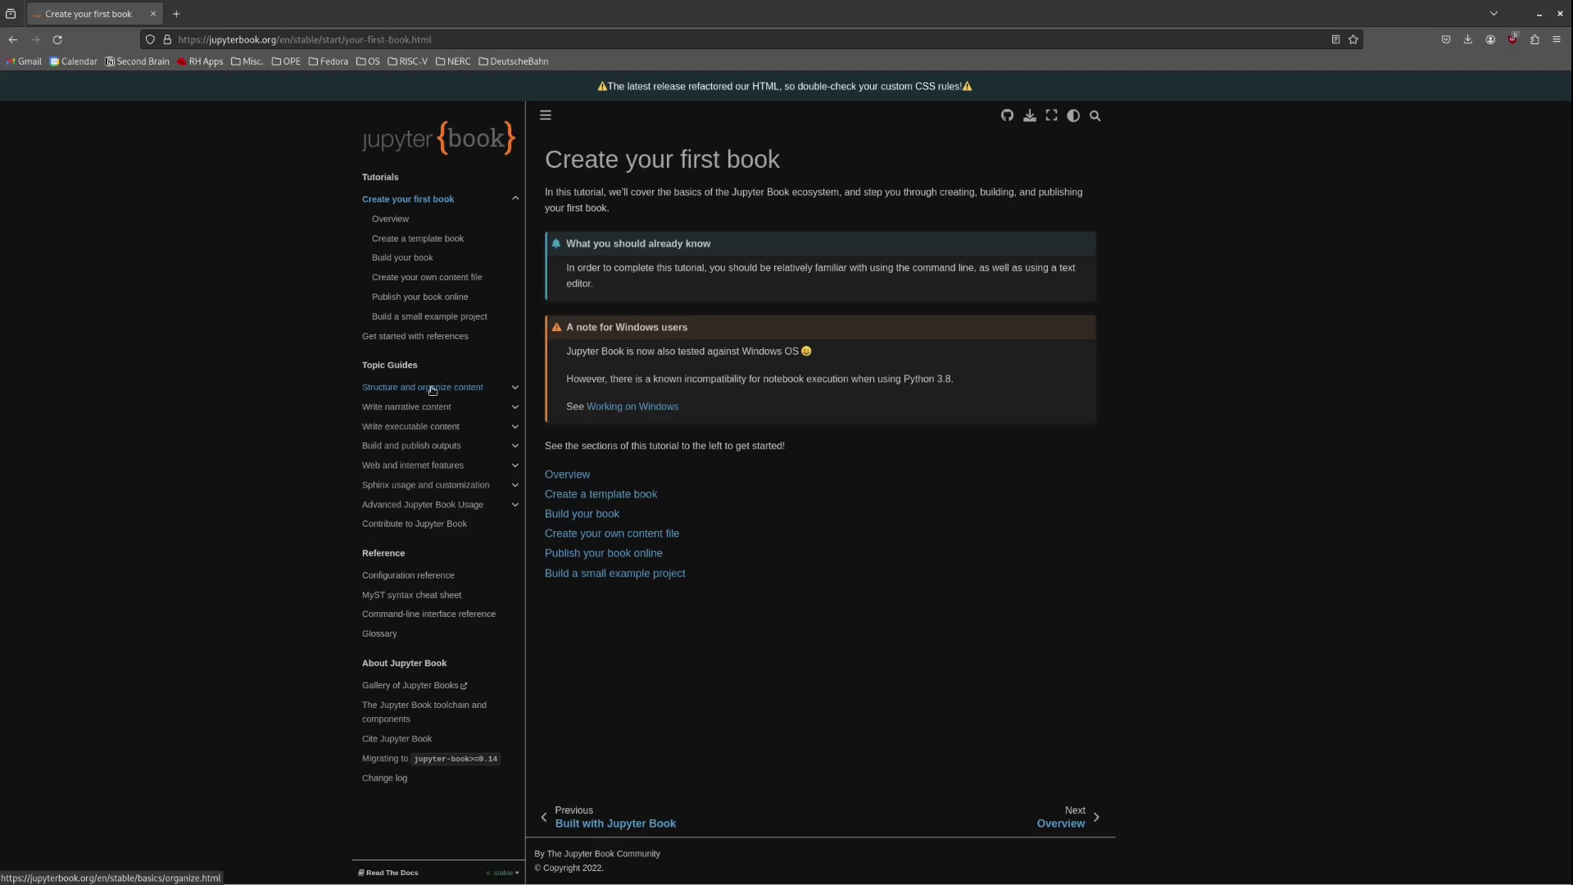
click(515, 406)
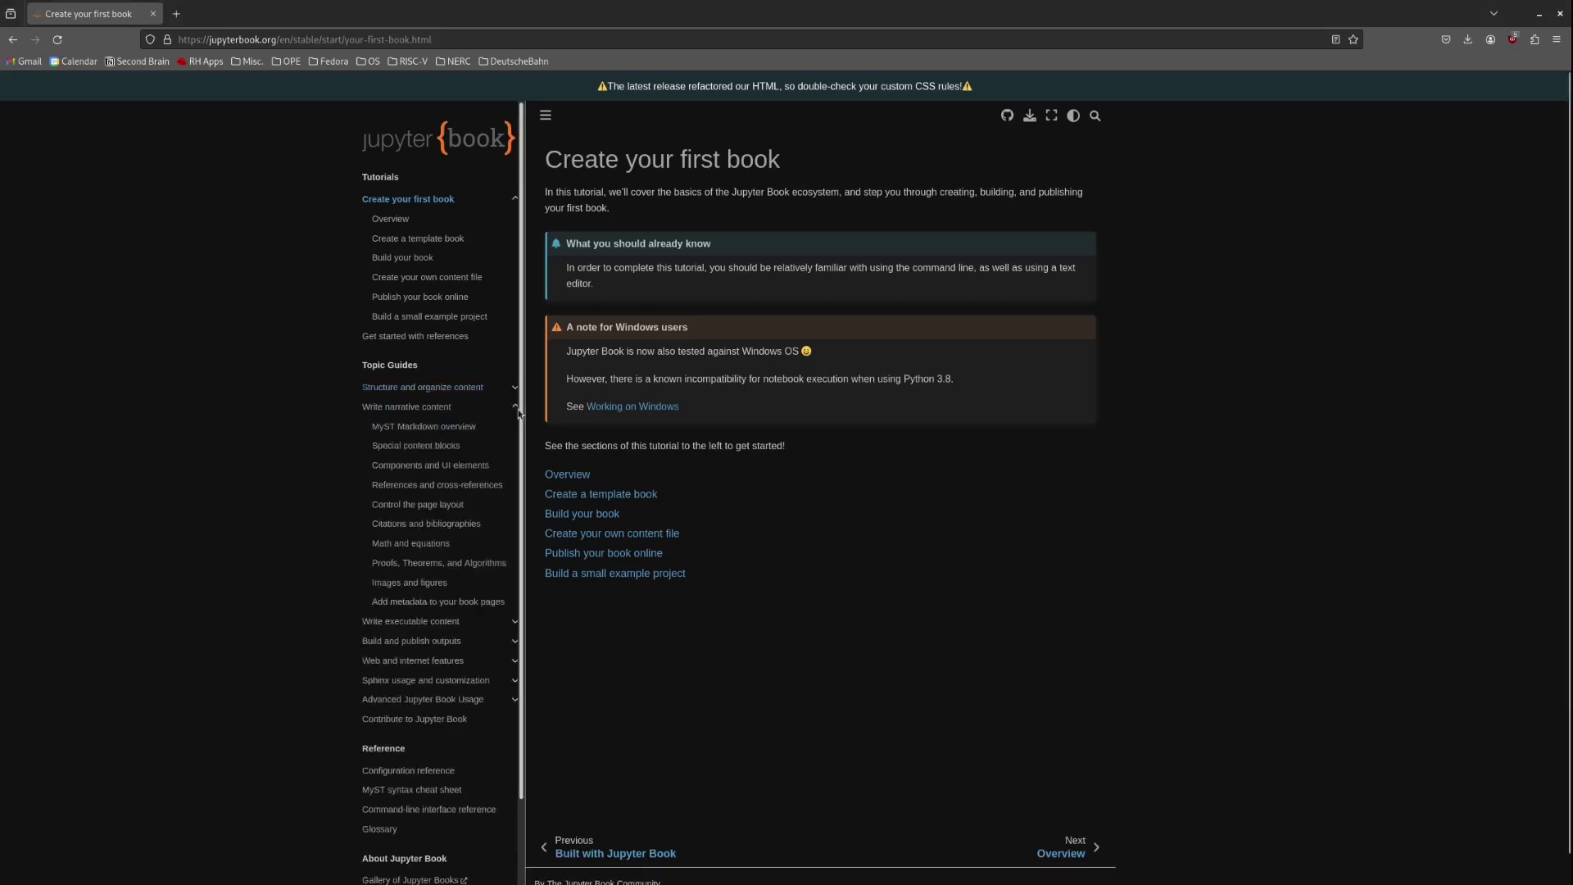
scroll(552, 470, down, 15)
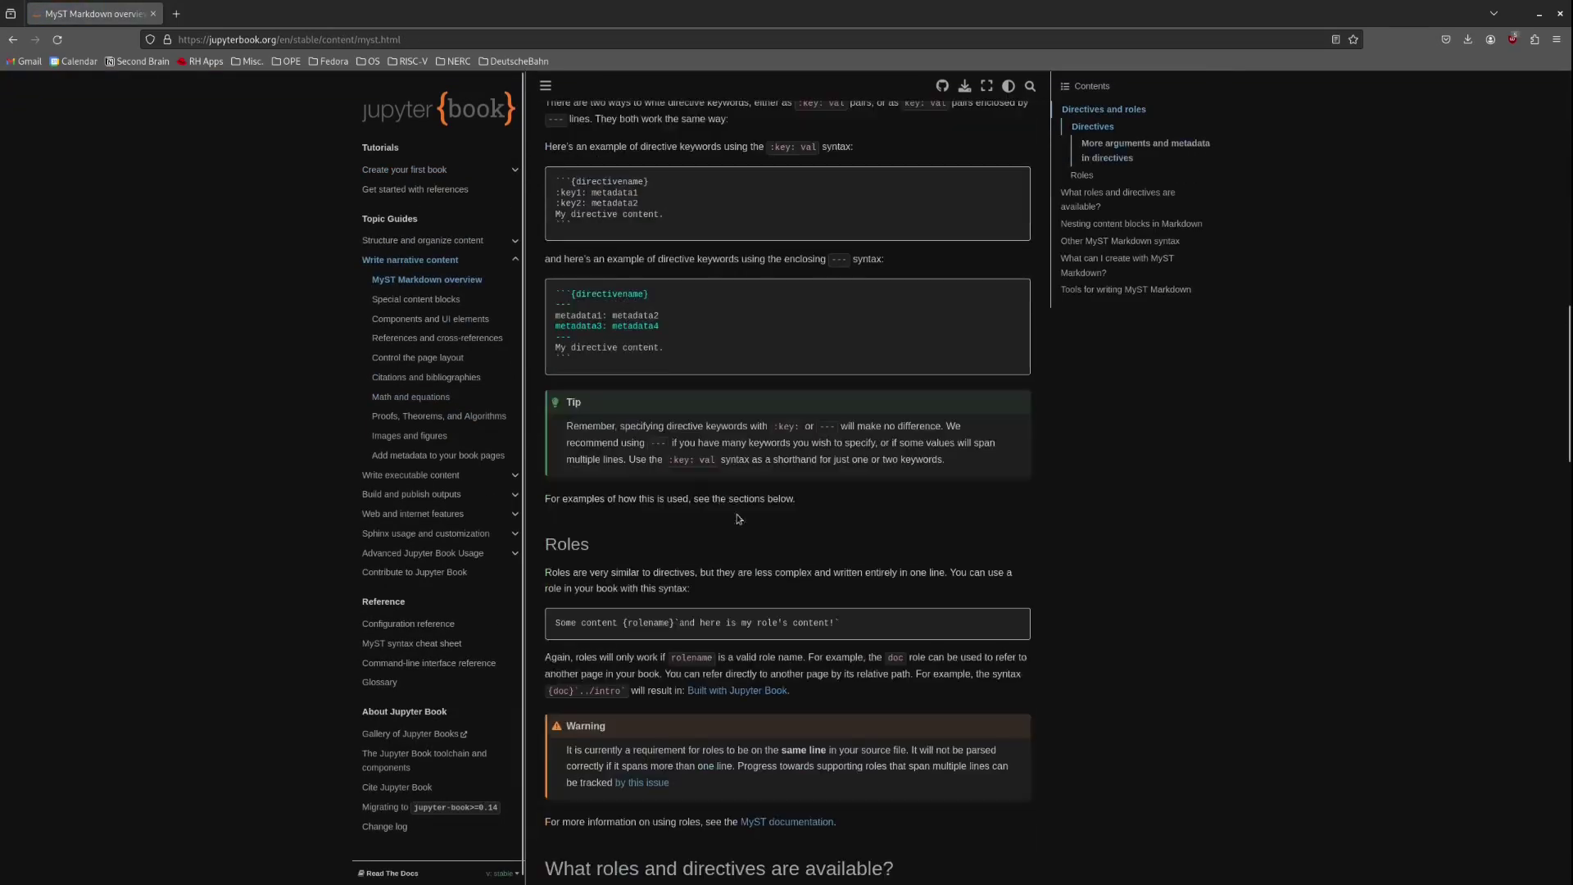
click(436, 323)
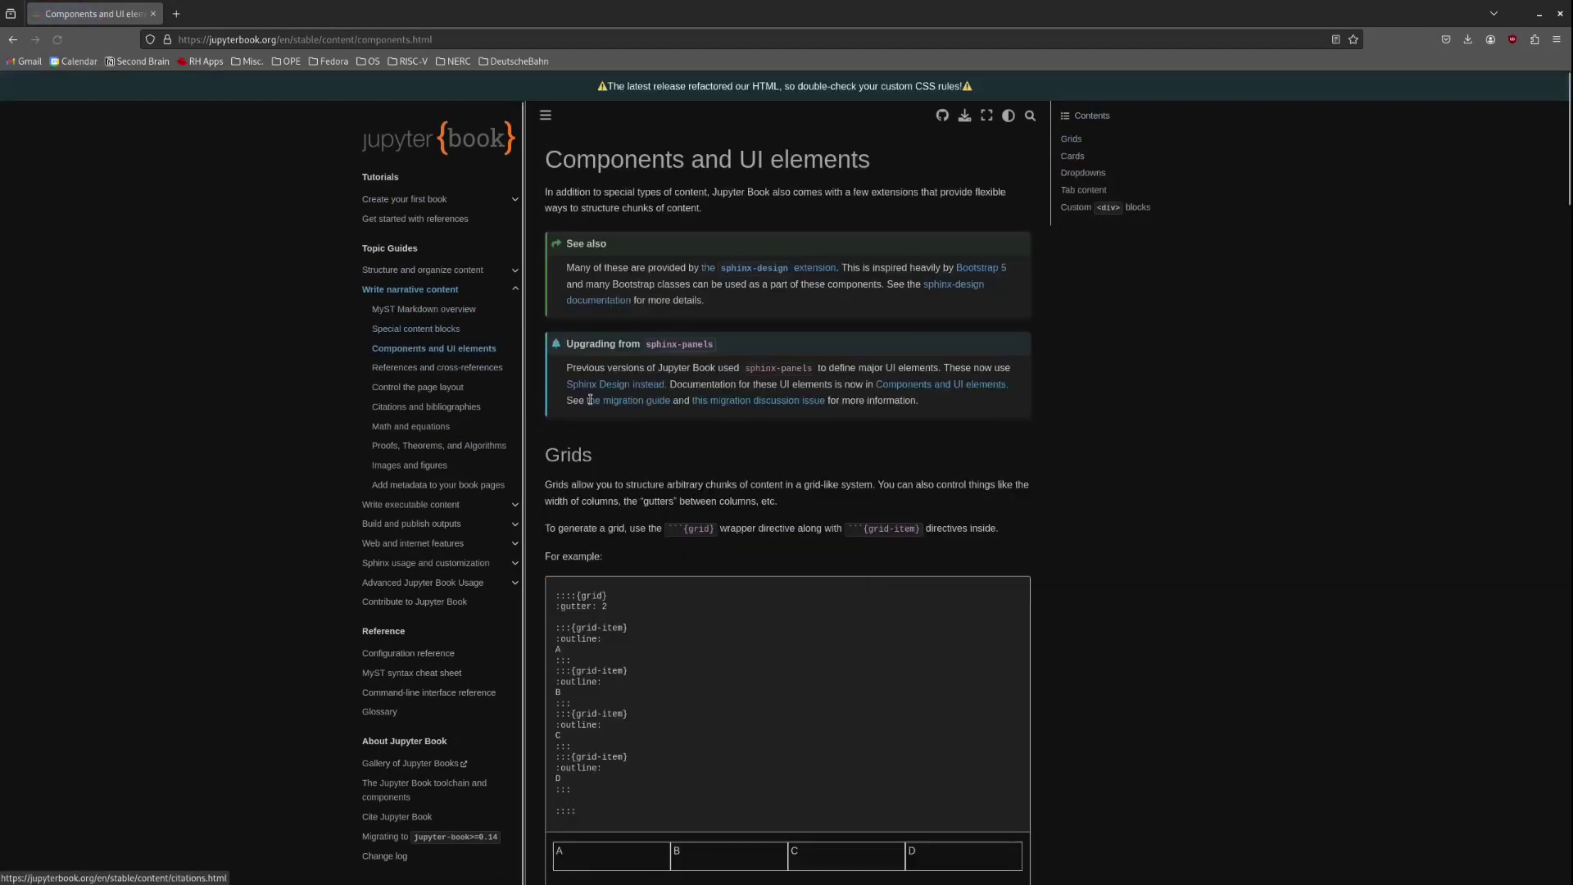
scroll(684, 475, down, 10)
scroll(681, 475, down, 4)
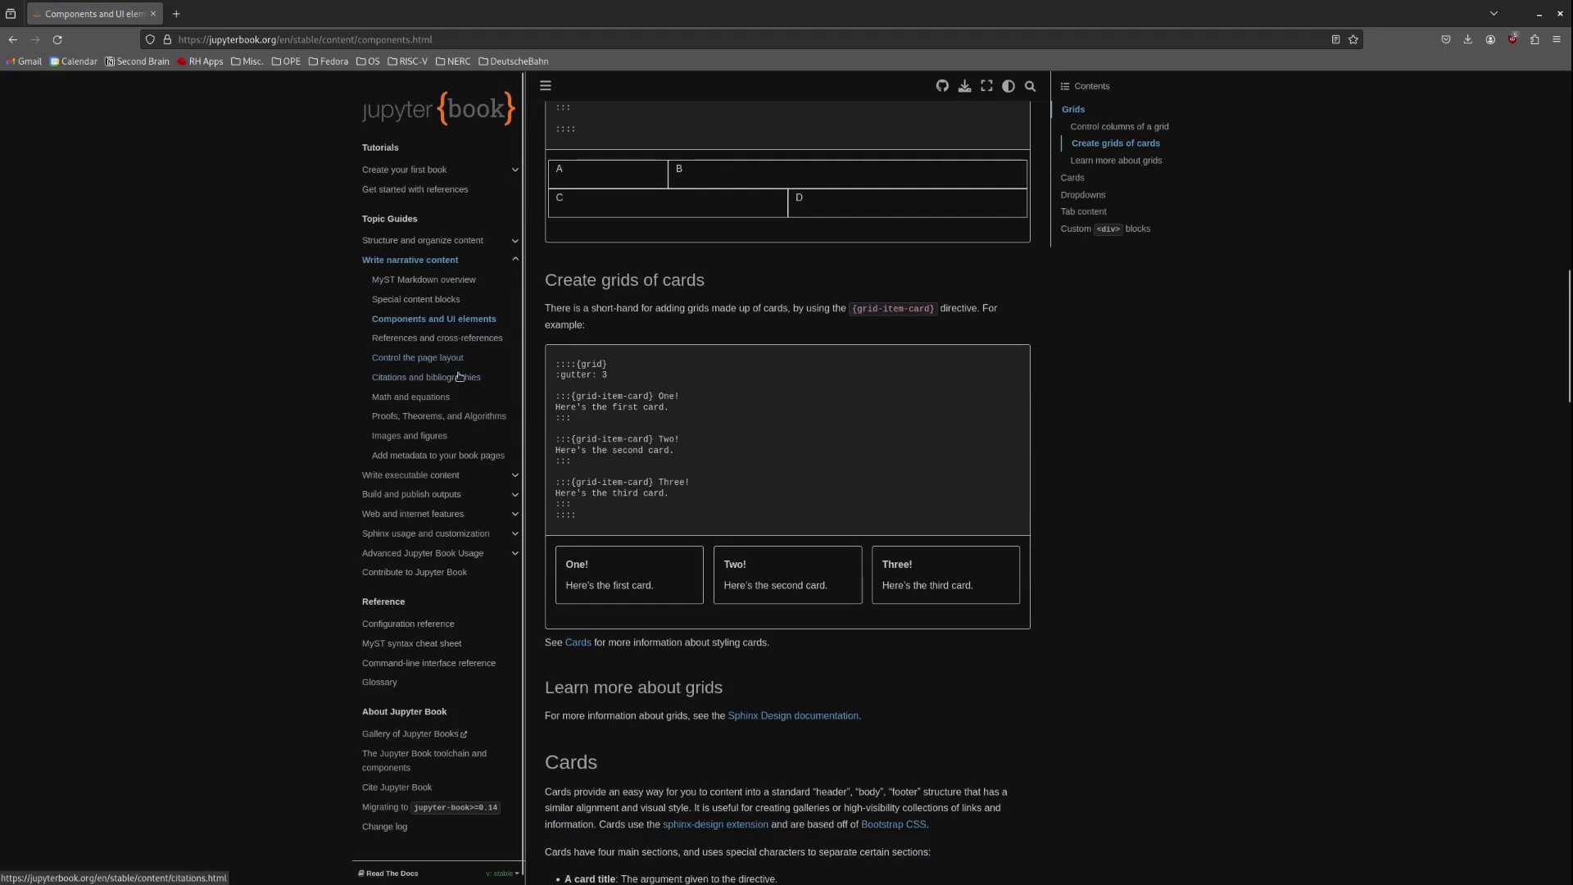
- Look through the Math and equations page and open the Web and internet features topic guide
click(451, 396)
scroll(629, 484, down, 15)
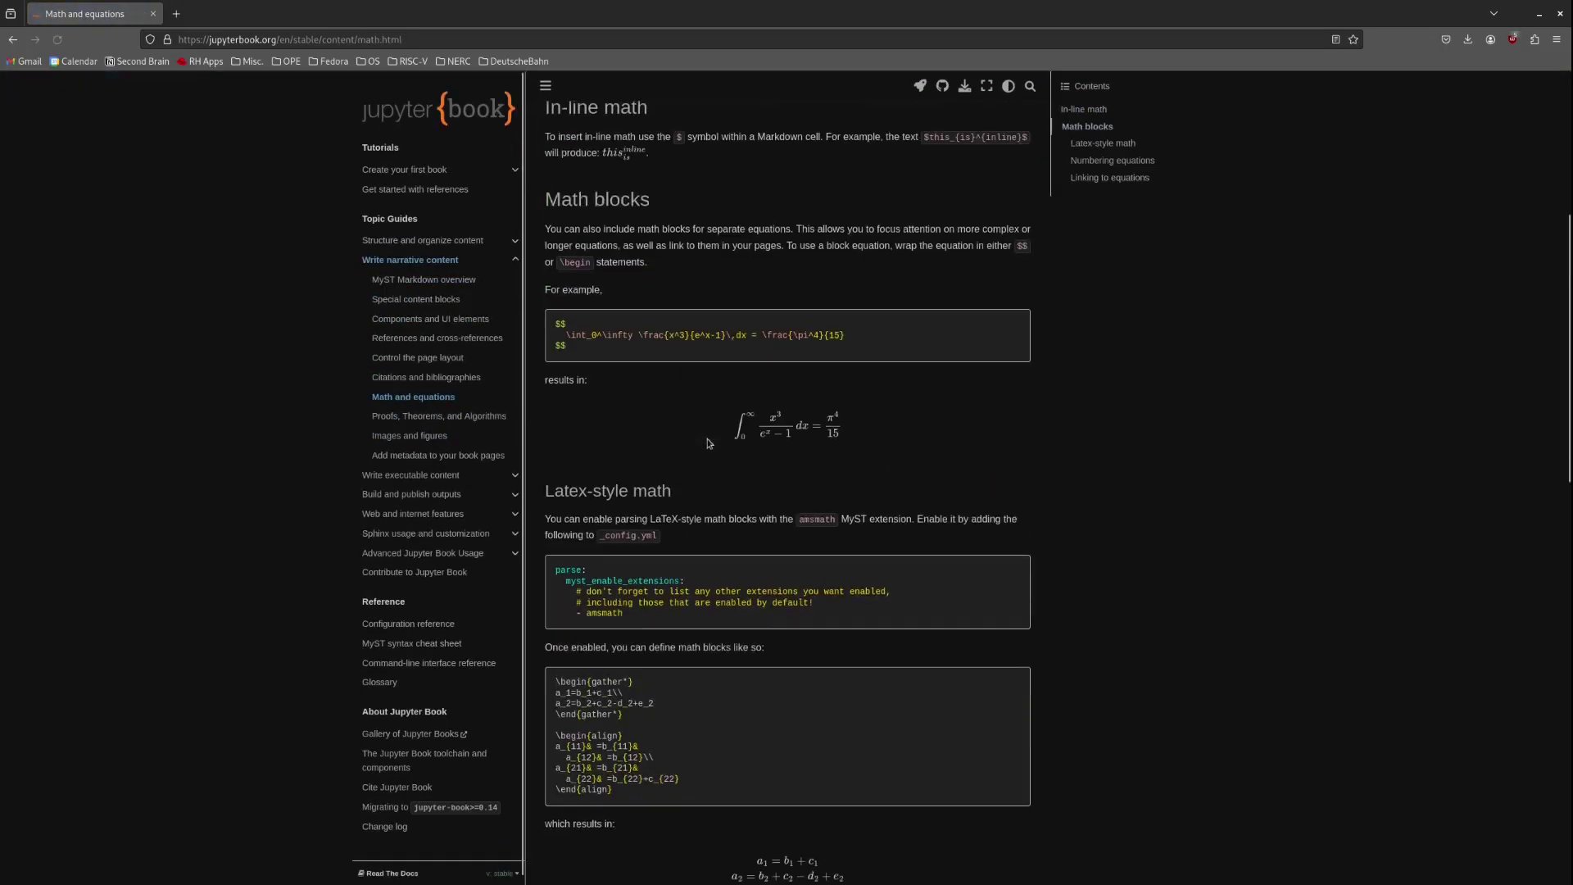
click(459, 514)
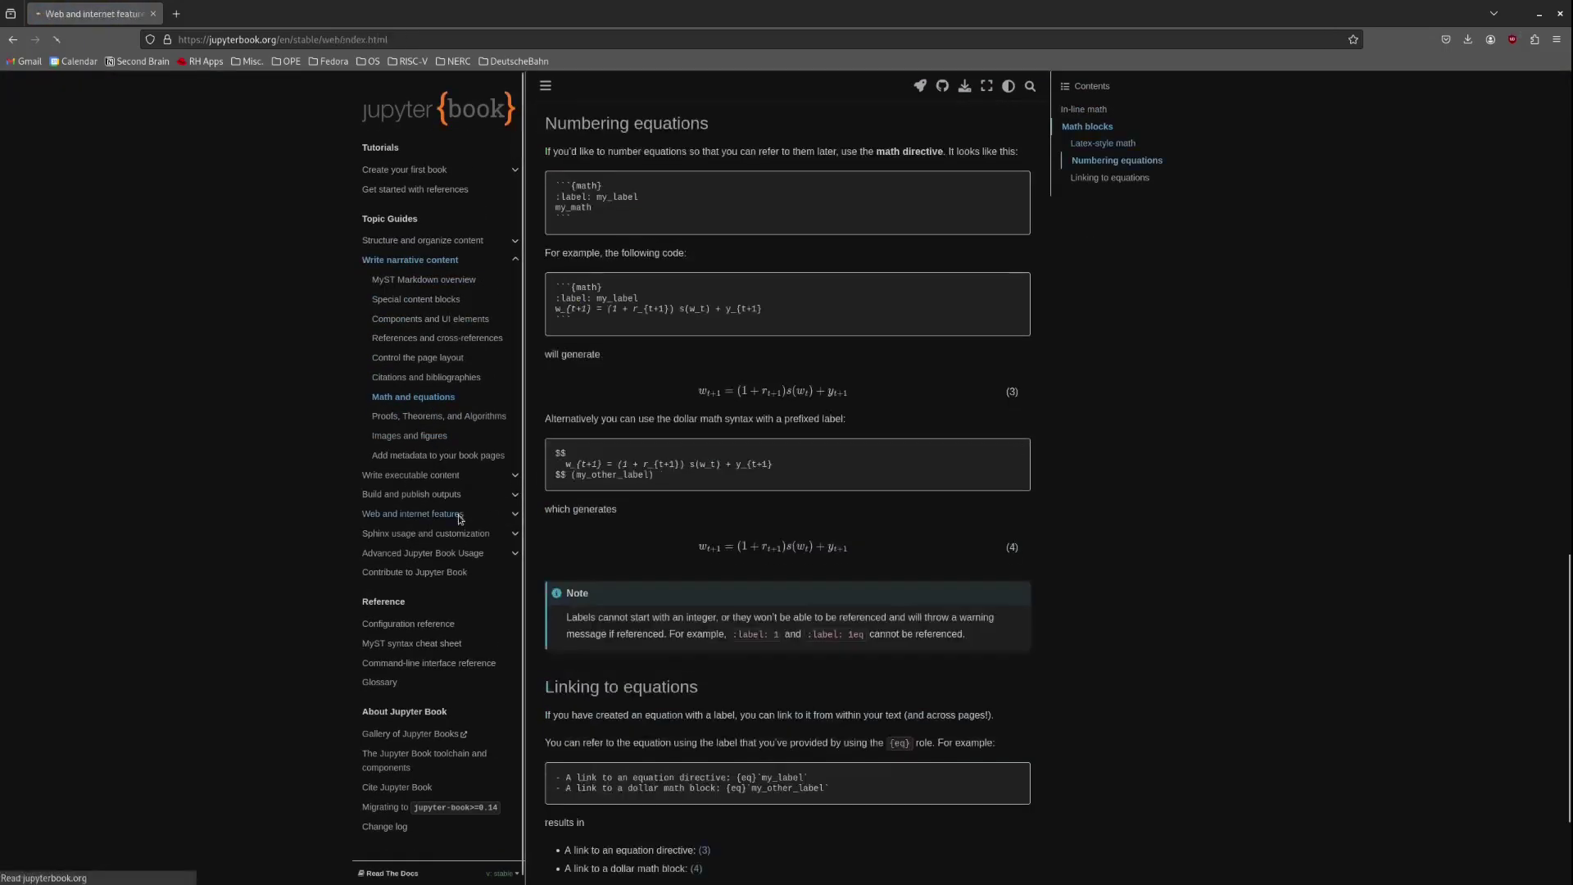